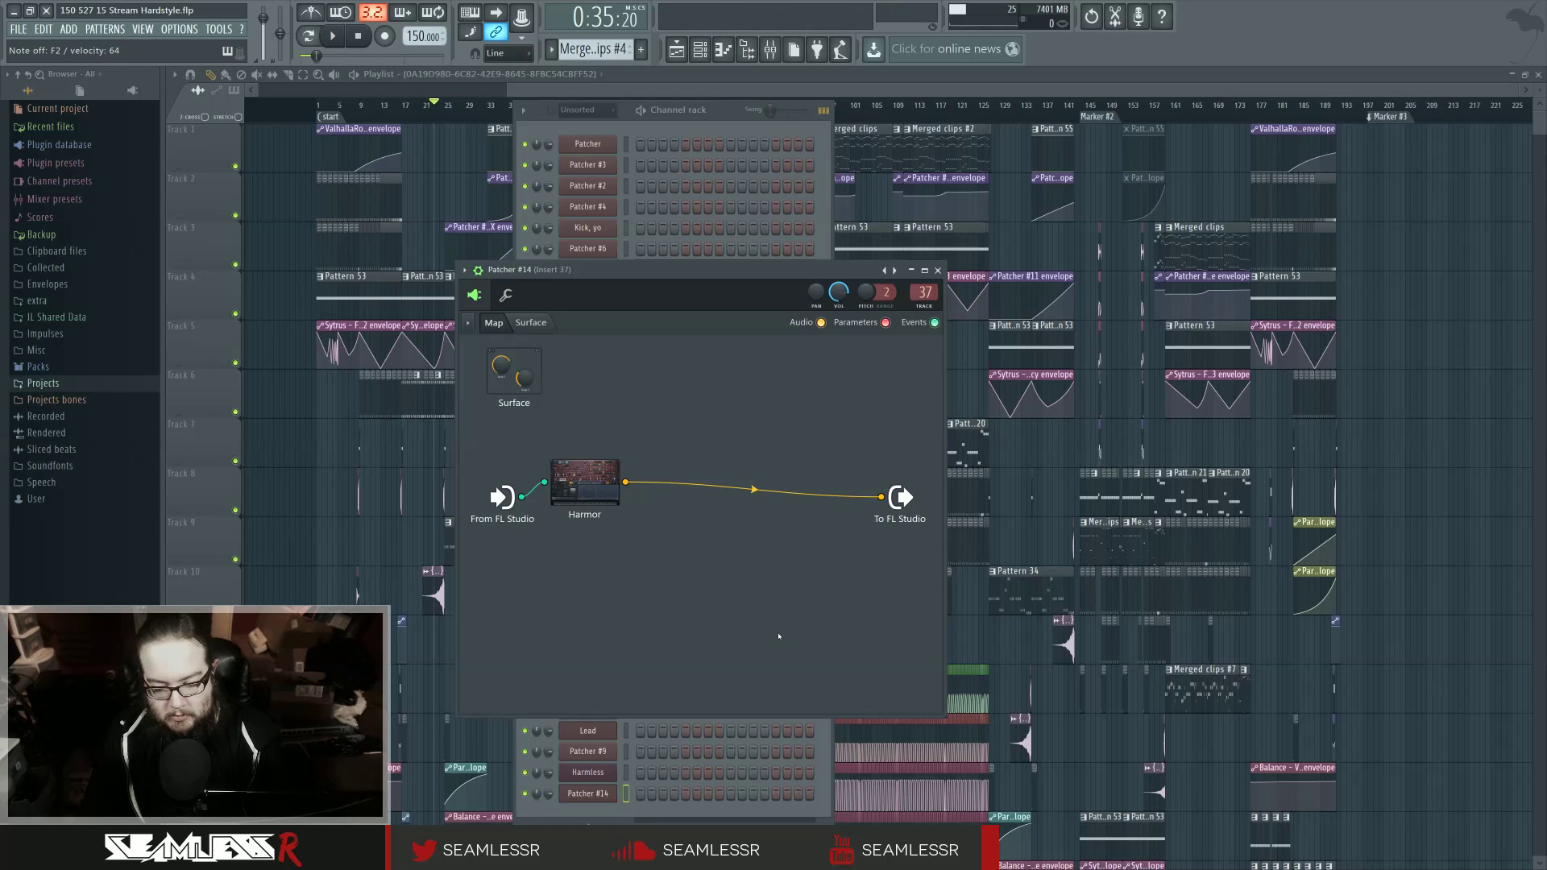
Step: Insert Parametric EQ 2 and Fruity WaveShaper in series between Harmor and the Patcher output
middle_click(636, 489)
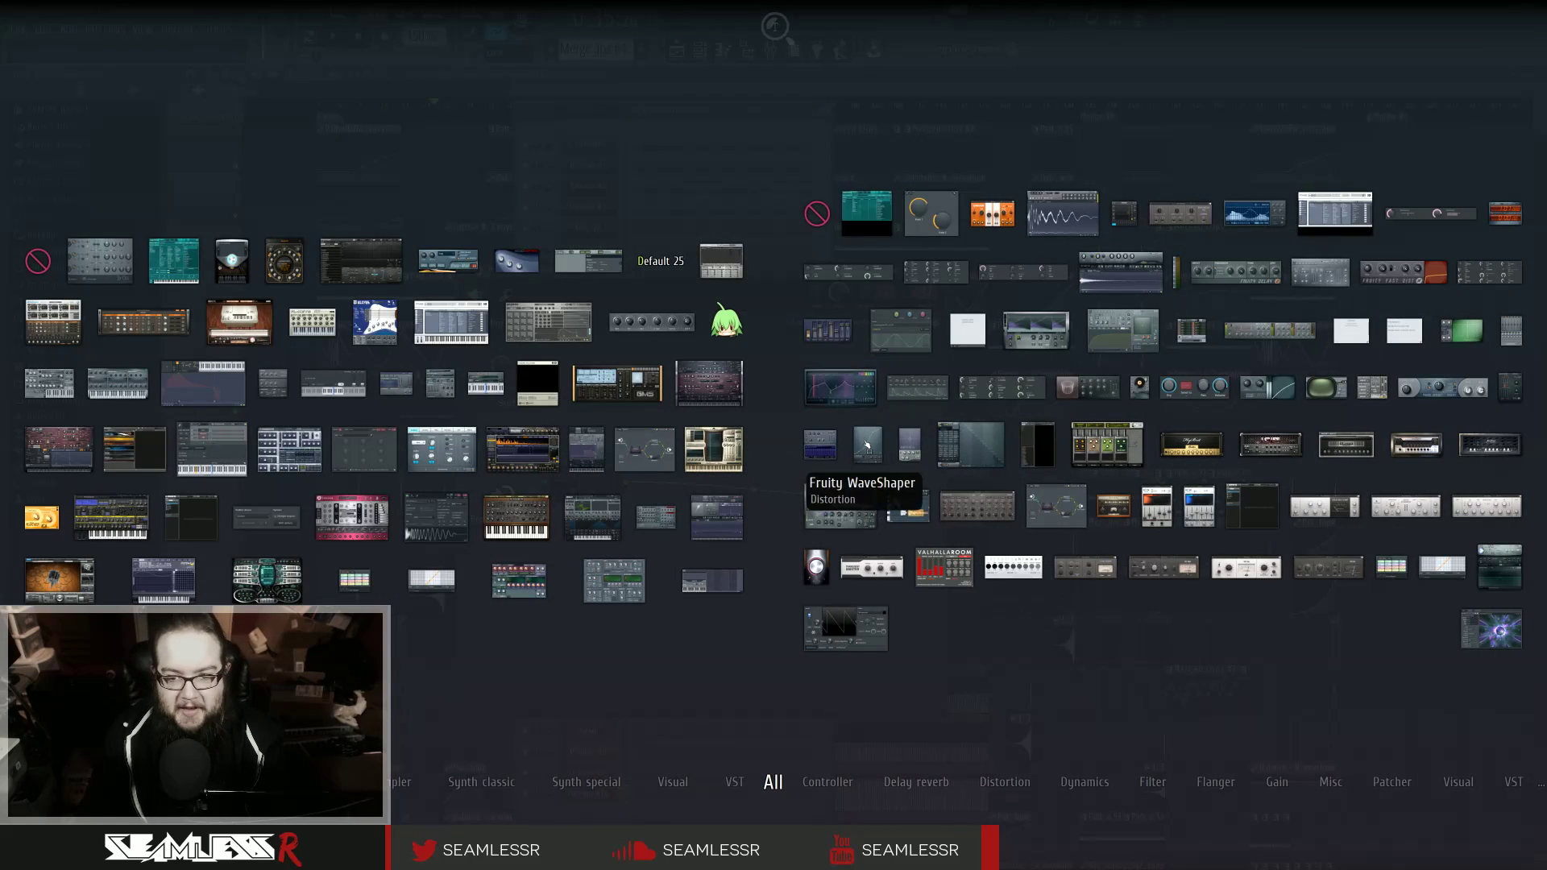
left_click(856, 396)
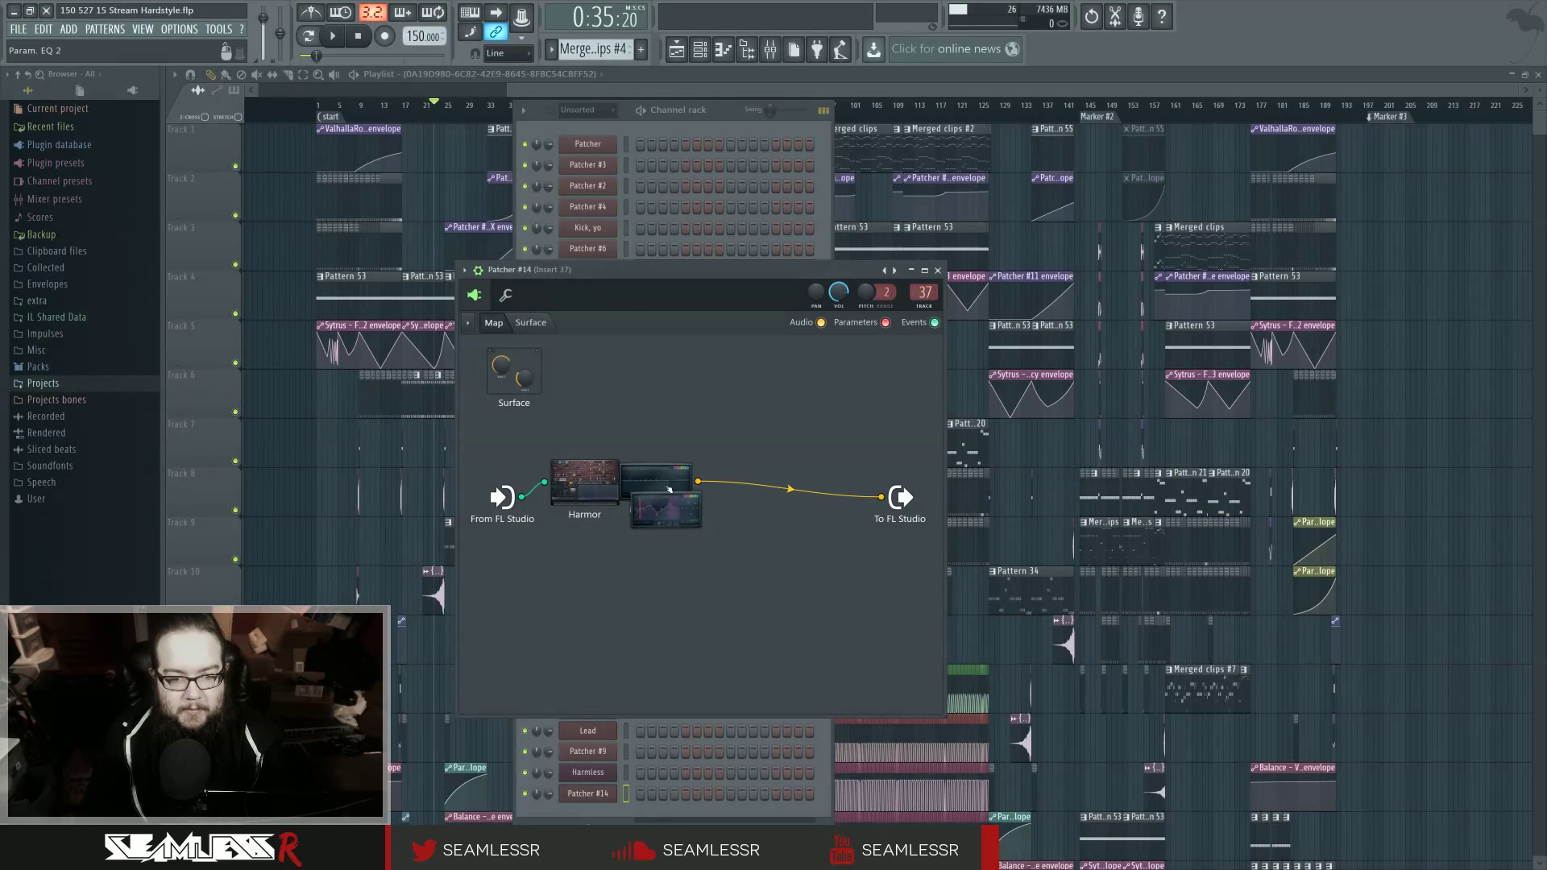
middle_click(727, 488)
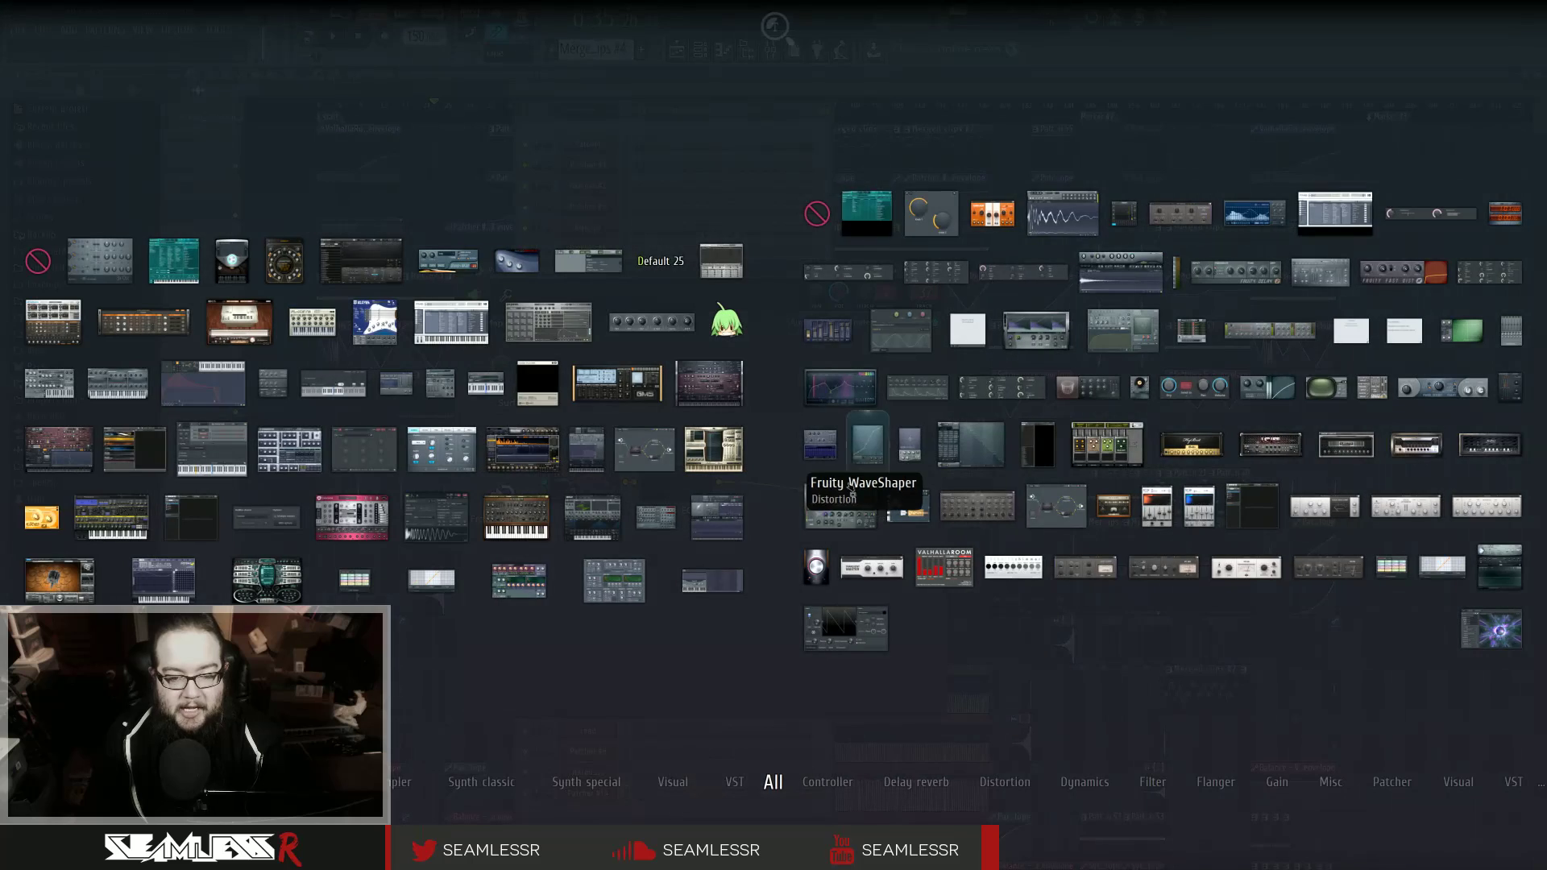
left_click_drag(806, 427, 768, 489)
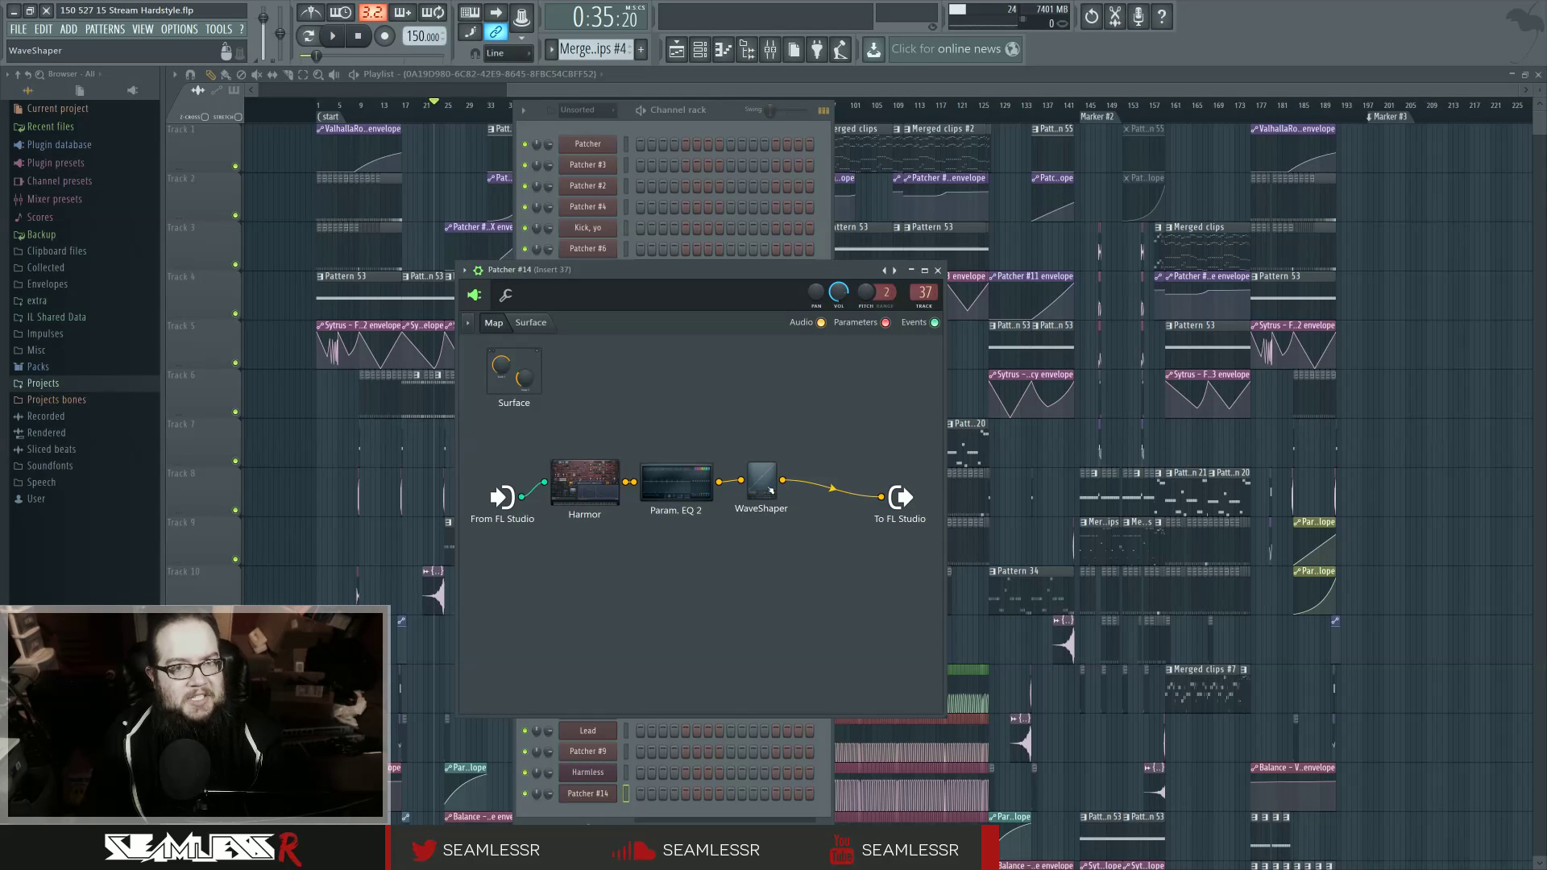
Step: Raise the WaveShaper curve's midpoint to the maximum, lower its post gain slightly, and space the EQ module away from Harmor
double_click(770, 488)
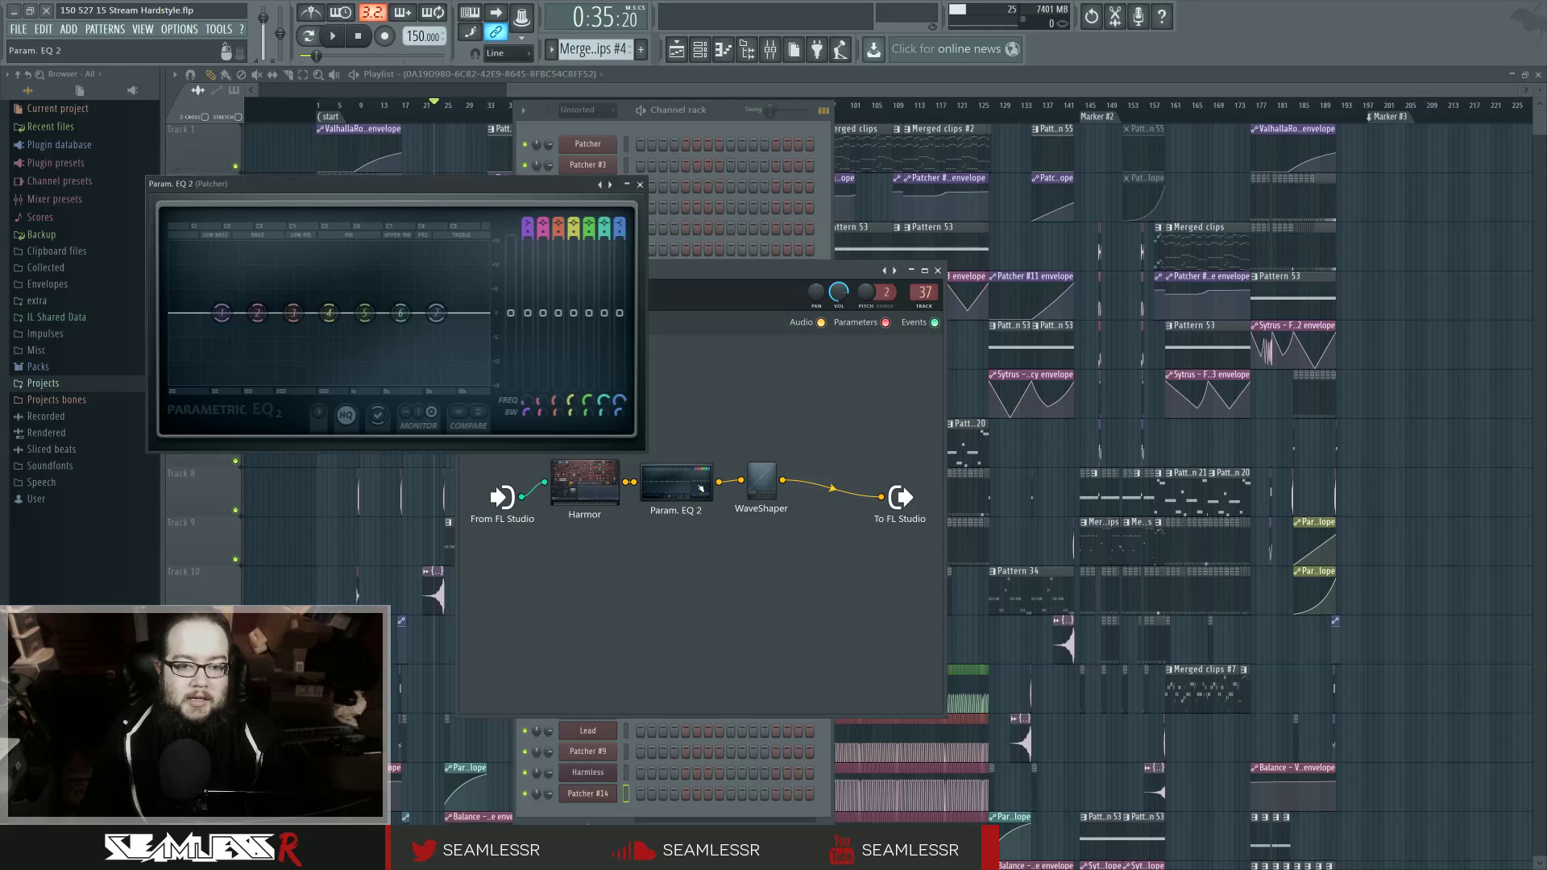
left_click_drag(245, 290, 245, 199)
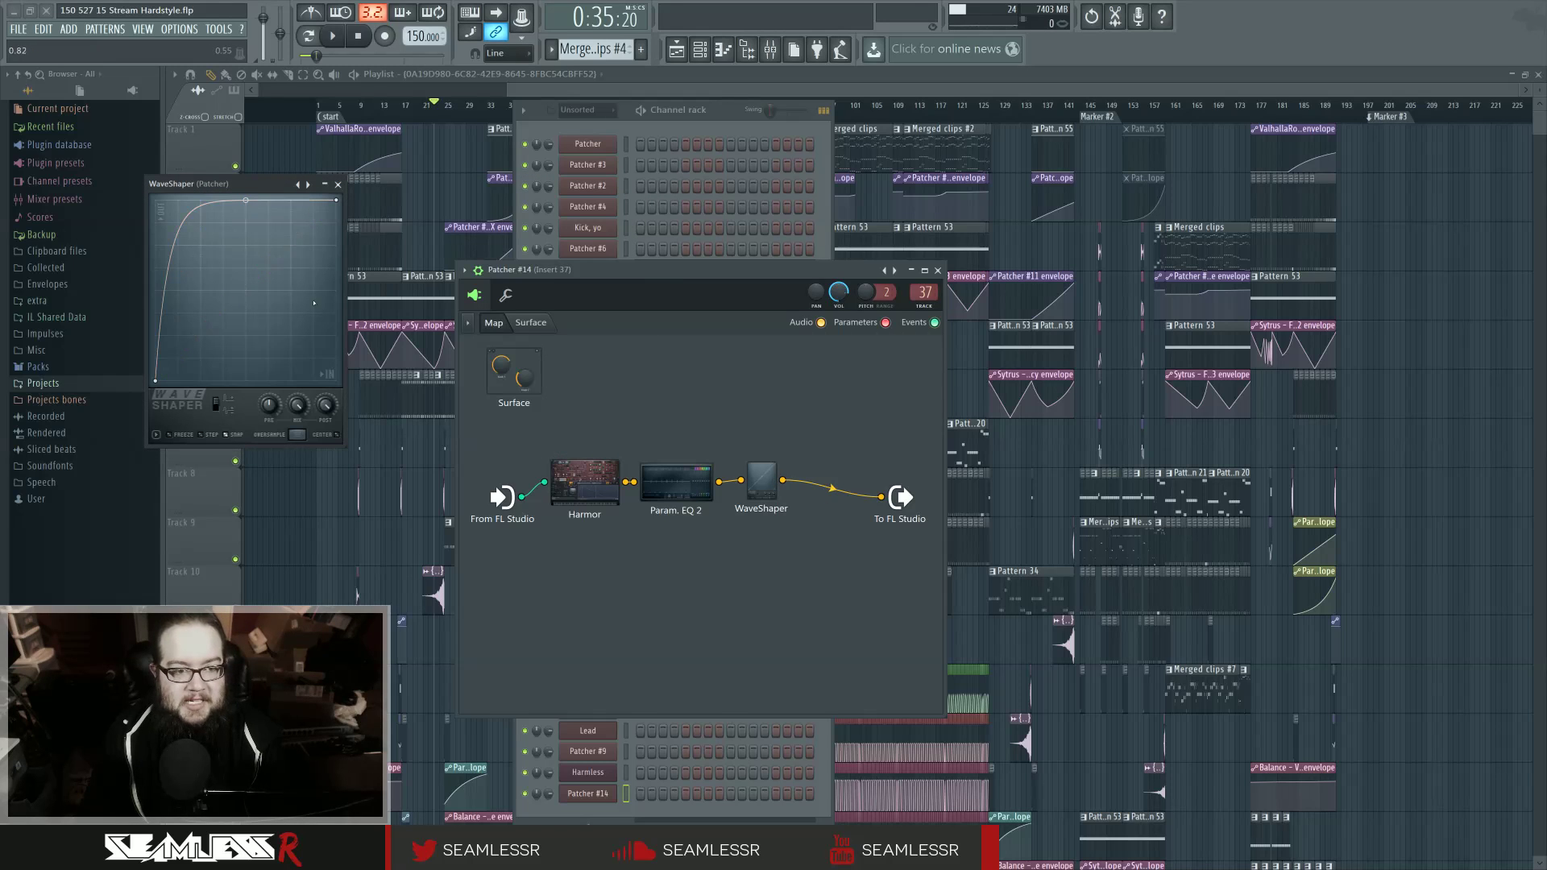
left_click_drag(335, 410, 336, 416)
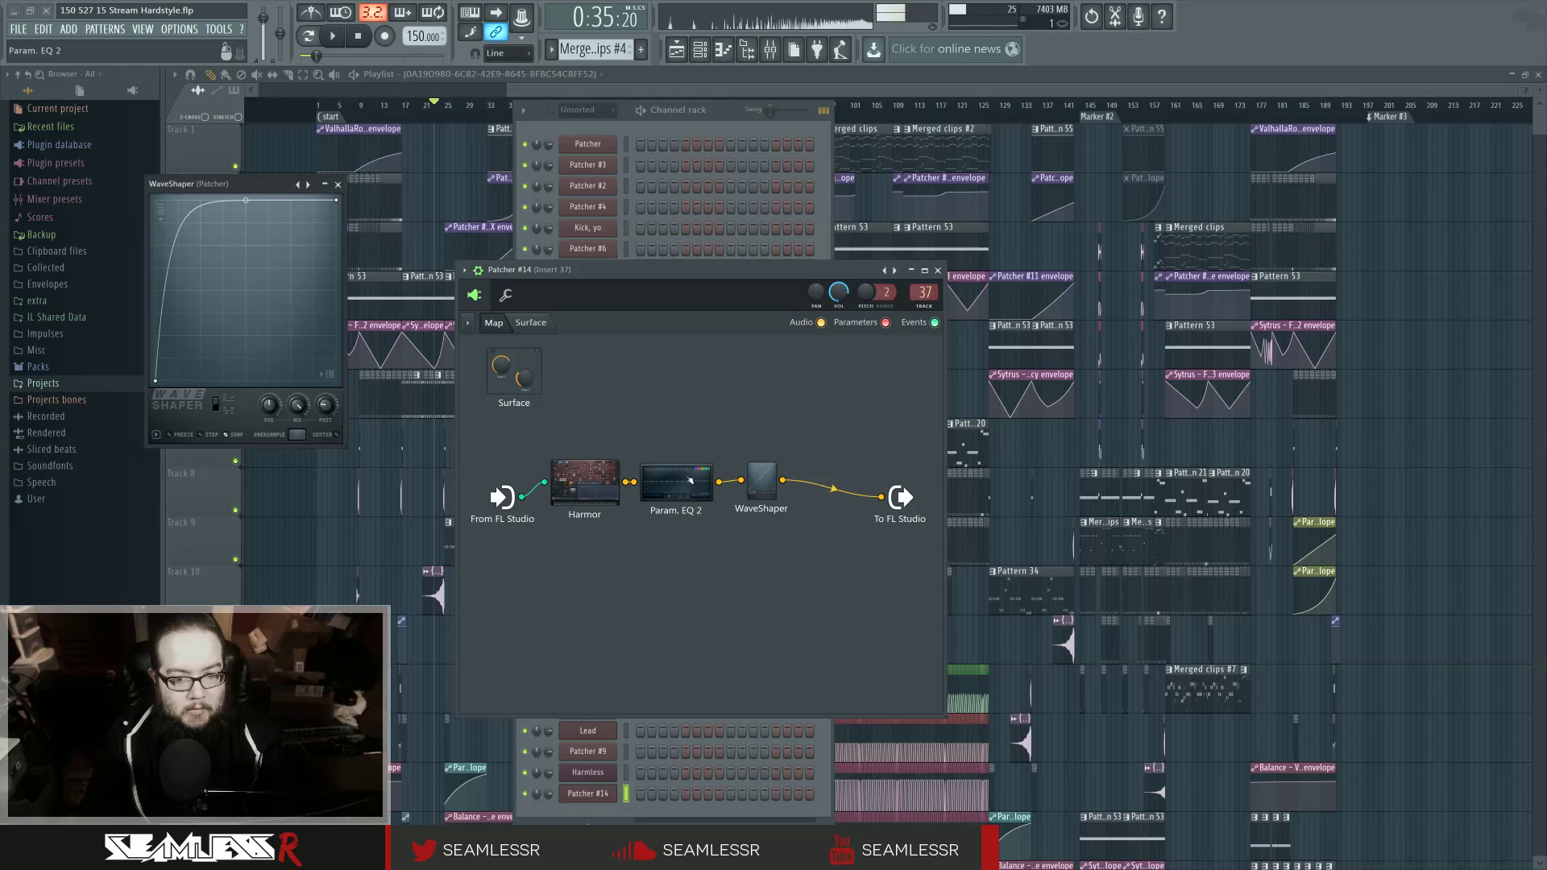
mouse_move(682, 483)
left_mouse_down()
mouse_move(763, 483)
mouse_move(684, 488)
left_mouse_up()
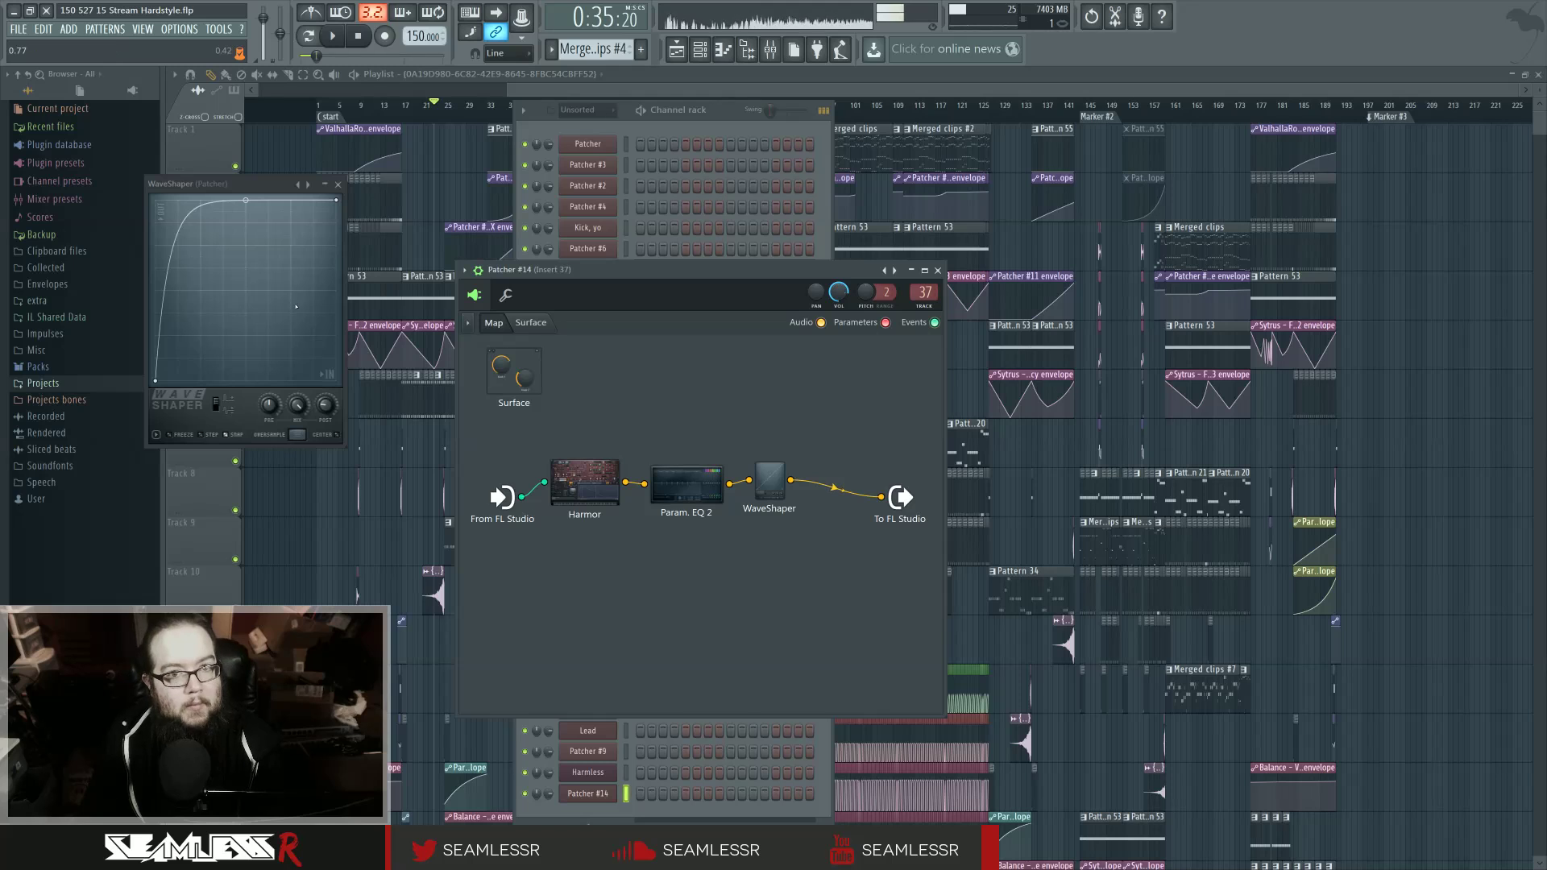
Step: Change the EQ's band 4 to a band pass filter and narrow its bandwidth to 14%
double_click(681, 486)
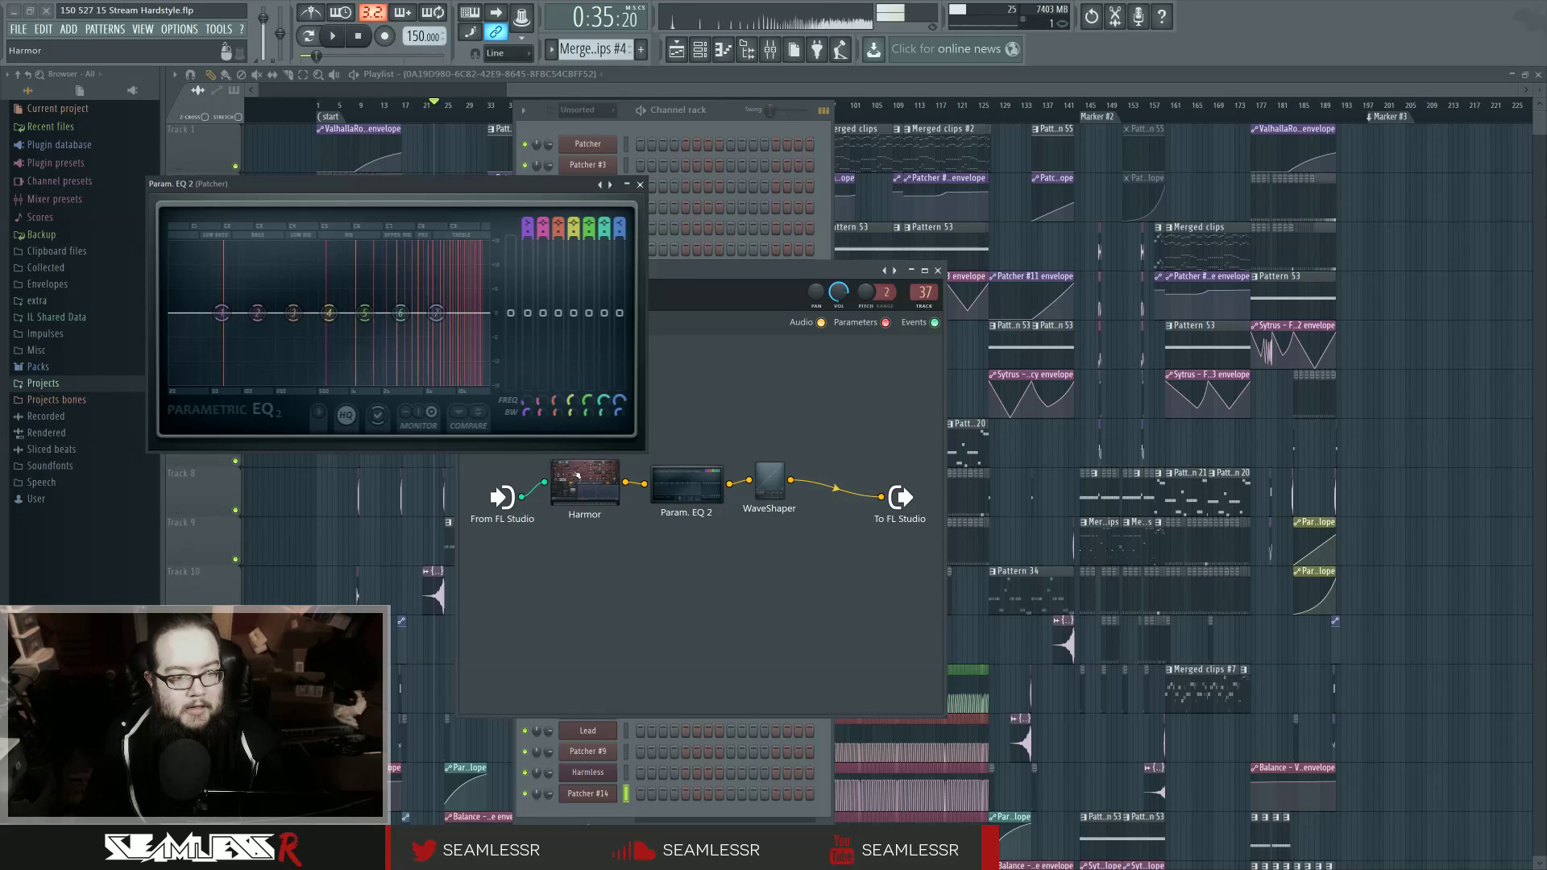
right_click(329, 314)
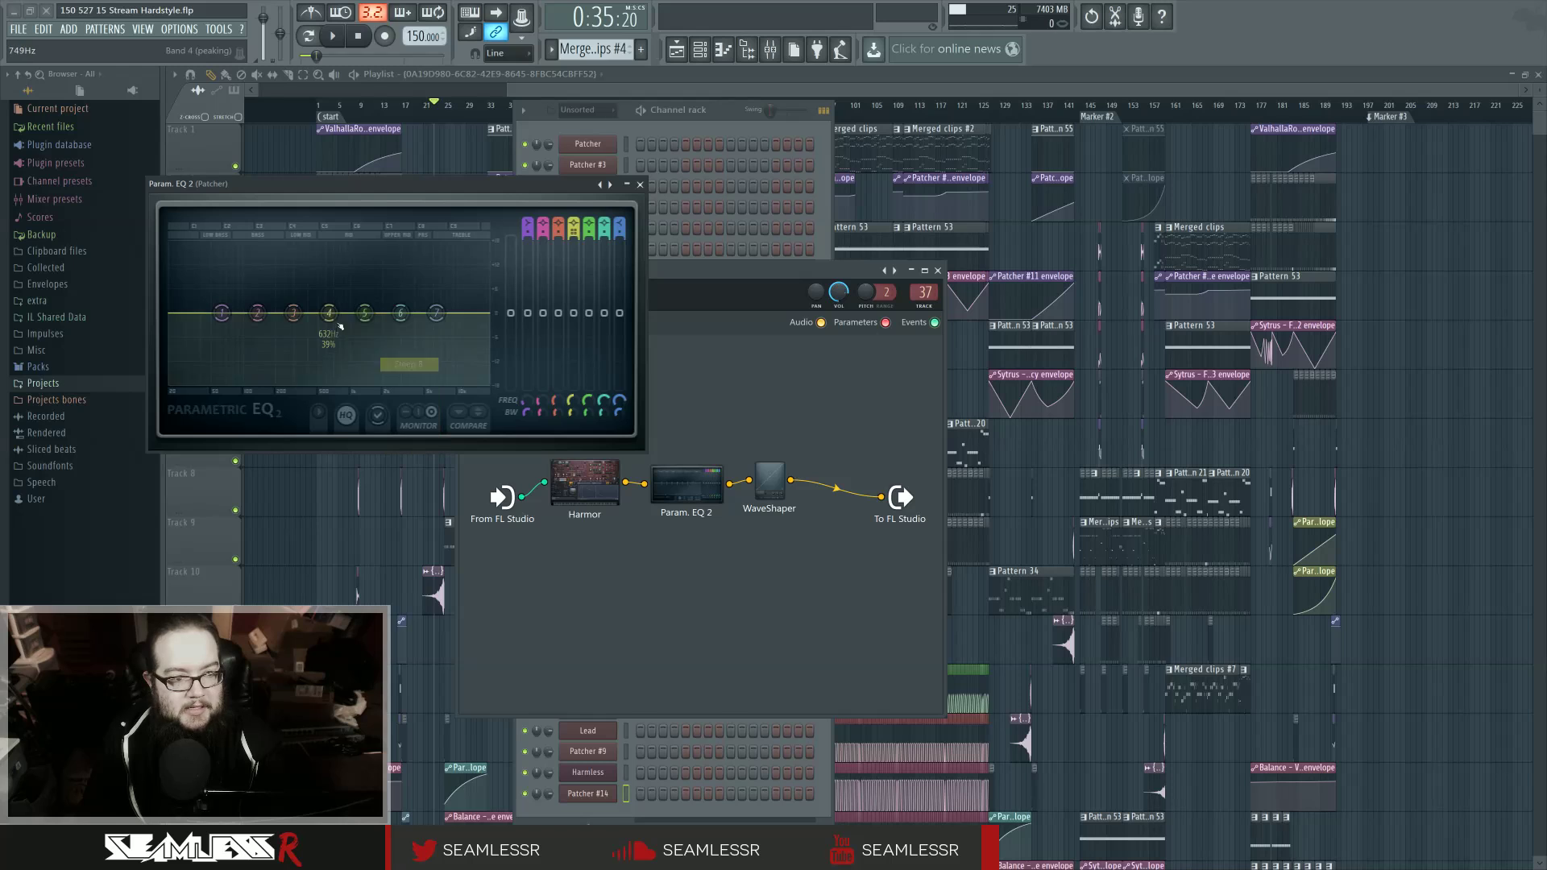
mouse_move(355, 351)
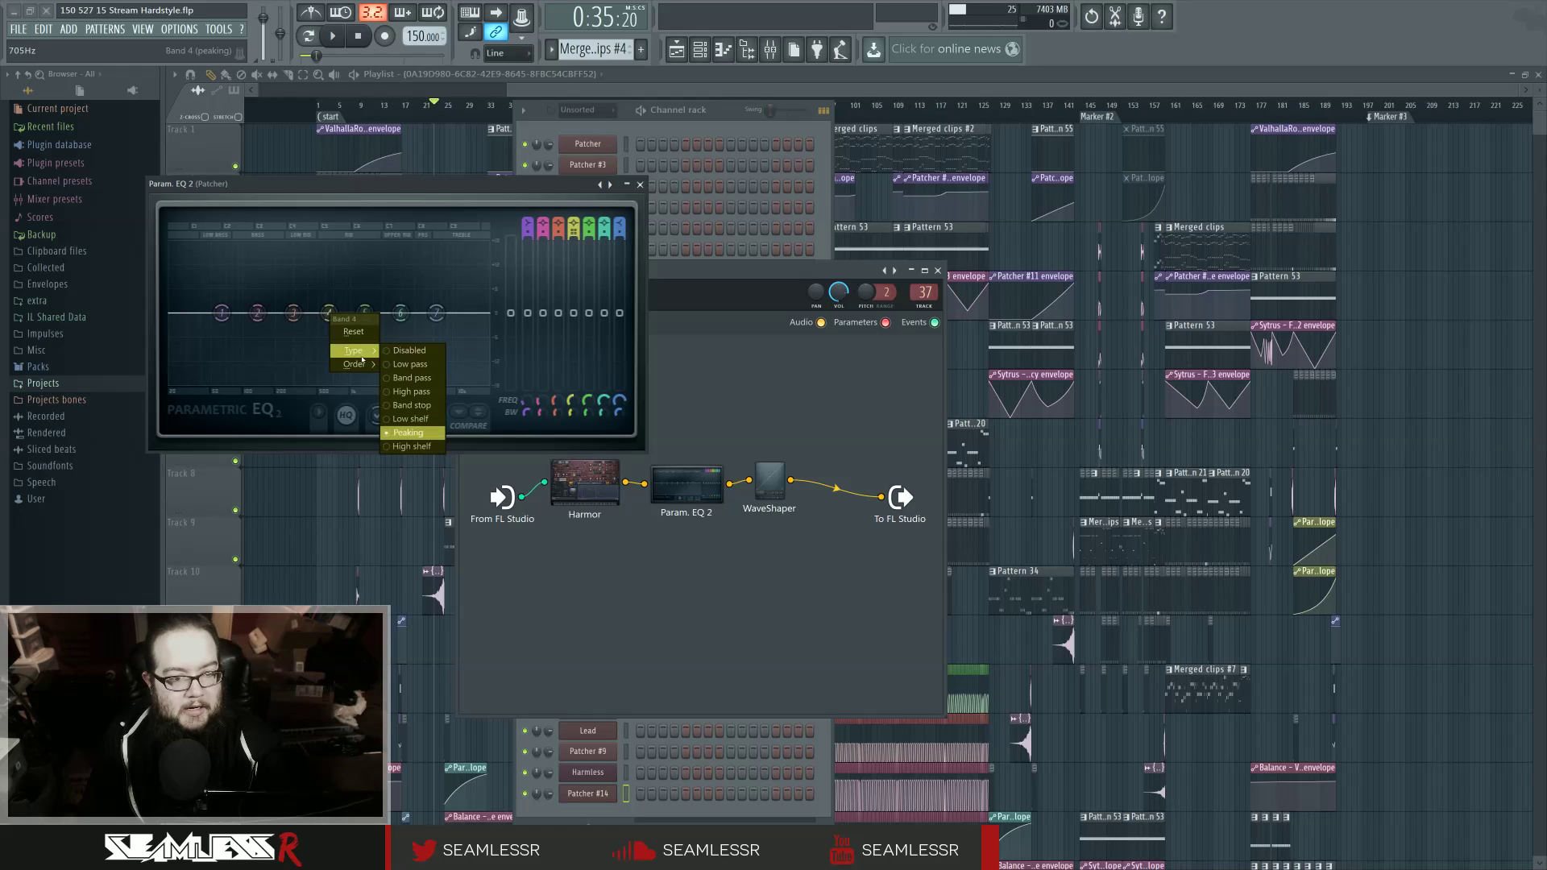
left_click(411, 383)
scroll(330, 313, "down", 10)
mouse_move(330, 313)
left_mouse_down()
mouse_move(414, 313)
mouse_move(270, 313)
mouse_move(328, 312)
left_mouse_up()
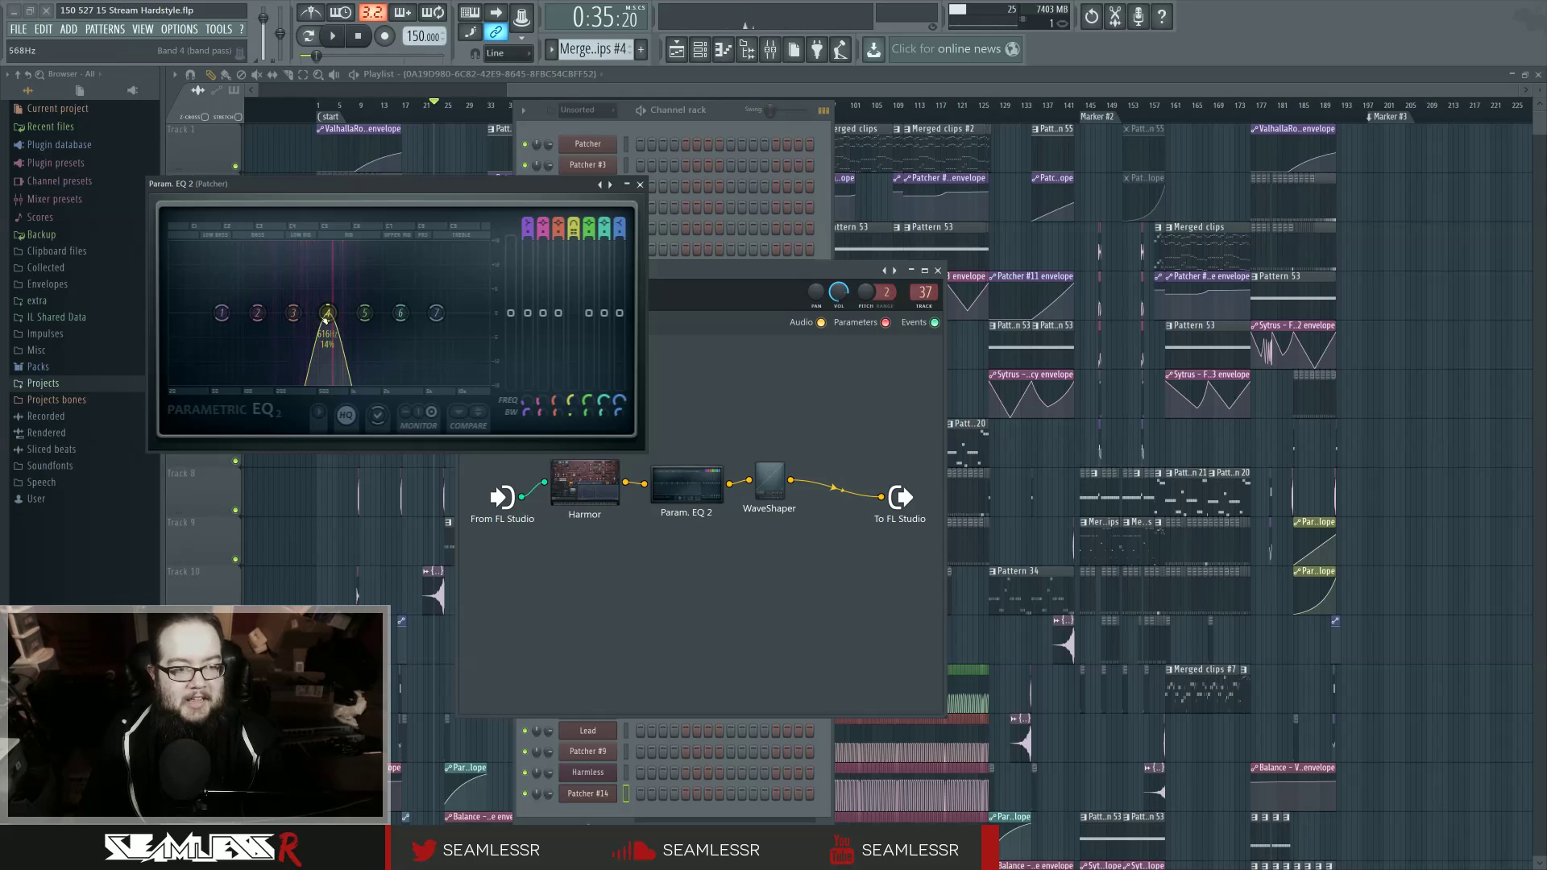
Step: Check the WaveShaper curve, and sweep the EQ's band 4 filter down to about 193 Hz
left_click(771, 481)
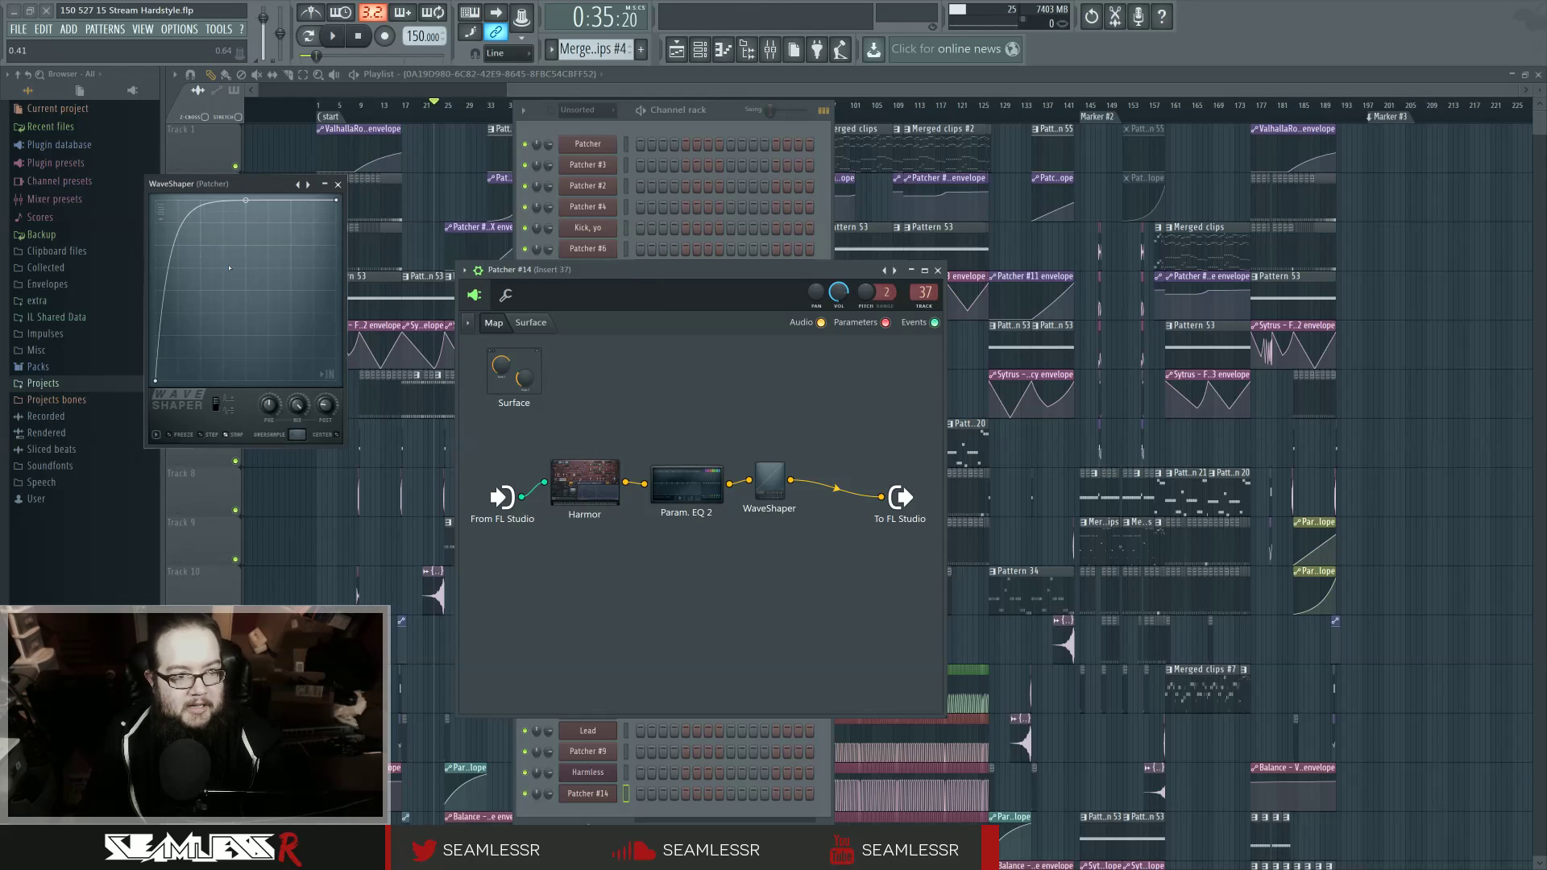
left_click(687, 481)
left_click_drag(328, 313, 280, 313)
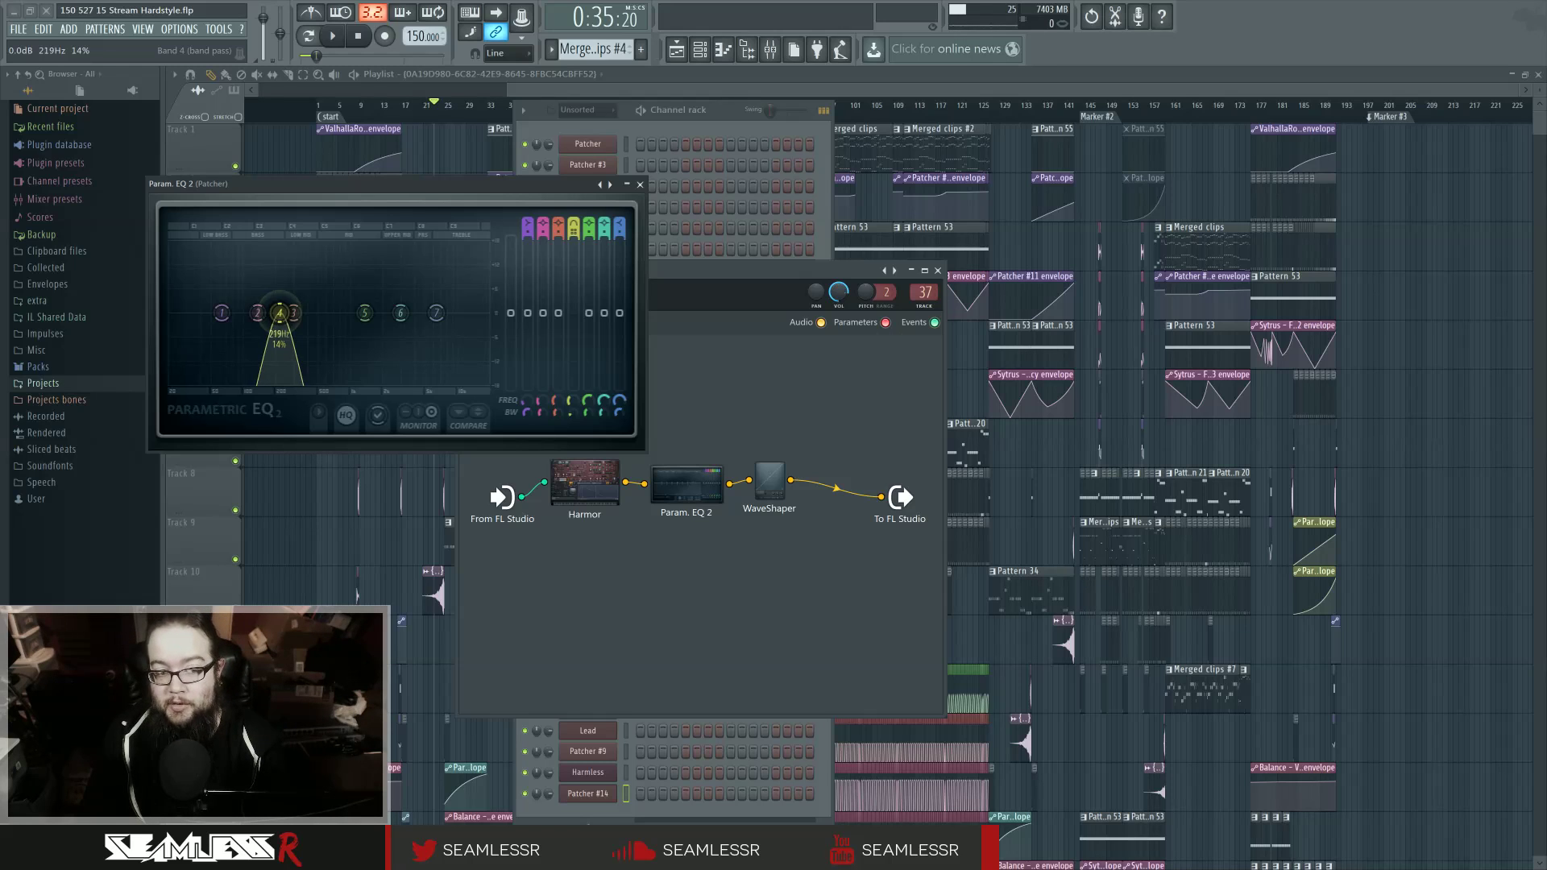
left_click_drag(280, 313, 274, 313)
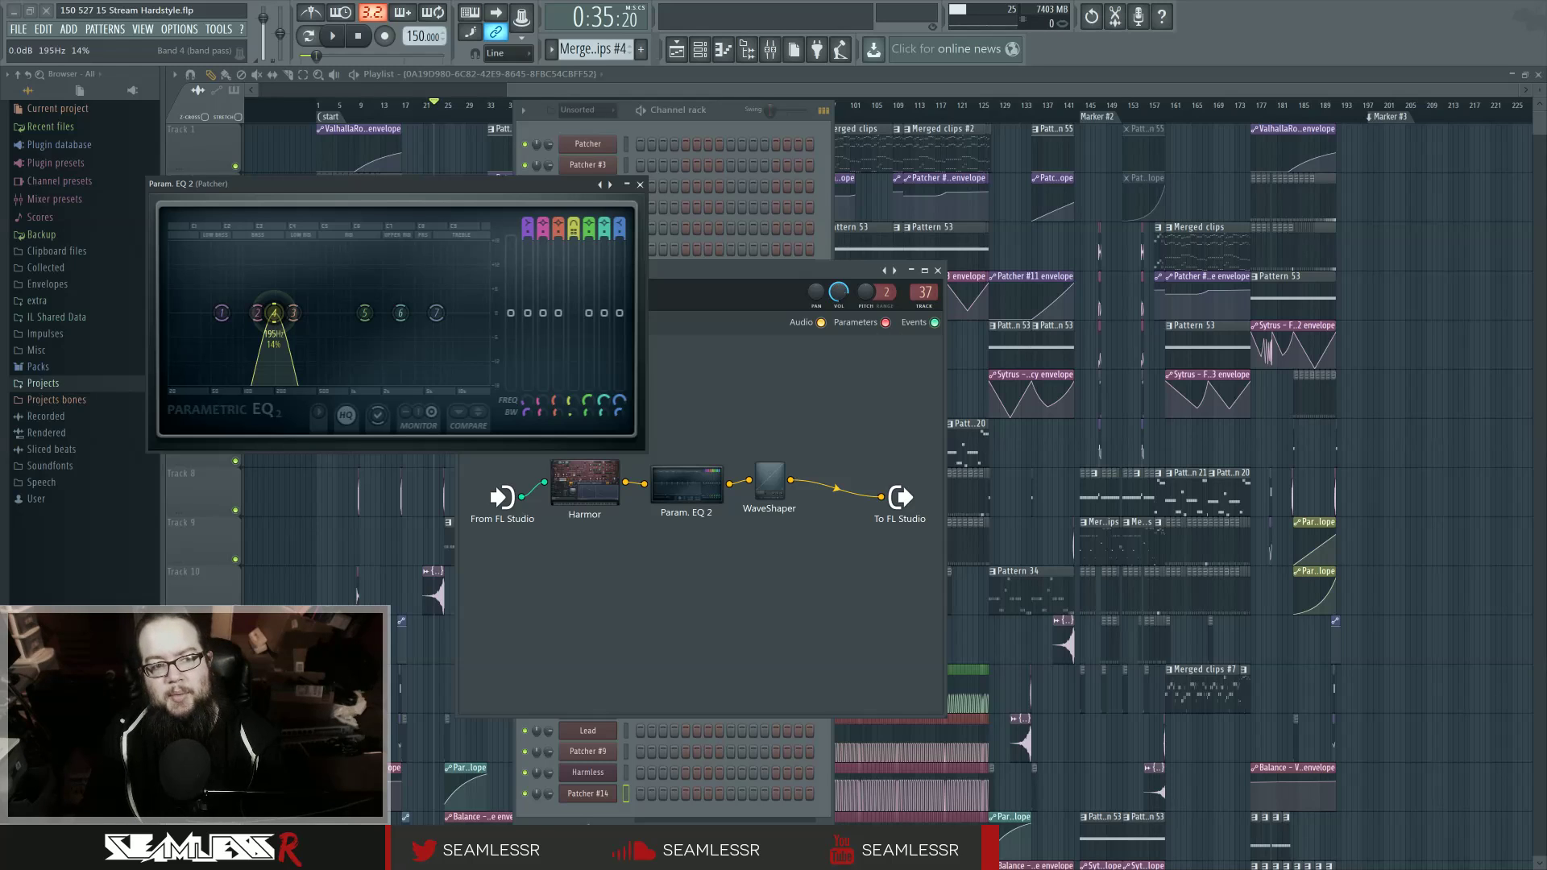
left_click_drag(273, 315, 273, 314)
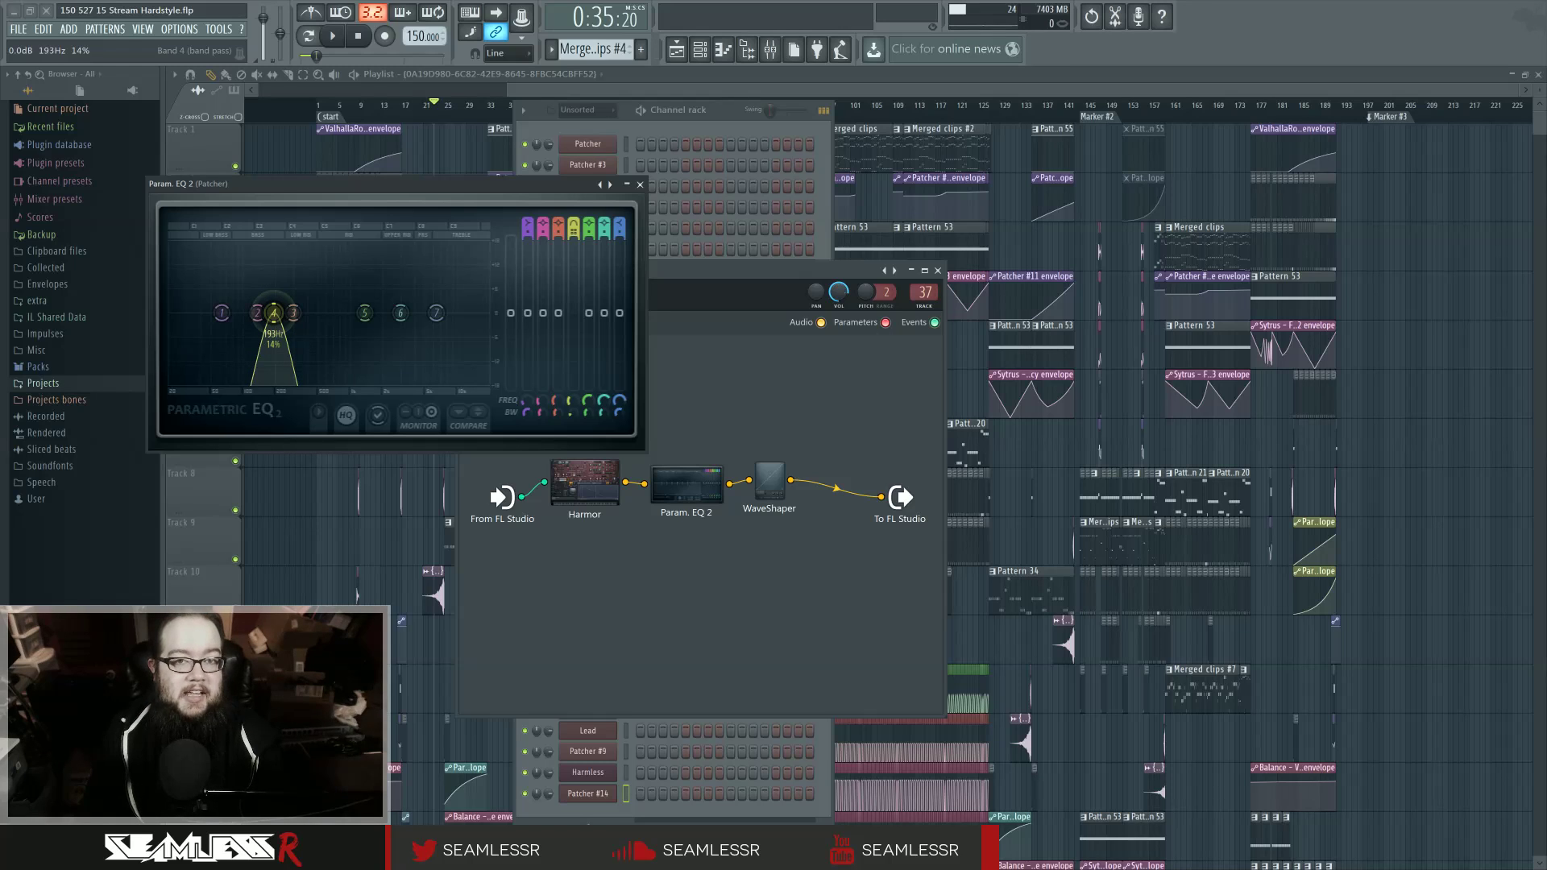
Step: Nudge EQ bands 2 and 3 slightly apart, and sweep band 4 down to about 175 Hz and back up to about 660 Hz
left_click_drag(257, 312, 298, 315)
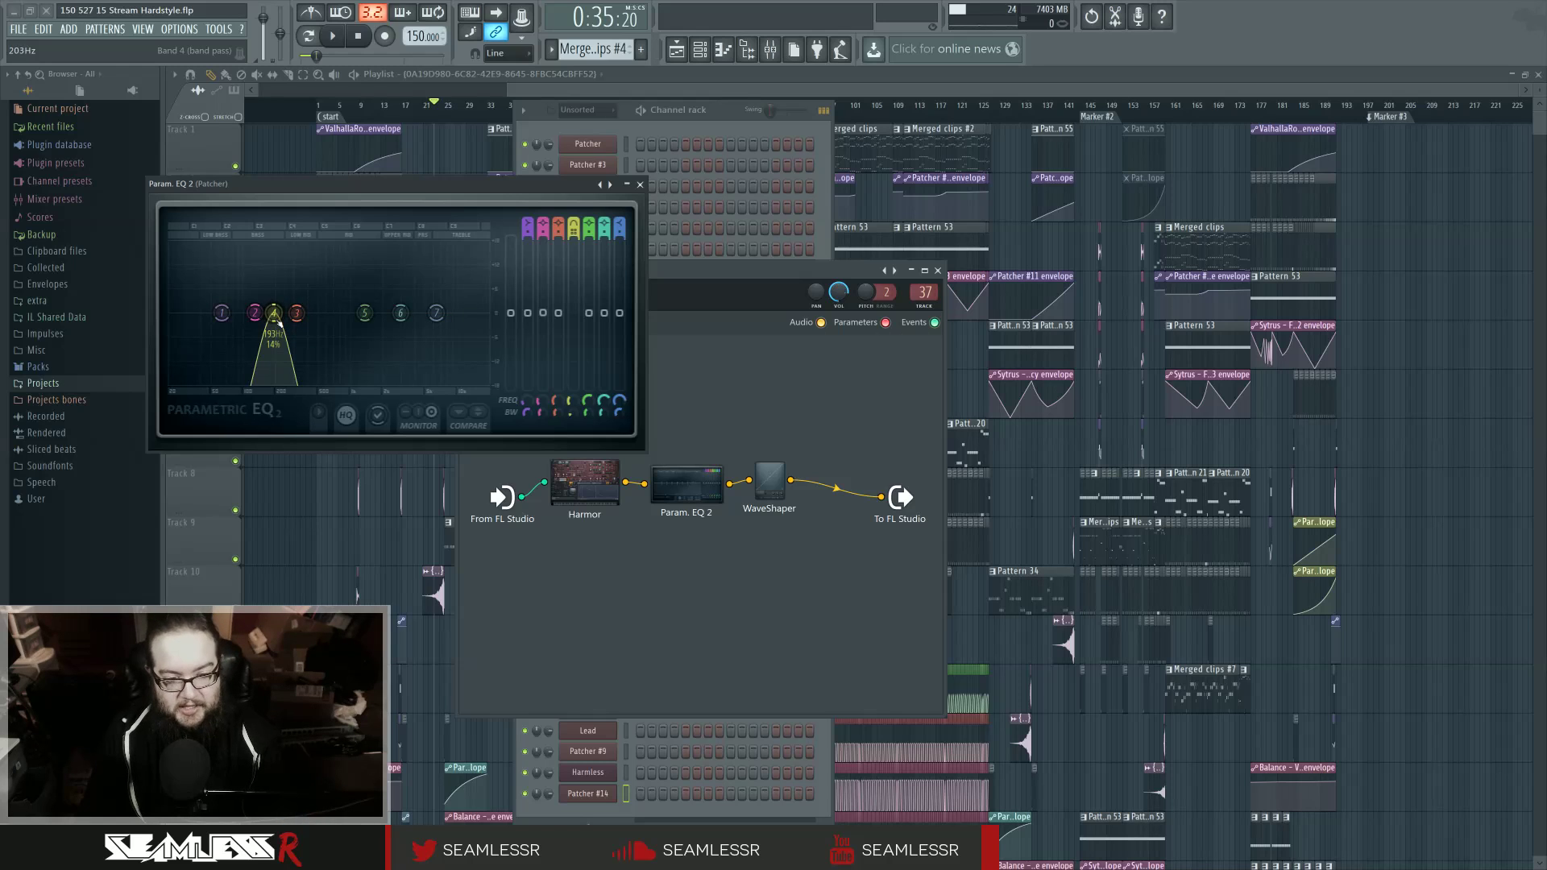
left_click_drag(274, 316, 269, 313)
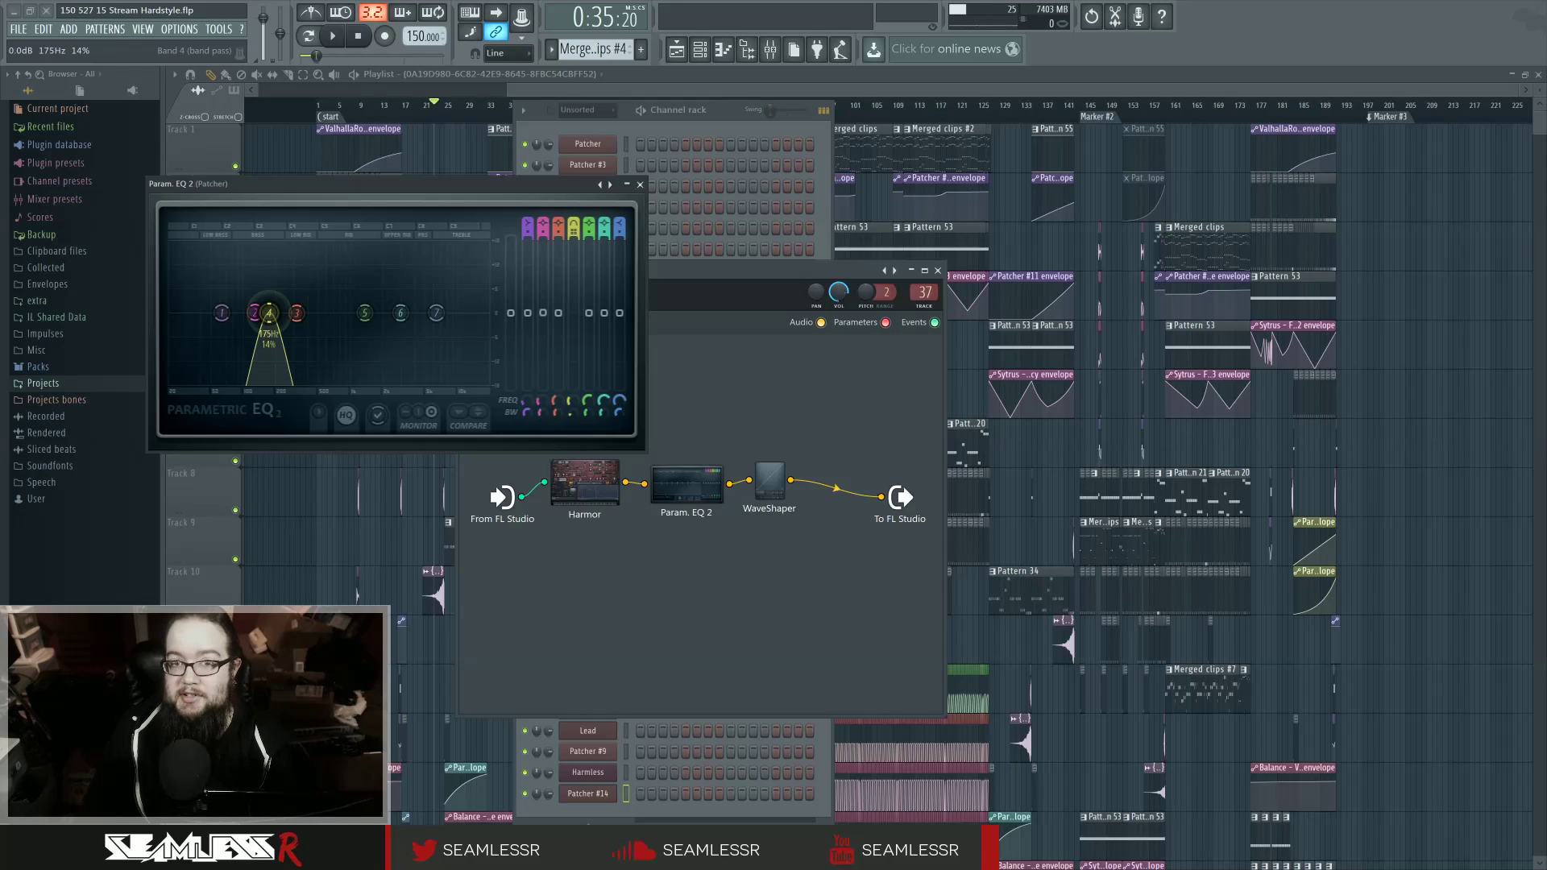
left_click_drag(269, 313, 331, 314)
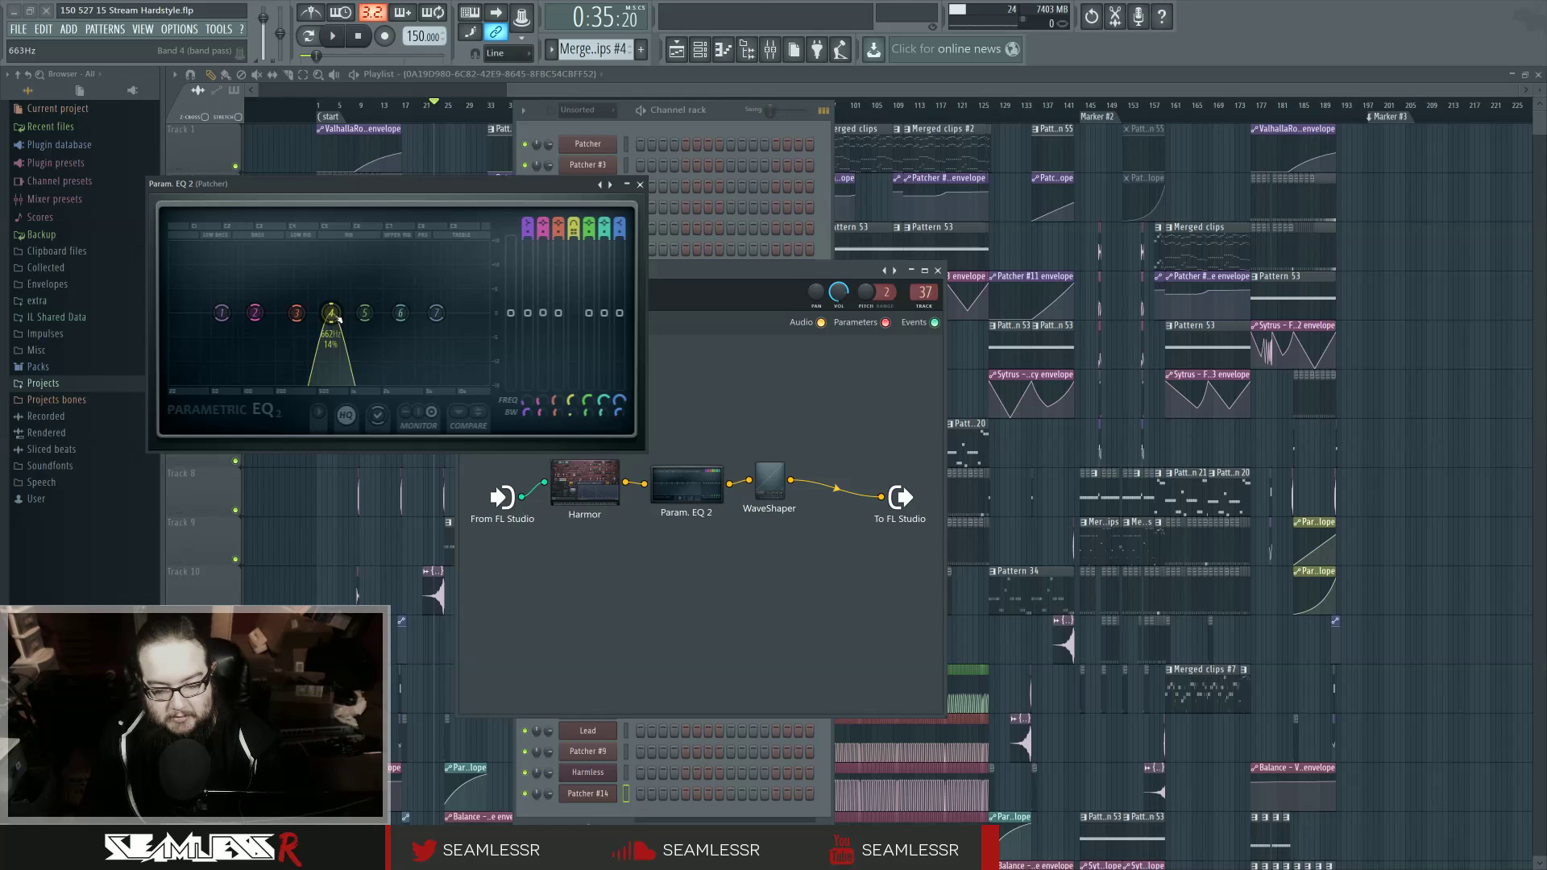
mouse_move(339, 320)
left_mouse_down()
mouse_move(252, 316)
mouse_move(366, 312)
mouse_move(331, 312)
left_mouse_up()
Step: Duplicate the WaveShaper in the chain, switch the copy to bipolar mode, and raise its lower curve point to the centre line
double_click(768, 481)
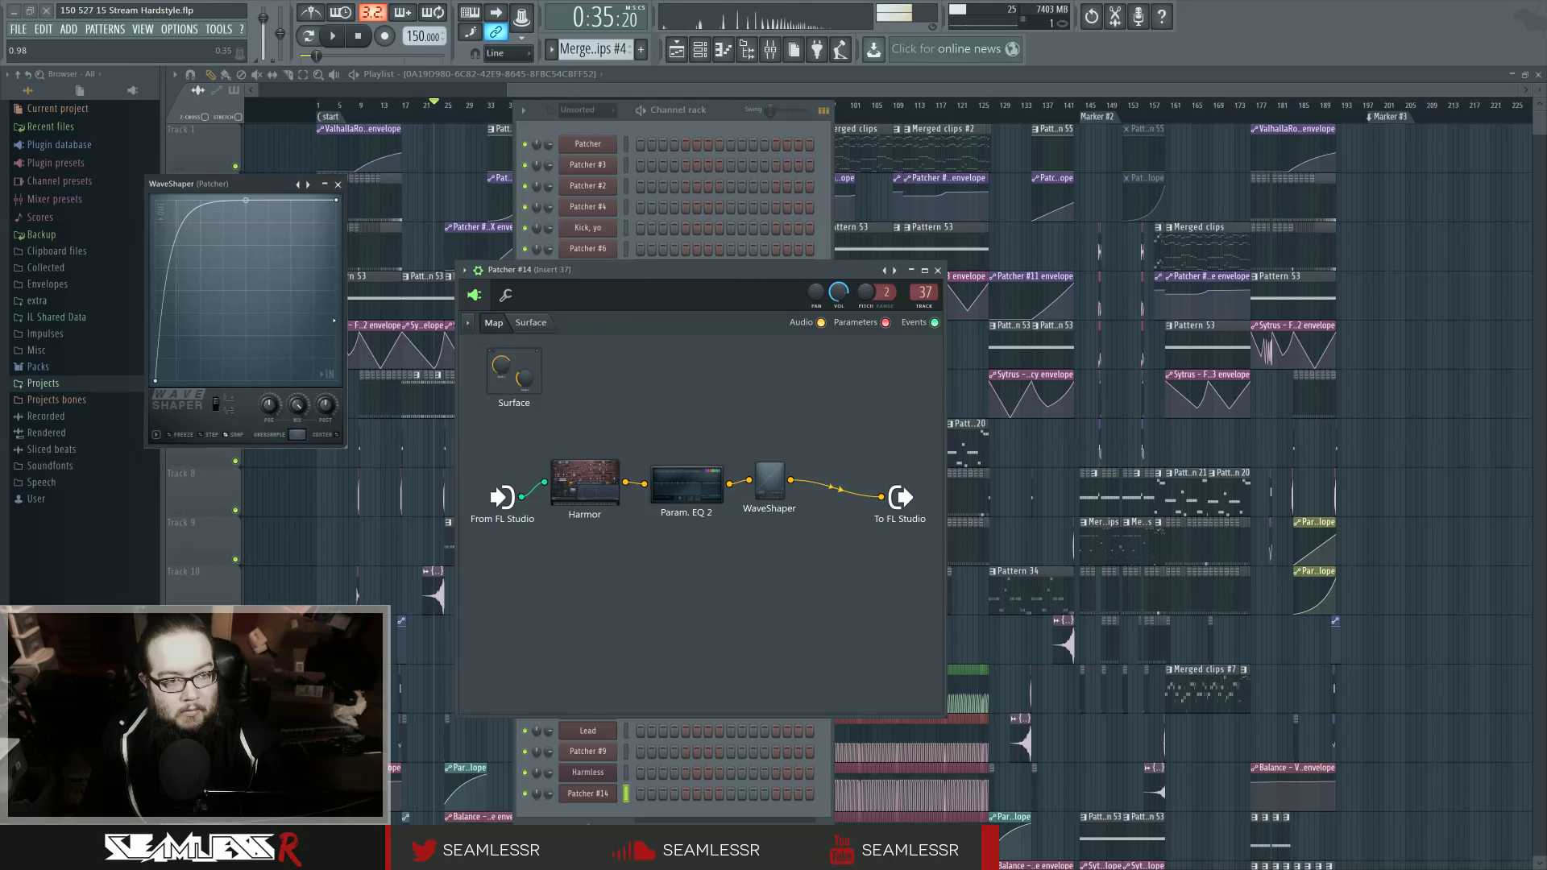
right_click(768, 480)
left_click(809, 493)
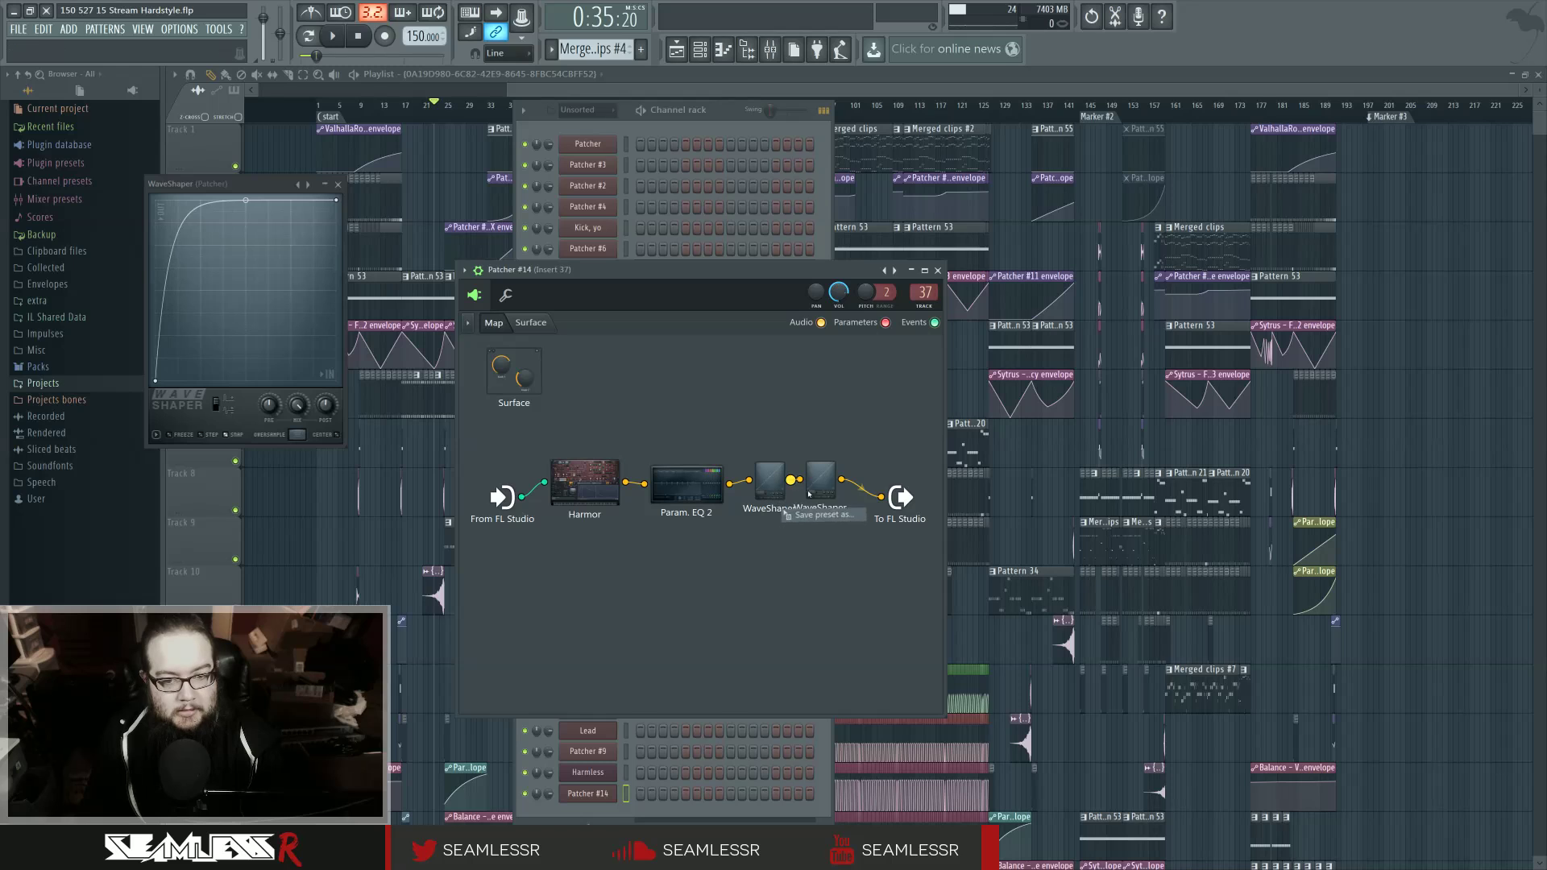
double_click(810, 491)
left_click(216, 406)
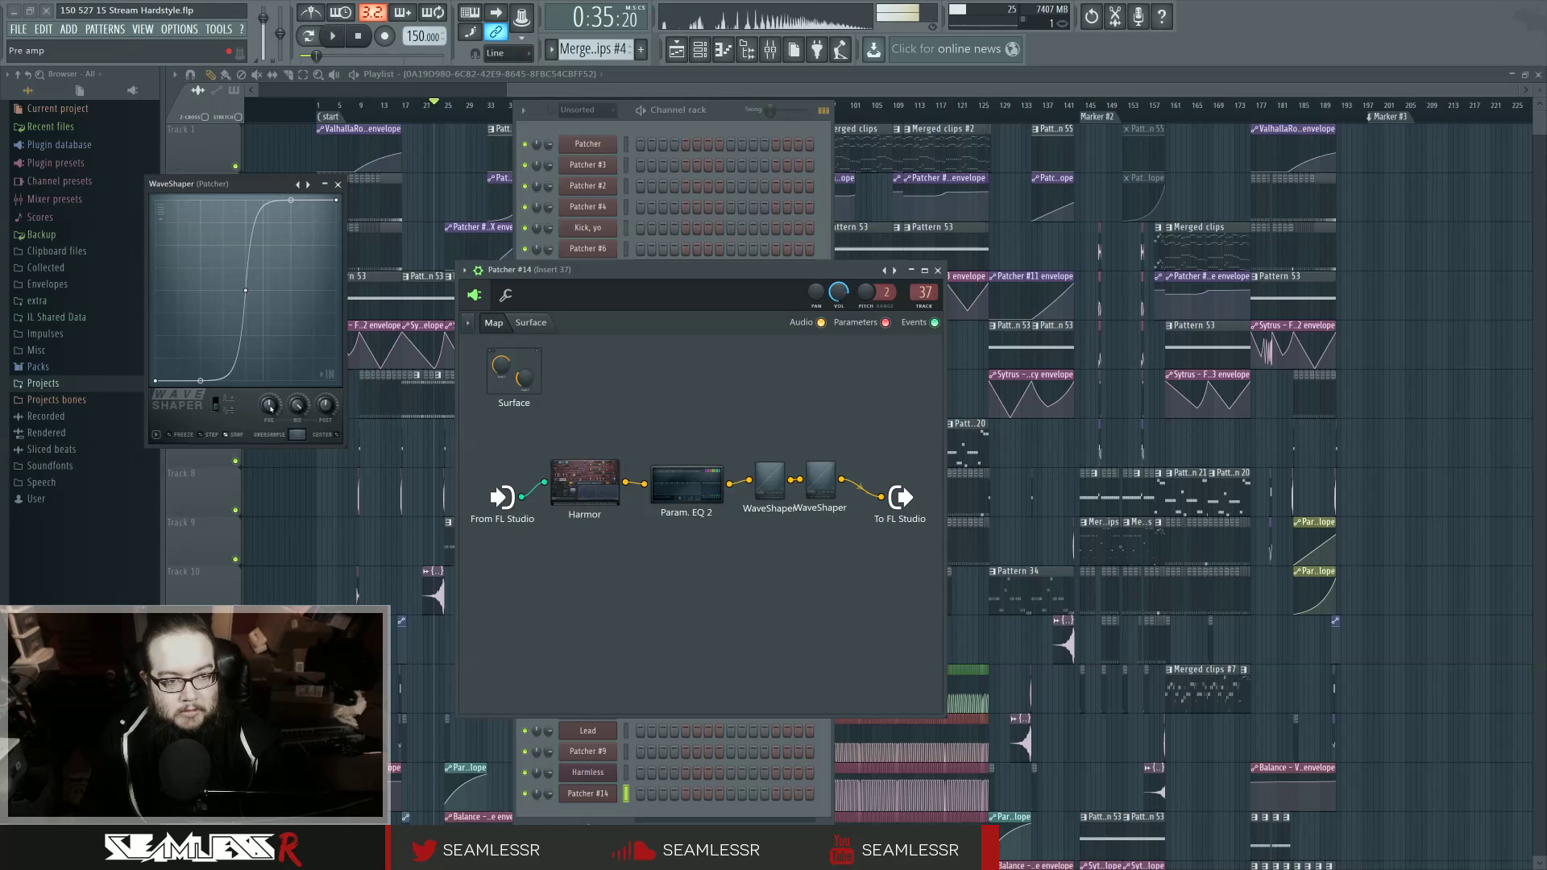
left_click_drag(201, 380, 201, 291)
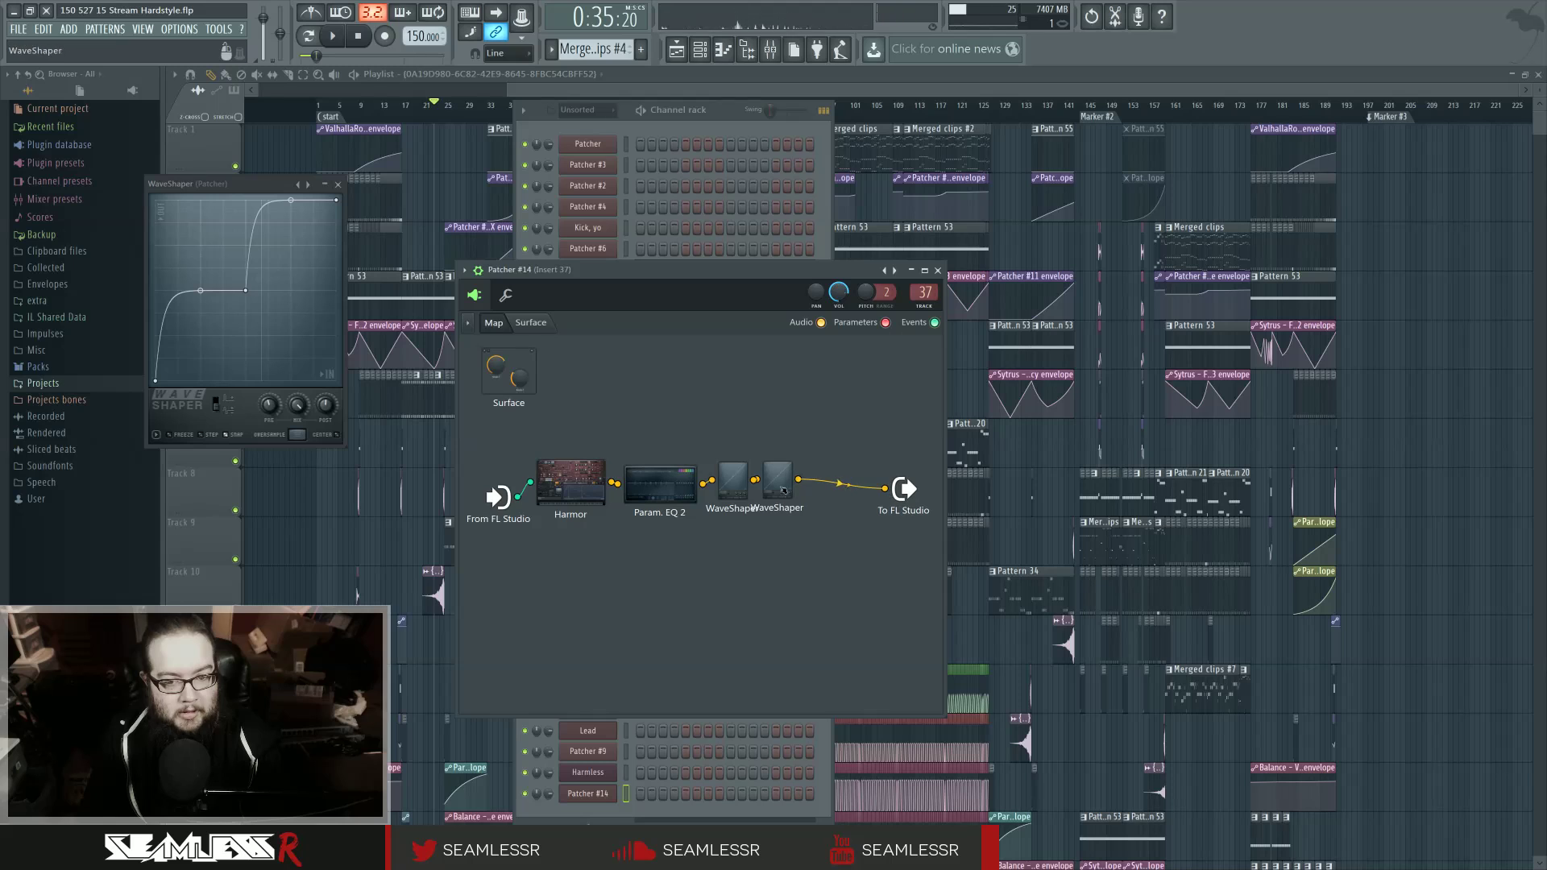
Step: Duplicate the second WaveShaper and reshape the lower half of the copy's curve into a rapid repeating wave
right_click(785, 490)
left_click(820, 489)
double_click(831, 482)
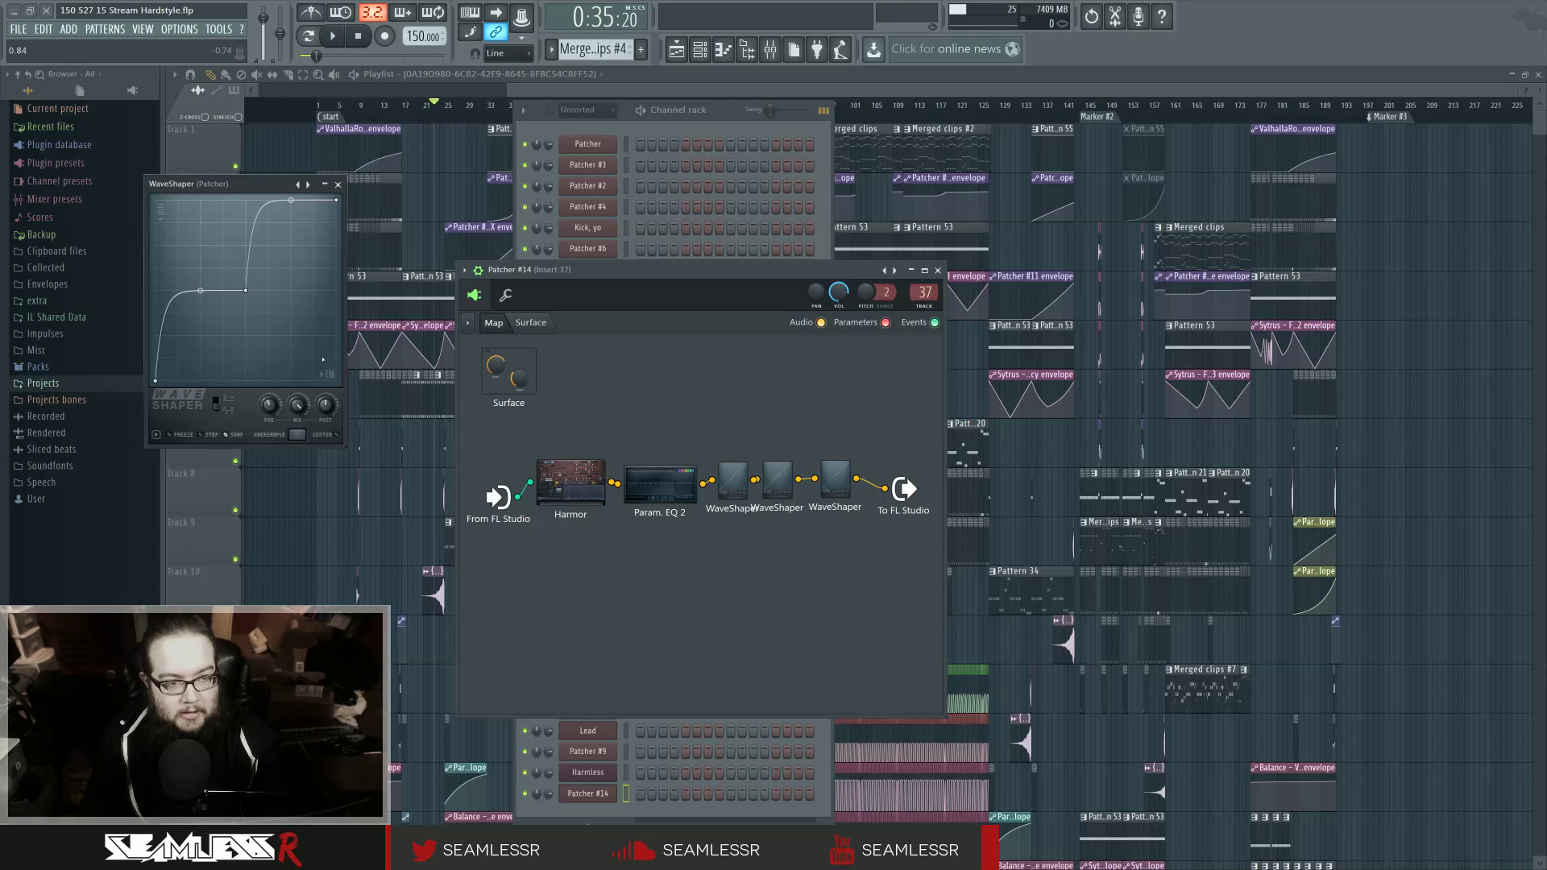
right_click(245, 291)
left_click(276, 498)
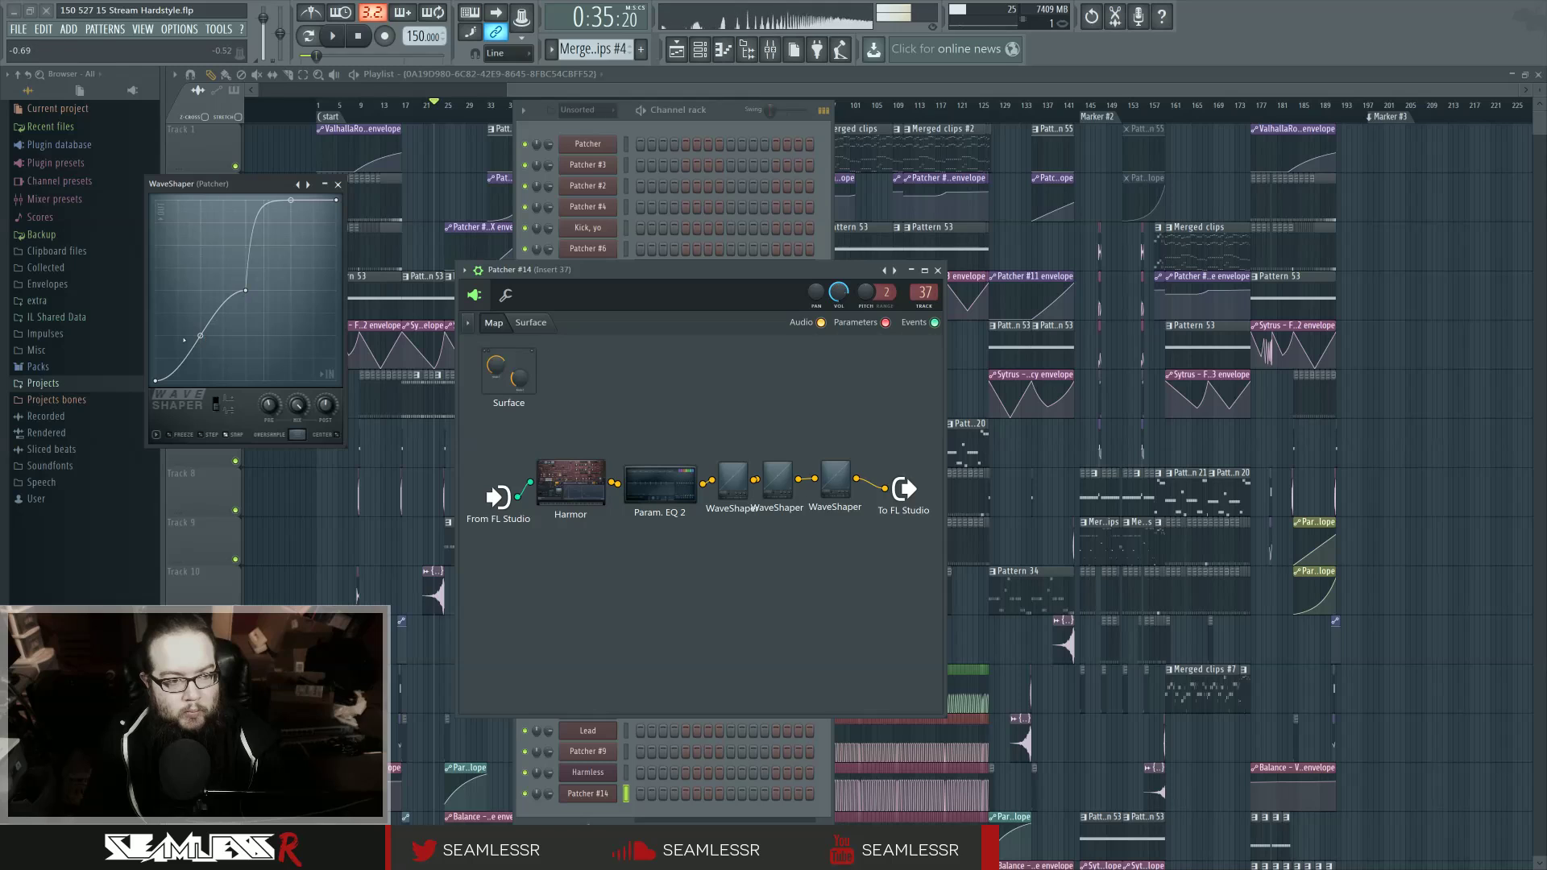
left_click_drag(184, 341, 225, 344)
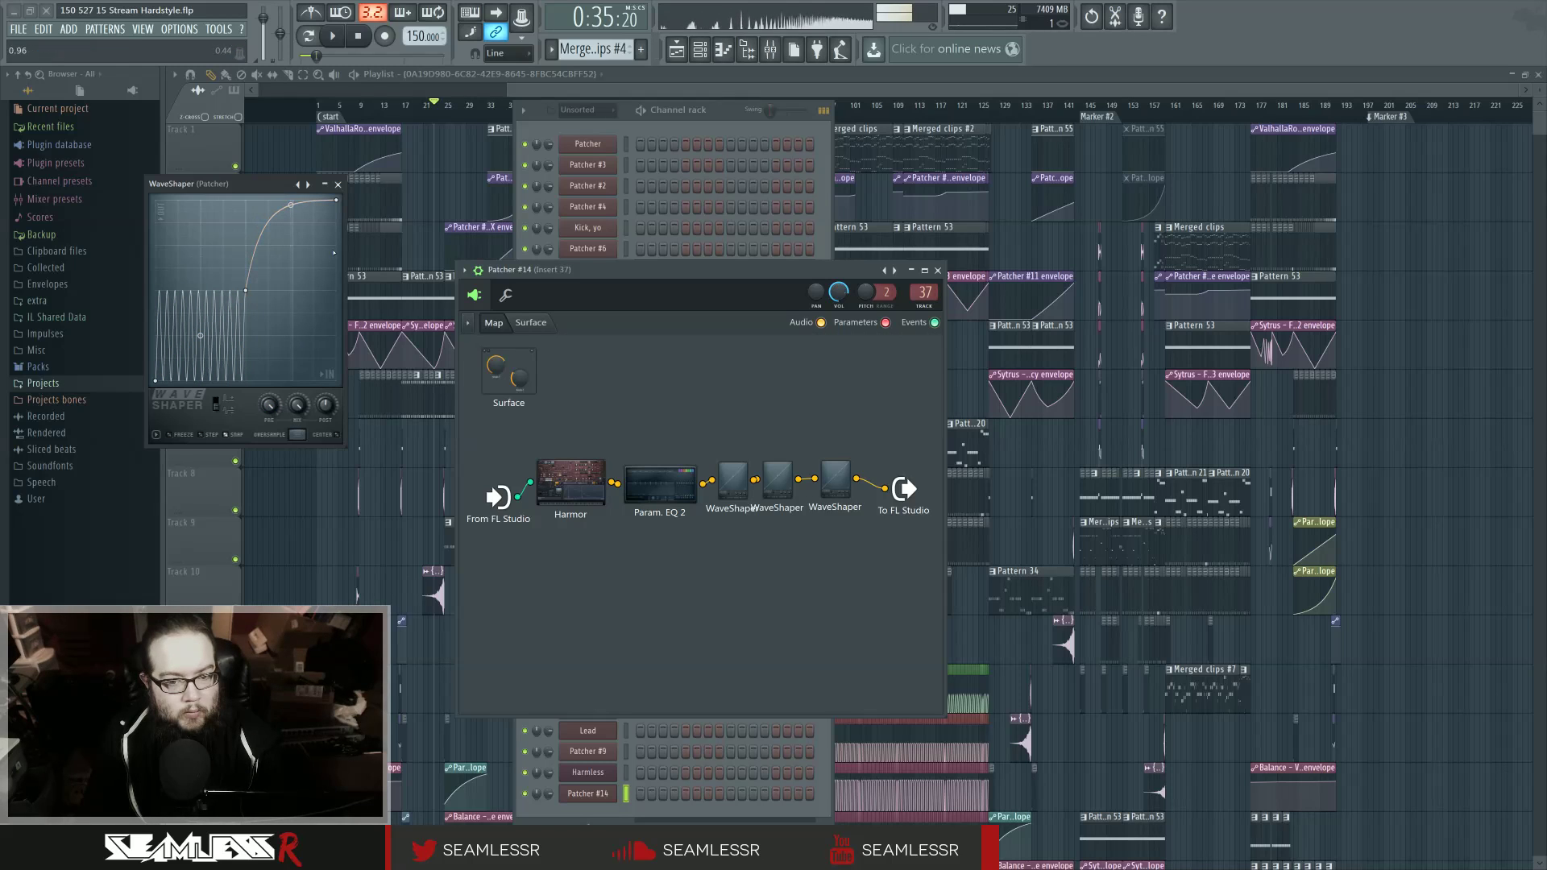
Step: Sweep the EQ's band 4 filter down into the low bass, below band 1
double_click(660, 488)
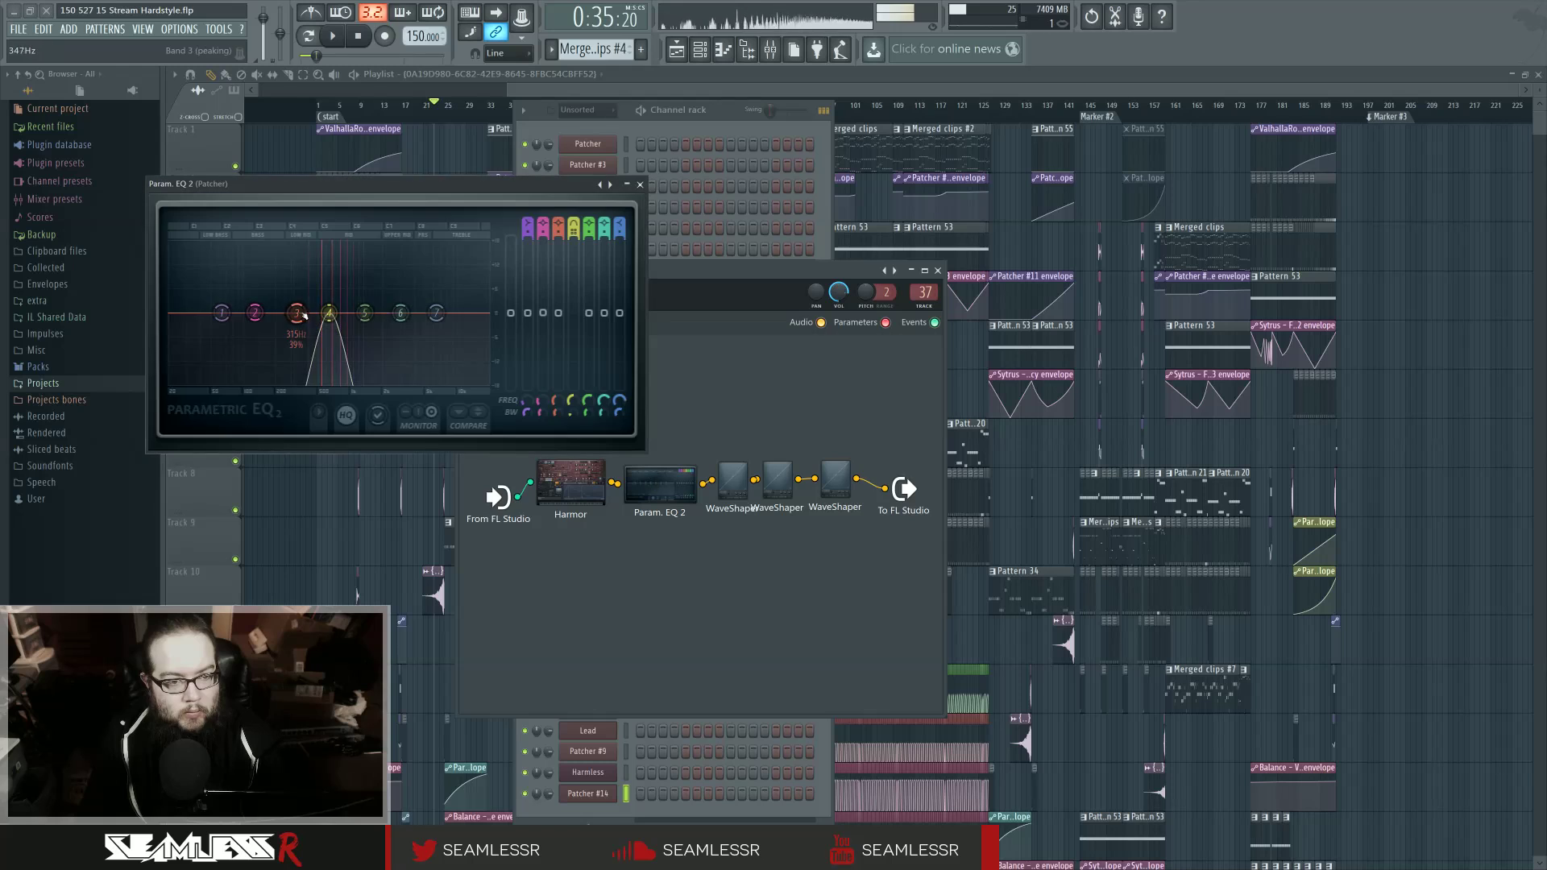
left_click_drag(302, 313, 200, 312)
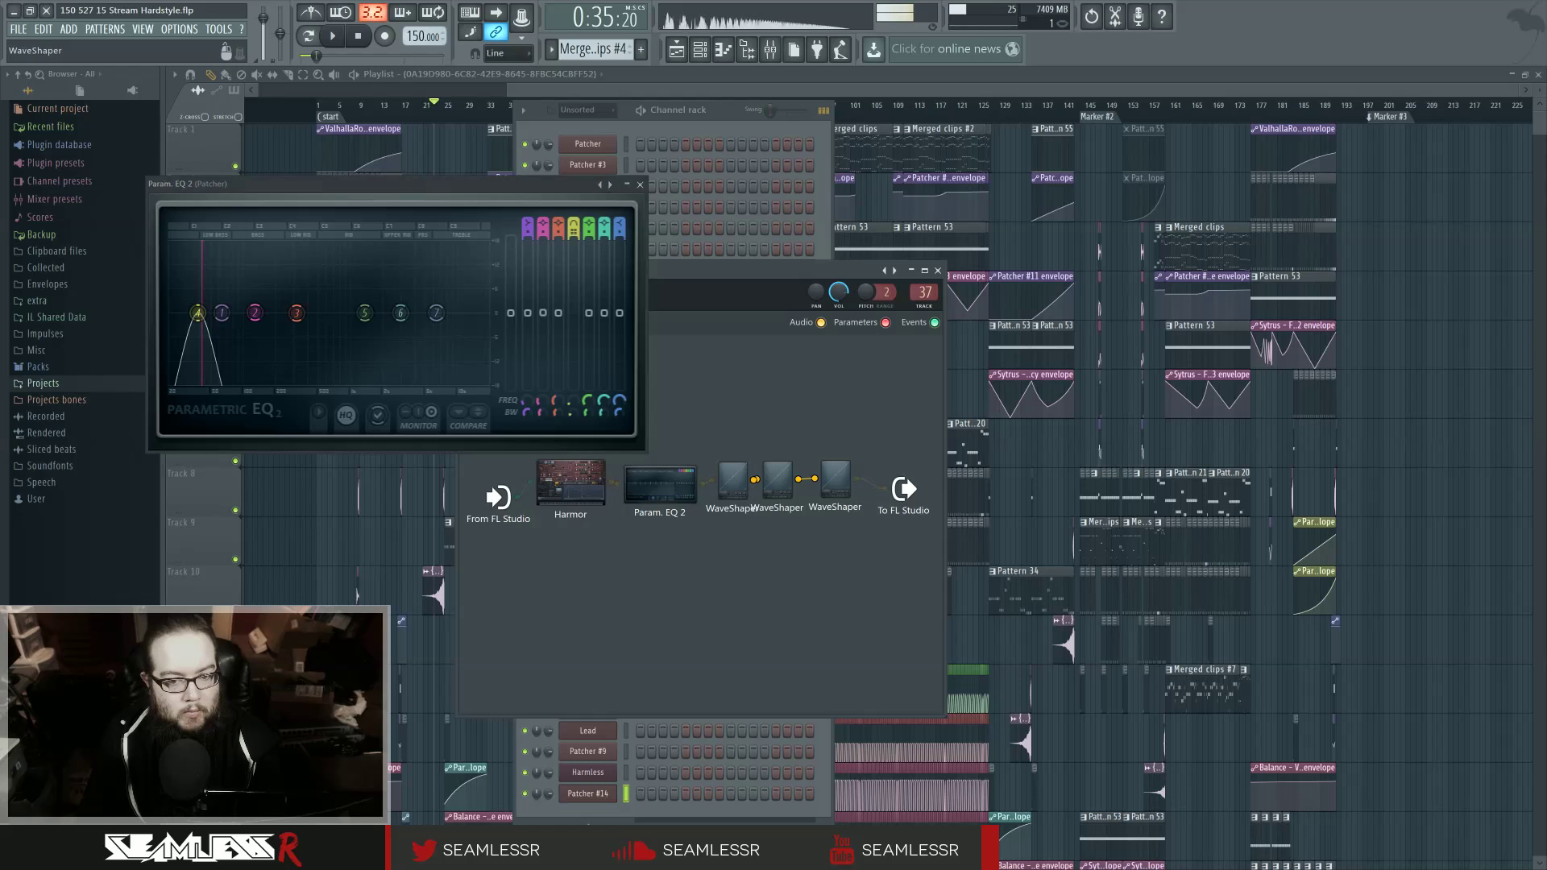
Step: Rebalance the WaveShaper gains: second one's pre amp about 181% and post gain about 87%, first one's post gain about 73%
left_click(767, 472)
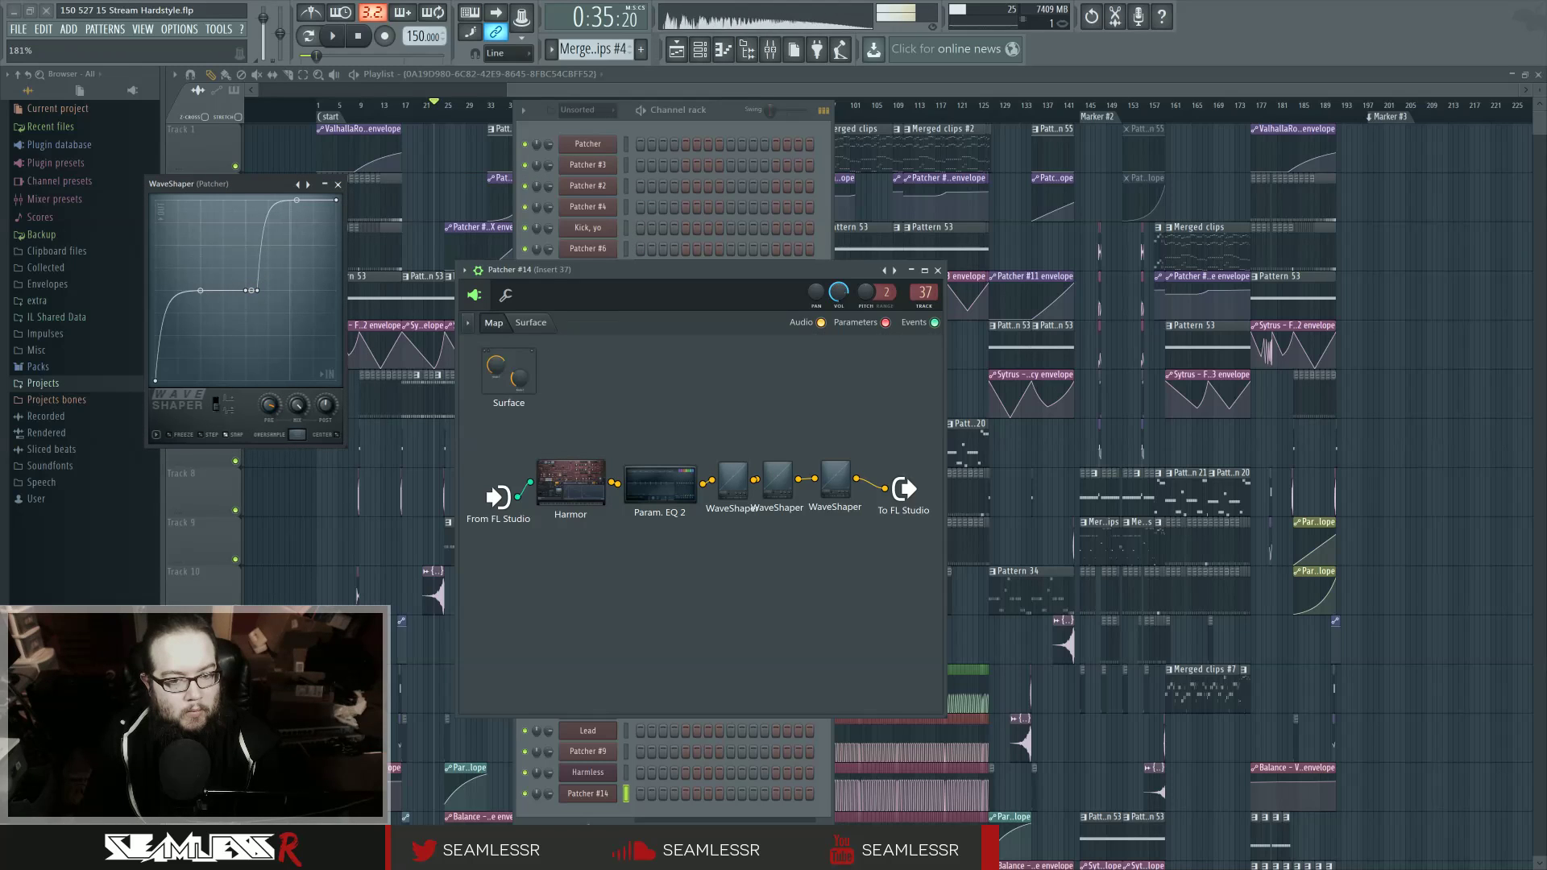
left_click(735, 465)
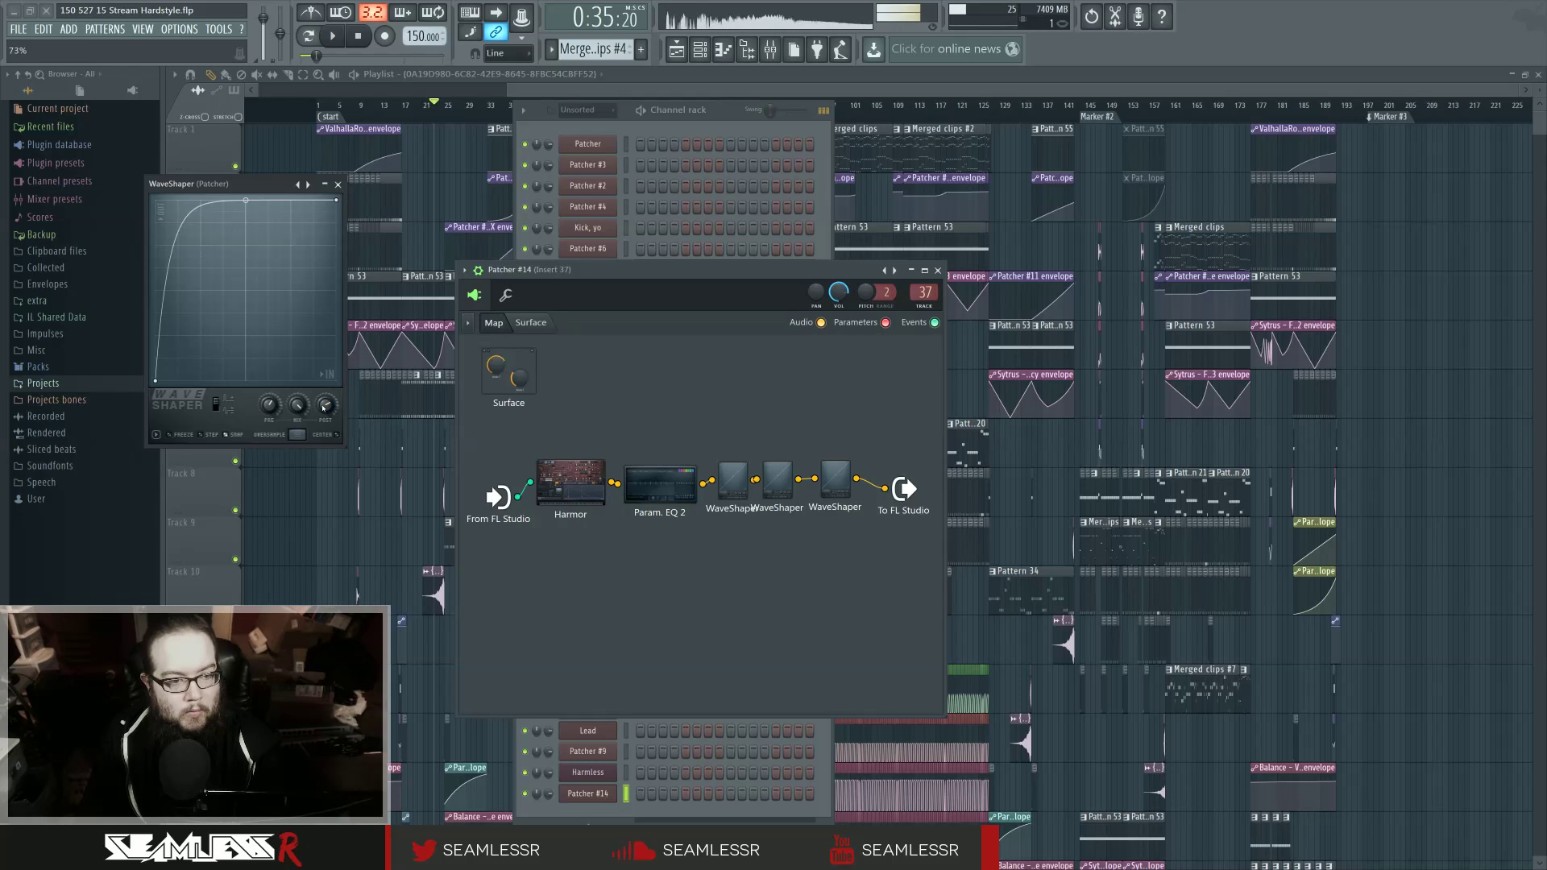
left_click(772, 494)
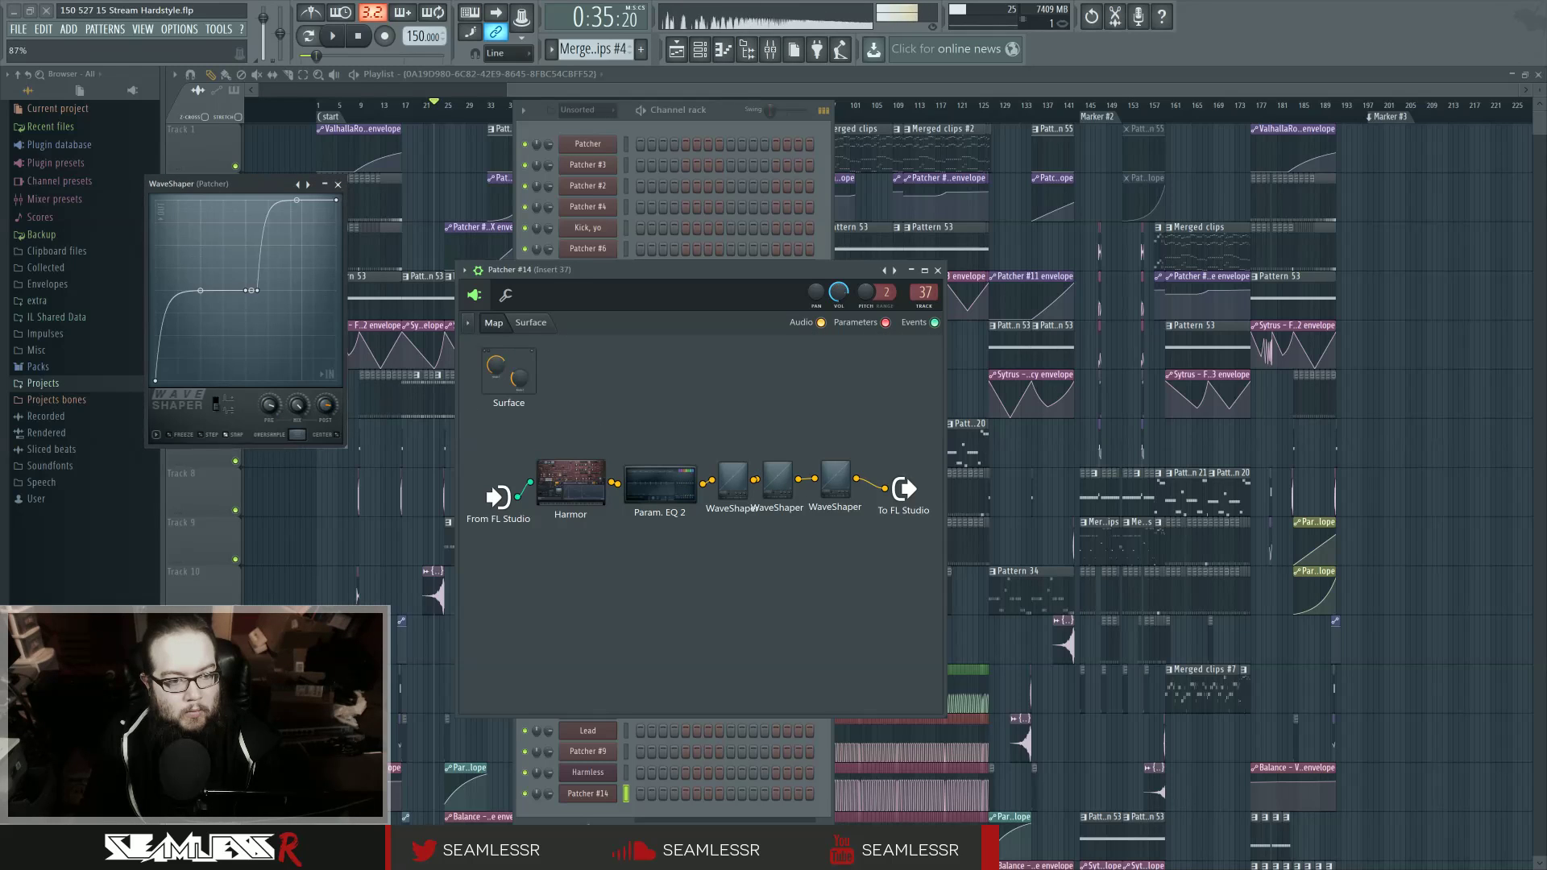
left_click(833, 475)
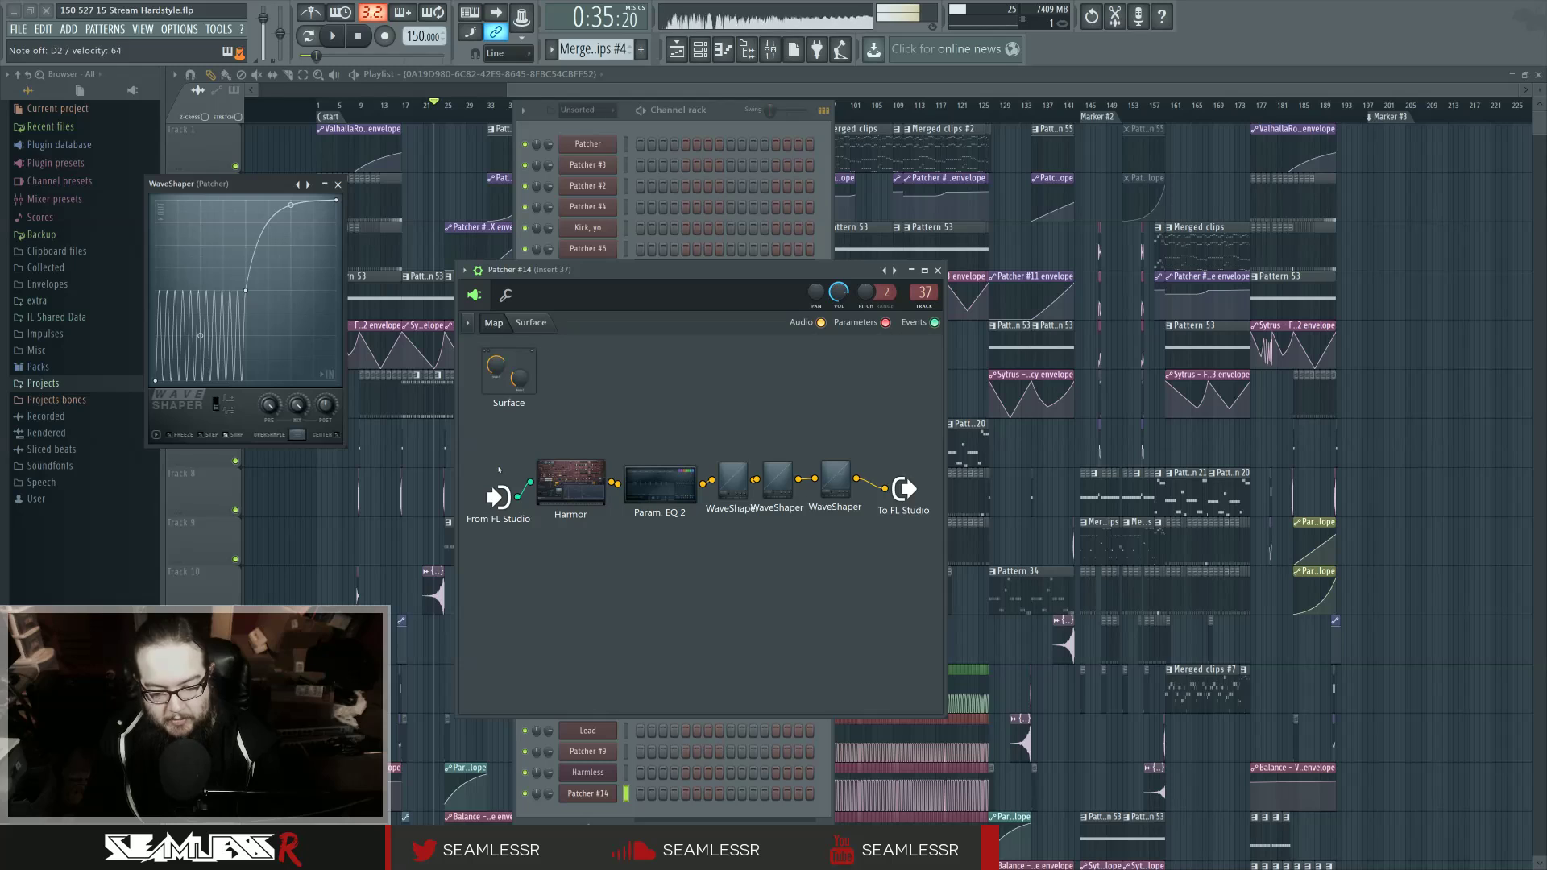
Step: Raise the EQ's band 4 filter out of the low bass to slightly above 418 Hz, just past band 3
left_click(650, 478)
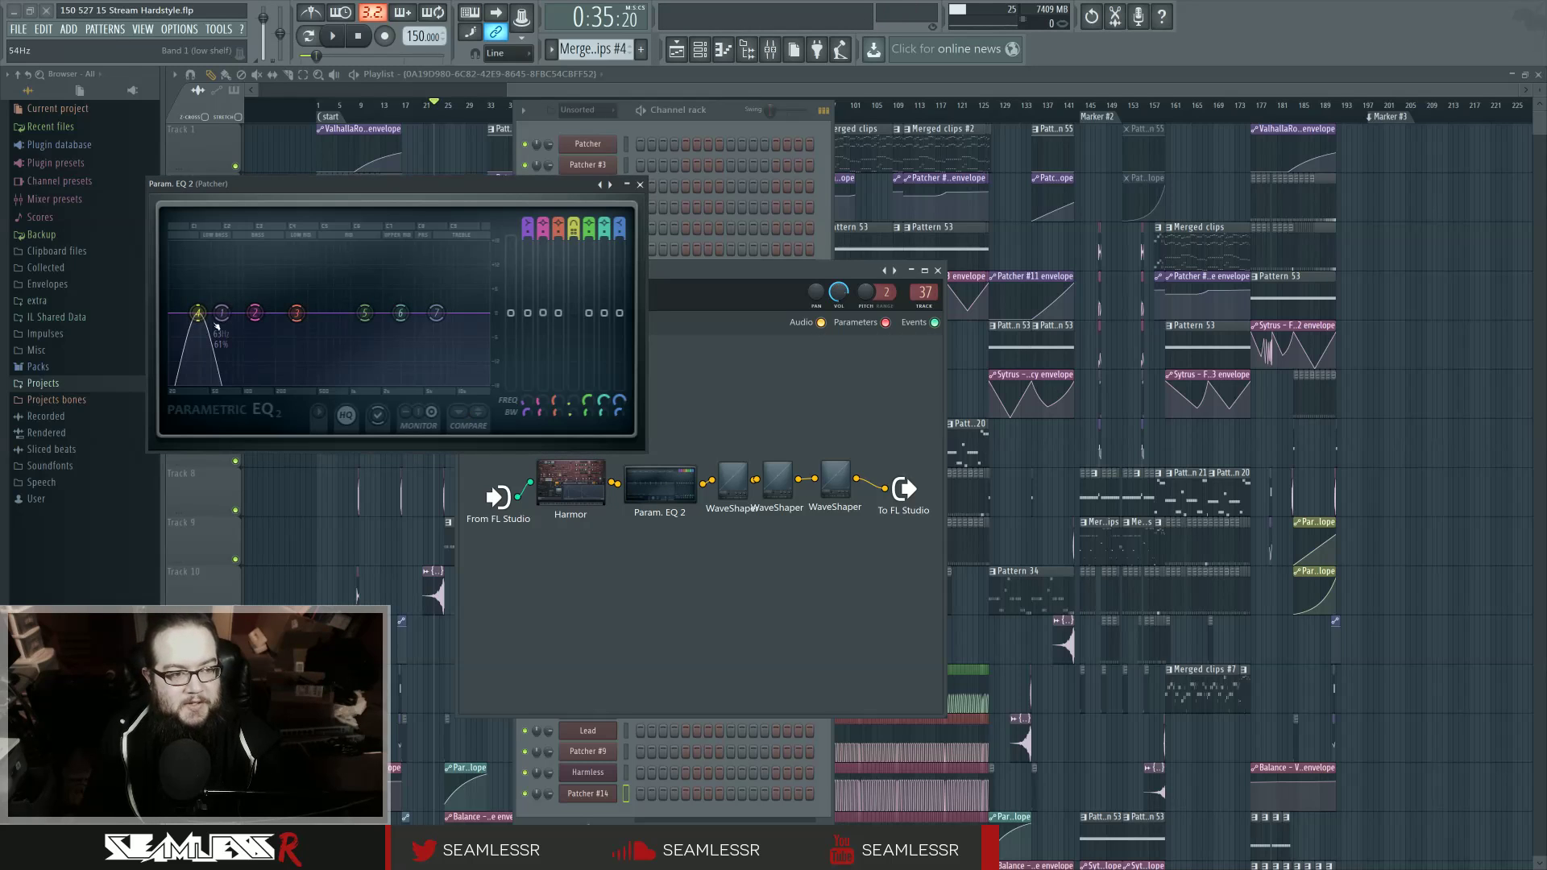
left_click_drag(197, 312, 309, 313)
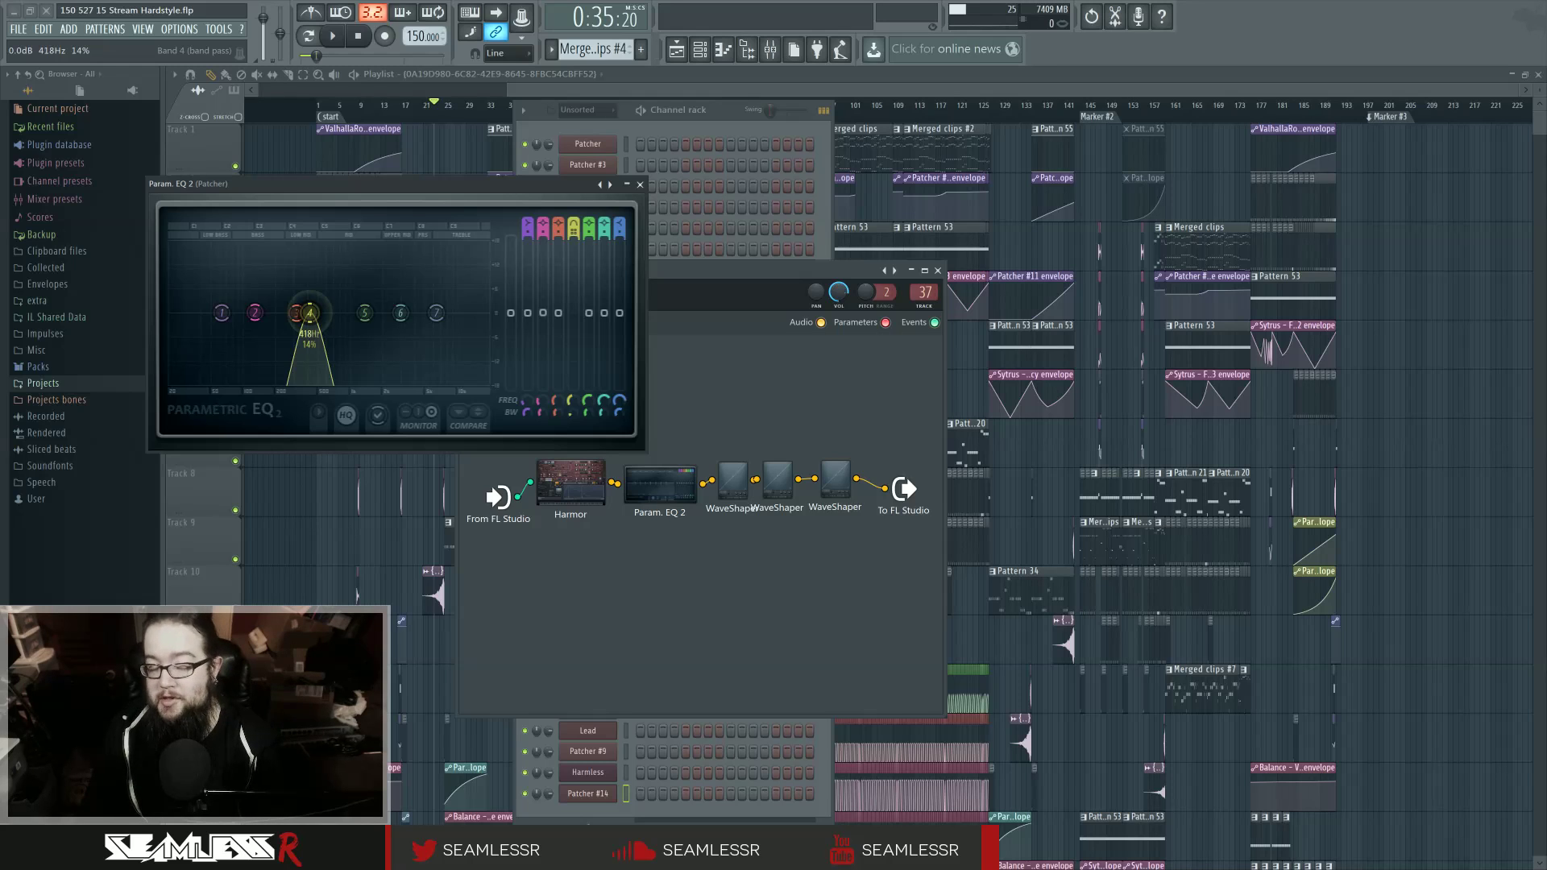
mouse_move(310, 312)
left_mouse_down()
mouse_move(345, 312)
mouse_move(319, 312)
left_mouse_up()
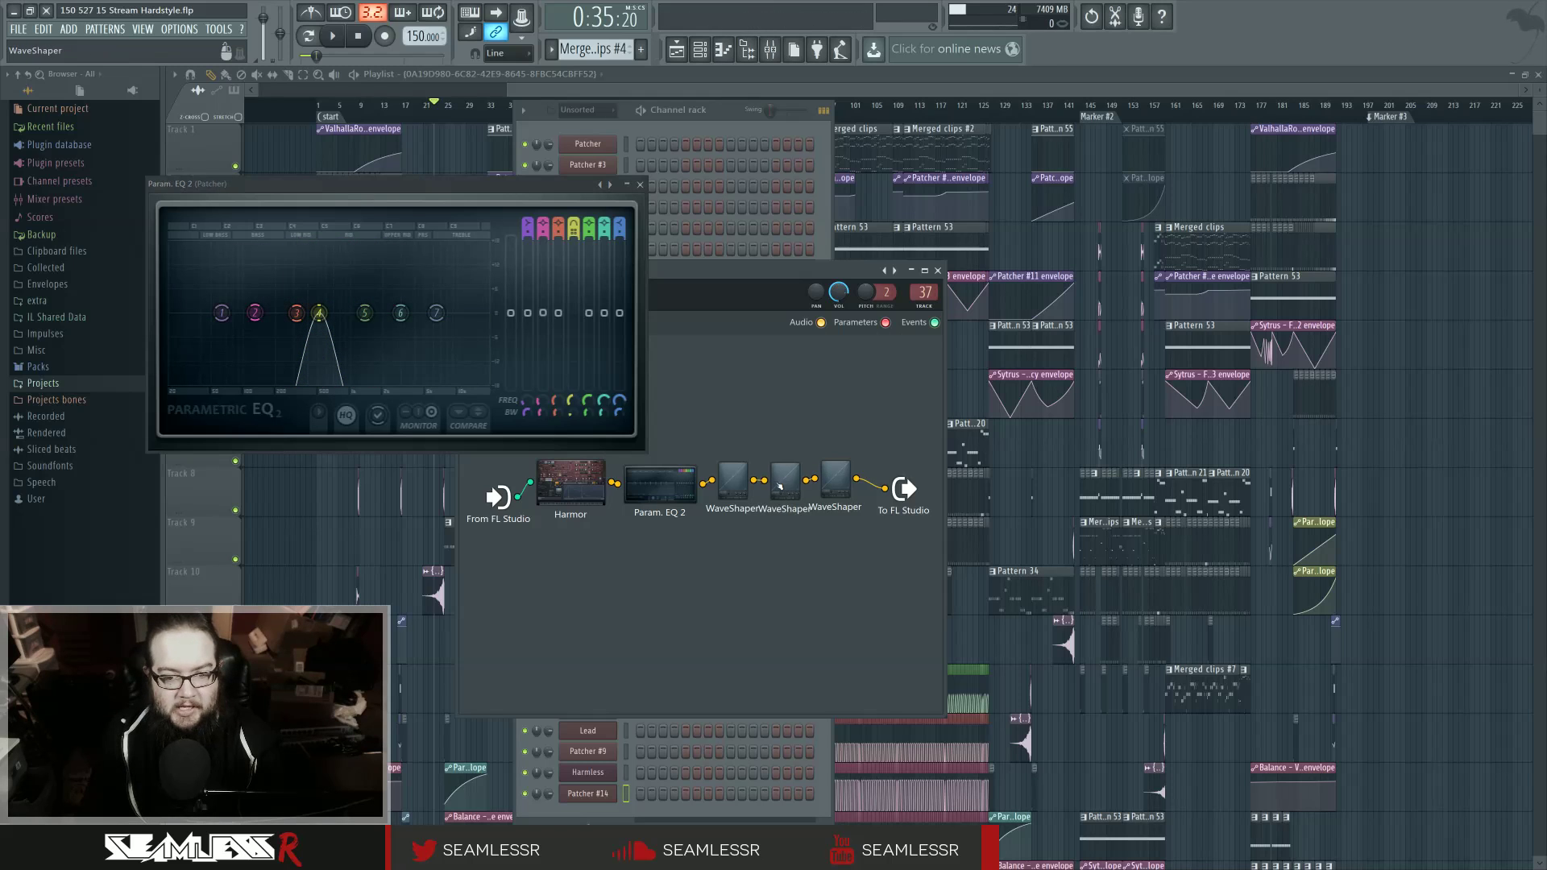
Step: Widen the Patcher window and spread the output node and three WaveShapers apart, leaving gaps between the modules
left_click_drag(669, 485, 664, 486)
left_click(640, 186)
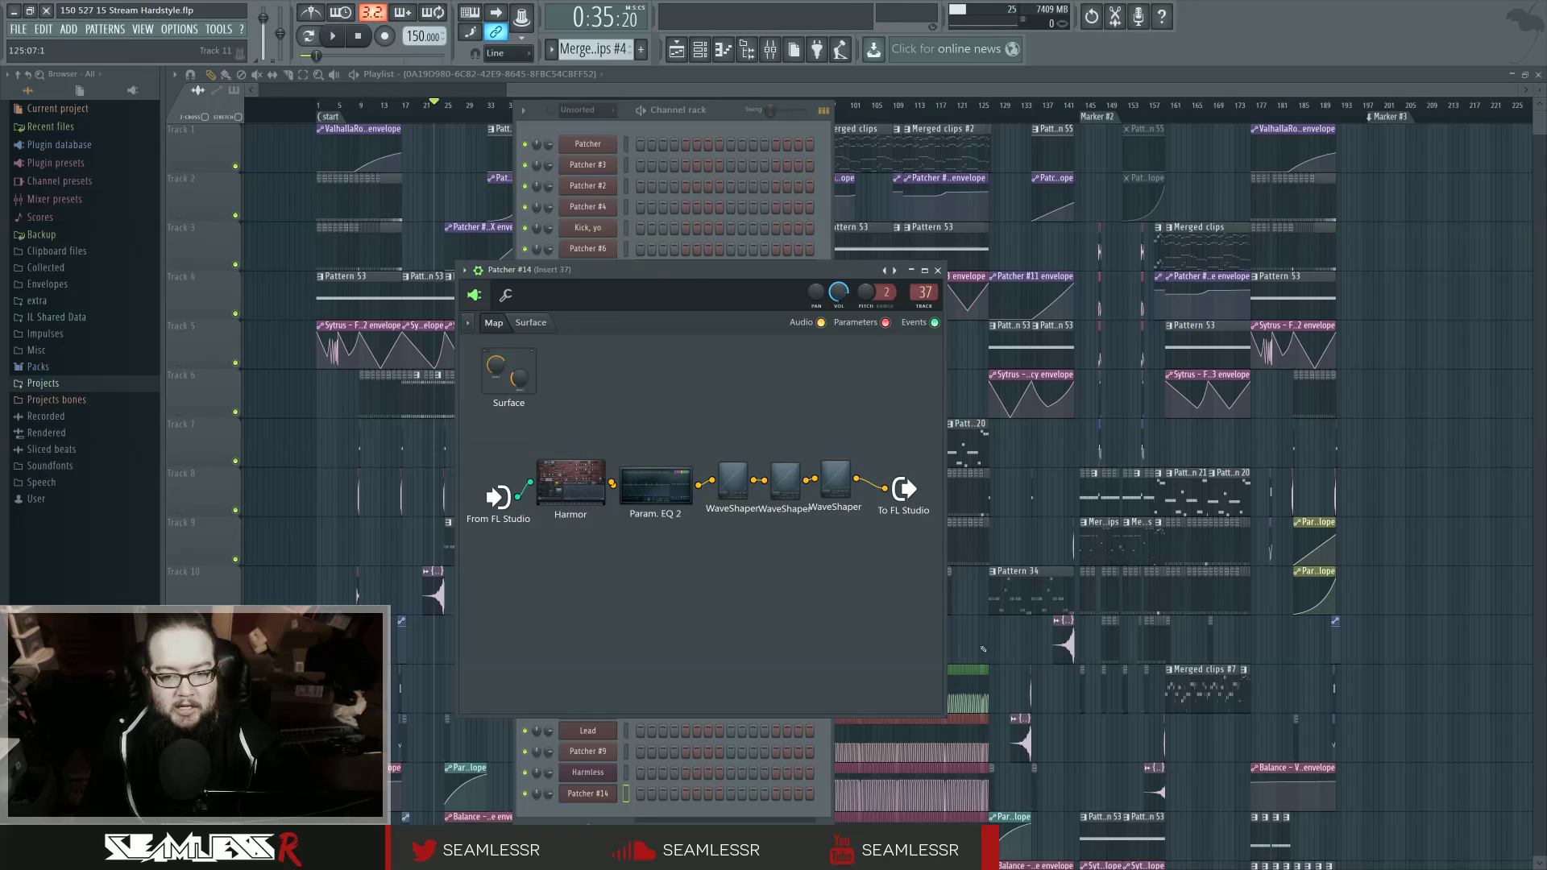
left_click_drag(942, 716, 1240, 723)
left_click_drag(977, 489, 1104, 489)
left_click_drag(898, 479, 984, 479)
left_click_drag(839, 481, 921, 481)
left_click_drag(780, 477, 811, 477)
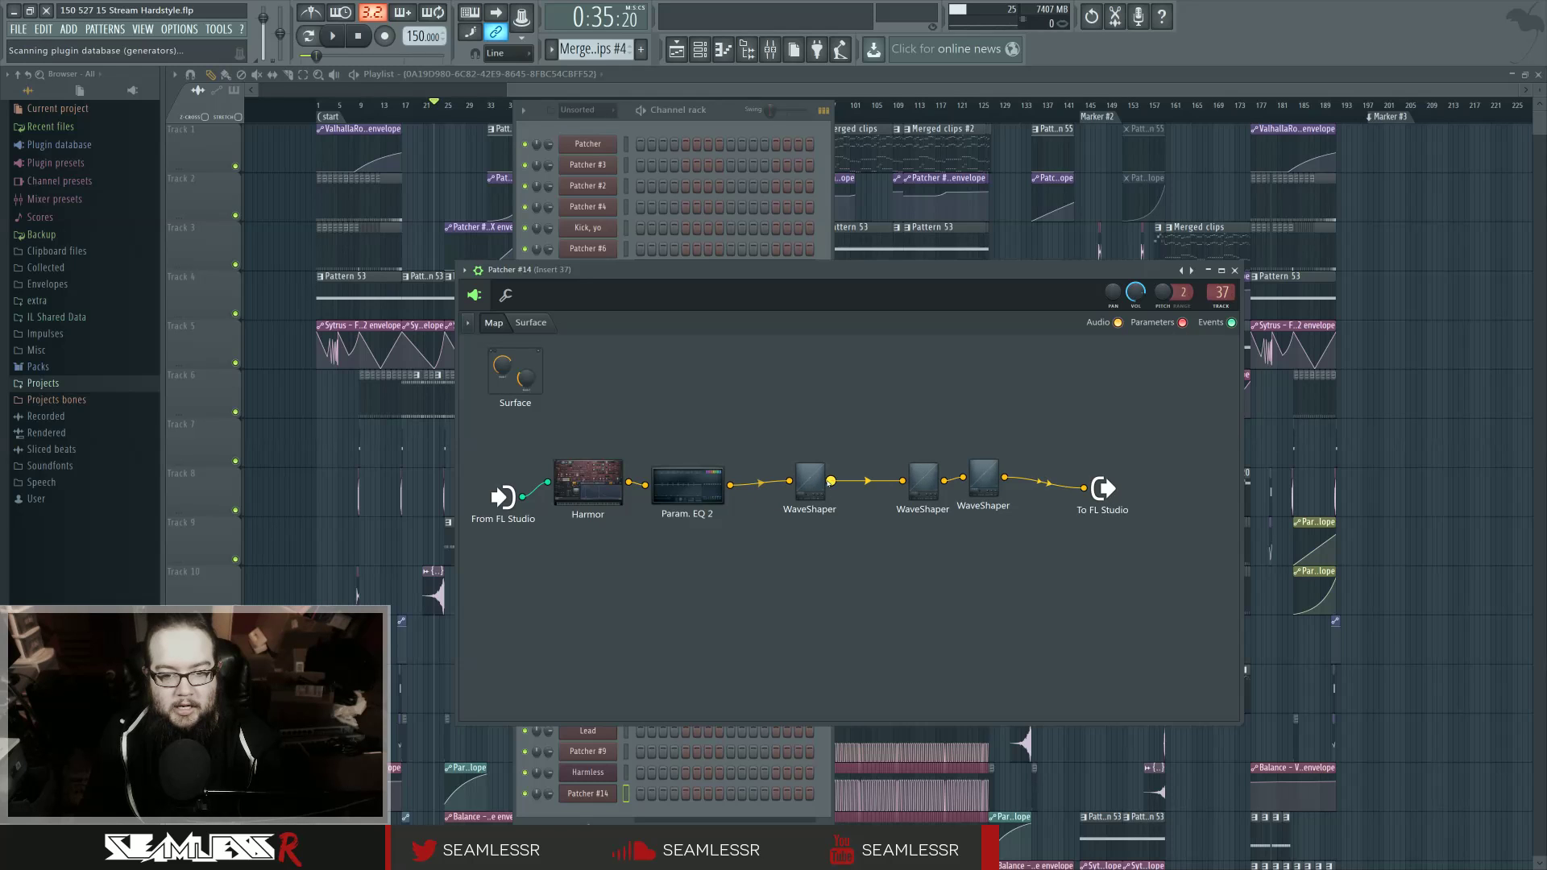
Step: Insert a Fruity Flanger between the first and second WaveShapers, with rate about 0.90 Hz, depth about 2.41 ms, phase 0 and feed 17 percent
key("F8")
left_click_drag(1489, 274, 858, 411)
double_click(859, 412)
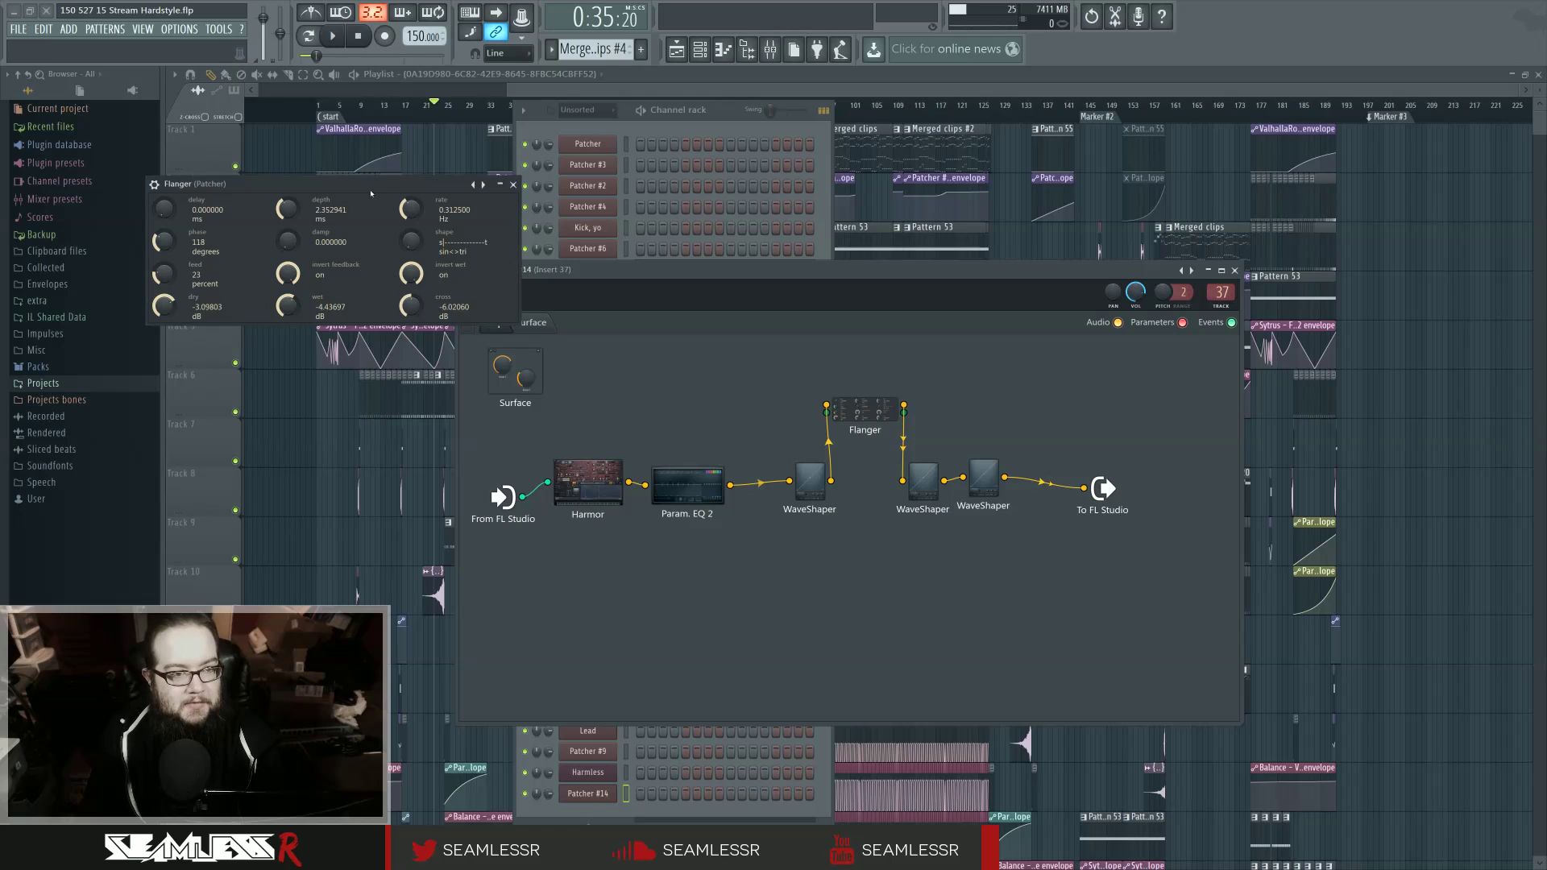
left_click_drag(371, 185, 662, 295)
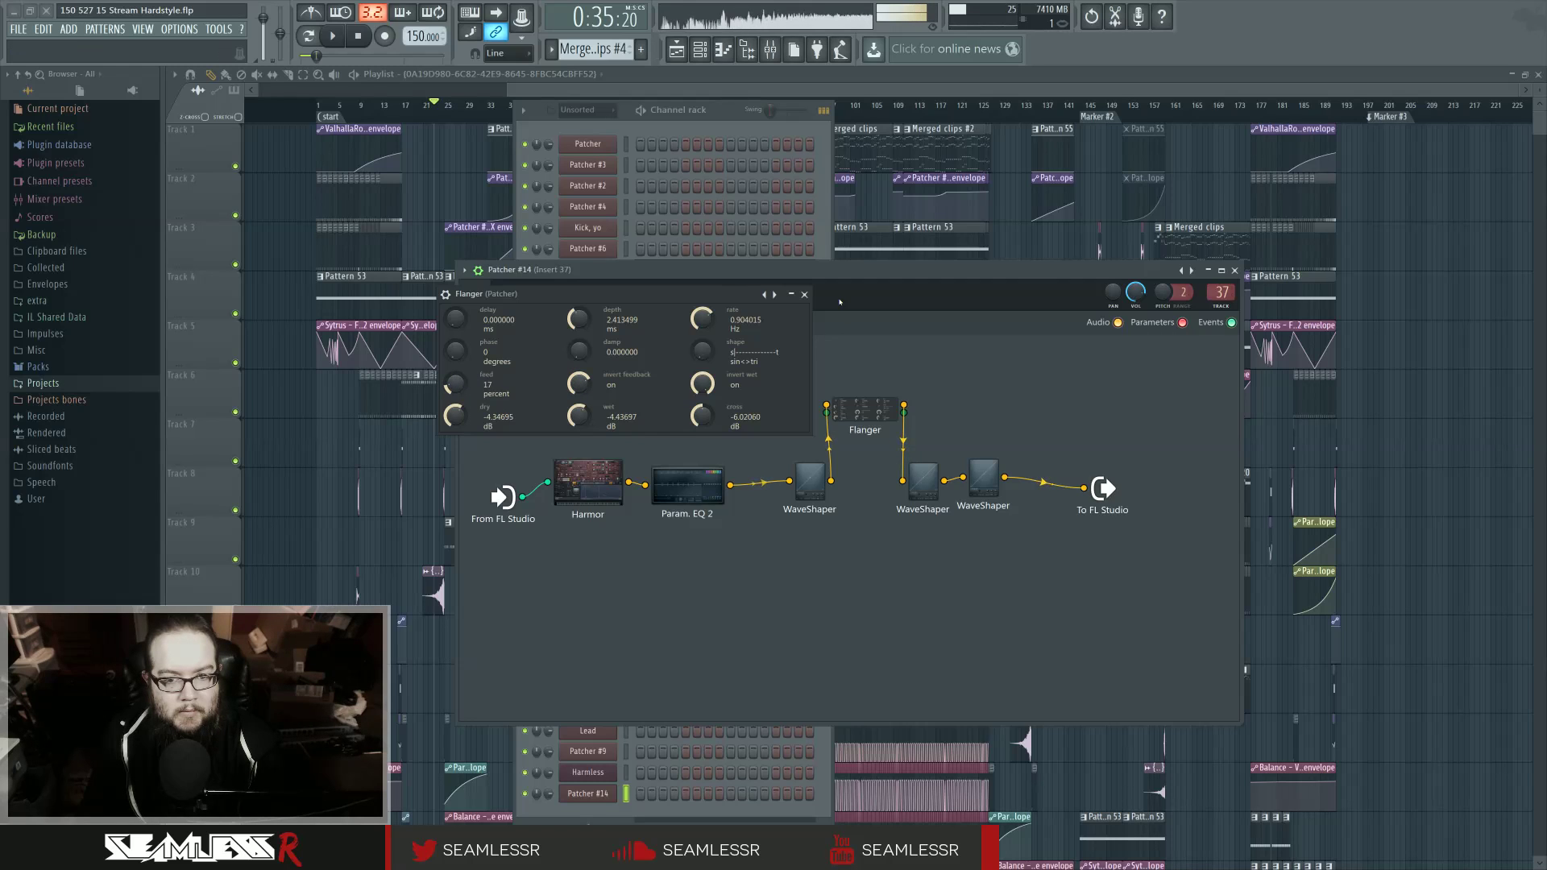
left_click(805, 294)
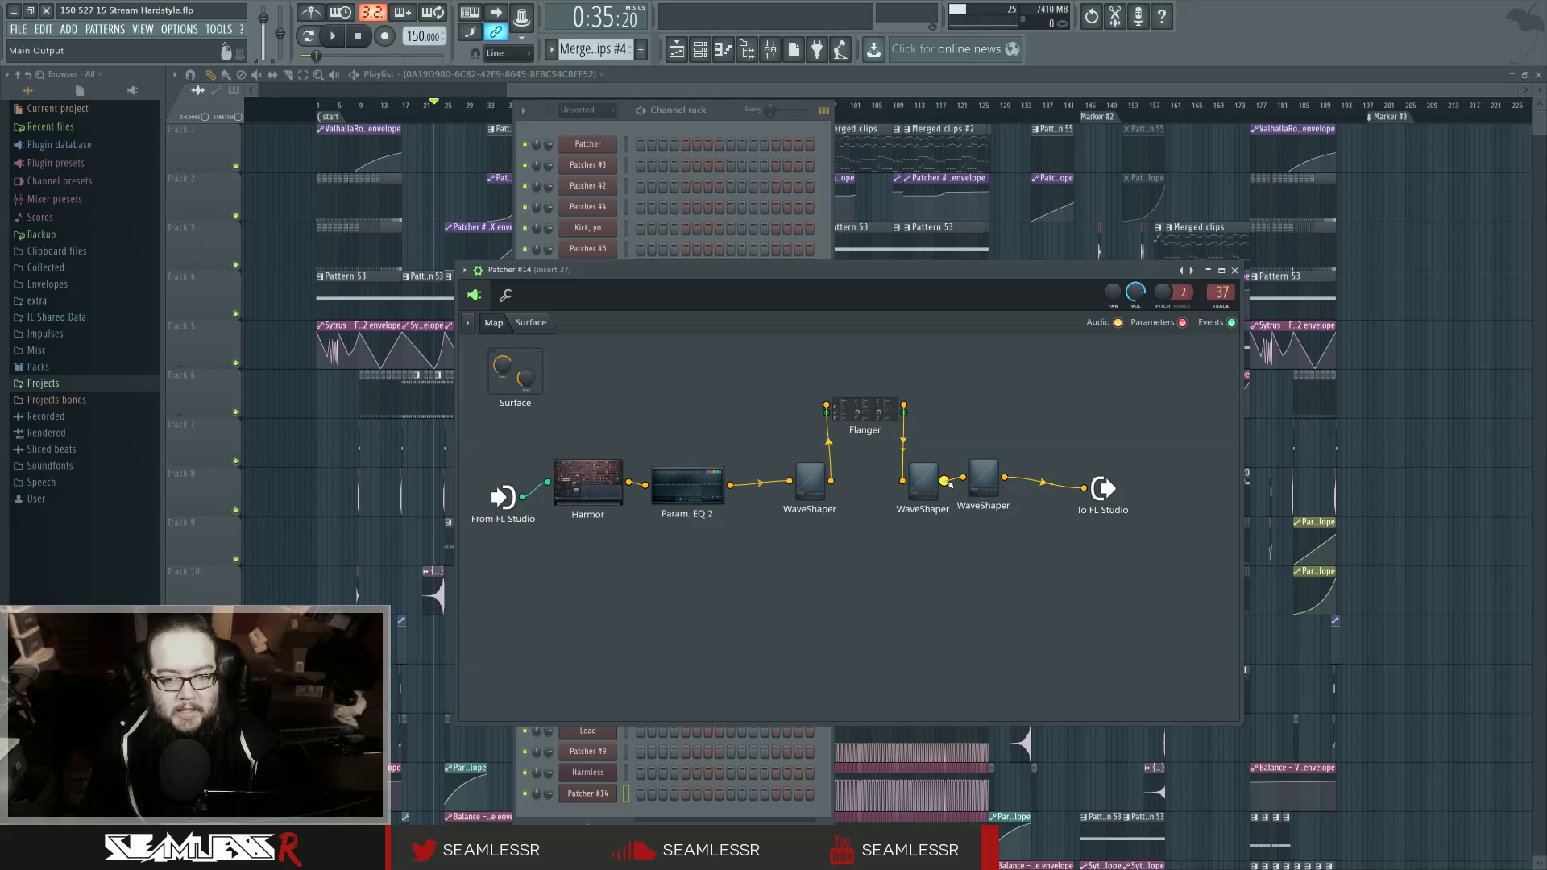
Step: Insert a Phaser between the second and third WaveShapers with 18 stages, stereo 0, sweep about 0.41 Hz, depth about 0.39 to 0.65, feedback about 0.10
key("F8")
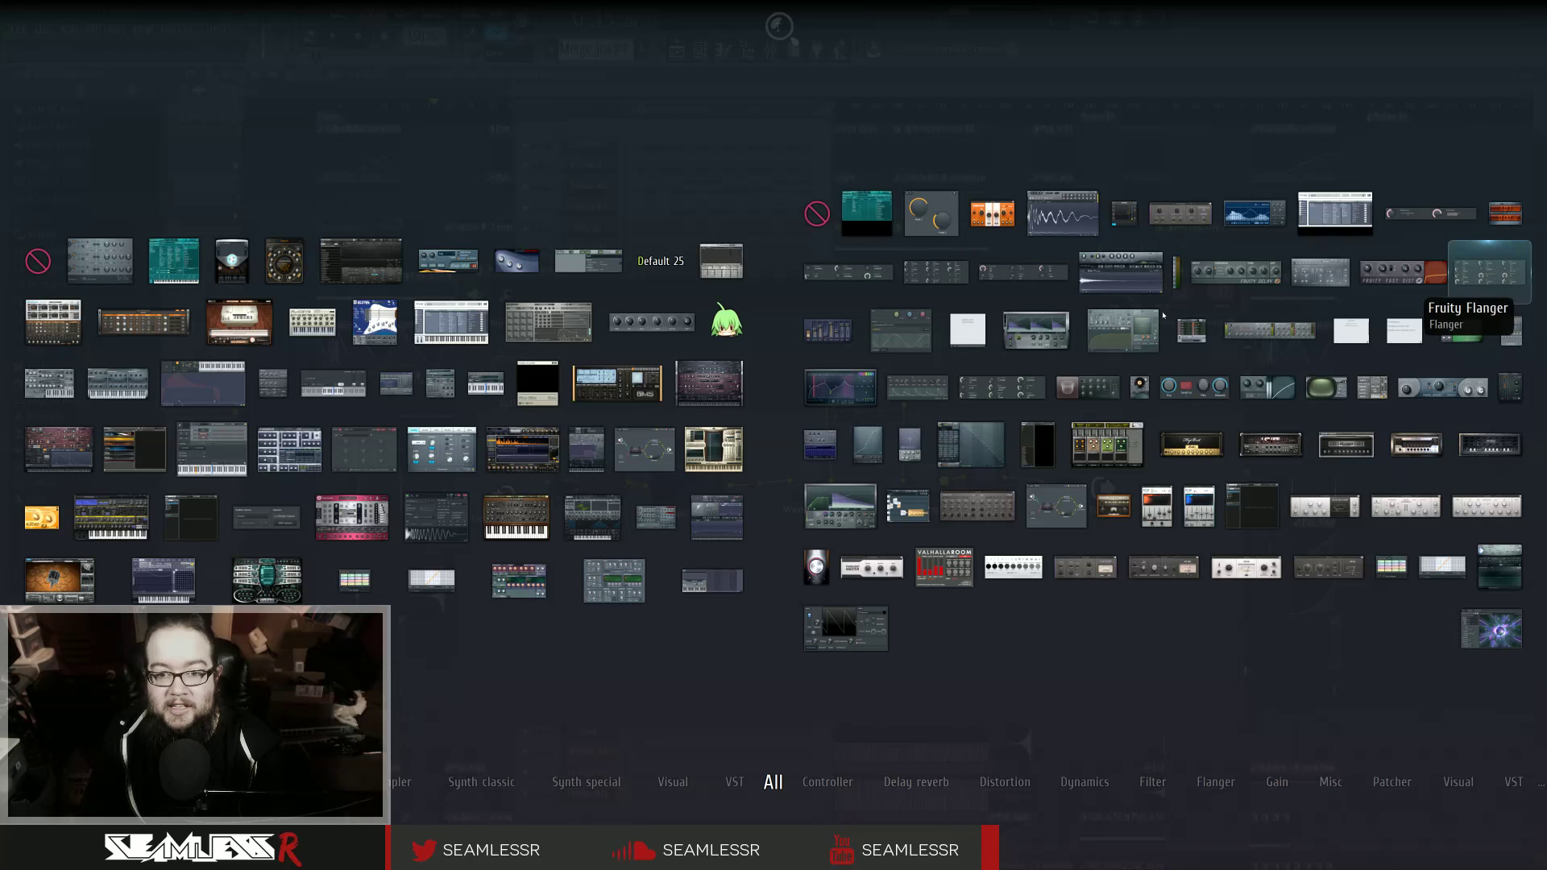
left_click_drag(1490, 278, 973, 393)
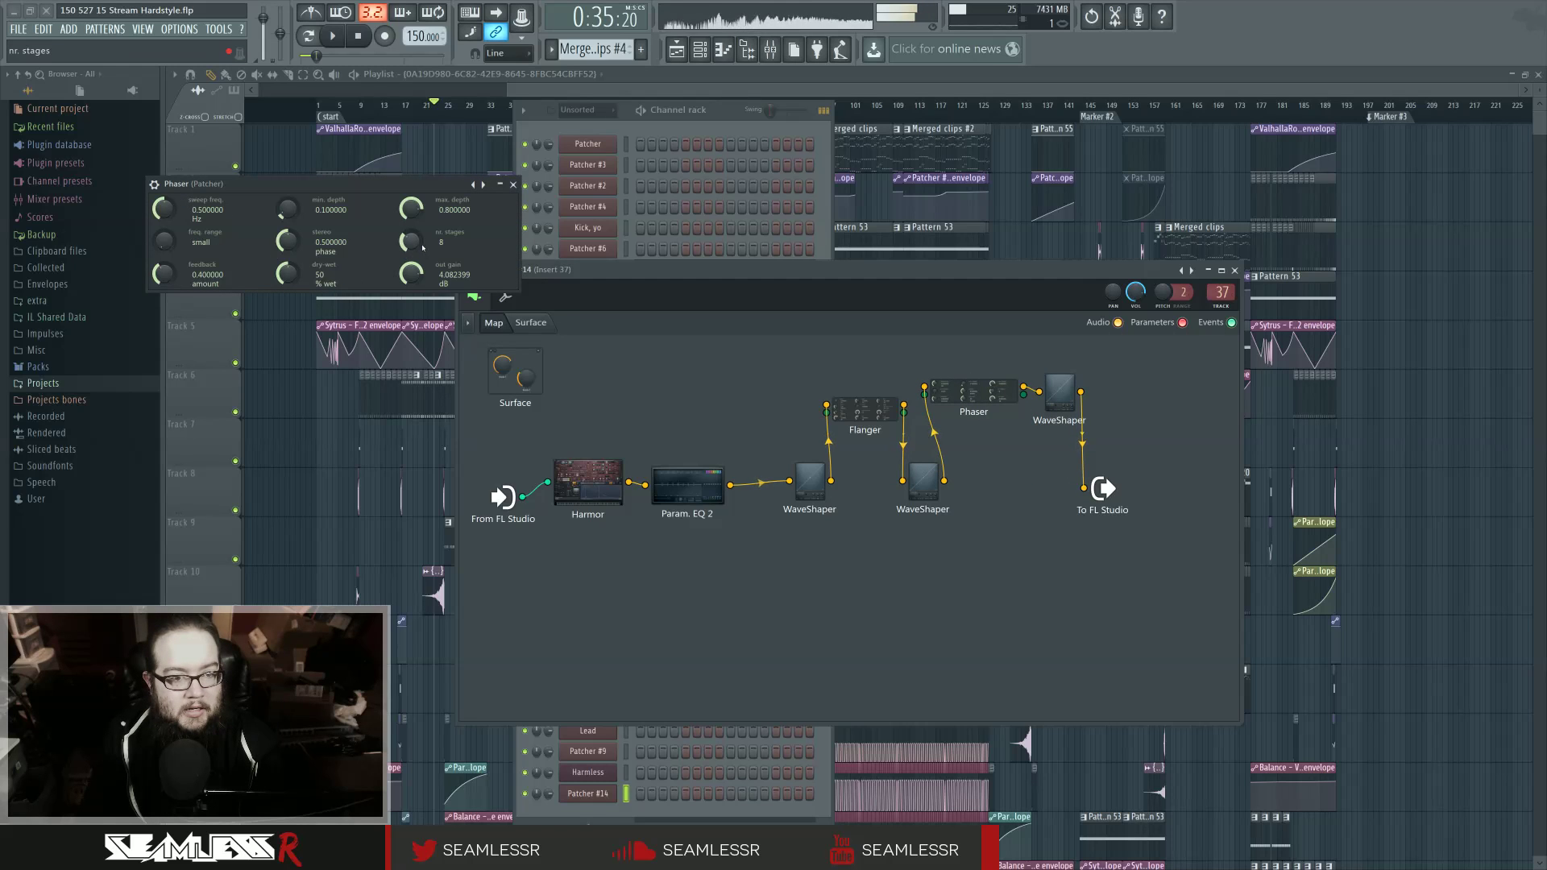
left_click_drag(286, 240, 287, 253)
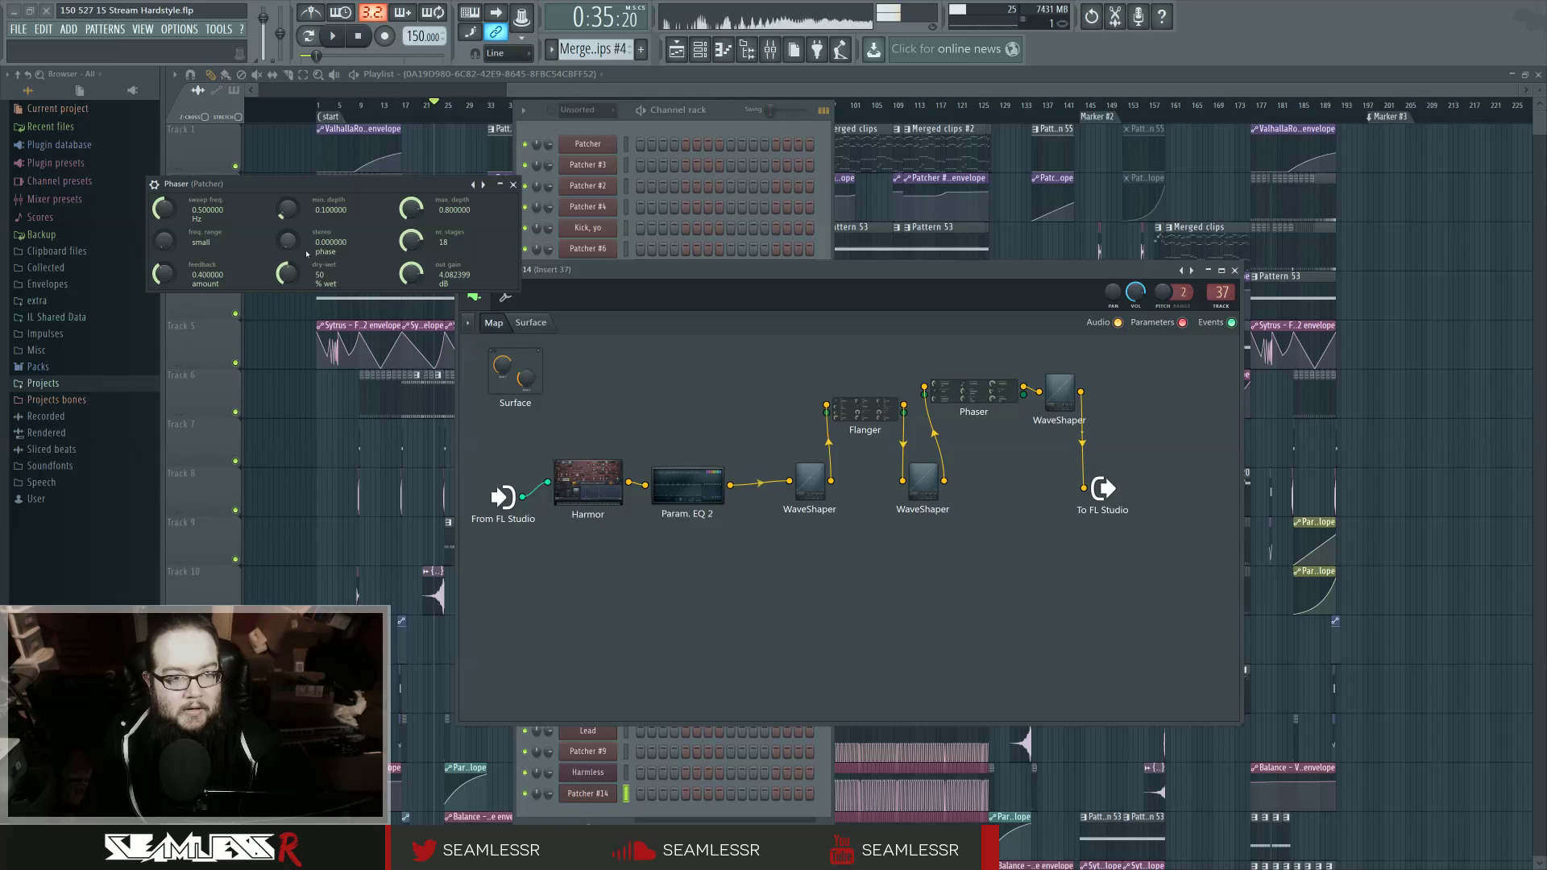
left_click_drag(165, 209, 166, 225)
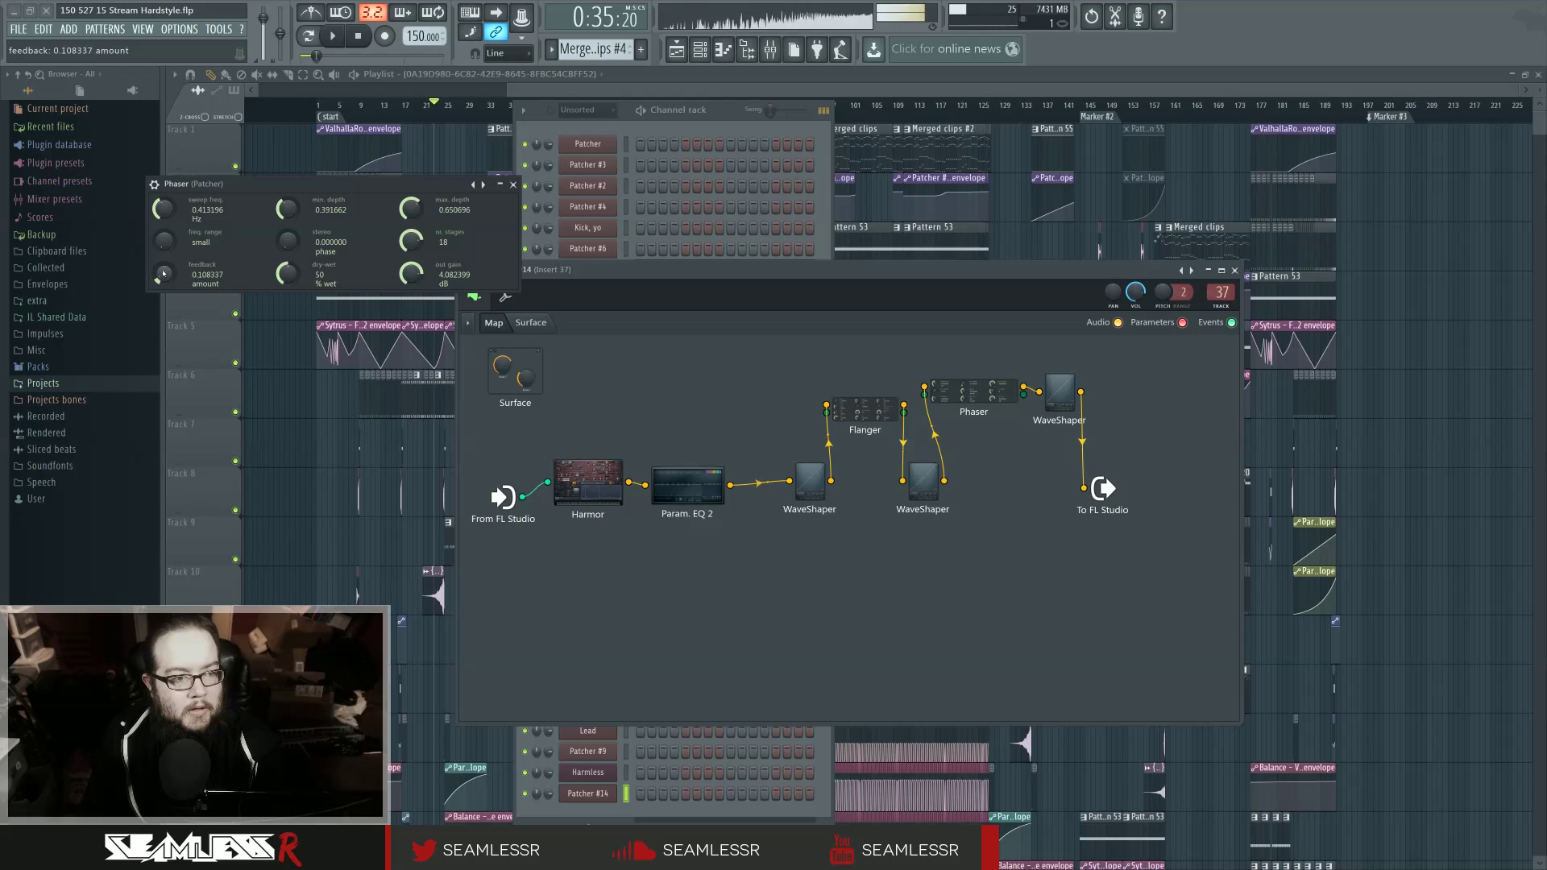
left_click_drag(983, 393, 985, 396)
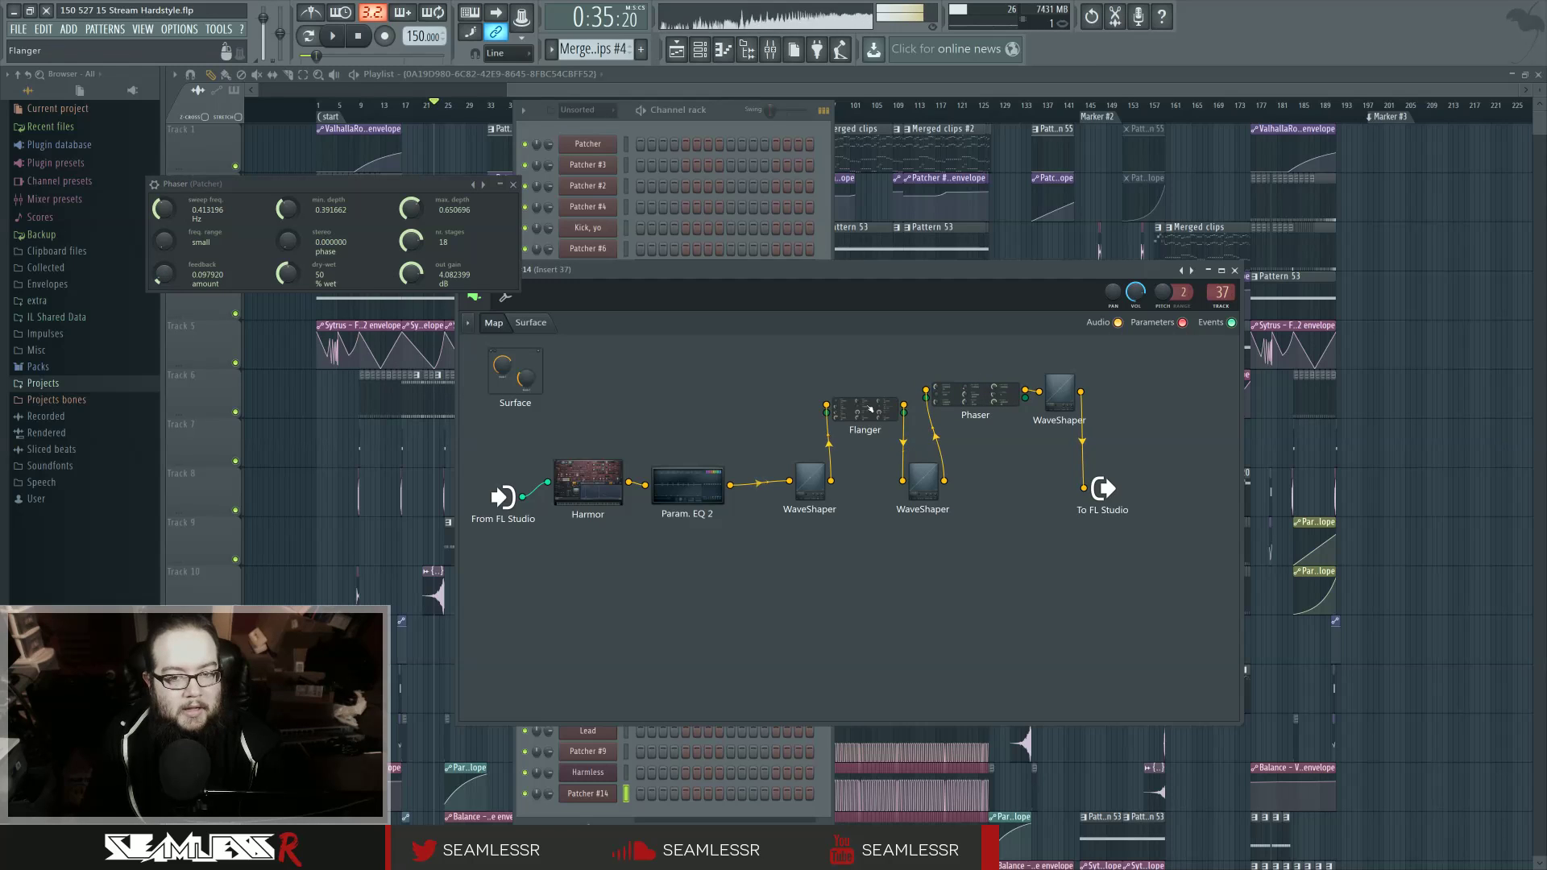
left_click_drag(868, 406, 857, 402)
Step: Lower the EQ's band 4 filter to a point between bands 2 and 3
double_click(688, 486)
left_click_drag(321, 312, 274, 312)
Step: Set Harmor's harmonic detuning multiplicator to 4
double_click(588, 484)
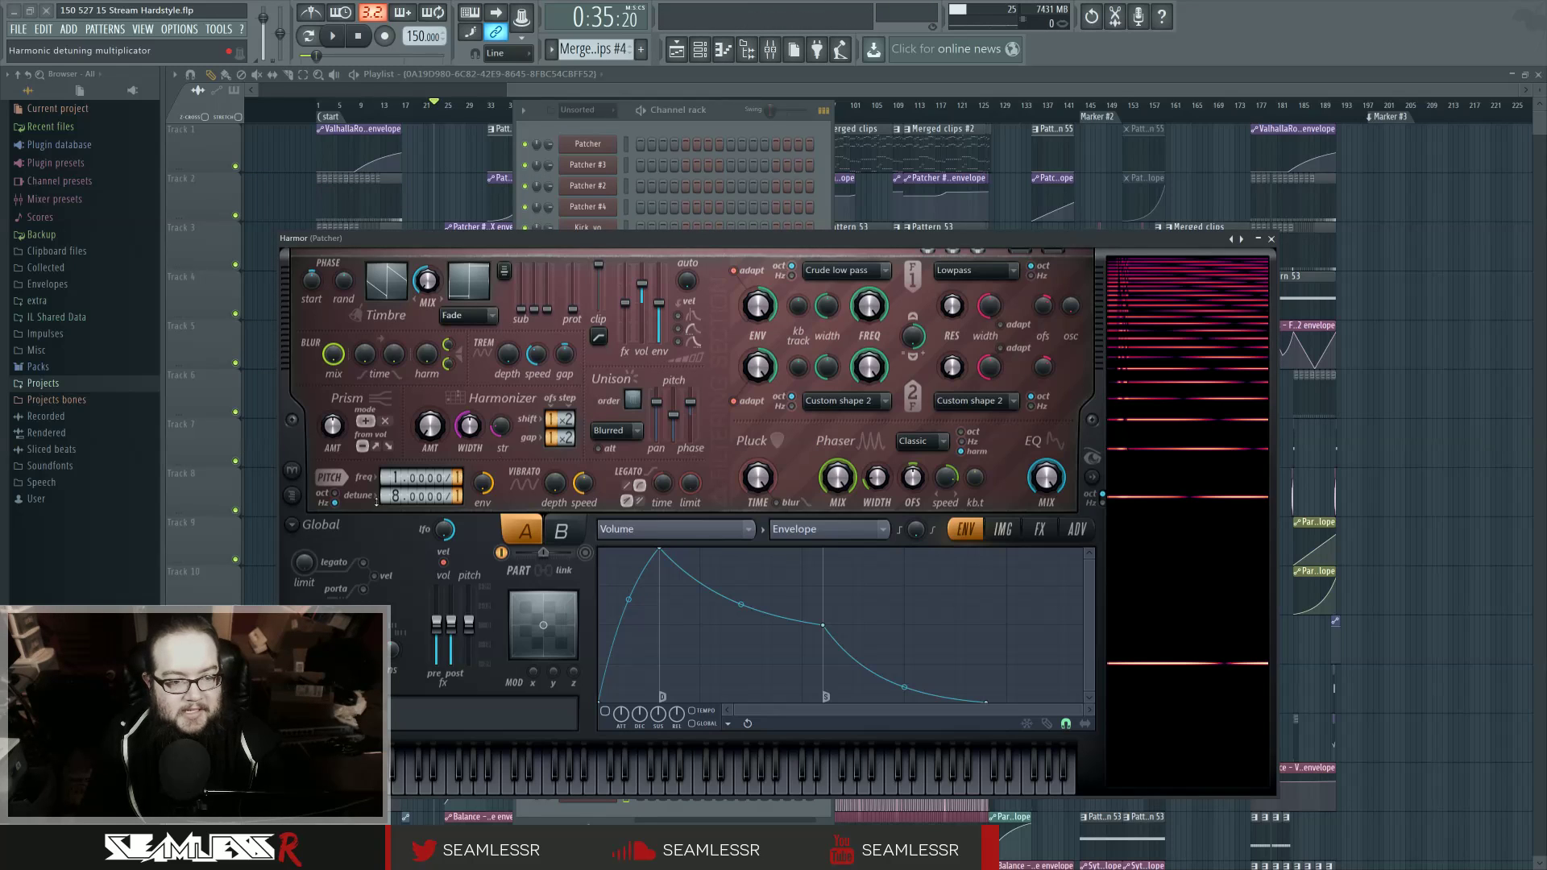
scroll(396, 498, "down", 4)
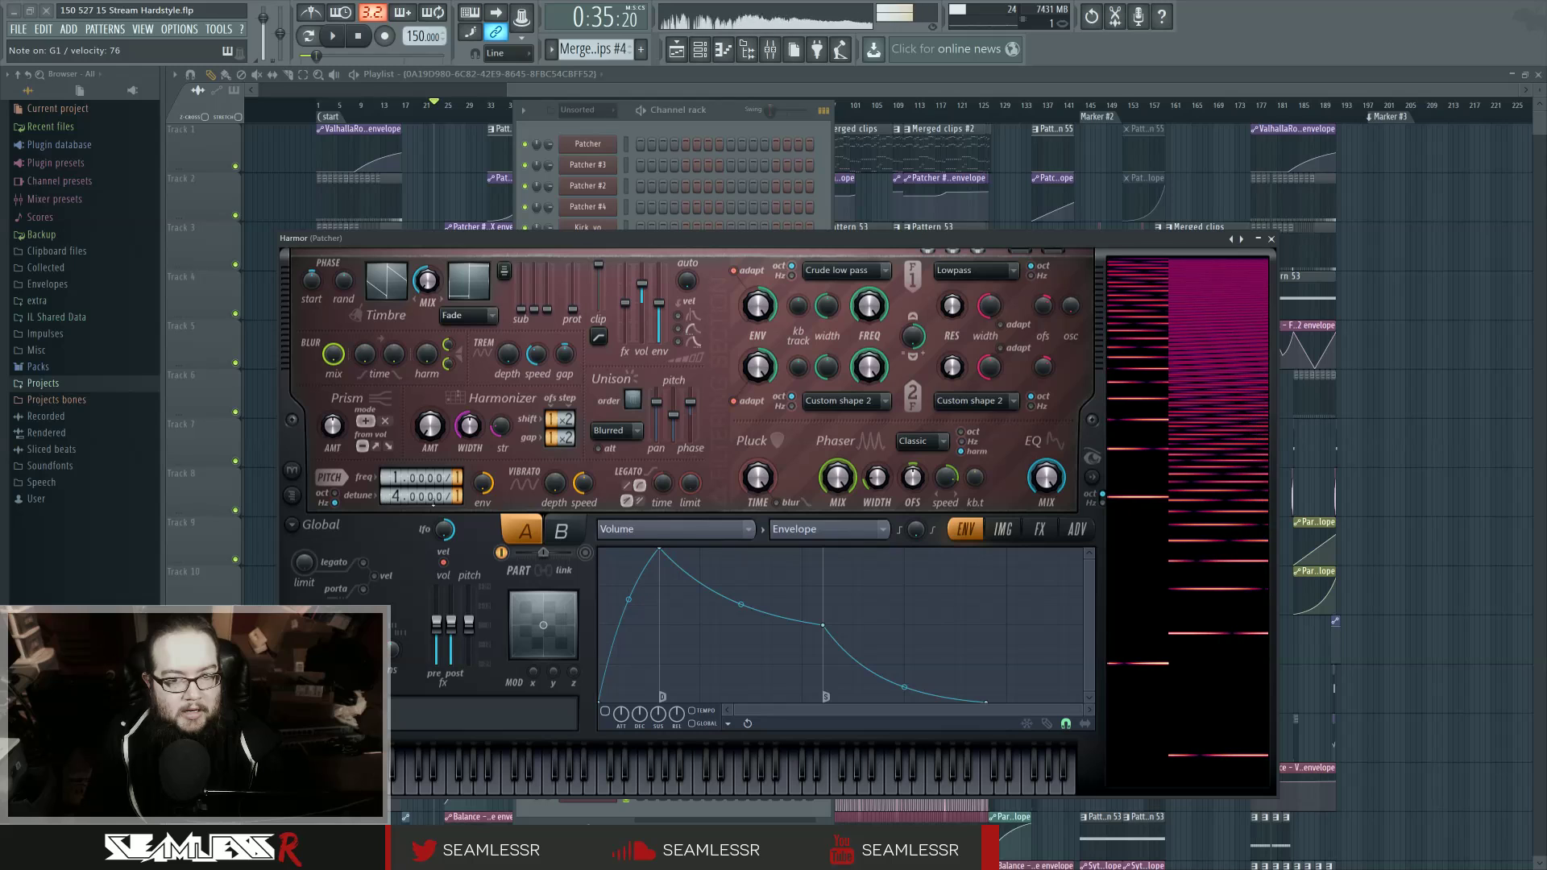
left_click(1271, 240)
Step: Raise the EQ's band 4 filter to about 730 Hz, between bands 3 and 5
double_click(685, 481)
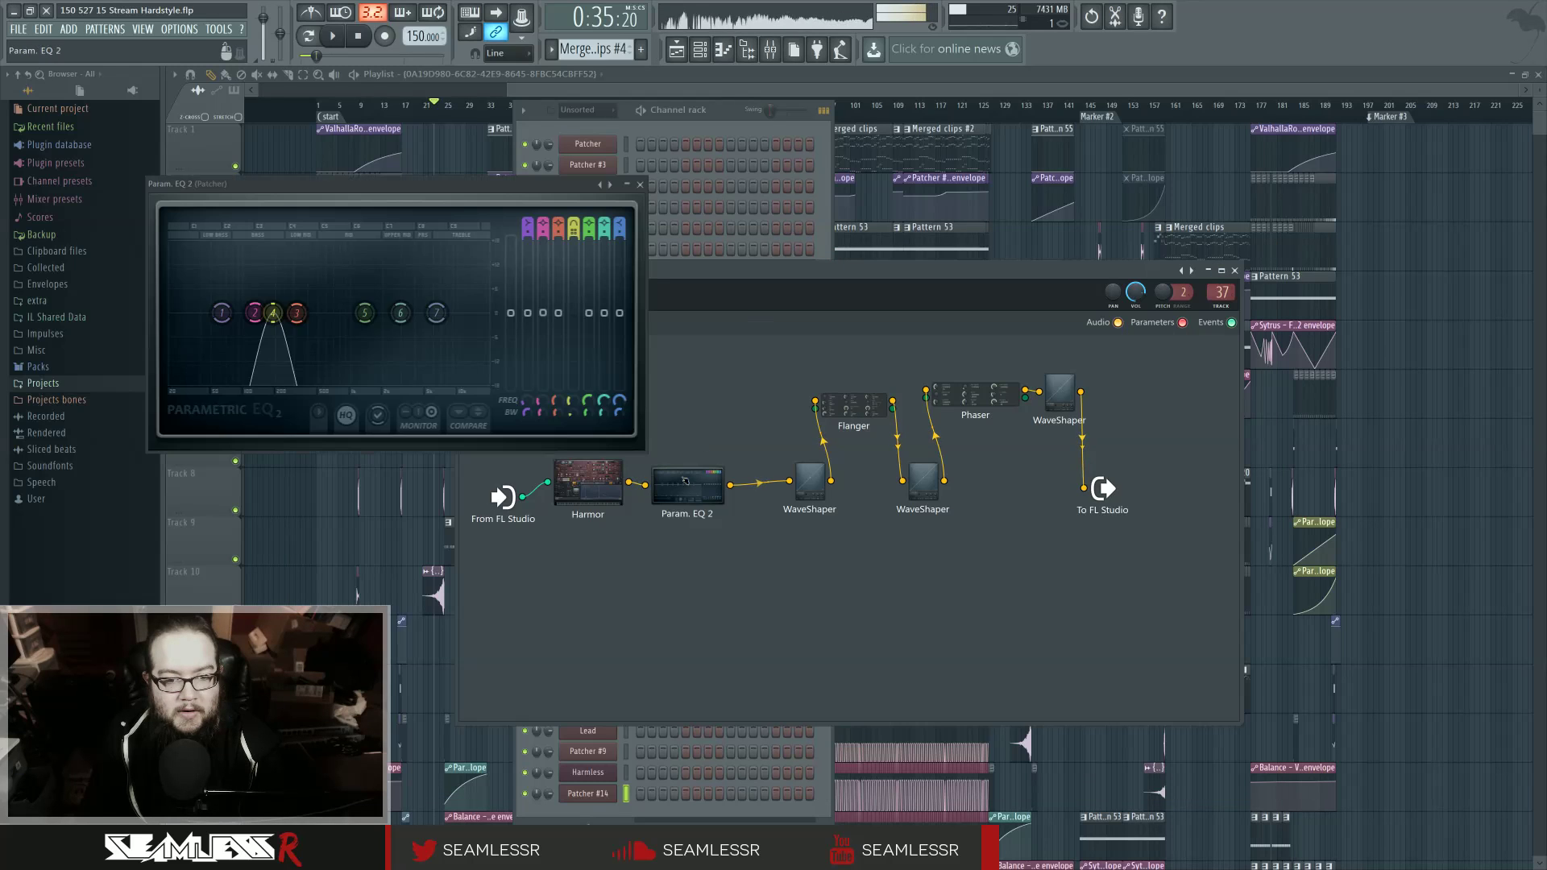
left_click_drag(274, 313, 336, 313)
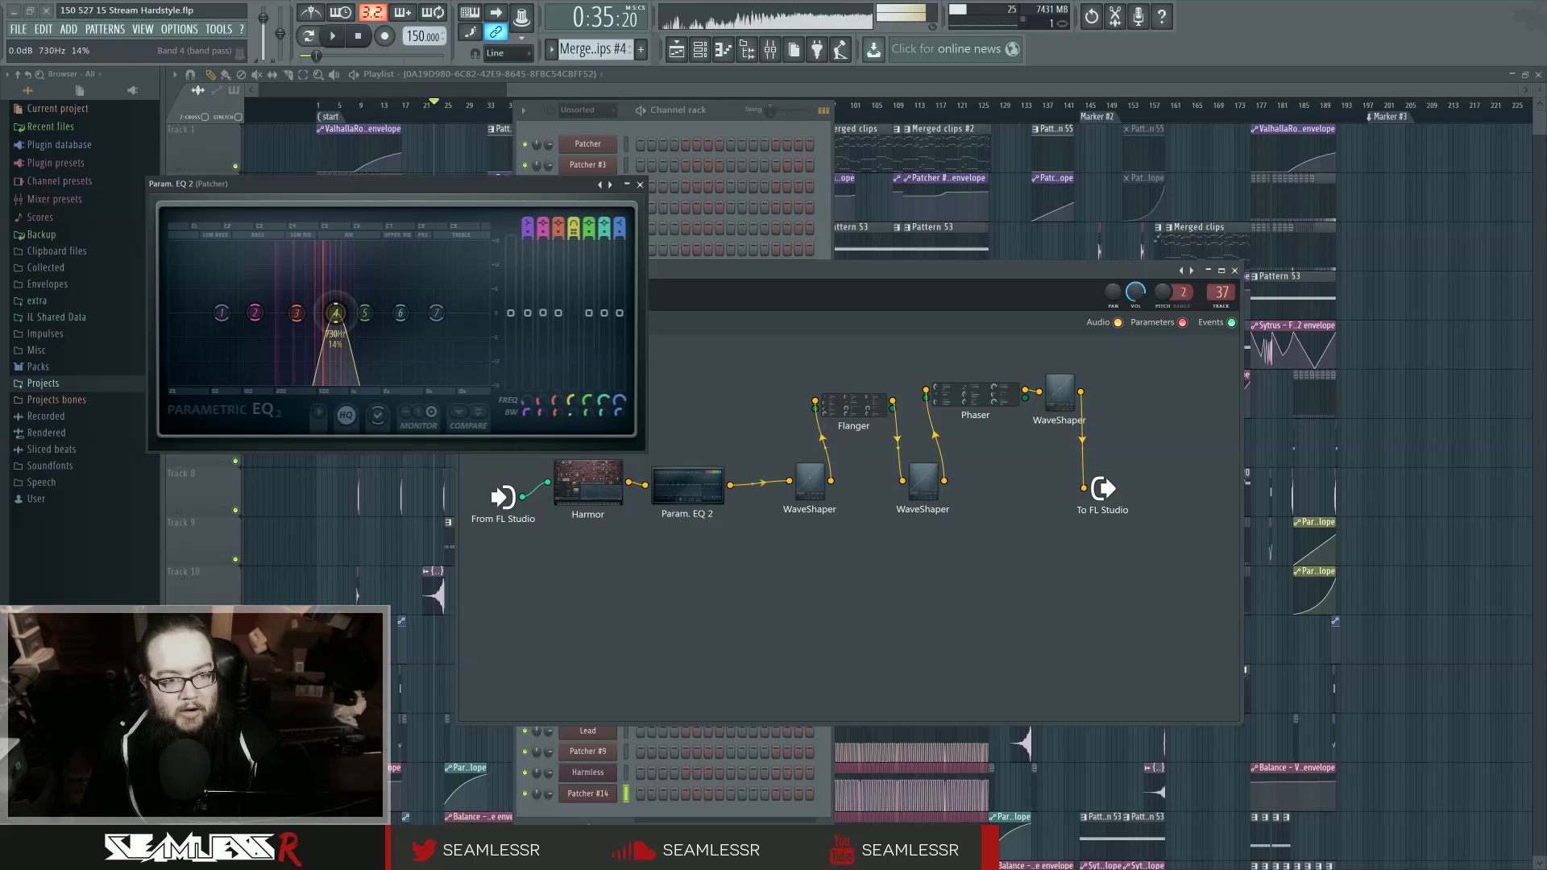
Step: Raise Harmor's unison order and lower its unison pitch and phase amounts
left_click(598, 513)
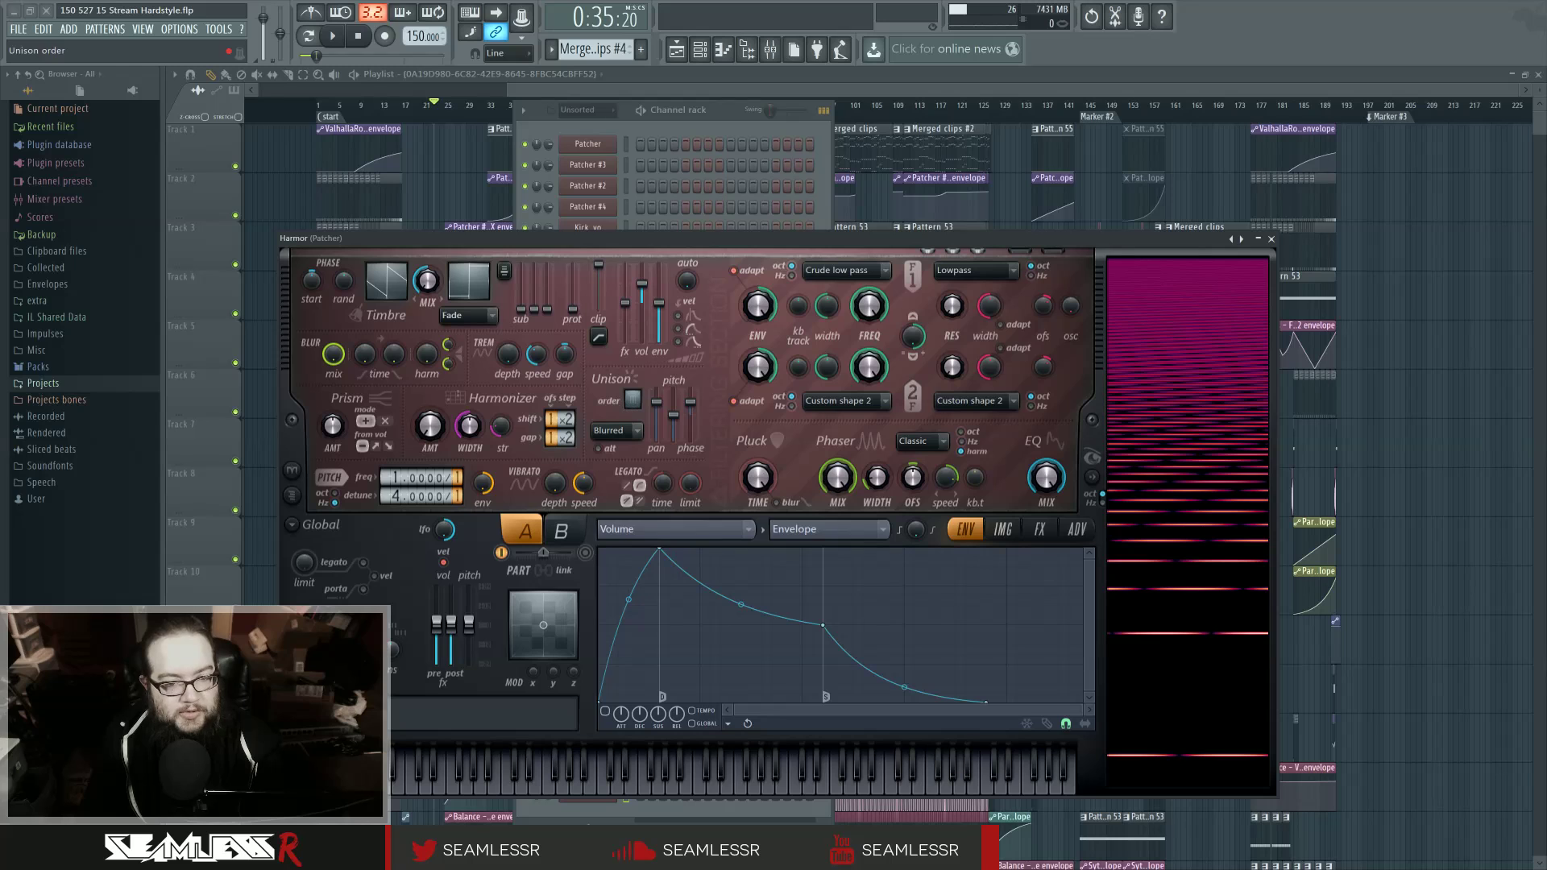
left_click_drag(633, 400, 698, 412)
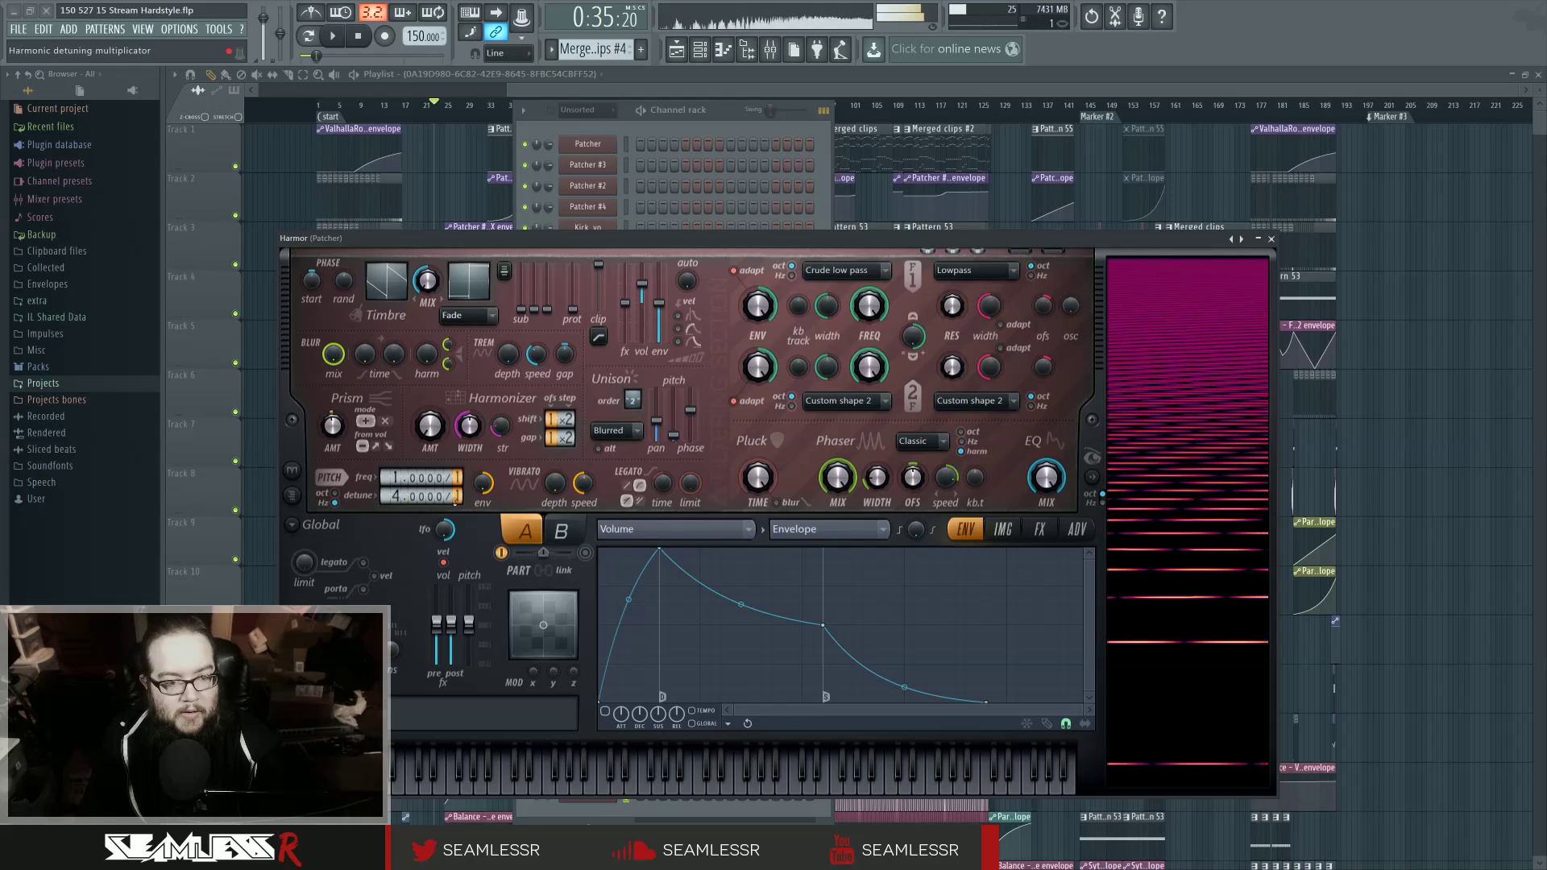
Step: Shape Harmor's Harmonic unison pitch curve into a zigzag with two valleys at different depths and two peaks, and raise the unison pitch amount
left_click(747, 529)
left_click(885, 506)
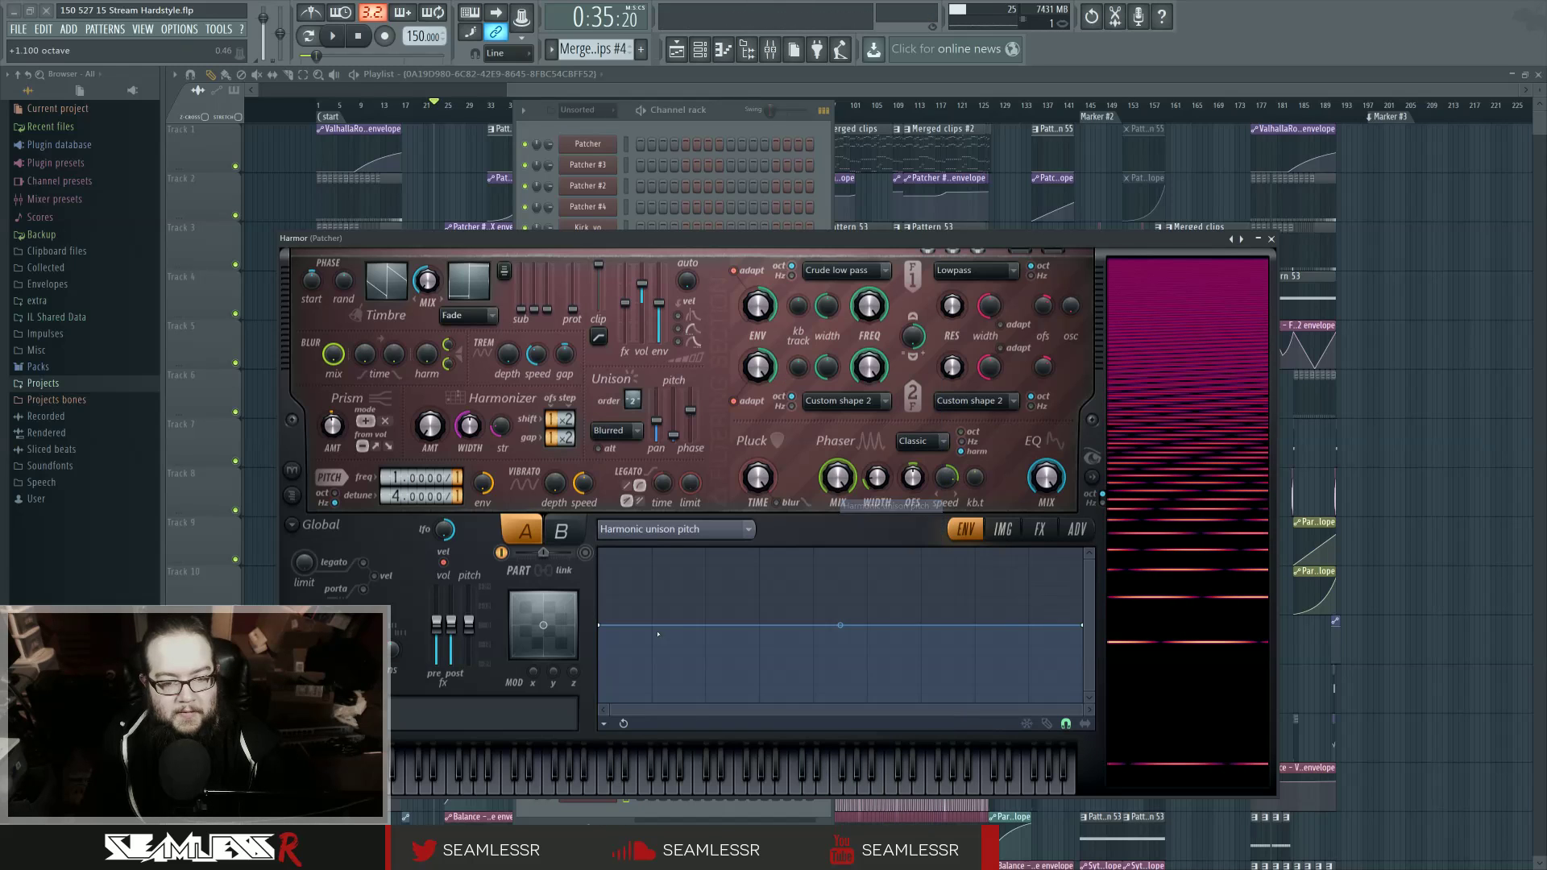
right_click(654, 698)
right_click(867, 566)
right_click(993, 654)
right_click(760, 577)
right_click(869, 644)
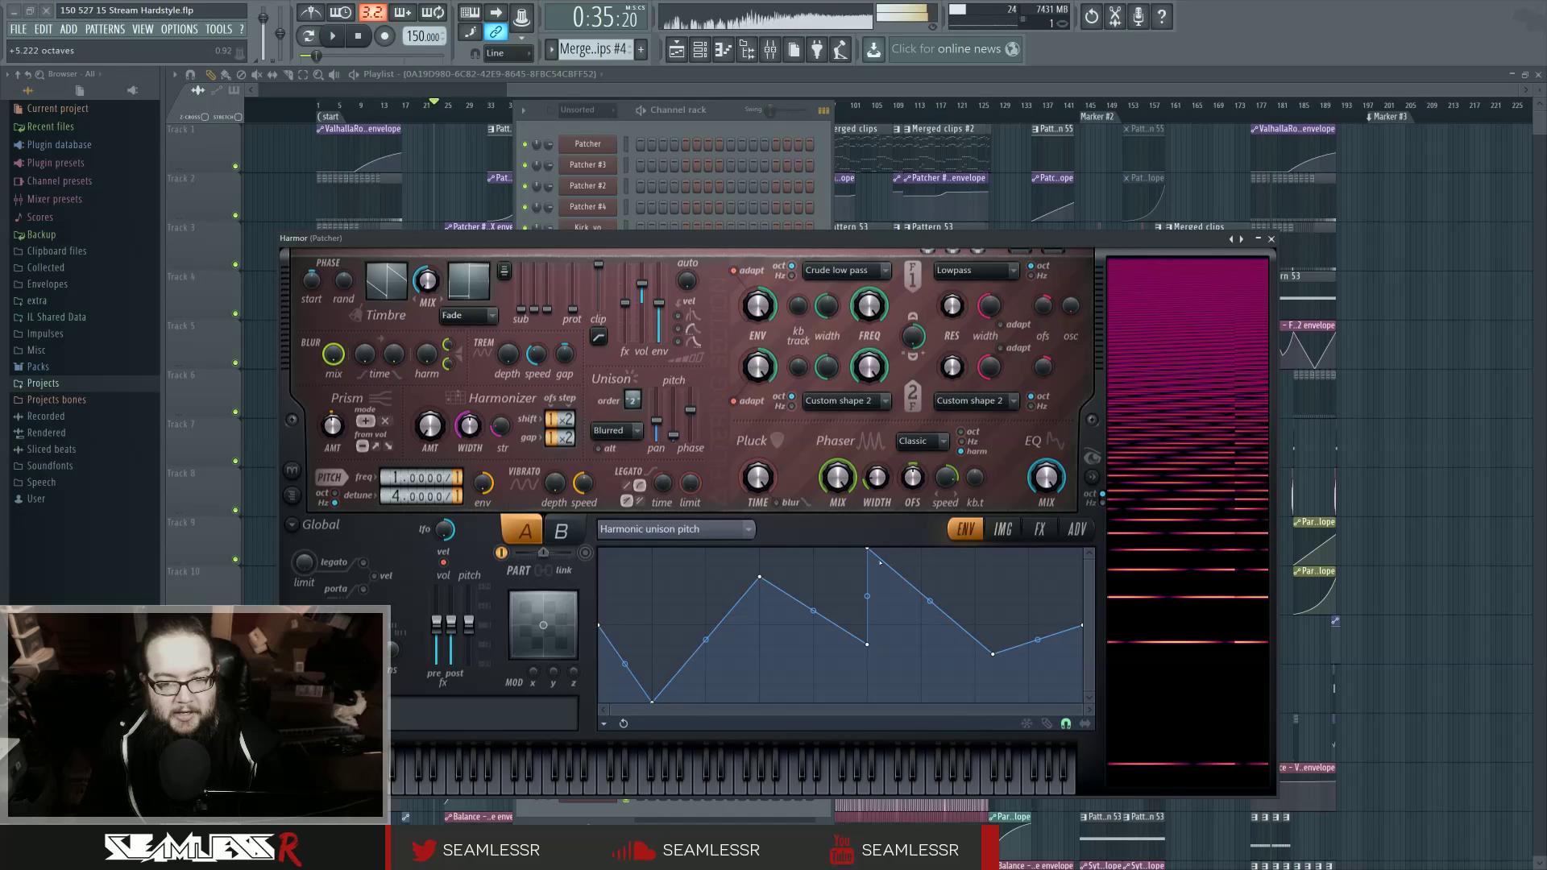
left_click_drag(868, 550, 922, 551)
left_click_drag(674, 436, 674, 413)
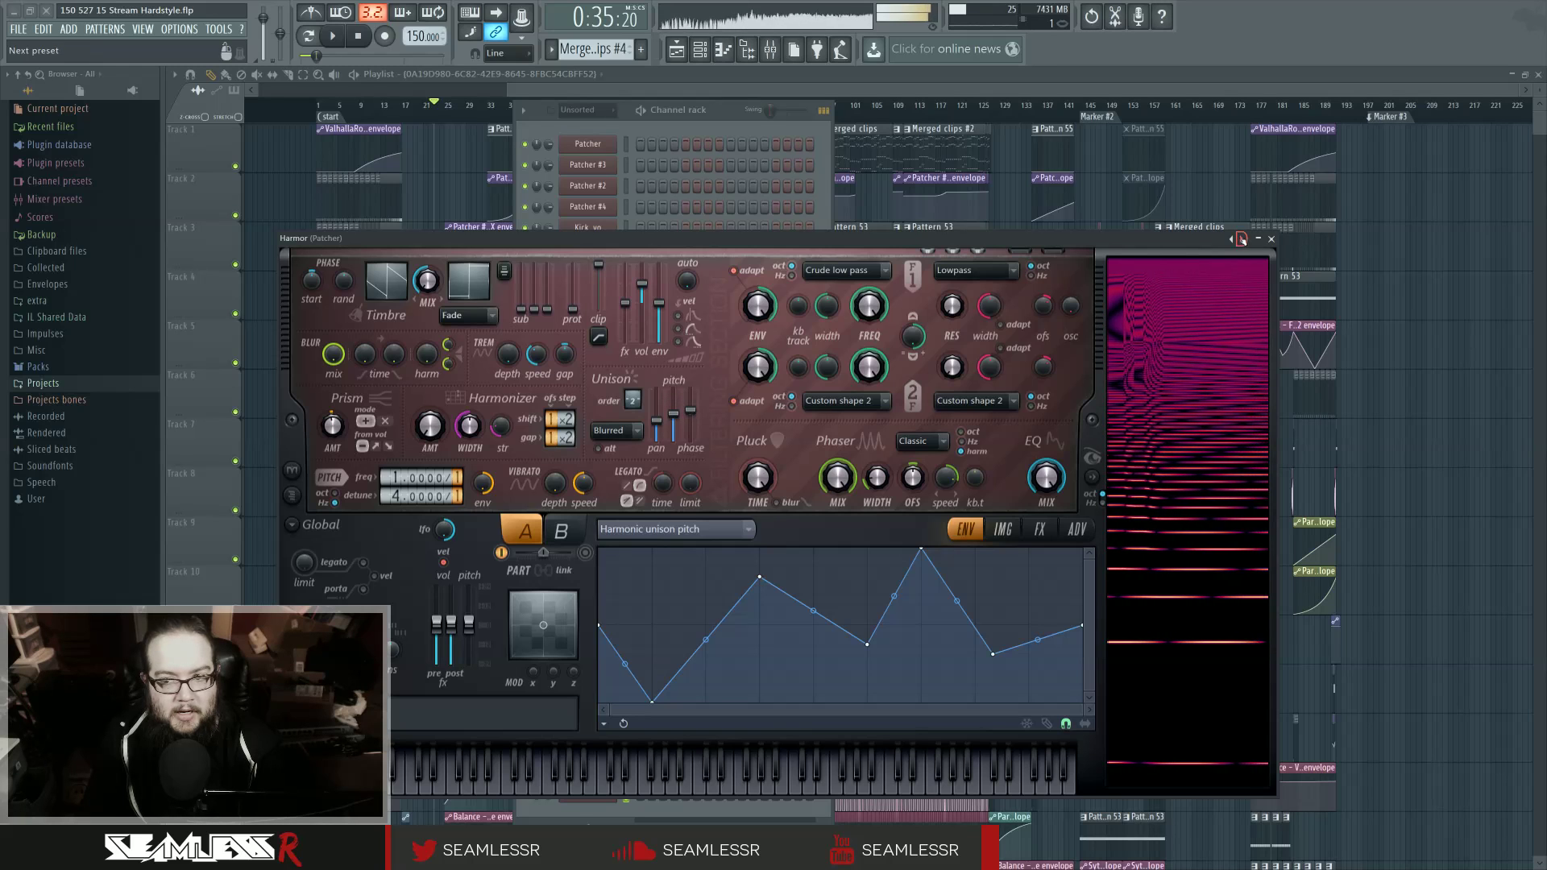
left_click(1272, 239)
Step: Sweep the EQ's band 4 filter up to about 2351 Hz and back down to just past band 3
left_click(687, 486)
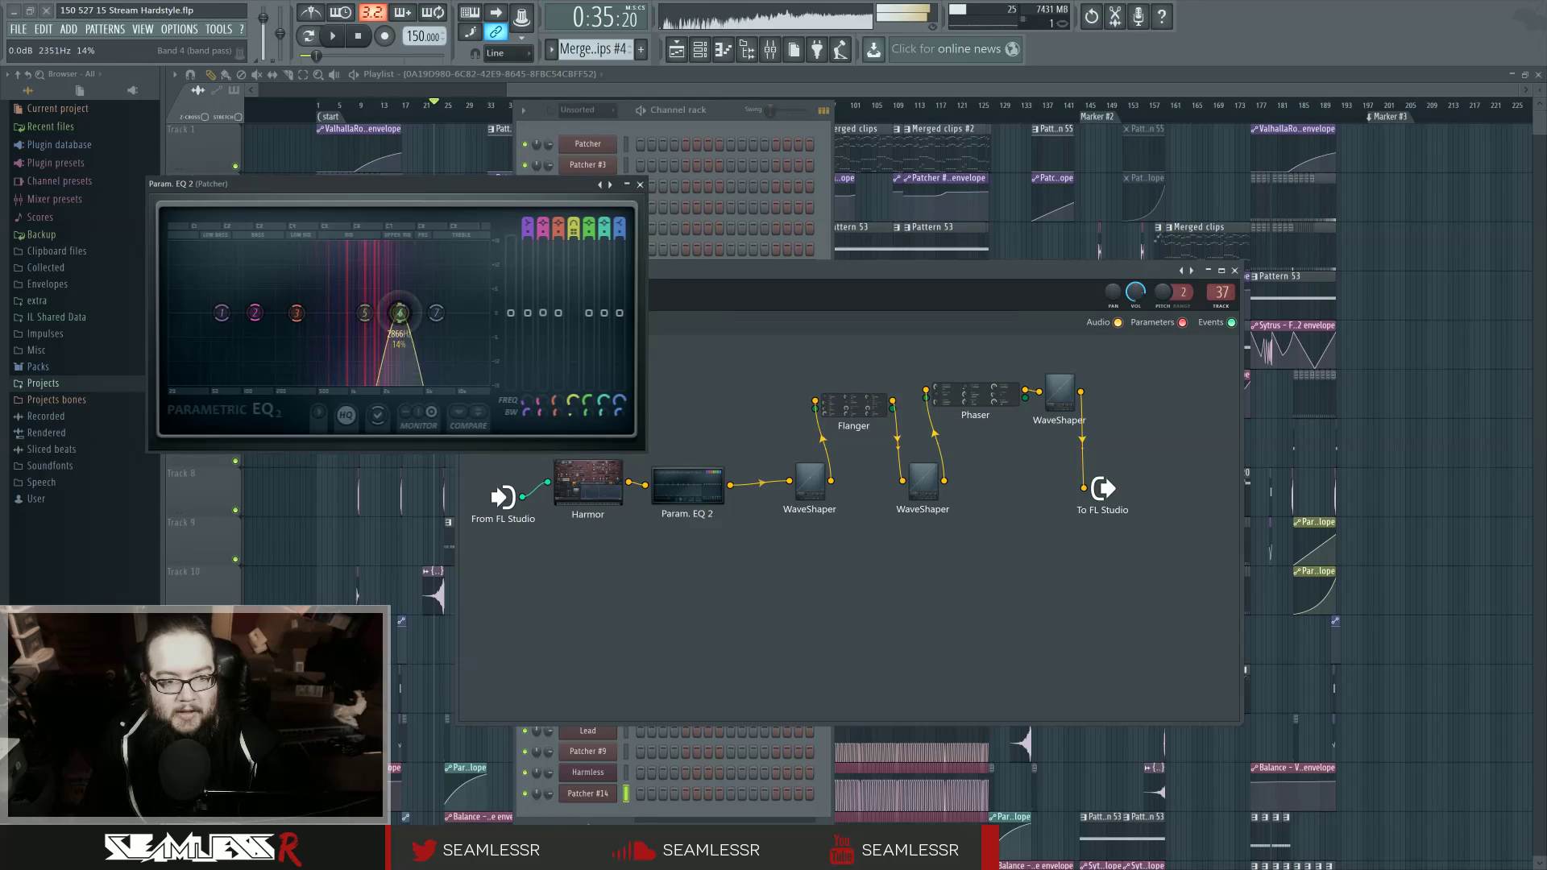
left_click_drag(399, 313, 312, 313)
left_click(565, 474)
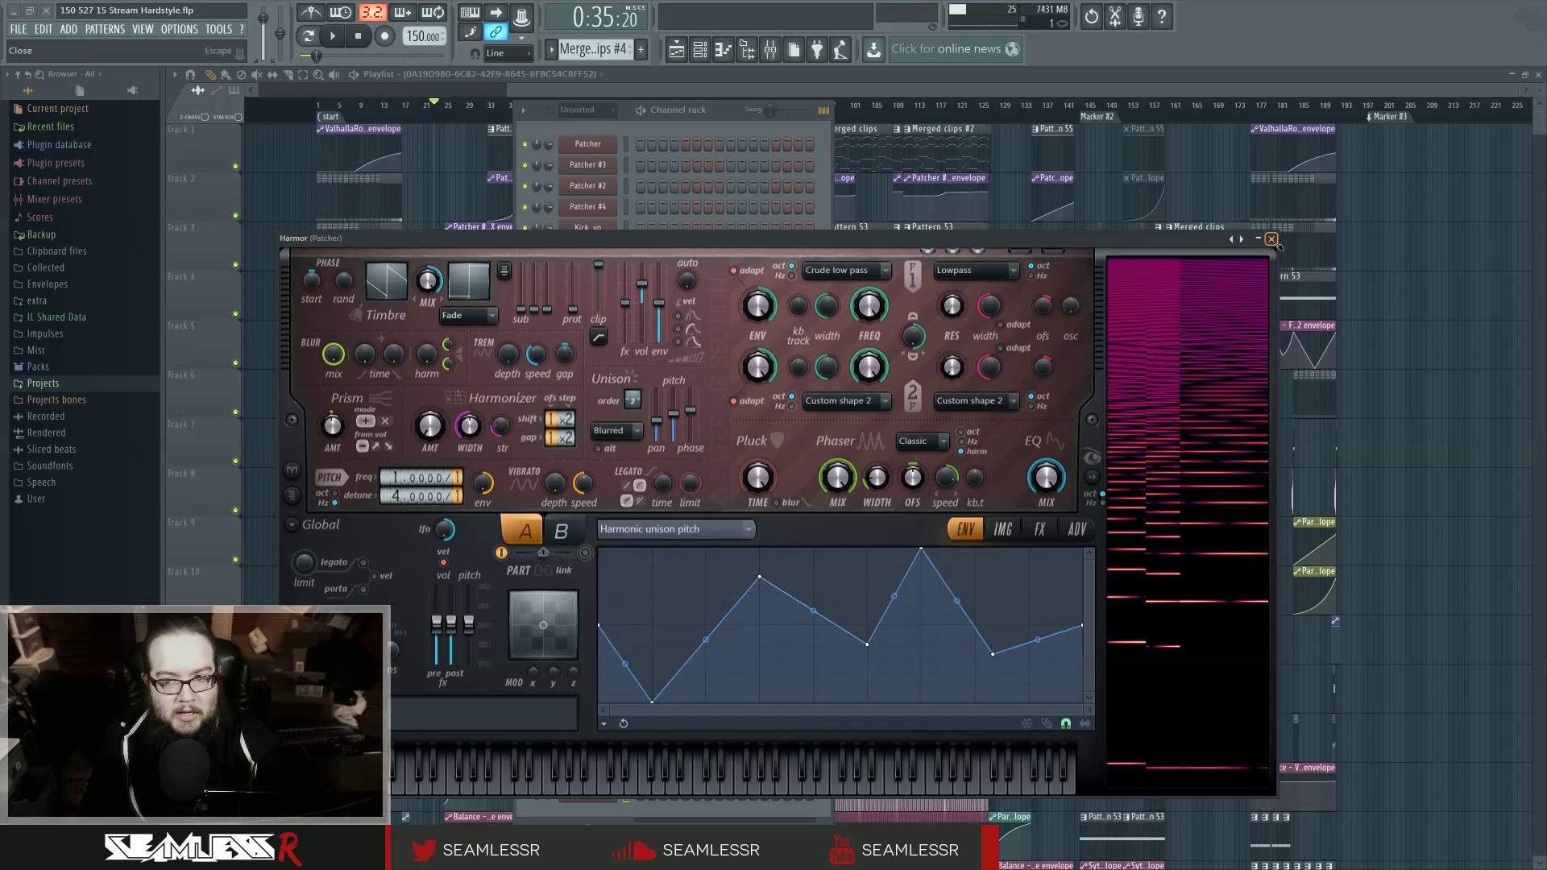
key("Escape")
left_click(713, 471)
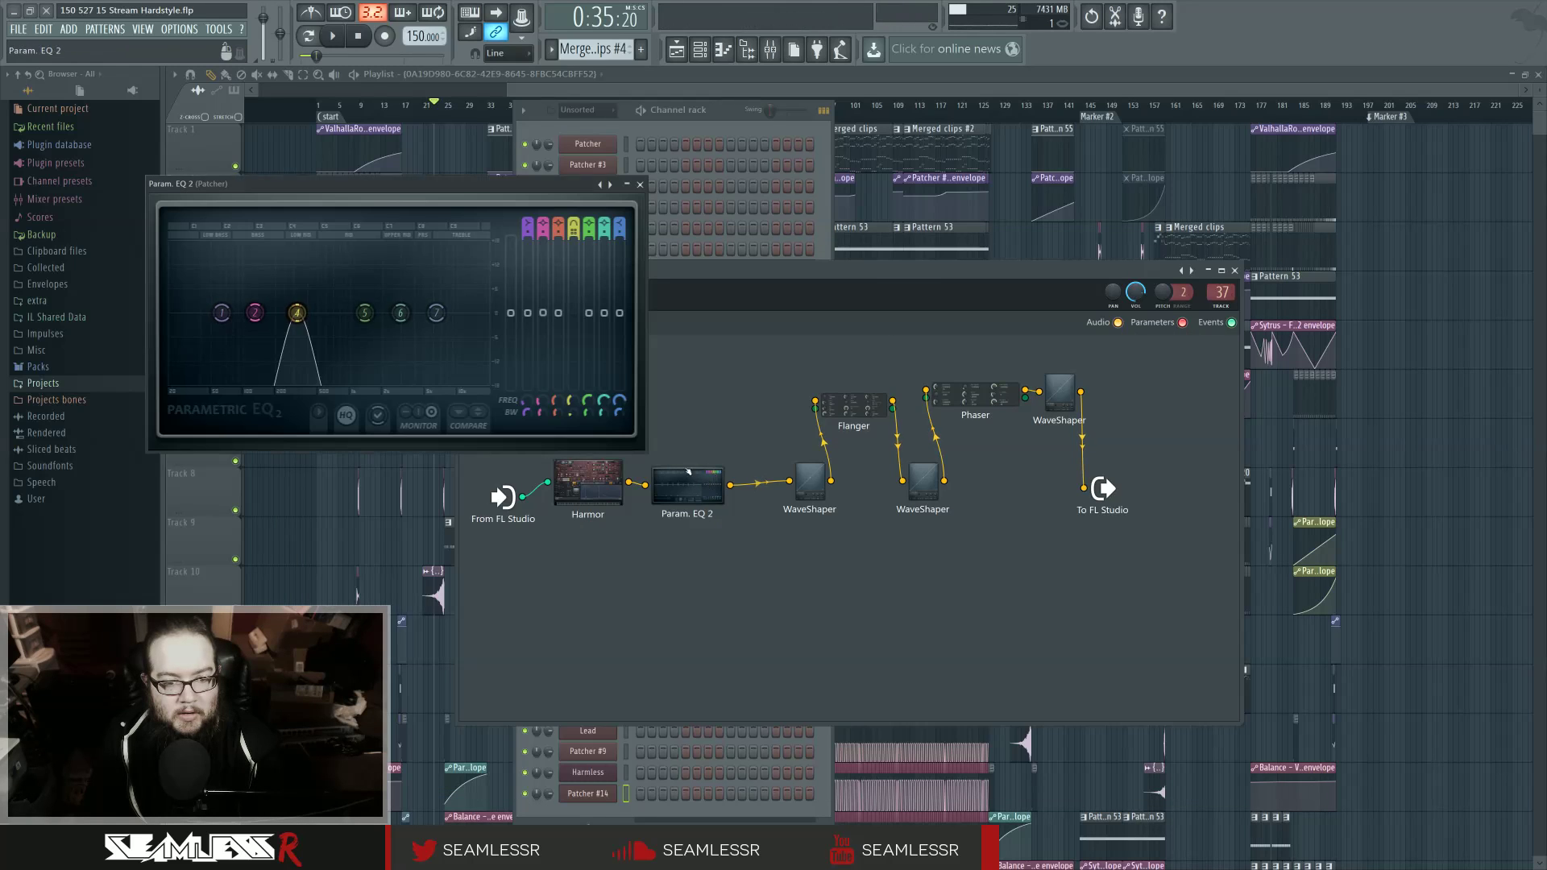
mouse_move(348, 312)
left_mouse_down()
mouse_move(259, 313)
mouse_move(421, 313)
mouse_move(217, 313)
mouse_move(319, 312)
left_mouse_up()
Step: Slow the repeating wave in the lower half of the third WaveShaper's curve to 2 steps
left_click(925, 482)
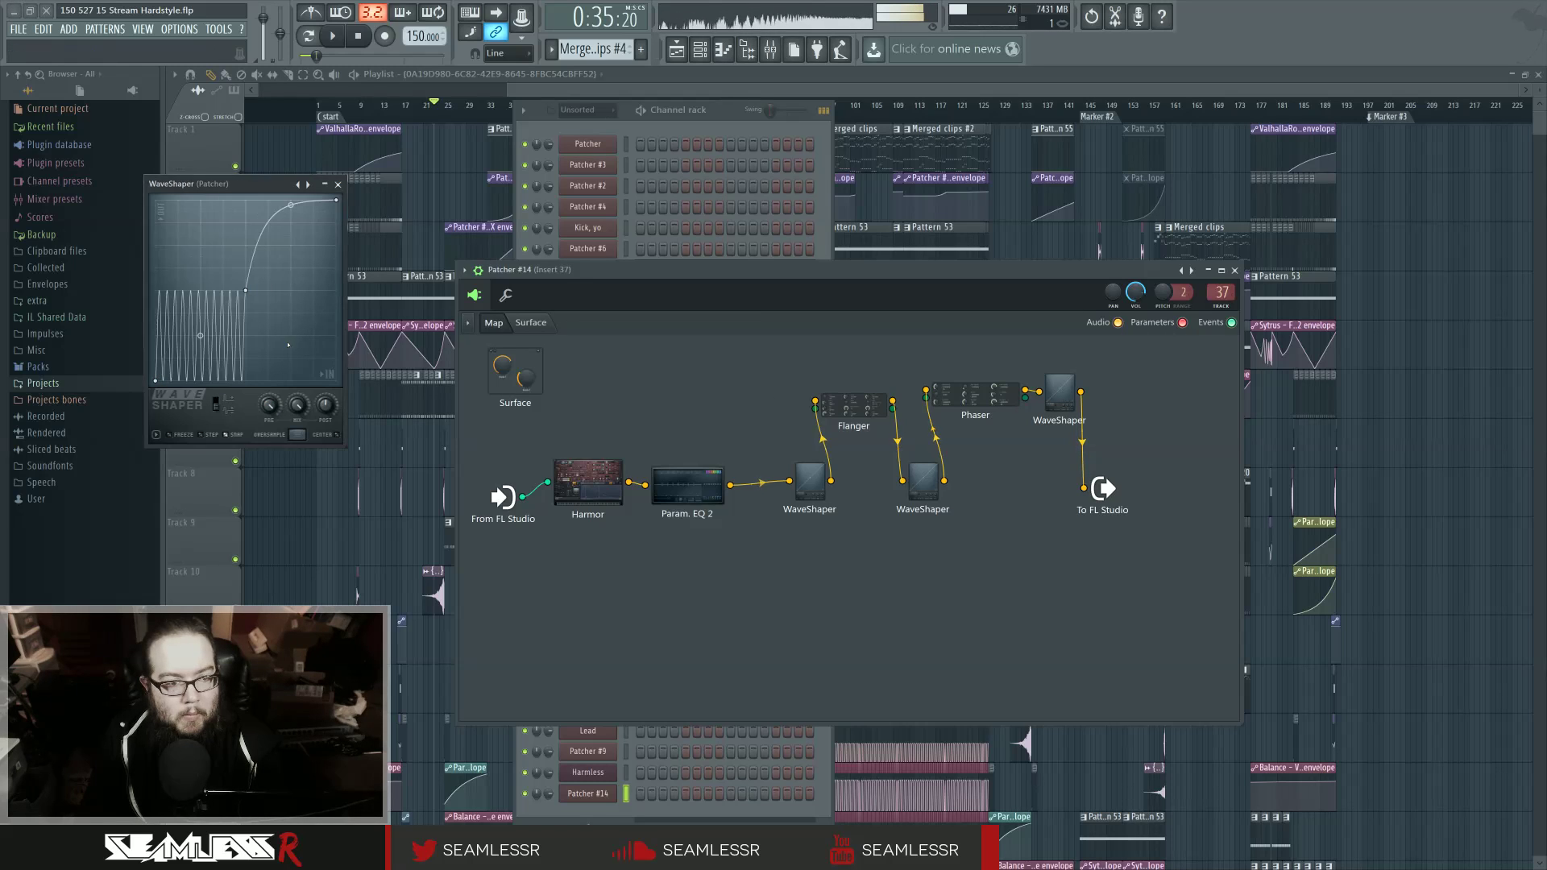
left_click_drag(200, 336, 200, 300)
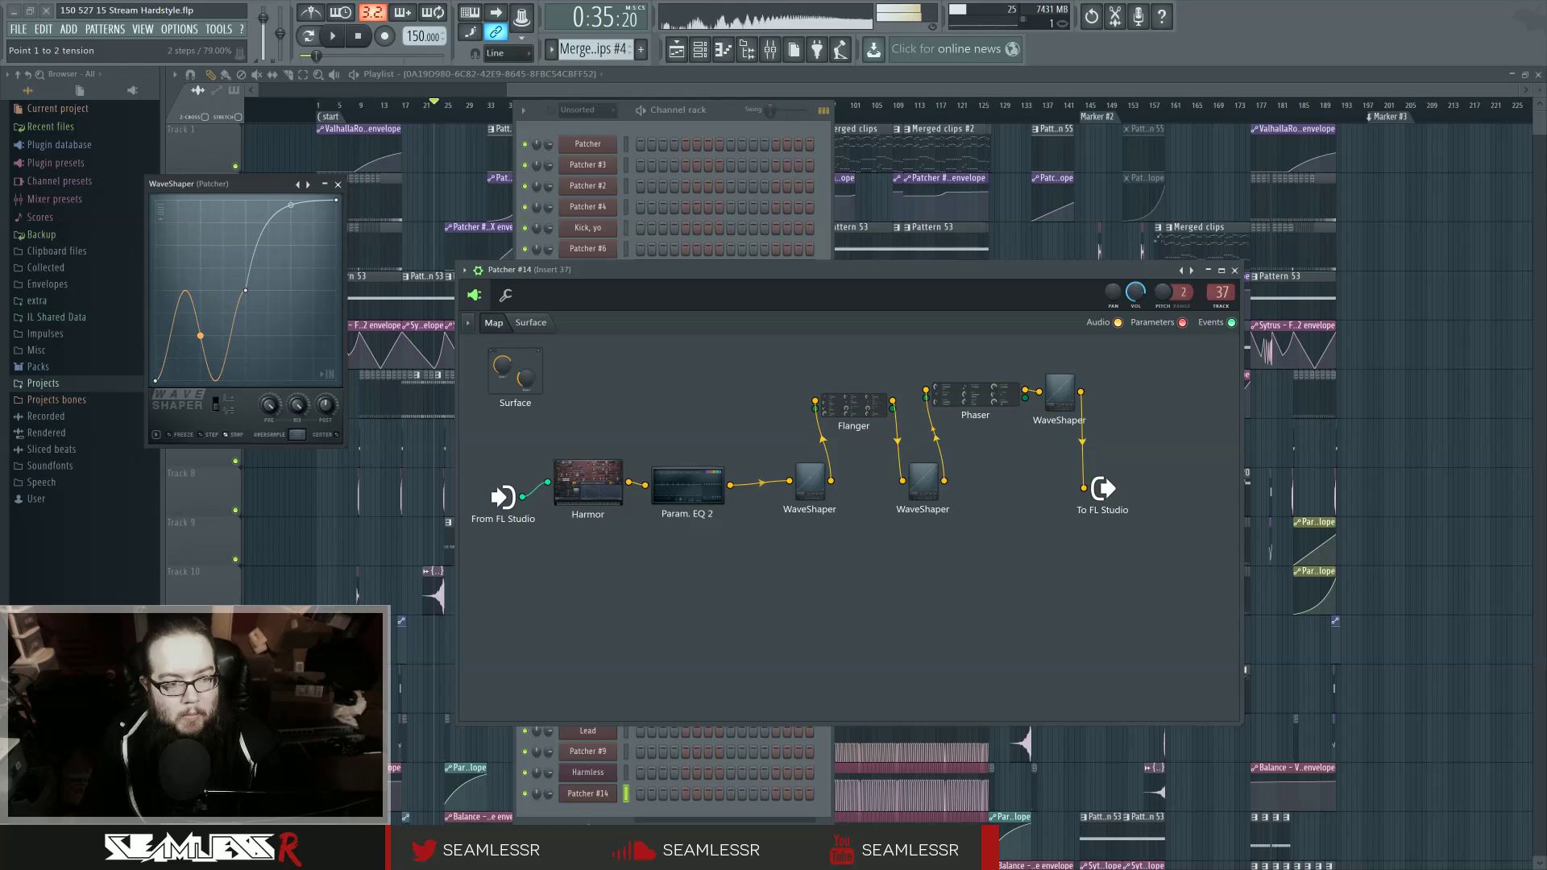
Step: Bend the upper half of the third WaveShaper's curve downward and add a point near its top that makes a steep rise
left_click(811, 482)
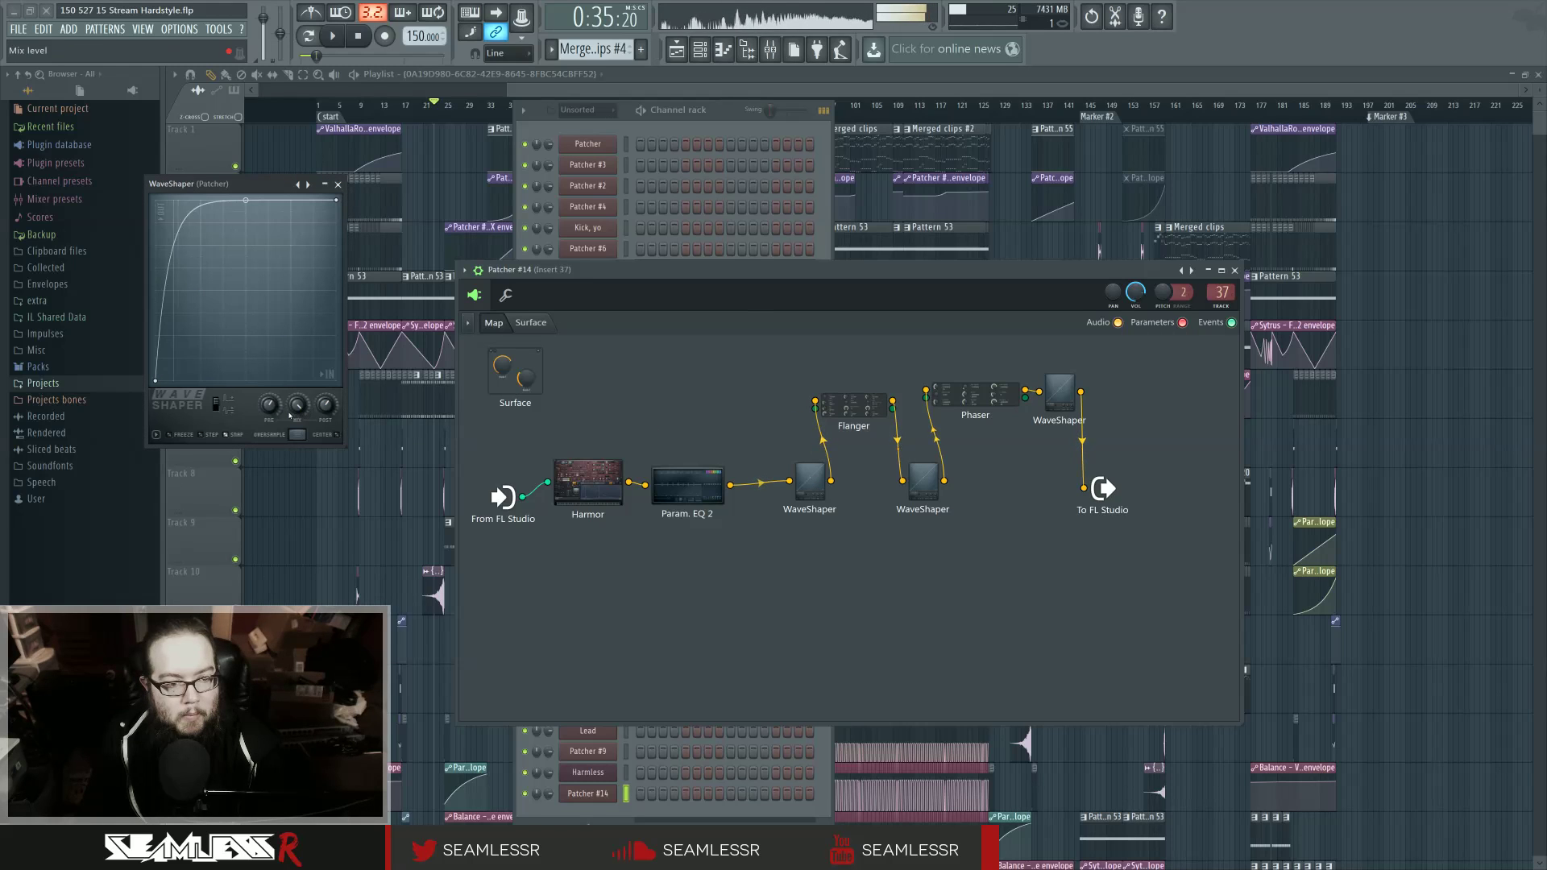
left_click(922, 480)
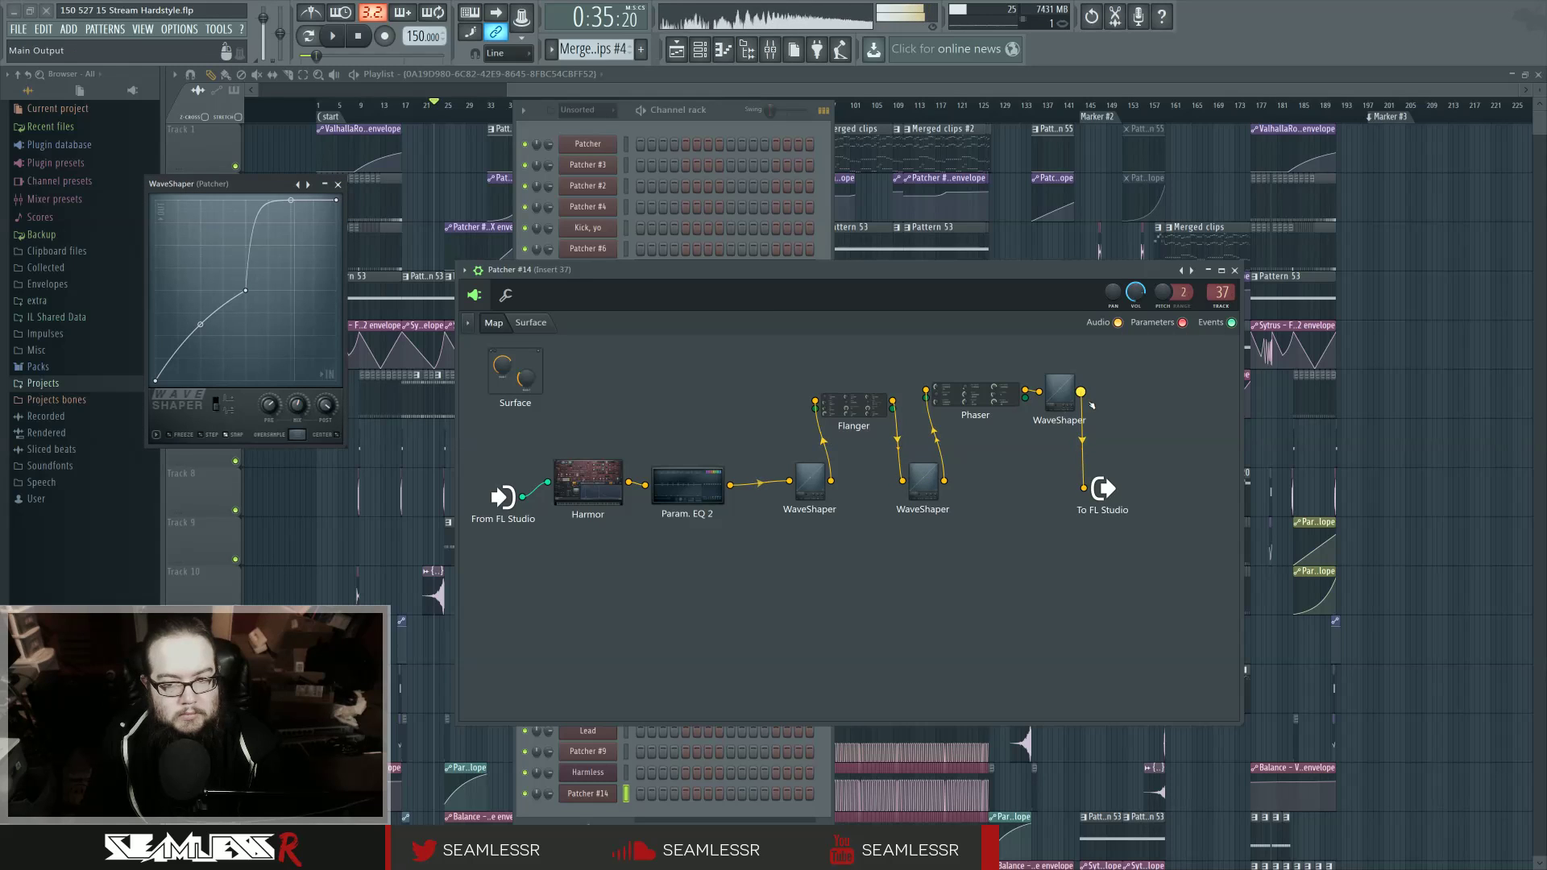
left_click(1060, 393)
left_click_drag(281, 221, 291, 290)
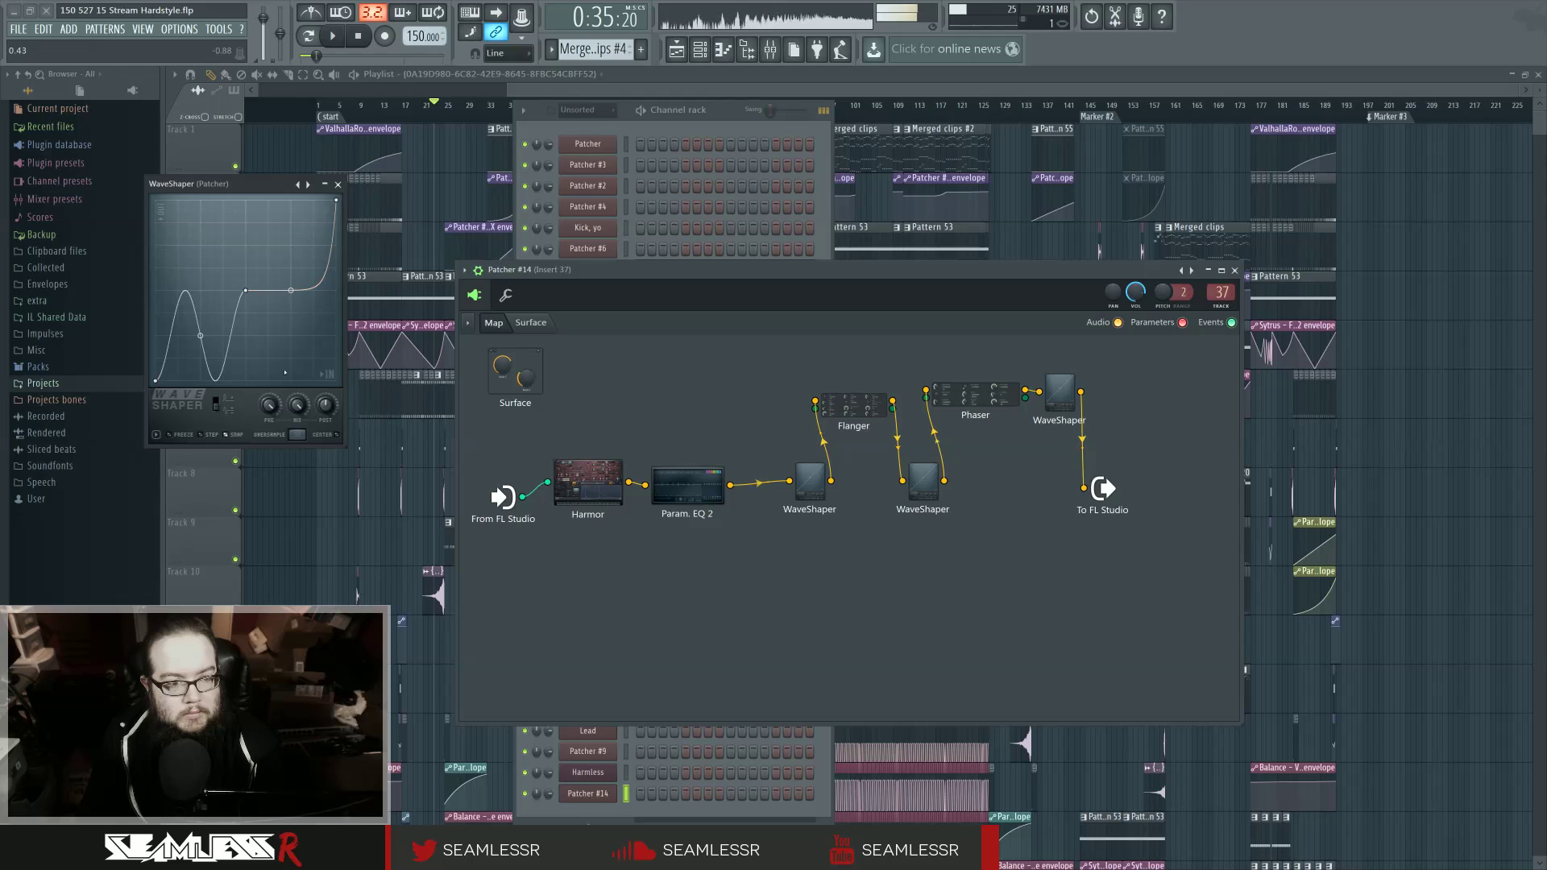
right_click(281, 211)
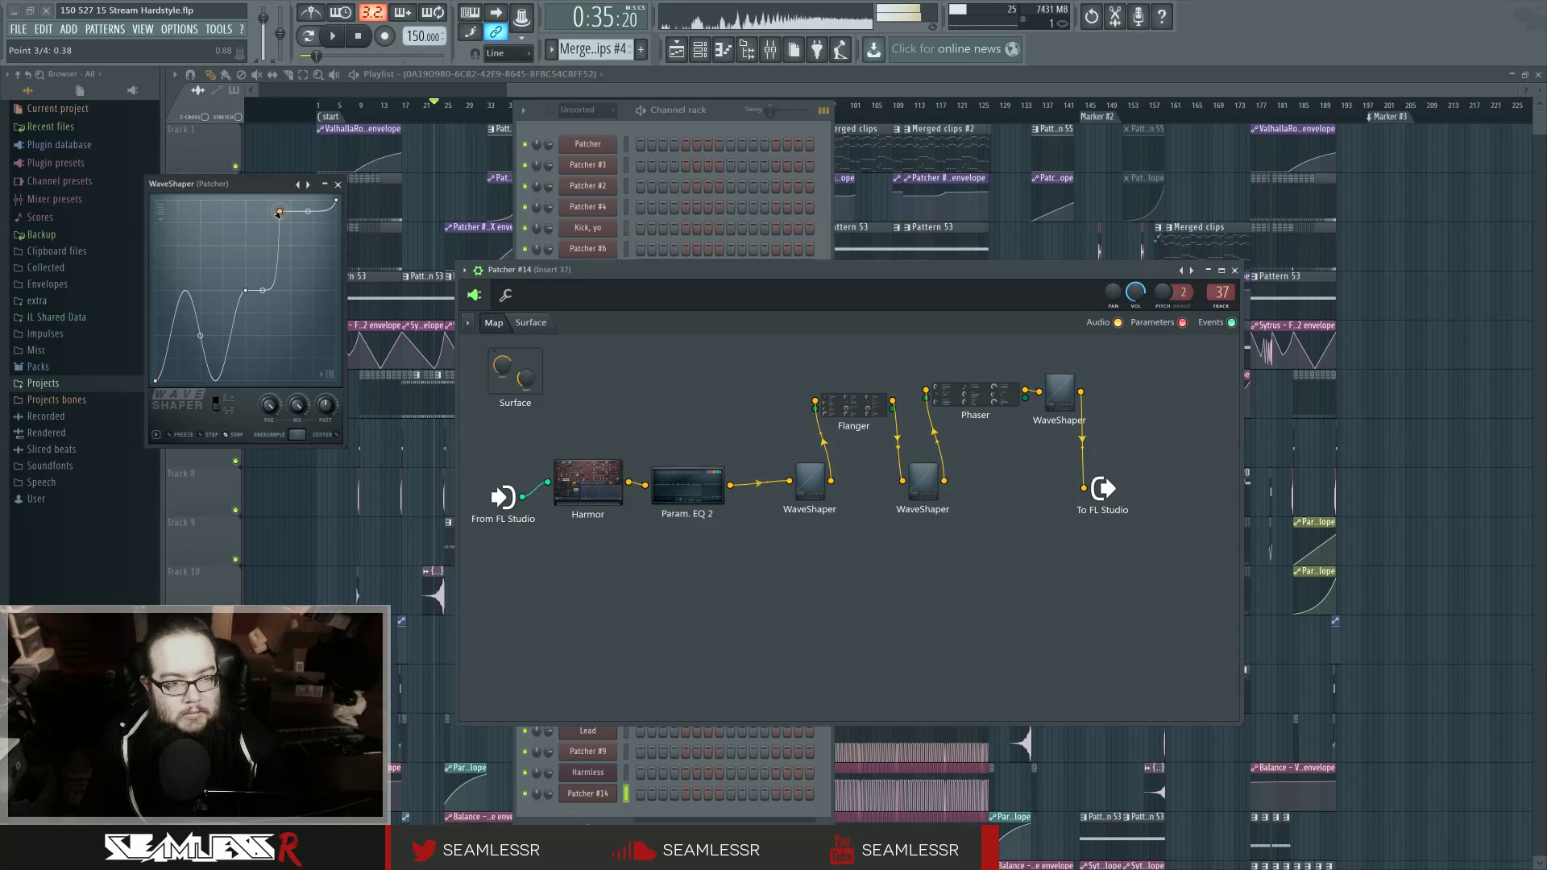
left_click_drag(279, 214, 267, 218)
Step: Narrow the EQ's band 4 filter to 5% bandwidth and sweep it between about 184 Hz and 792 Hz
double_click(682, 489)
mouse_move(318, 313)
left_mouse_down()
mouse_move(360, 313)
mouse_move(280, 313)
mouse_move(379, 313)
mouse_move(277, 312)
mouse_move(345, 313)
left_mouse_up()
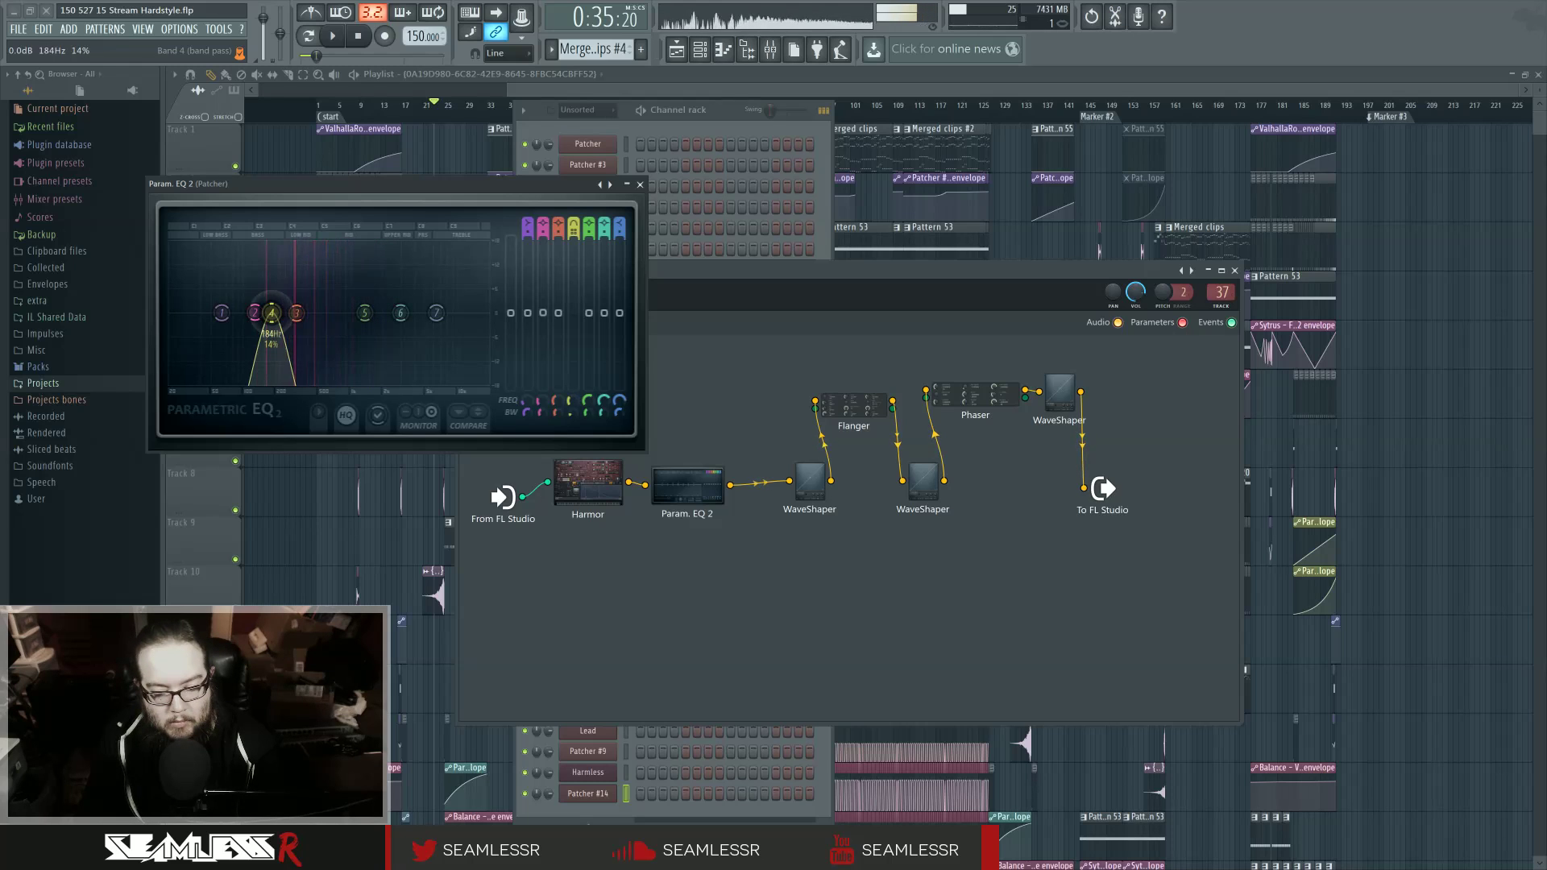
left_click_drag(313, 313, 348, 318)
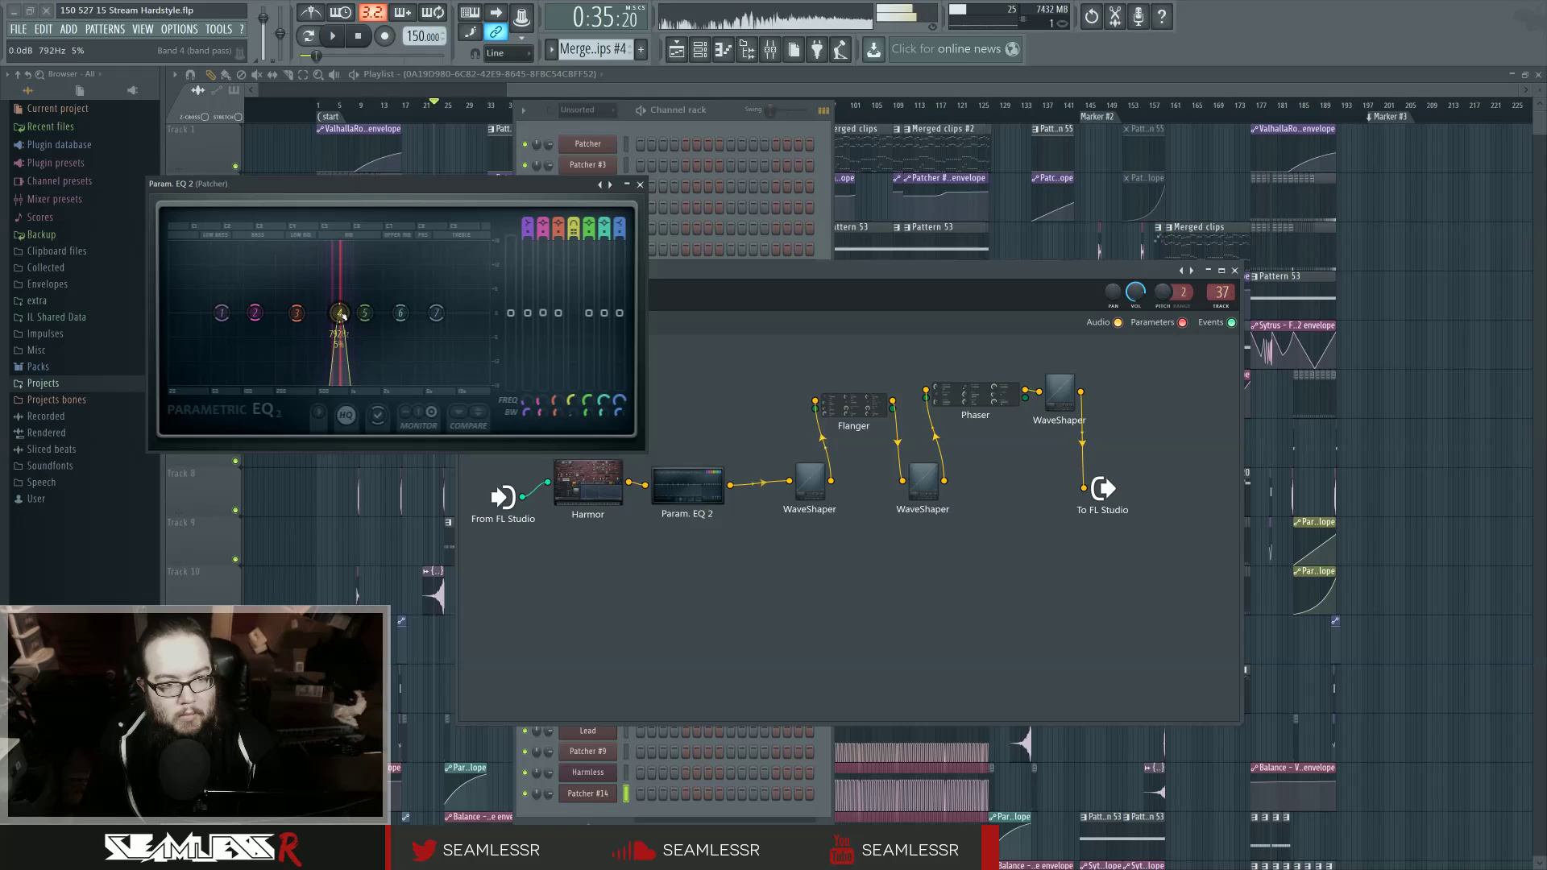
Step: Sweep the narrowed EQ band 4 filter repeatedly from the low bass up into the mids
left_click_drag(256, 313, 337, 313)
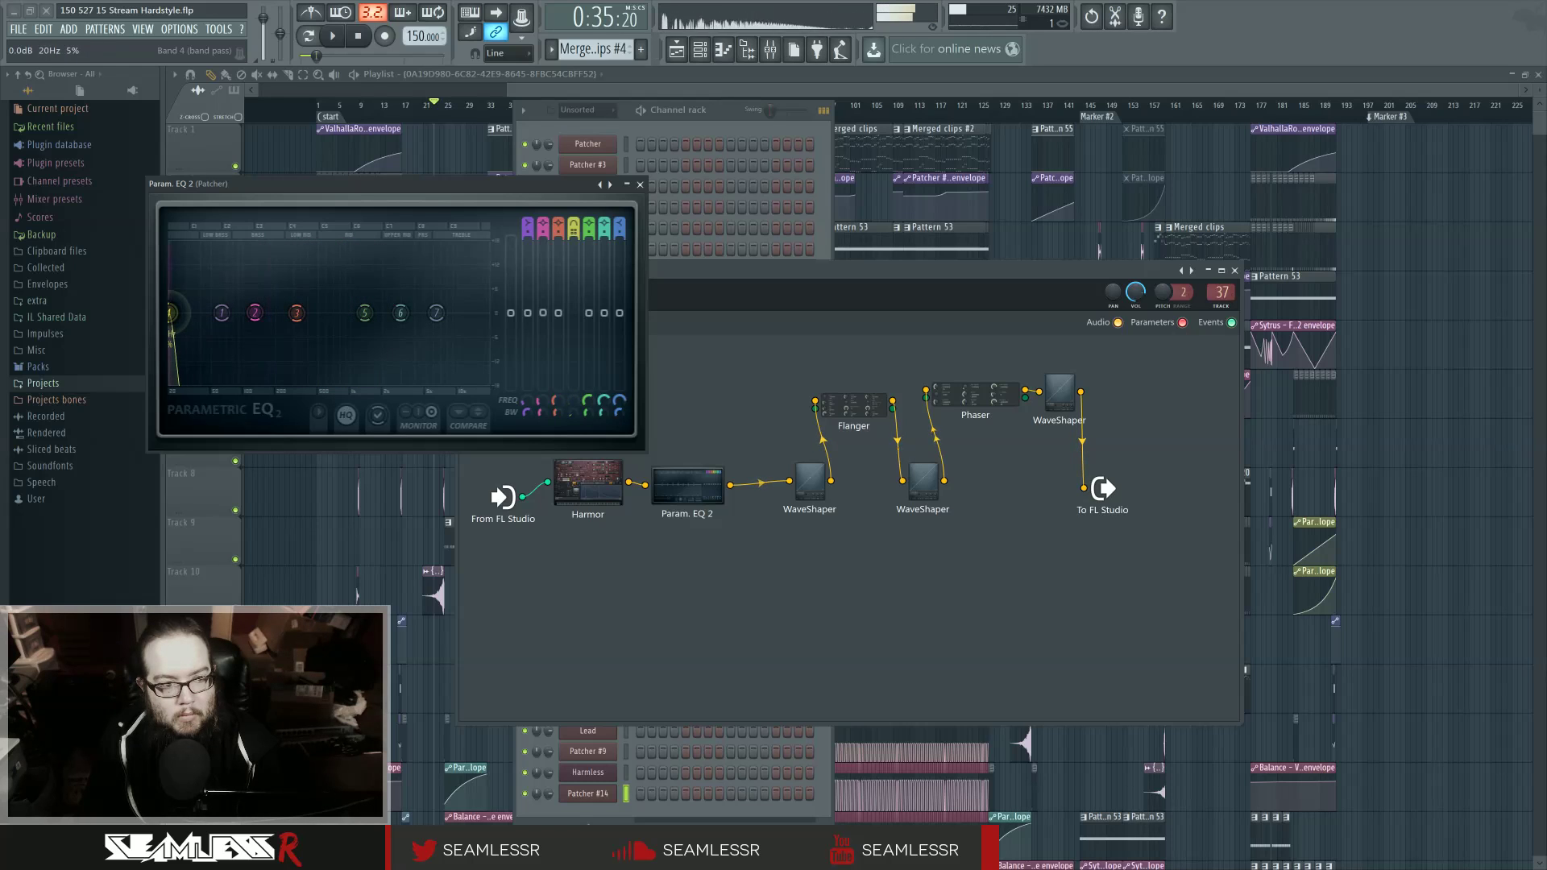
left_click_drag(292, 313, 398, 313)
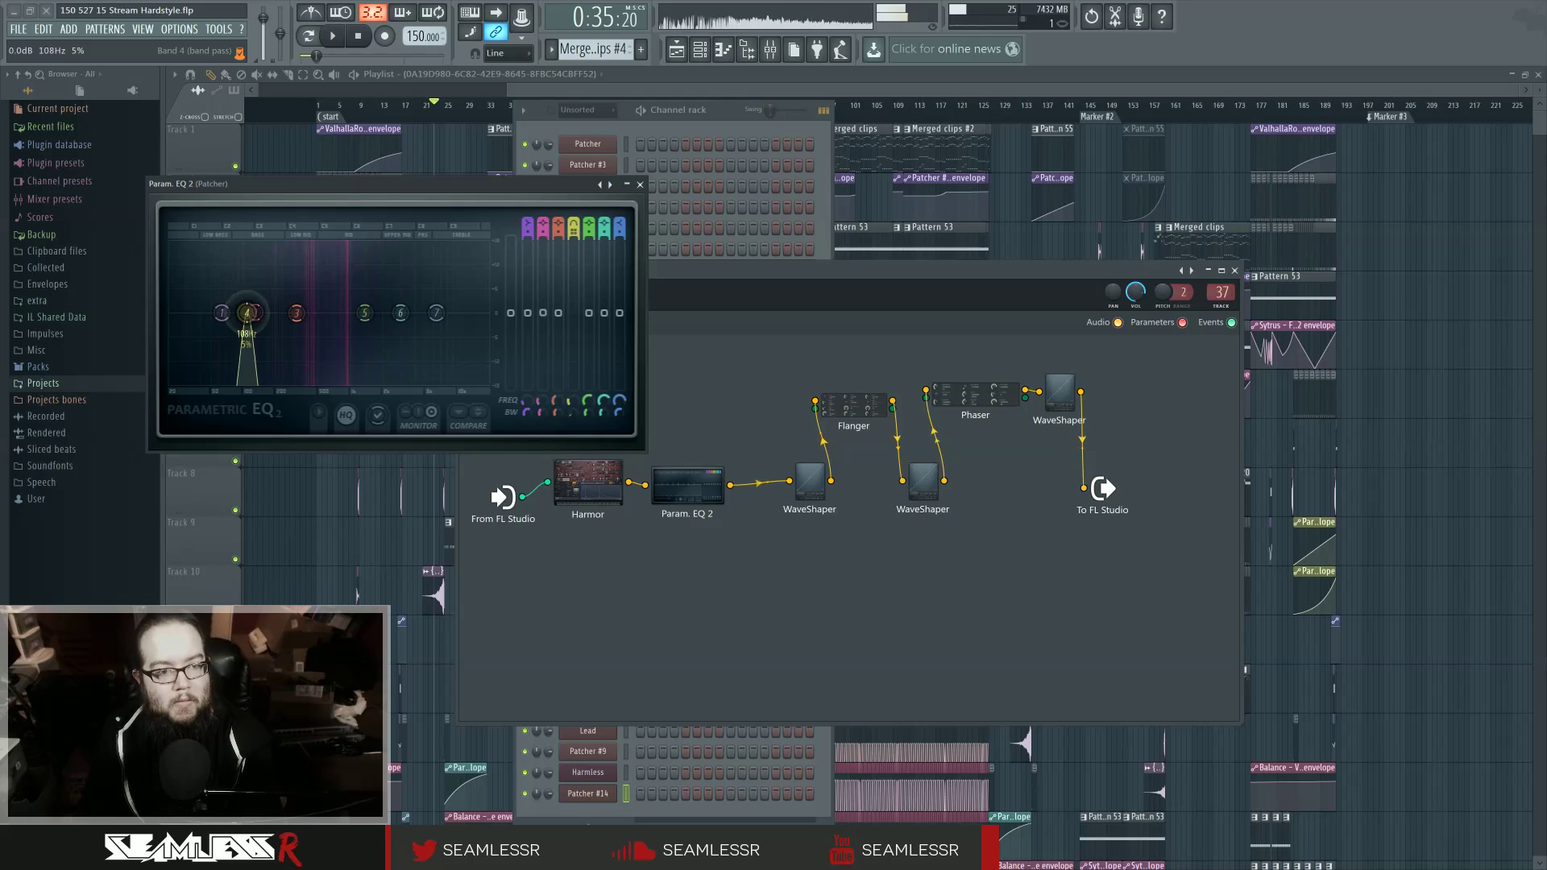
left_click_drag(248, 313, 346, 313)
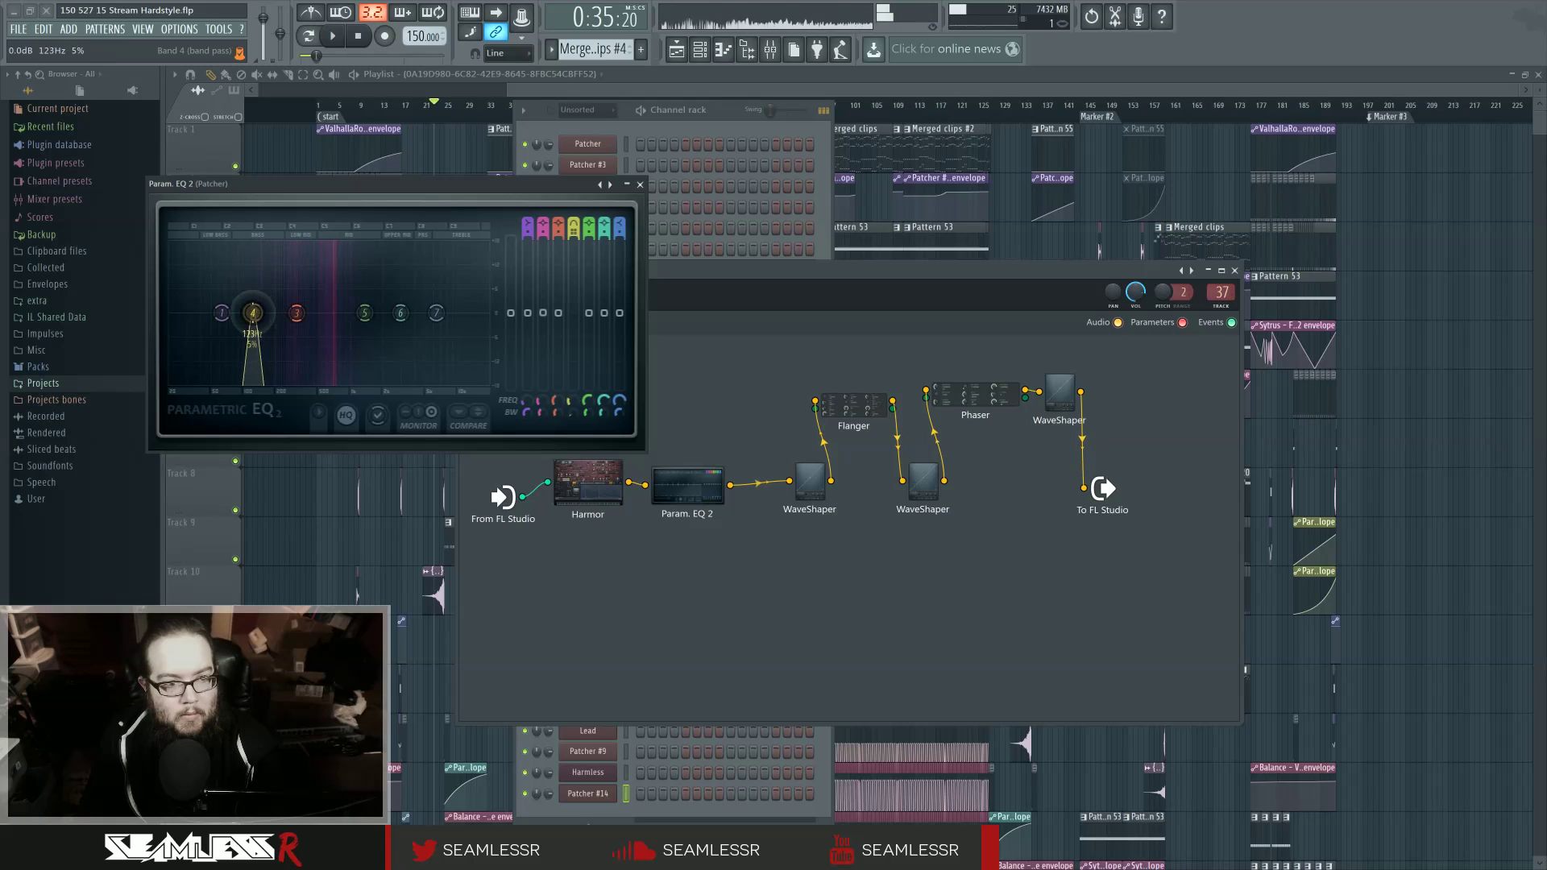
Step: Set Harmor's timbre mix to 50%
double_click(594, 468)
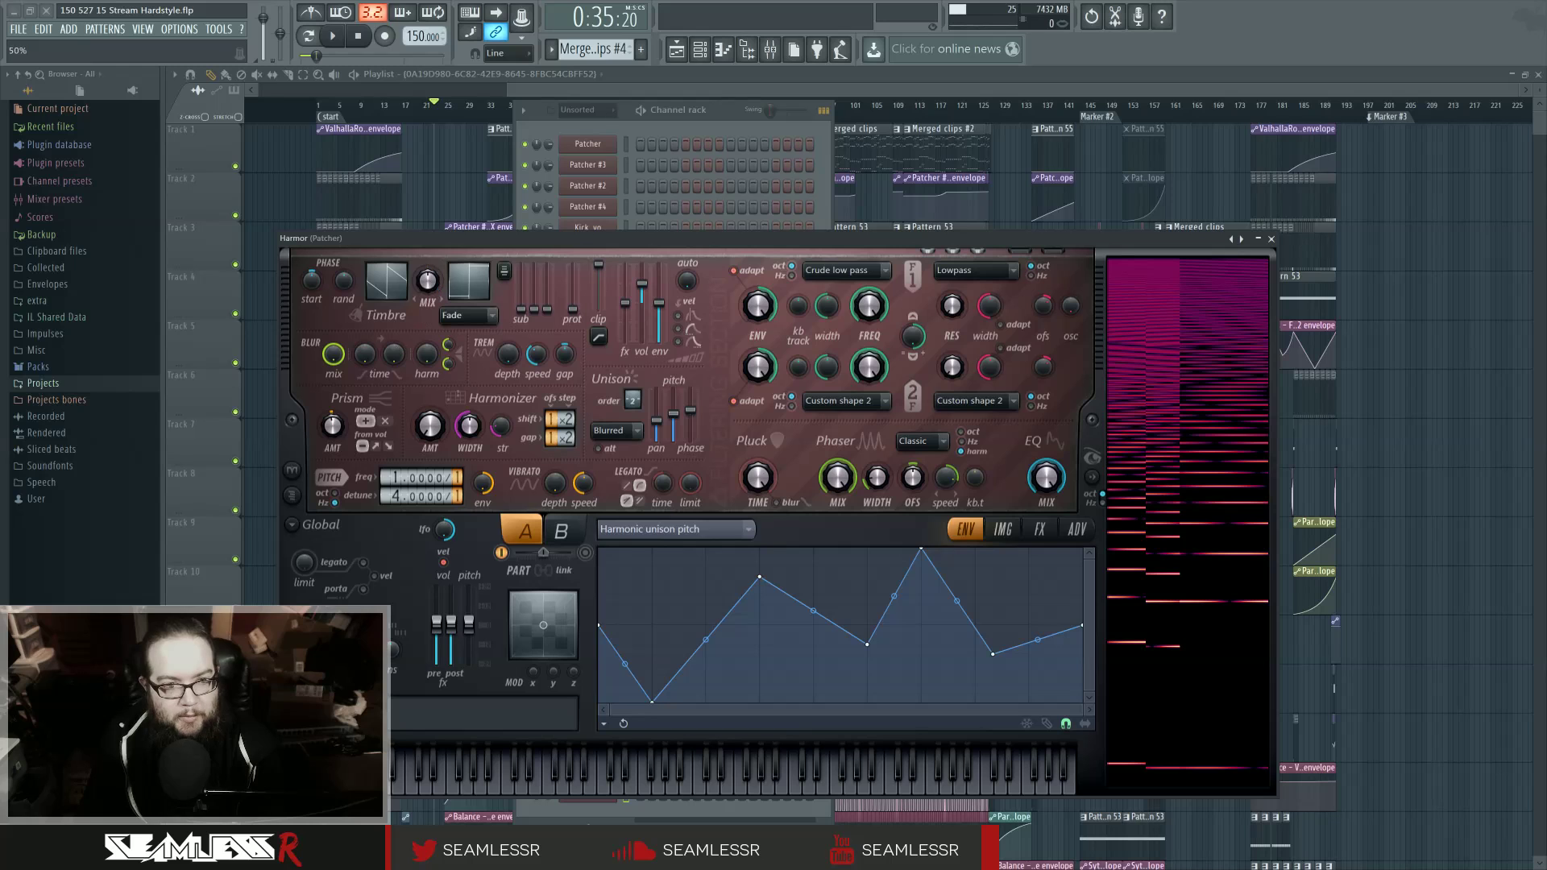
left_click_drag(427, 280, 427, 322)
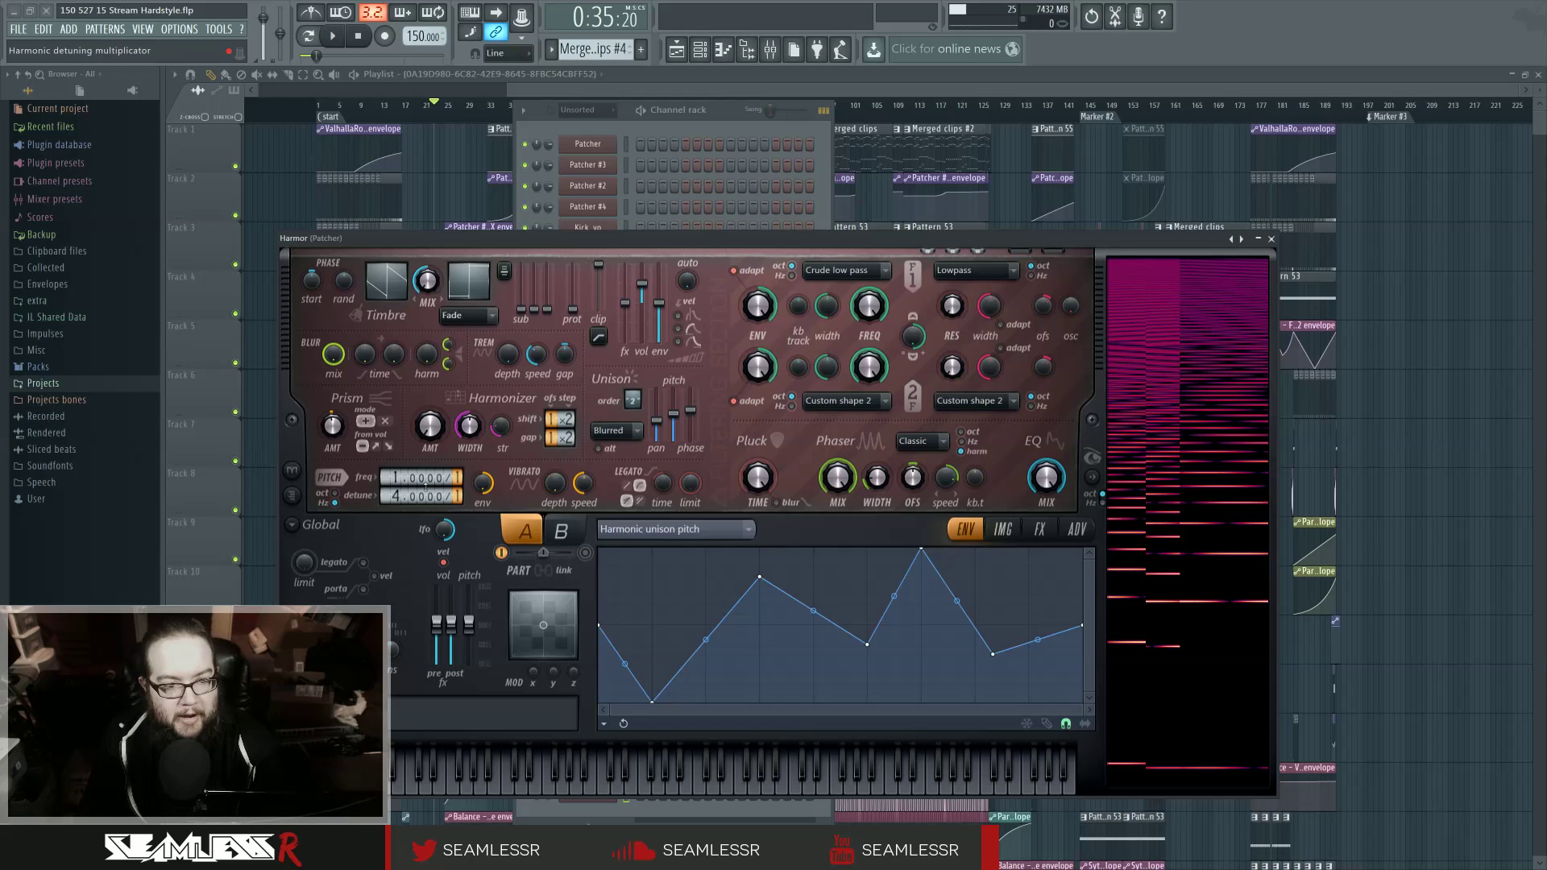
Step: Sweep the EQ's band 4 filter around 449 Hz and look over Harmor's settings
left_click(1272, 240)
double_click(687, 486)
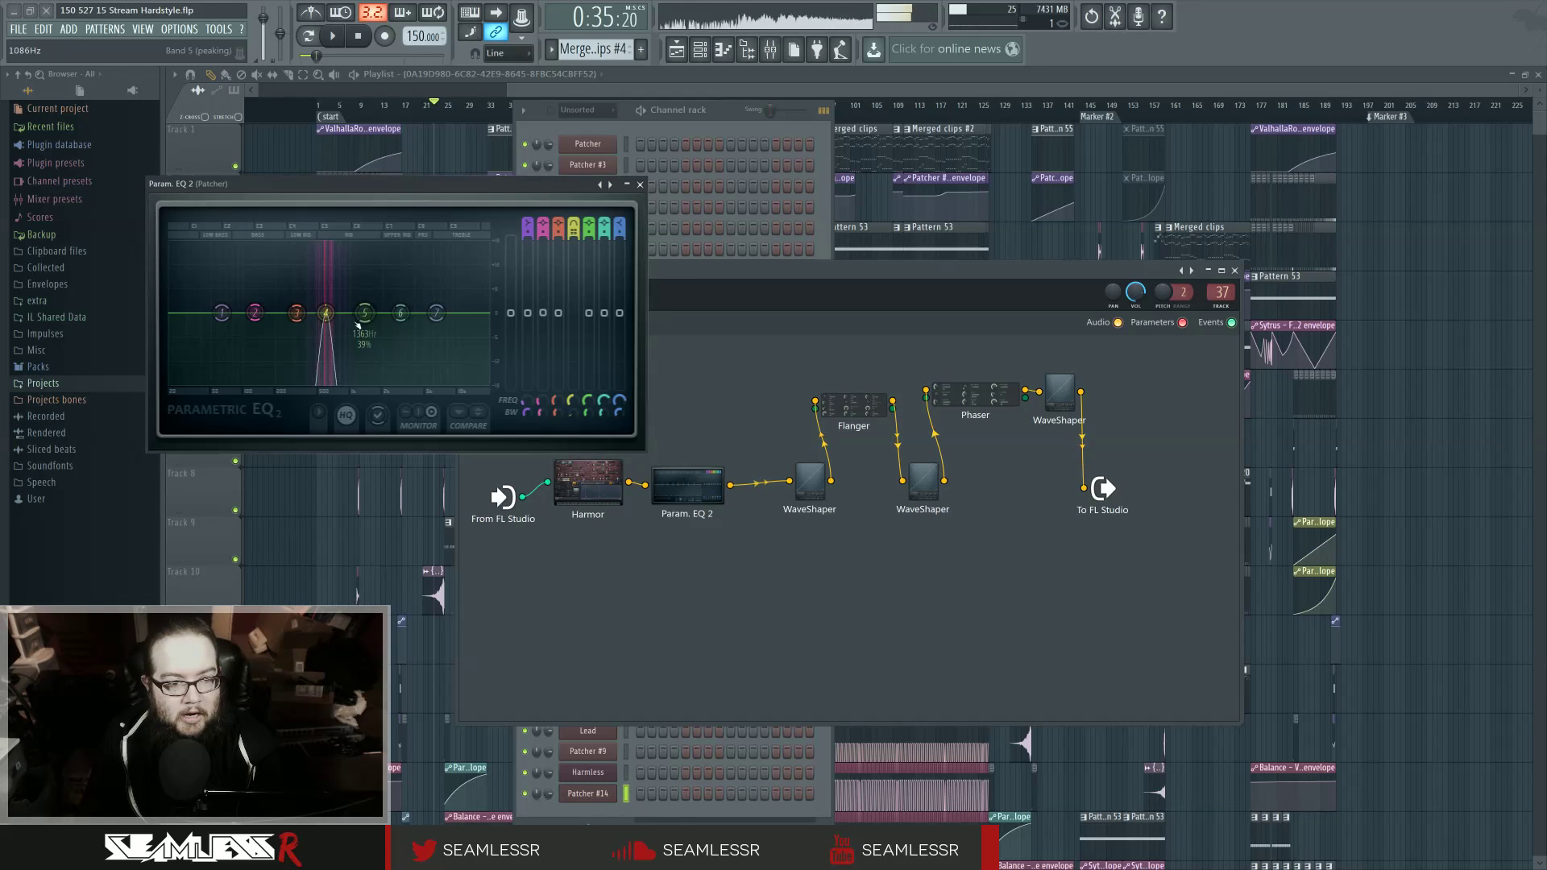
mouse_move(325, 313)
left_mouse_down()
mouse_move(279, 312)
mouse_move(353, 312)
mouse_move(323, 313)
left_mouse_up()
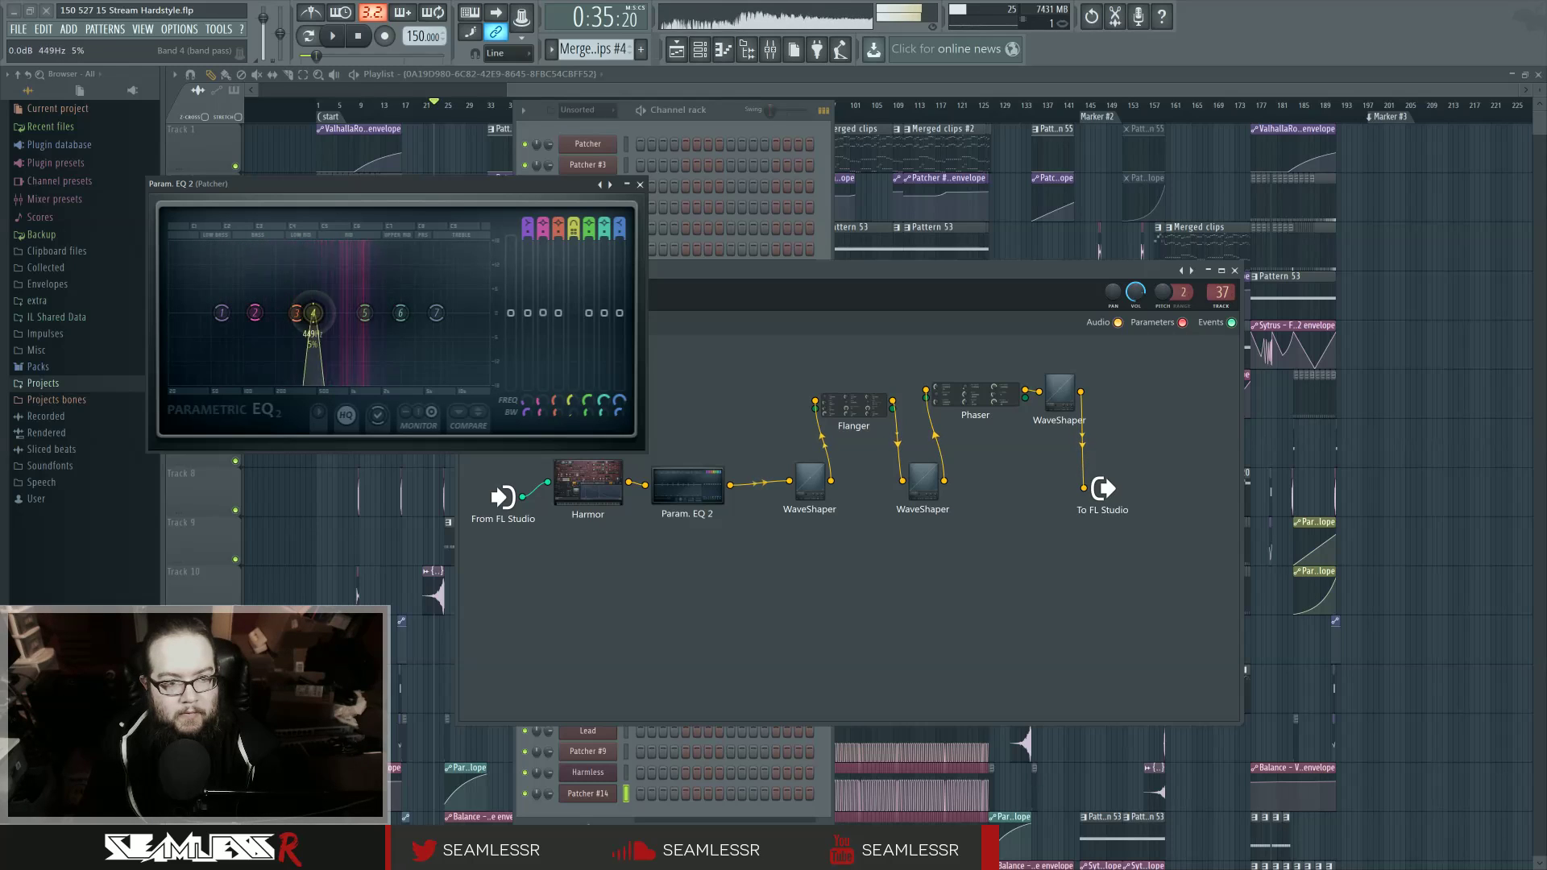
left_click(587, 482)
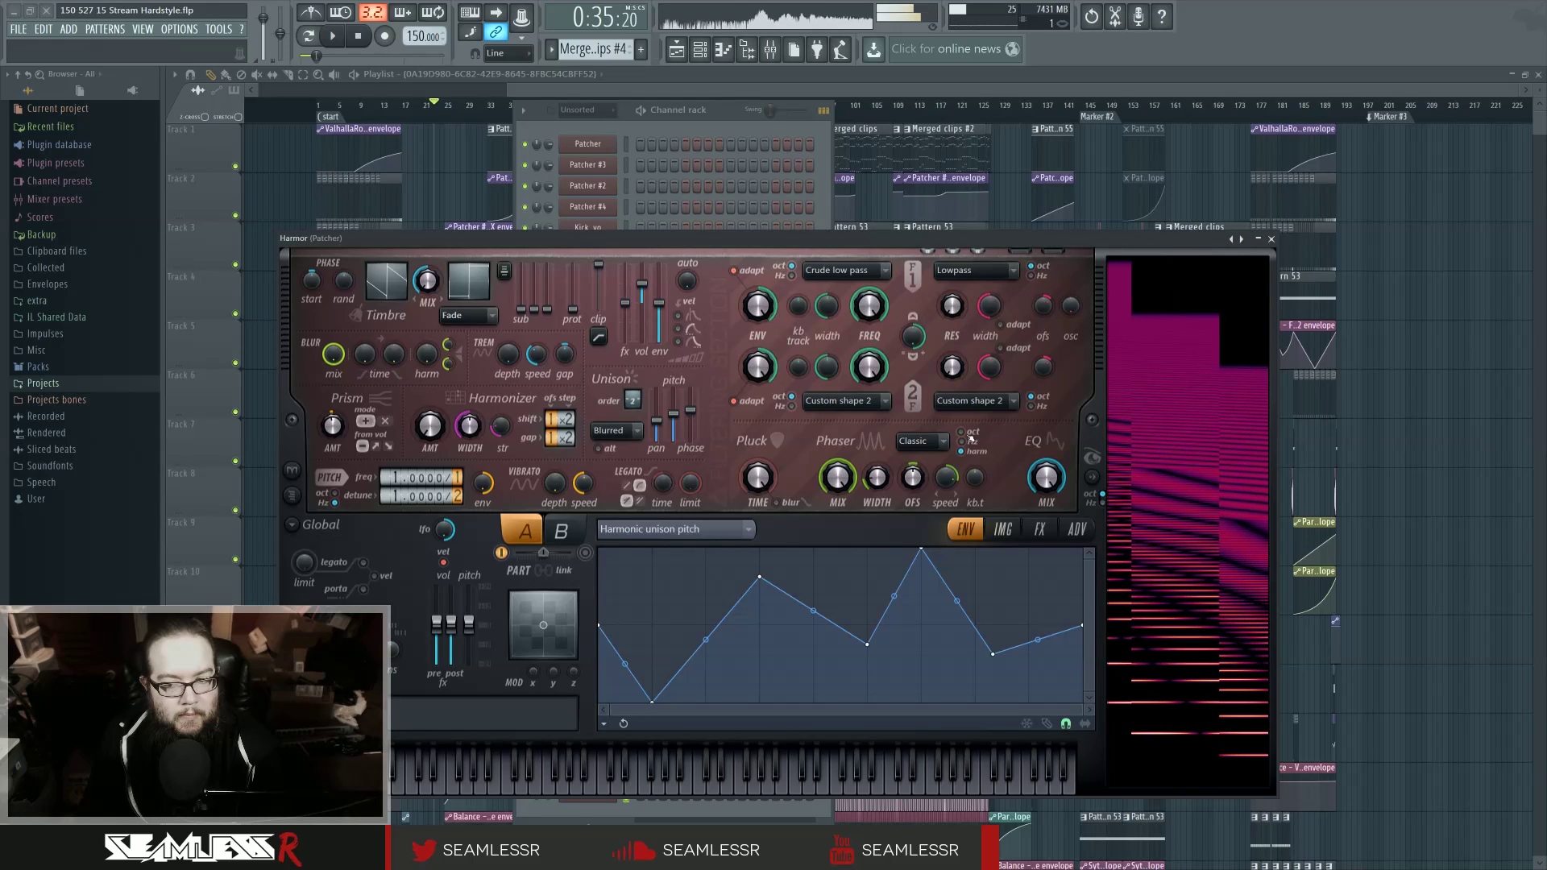
left_click(1271, 239)
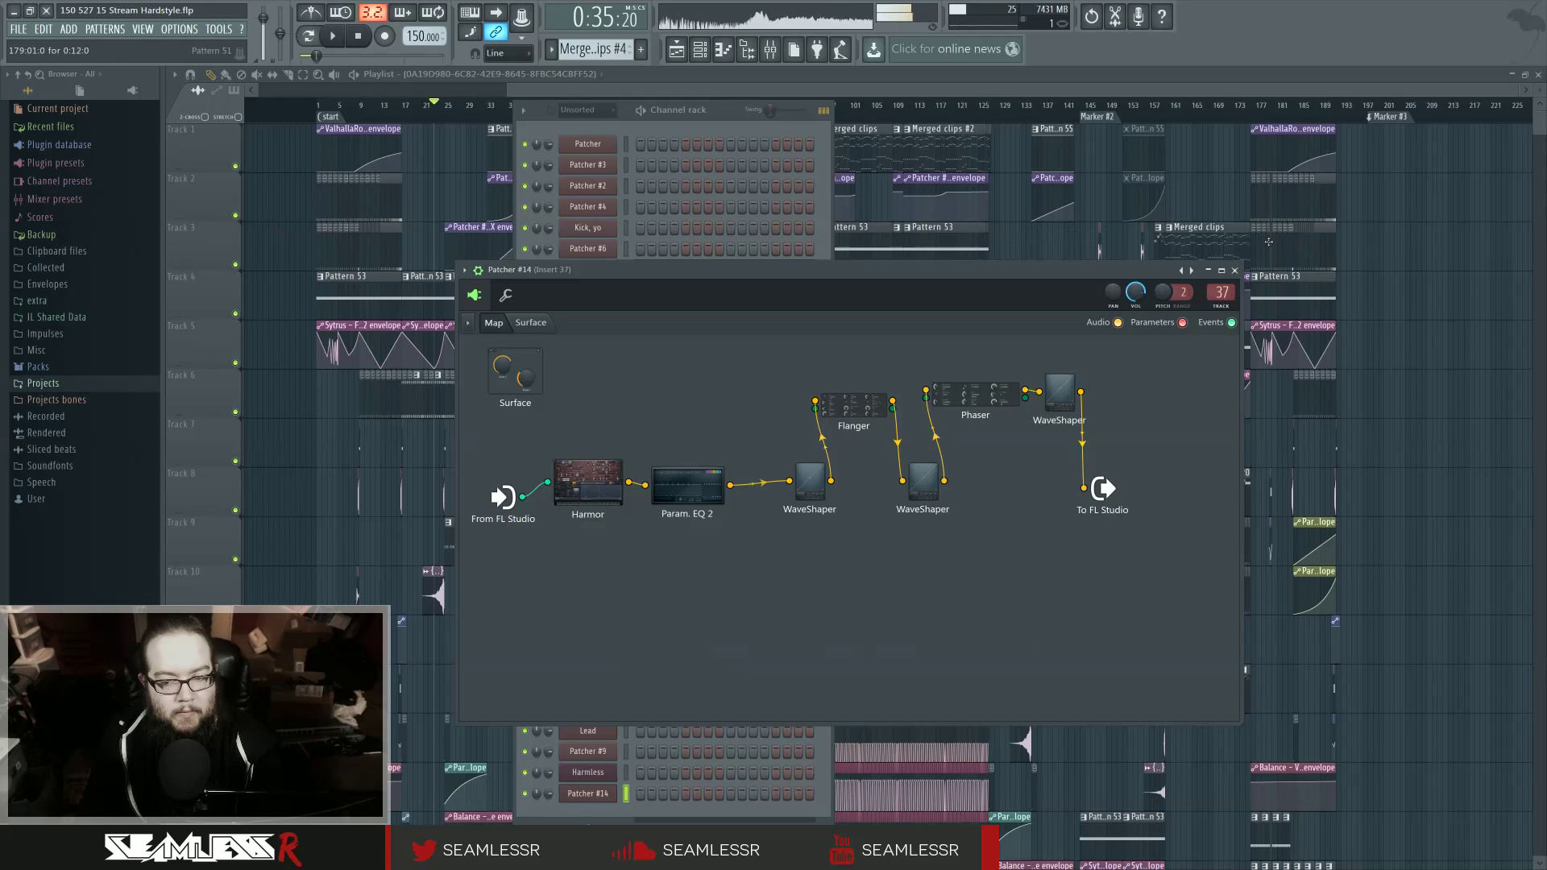
Step: Sweep the EQ's band 4 filter back and forth from the low bass up to about 874 Hz, finishing in the bass range
left_click(688, 486)
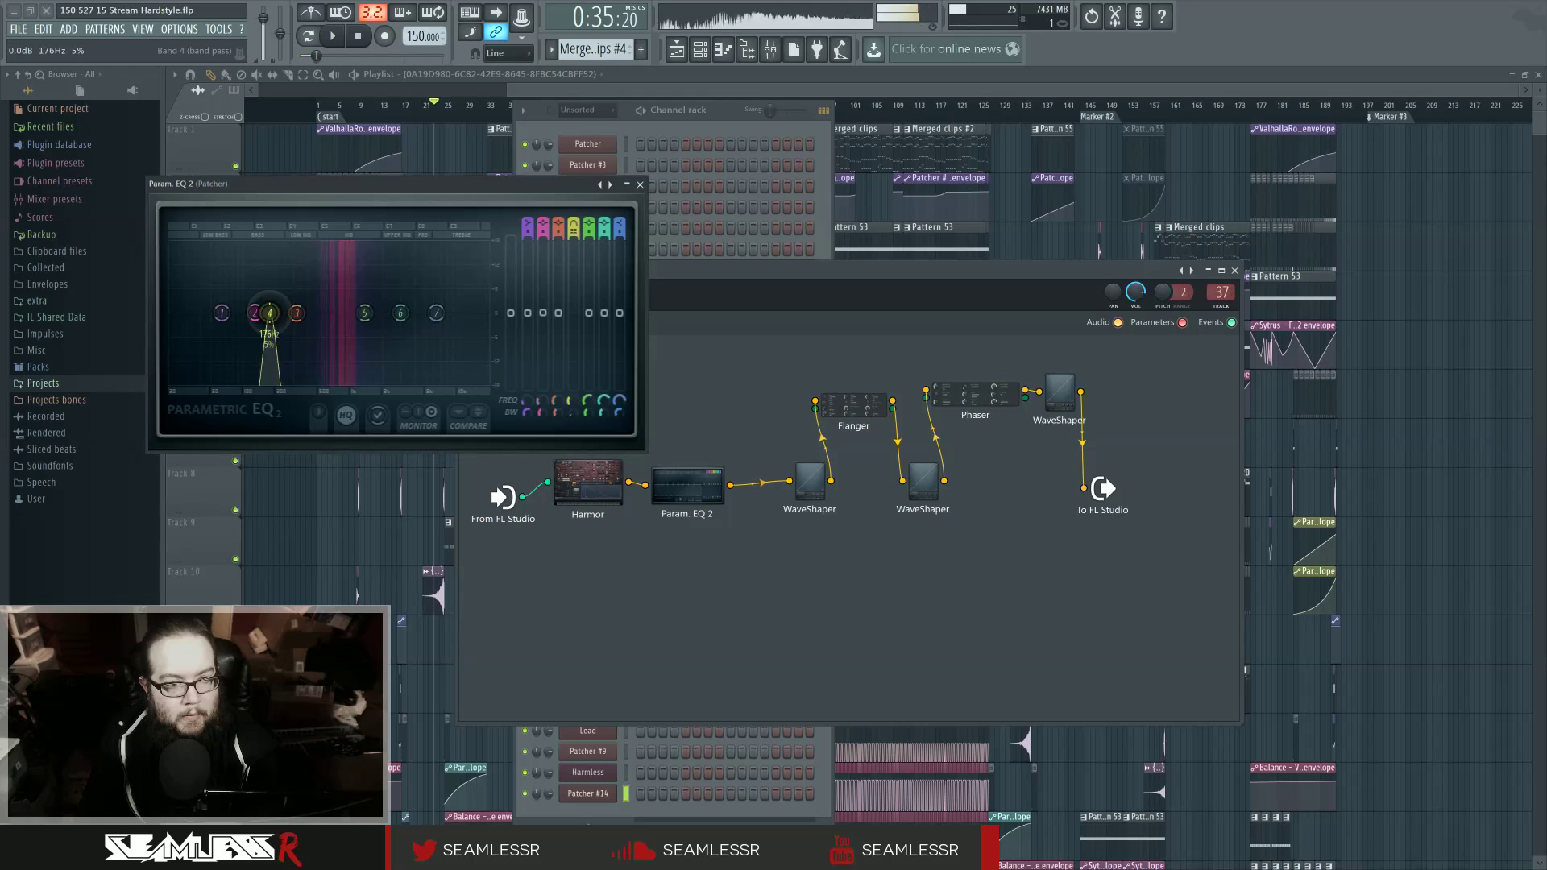
left_click_drag(320, 312, 223, 313)
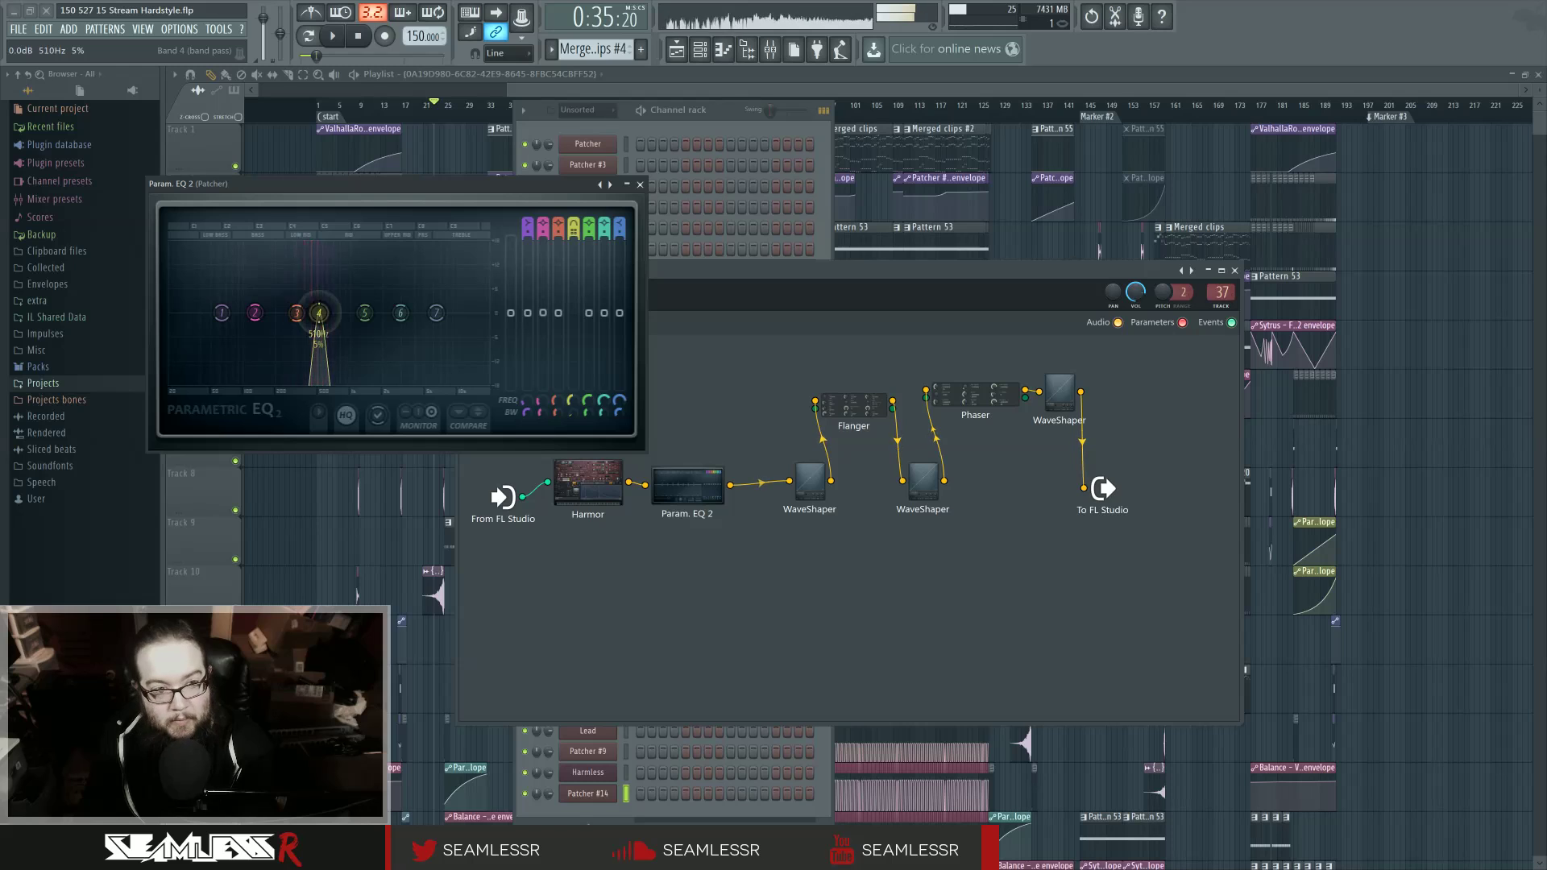
left_click_drag(223, 313, 344, 313)
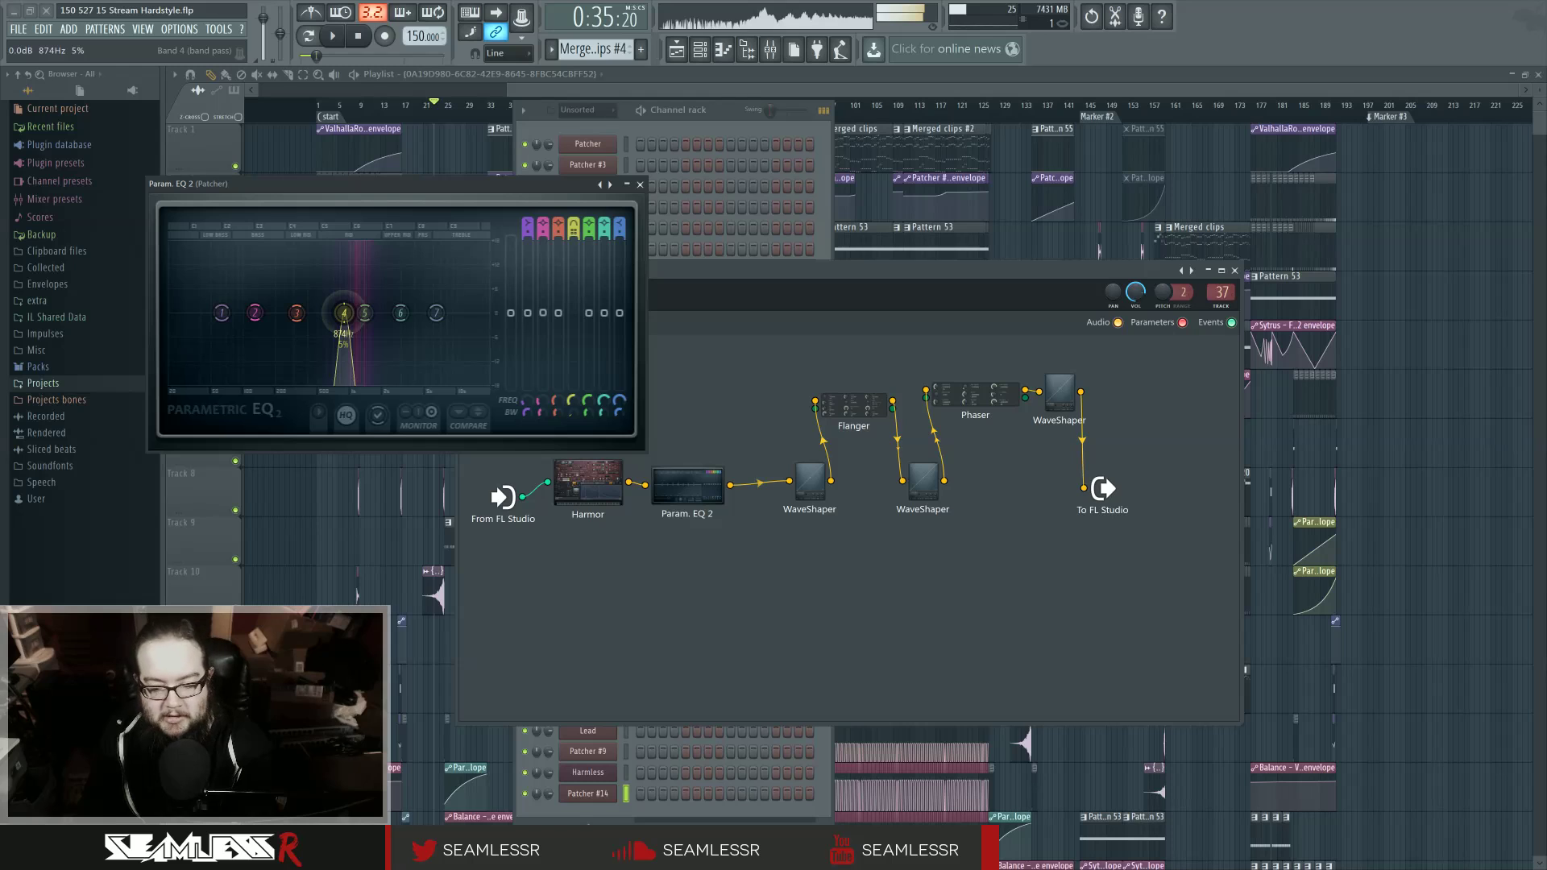
mouse_move(344, 312)
left_mouse_down()
mouse_move(460, 313)
mouse_move(241, 313)
mouse_move(322, 312)
left_mouse_up()
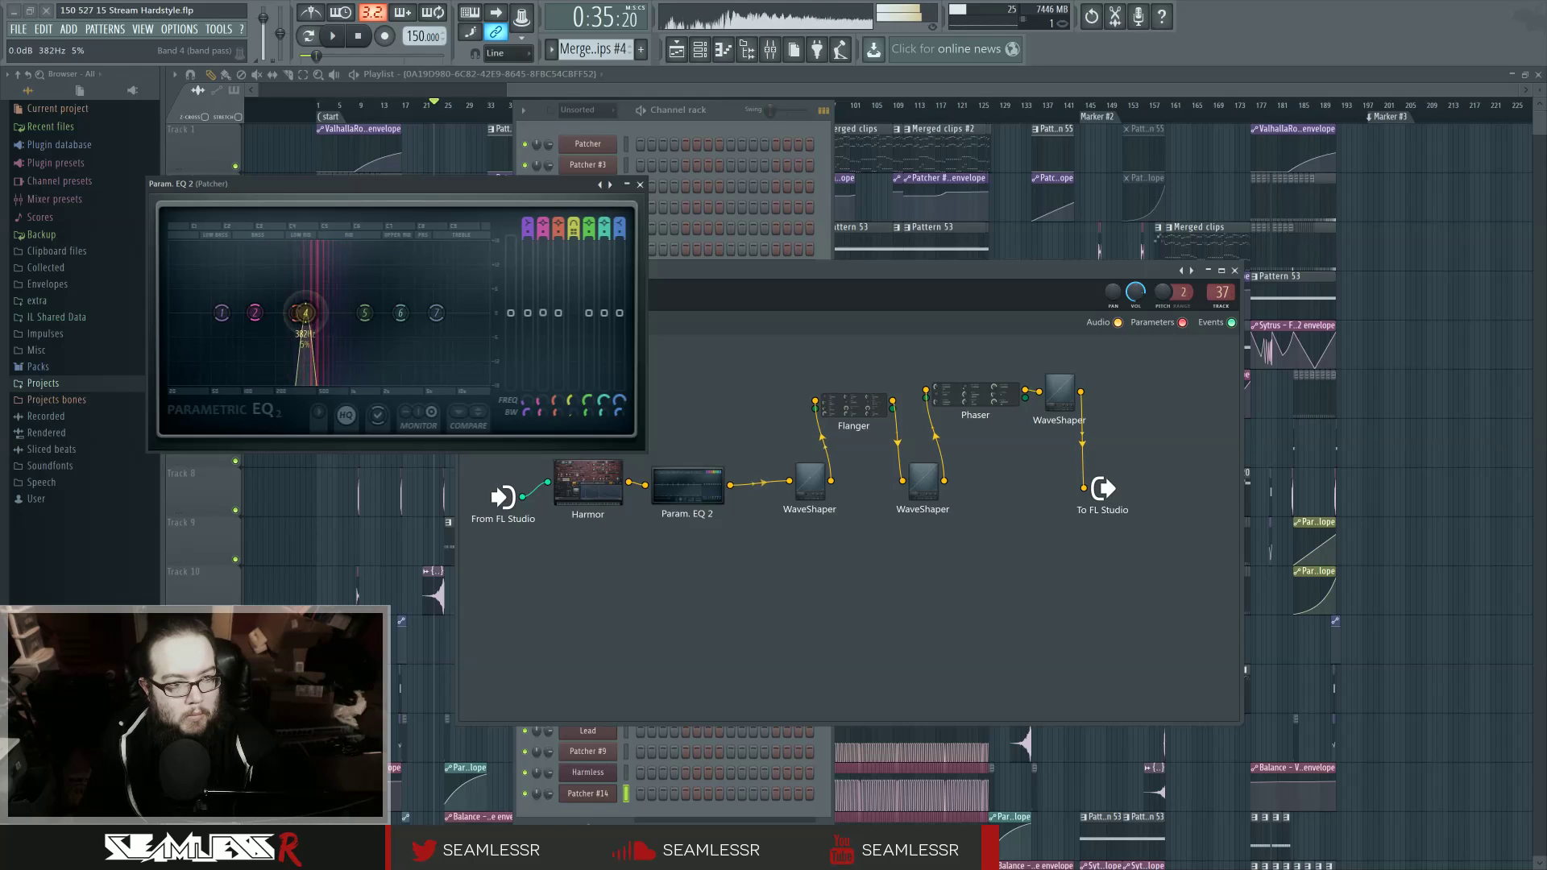
left_click_drag(307, 313, 297, 313)
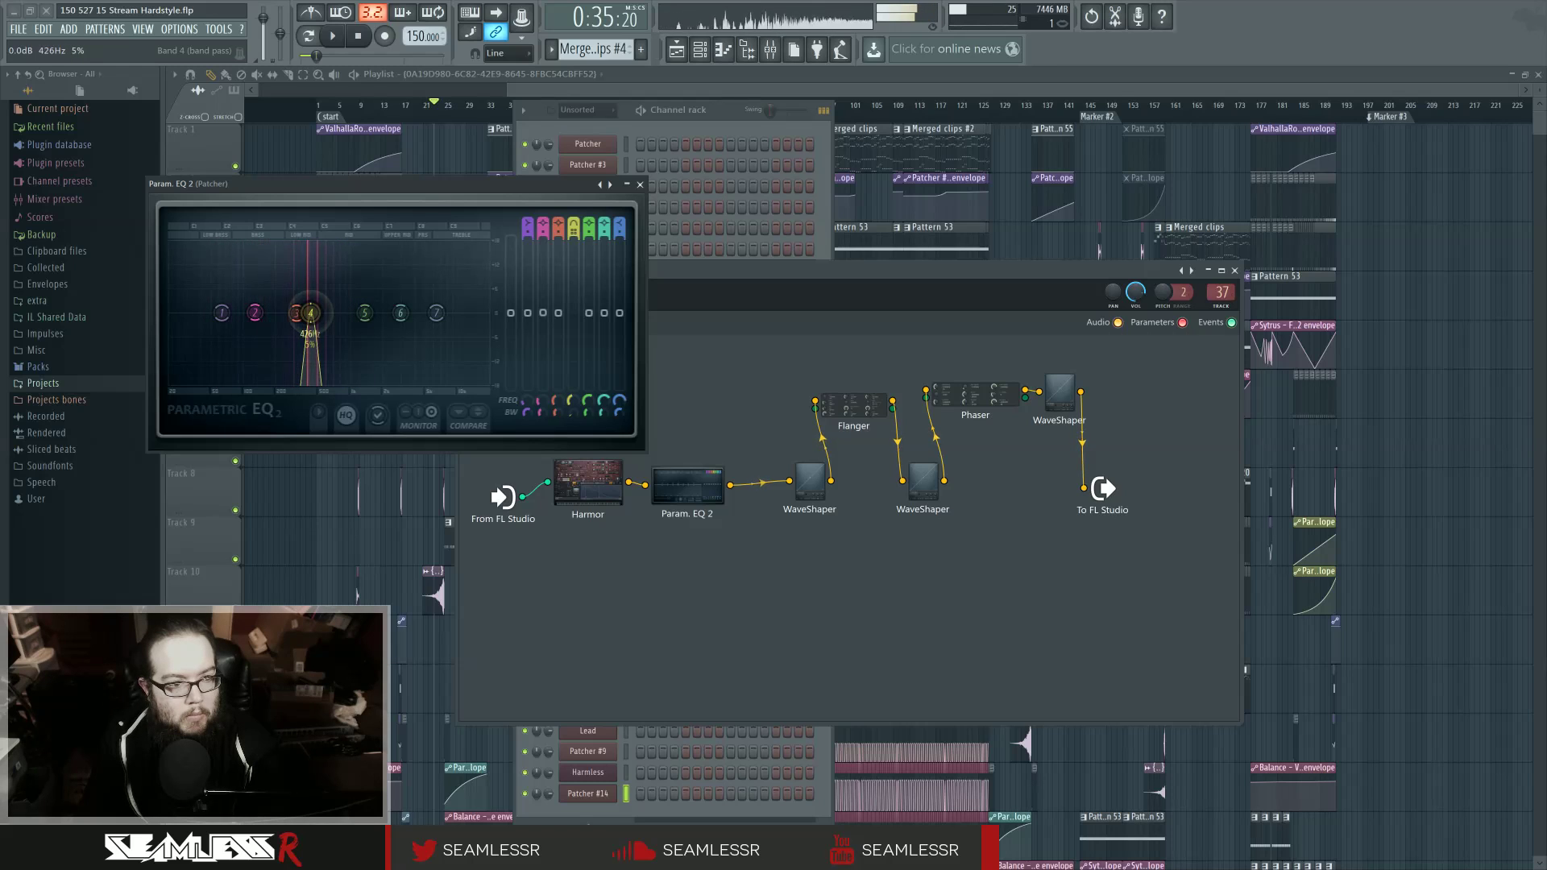
mouse_move(254, 313)
left_mouse_down()
mouse_move(211, 312)
mouse_move(311, 313)
mouse_move(284, 313)
left_mouse_up()
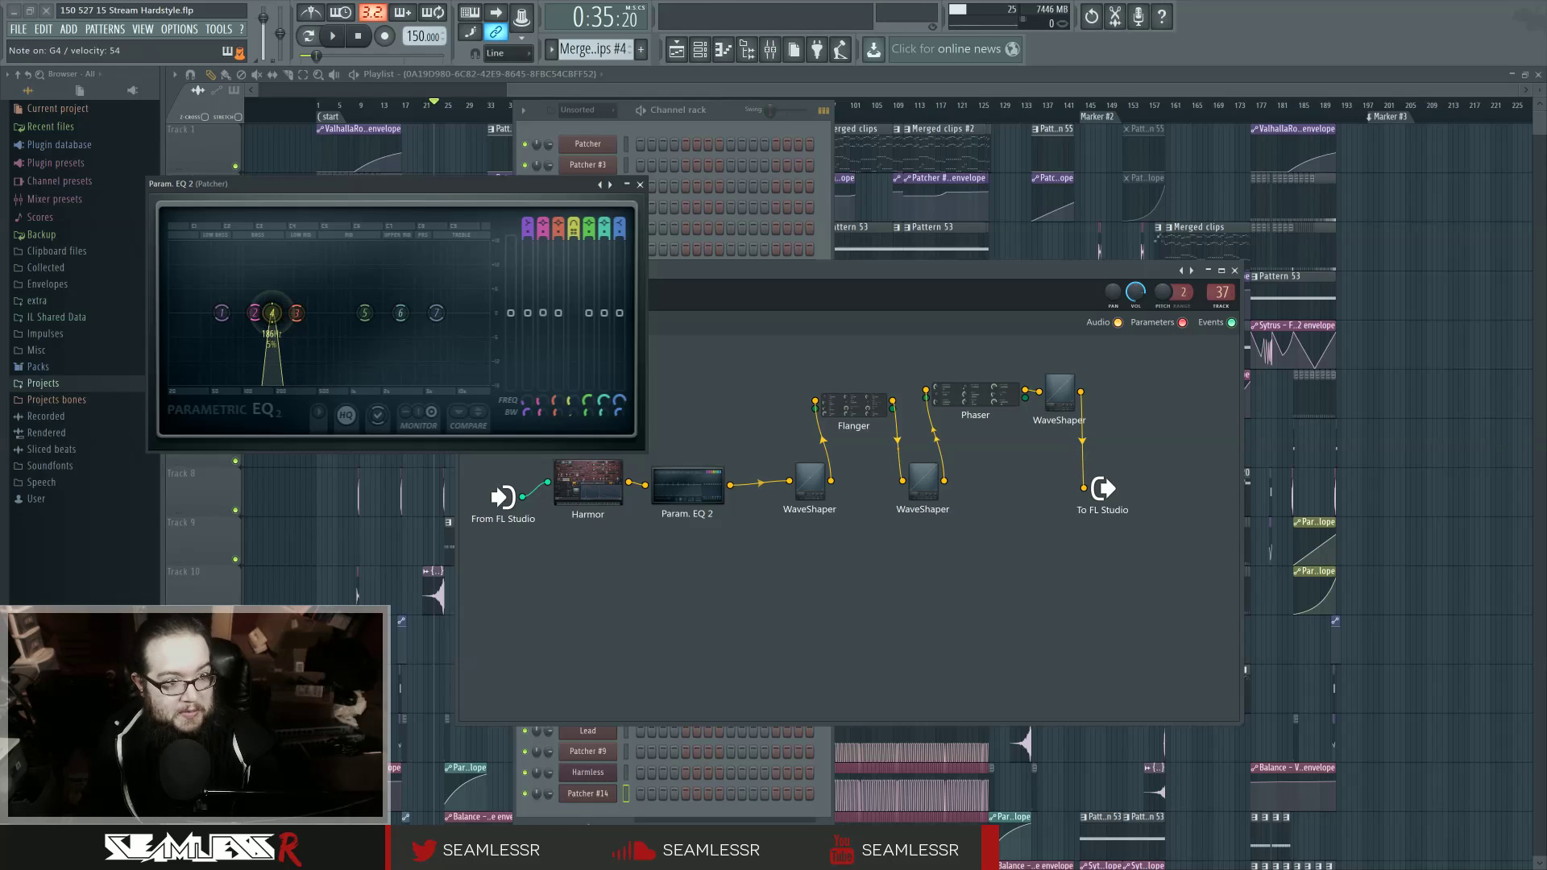
mouse_move(283, 313)
left_mouse_down()
mouse_move(331, 313)
mouse_move(270, 312)
left_mouse_up()
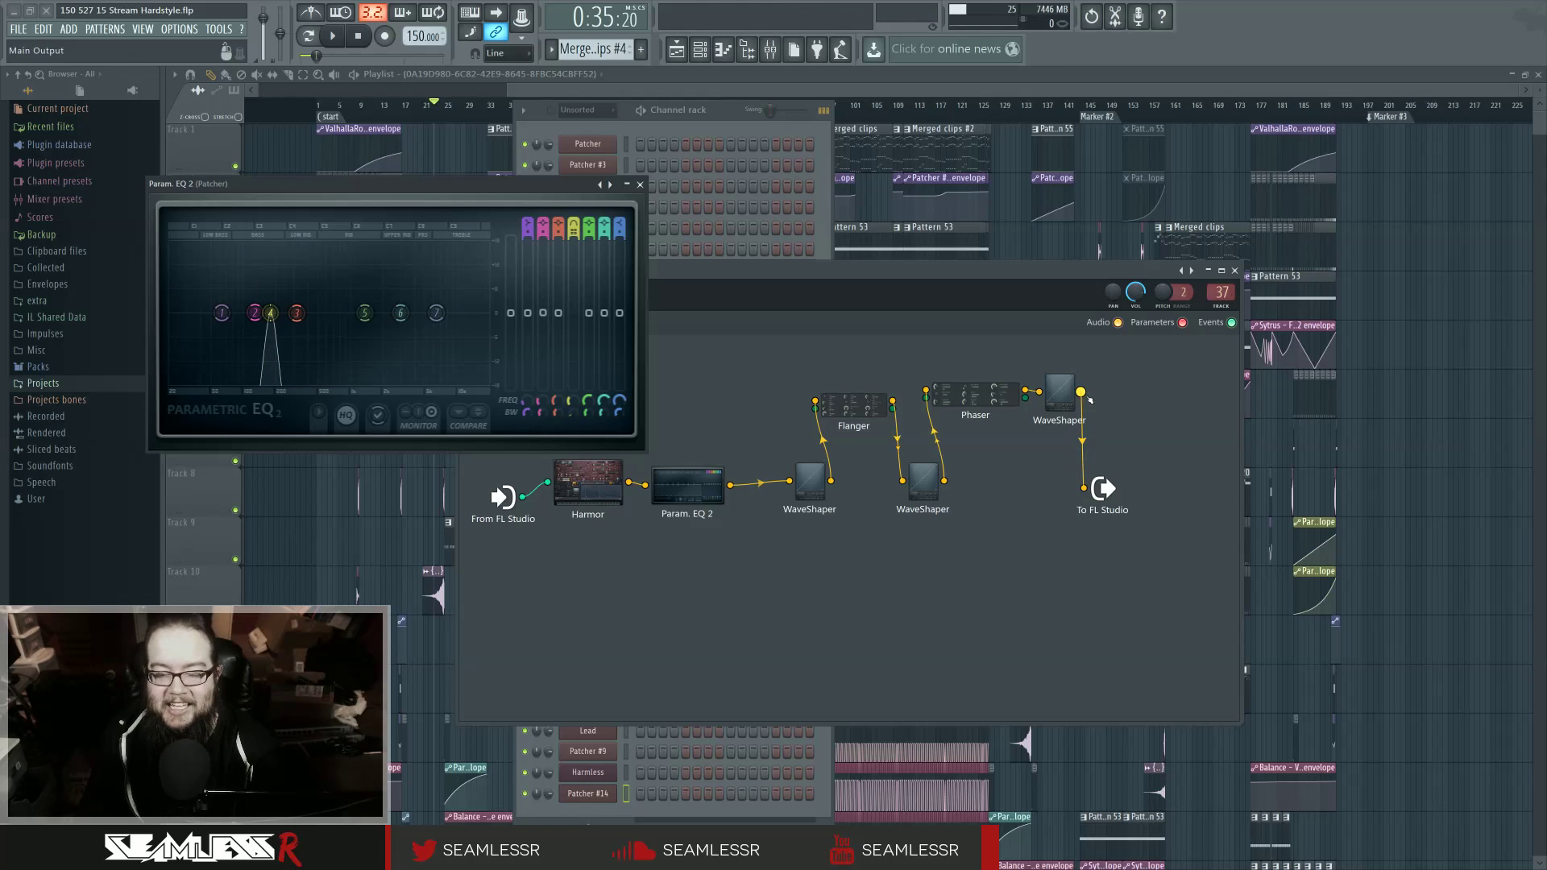
Step: Spread out the output module and the last WaveShaper to make room at the end of the chain
left_click_drag(1096, 482, 1130, 480)
left_click_drag(1062, 396, 1063, 415)
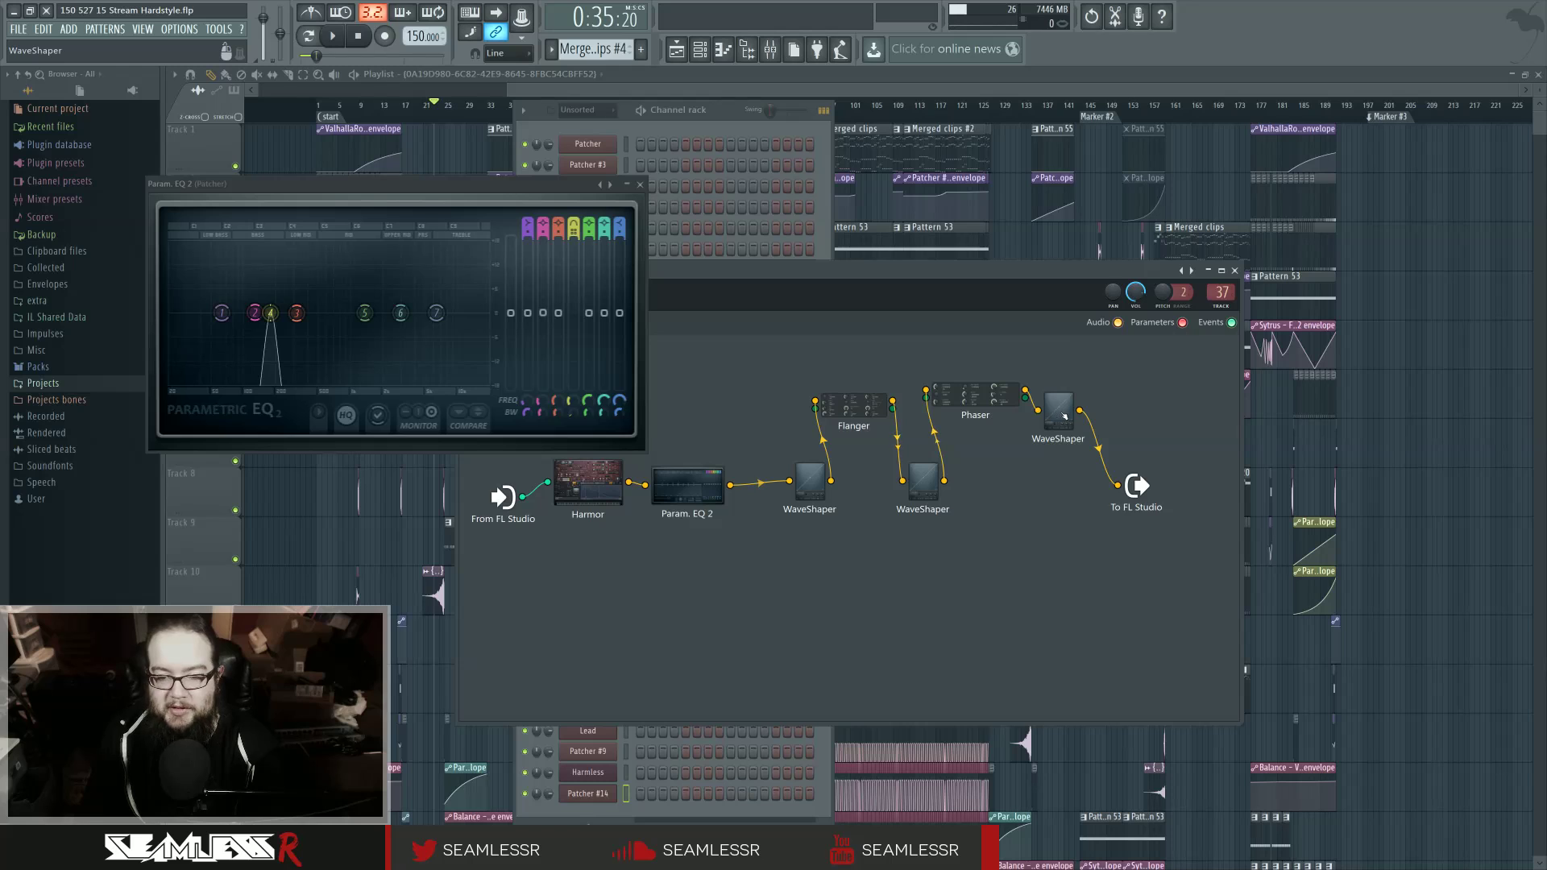
Step: Insert a Phaser before the output and set its feedback to about 0.87, min depth to 0.54 and max depth to 0.89
key("F8")
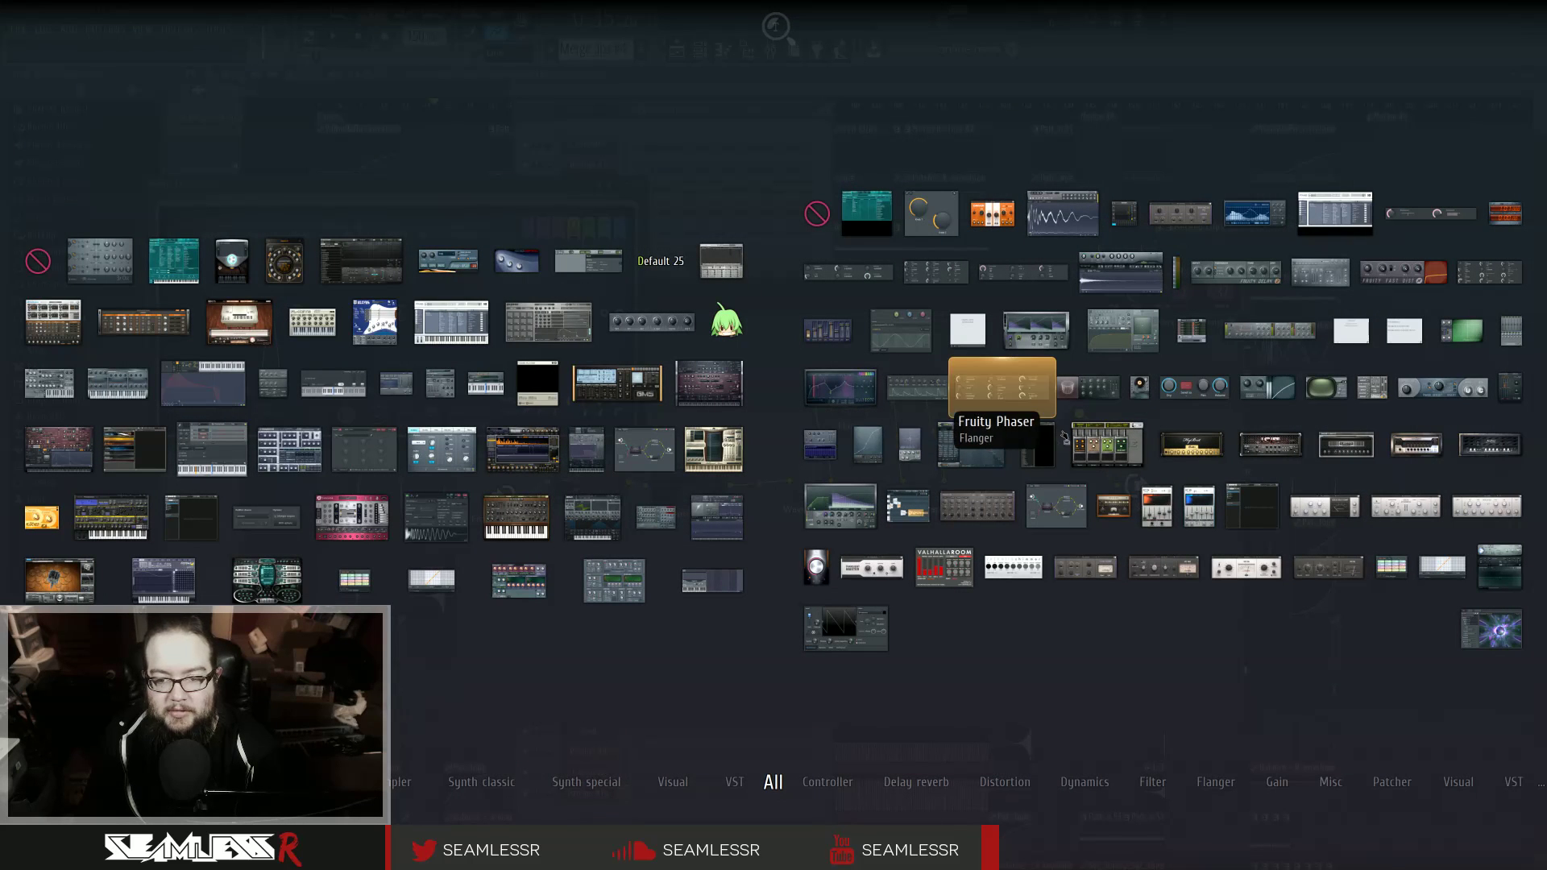
left_click_drag(1001, 388, 1128, 427)
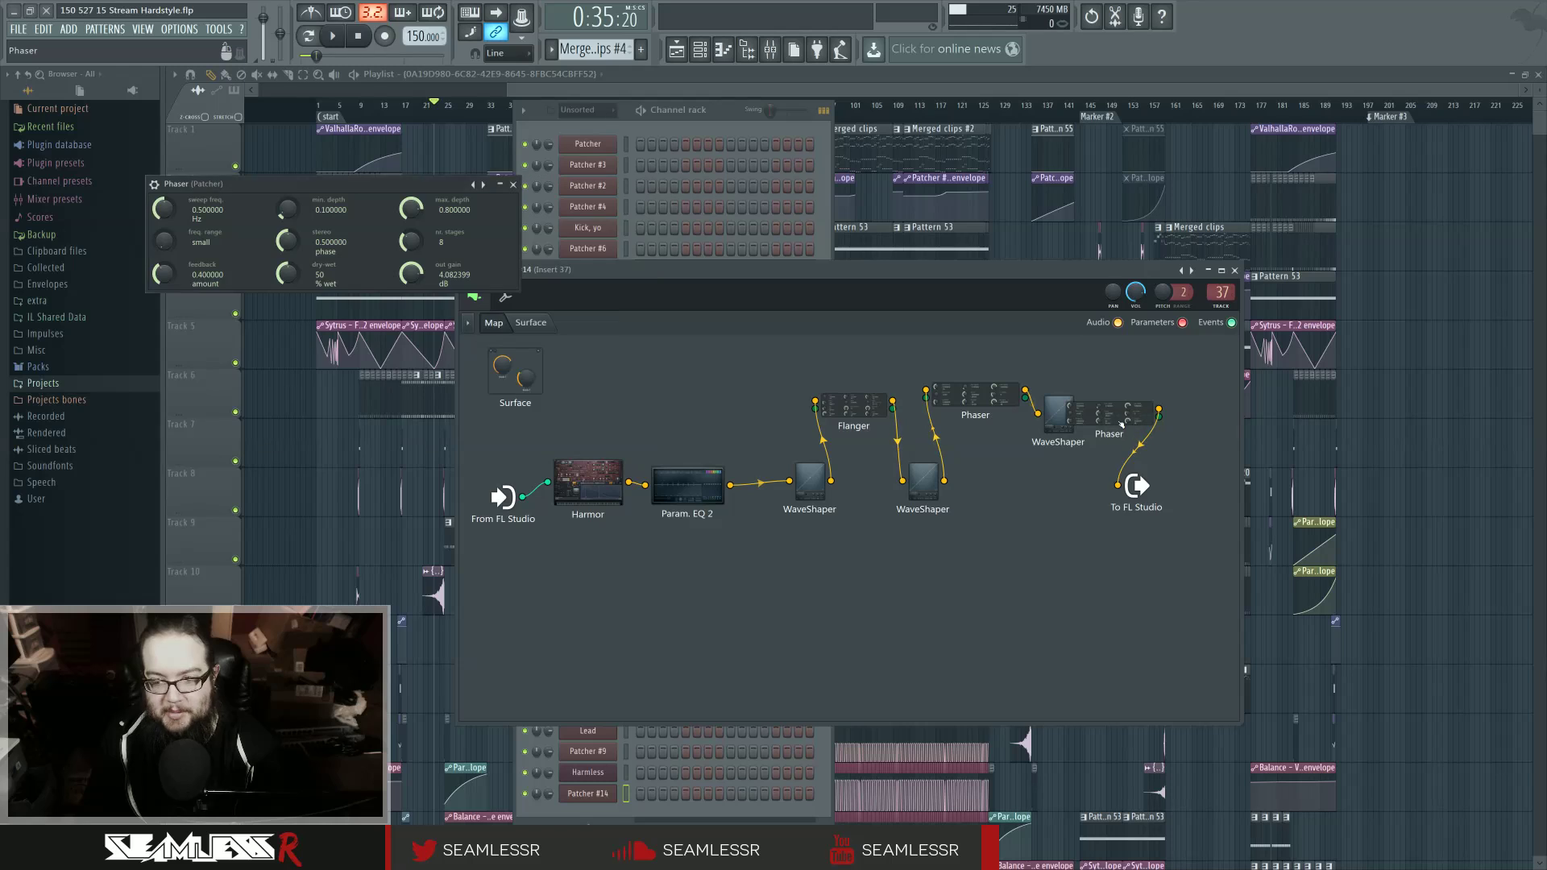
left_click_drag(339, 185, 526, 346)
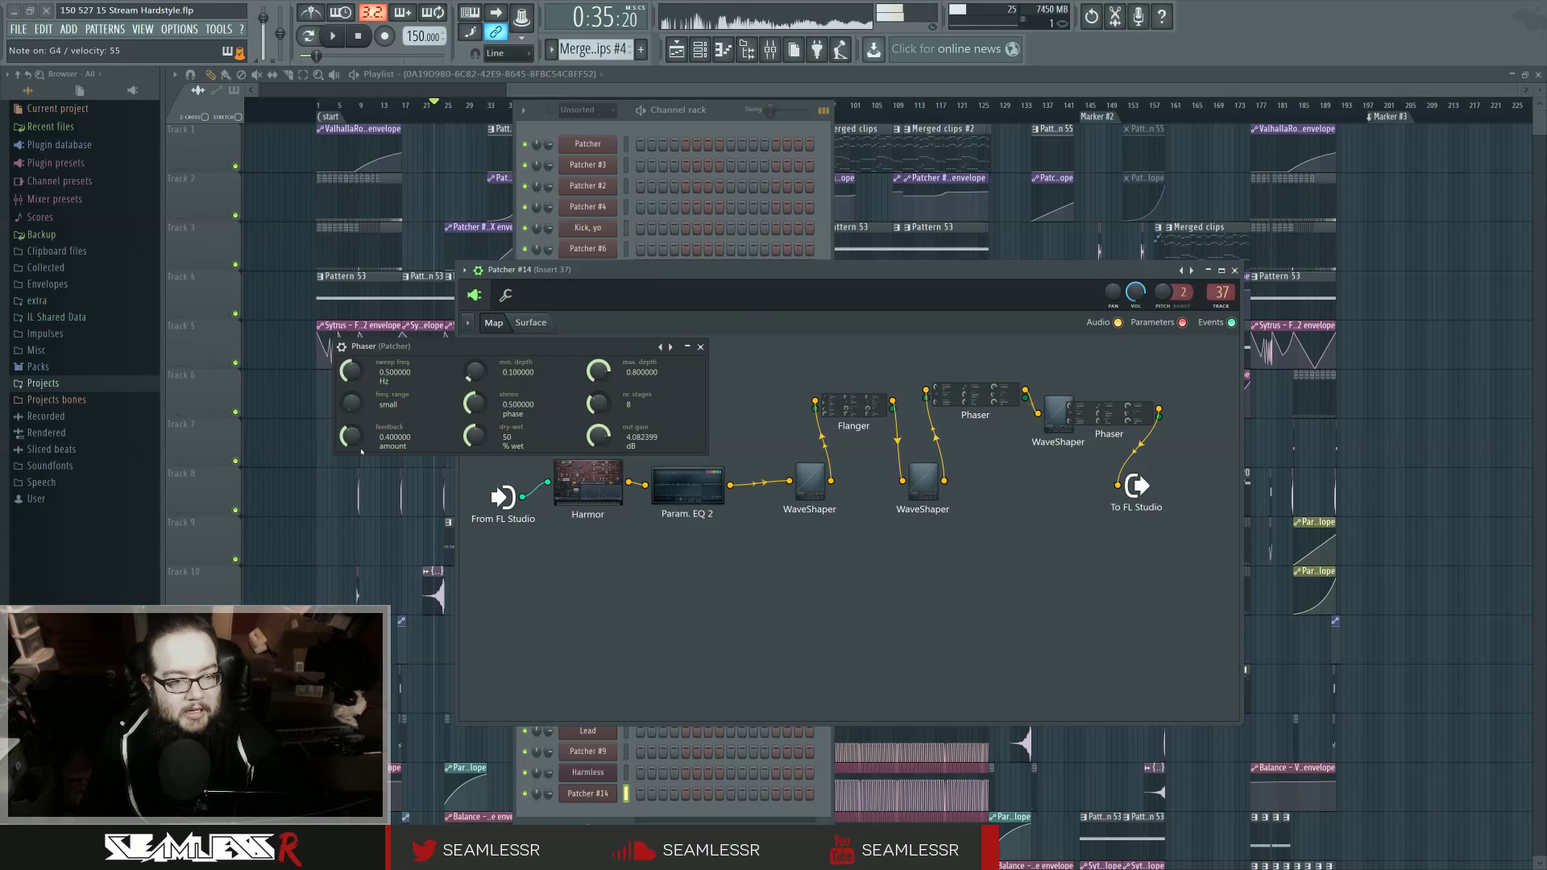
left_click_drag(351, 436, 352, 412)
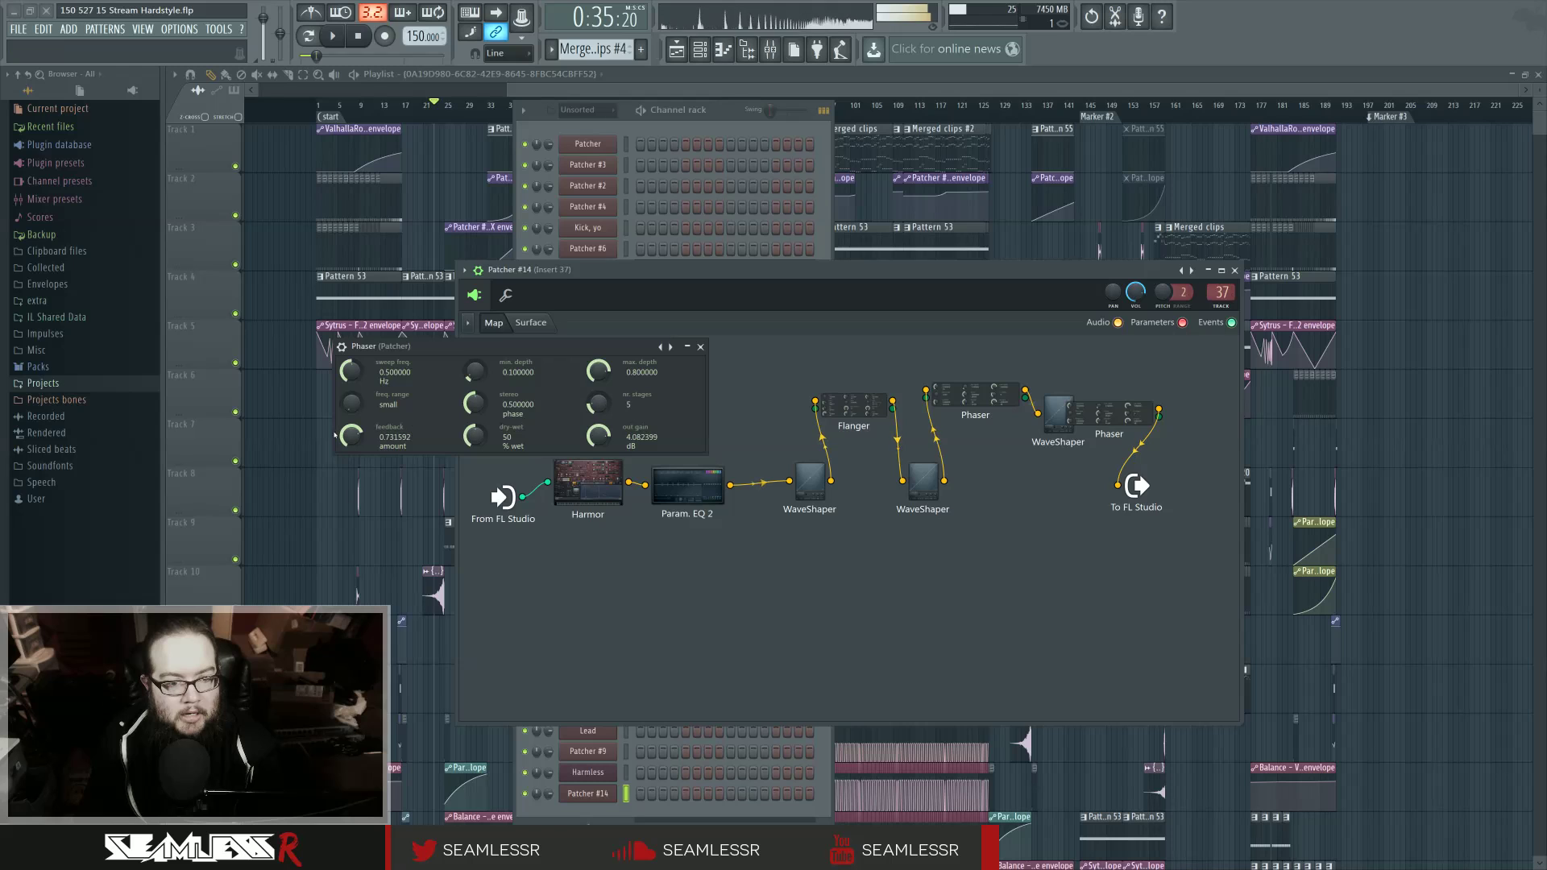
left_click_drag(335, 435, 375, 412)
left_click_drag(460, 378, 474, 367)
left_click_drag(598, 372, 598, 355)
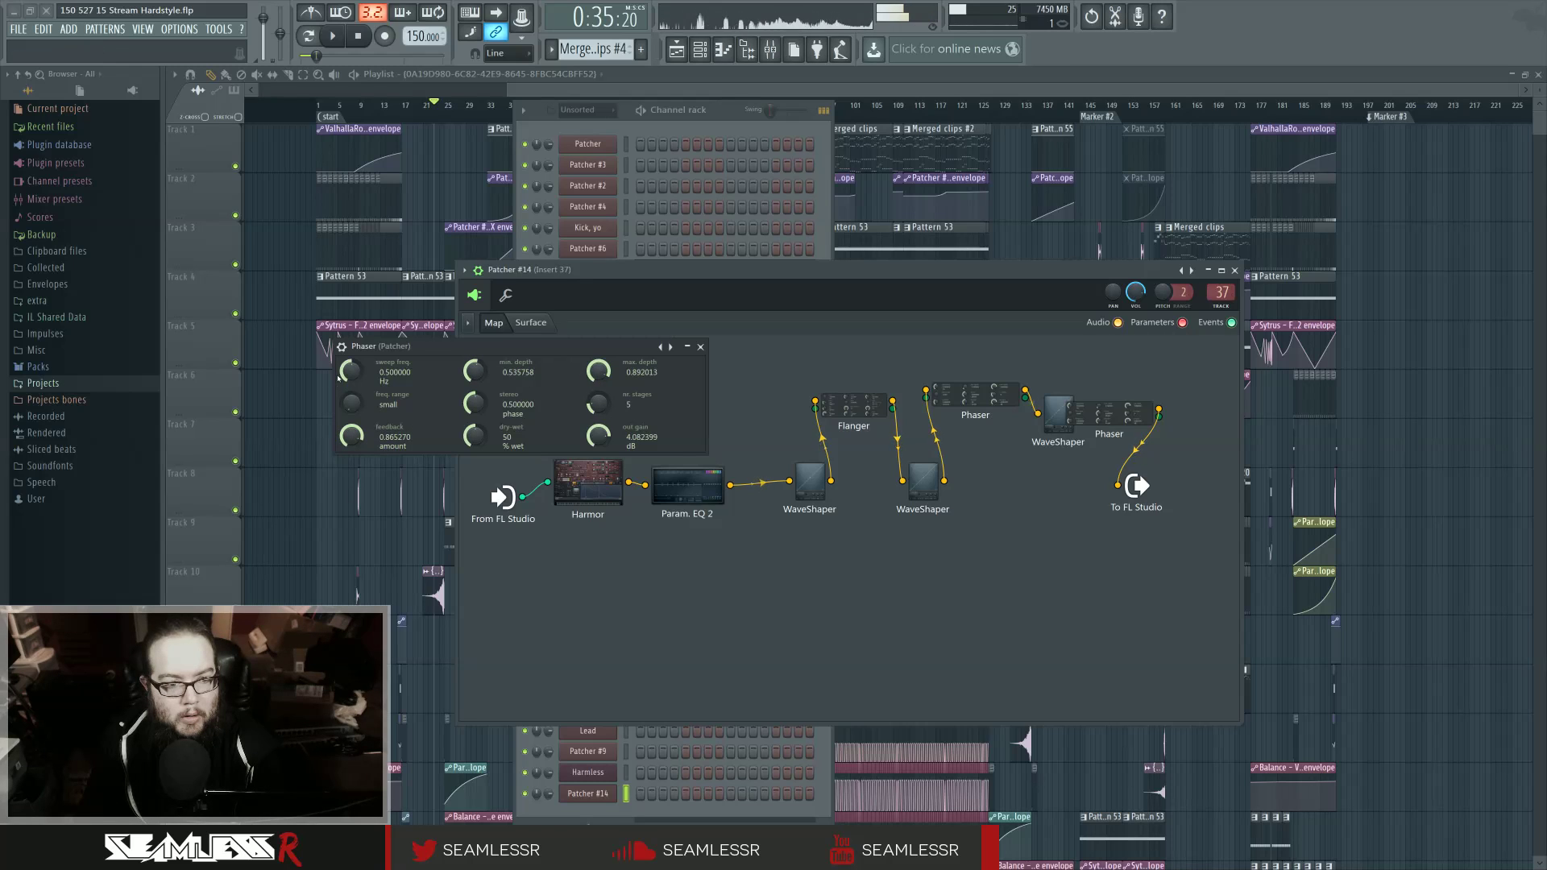
Step: Set the new Phaser's sweep frequency to about 0.146 Hz, its stereo phase to 0 and its stages to 11
left_click_drag(339, 377, 340, 399)
left_click_drag(474, 403, 475, 419)
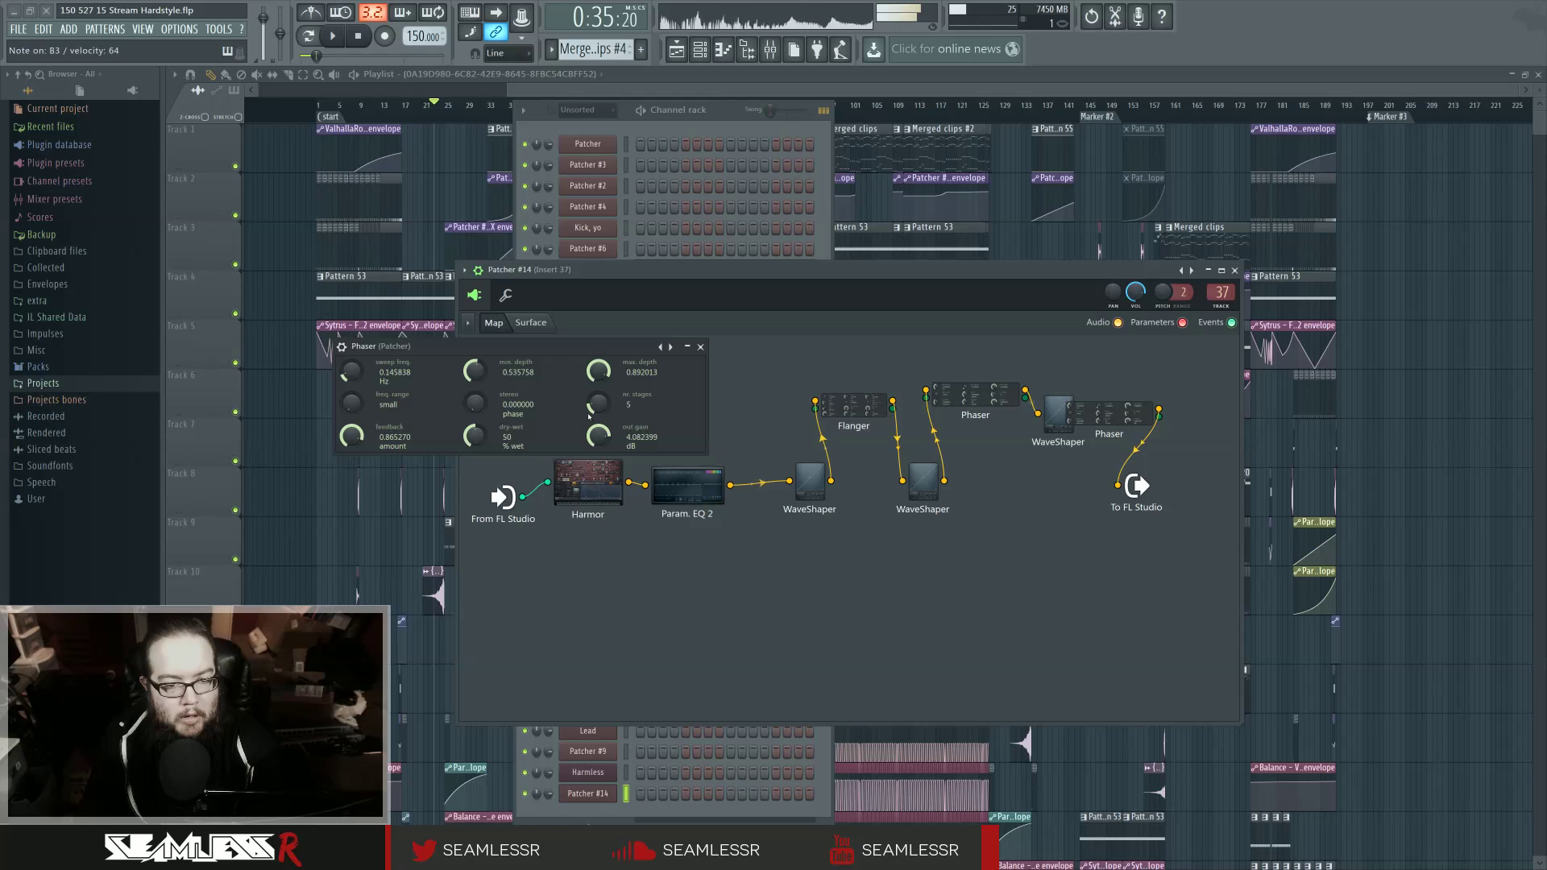
left_click_drag(599, 406, 599, 389)
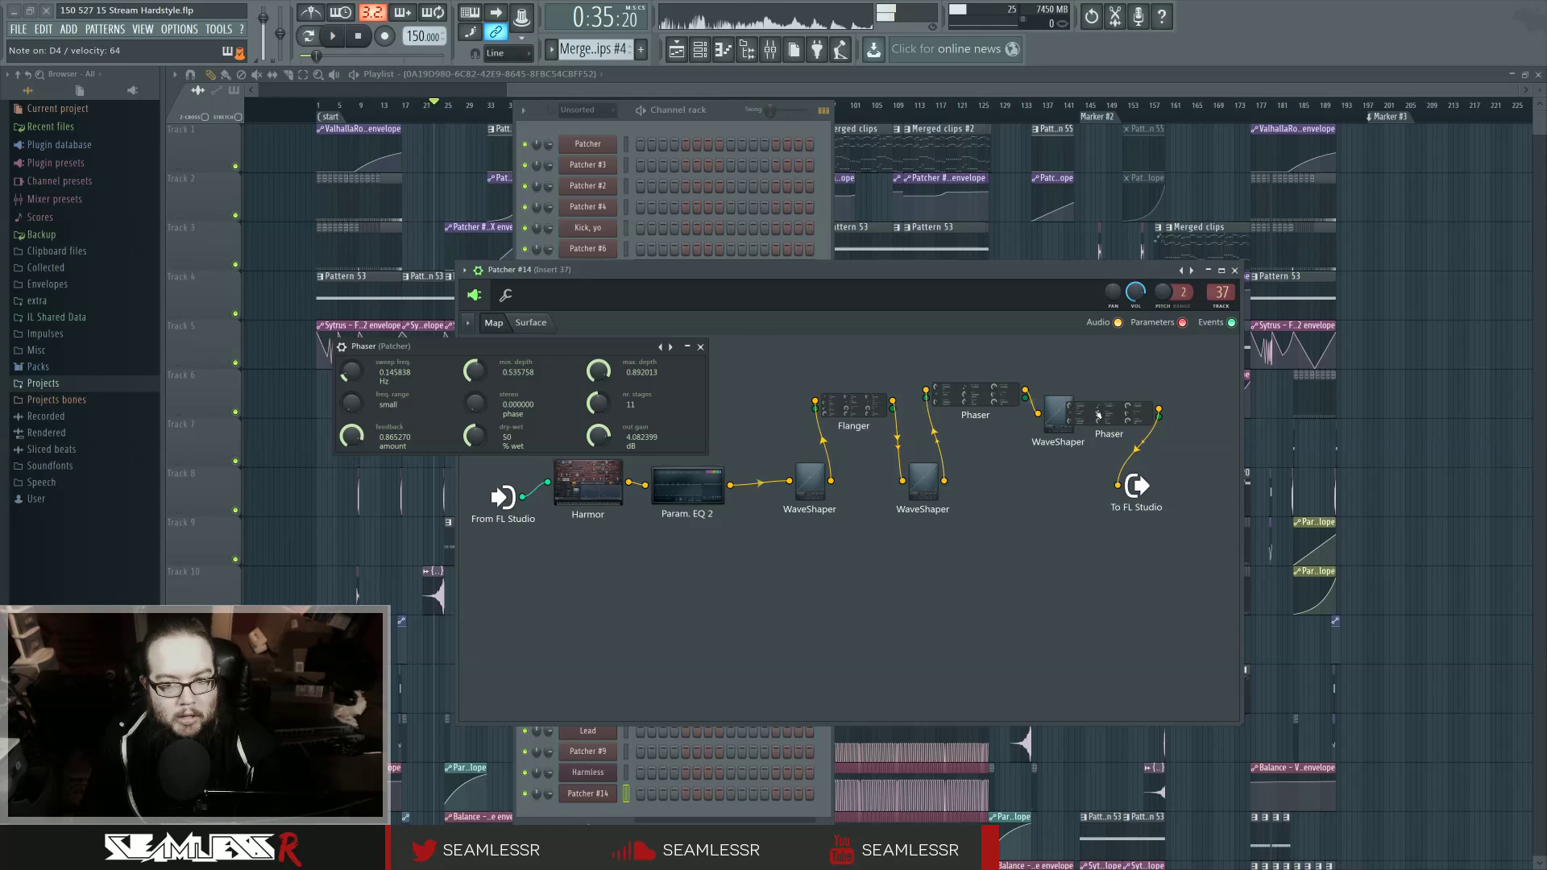
Step: Replace the second Phaser with a Flanger before the output, using 86 percent feed, 0 degrees phase, about 0.82 ms delay and 0.12 ms depth
right_click(1143, 410)
left_click(1189, 465)
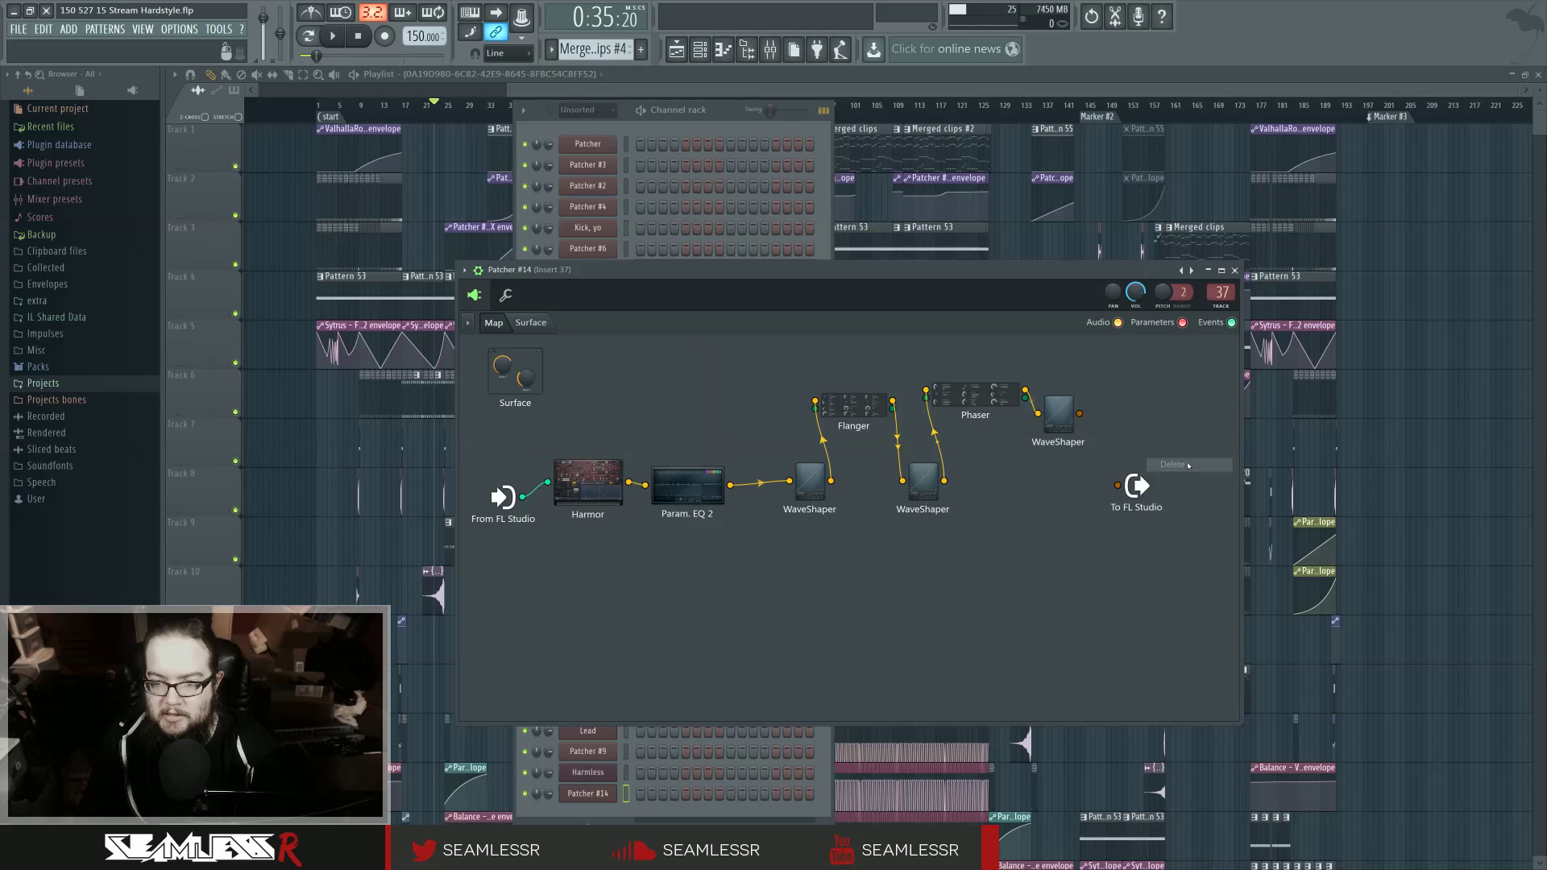
key("F8")
left_click_drag(1489, 272, 1118, 486)
left_click_drag(1110, 414, 1170, 411)
double_click(1169, 411)
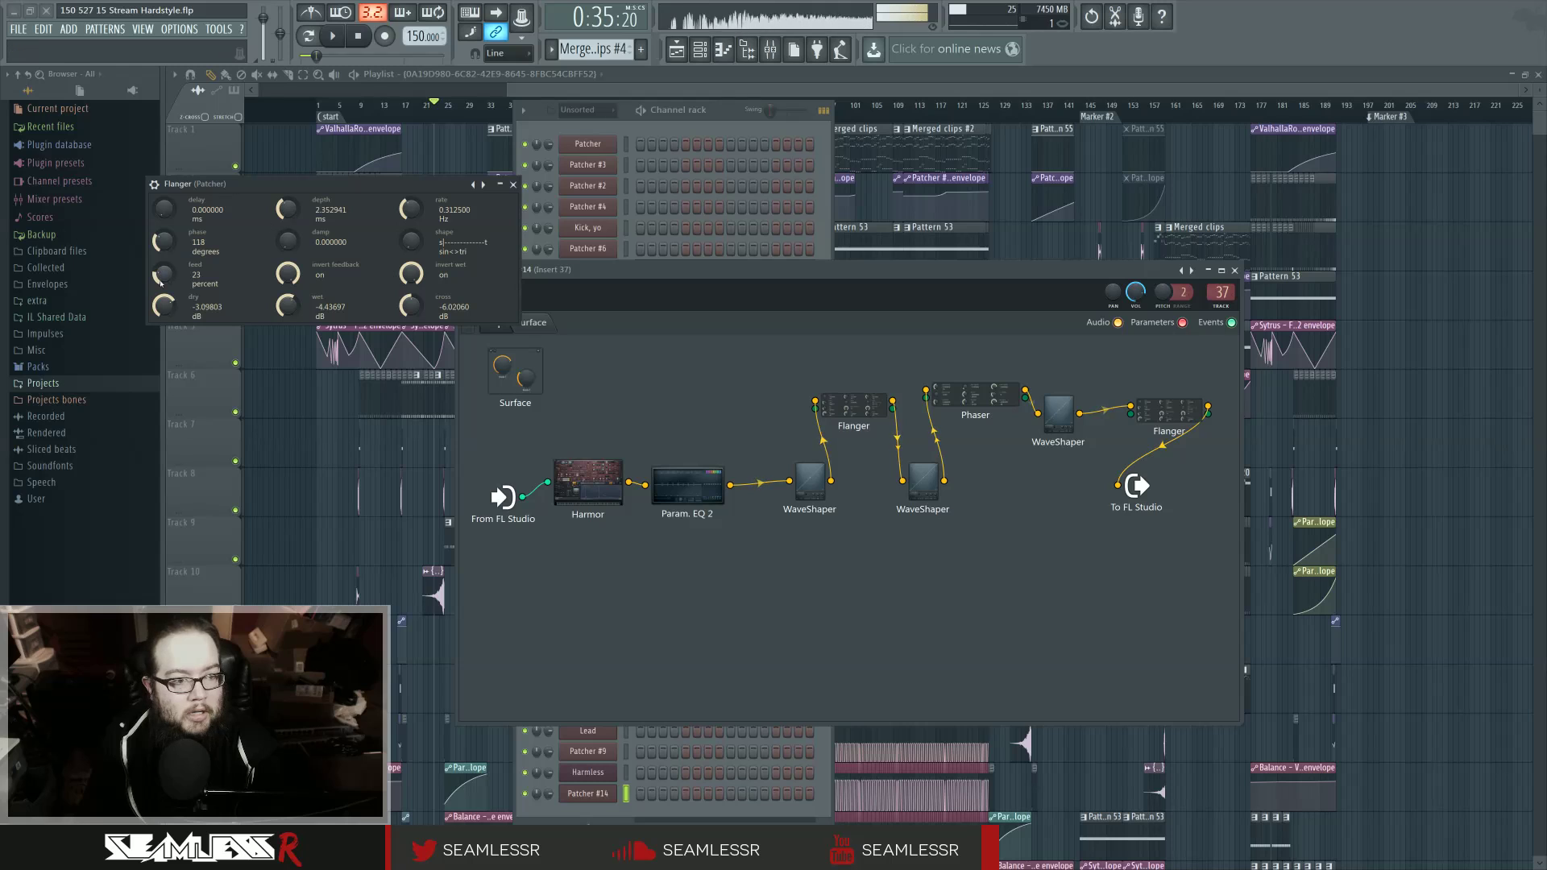
left_click_drag(163, 274, 163, 251)
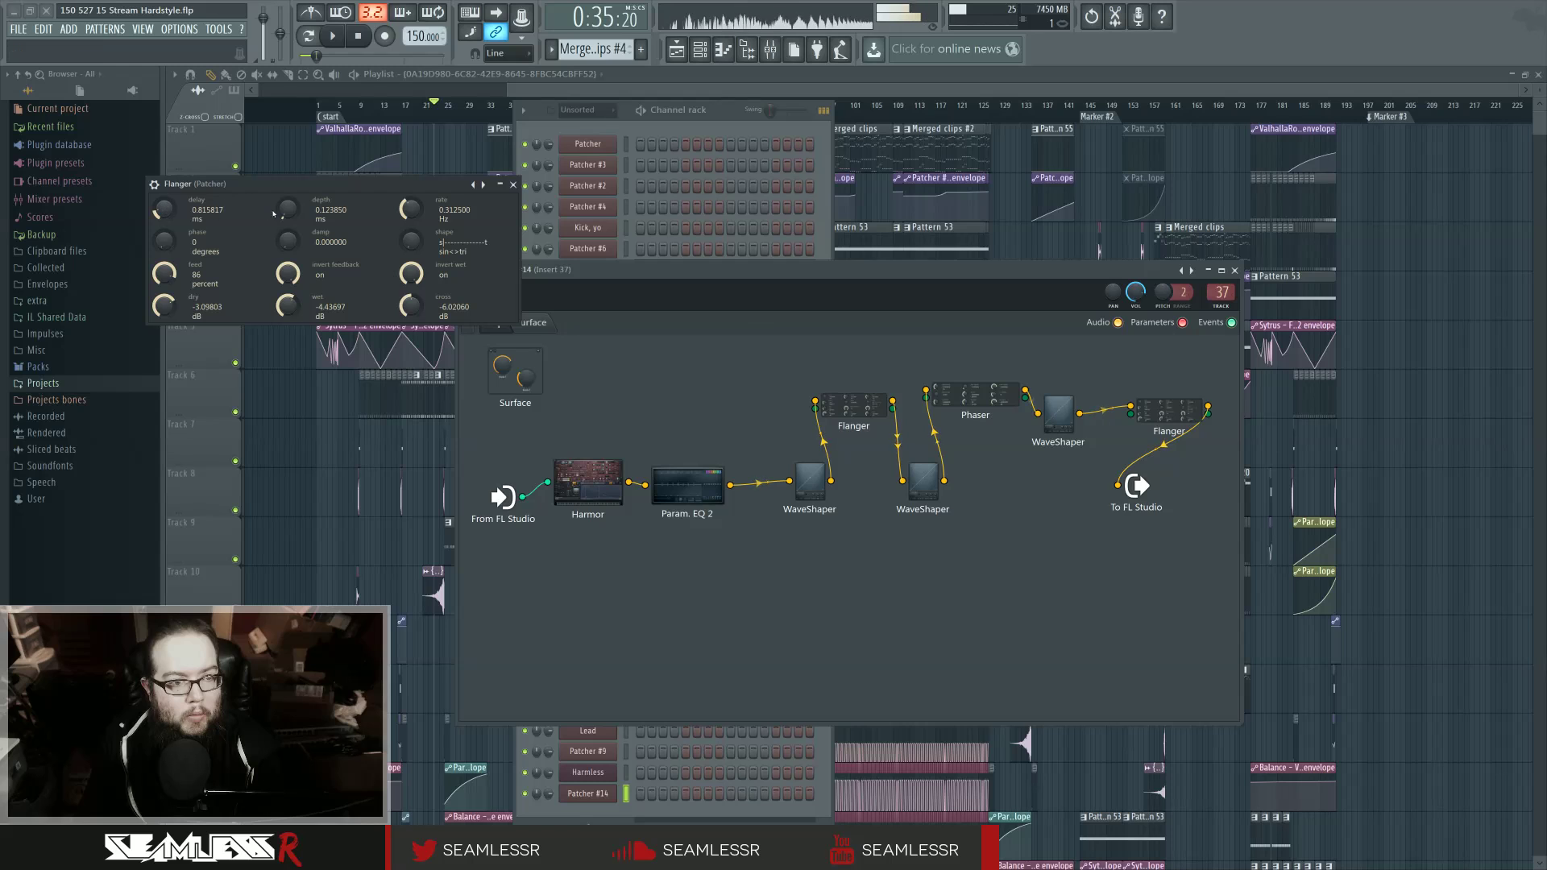
Step: Move the EQ's band 4 filter up into the low mids
double_click(688, 486)
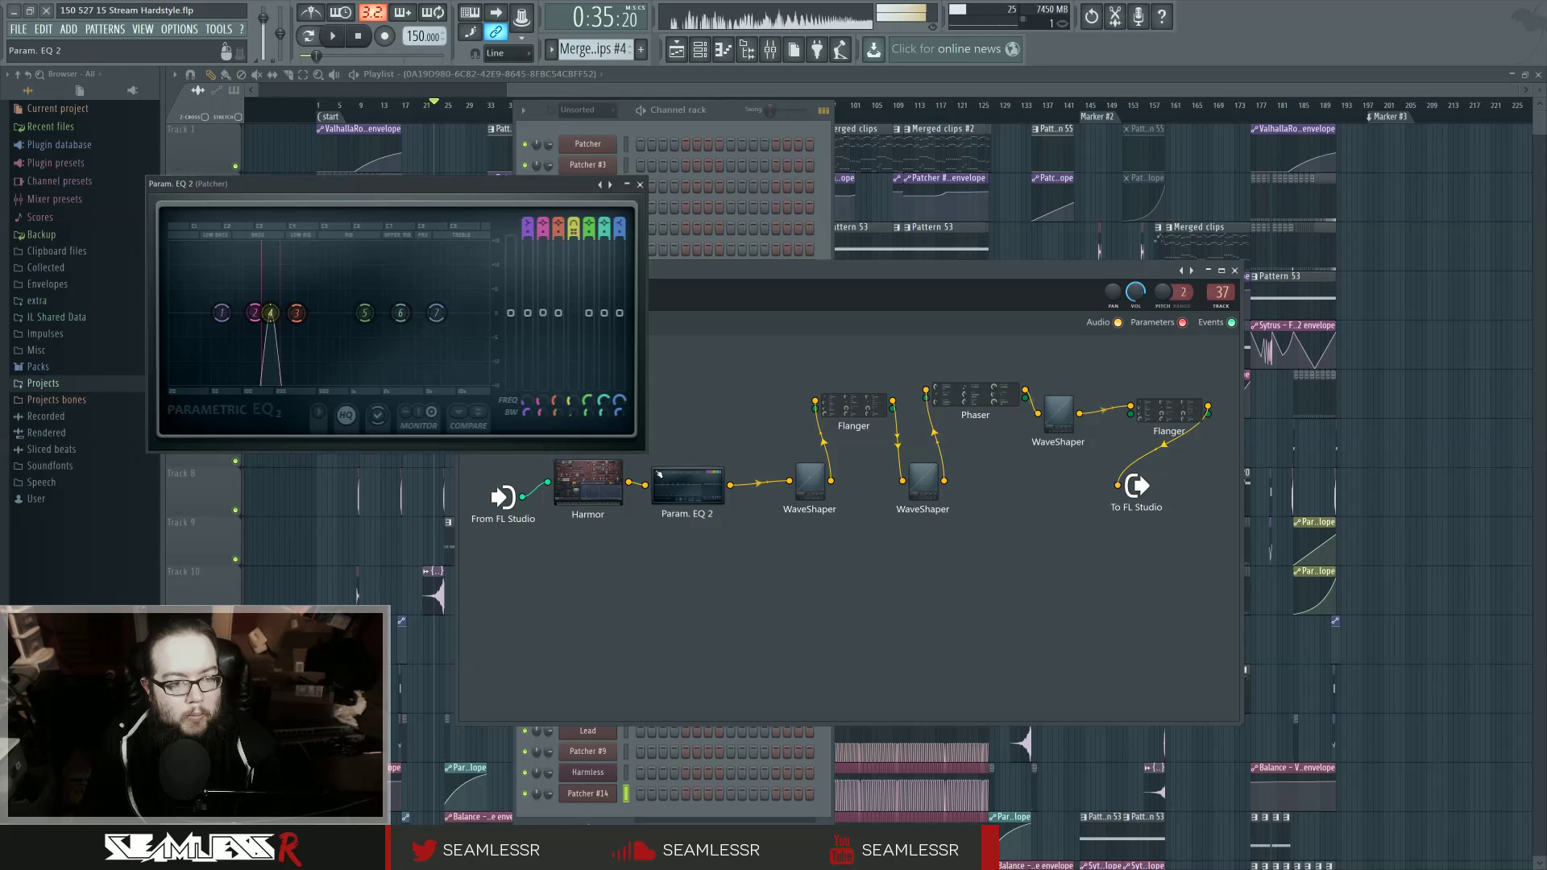
mouse_move(328, 313)
left_mouse_down()
mouse_move(259, 313)
mouse_move(339, 313)
mouse_move(292, 313)
mouse_move(330, 312)
mouse_move(318, 313)
left_mouse_up()
Step: Delete the last Flanger and reconnect the final WaveShaper to the output
right_click(1169, 412)
left_click(1196, 467)
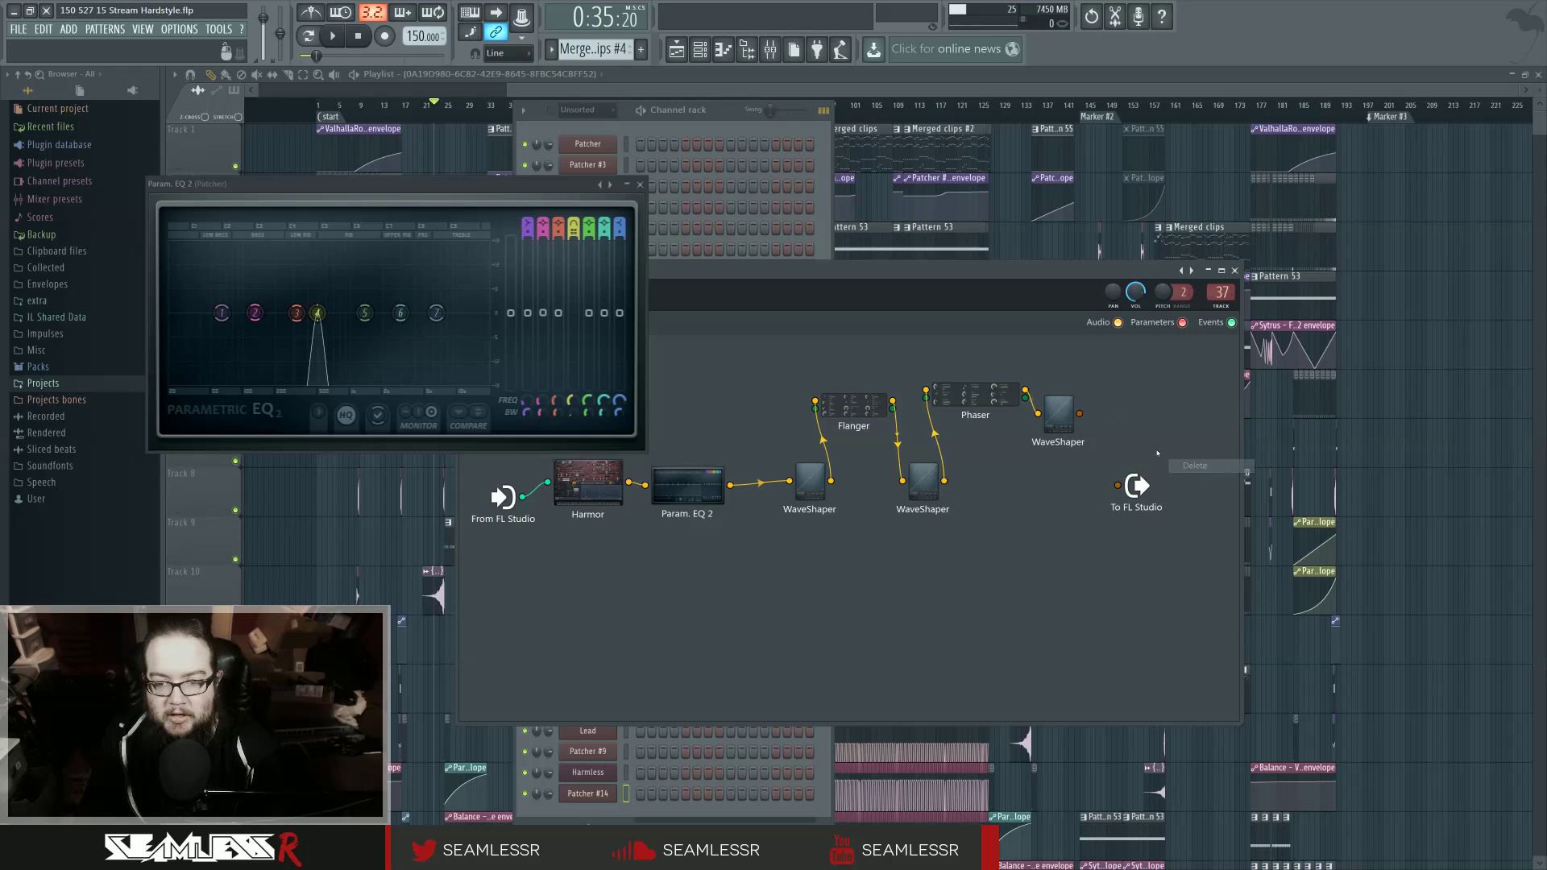
left_click_drag(1080, 414, 1117, 484)
Step: Insert a Reeverb 2 between the last WaveShaper and the output
key("F8")
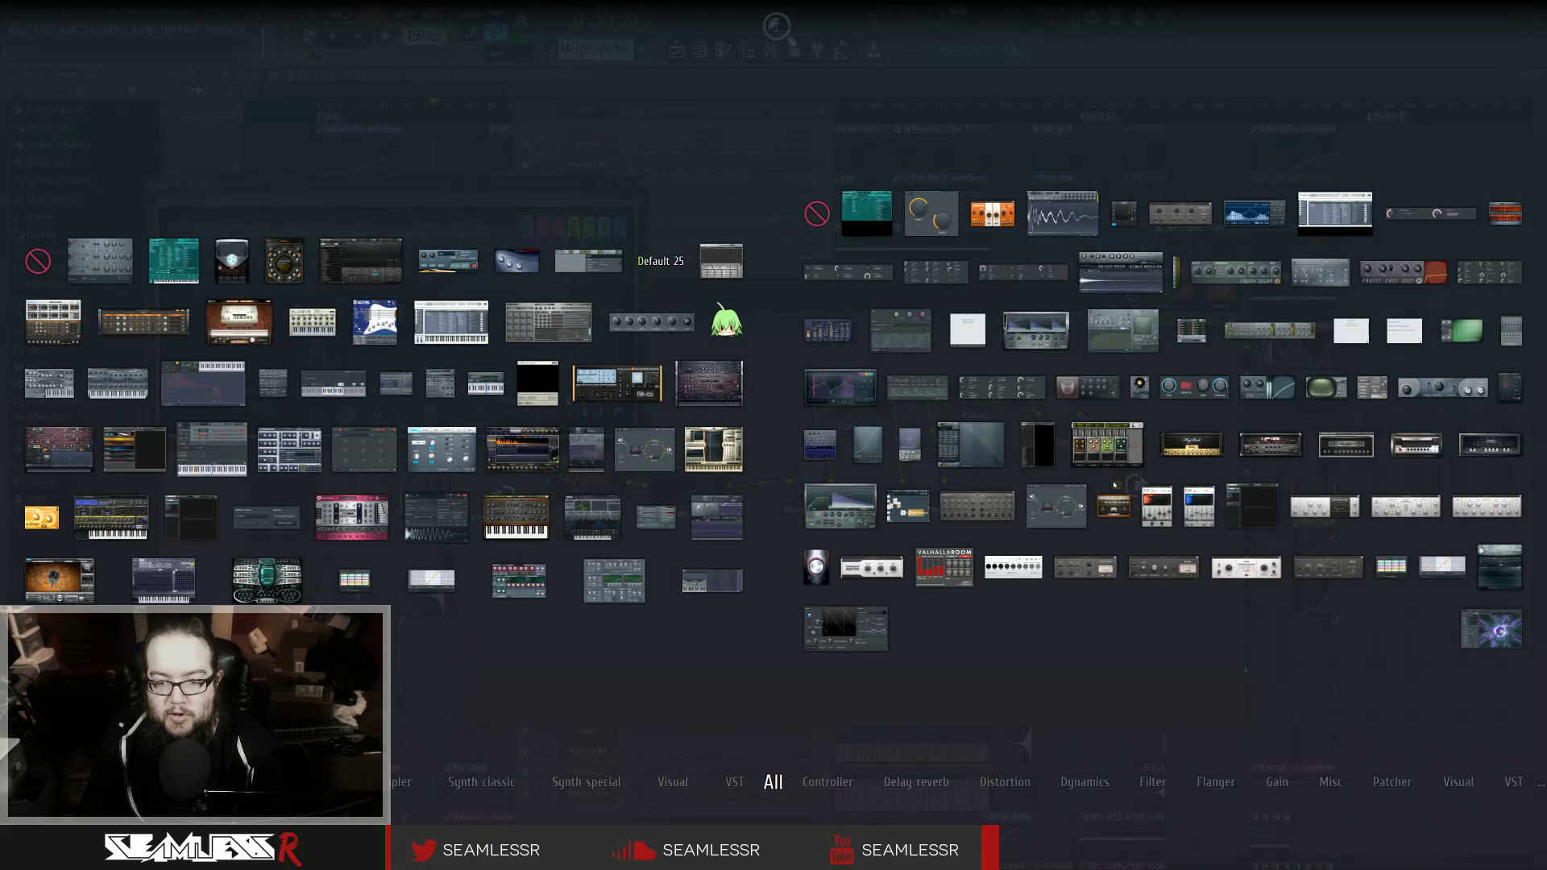
mouse_move(1102, 387)
left_mouse_down()
mouse_move(1161, 407)
mouse_move(1112, 415)
left_mouse_up()
left_click(1115, 425)
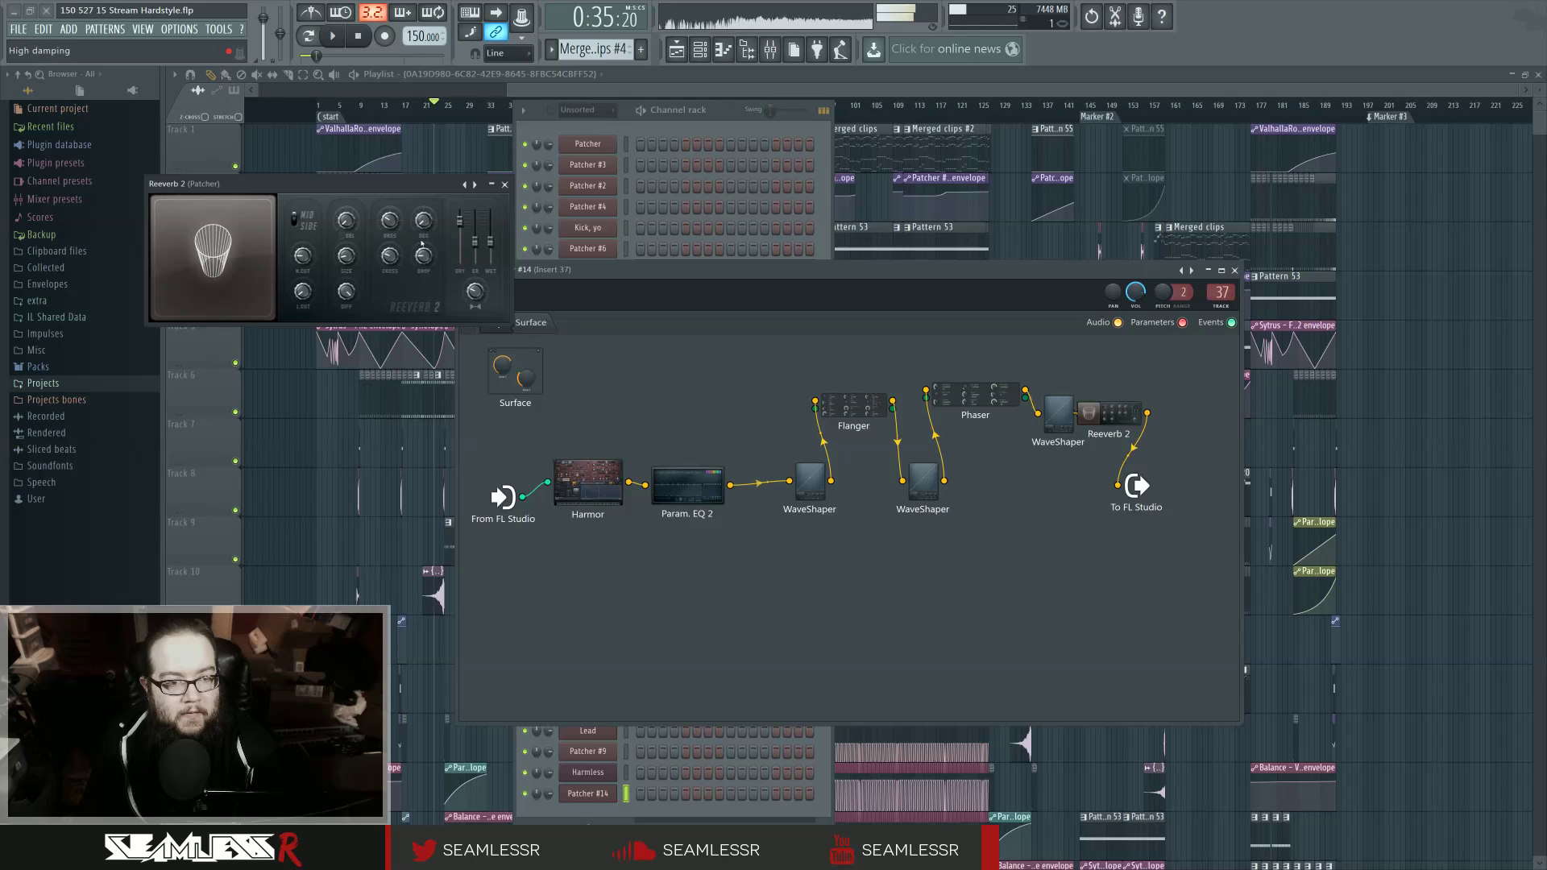
Step: Insert Maximus between Reeverb 2 and the output, and show its frequency bands with the low band selected
key("F8")
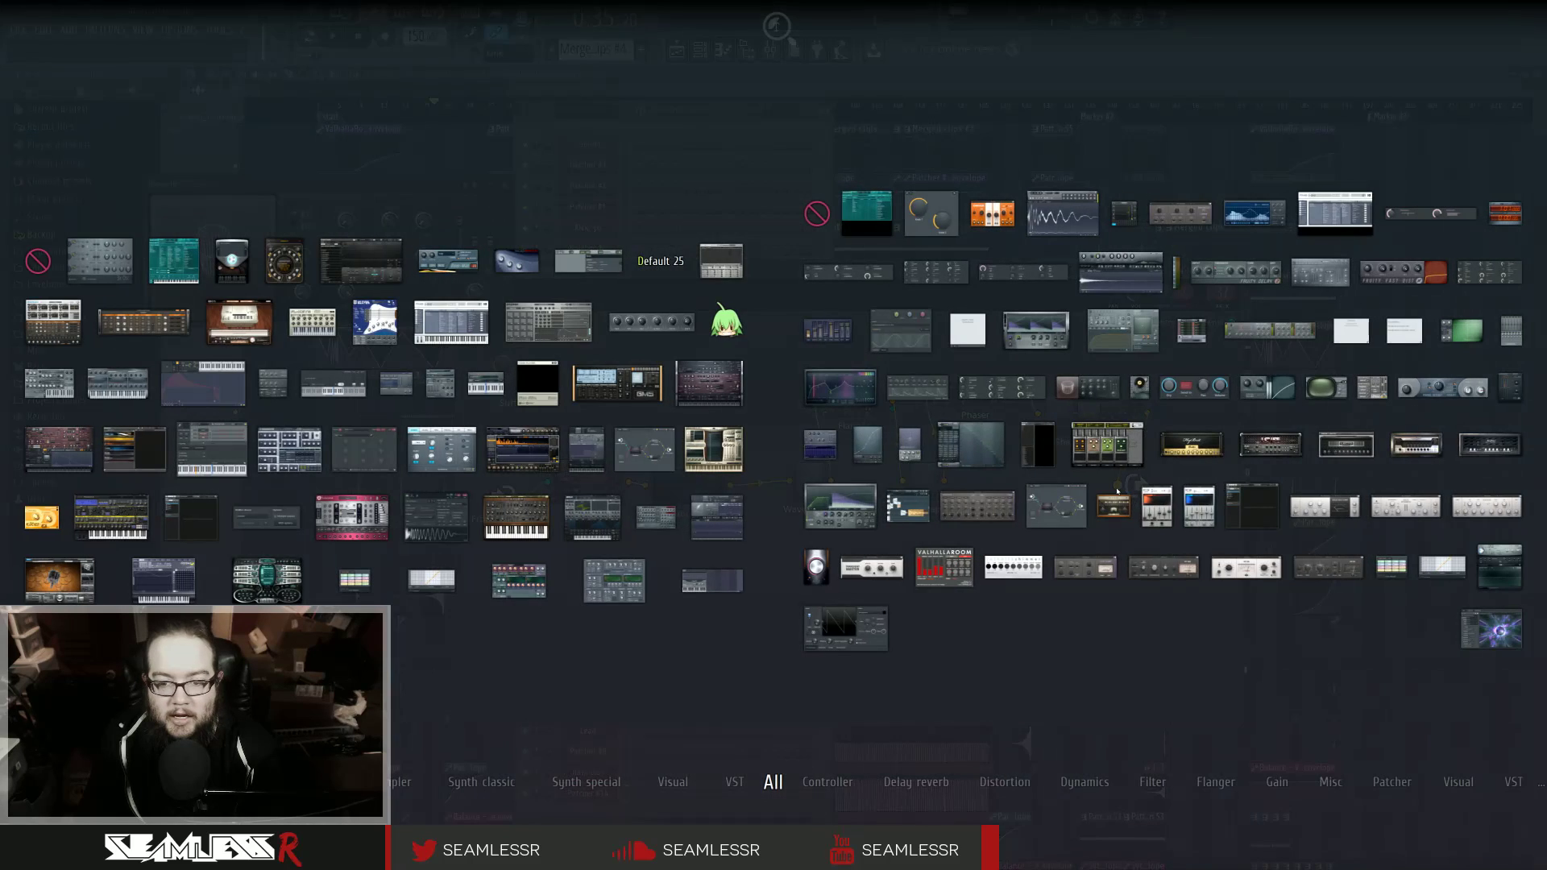
left_click_drag(840, 510, 1137, 498)
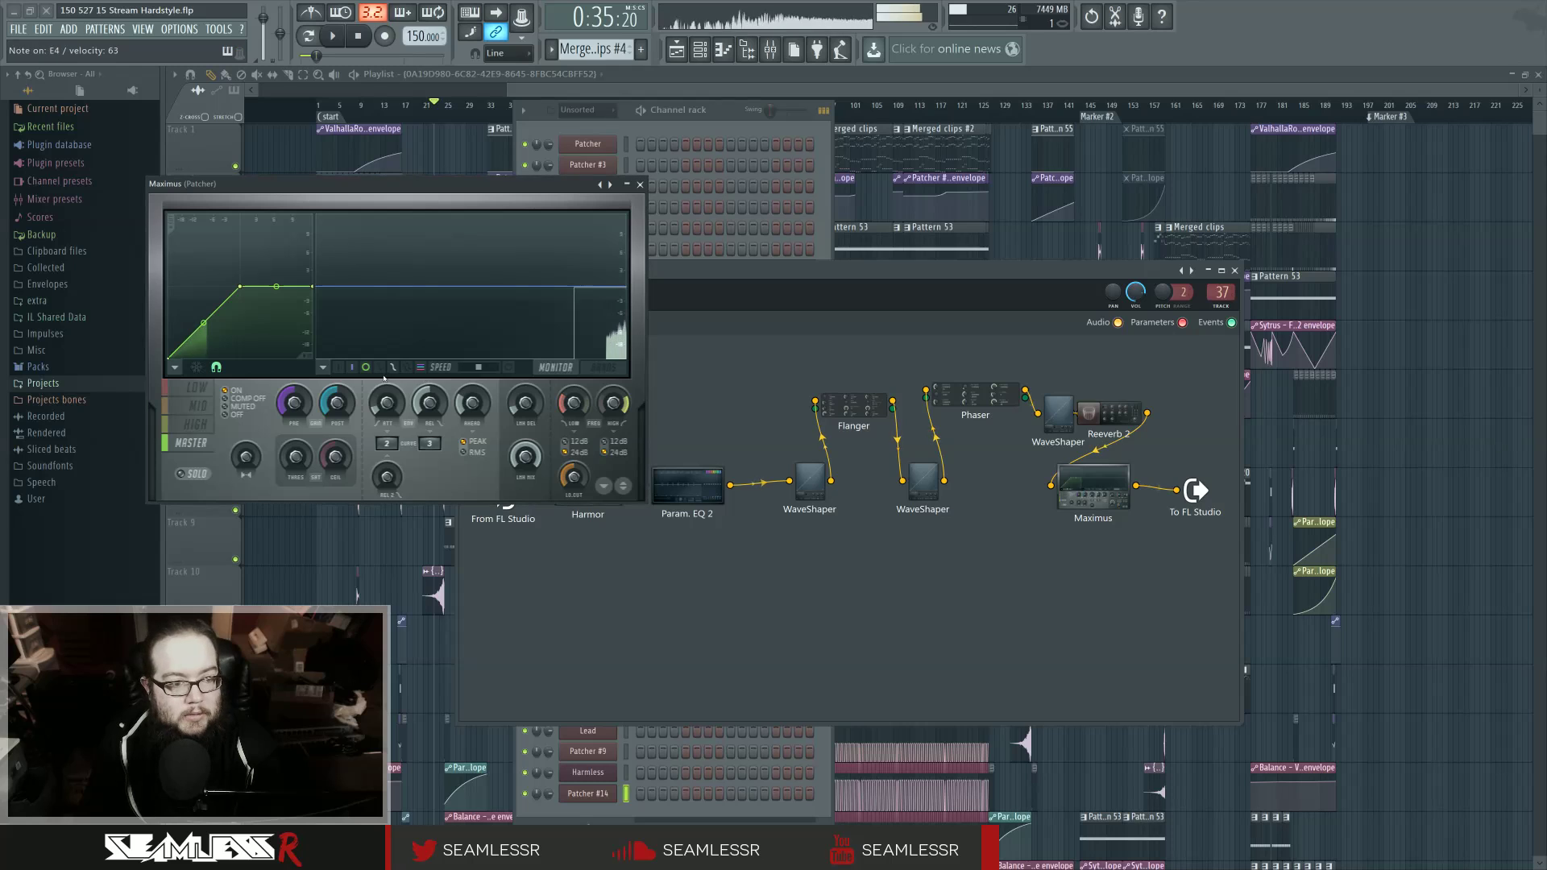
left_click(199, 390)
left_click(611, 368)
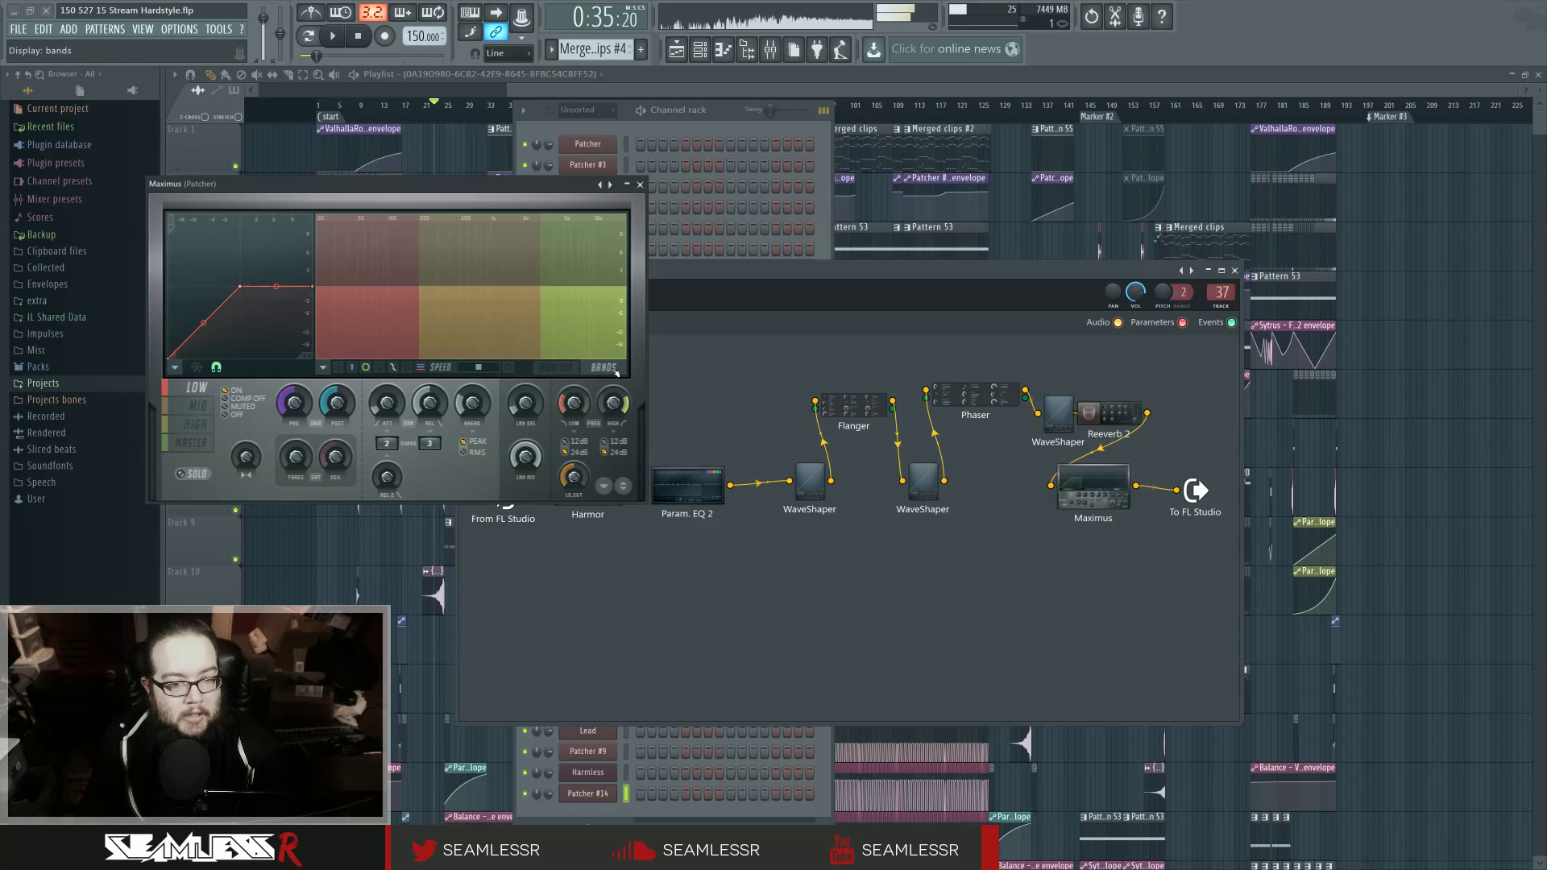
left_click(505, 369)
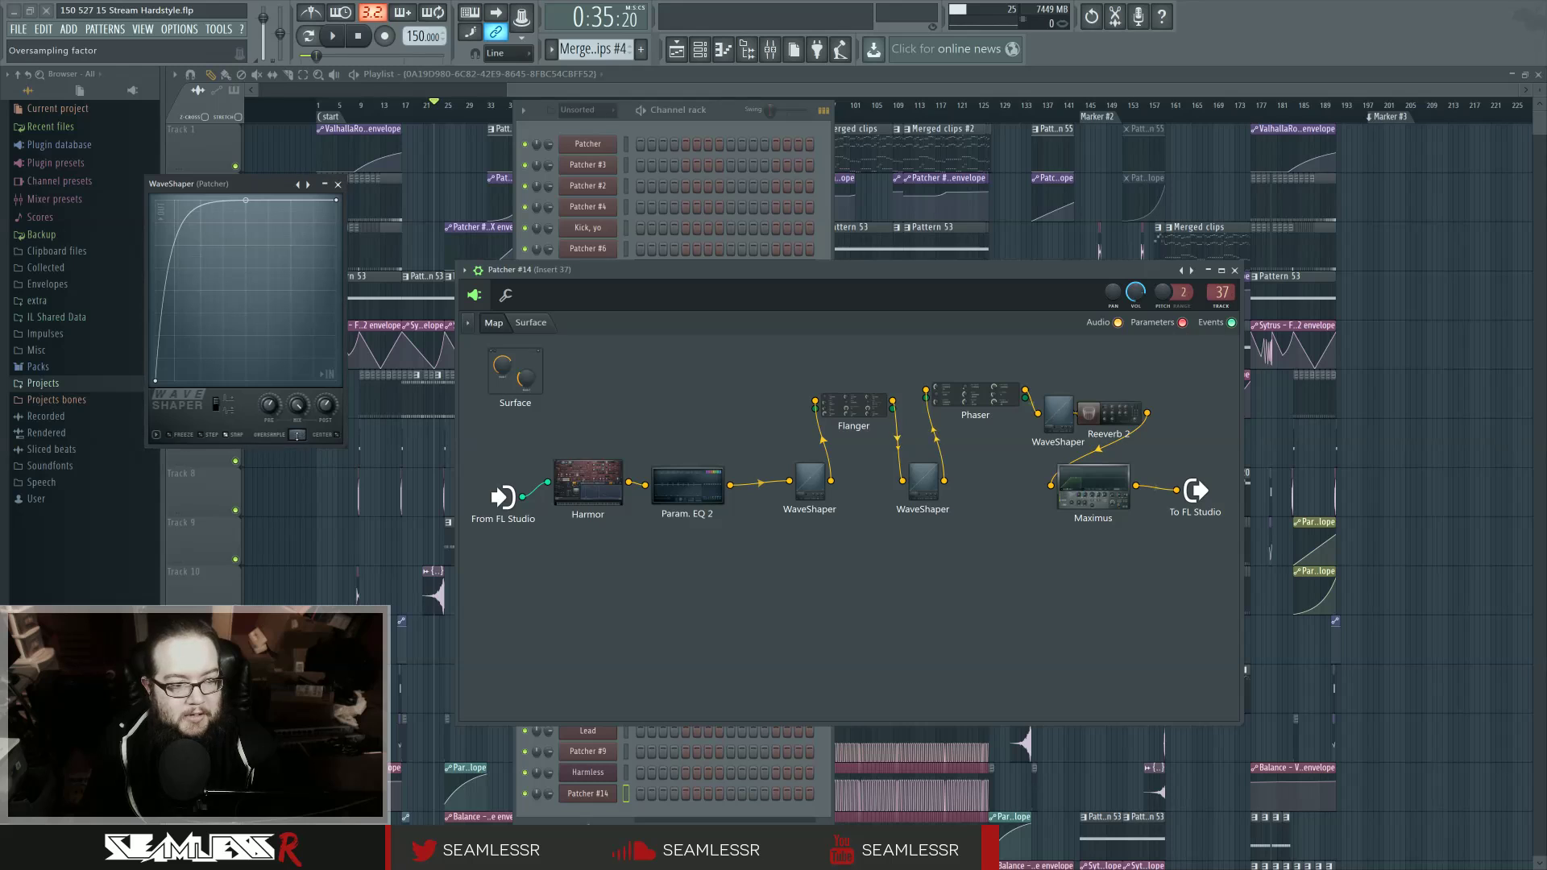
Step: Raise the oversampling of the second and third WaveShapers, setting the third to 16x
double_click(912, 483)
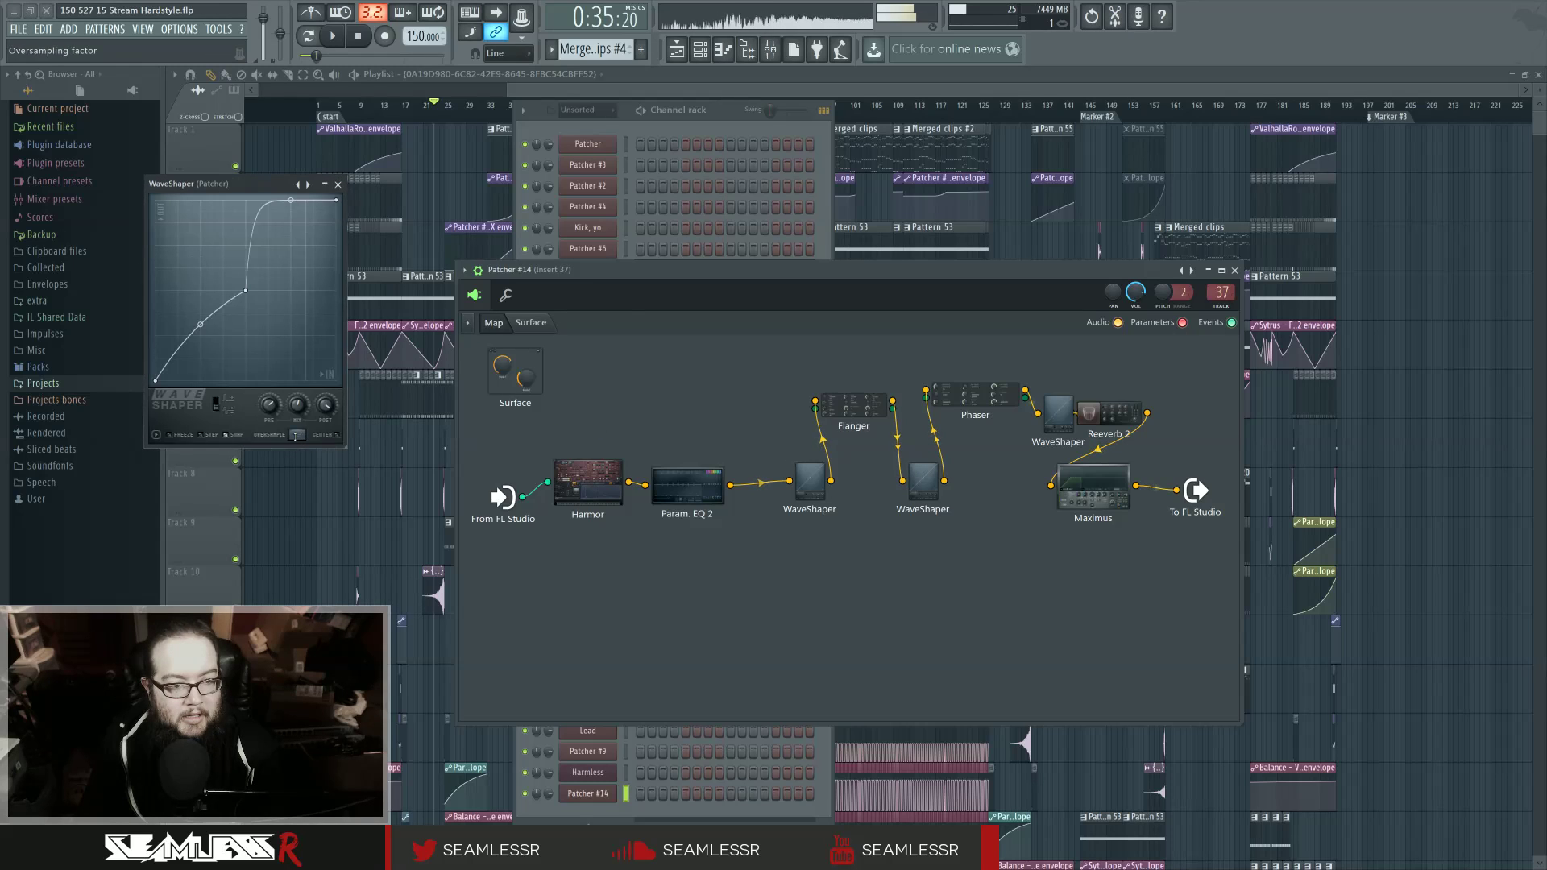
double_click(1054, 422)
left_click_drag(298, 436, 299, 409)
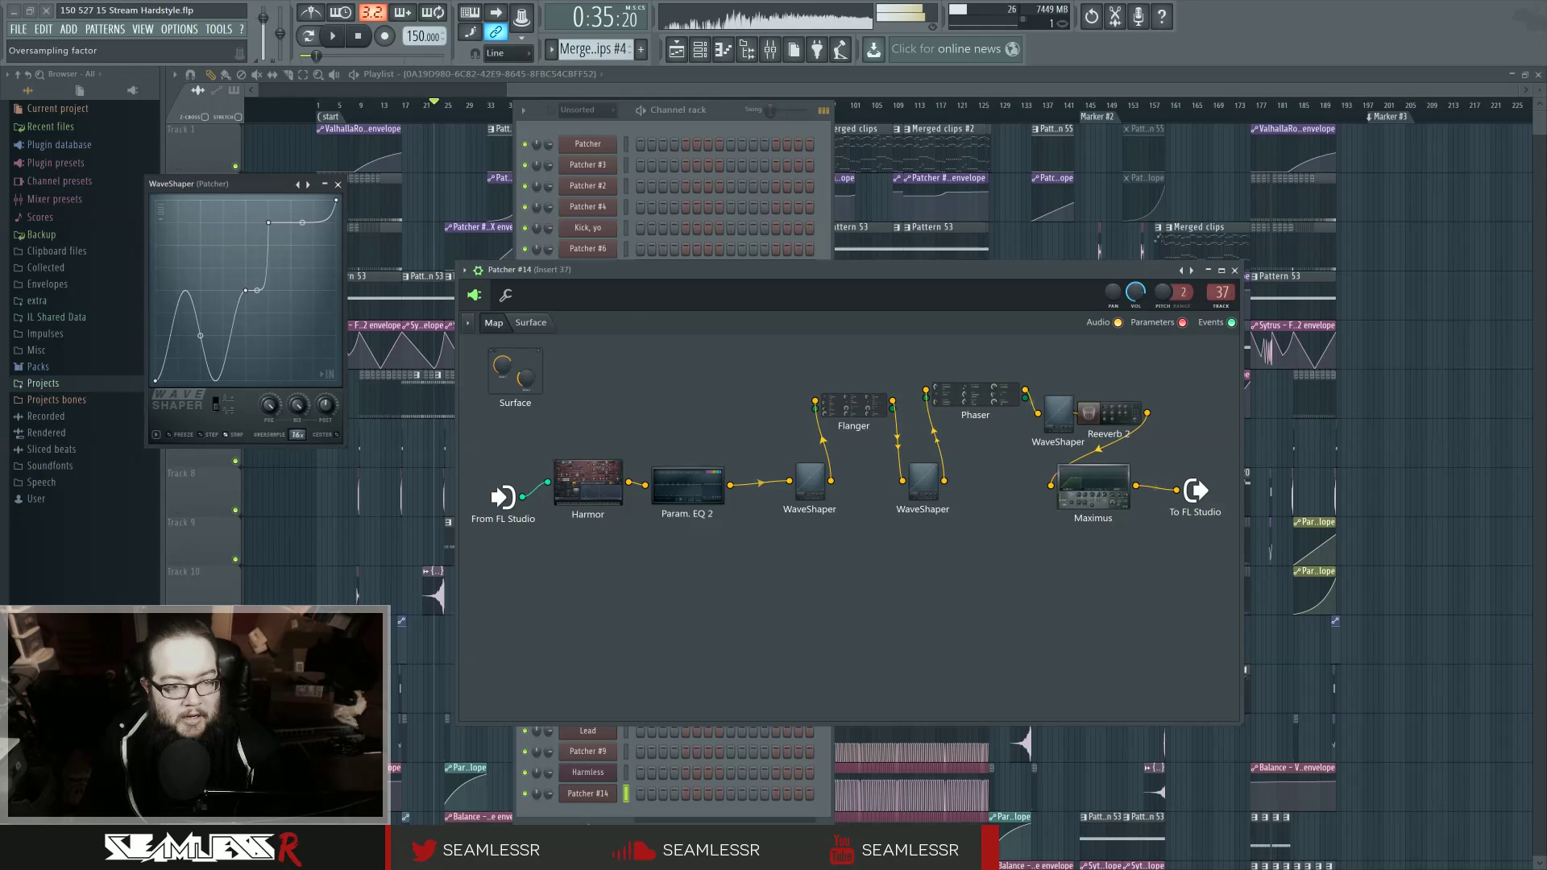
Step: Shift the threshold point of Maximus's low band curve to a lower input level and set the mid band curve's first tension to 100%
double_click(1093, 486)
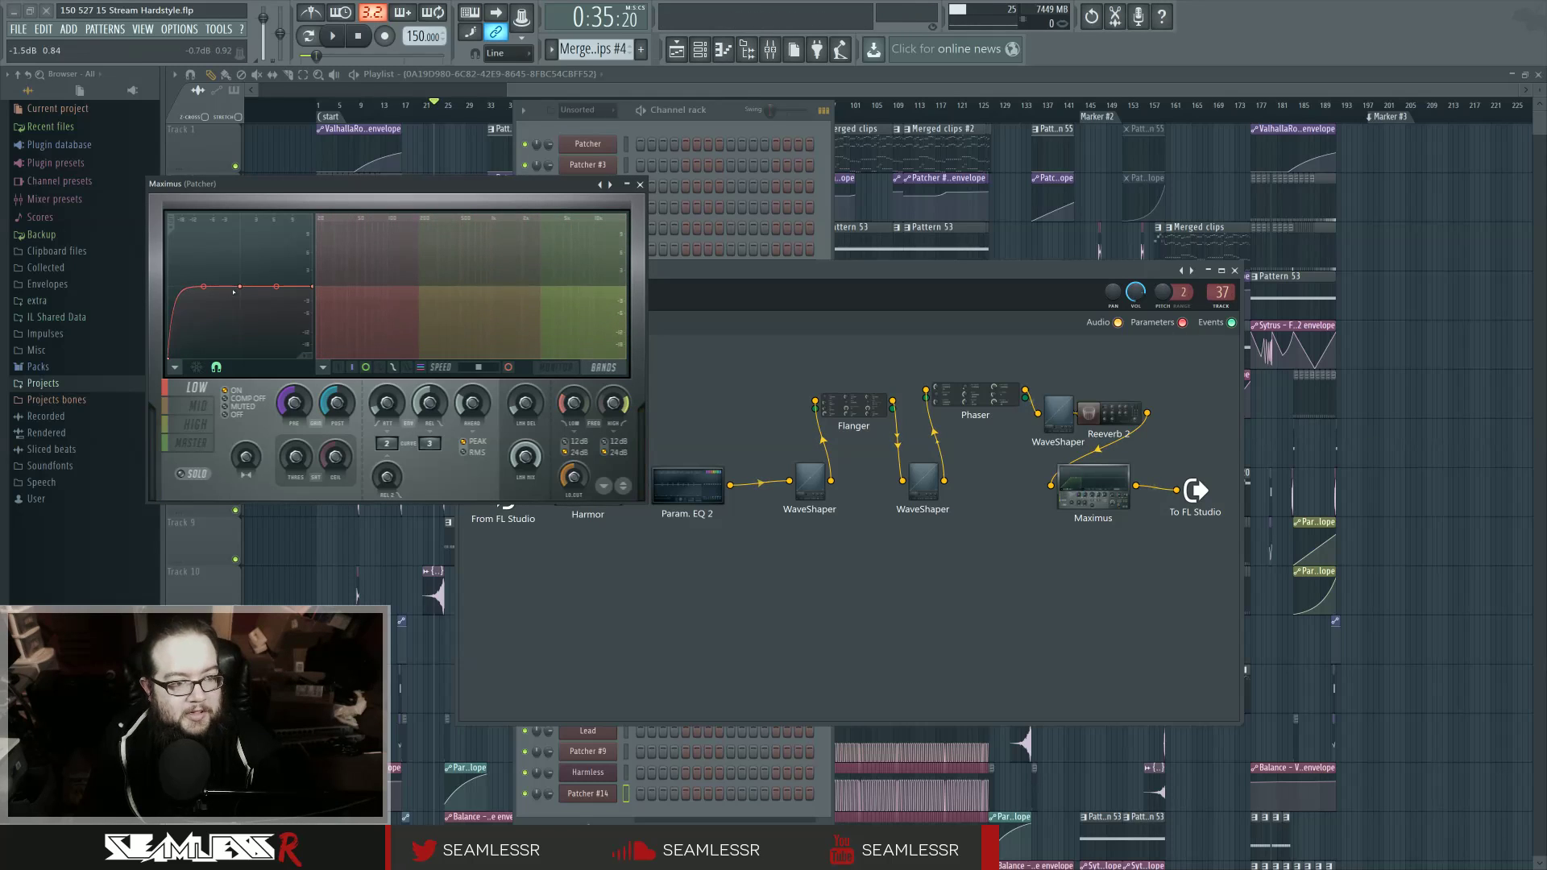
left_click_drag(239, 287, 190, 288)
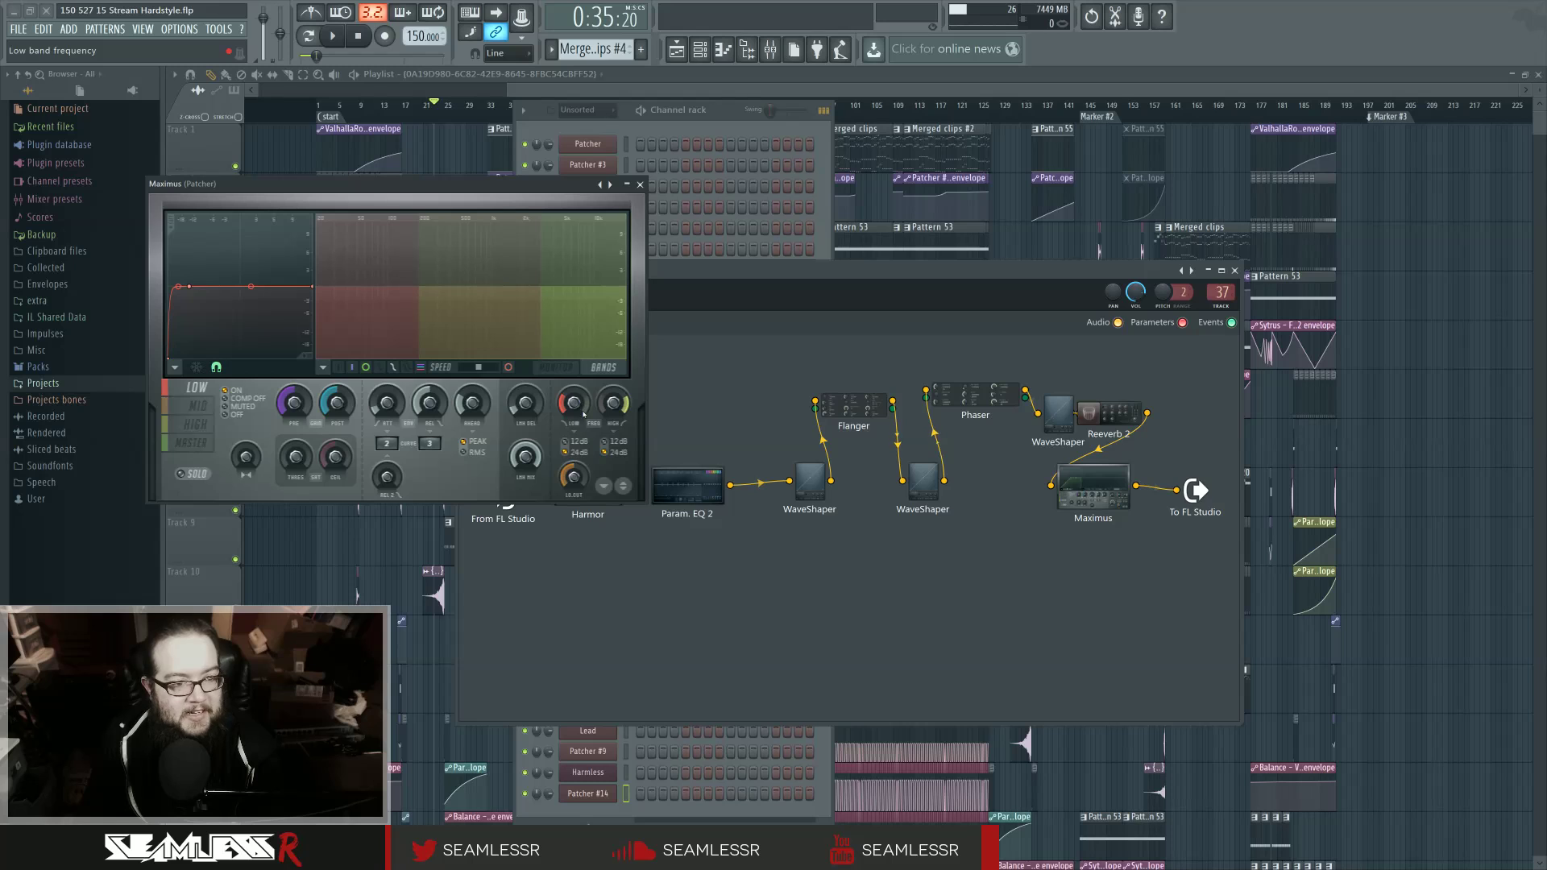
left_click(198, 407)
left_click_drag(203, 322, 203, 286)
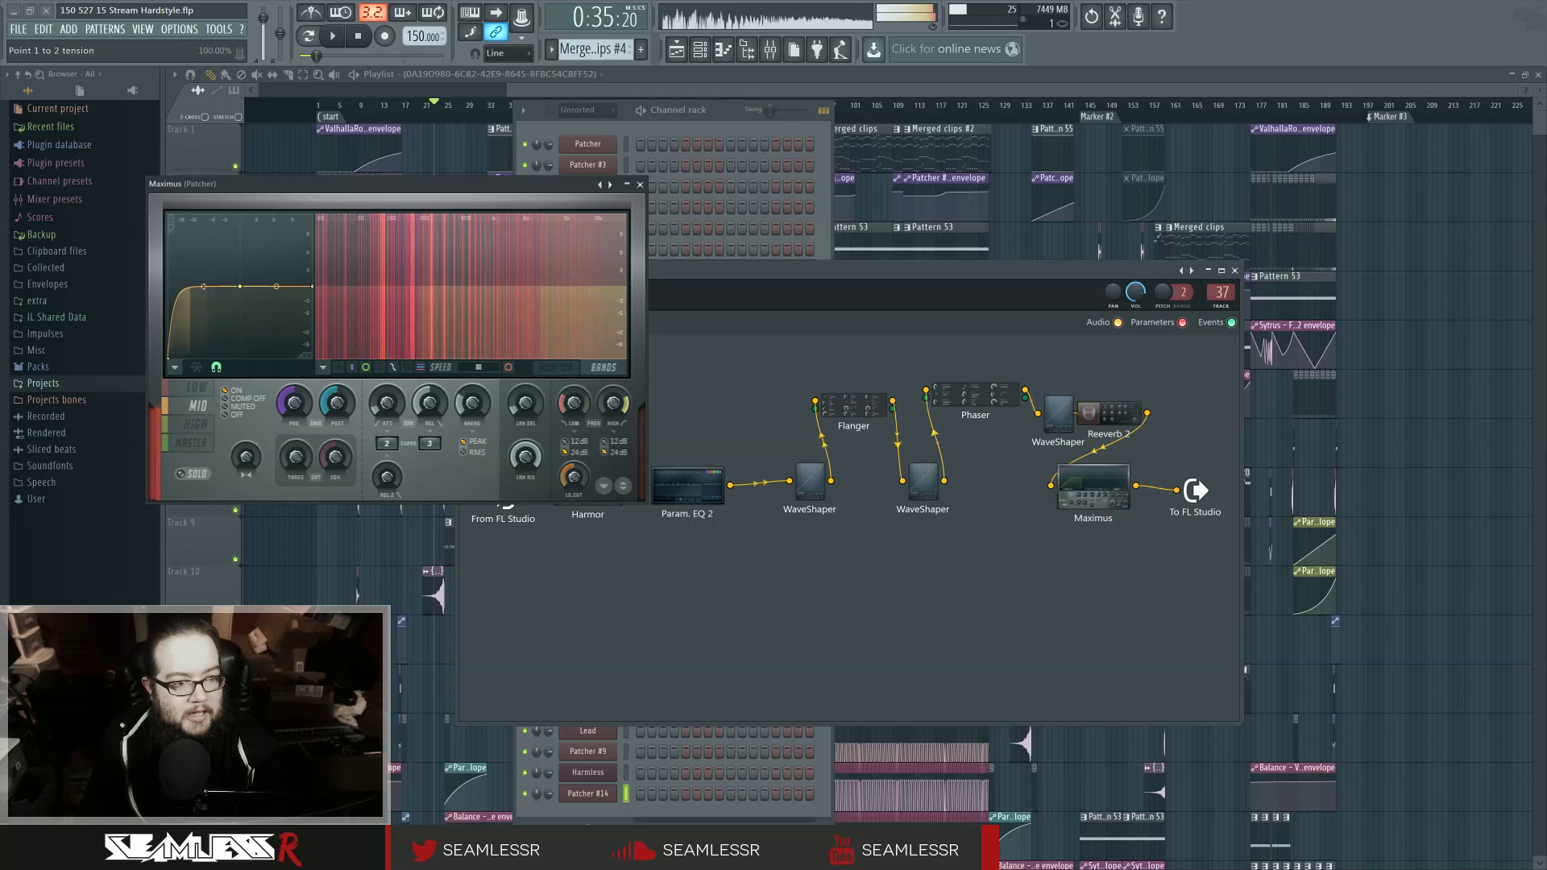
Step: Shift the threshold points of Maximus's high and master curves to a lower input level, round both curves and show the monitor view
left_click(196, 425)
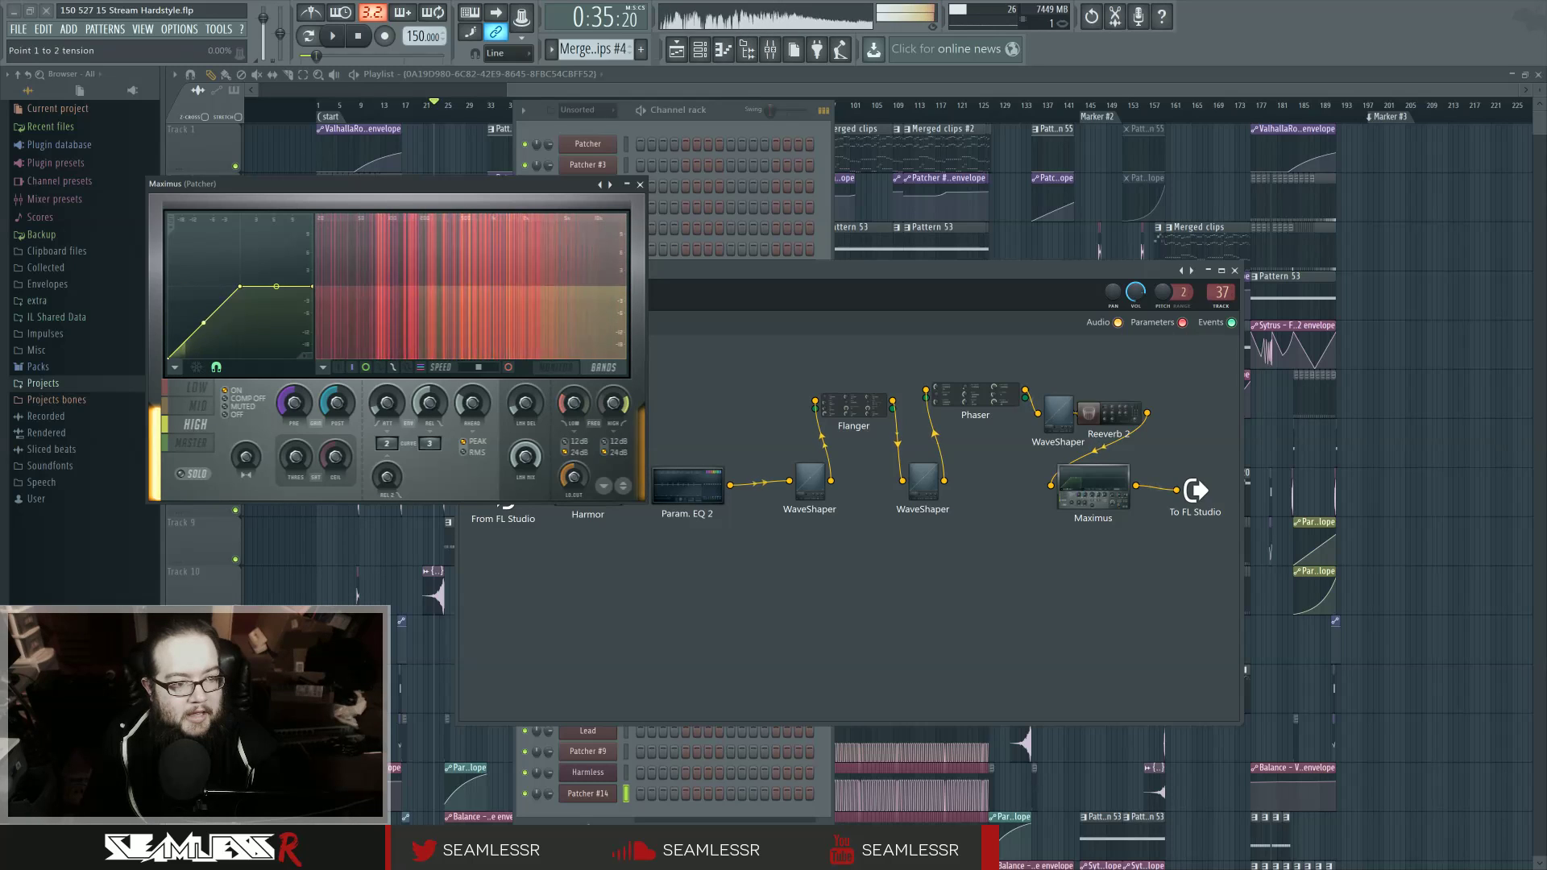
left_click(191, 442)
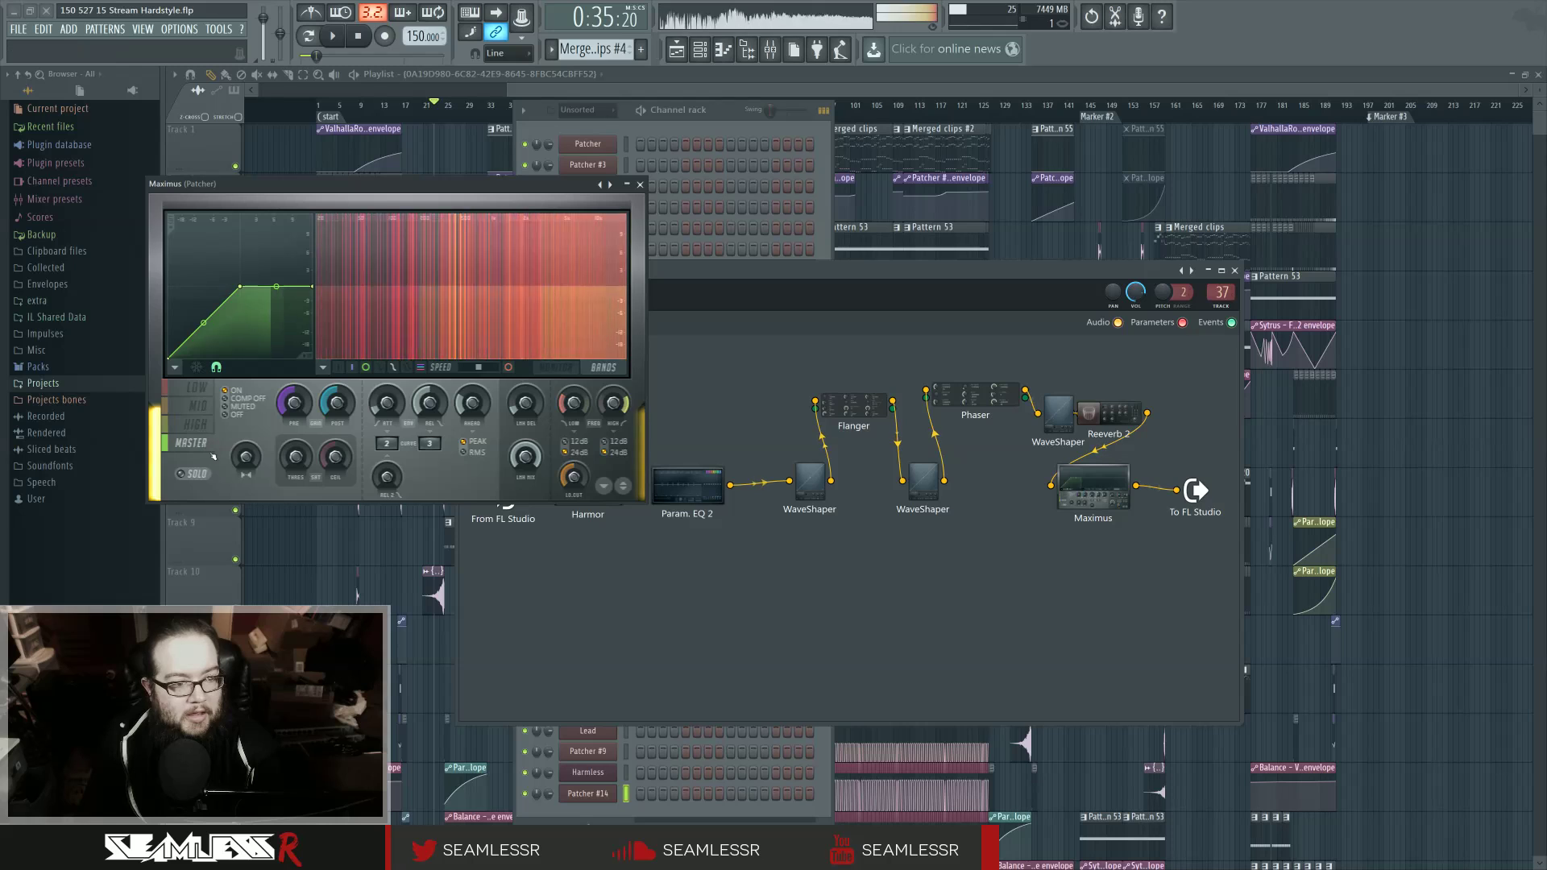
left_click(553, 367)
left_click_drag(240, 286, 211, 287)
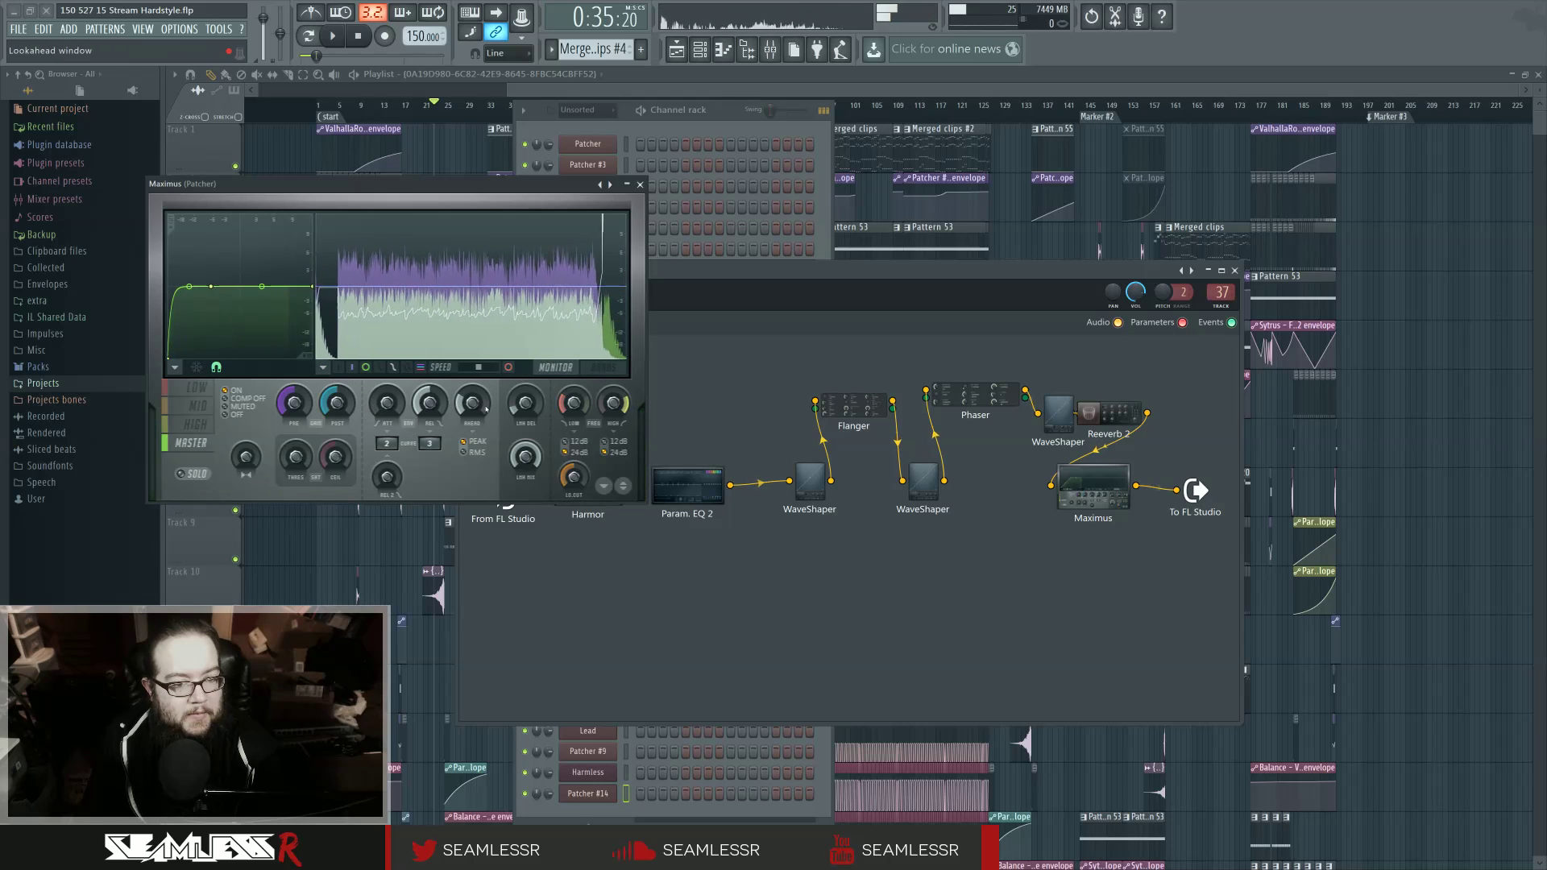
Step: Check the individual band settings in Maximus and slightly lower the master band's pre gain
left_click(184, 395)
left_click(206, 423)
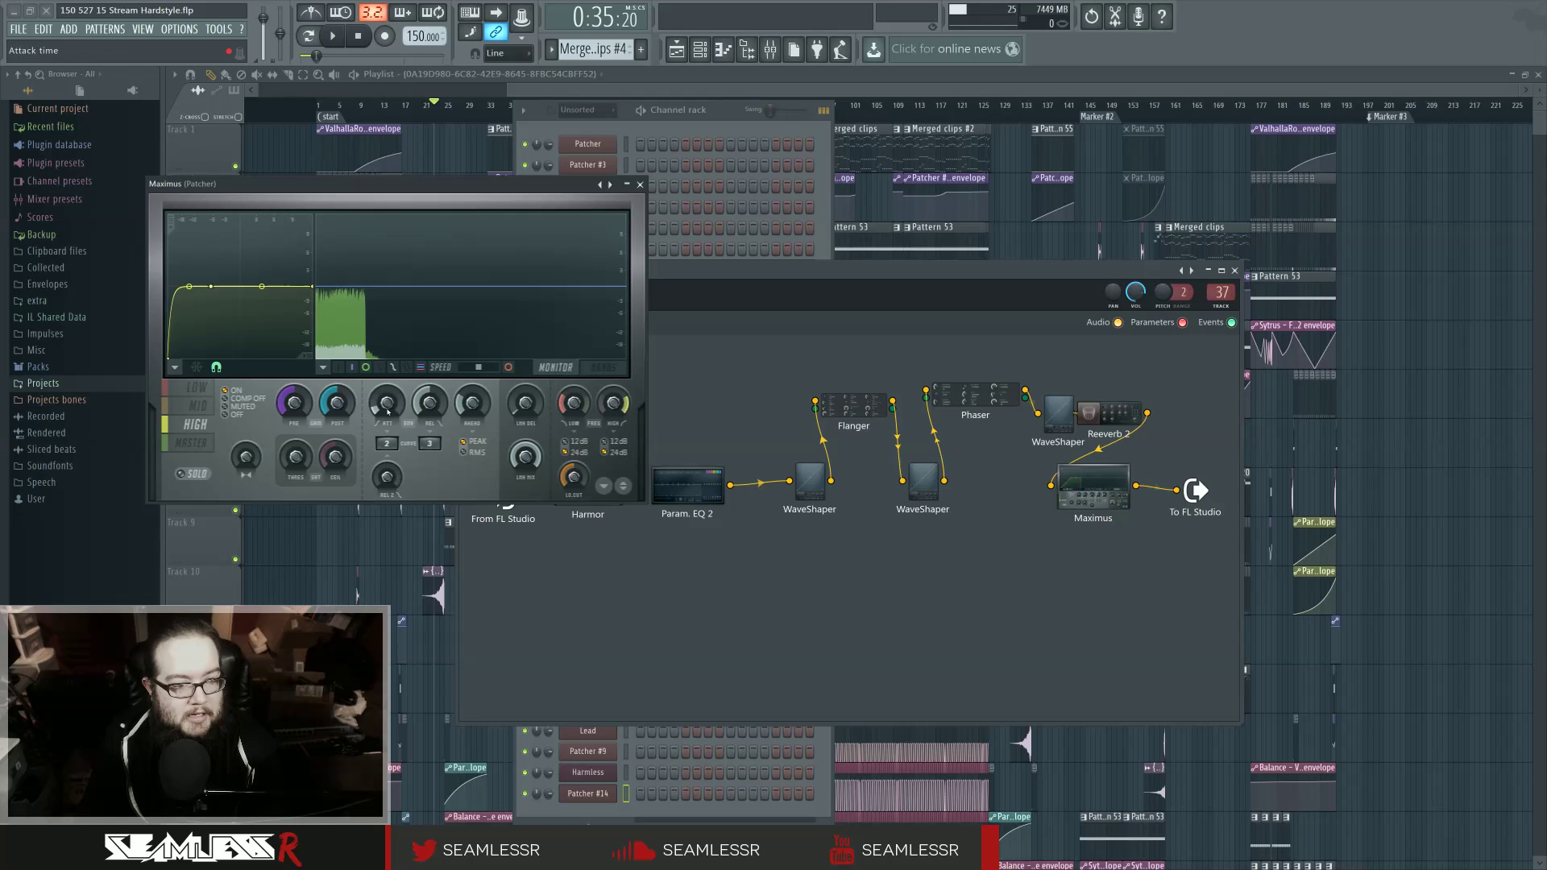
left_click(193, 413)
left_click(193, 443)
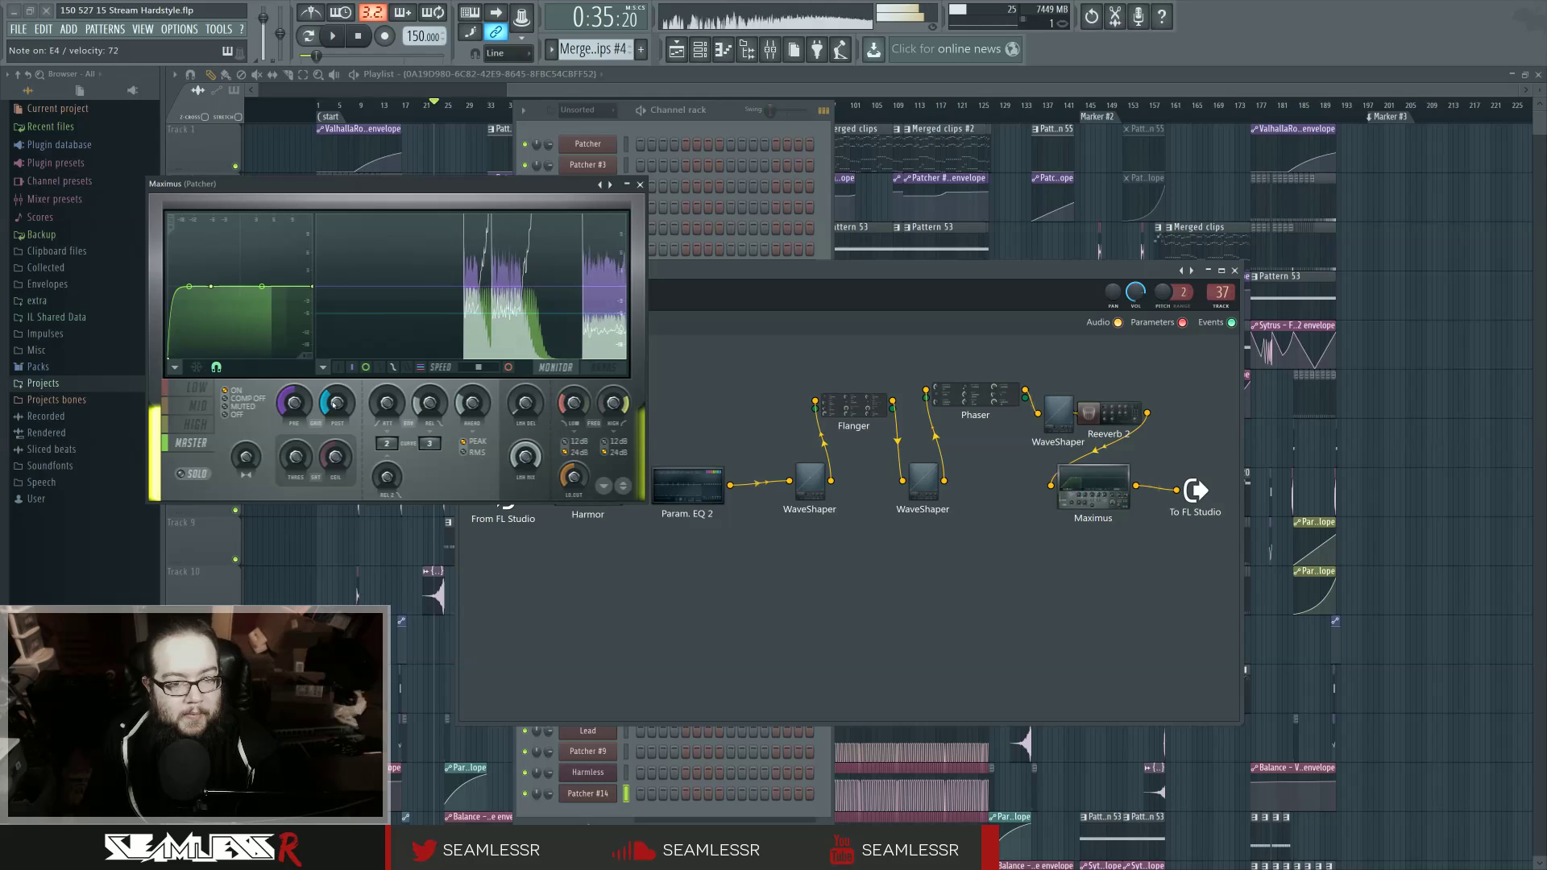
left_click_drag(295, 401, 294, 408)
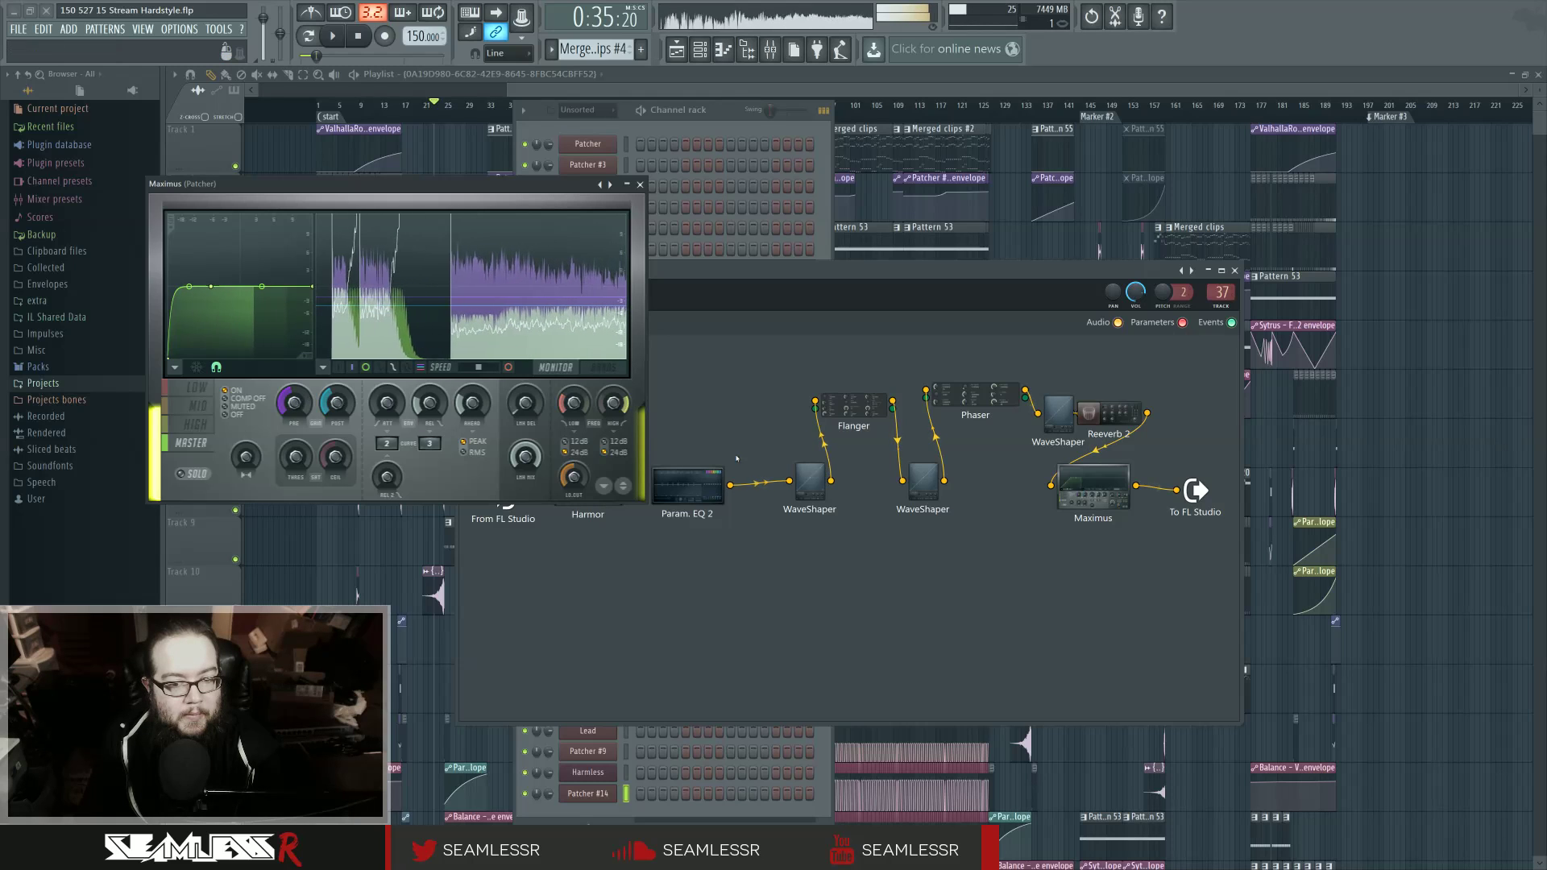
Step: Fine-tune the frequency of the band-pass band 4 in Param. EQ 2 and bring up Reeverb 2's settings
double_click(691, 485)
mouse_move(317, 312)
left_mouse_down()
mouse_move(266, 312)
mouse_move(348, 313)
mouse_move(241, 313)
mouse_move(331, 312)
mouse_move(258, 313)
mouse_move(314, 313)
left_mouse_up()
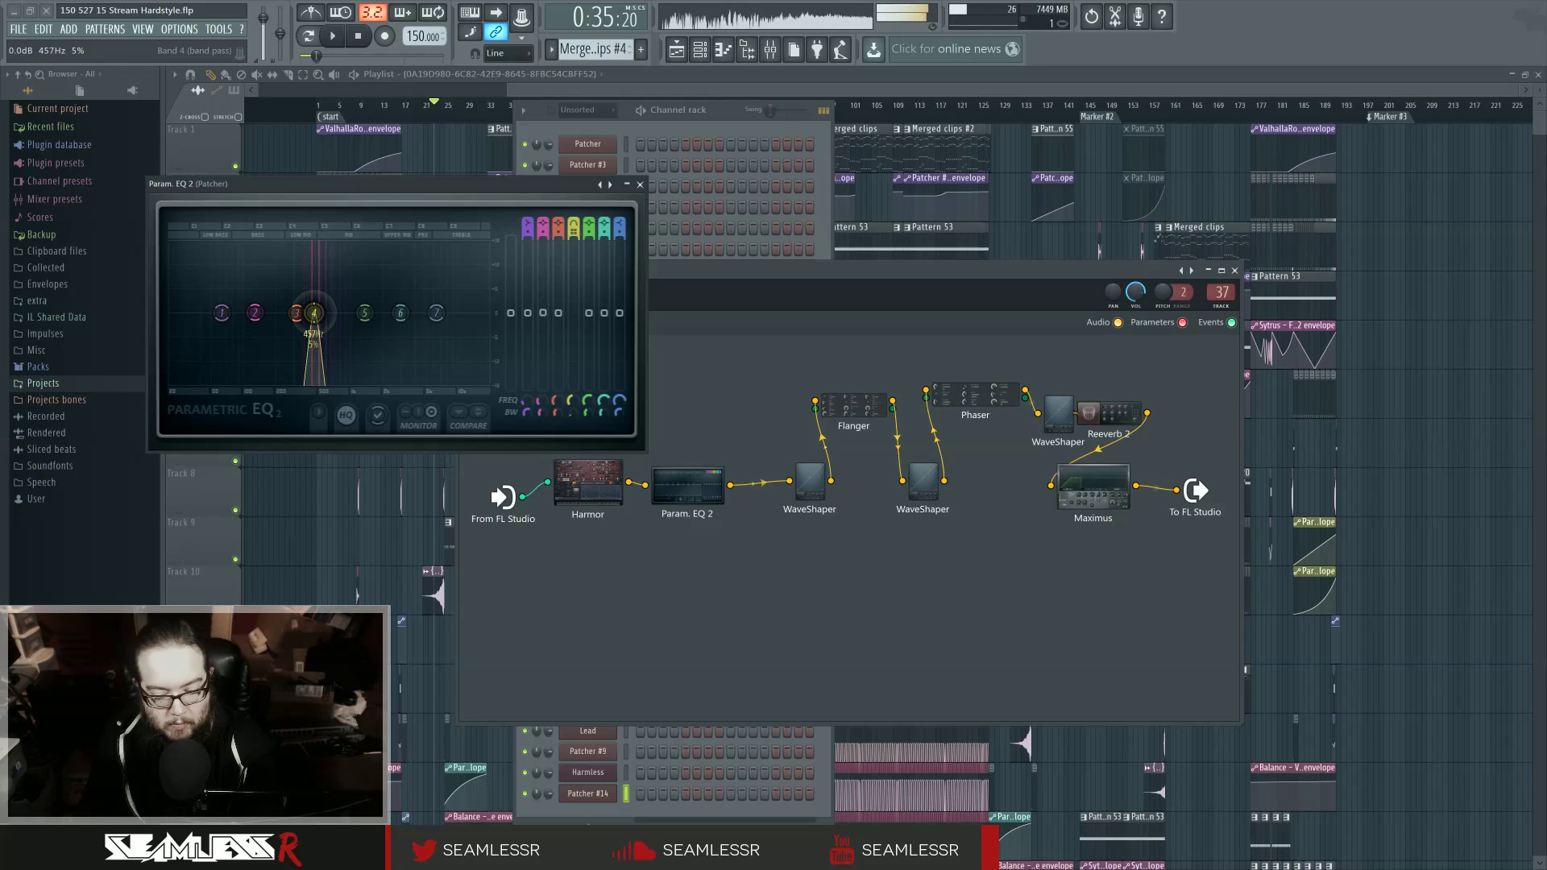
left_click_drag(315, 312, 318, 313)
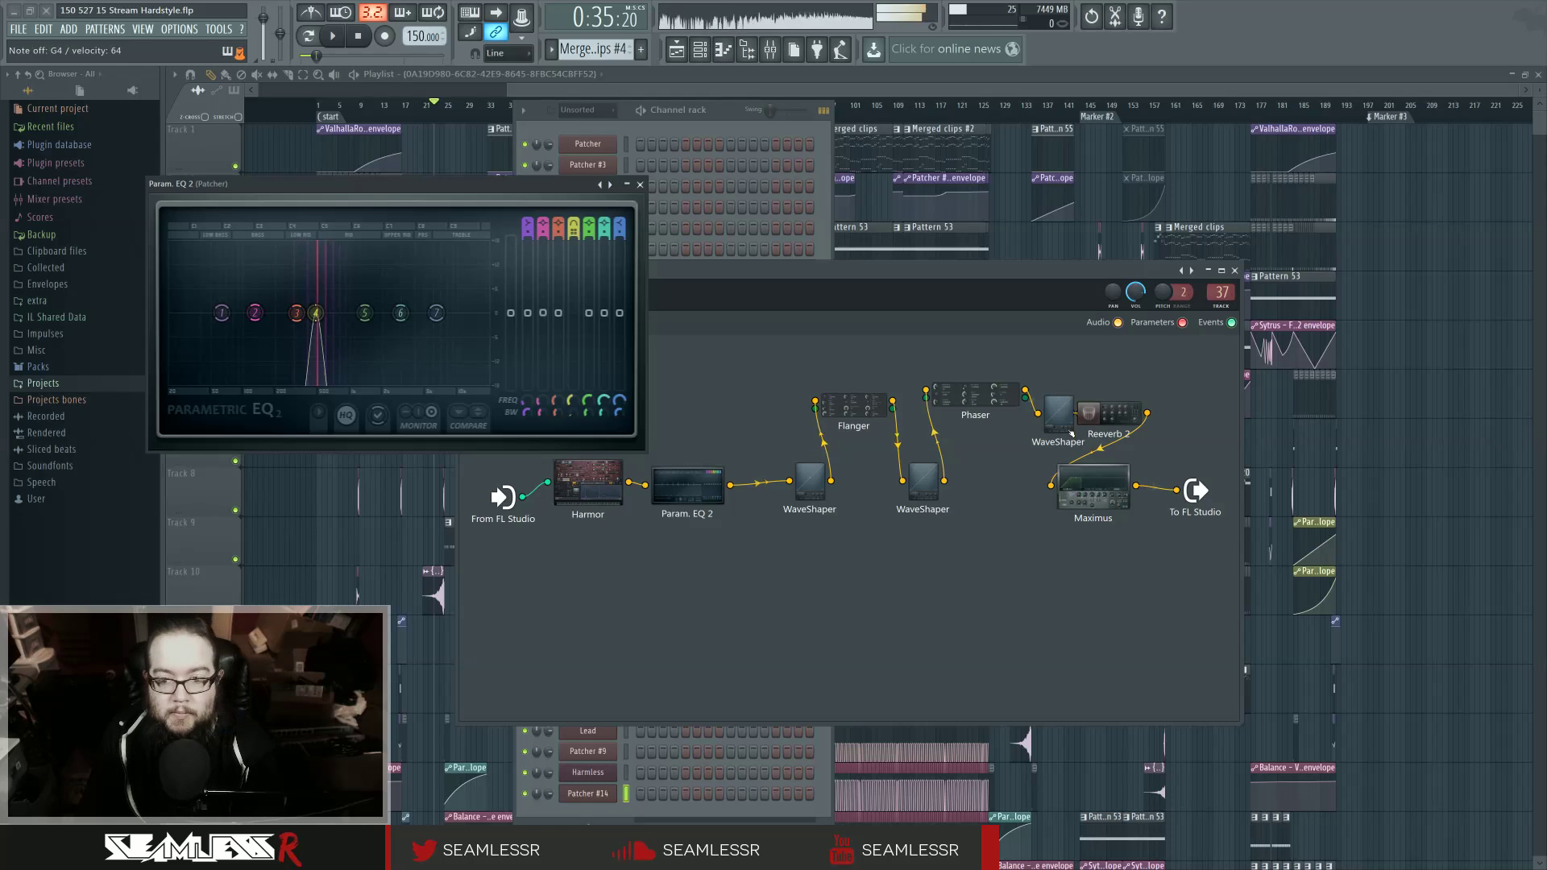
double_click(1106, 414)
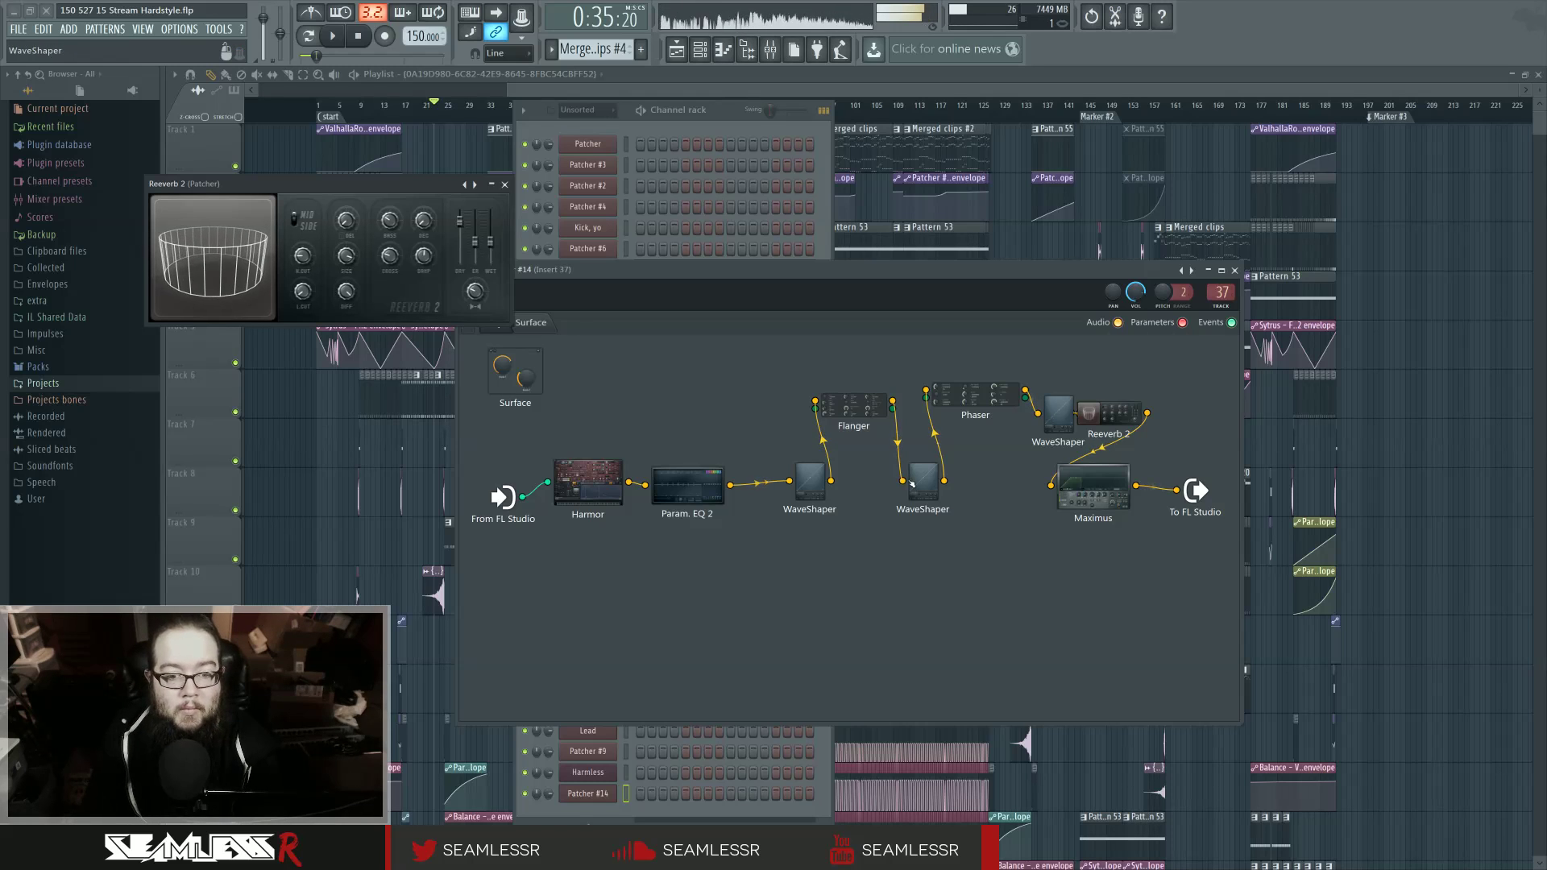
Step: Sweep the frequency of Param. EQ 2's band-pass band 4 up and down, leaving it slightly above where it started
left_click(689, 489)
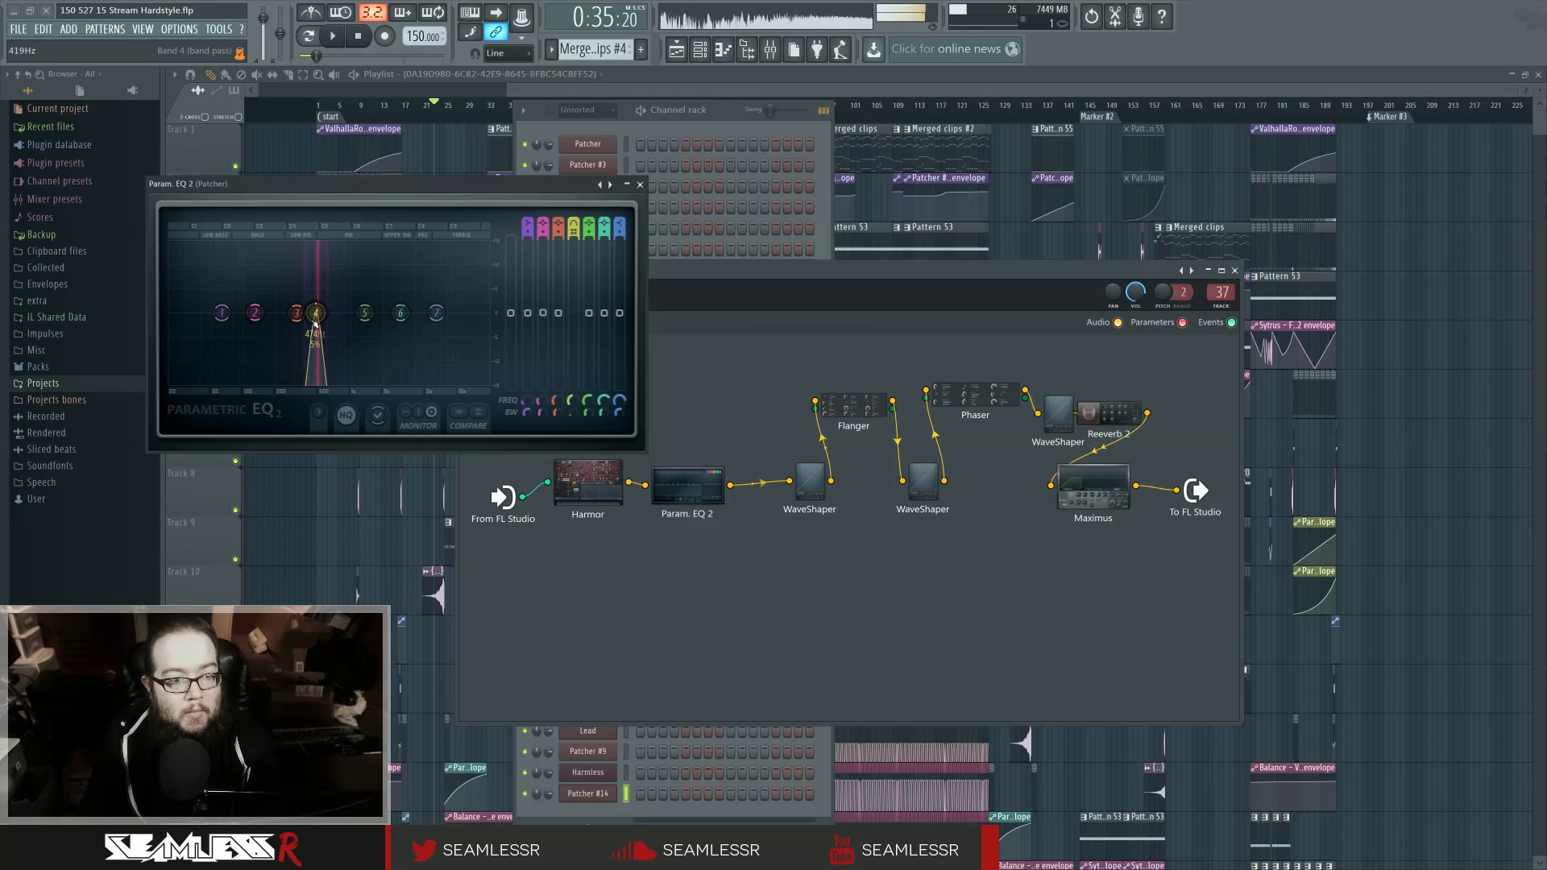
left_click_drag(316, 321, 332, 321)
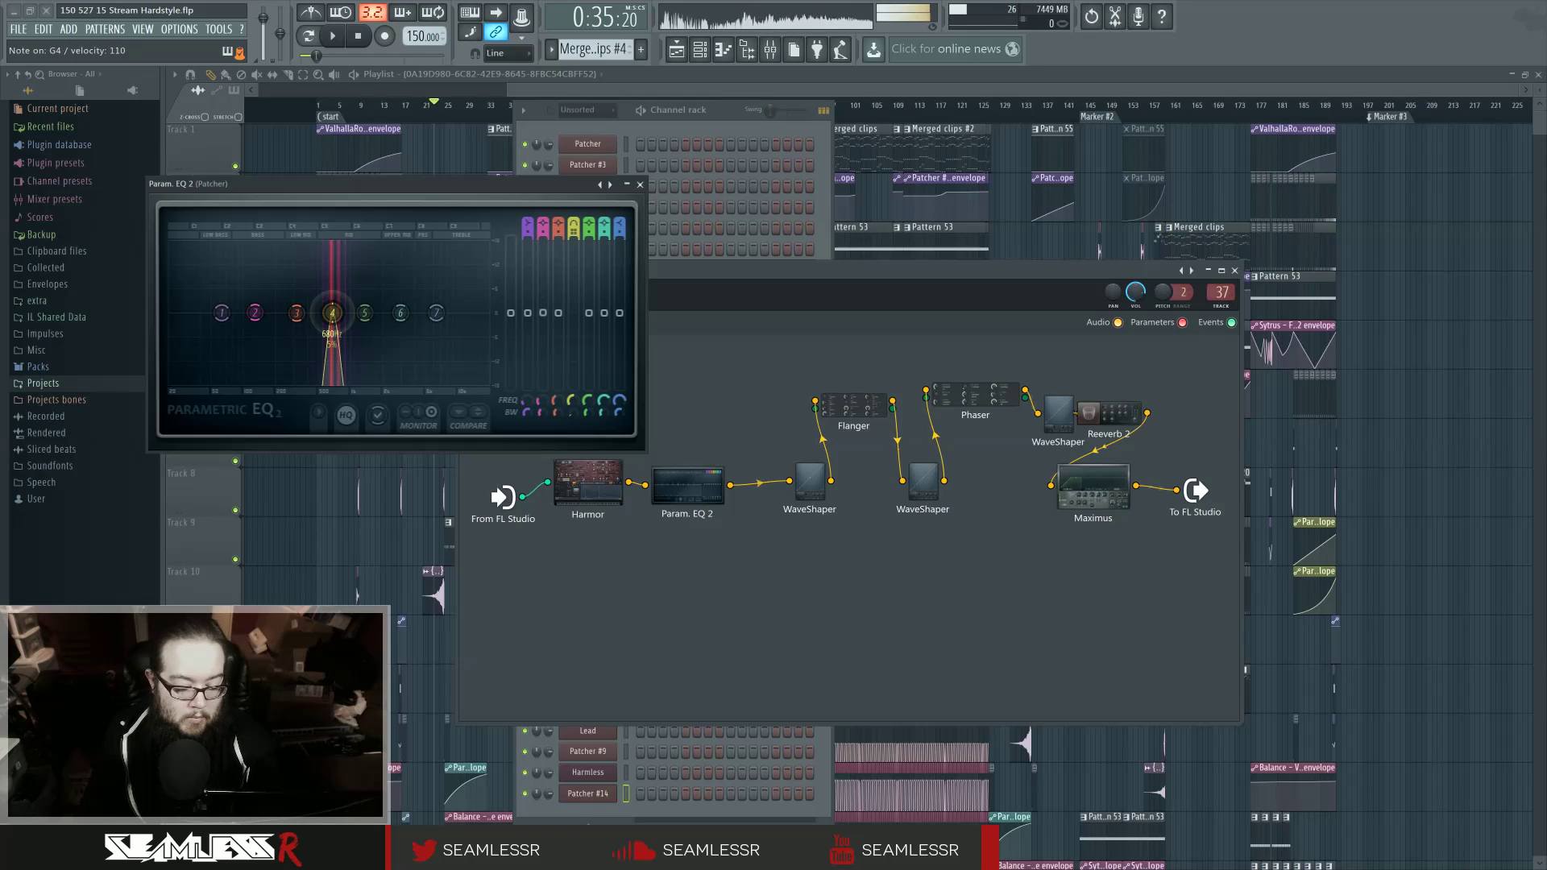
left_click_drag(332, 312, 294, 313)
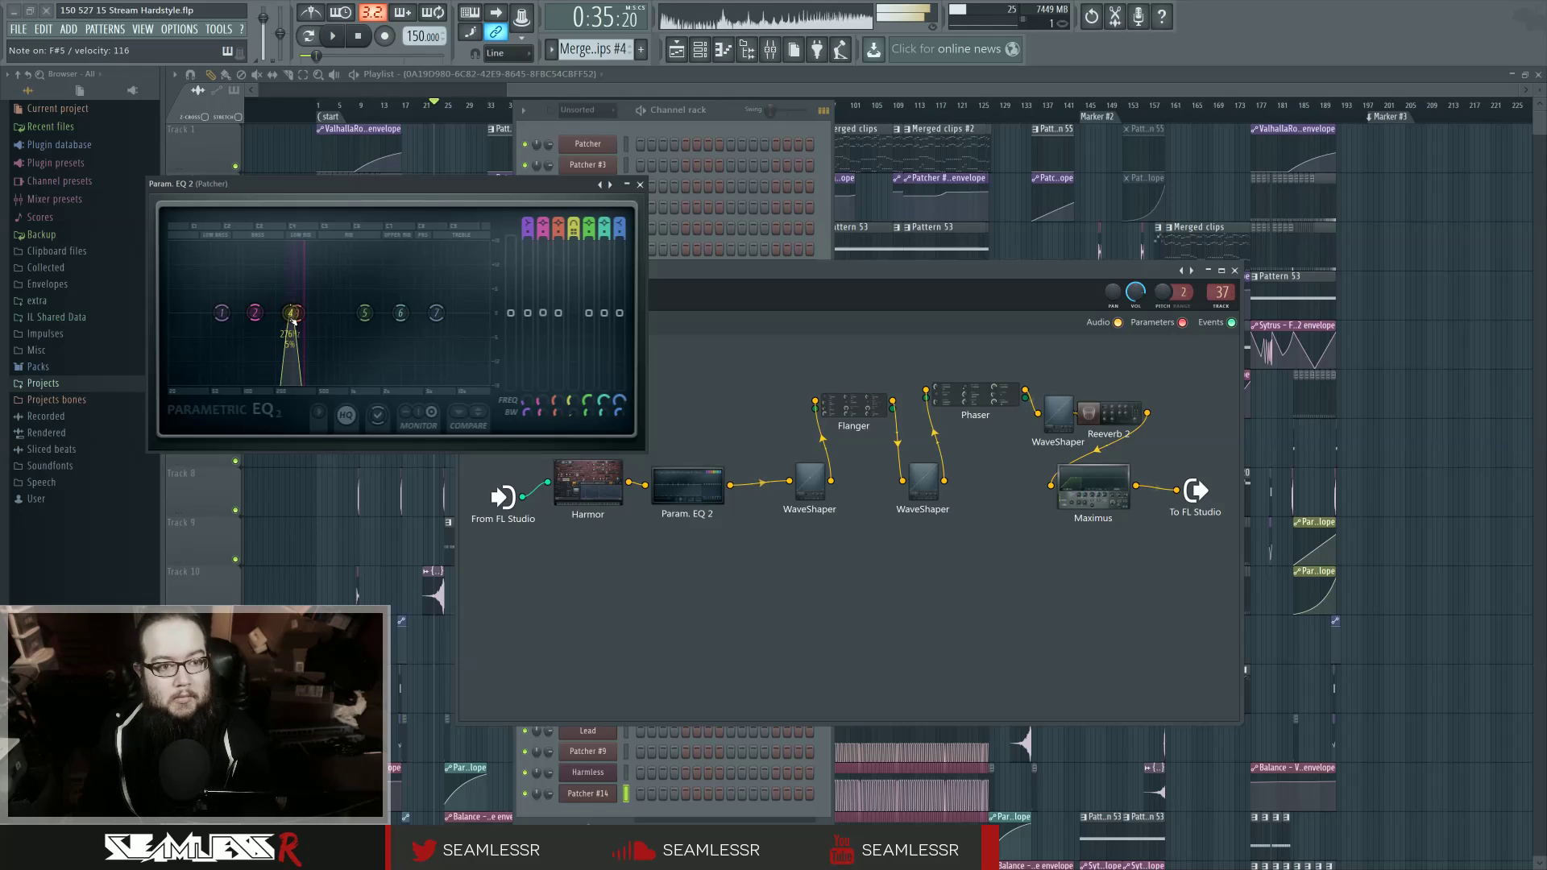
mouse_move(296, 321)
left_mouse_down()
mouse_move(365, 316)
mouse_move(321, 314)
left_mouse_up()
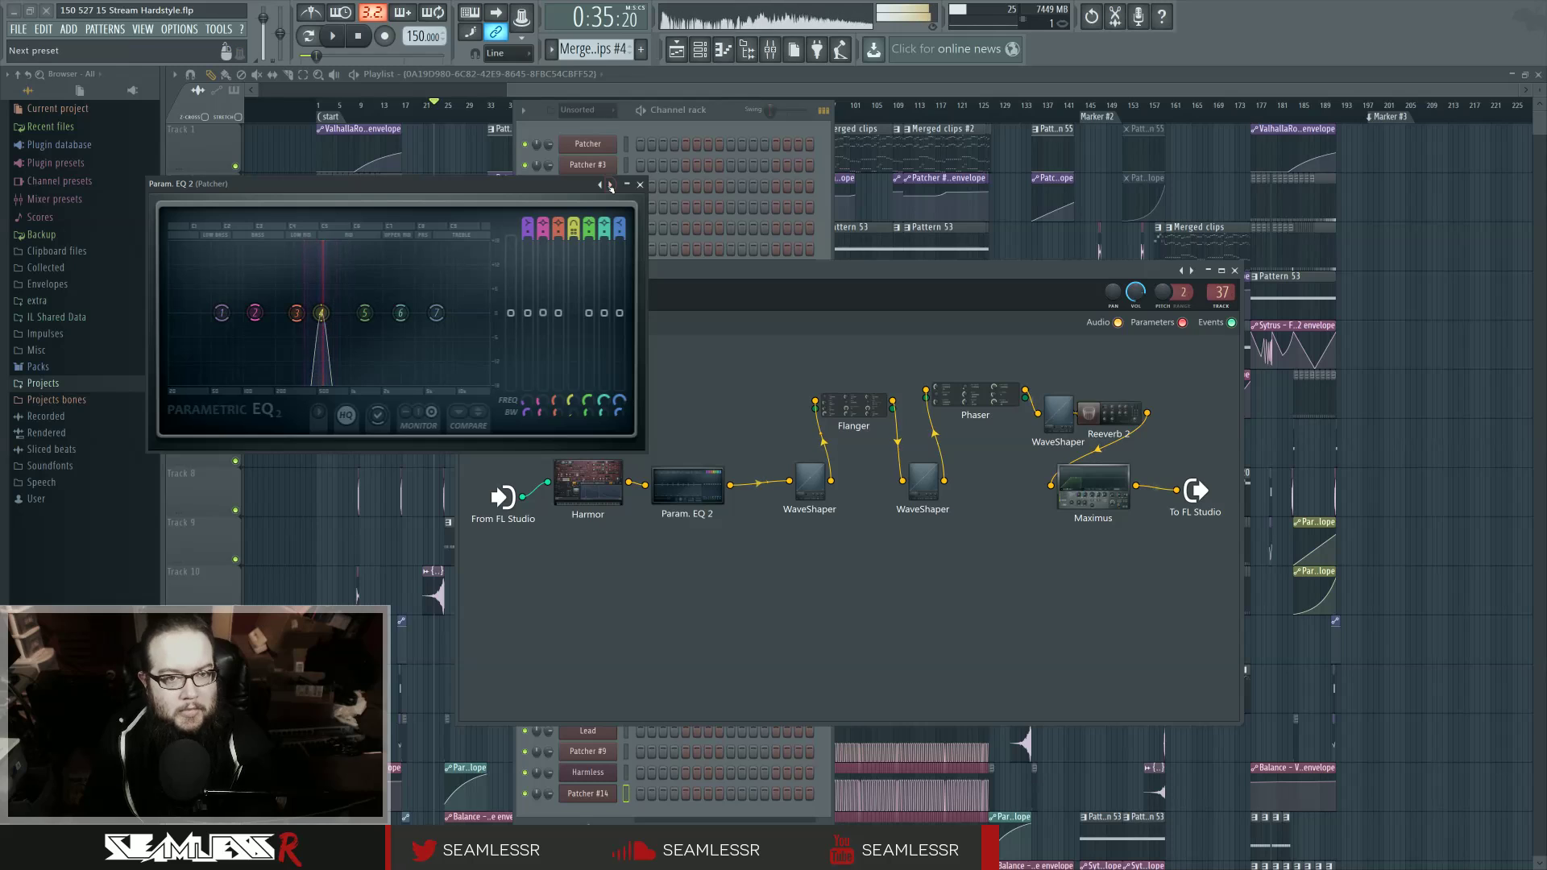
Step: Close the EQ, examine the kick's notes in Pattern 23, and bring Patcher #14 back up
left_click(831, 76)
left_click(639, 185)
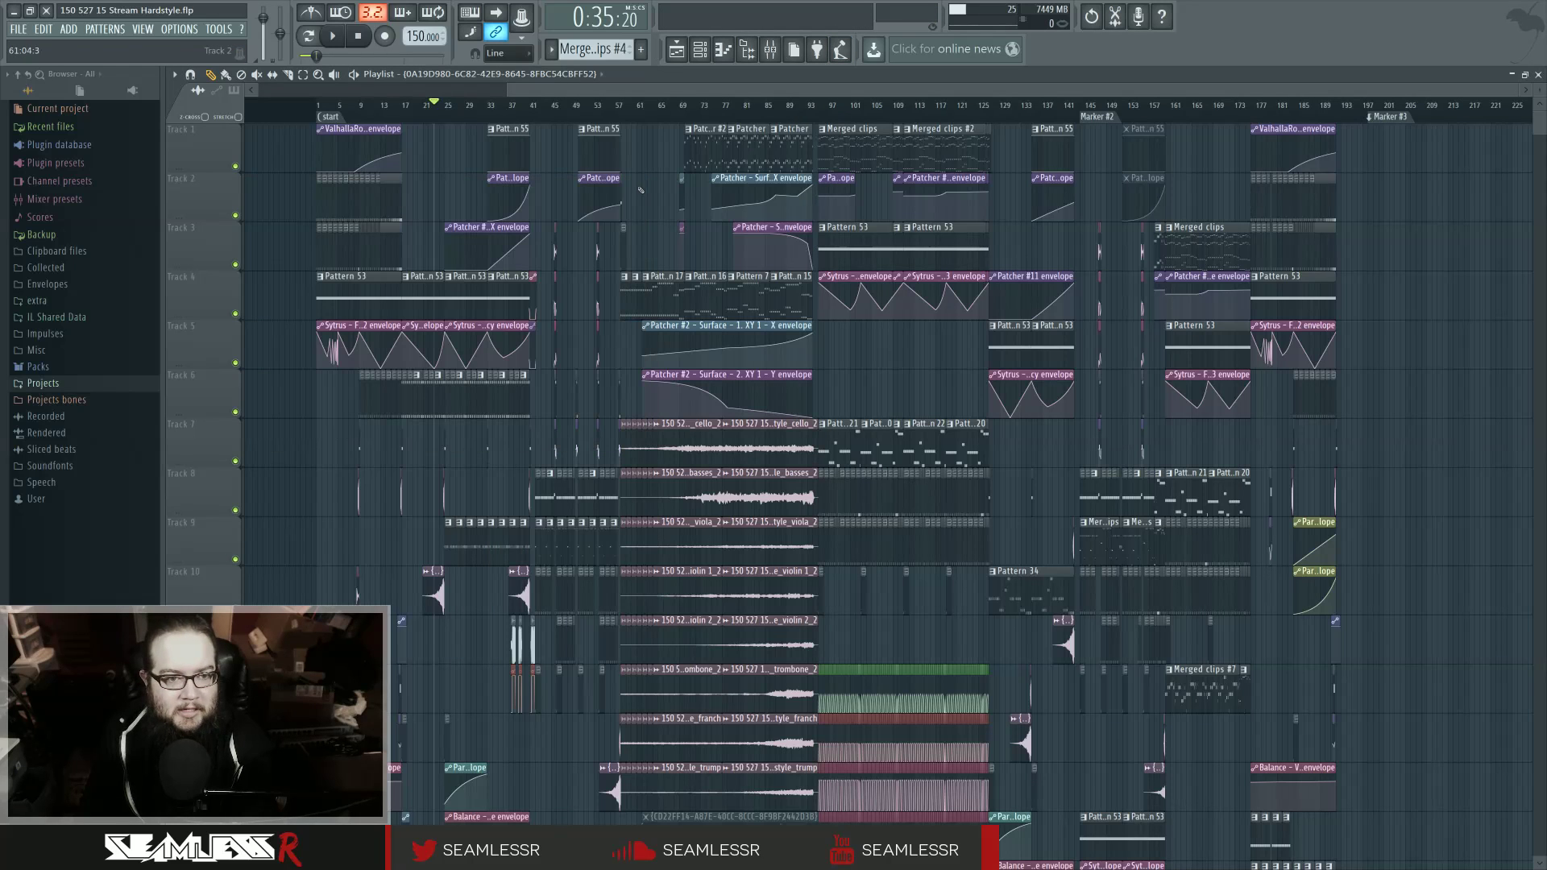
double_click(541, 502)
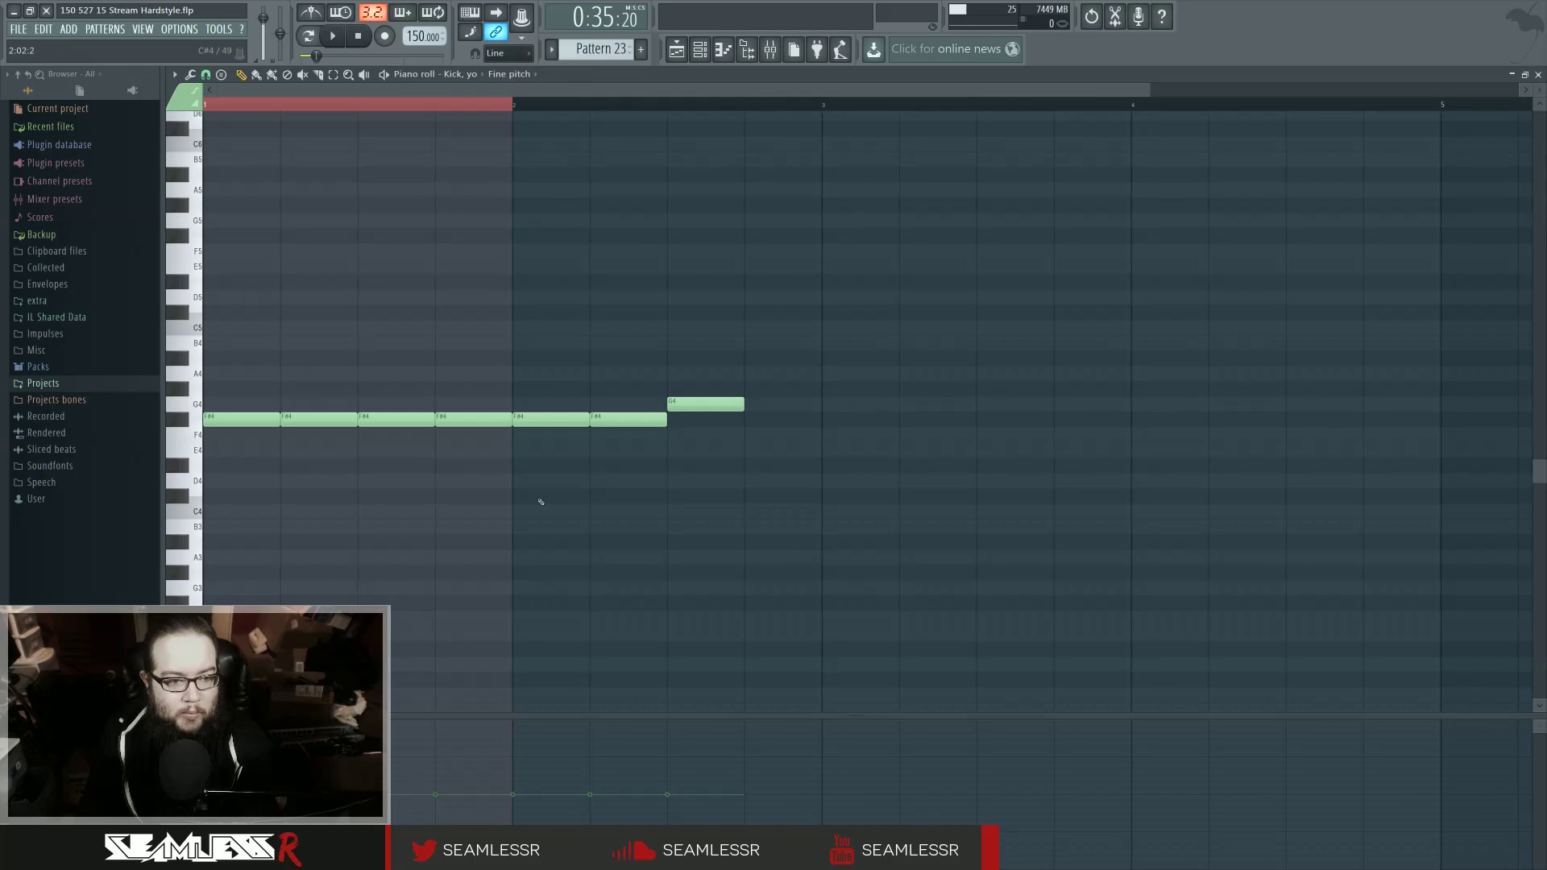
key("F5")
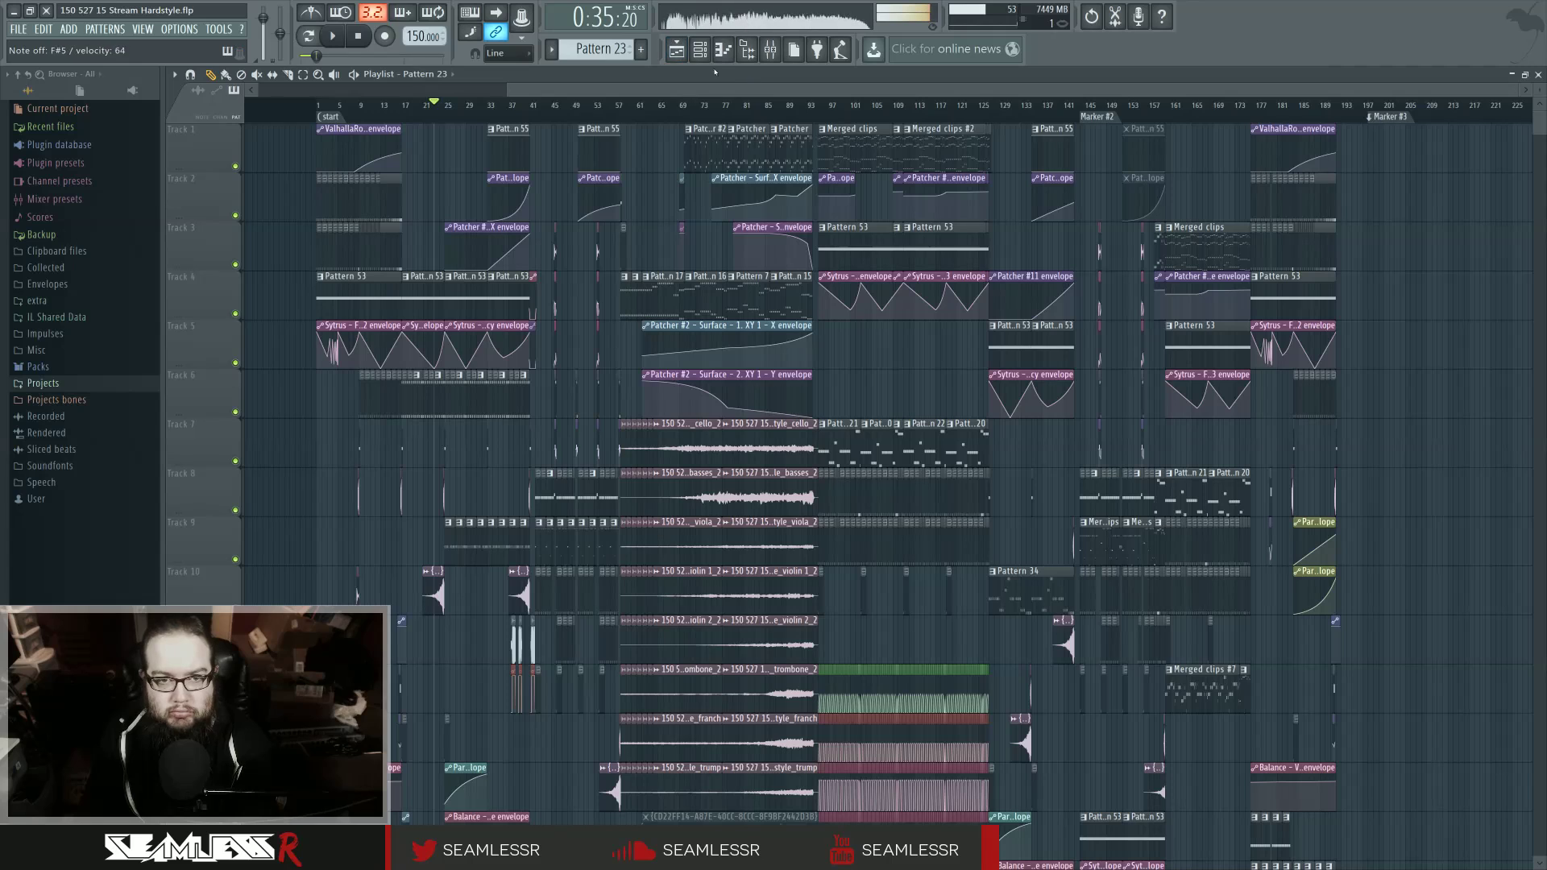
key("F6")
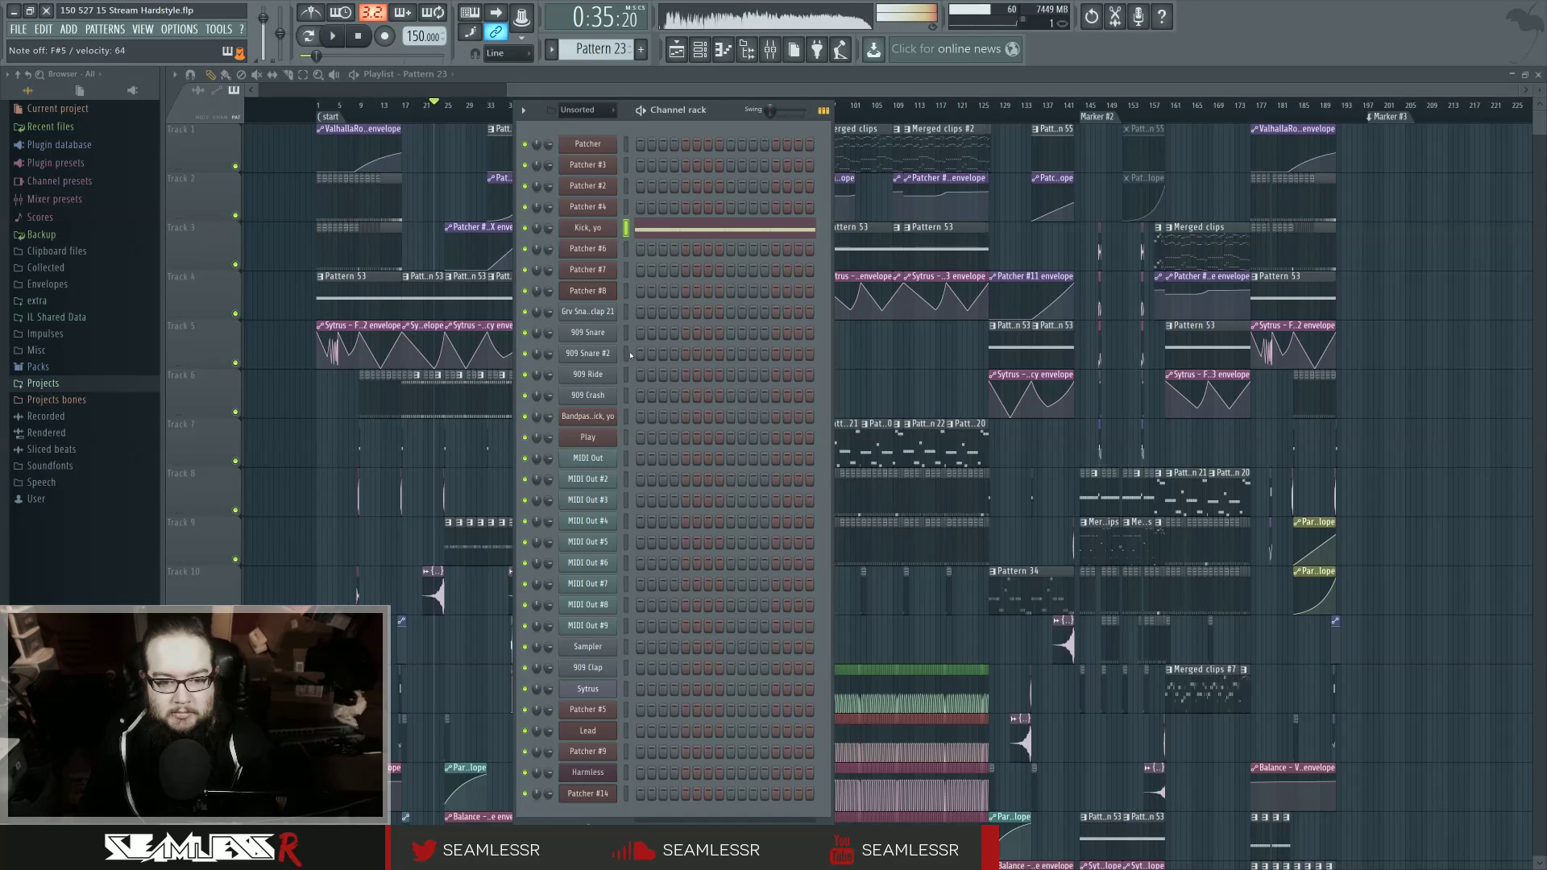
left_click(605, 798)
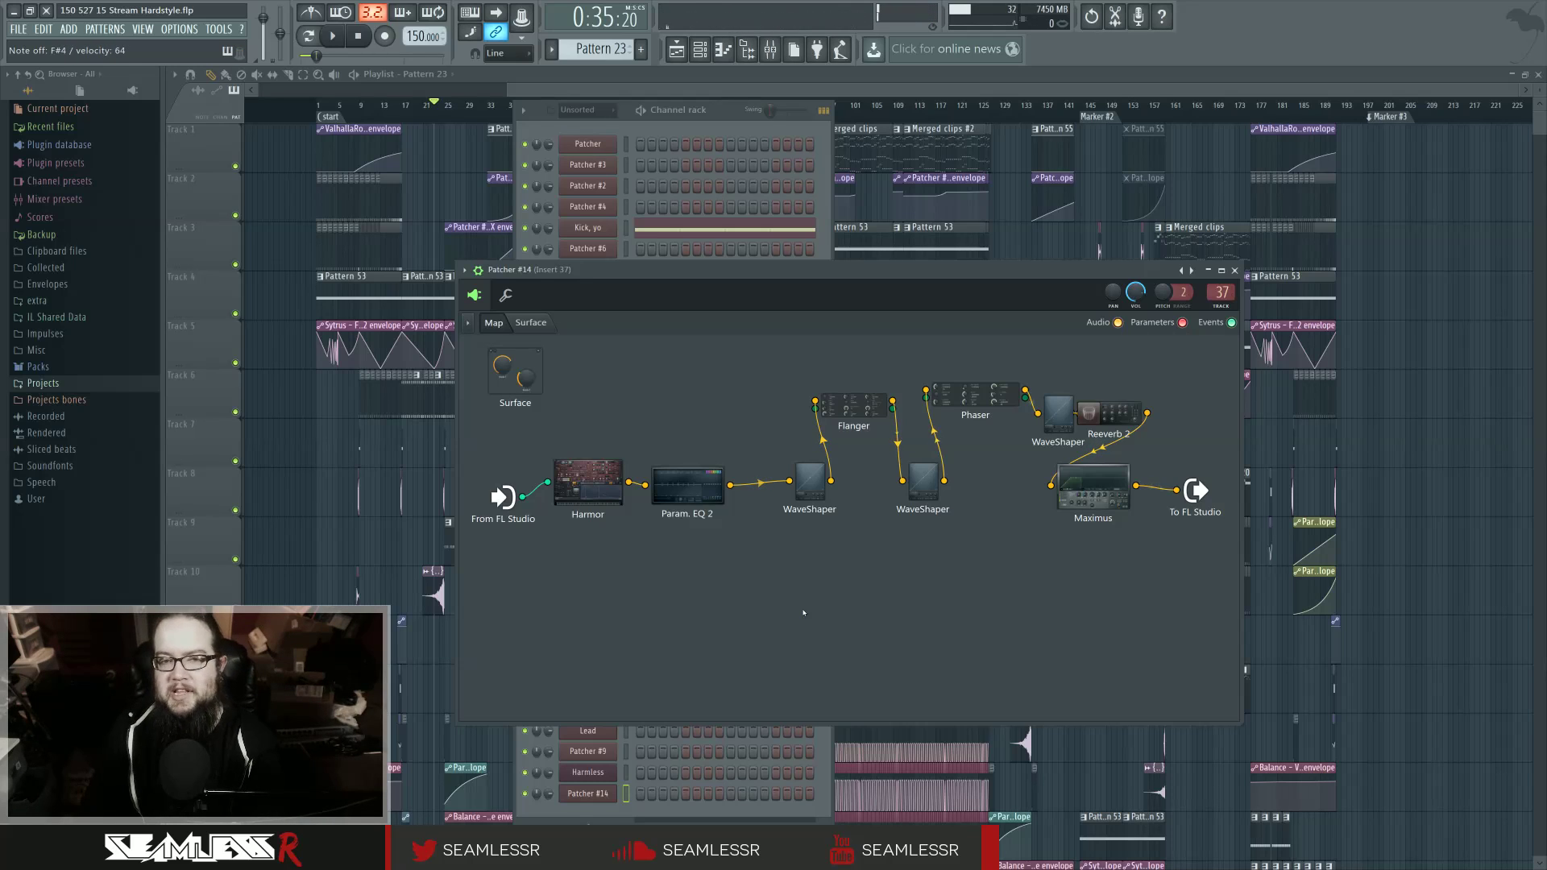
Step: Try a longer LMH lookahead delay in Maximus, turn it back down and show the high band
left_click(1093, 481)
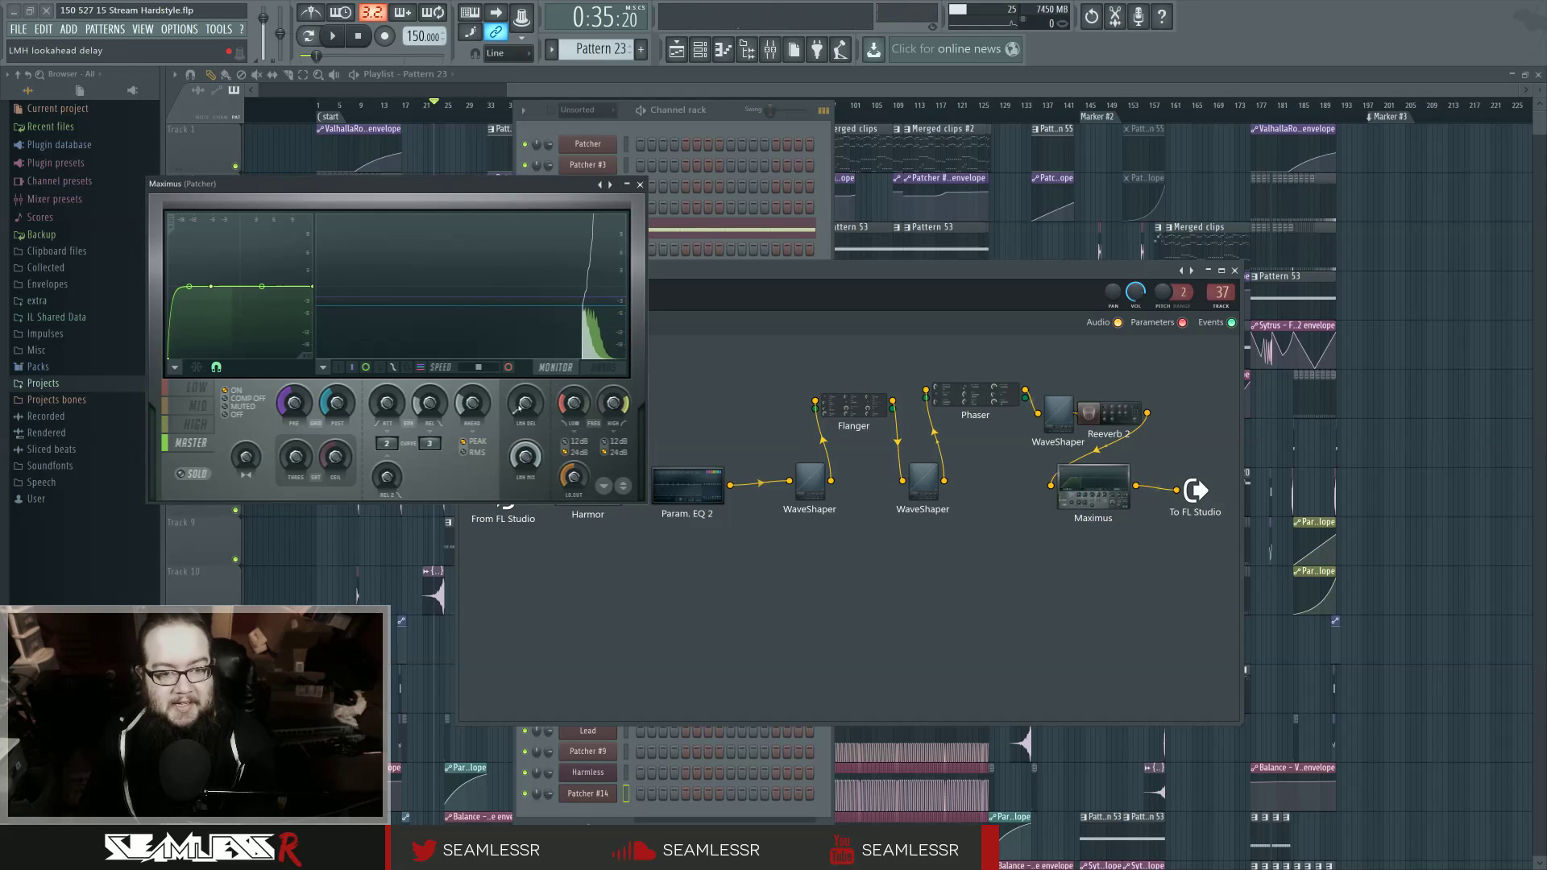
left_click_drag(527, 415, 522, 410)
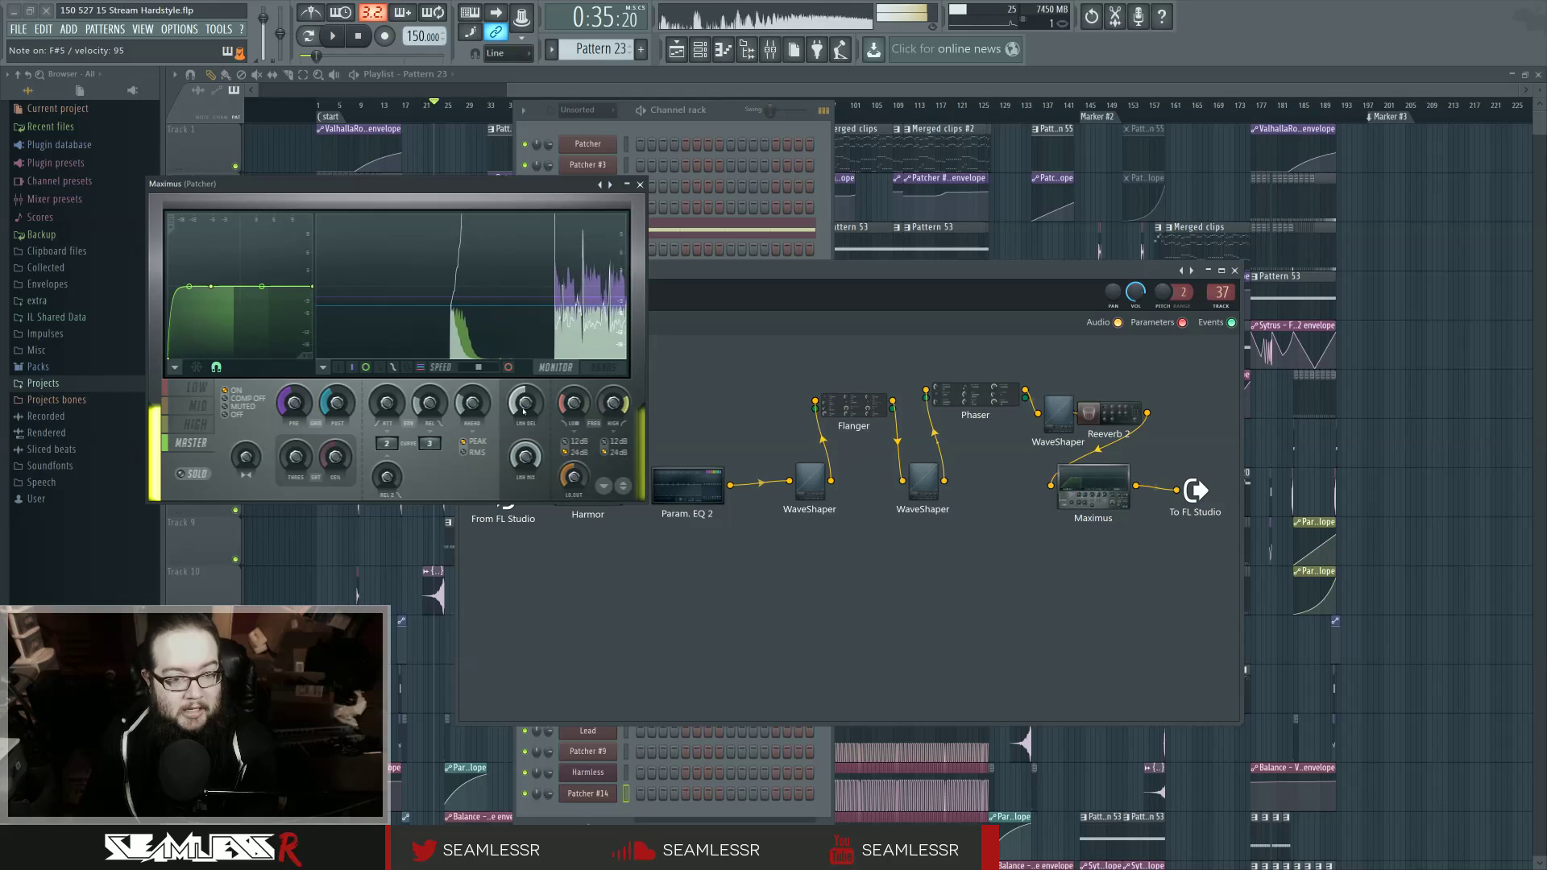
left_click_drag(522, 410, 522, 452)
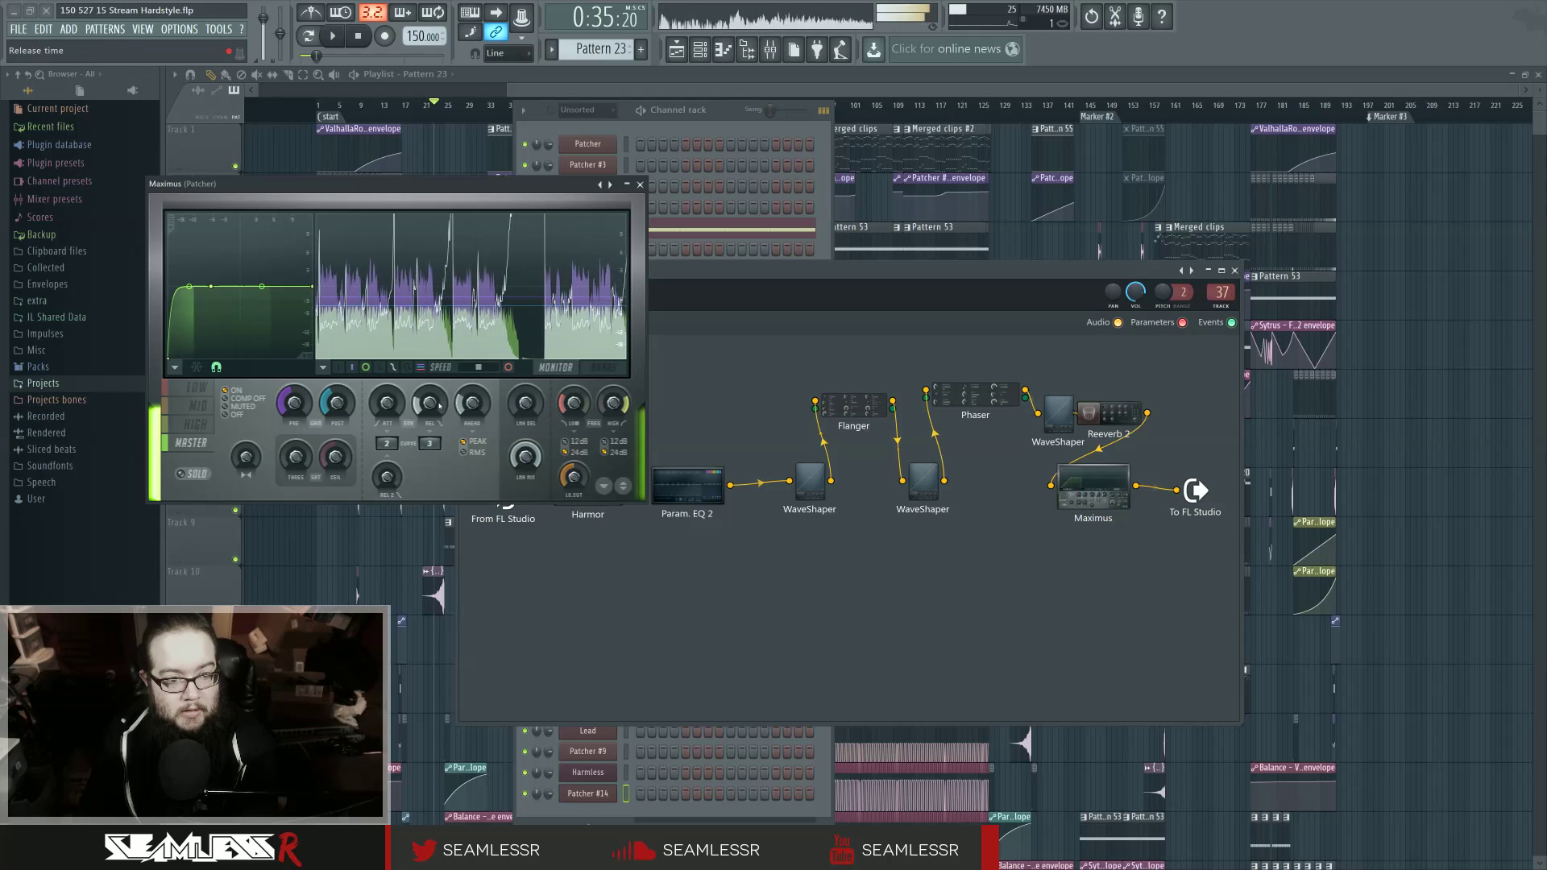
left_click(195, 424)
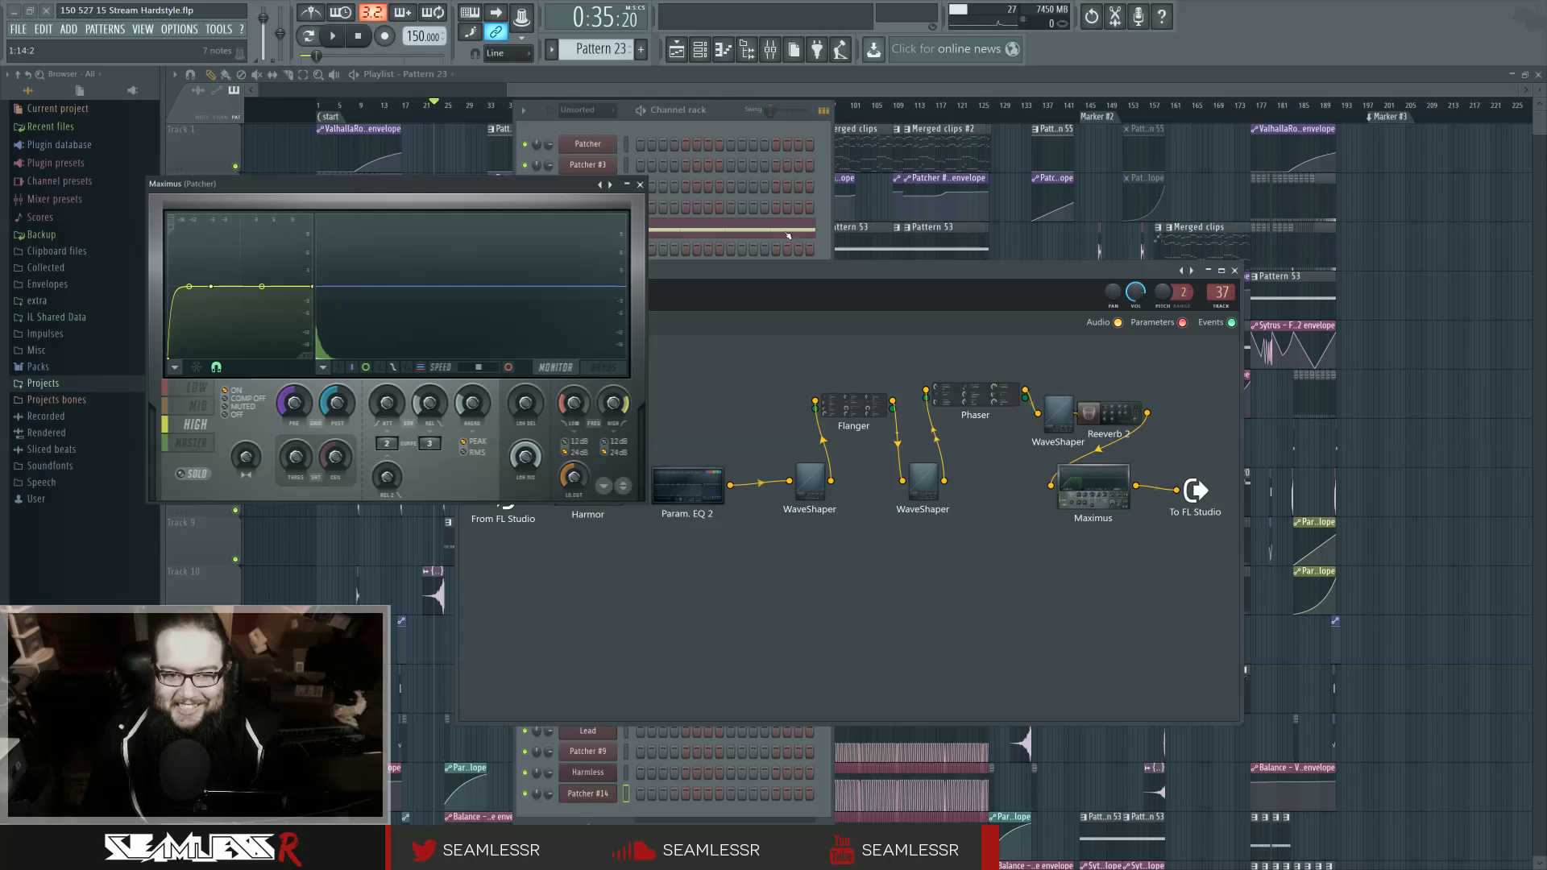
Step: Close Maximus, create the empty Pattern 65 and open the piano roll of Patcher #14
left_click(724, 120)
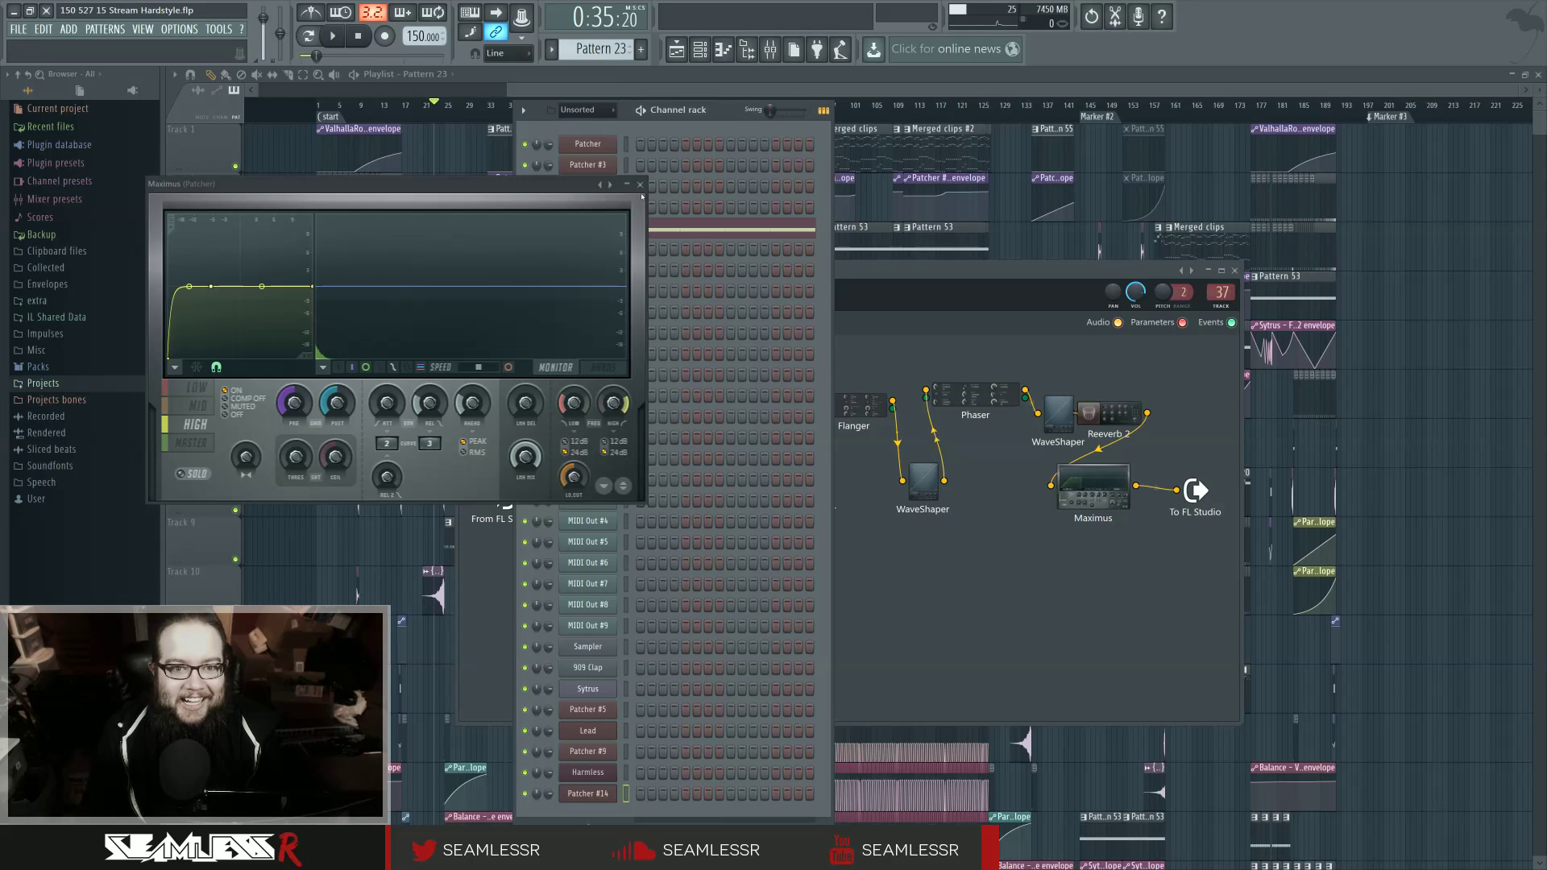
left_click(640, 185)
left_click(603, 49)
left_click(903, 60)
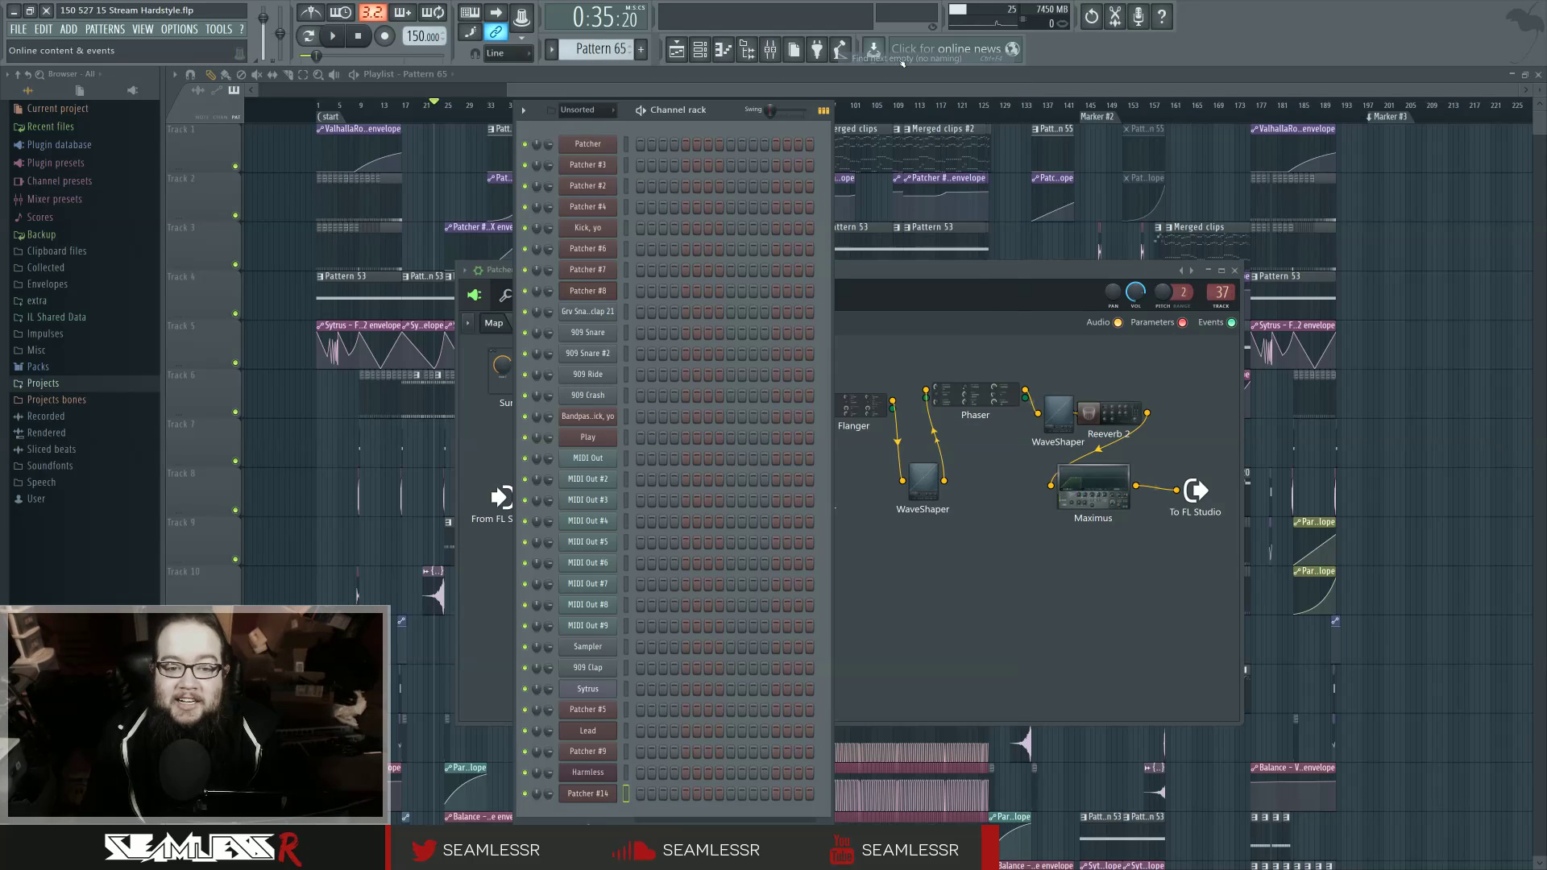
right_click(613, 791)
left_click(647, 750)
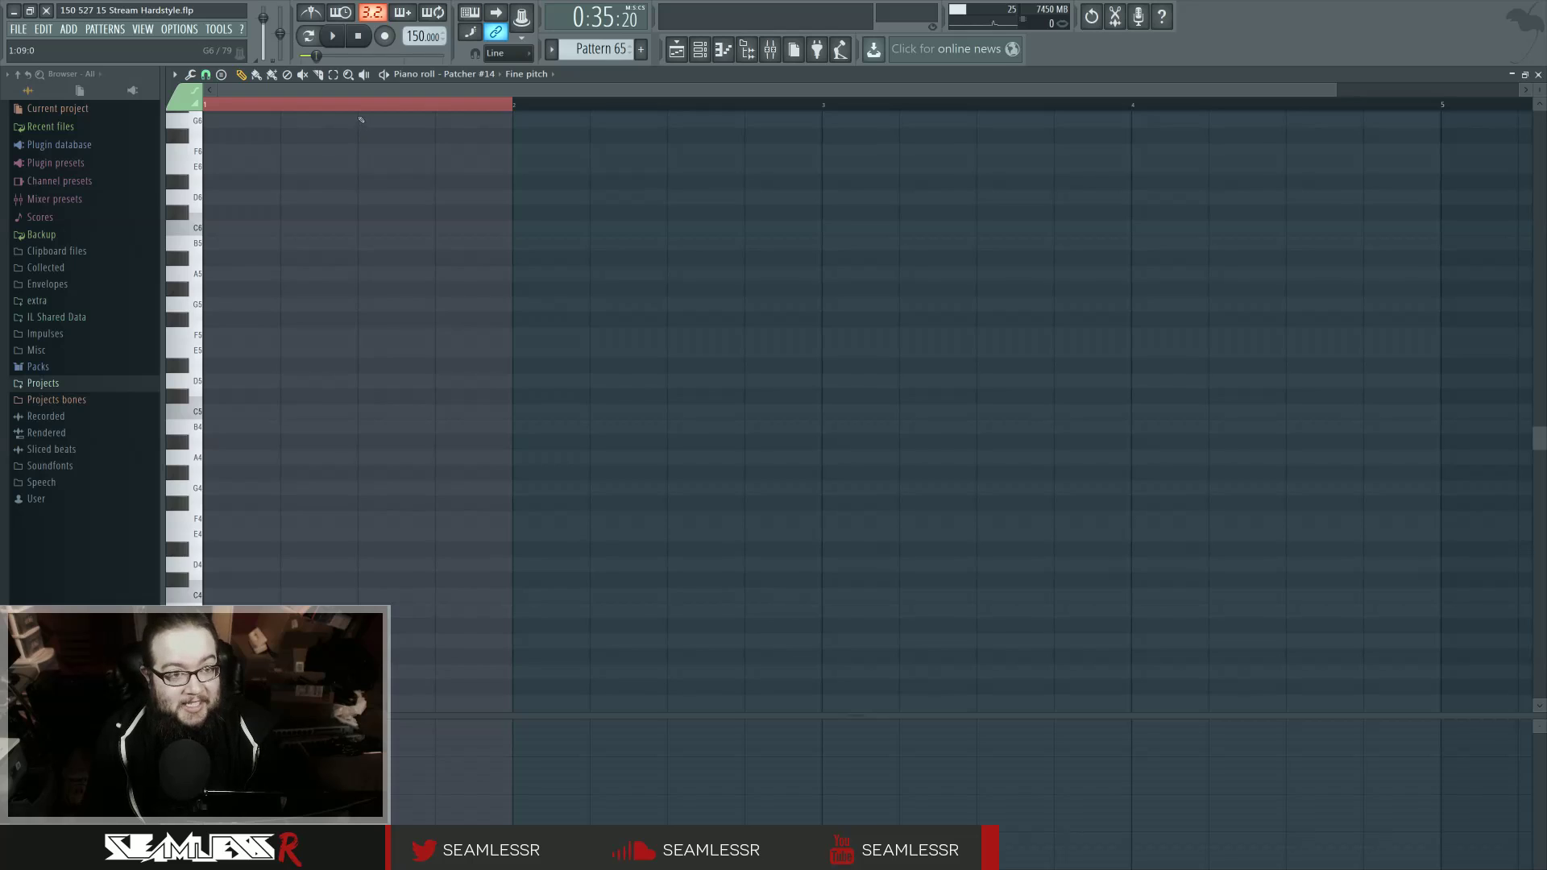
Step: Clear the time selection, place six evenly spaced F#5 notes across bar 1 and switch playback to pattern mode
key("ctrl+d")
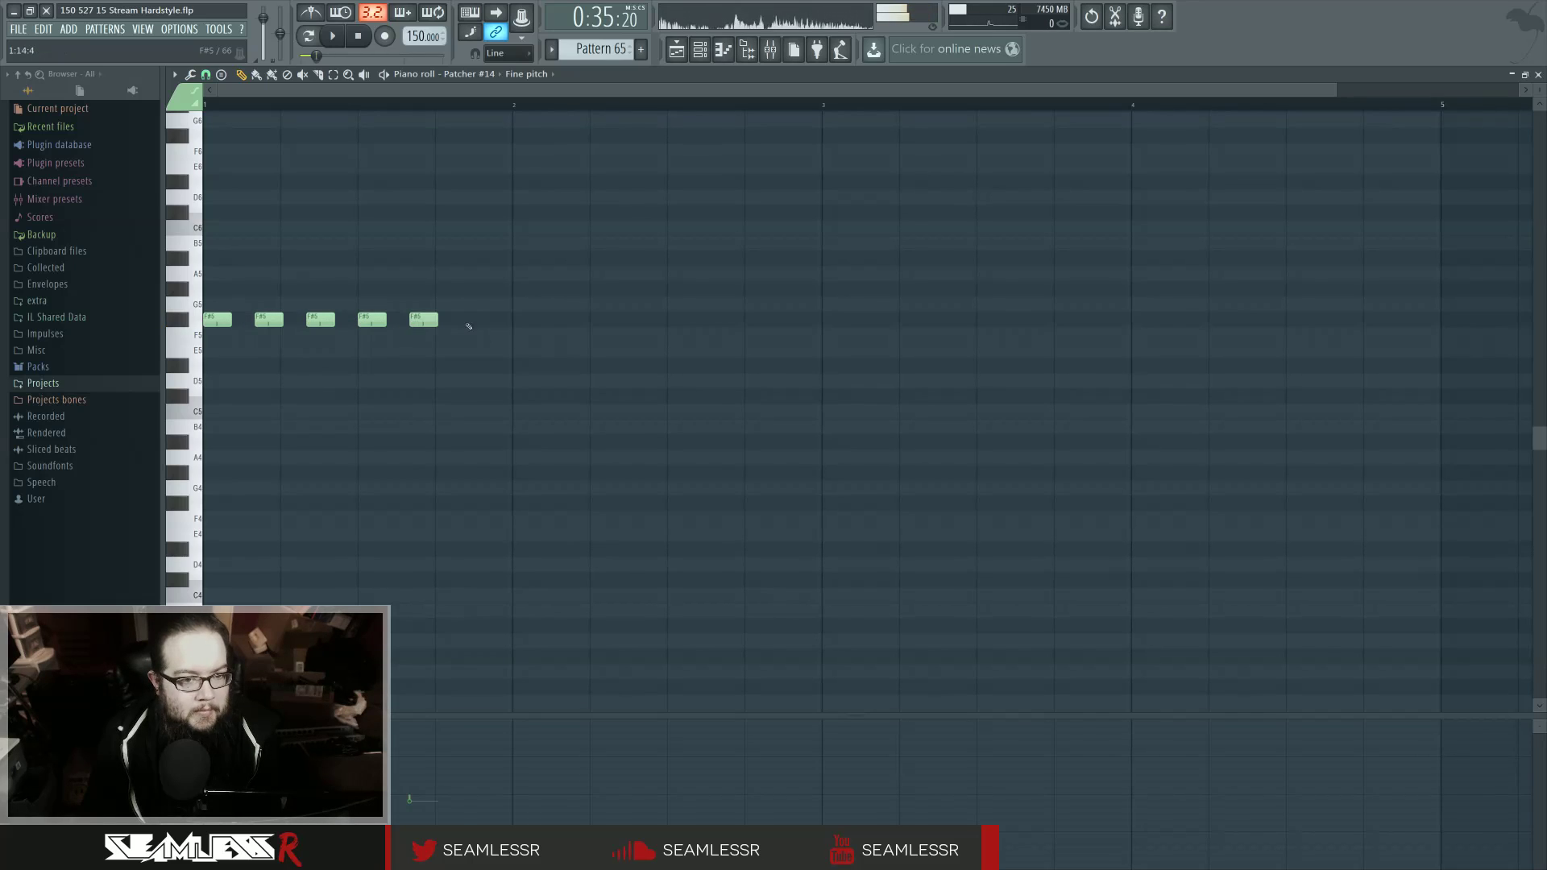
left_click(308, 36)
key("space")
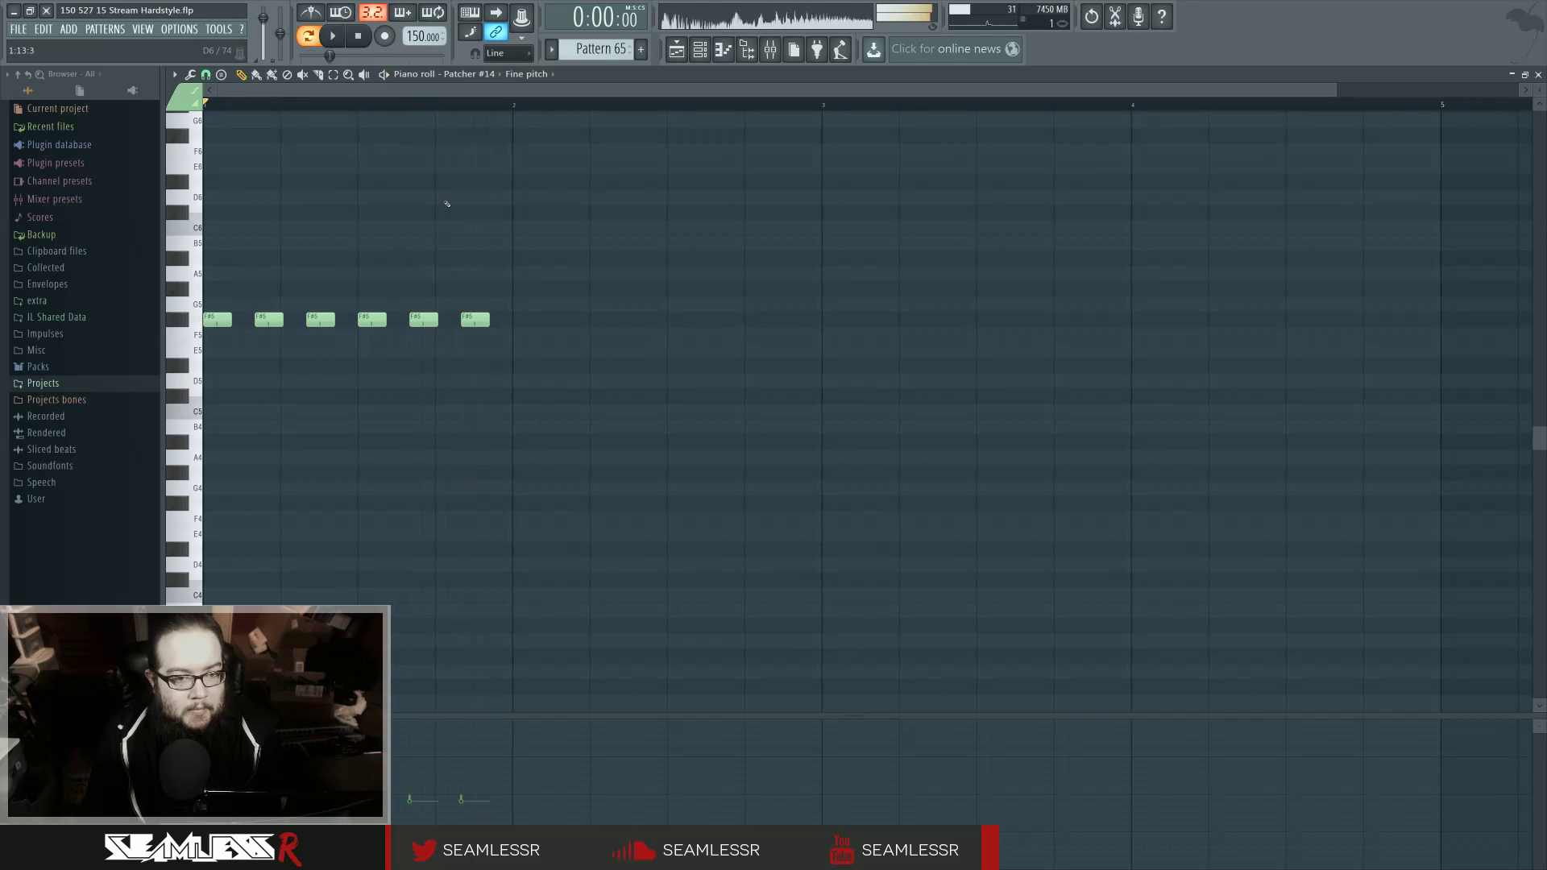
Step: Play back the six-note pattern several times to judge the Patcher #14 sound
key("space")
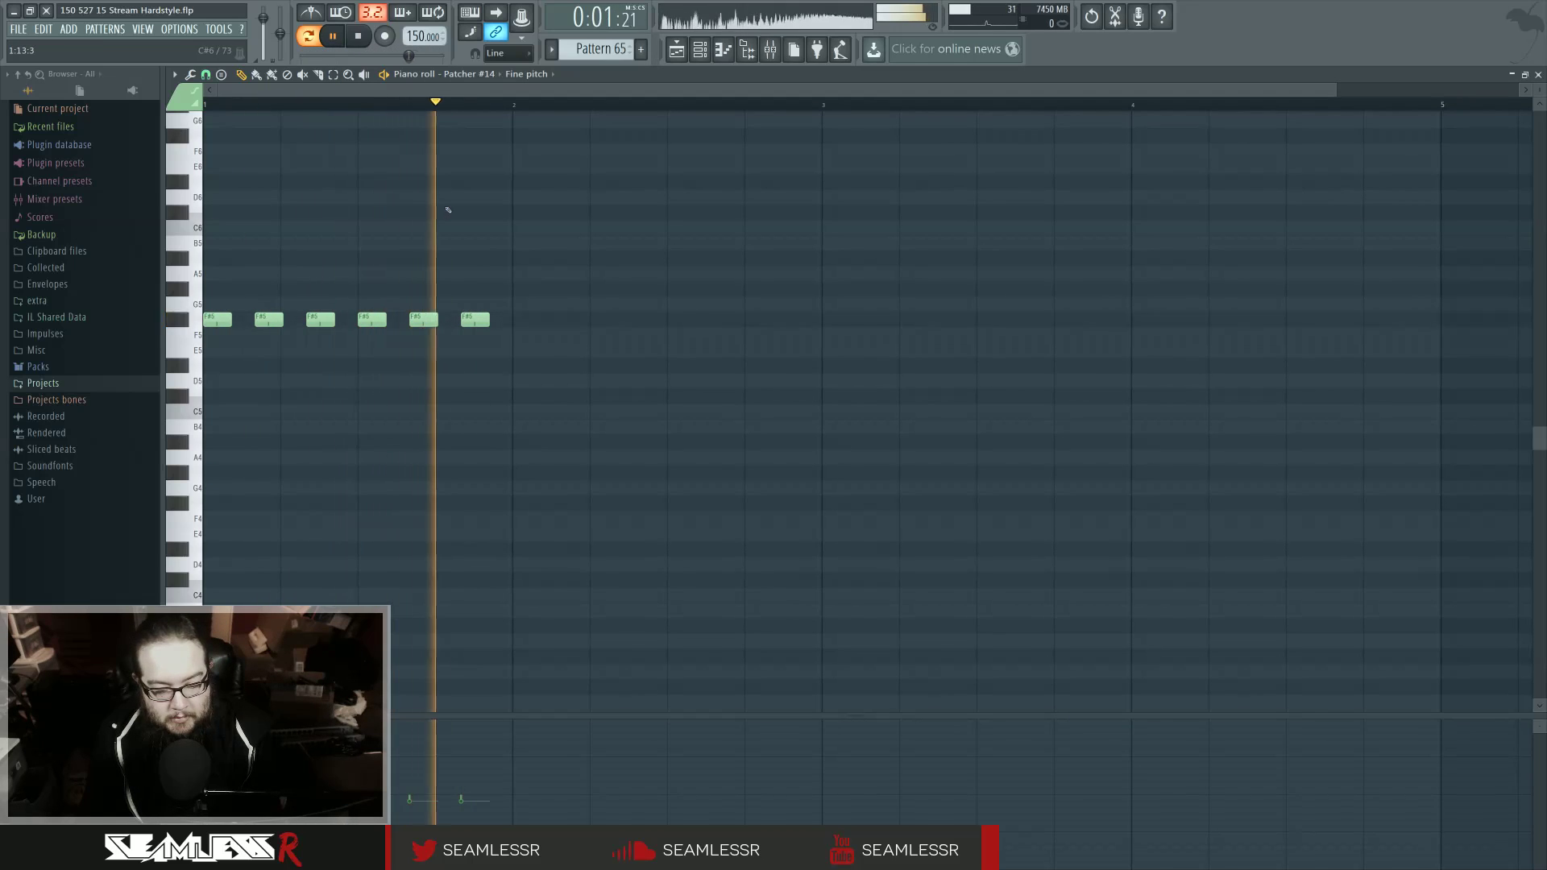
key("space")
key("space")
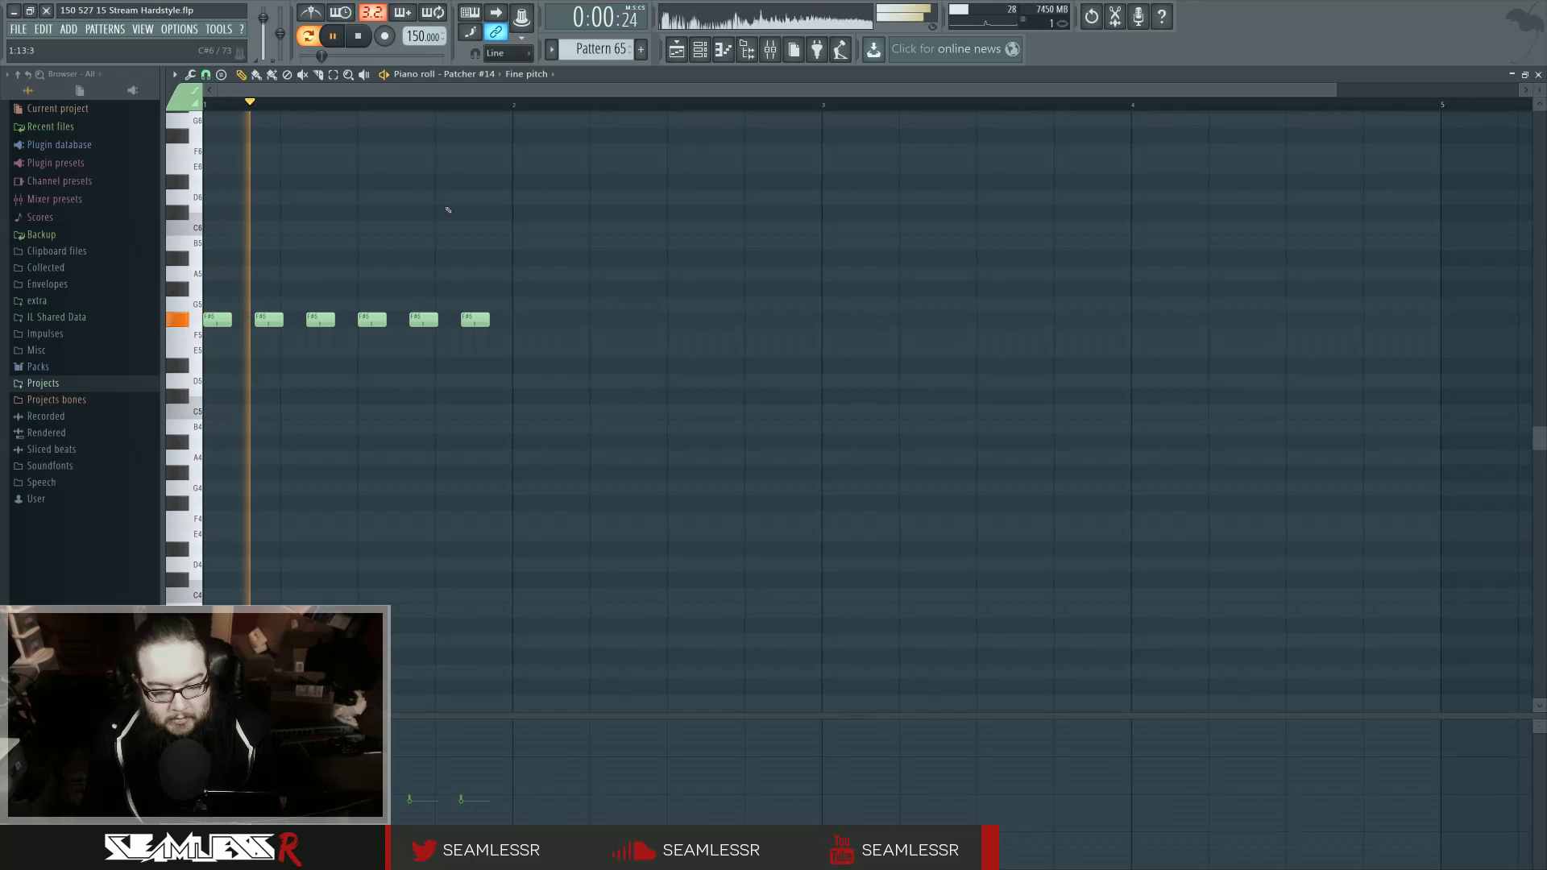
key("space")
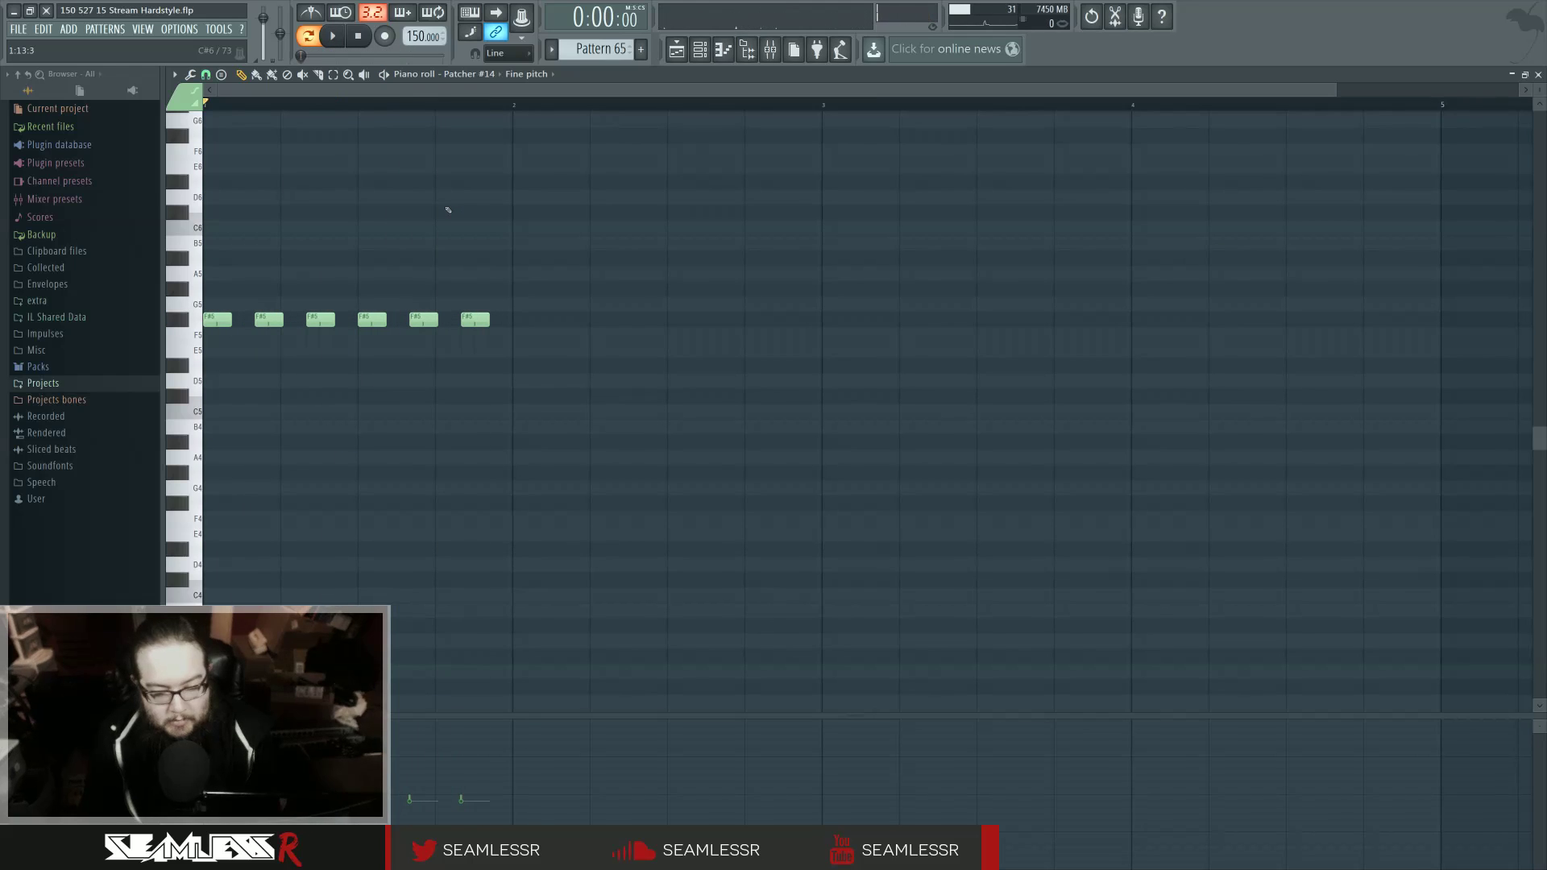
key("space")
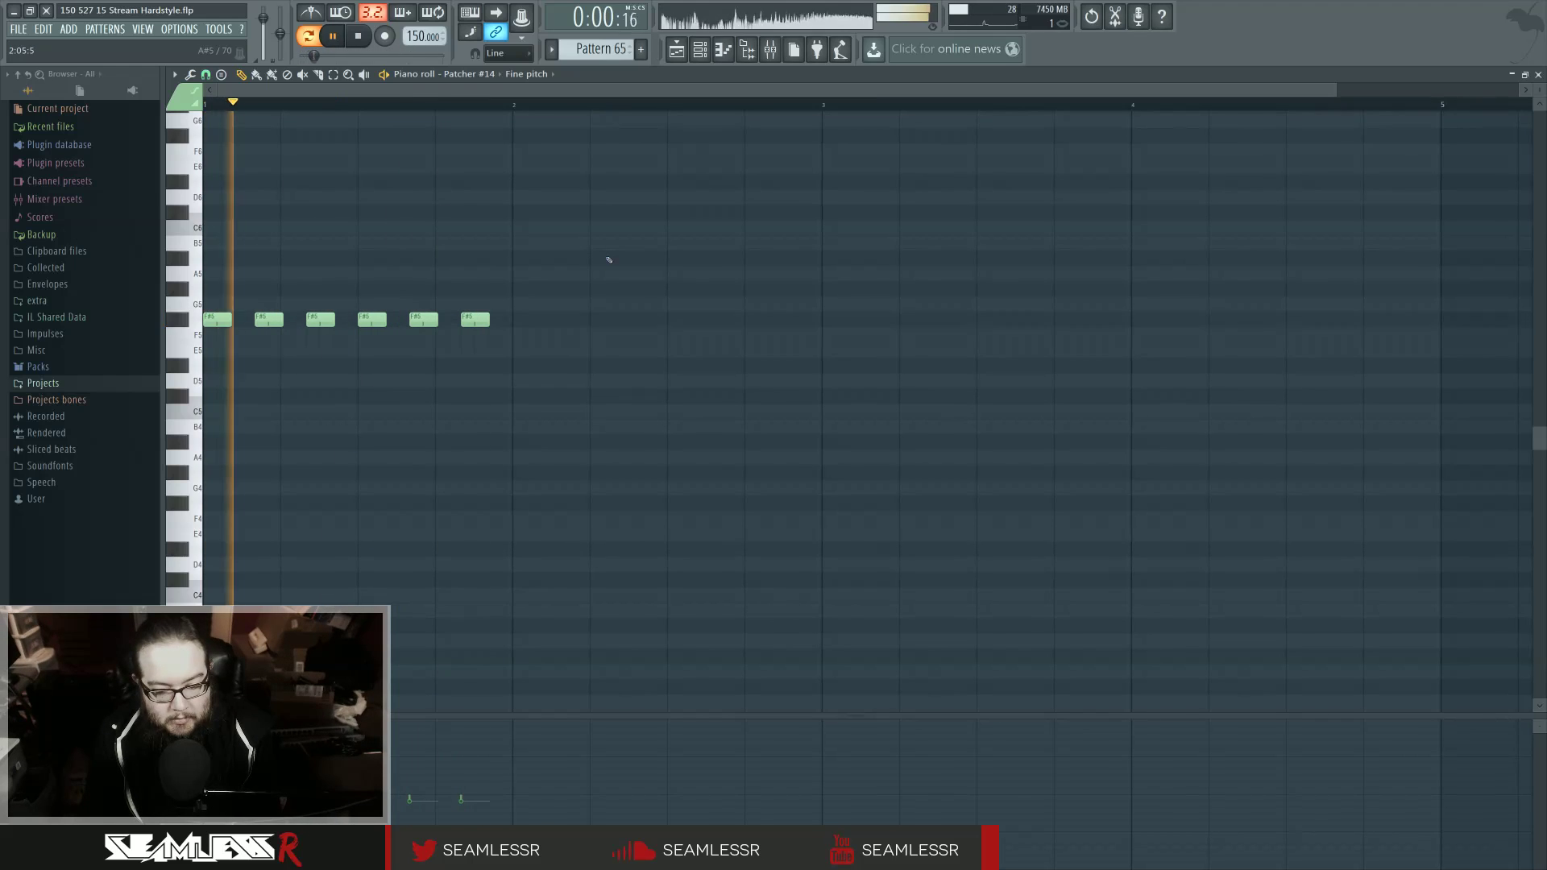
key("space")
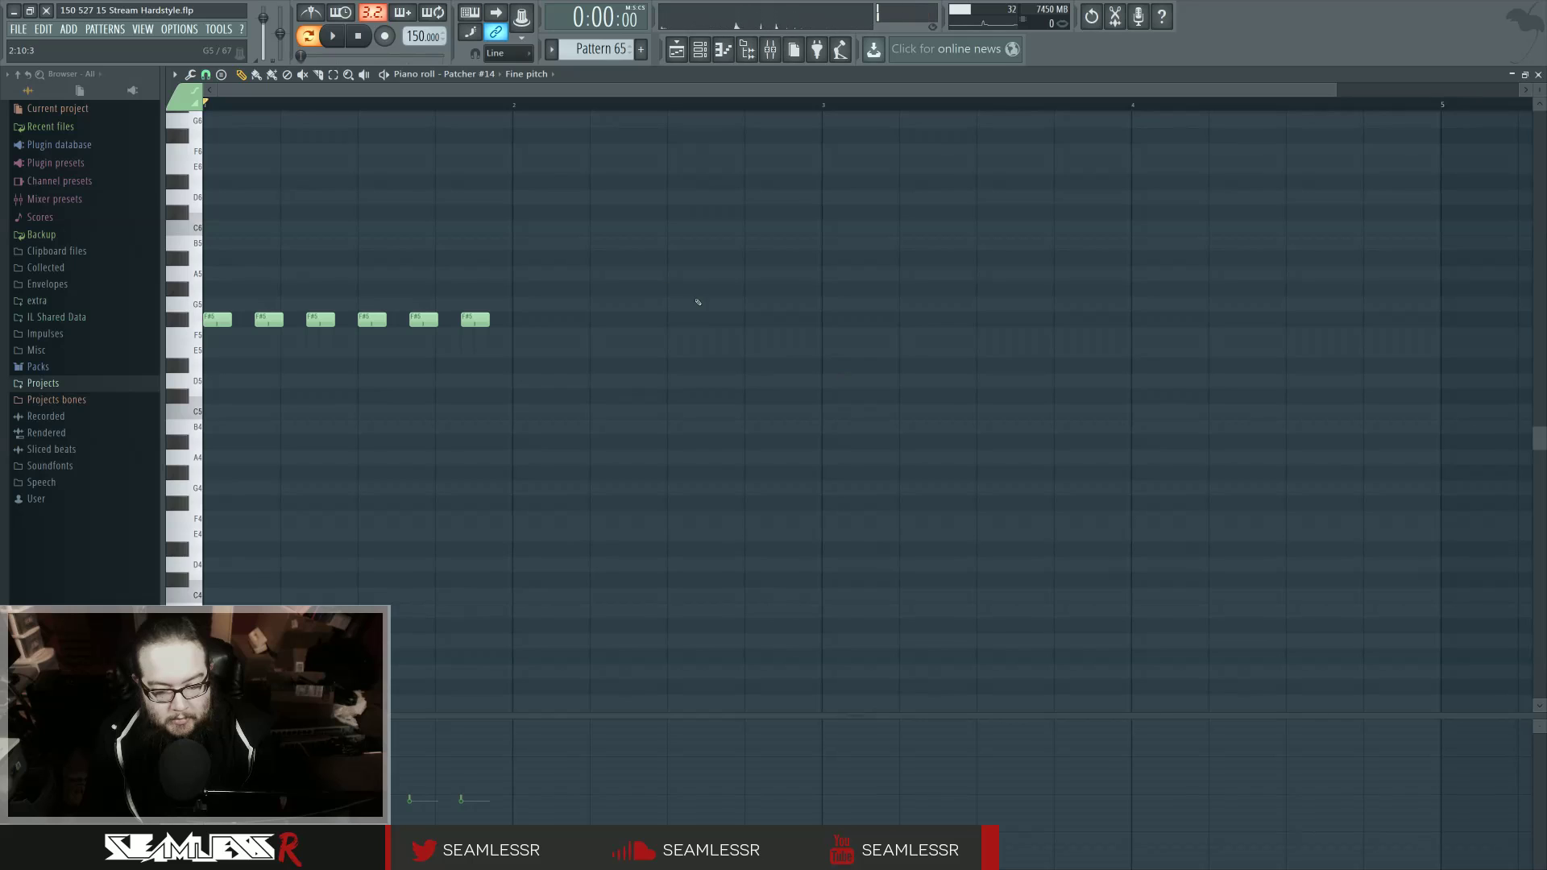
key("space")
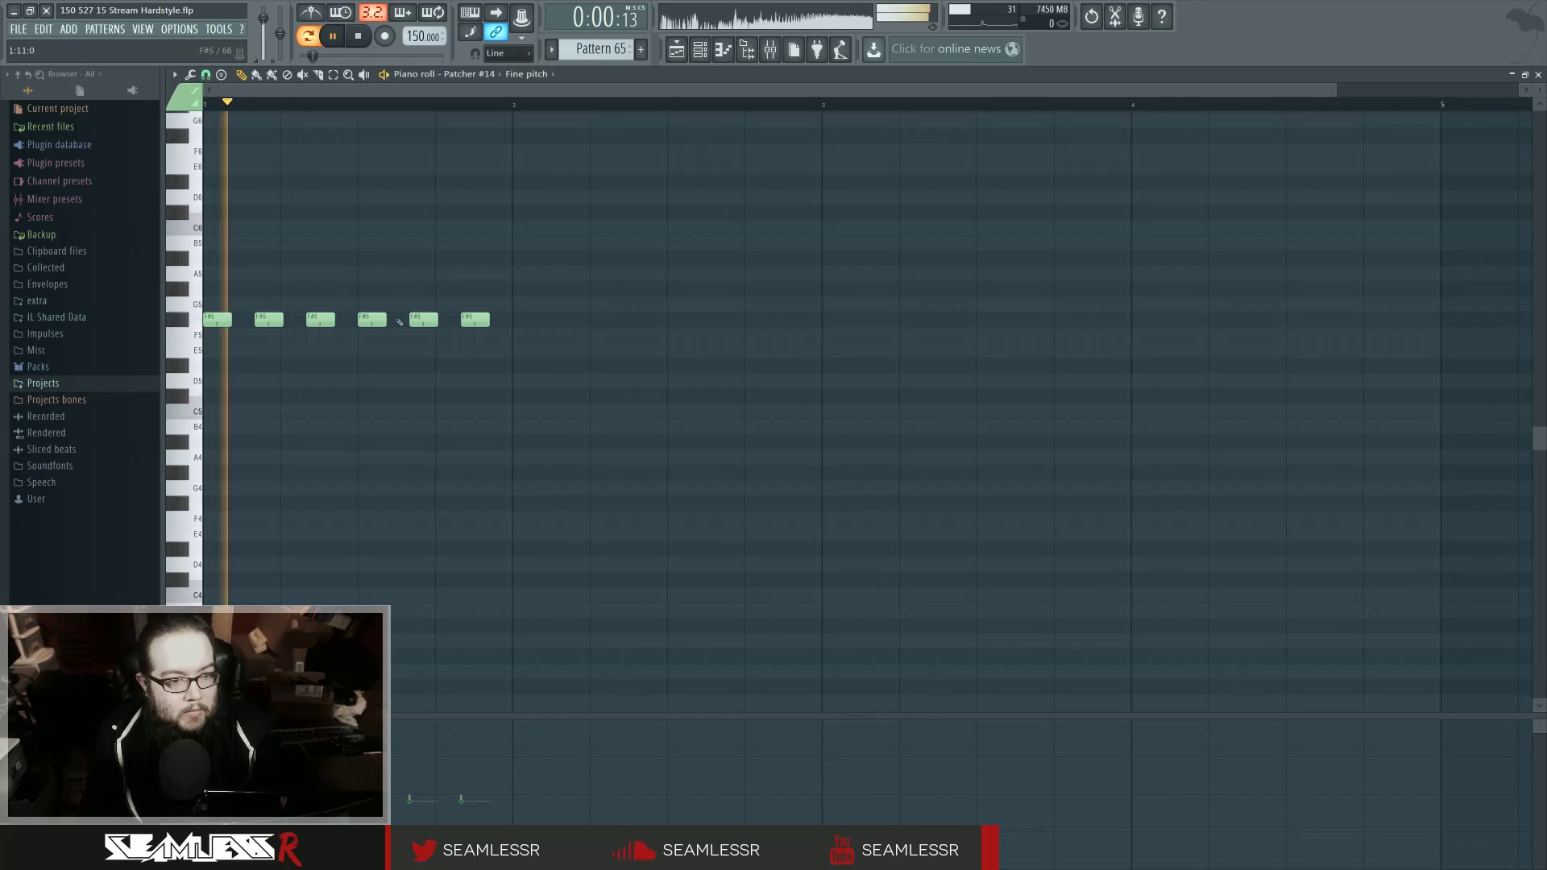
Step: Stop playback, remove the fifth F#5 note and move the last one earlier to beat 4 of bar 1
key("space")
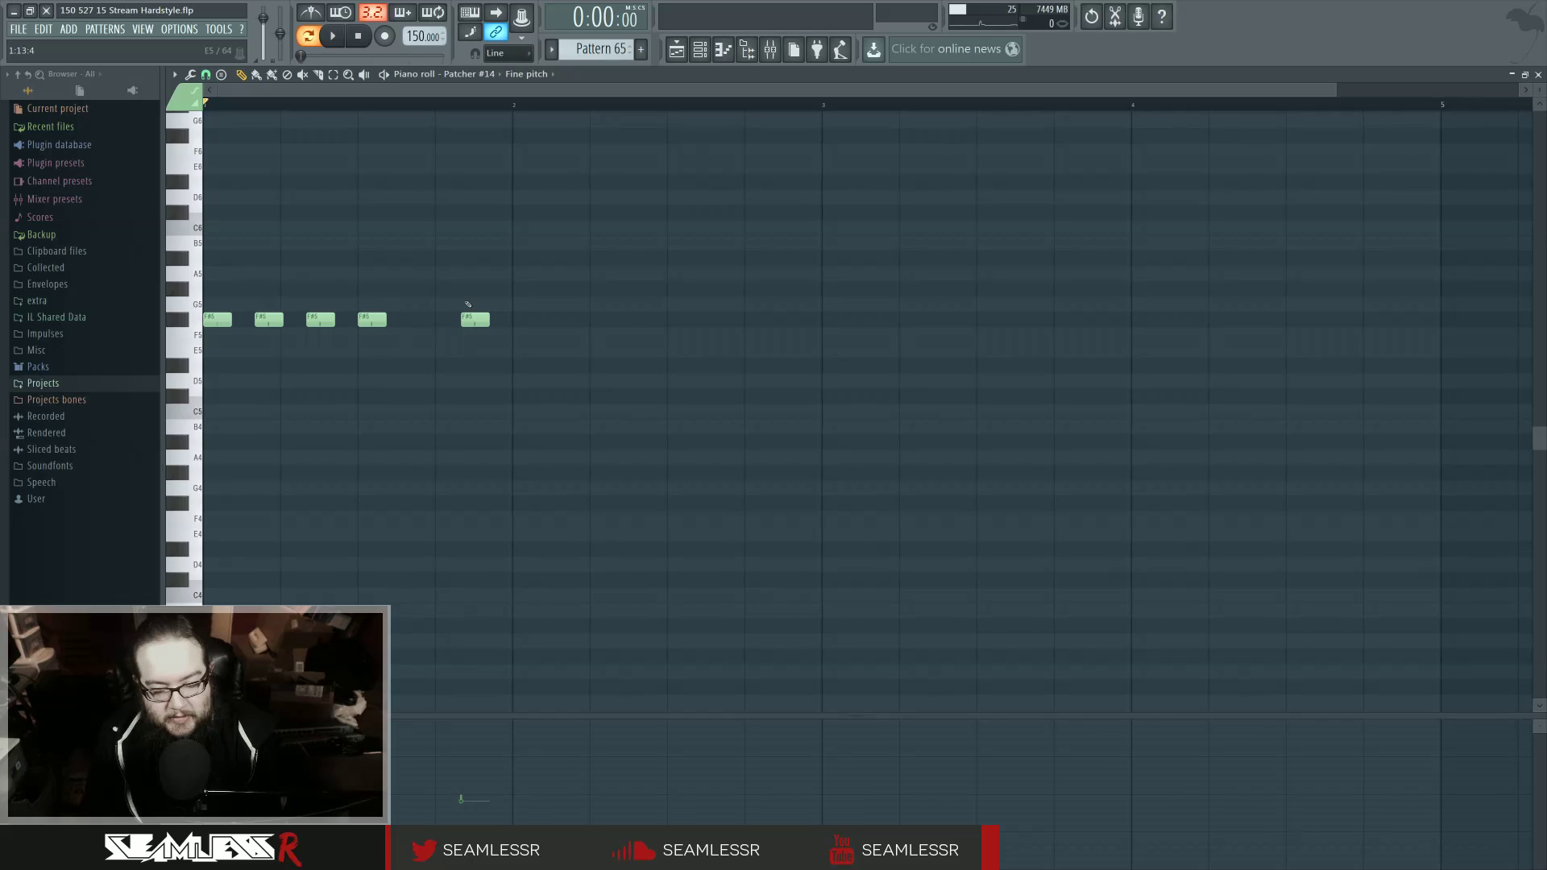
left_click_drag(471, 302, 469, 301)
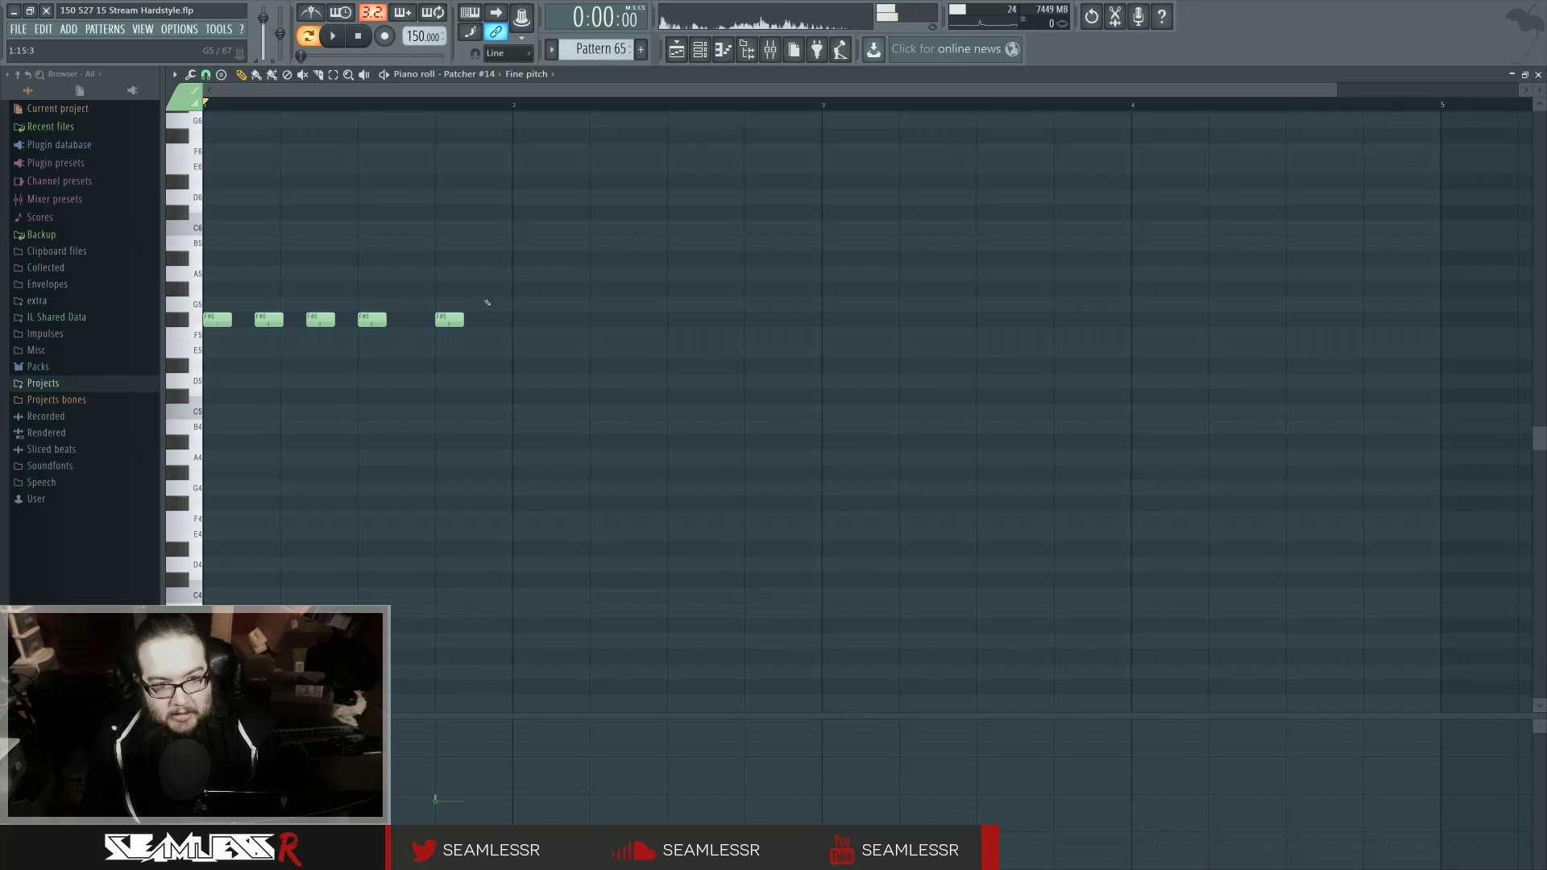
Step: Accept the first F#5 note's properties unchanged and refill bar 1 to six evenly spaced F#5 notes
double_click(222, 323)
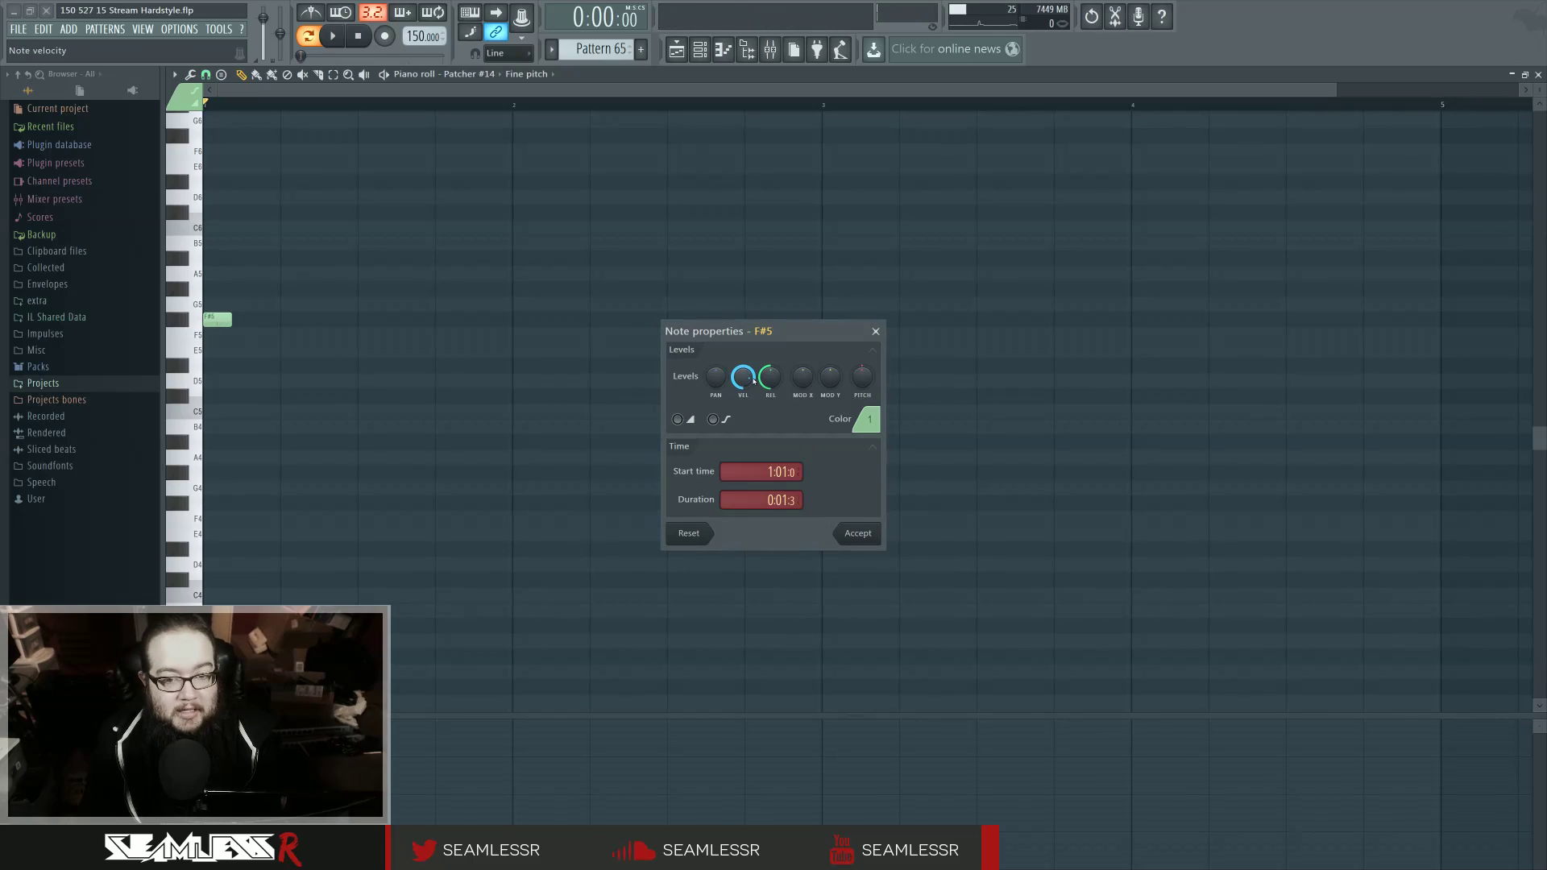
left_click(857, 533)
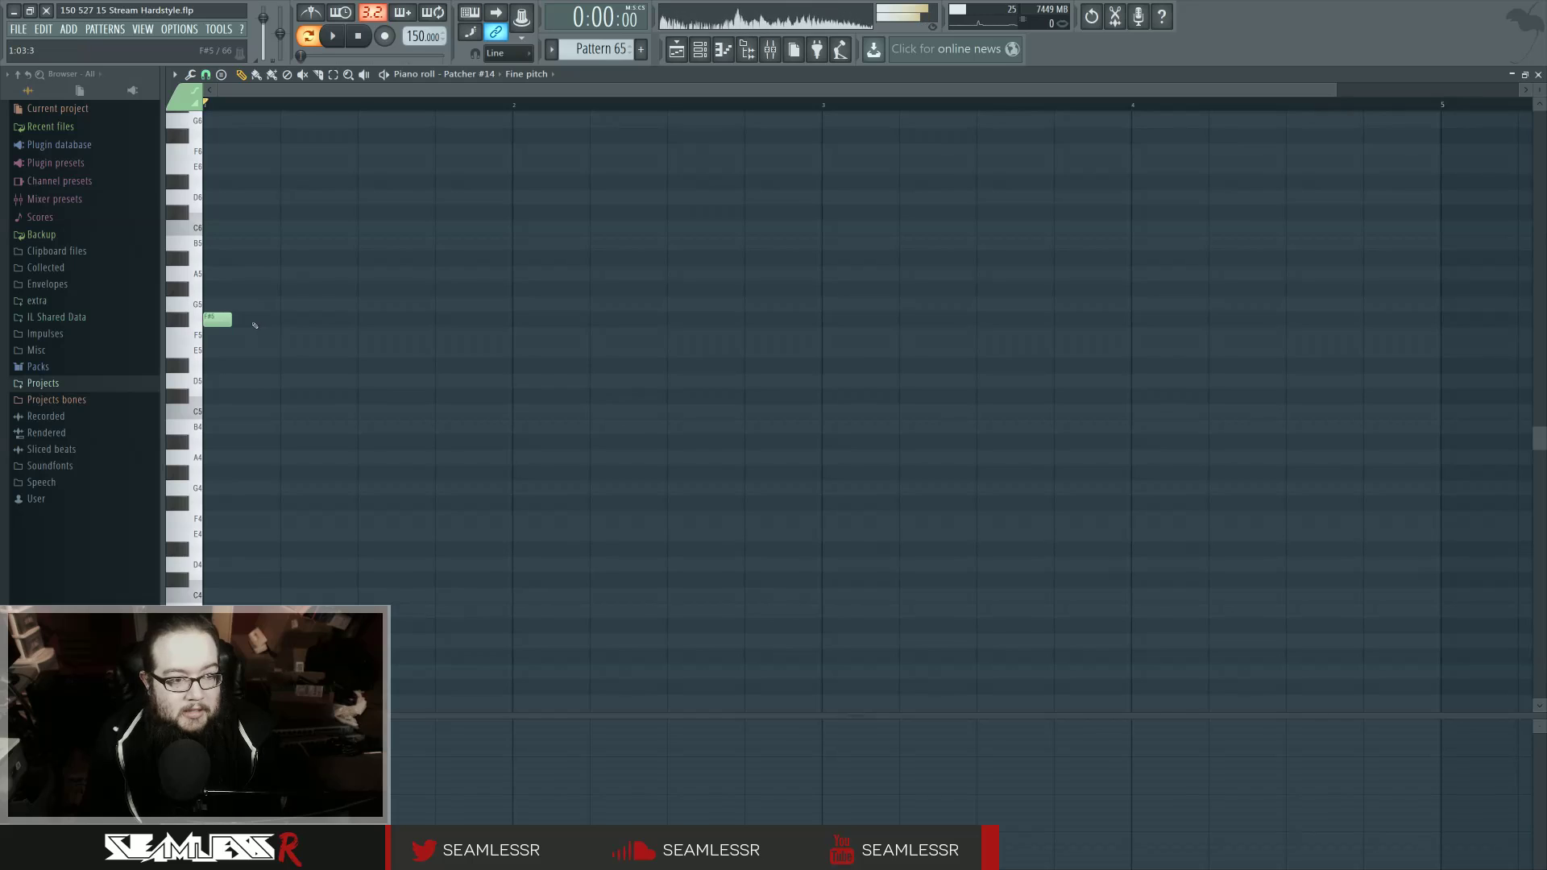
left_click(254, 324)
left_click(310, 325)
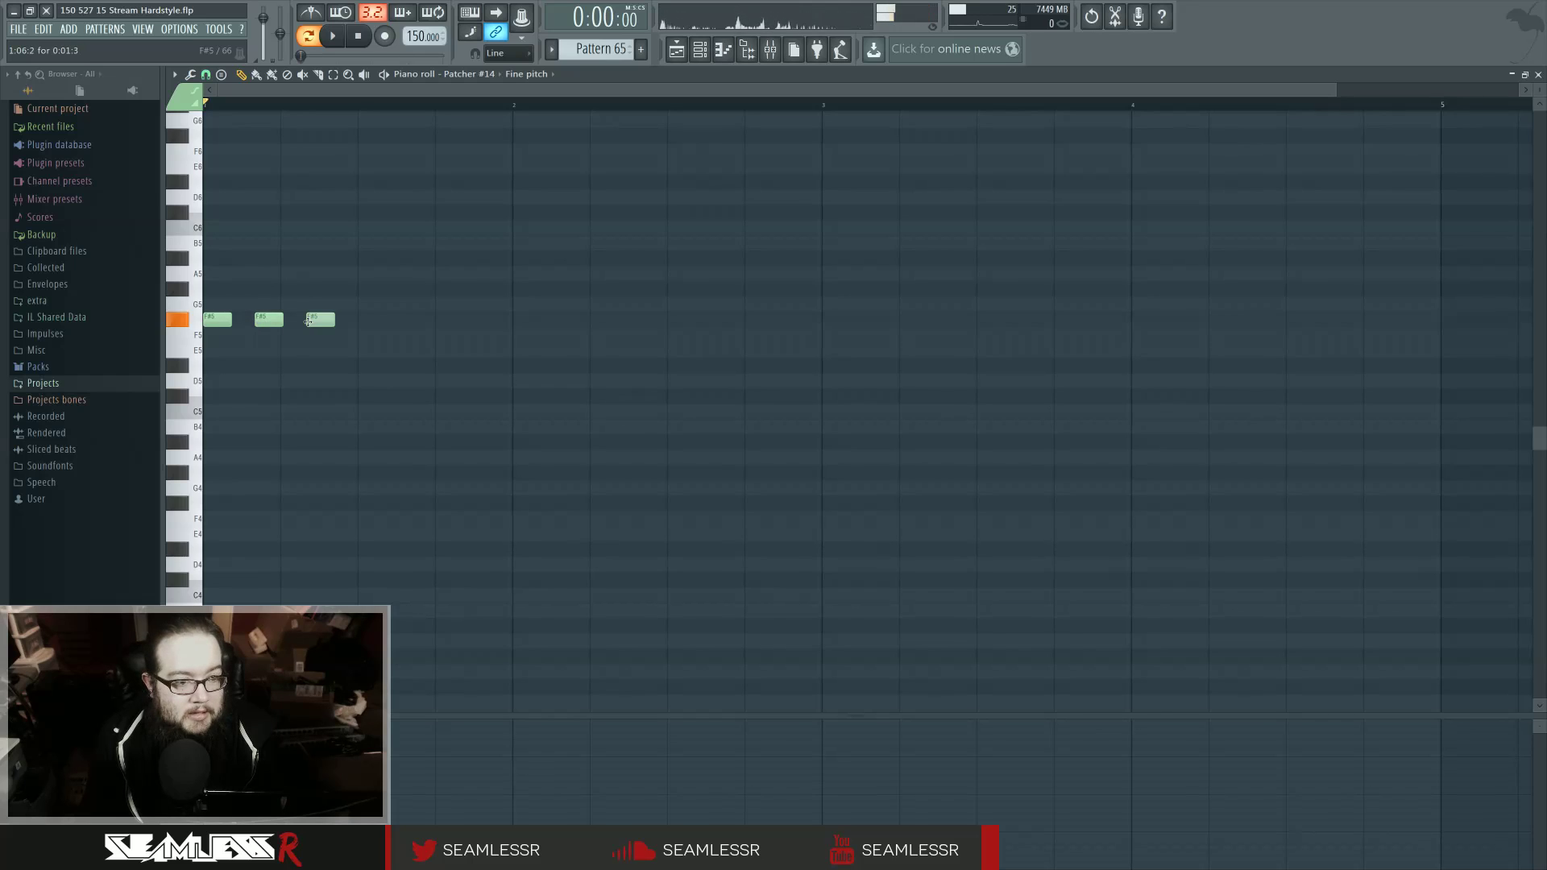
left_click(413, 322)
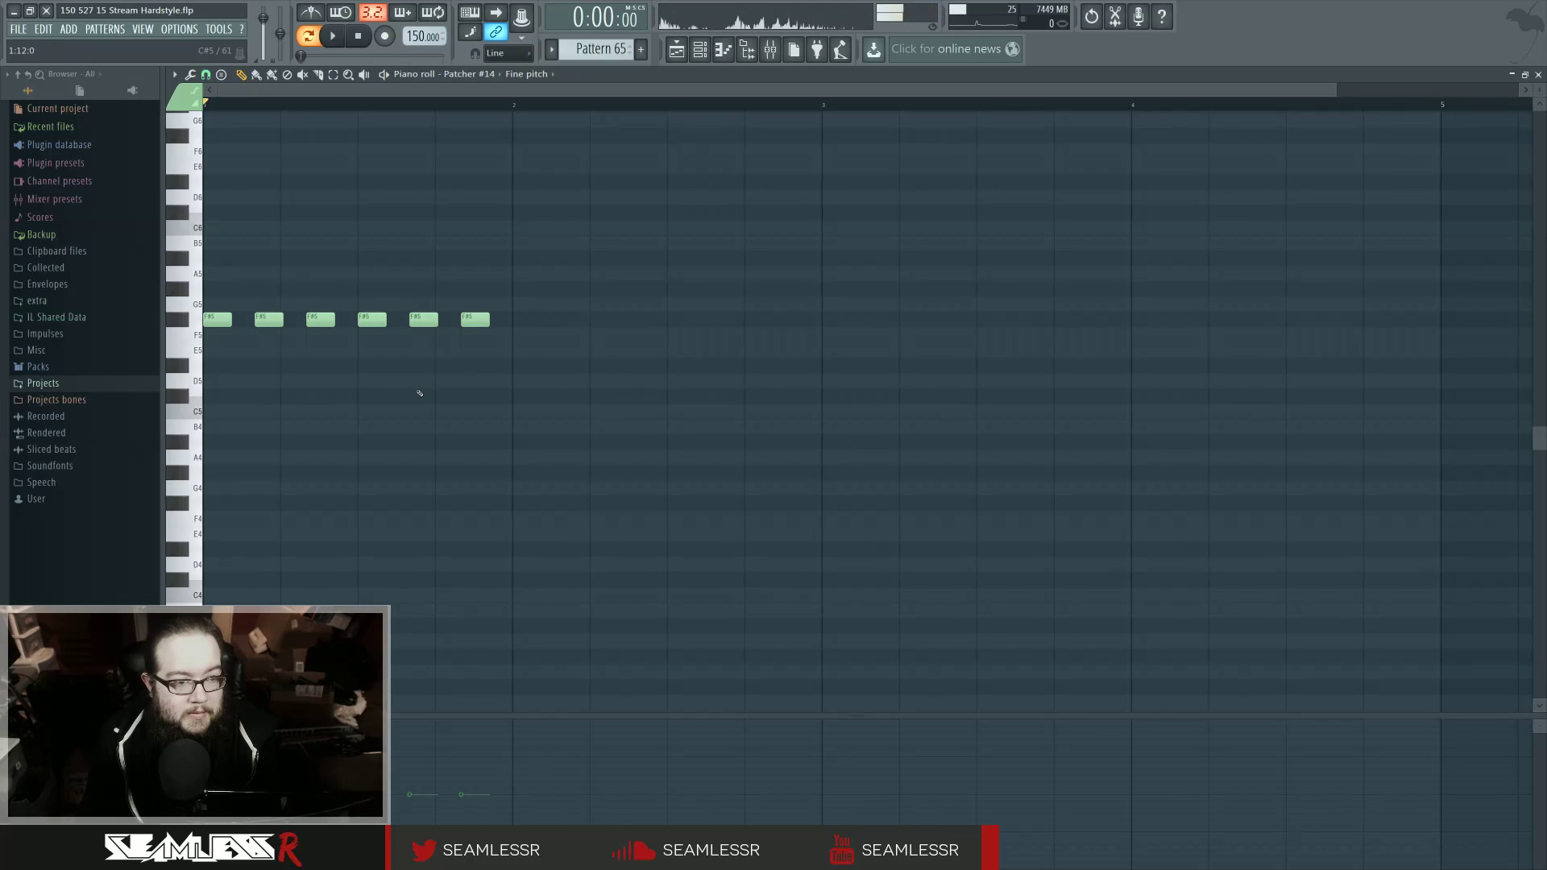
Step: Play the six-note pattern while adjusting the fine pitch of the notes in bar 1, and stop playback
key("space")
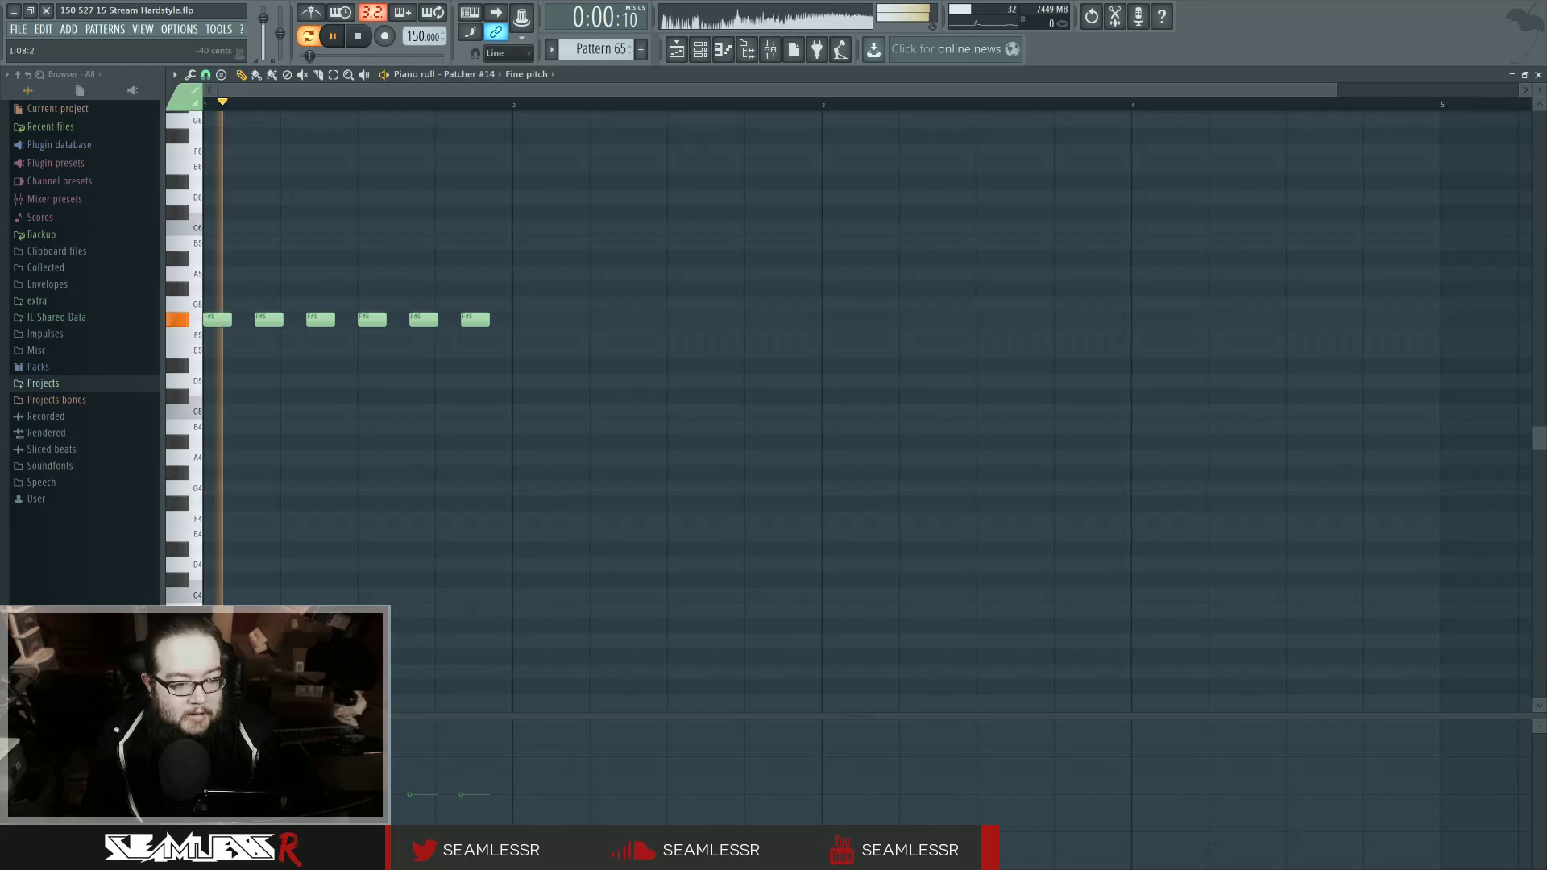
left_click_drag(419, 792, 332, 792)
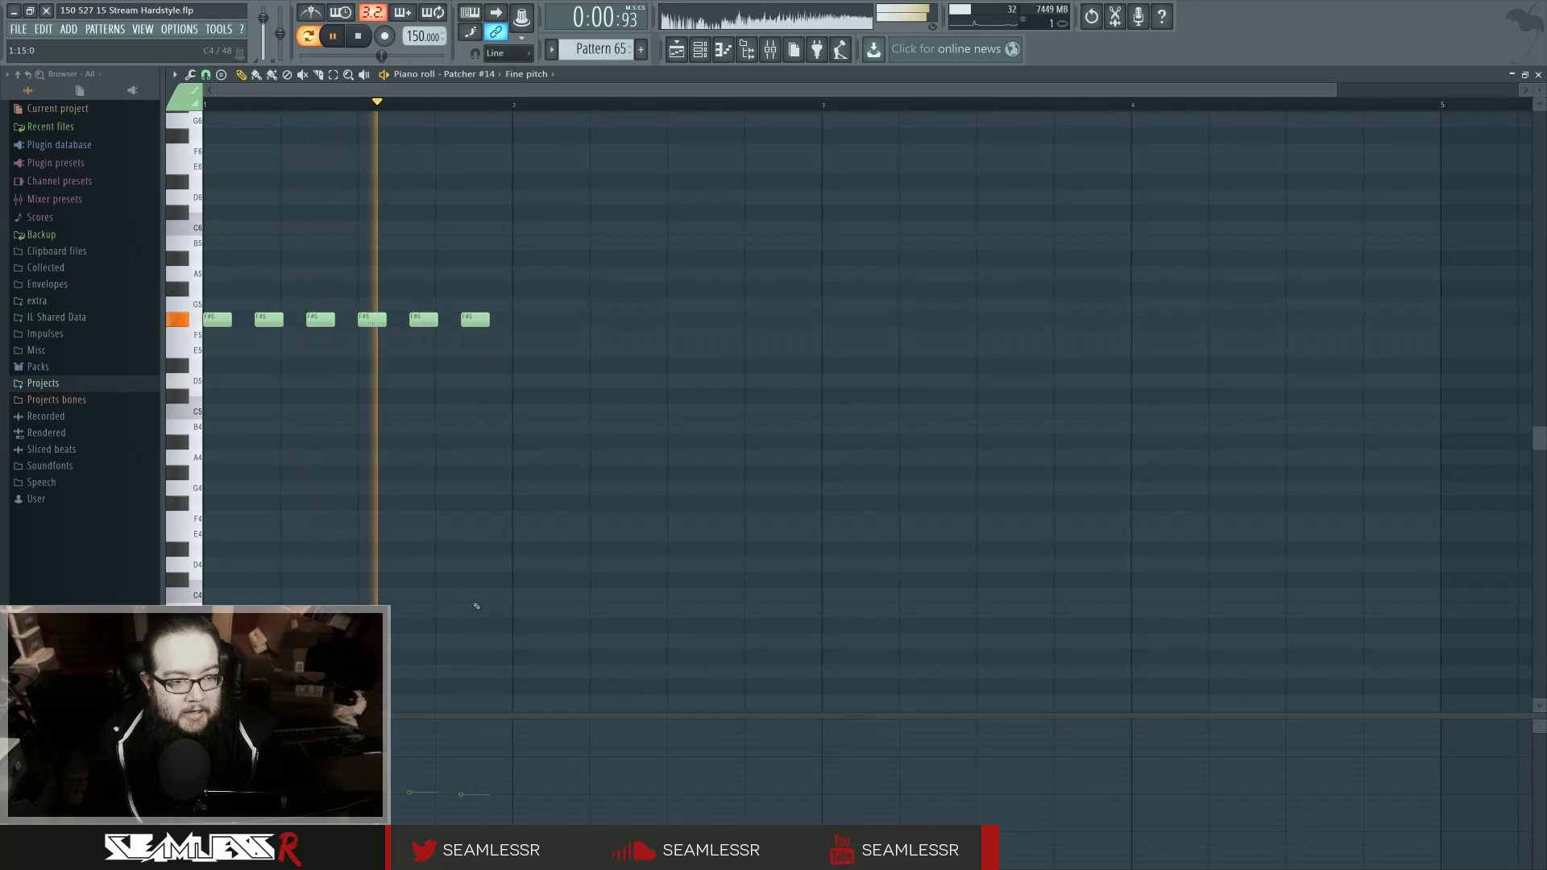
key("space")
Step: Play the song in the playlist and place a Pattern 65 clip on Track 13, trimmed to the last two beats of bar 49
left_click(675, 52)
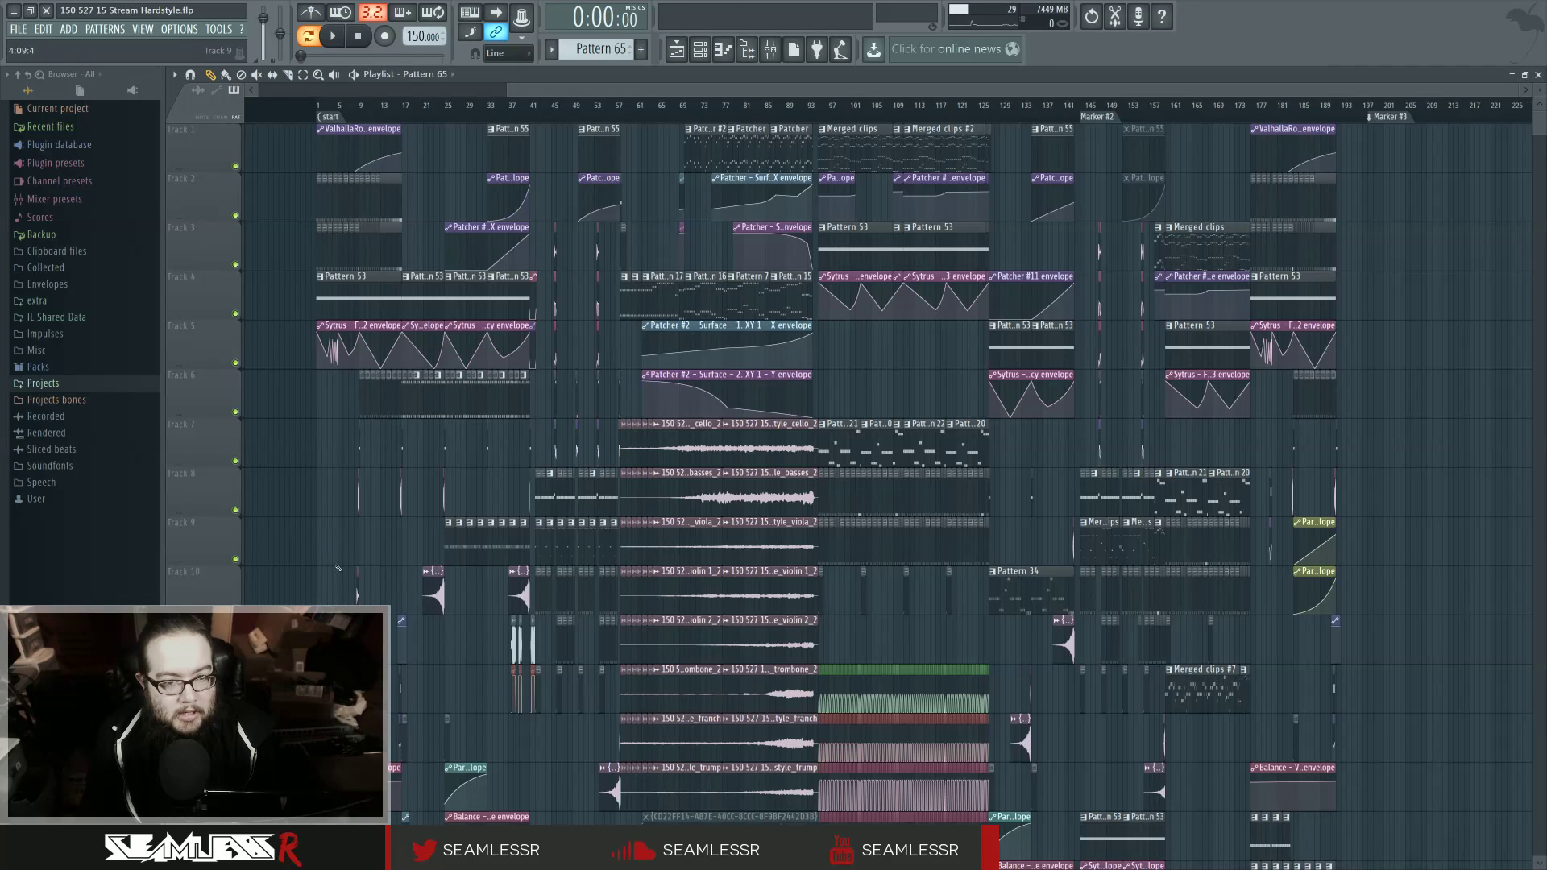
scroll(556, 610, "up", 5)
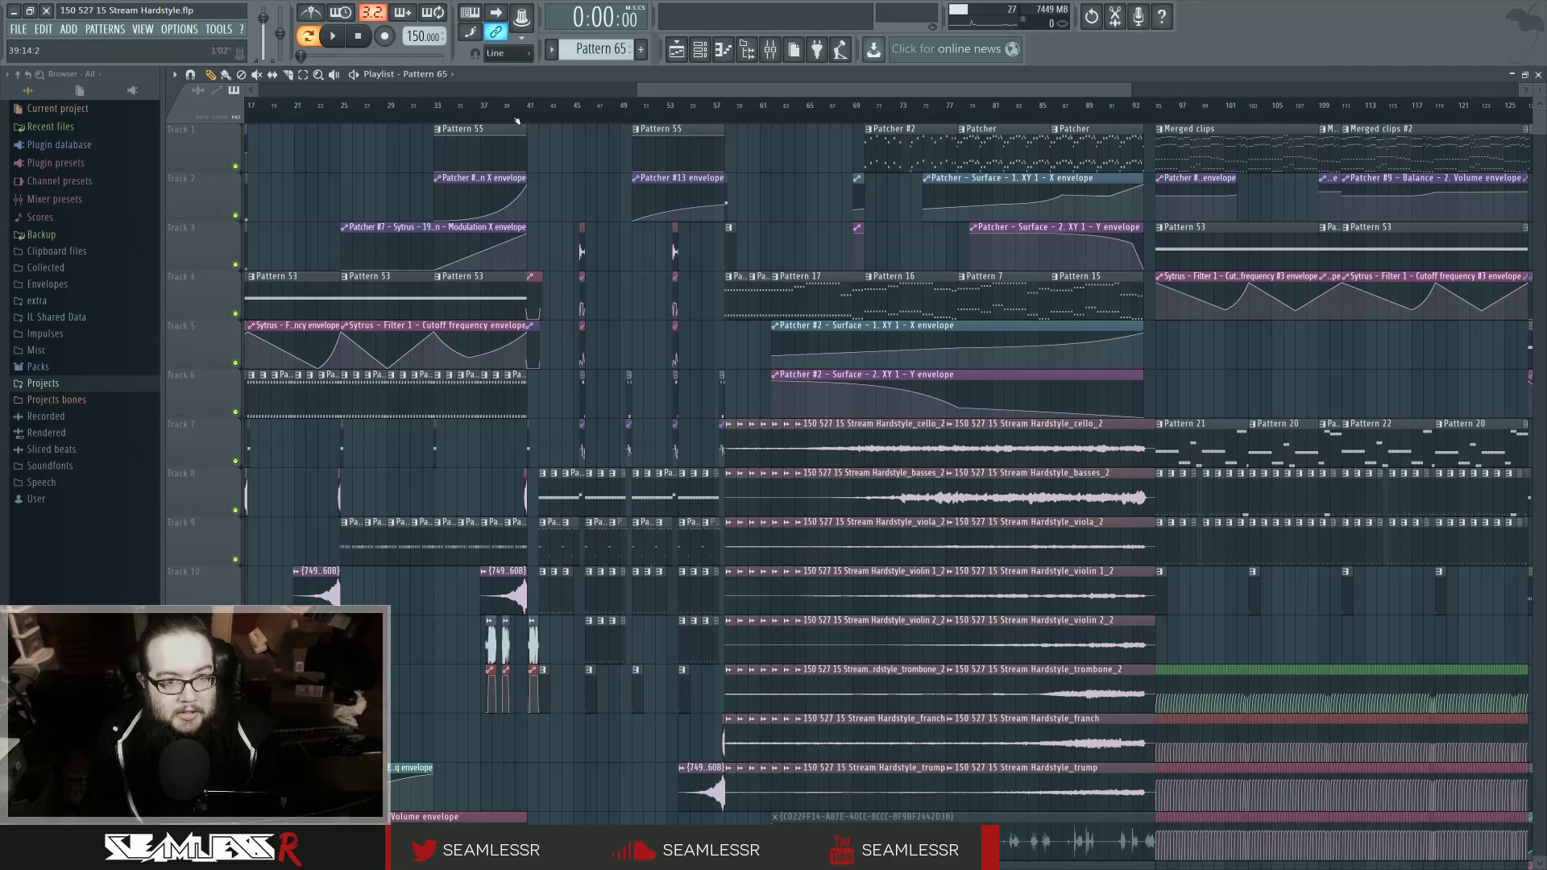
key("space")
scroll(533, 640, "up", 4)
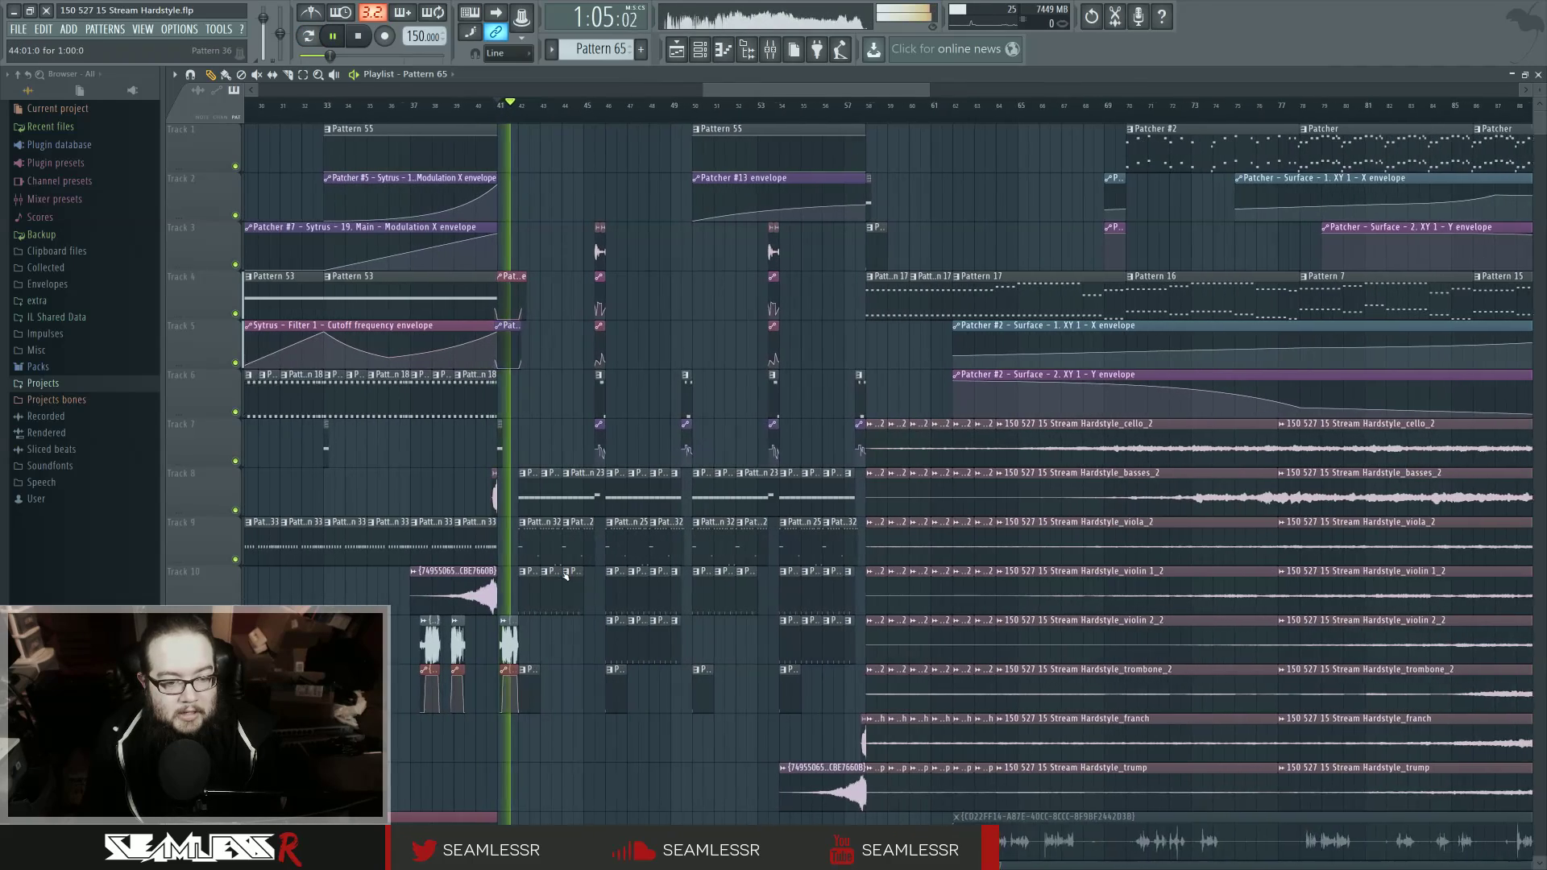
scroll(533, 640, "up", 3)
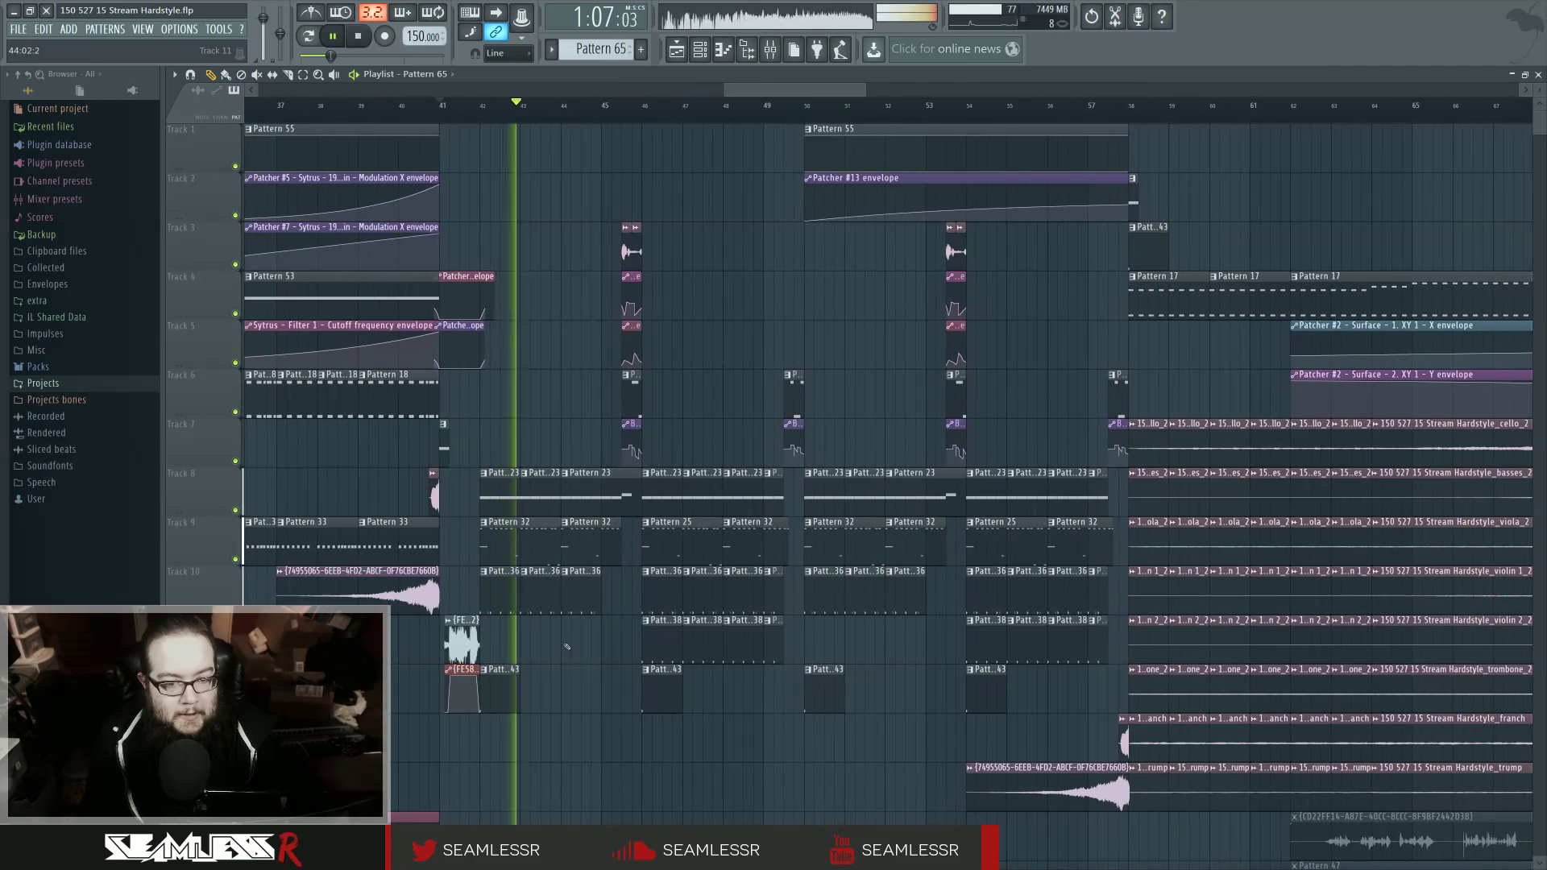
scroll(605, 668, "up", 3)
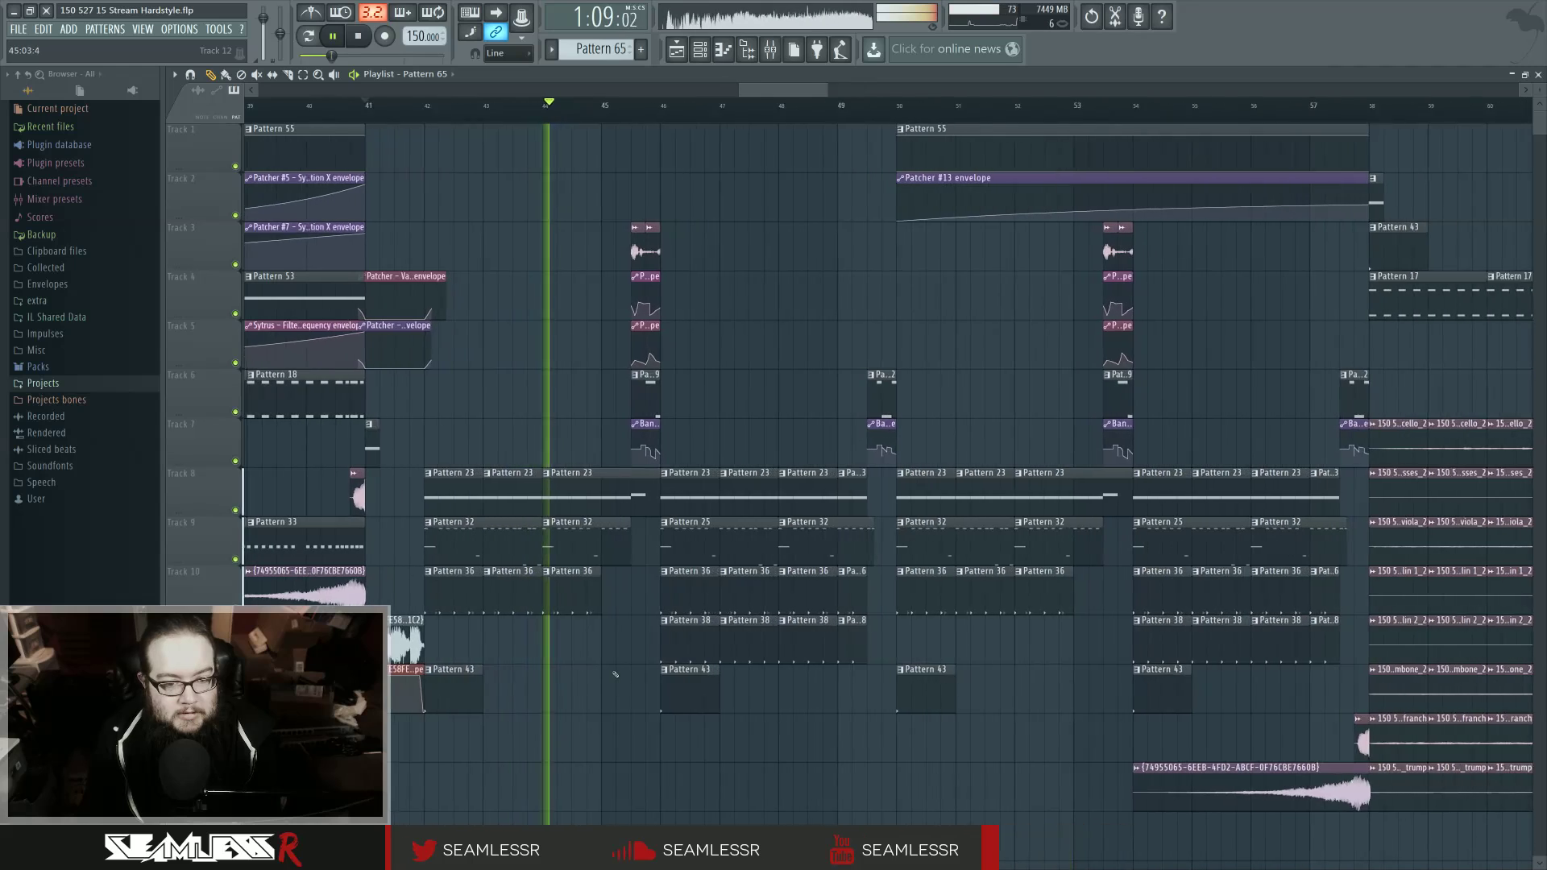
left_click_drag(808, 705, 681, 711)
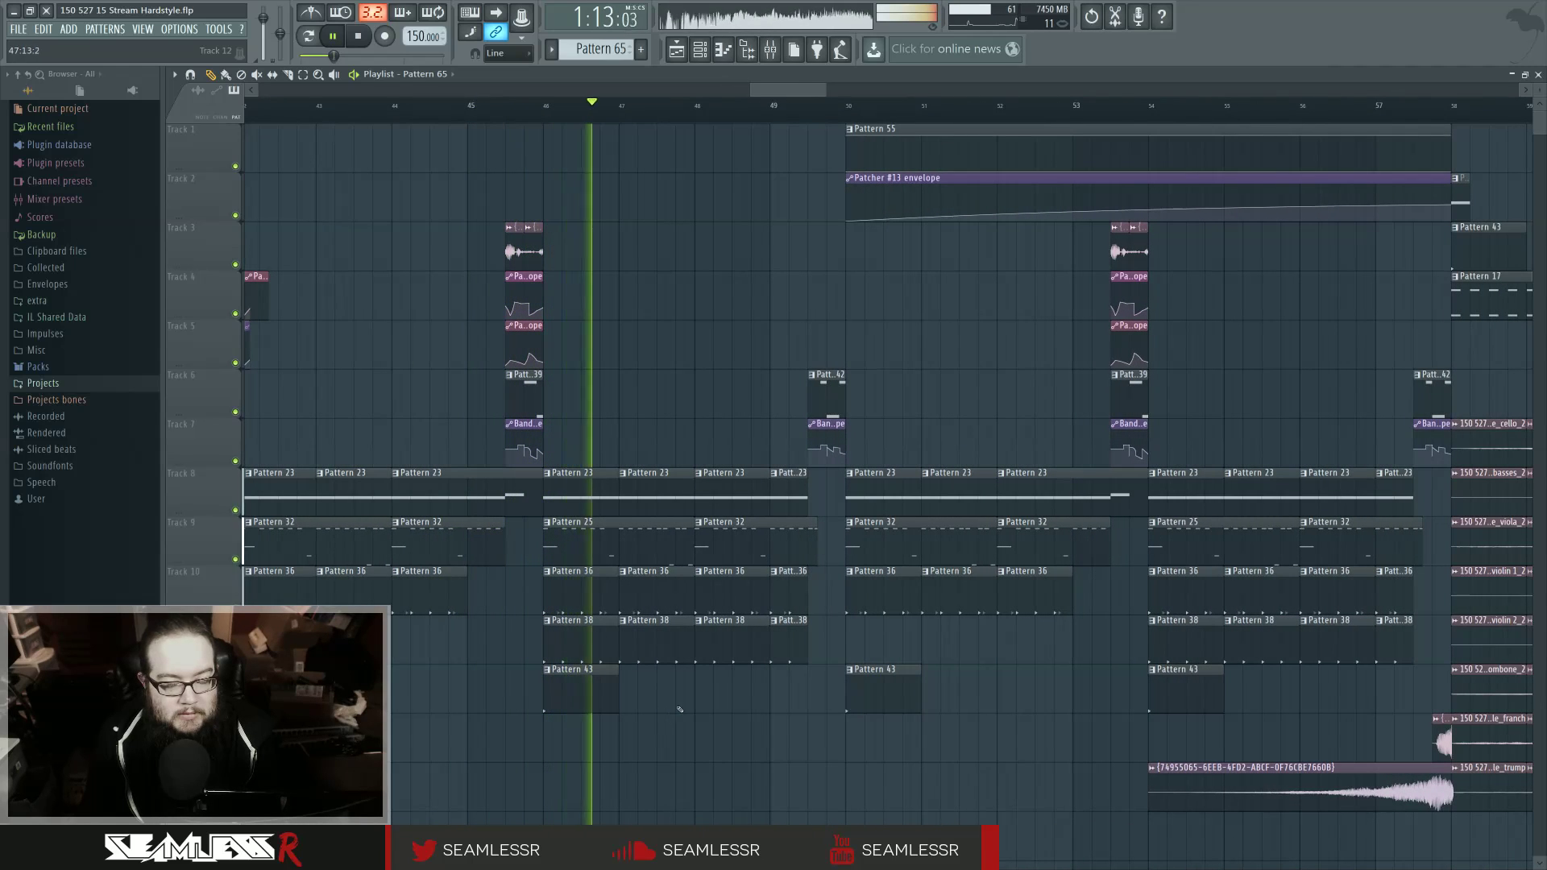
scroll(766, 746, "up", 2)
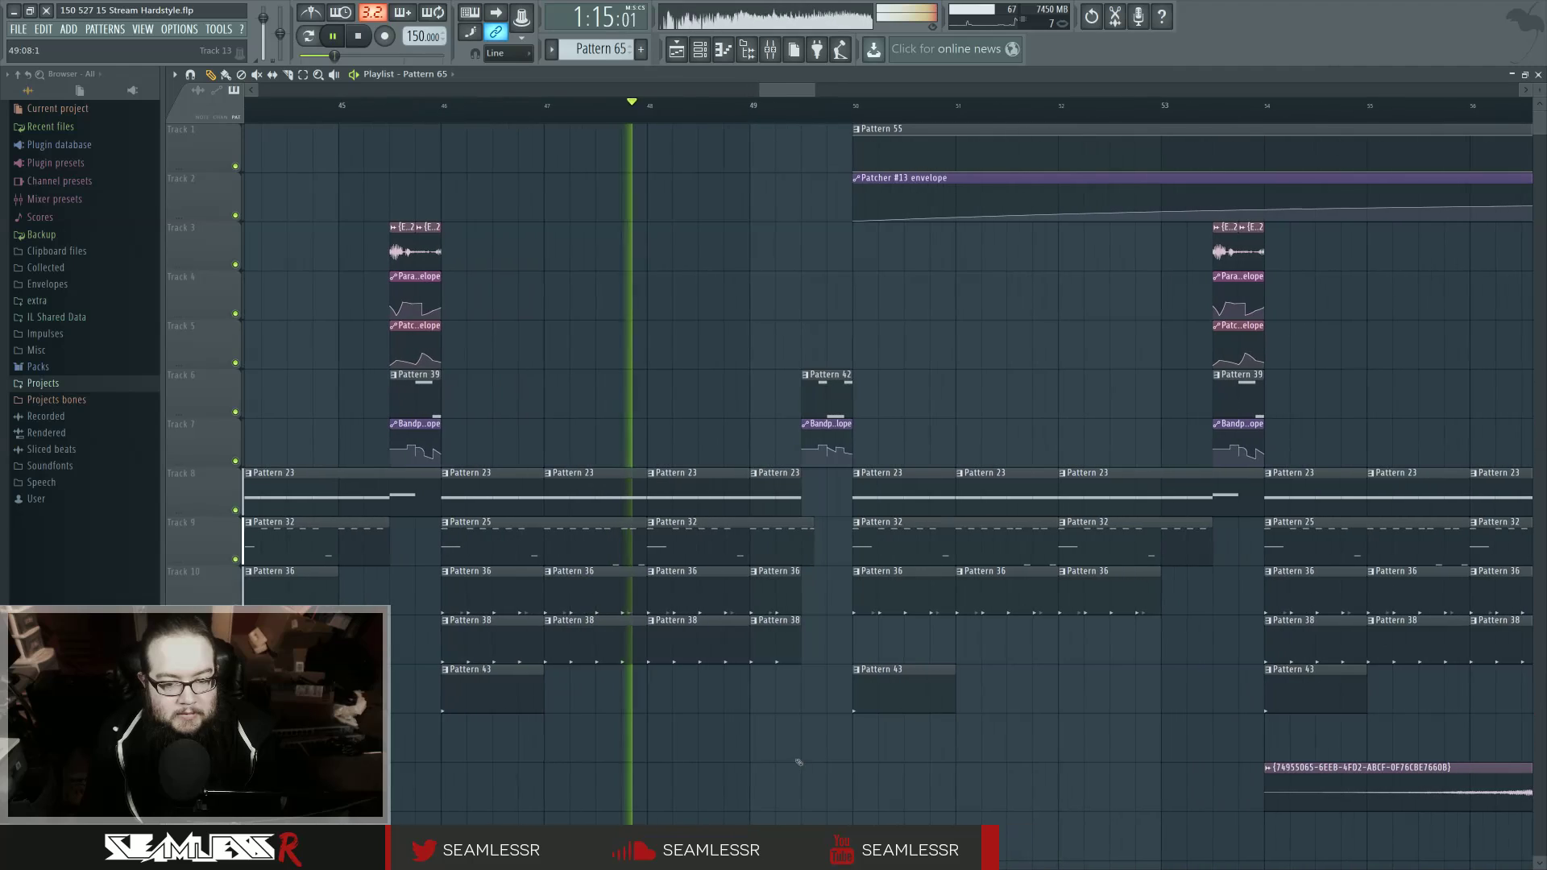
left_click(806, 735)
left_click_drag(901, 728, 851, 727)
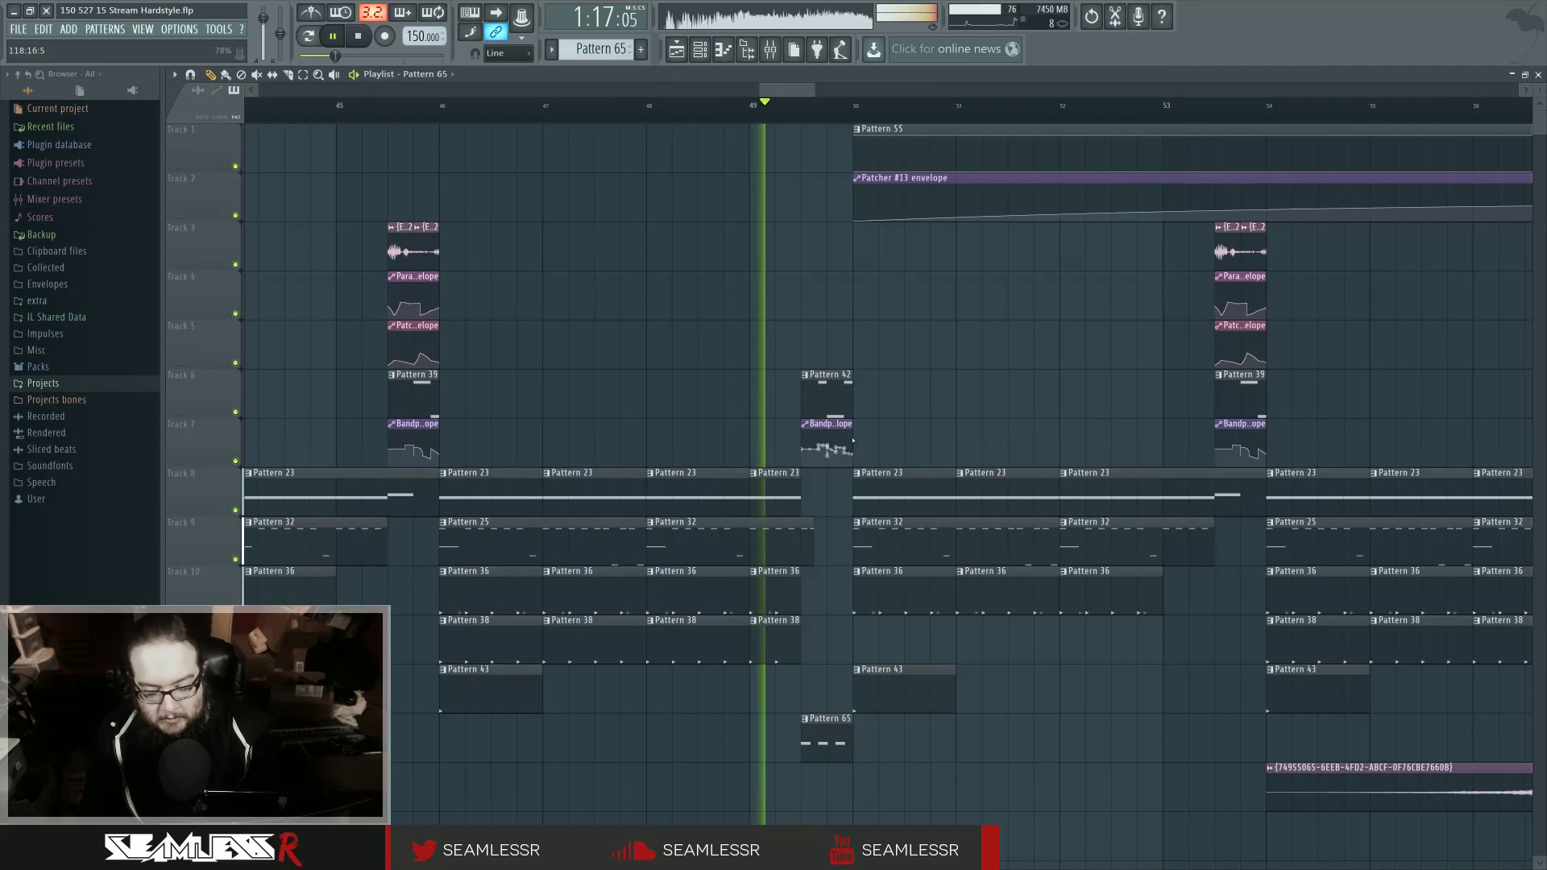
Step: Mute the Pattern 42 clip and the Bandpassed Kick envelope before bar 50, and set the playback position to bar 49
right_click(827, 395, "alt")
right_click(827, 441, "alt")
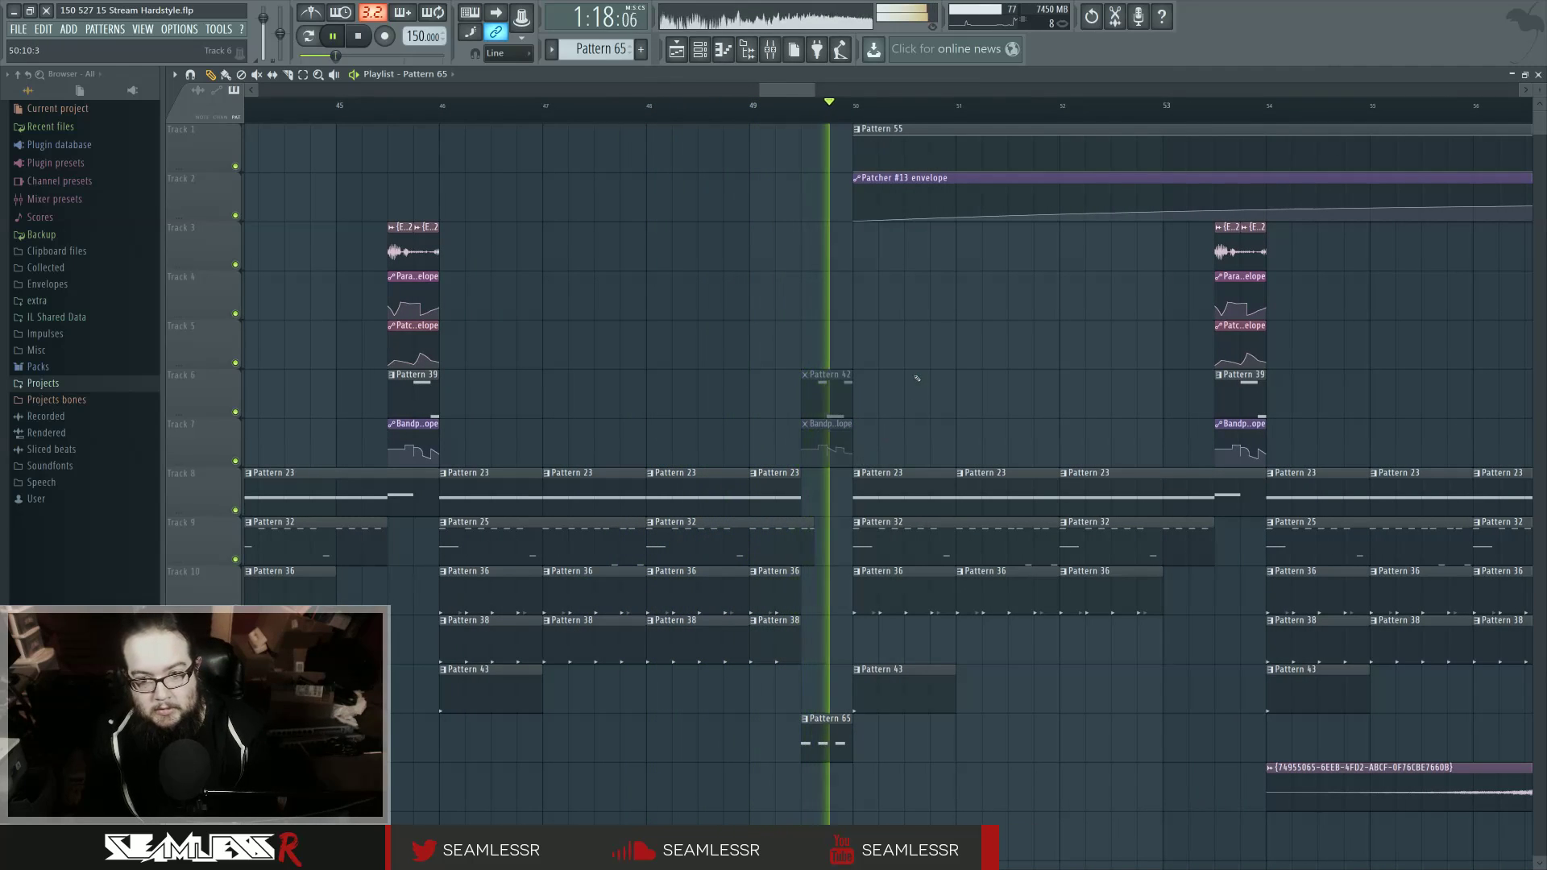
left_click(754, 105)
scroll(794, 103, "up", 1)
right_click(702, 285, "ctrl")
scroll(702, 286, "down", 2)
key("space")
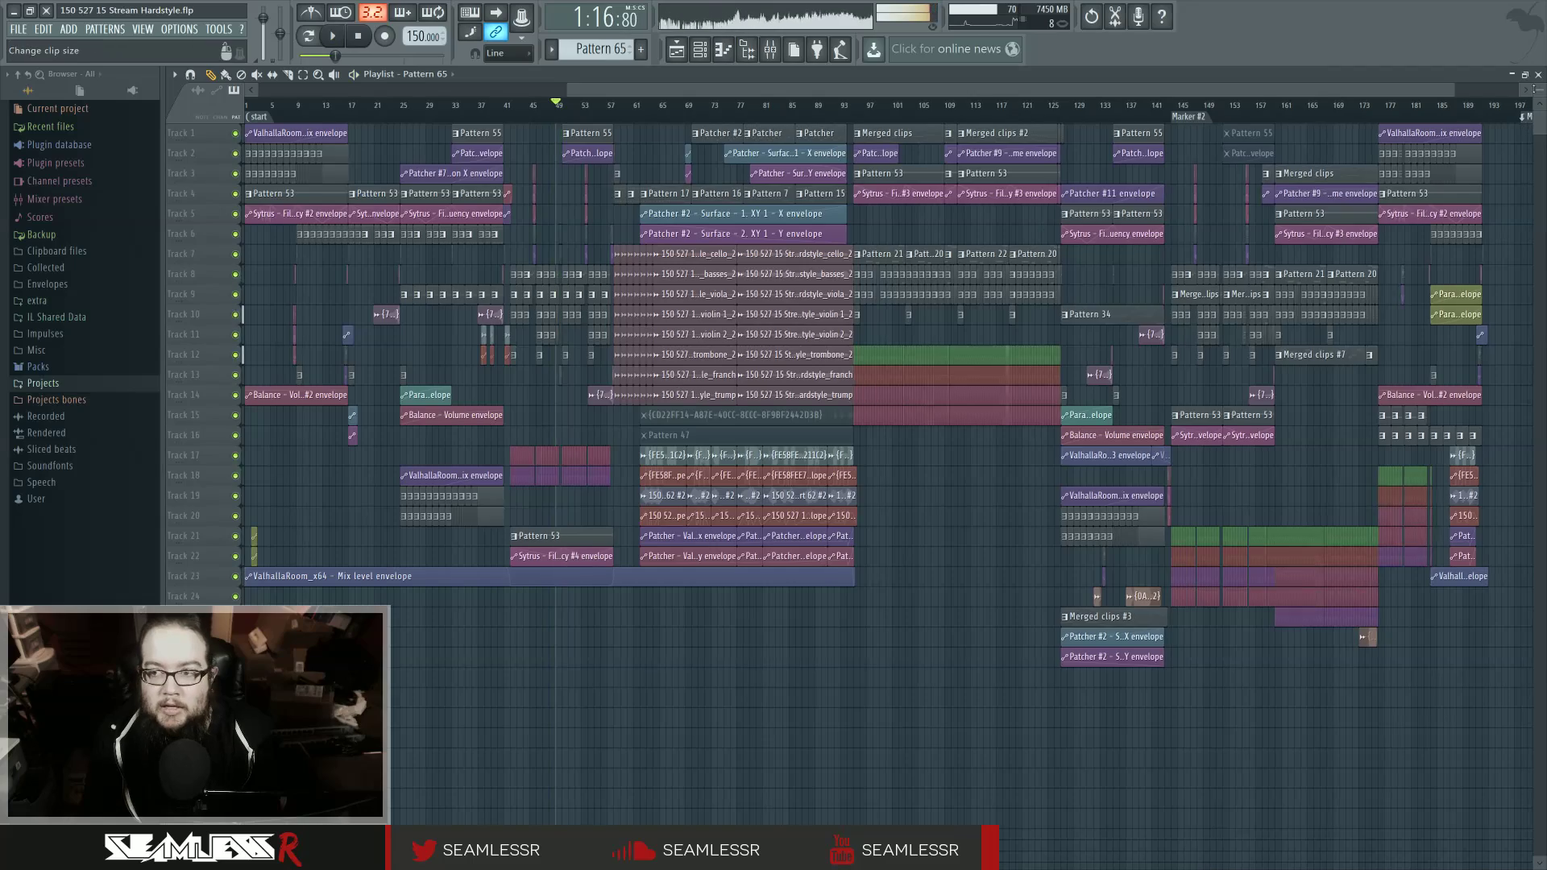
Step: Trim the start of the Pattern 65 clip to the end of the Pattern 32 clip and play from bar 49
scroll(651, 593, "up", 2)
scroll(651, 593, "up", 2)
scroll(651, 594, "up", 10)
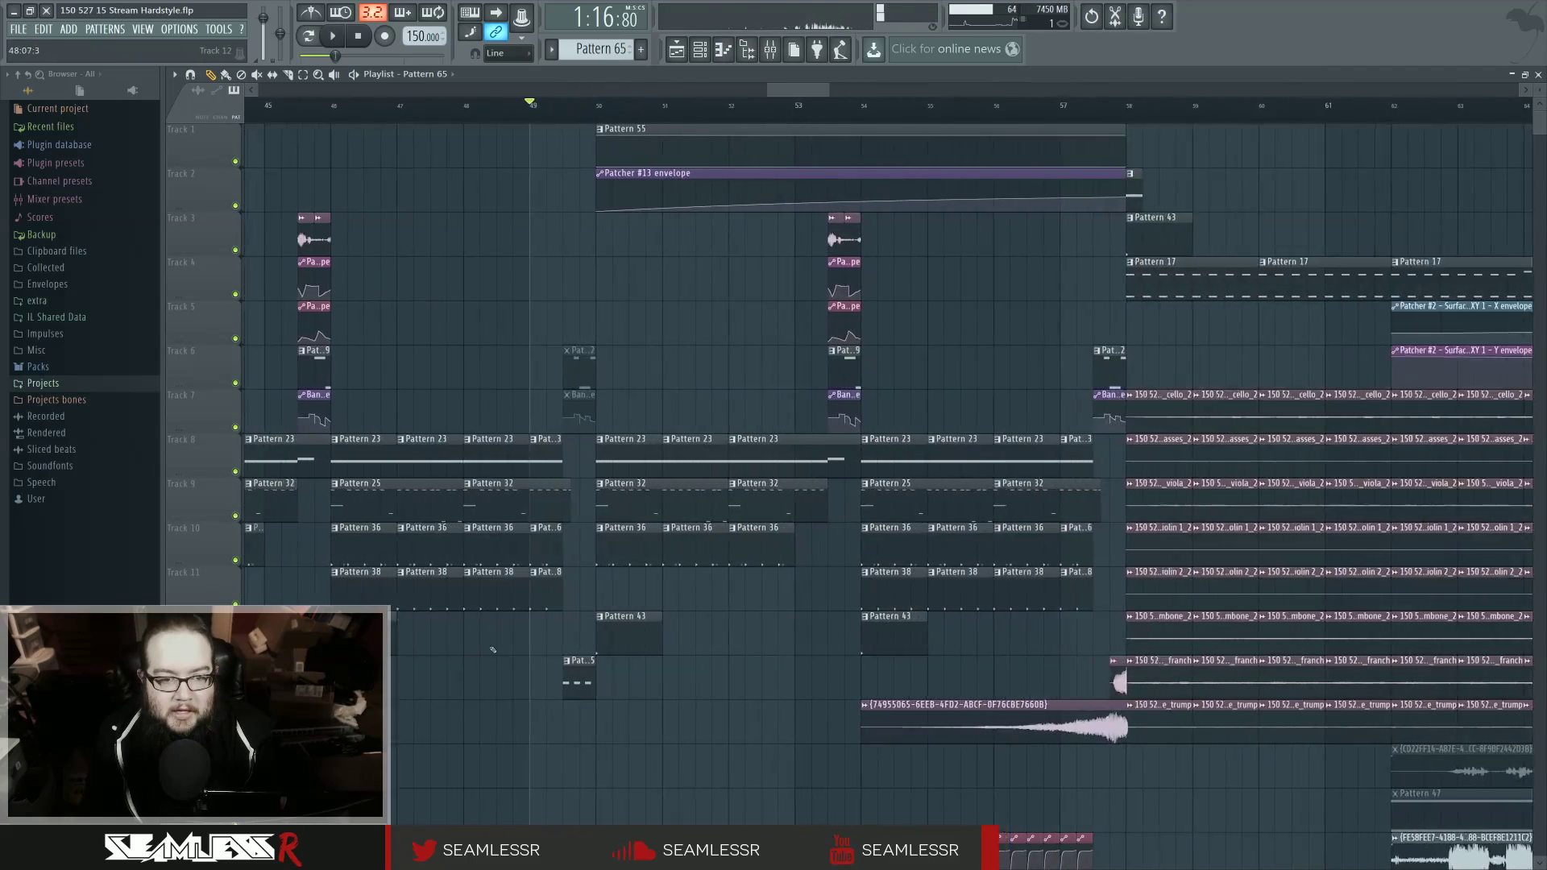
left_click_drag(698, 689, 711, 689)
key("space")
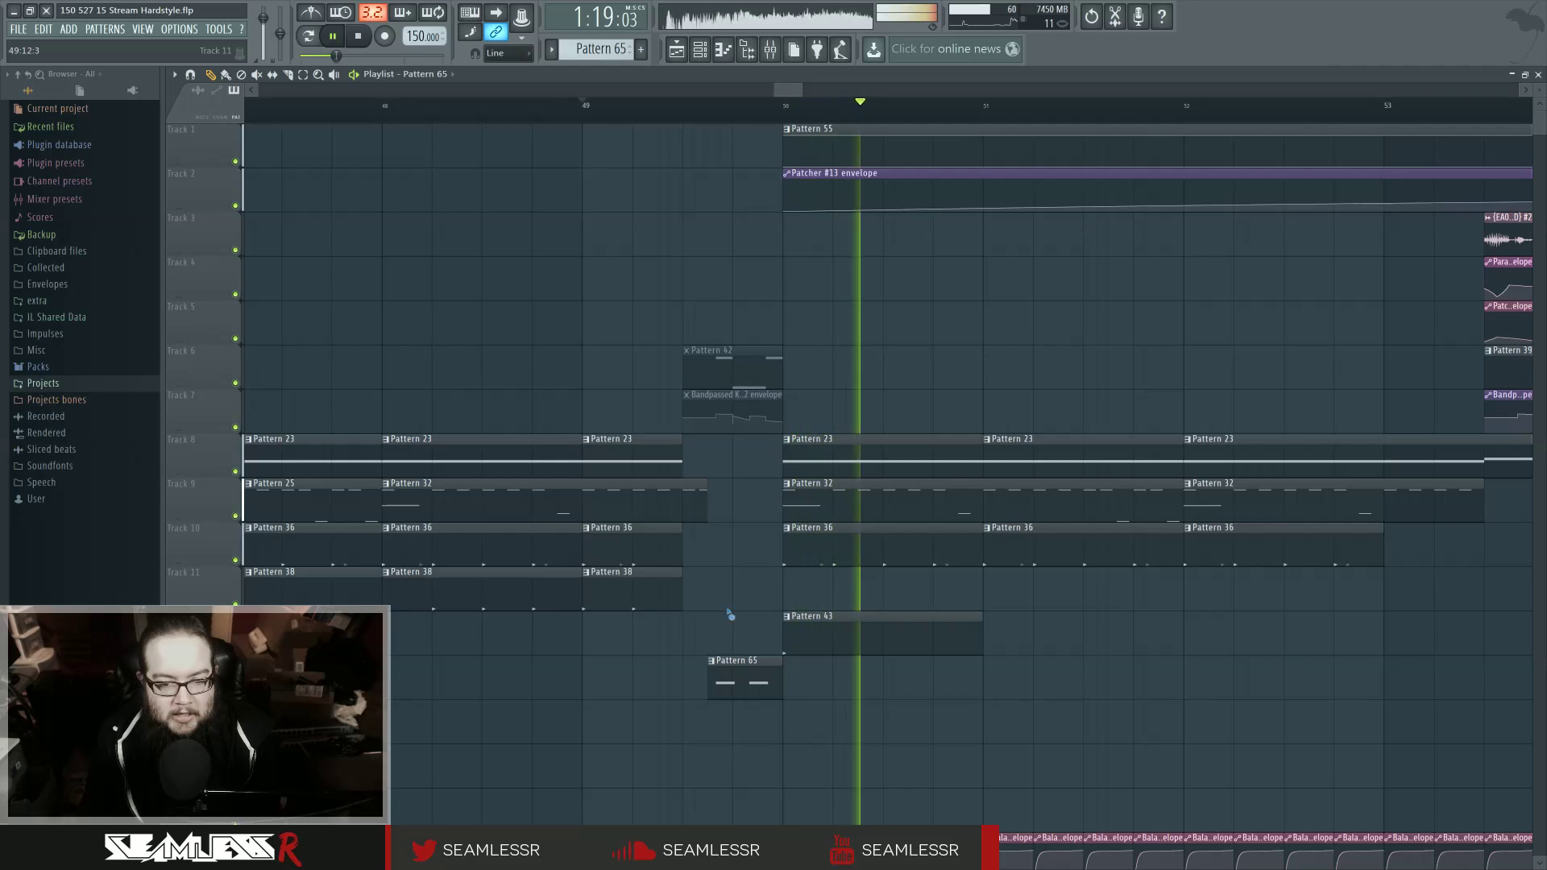
key("space")
Step: Select the last two beats of bar 49 and create a volume automation clip for mixer track Insert 37
scroll(709, 612, "up", 1)
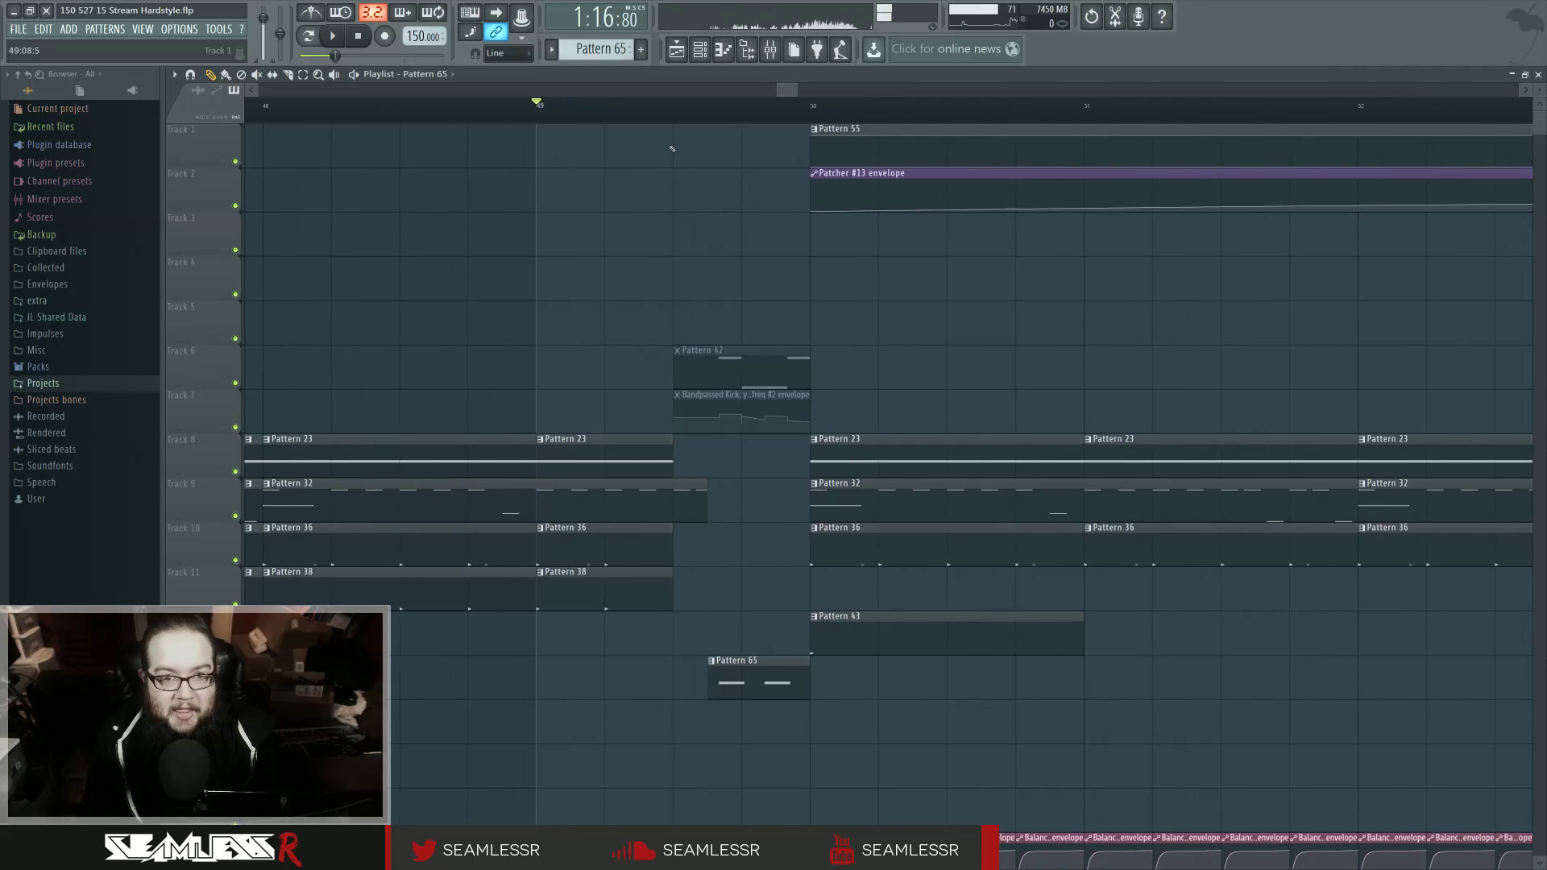
left_click(793, 121)
left_click(723, 115)
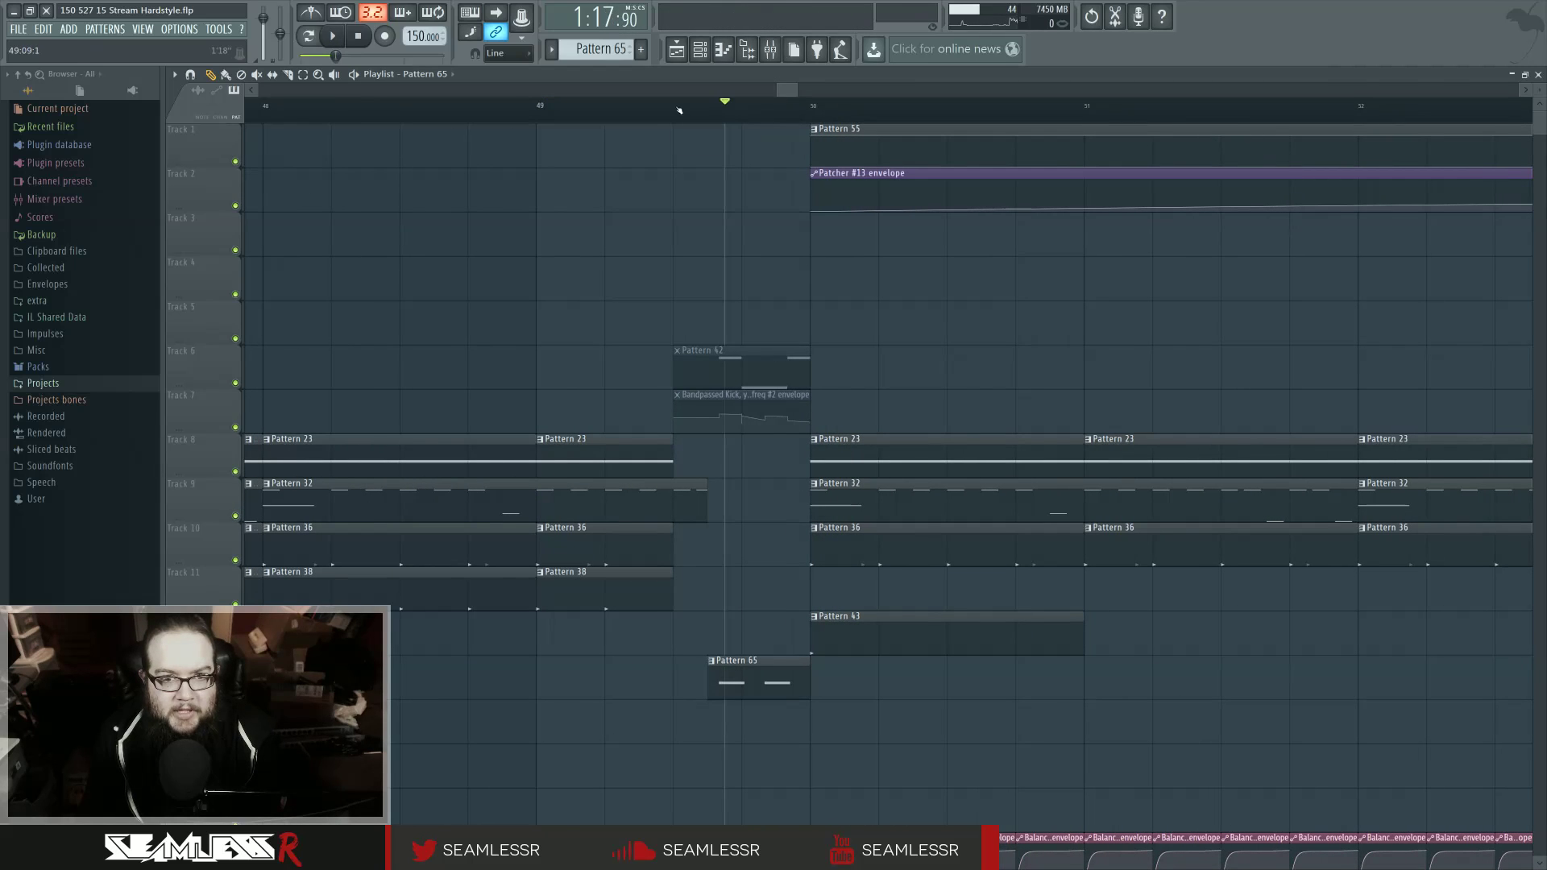
left_click_drag(681, 112, 806, 111)
left_click(771, 51)
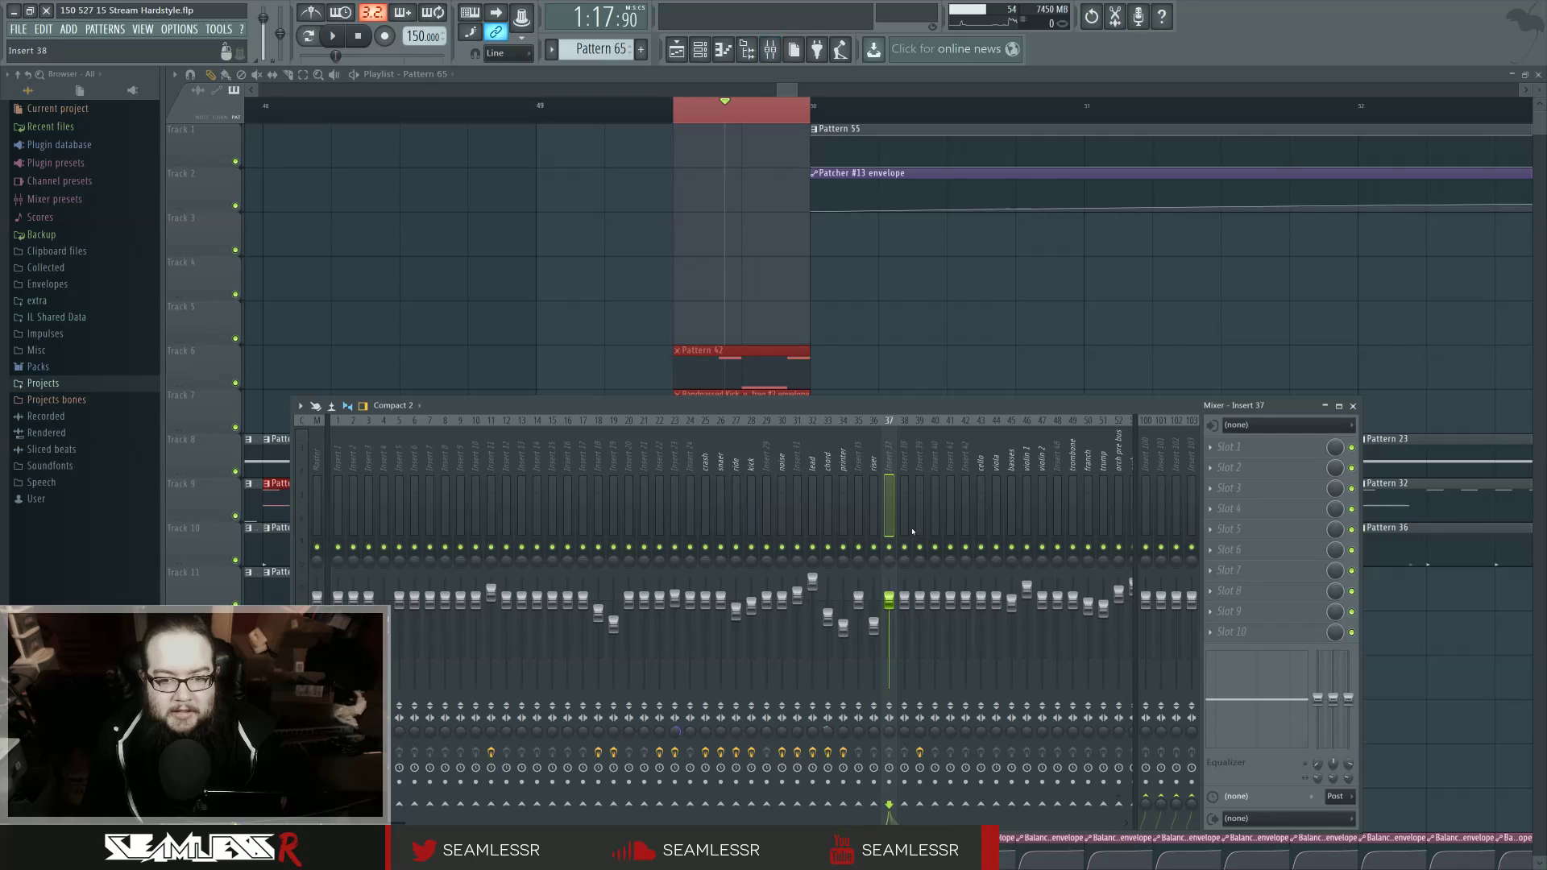
key("space")
key("space")
right_click(889, 603)
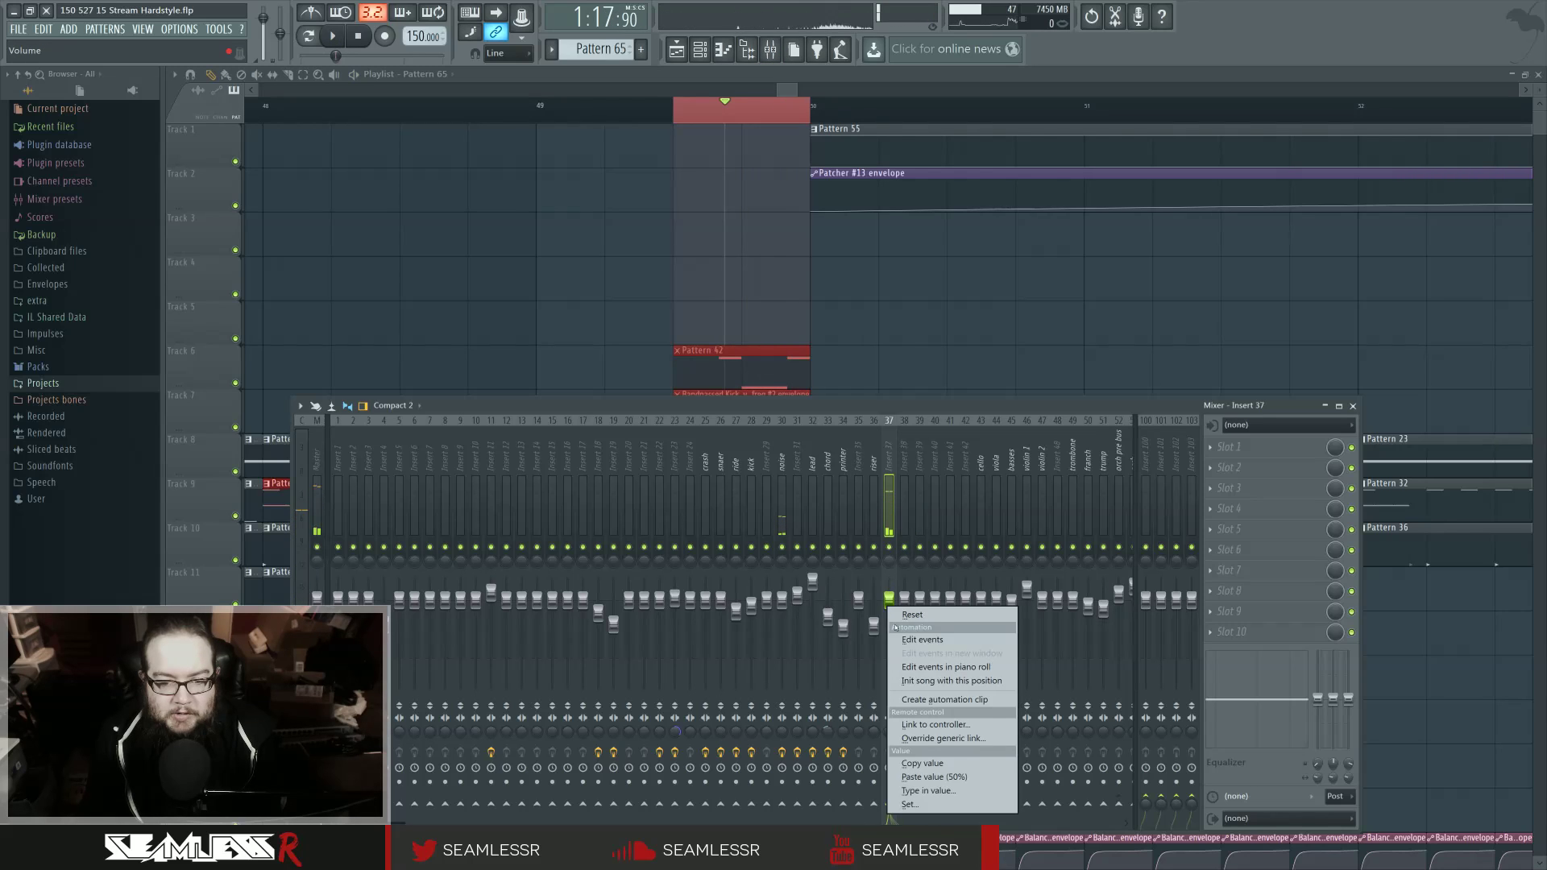
left_click(931, 700)
Step: Shape the Insert 37 volume envelope to be raised only during the last two beats of bar 49, and clear the time selection
left_click_drag(778, 127, 664, 231)
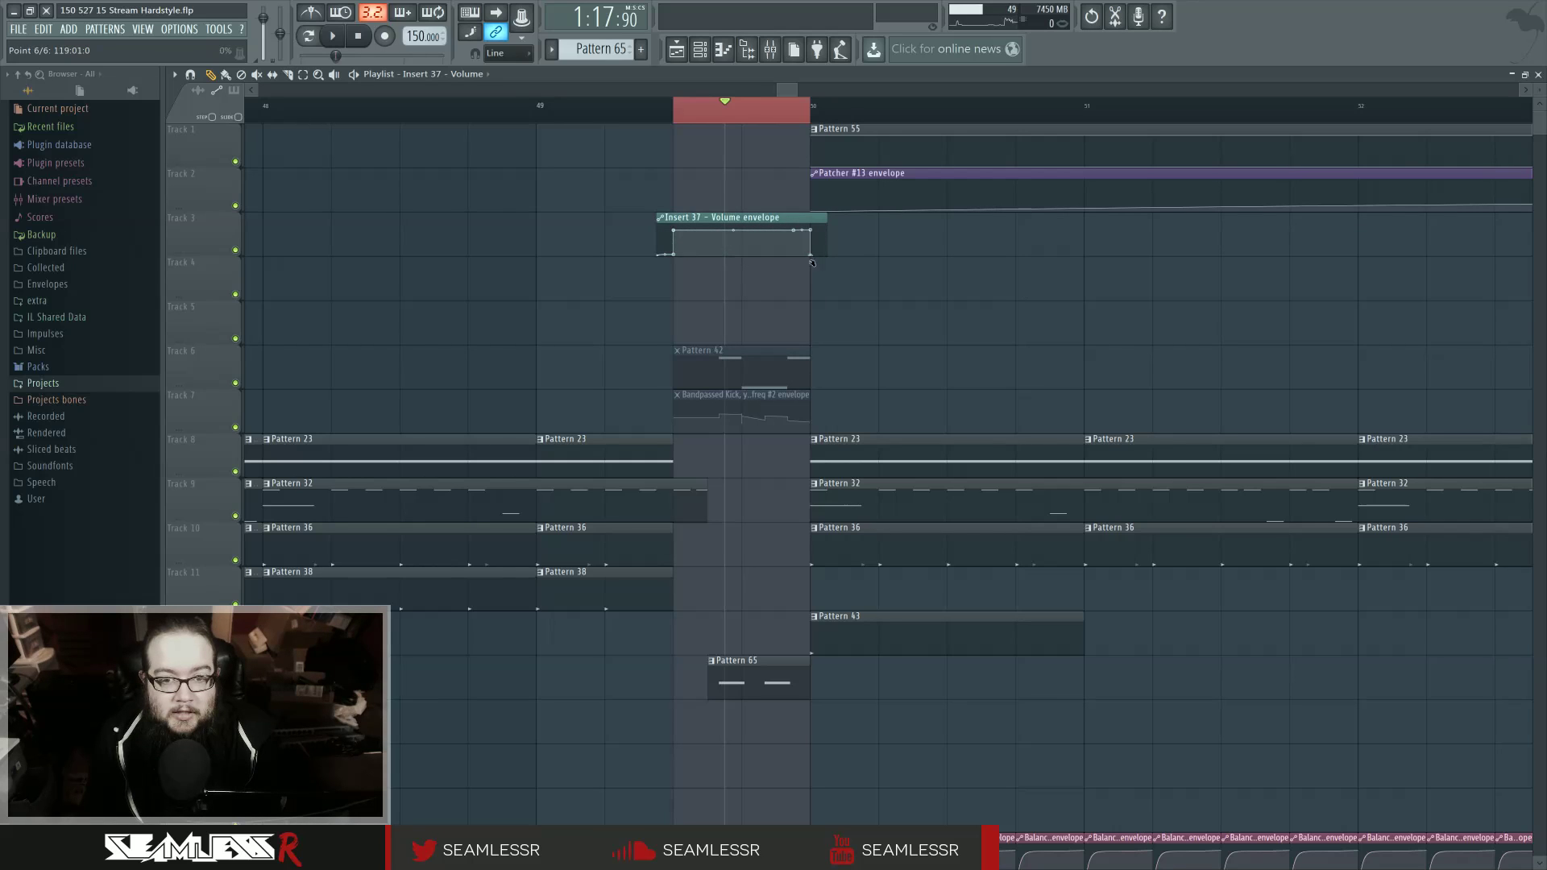
key("space")
right_click(771, 105)
right_click(826, 257)
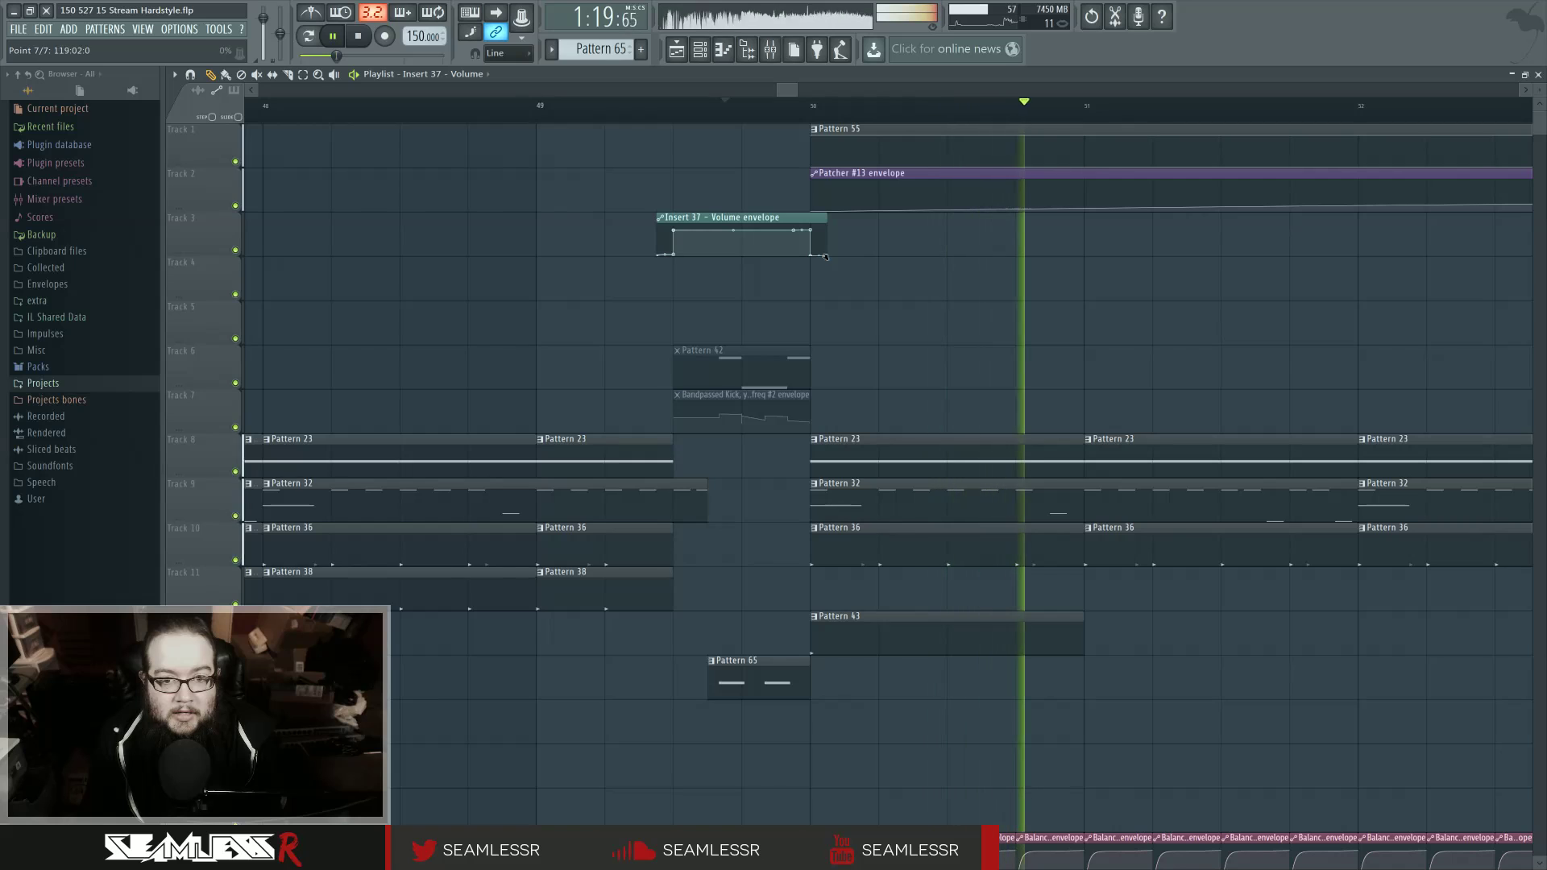
Step: Play back repeatedly from bar 49 to judge the Pattern 65 fill with its volume automation
key("space")
key("space")
left_click(538, 110)
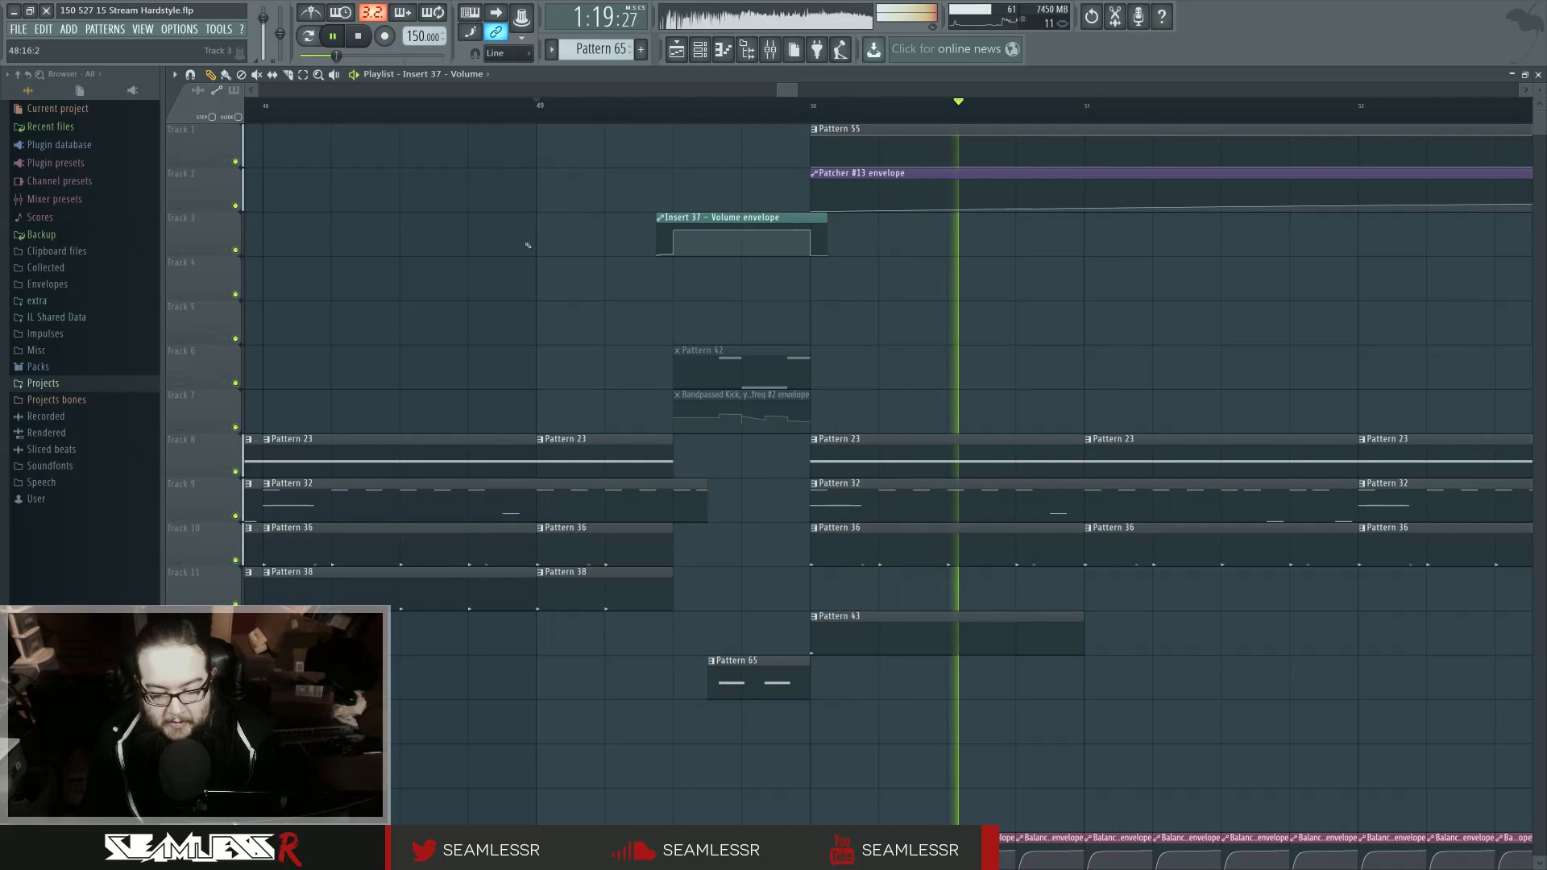
key("space")
key("space")
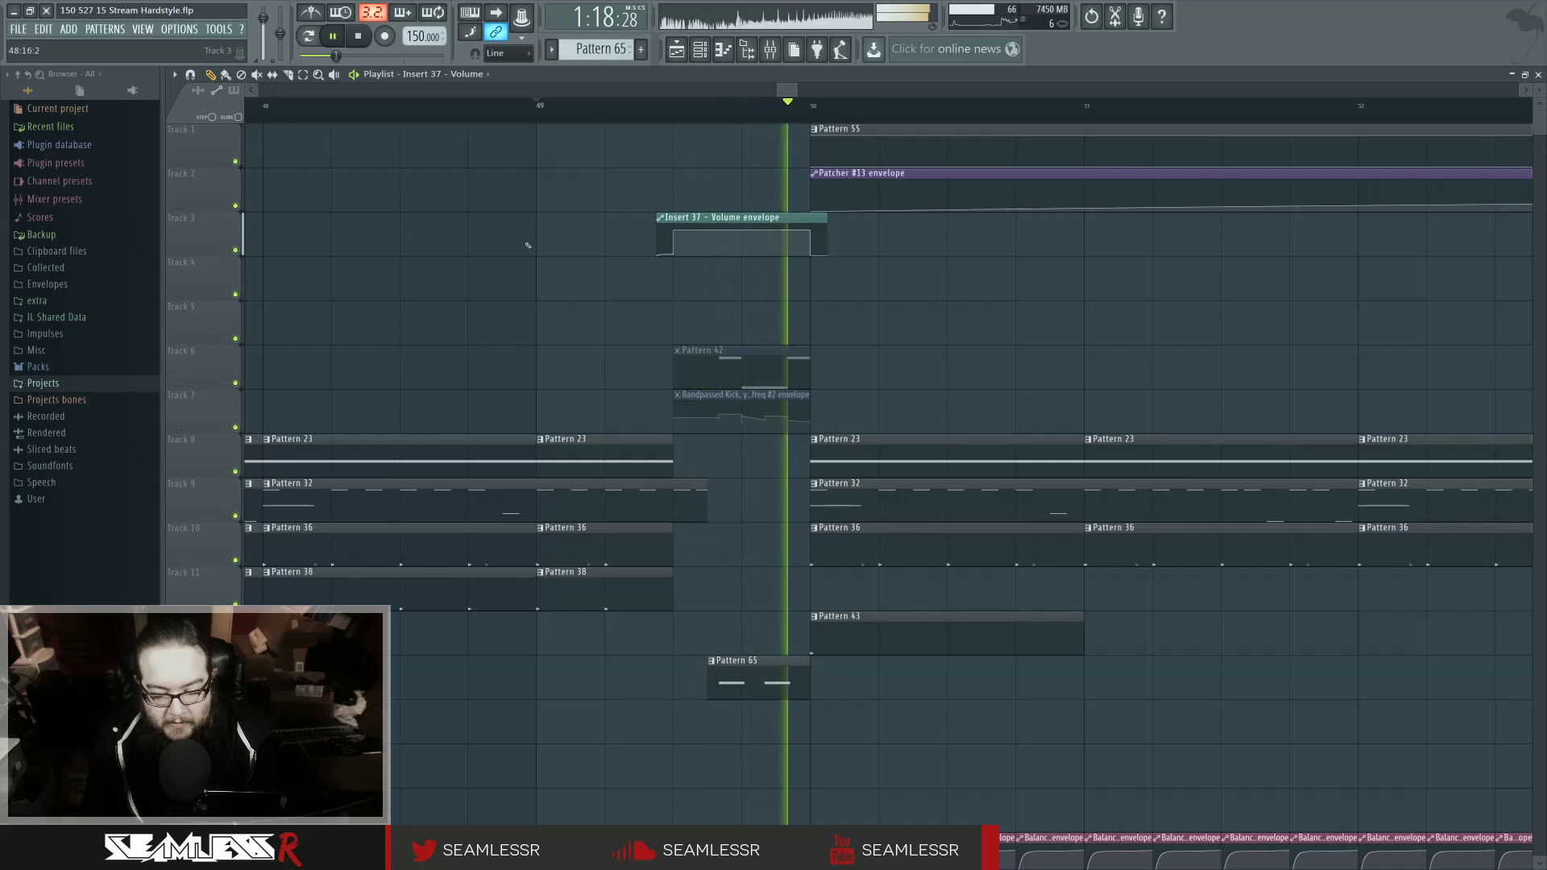
key("space")
Step: Play the song from bar 48 past bar 58 to hear the Pattern 65 fill in the arrangement
scroll(513, 256, "down", 2)
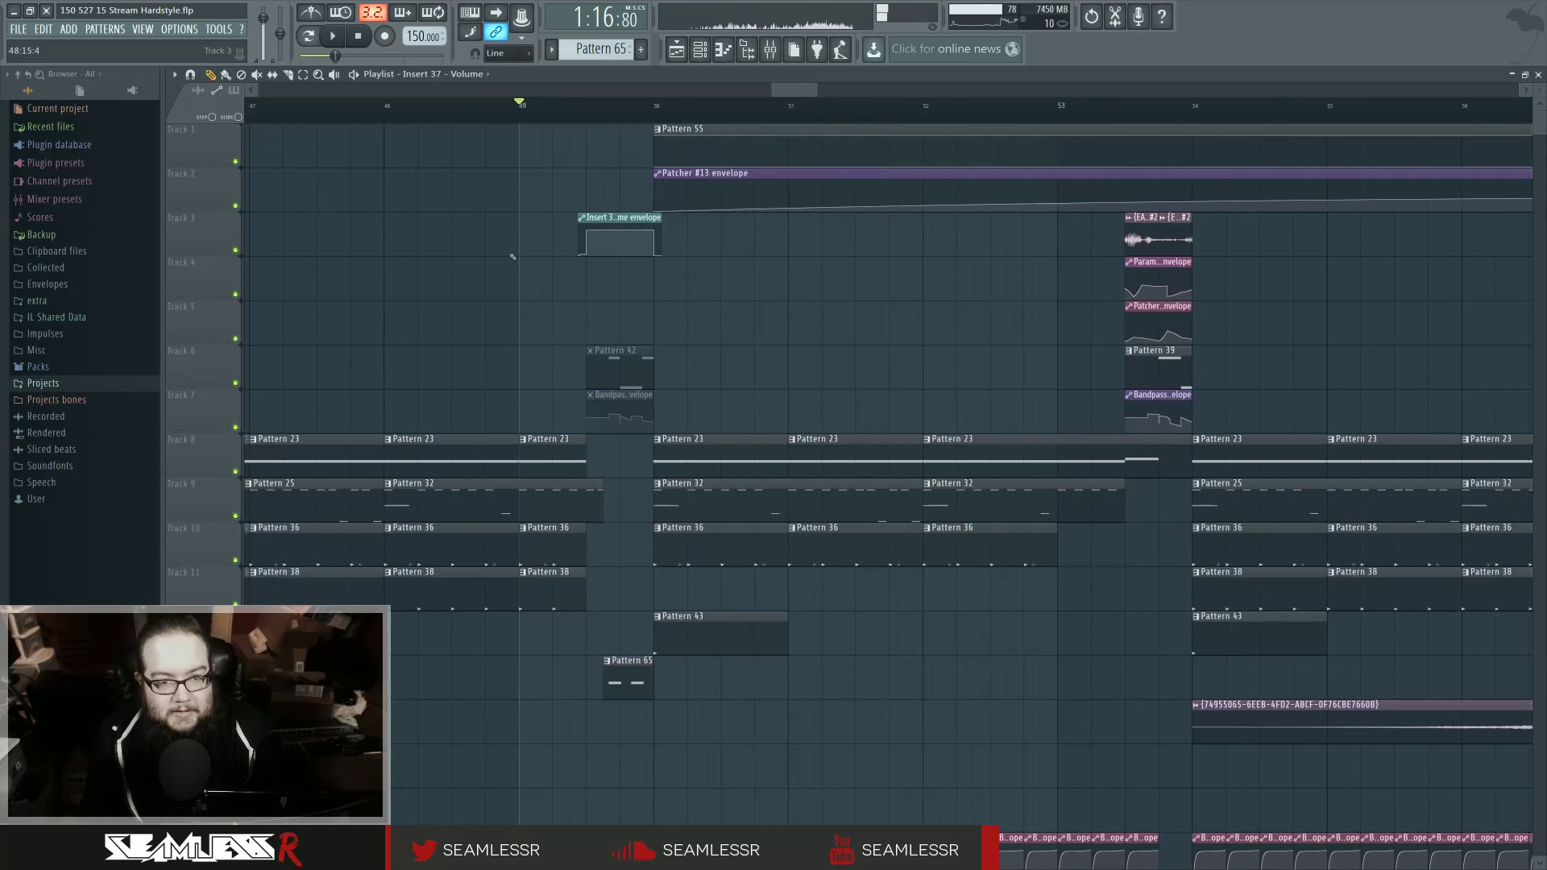
scroll(784, 307, "down", 3)
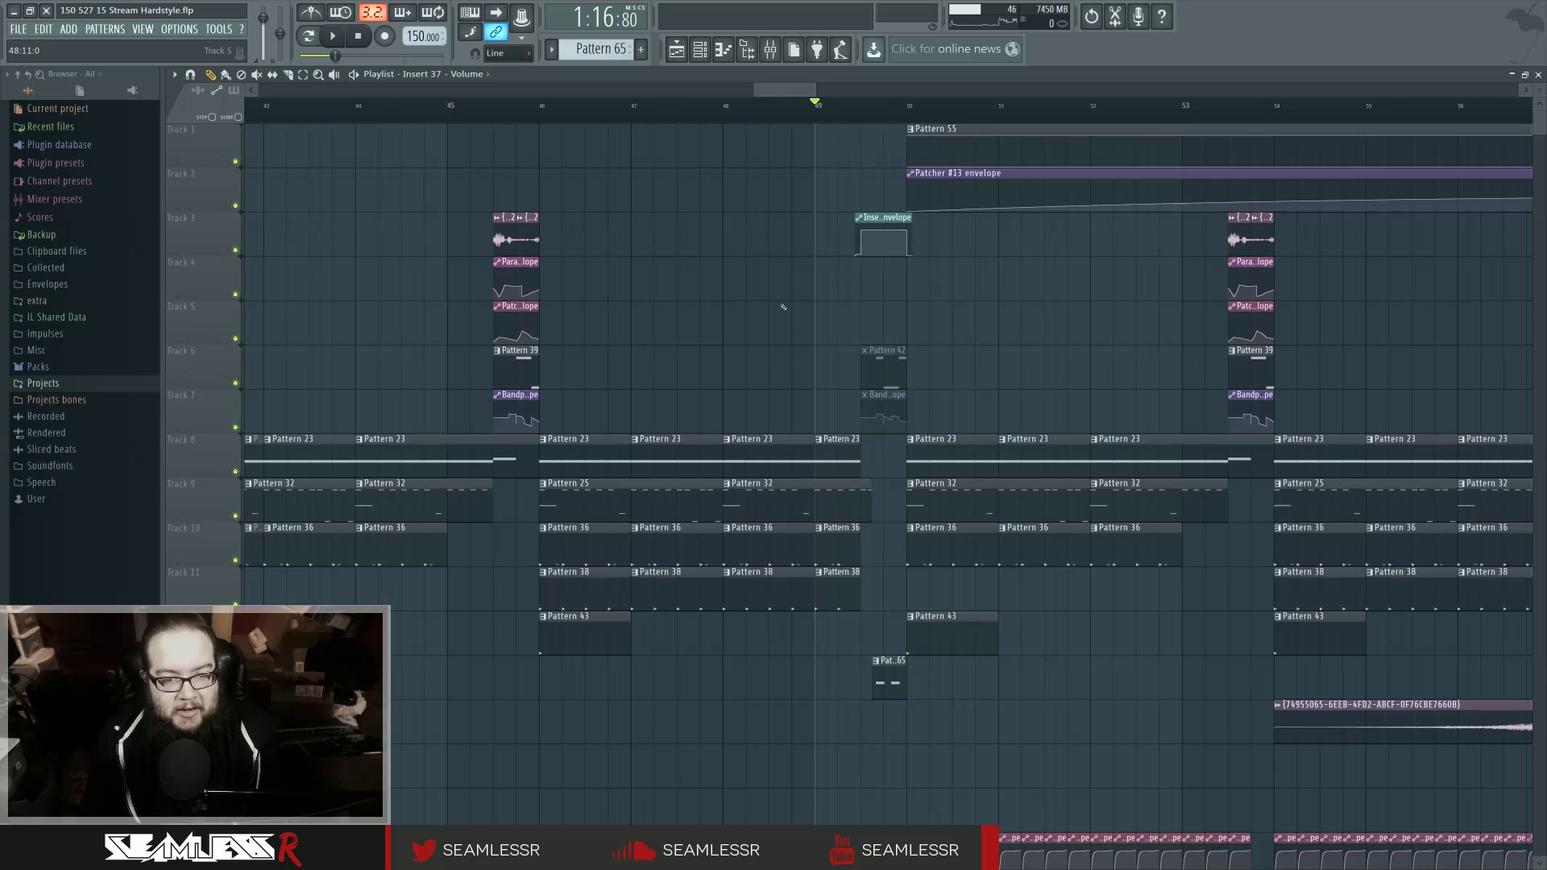
scroll(783, 307, "down", 2)
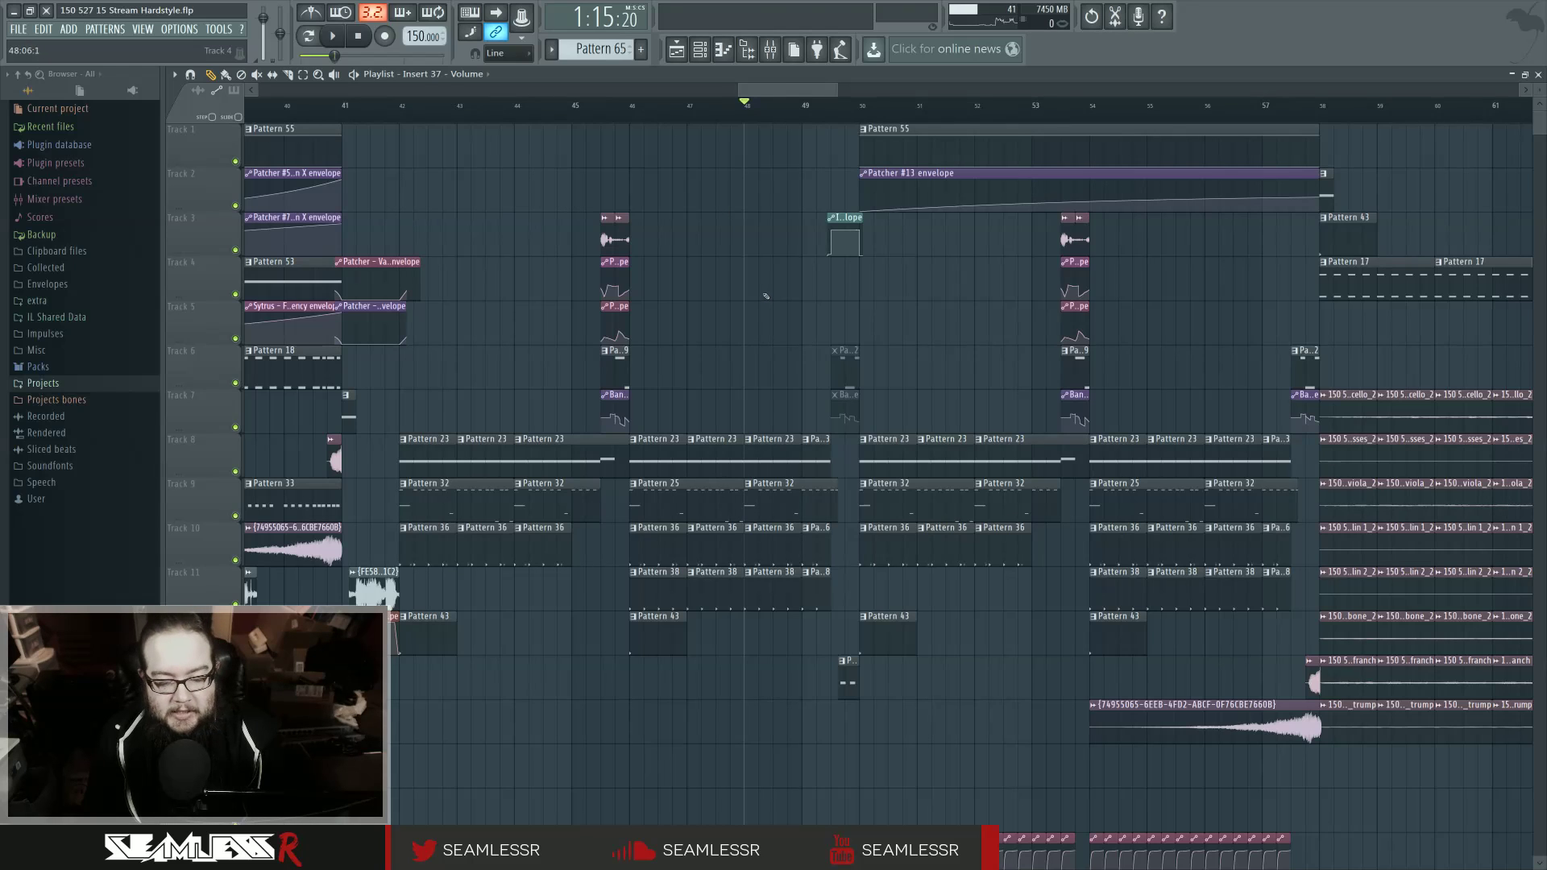
key("space")
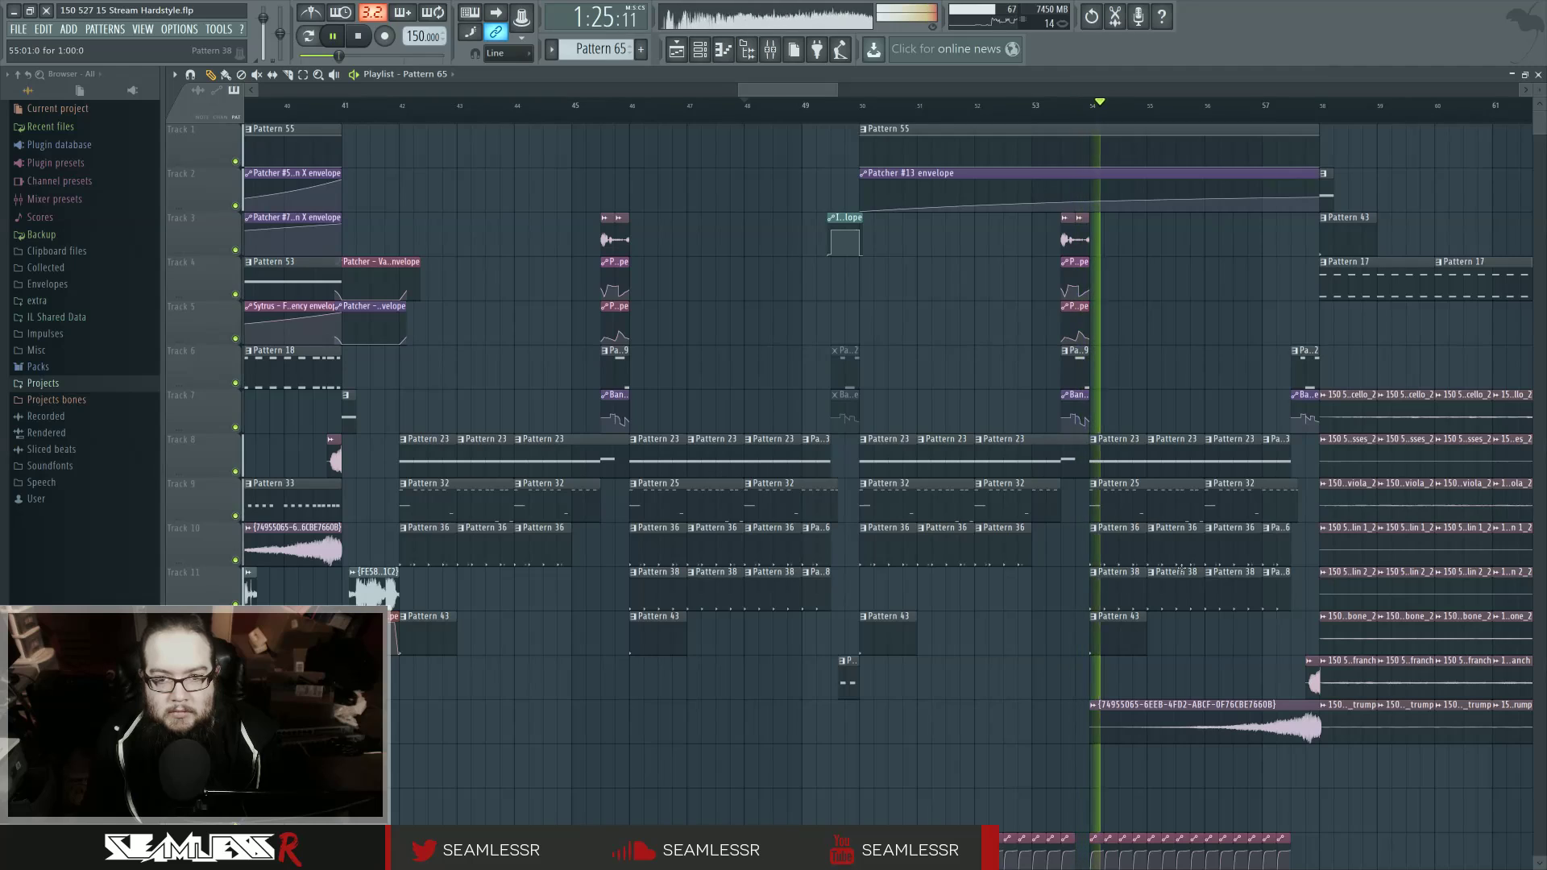
scroll(1181, 570, "up", 2, "ctrl")
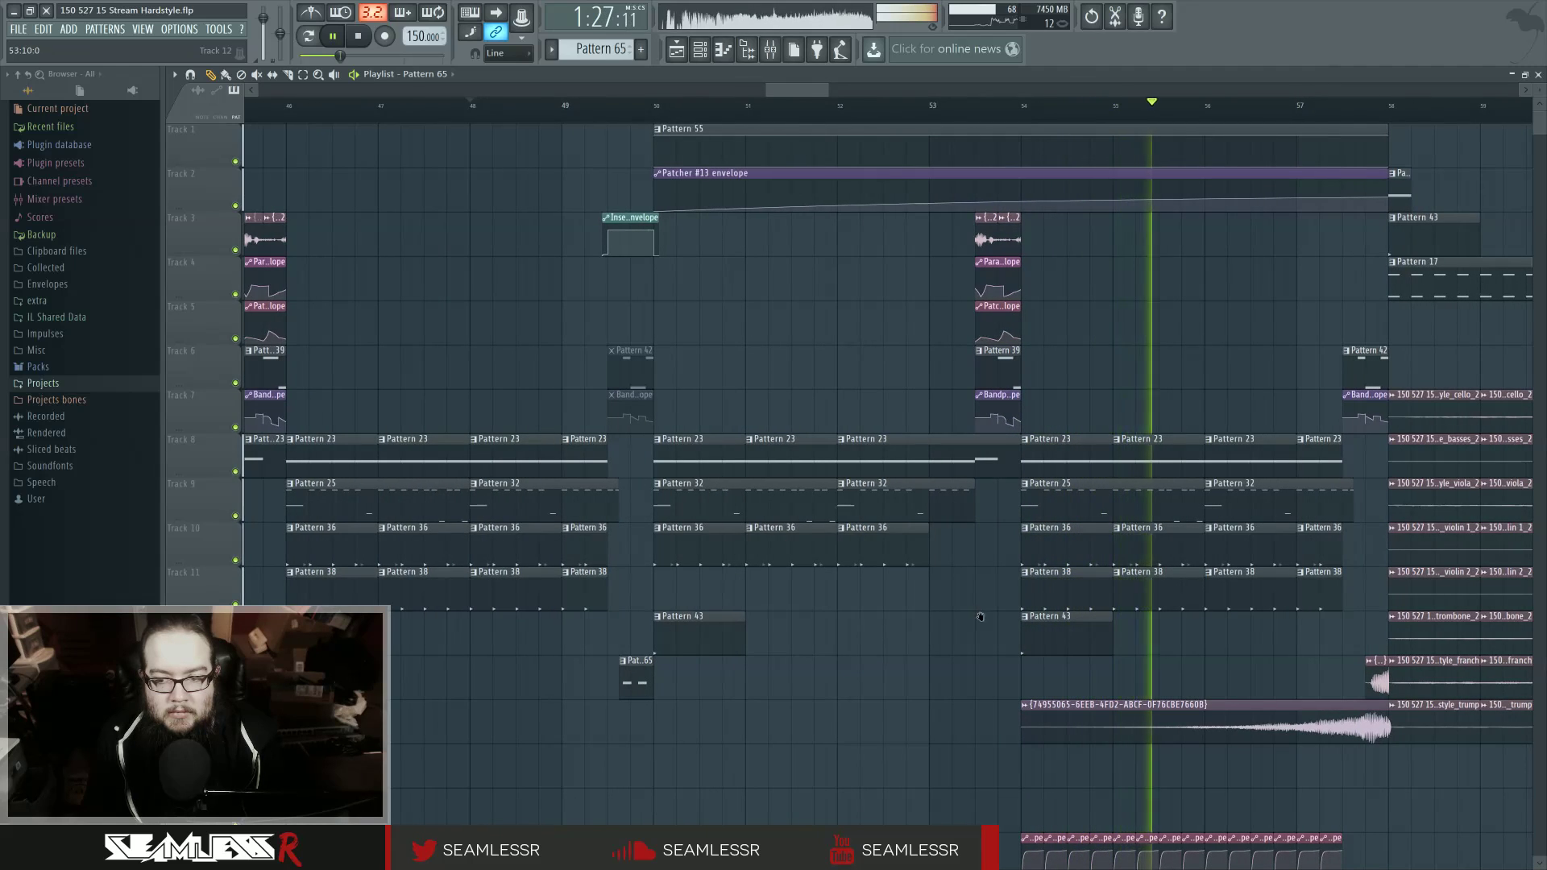
scroll(980, 617, "down", 1, "ctrl")
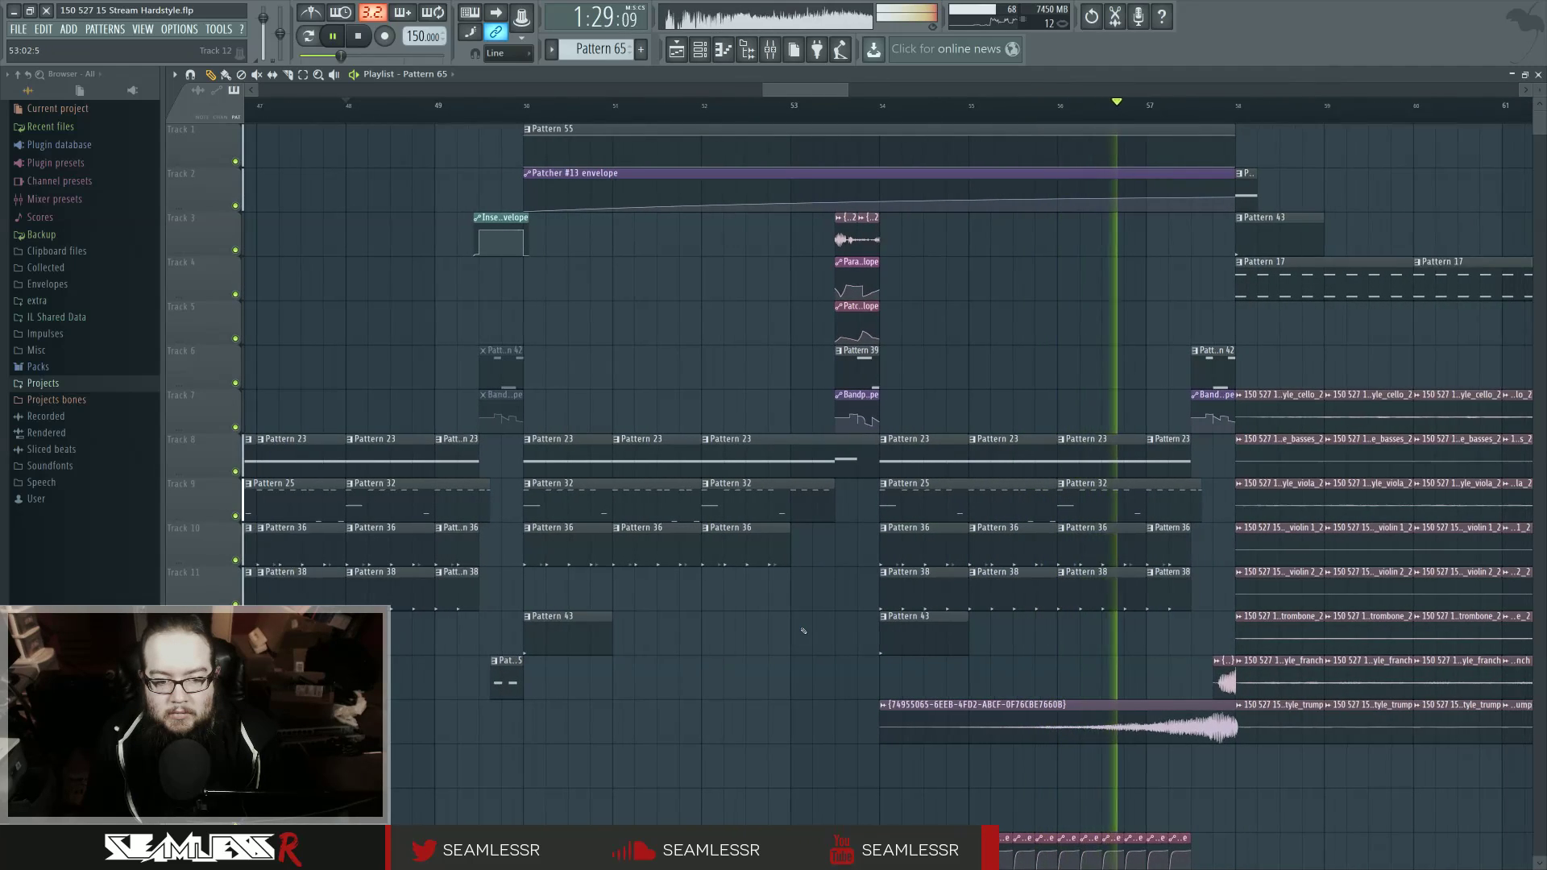
scroll(804, 631, "down", 2, "ctrl")
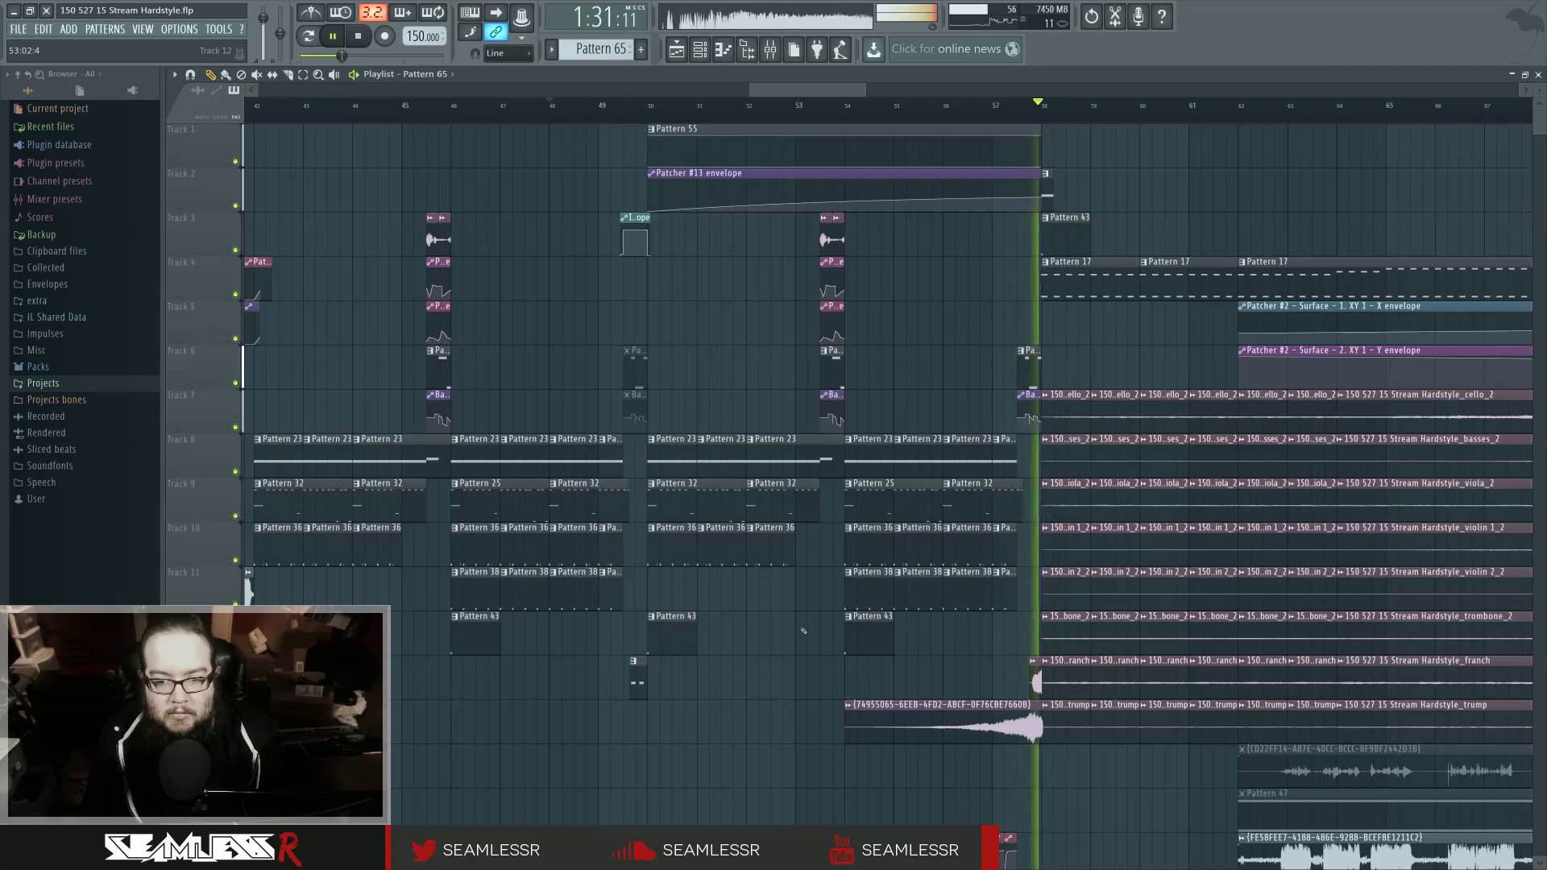
scroll(803, 631, "down", 4, "ctrl")
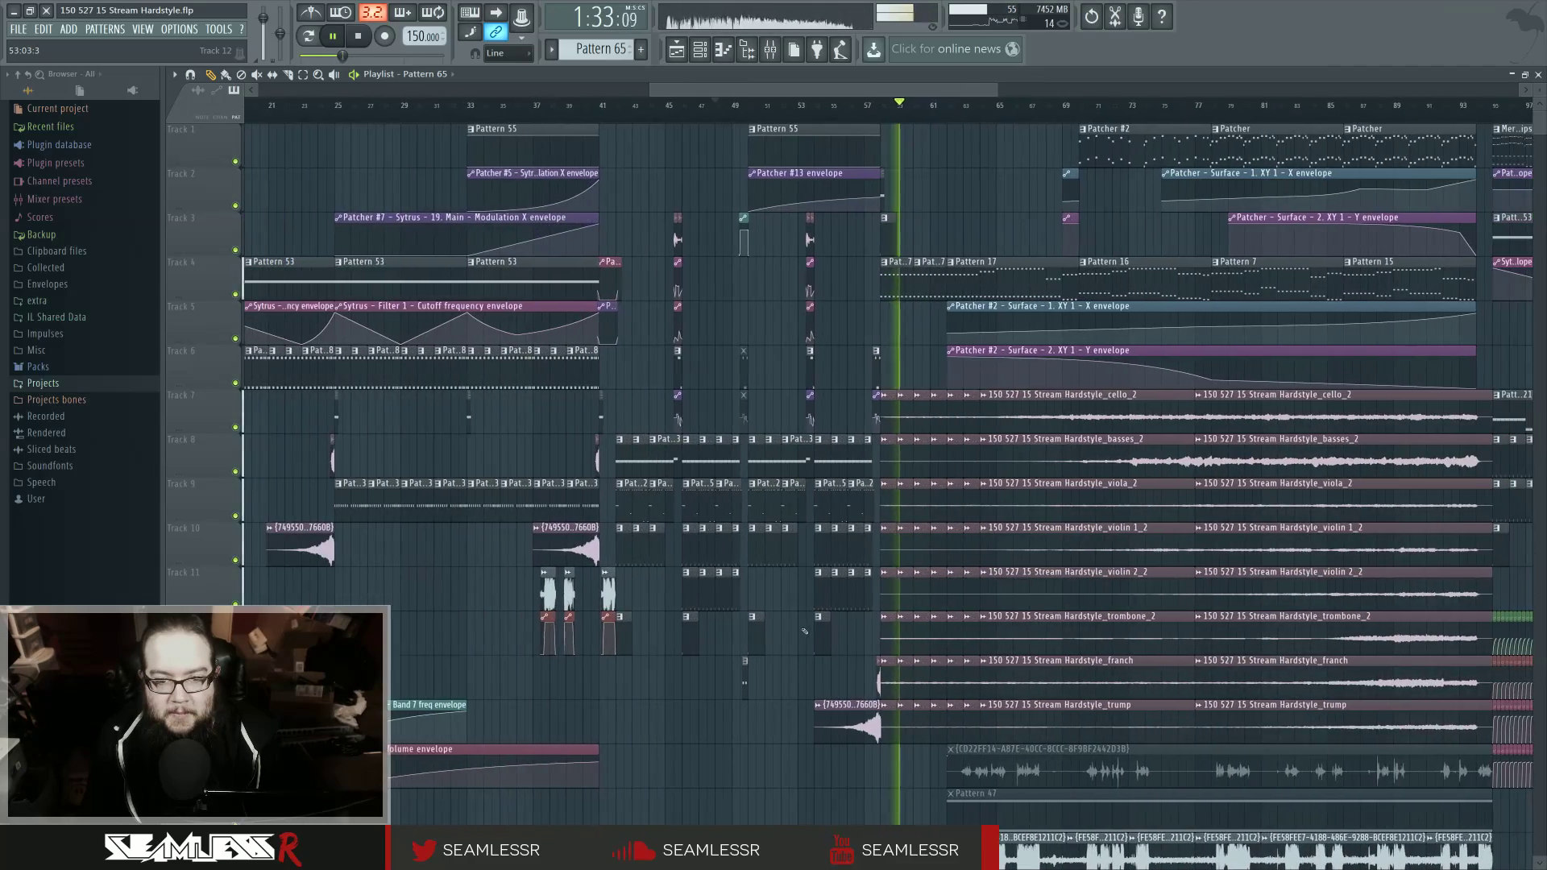
scroll(803, 631, "down", 2, "ctrl")
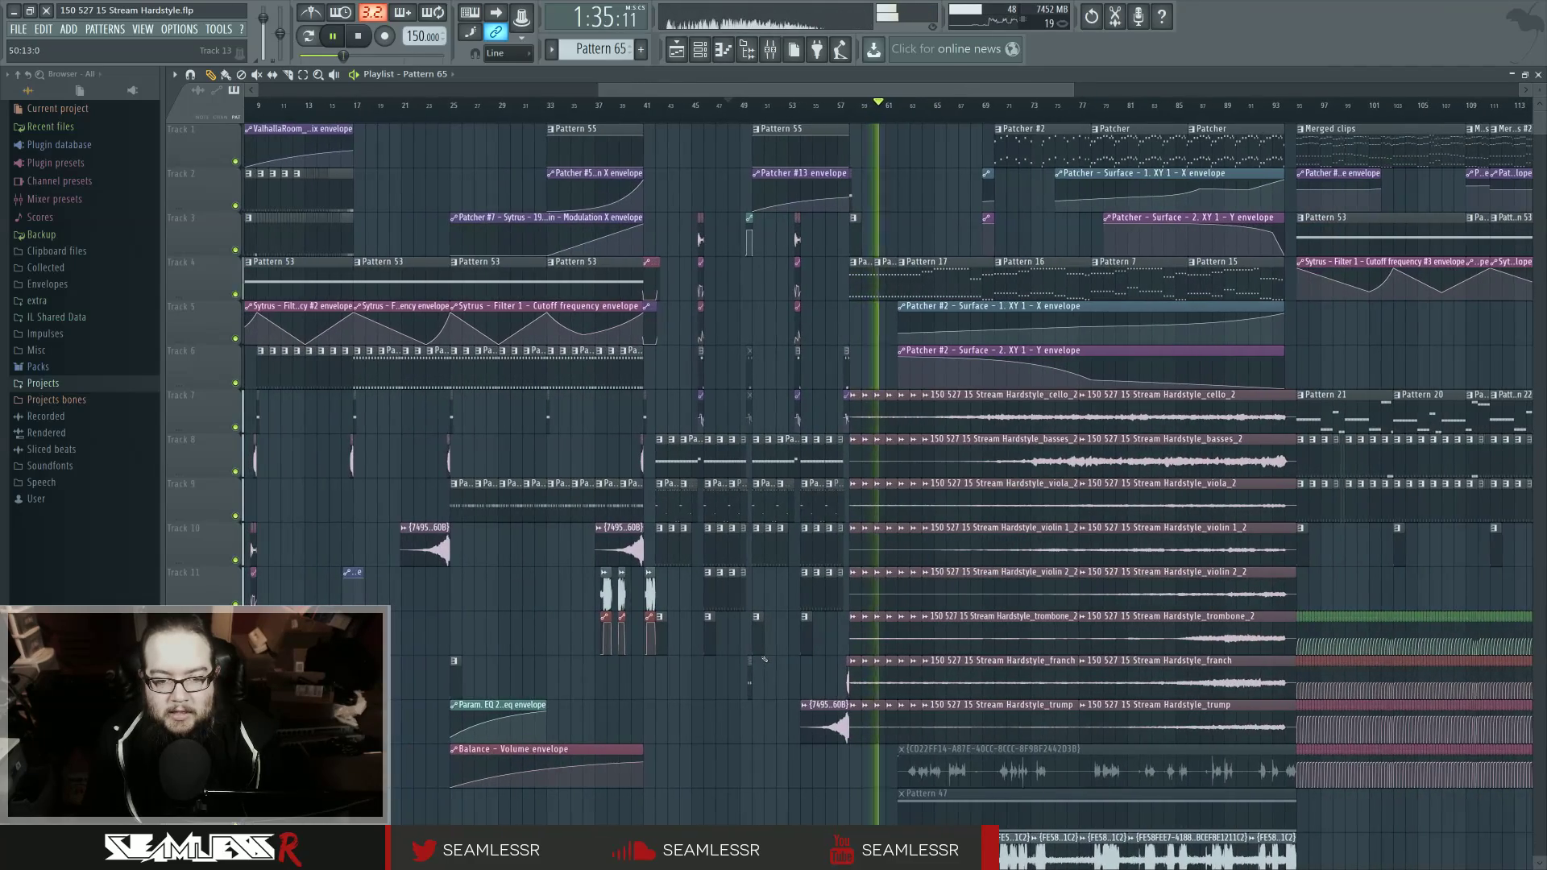
Step: Play the song from bar 143, just before Marker #2, to hear the existing fill at the end of bar 147
scroll(1022, 622, "down", 4, "ctrl")
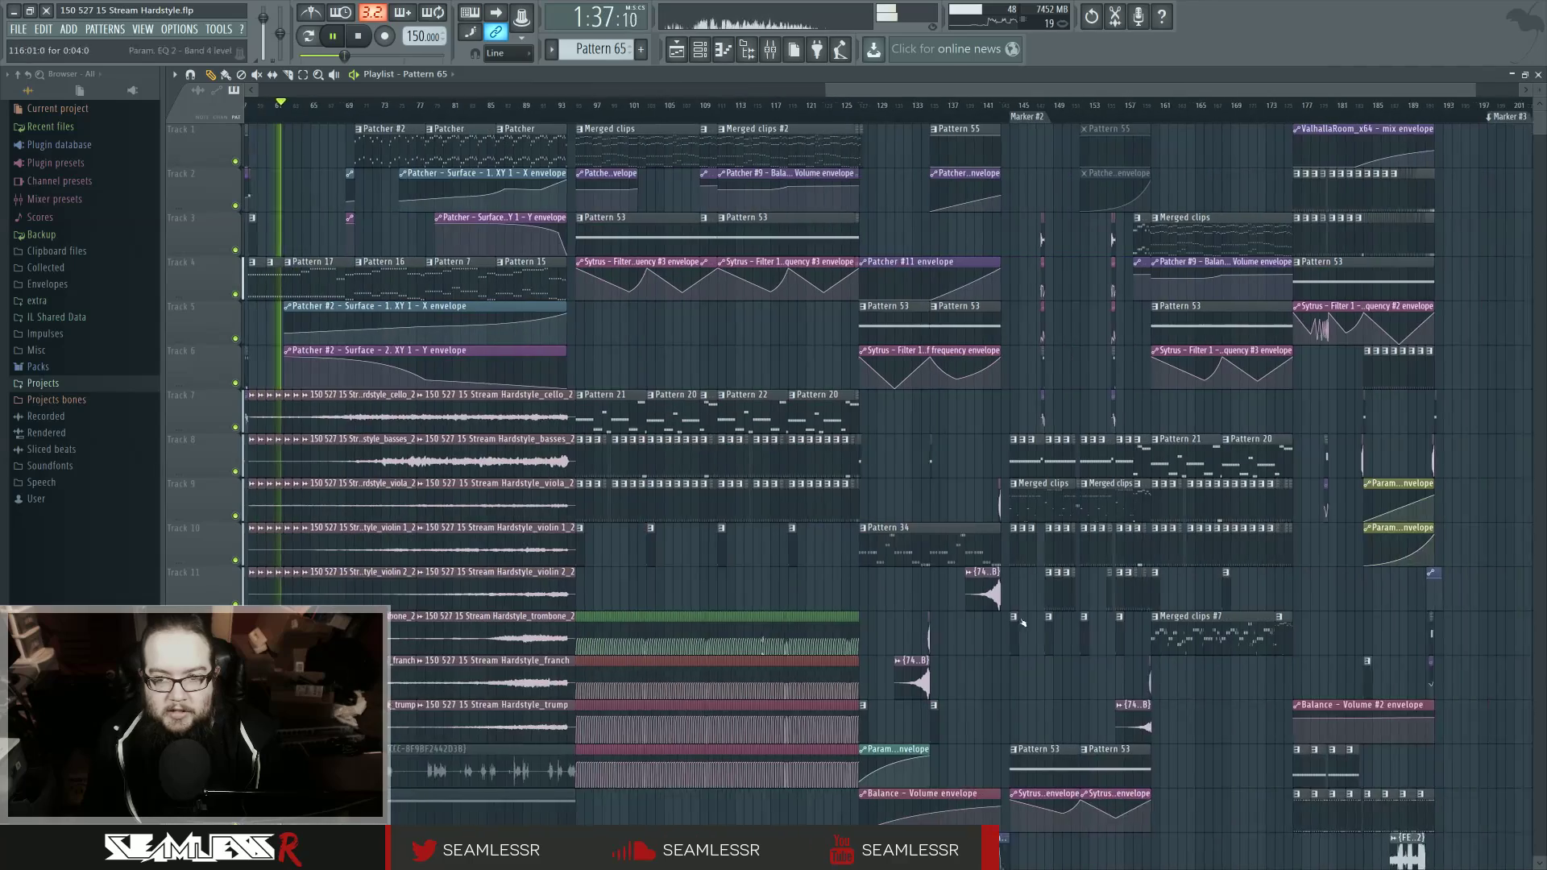
scroll(1023, 623, "up", 4, "ctrl")
left_click(720, 105)
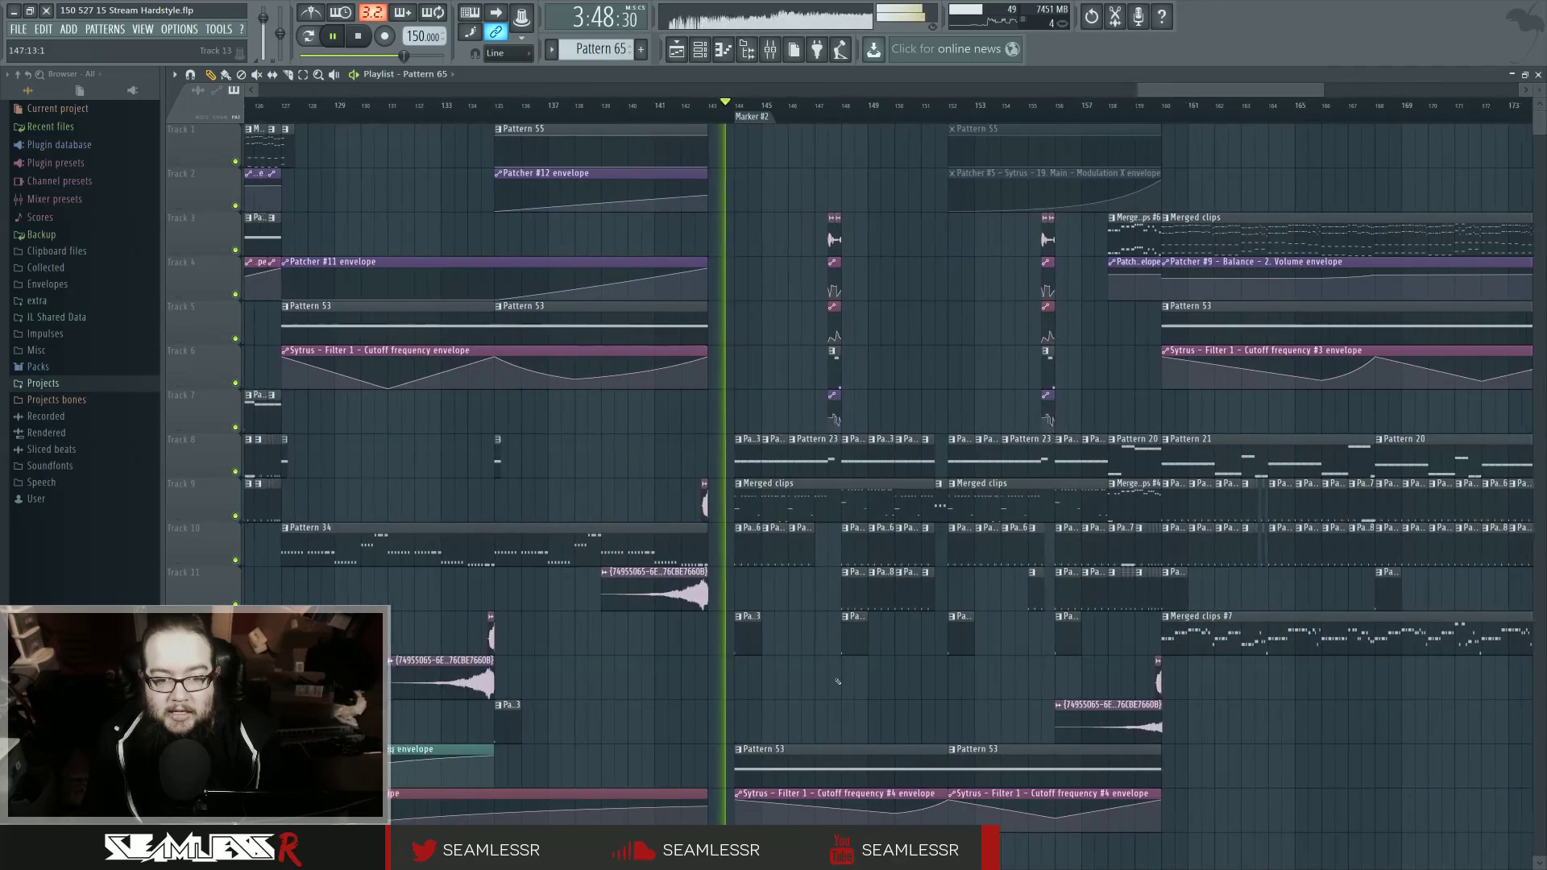
scroll(838, 682, "up", 3, "ctrl")
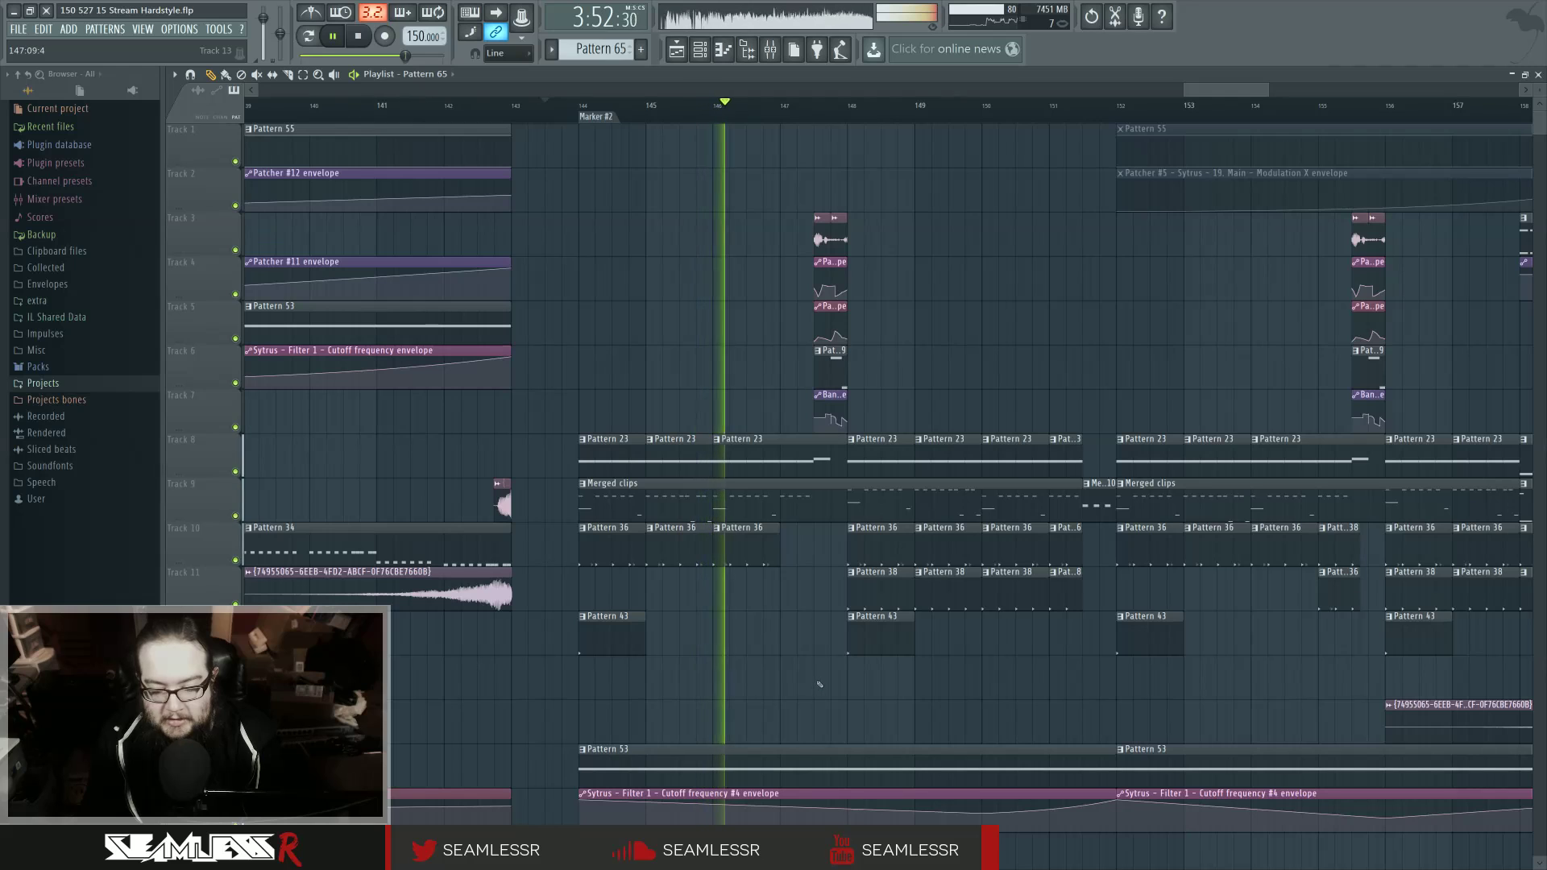
scroll(820, 685, "up", 1, "ctrl")
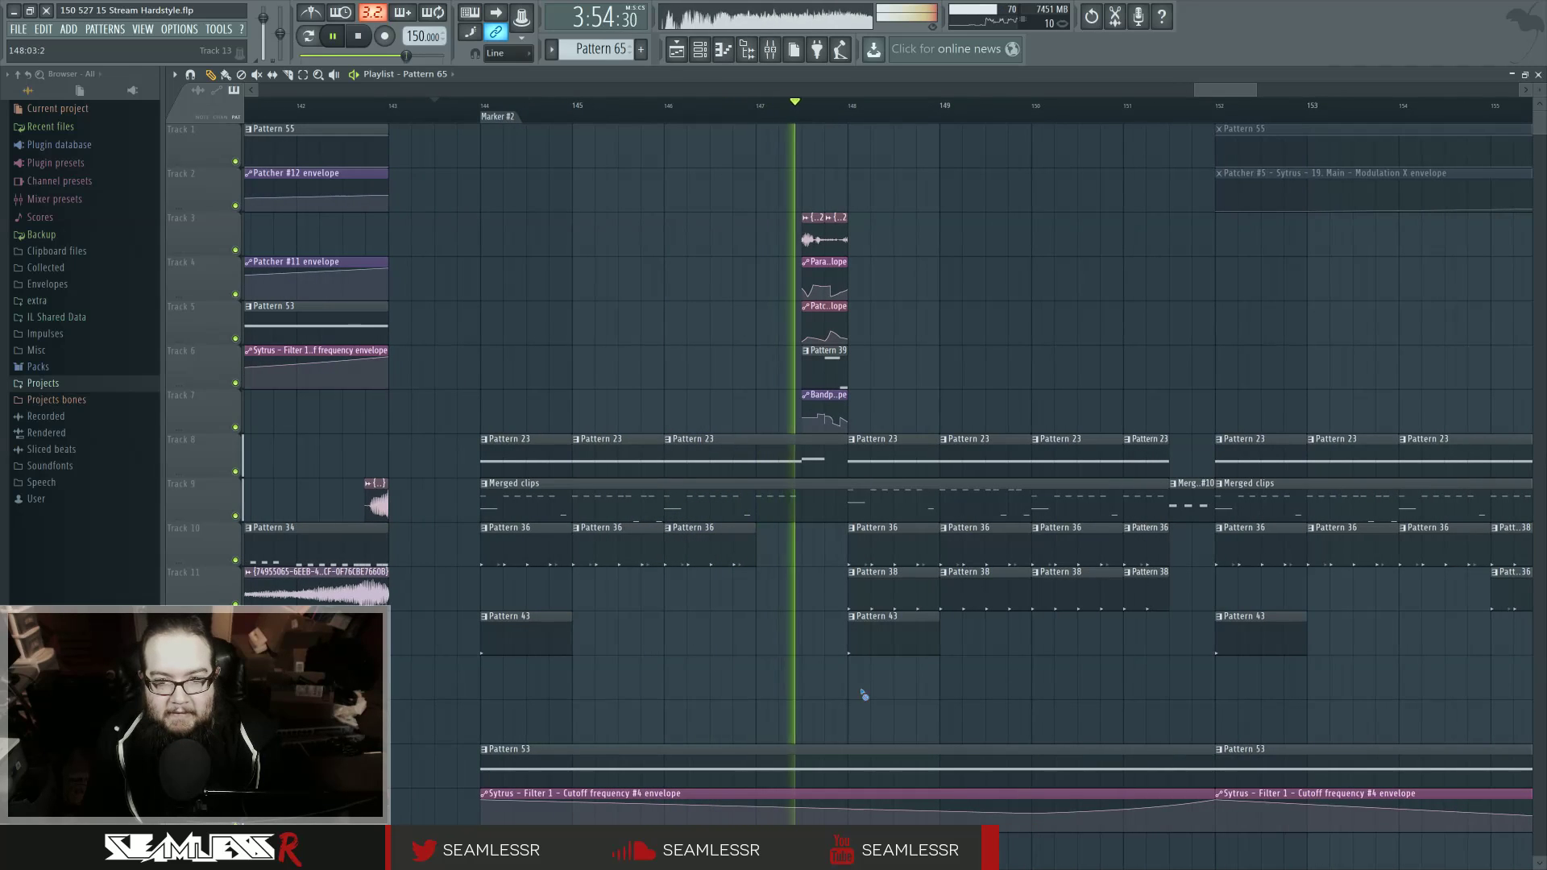
key("space")
Step: Replace the old stacked fill clips at the end of bar 147 with a Pattern 65 clip on Track 6
scroll(863, 685, "down", 4)
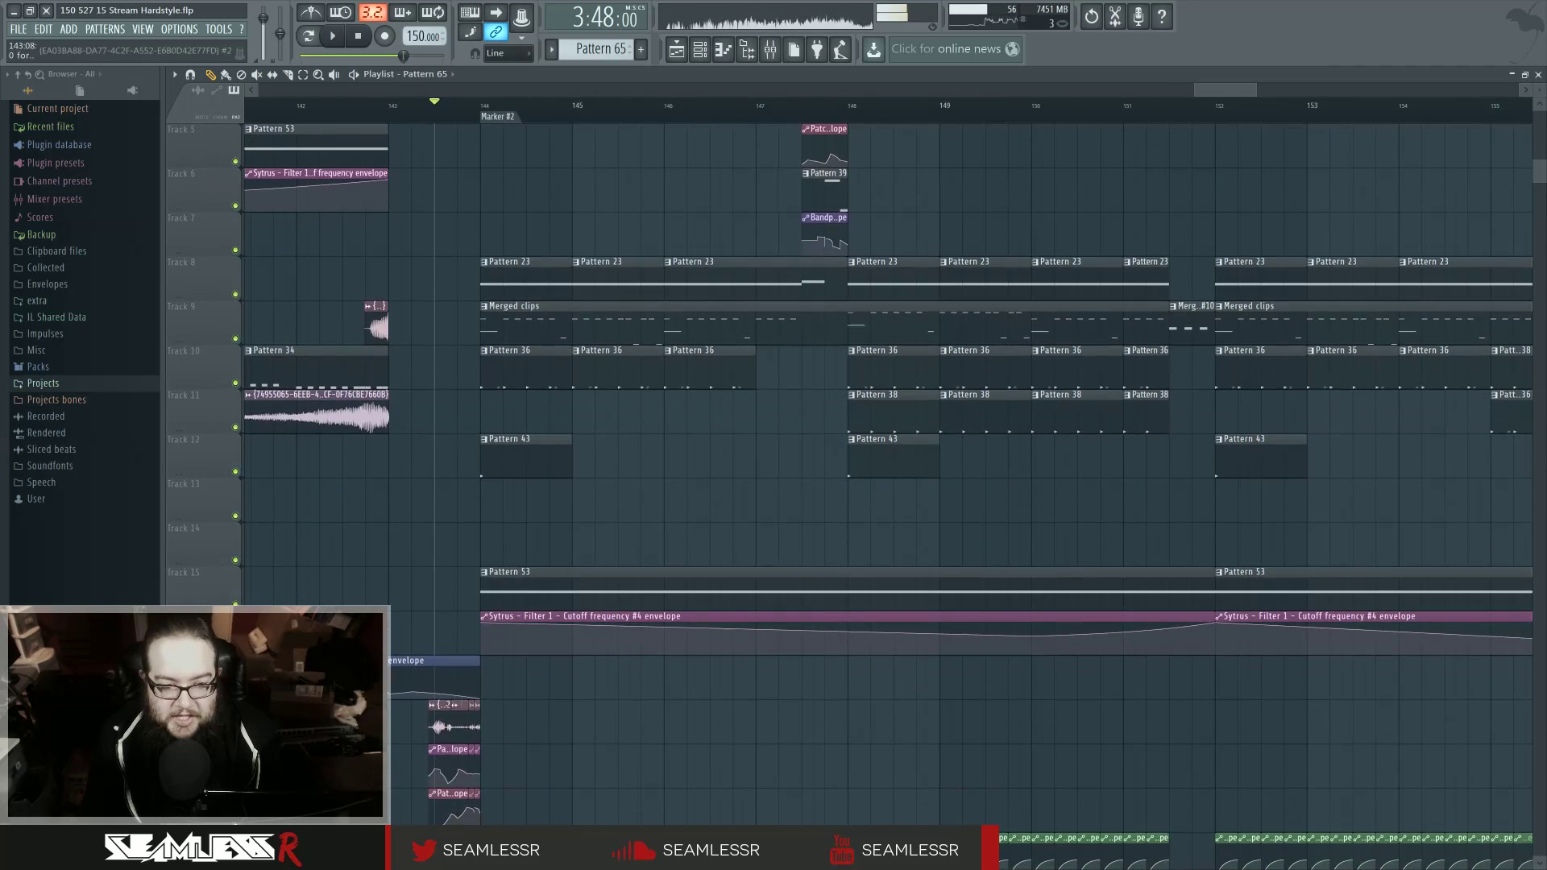
scroll(755, 370, "up", 4)
right_click(836, 278)
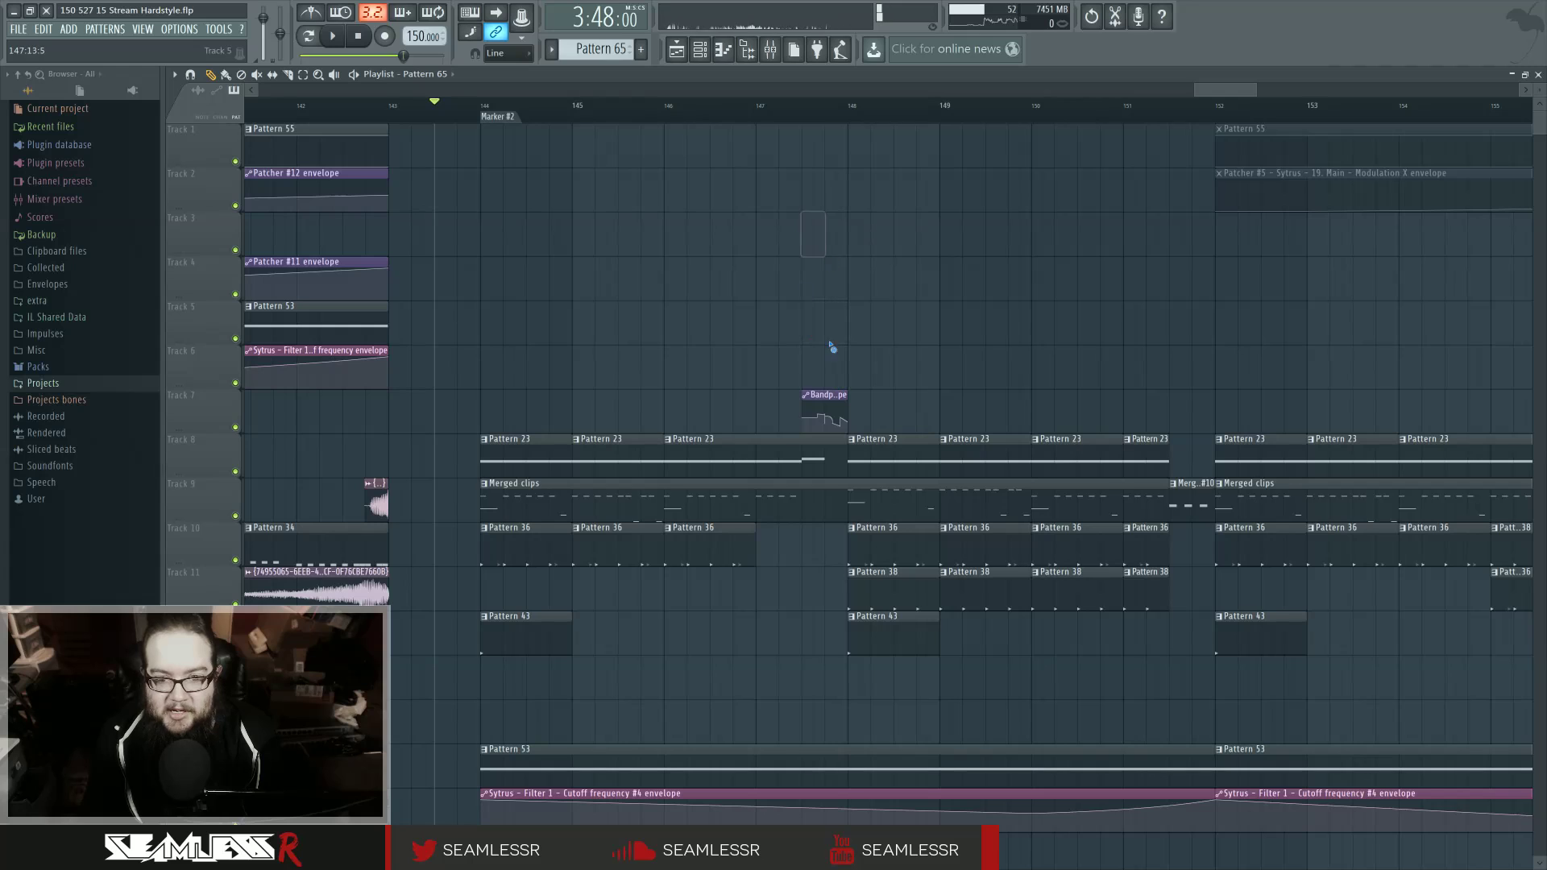
scroll(824, 393, "up", 2, "ctrl")
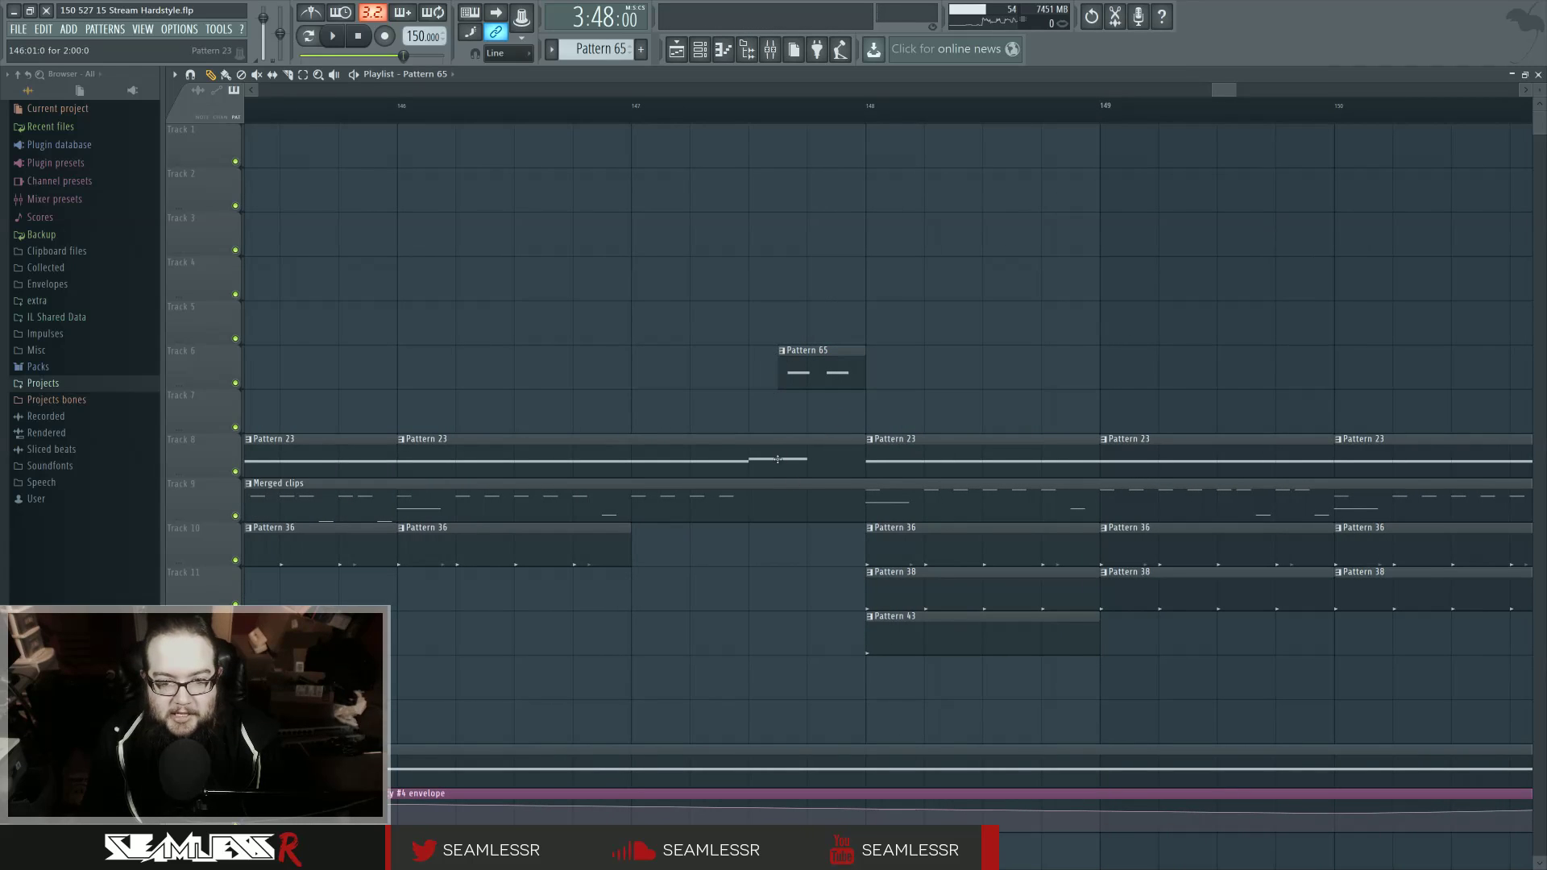
Step: Trim the long Pattern 23 clip on Track 8 to end halfway through bar 147 while playing the section
key("space")
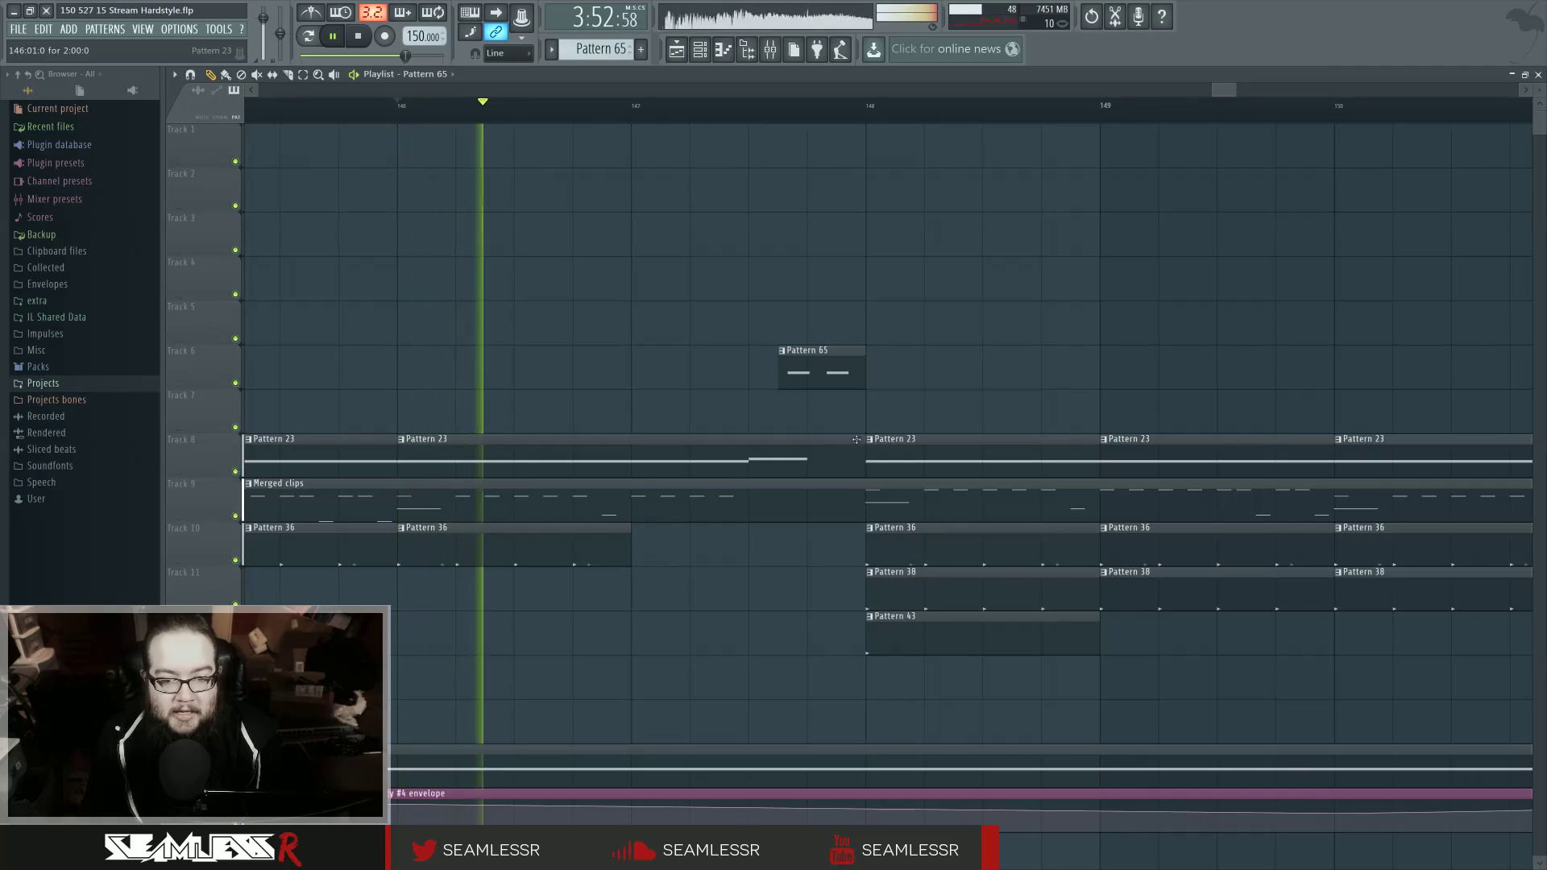
left_click_drag(862, 458, 746, 456)
scroll(706, 381, "down", 9, "ctrl")
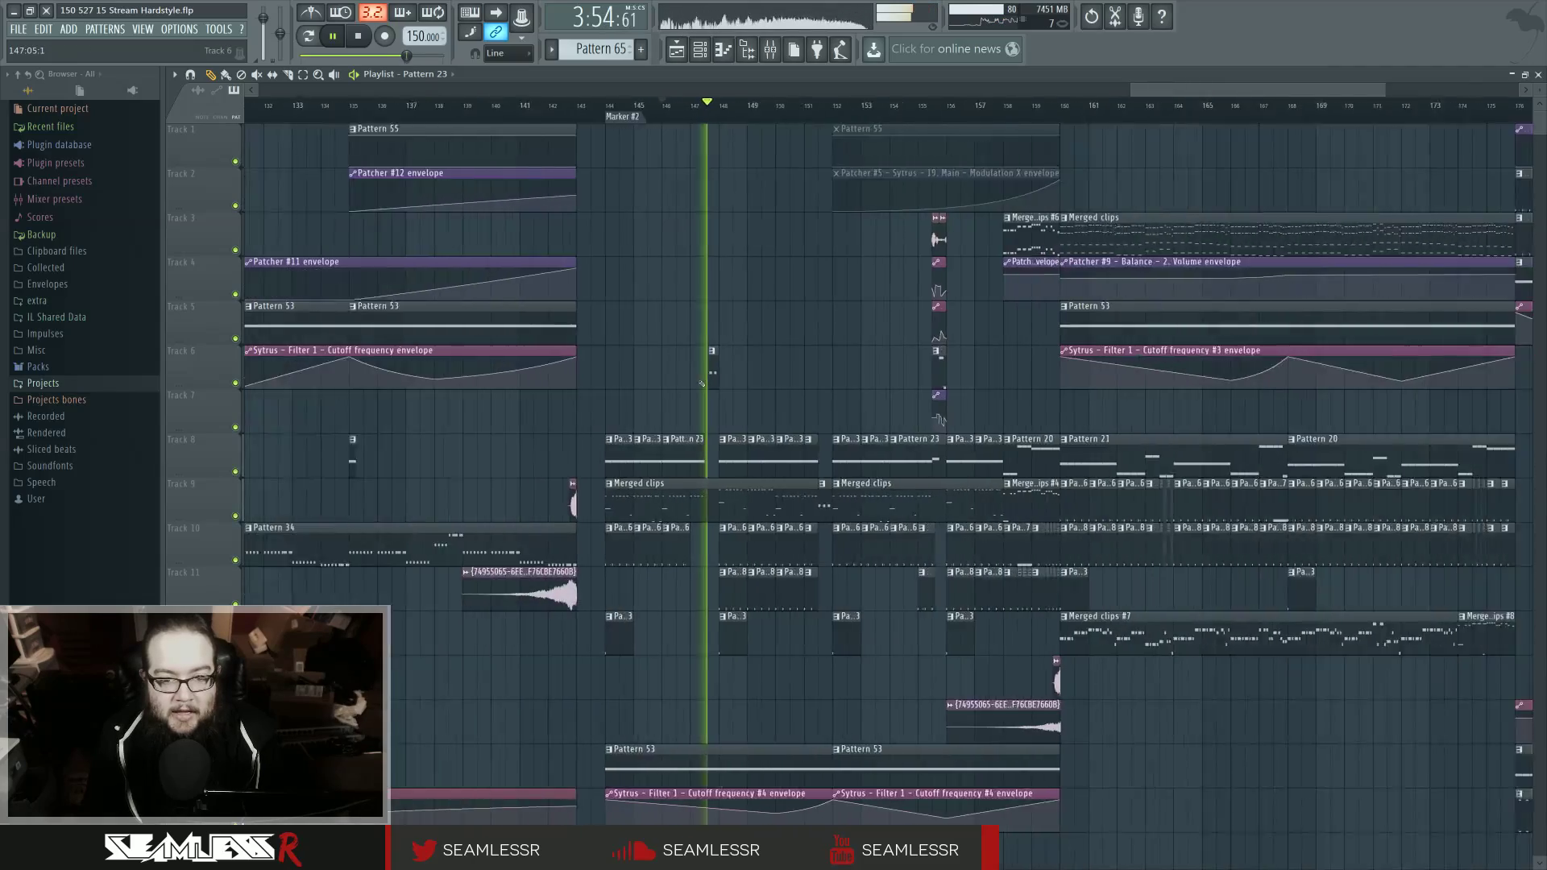
key("space")
Step: Place a copy of the Insert 37 volume envelope on Track 5, aligned so its raised part covers the last two beats of bar 147
scroll(451, 477, "down", 1, "ctrl")
scroll(806, 266, "up", 3, "ctrl")
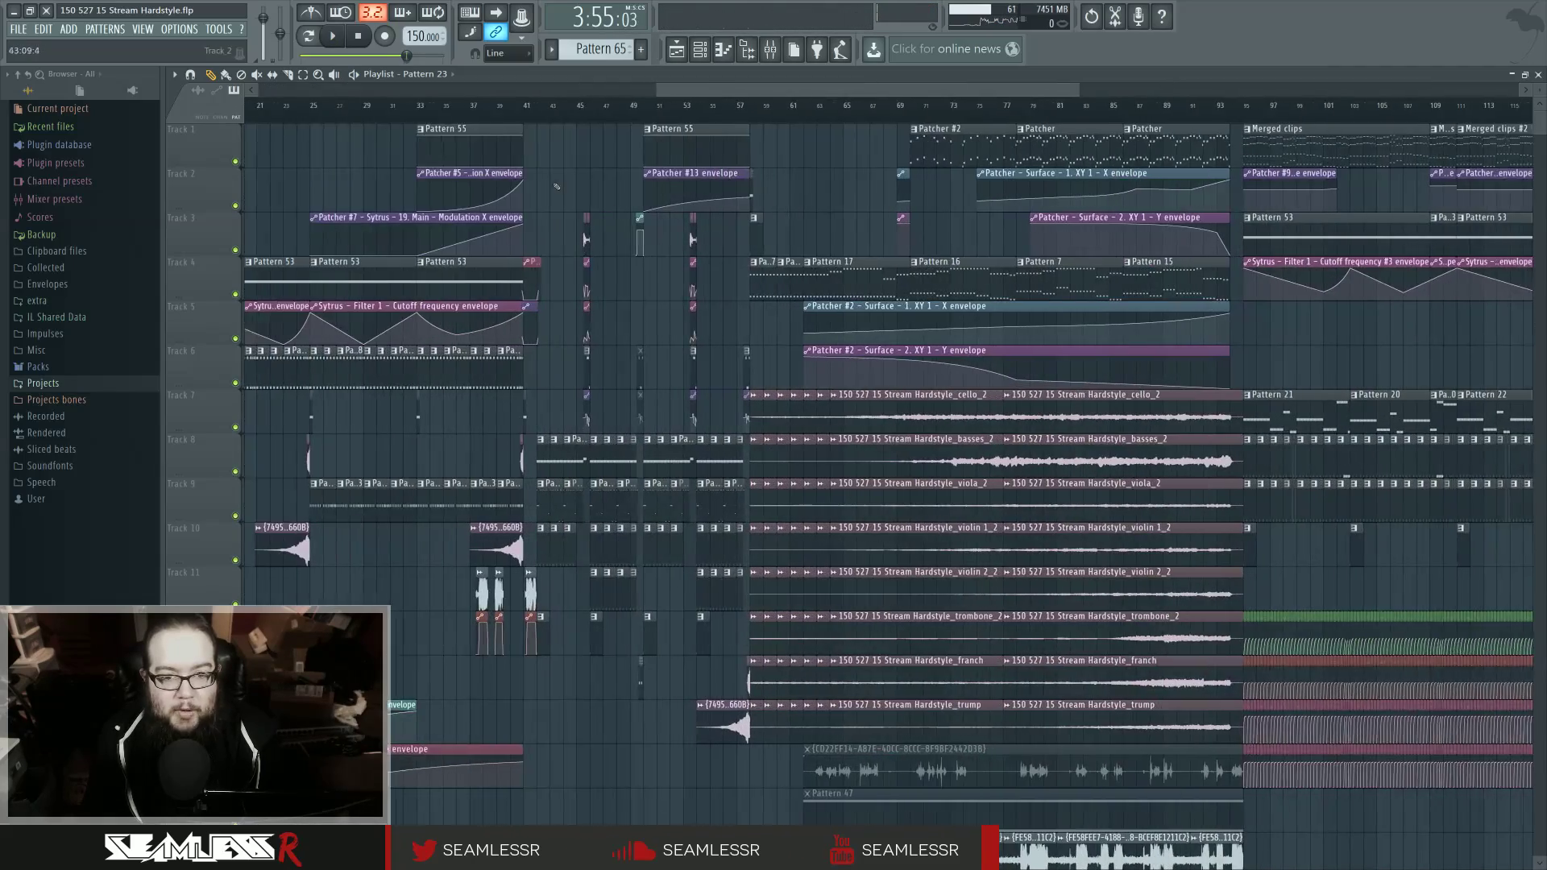
scroll(1213, 456, "up", 5, "ctrl")
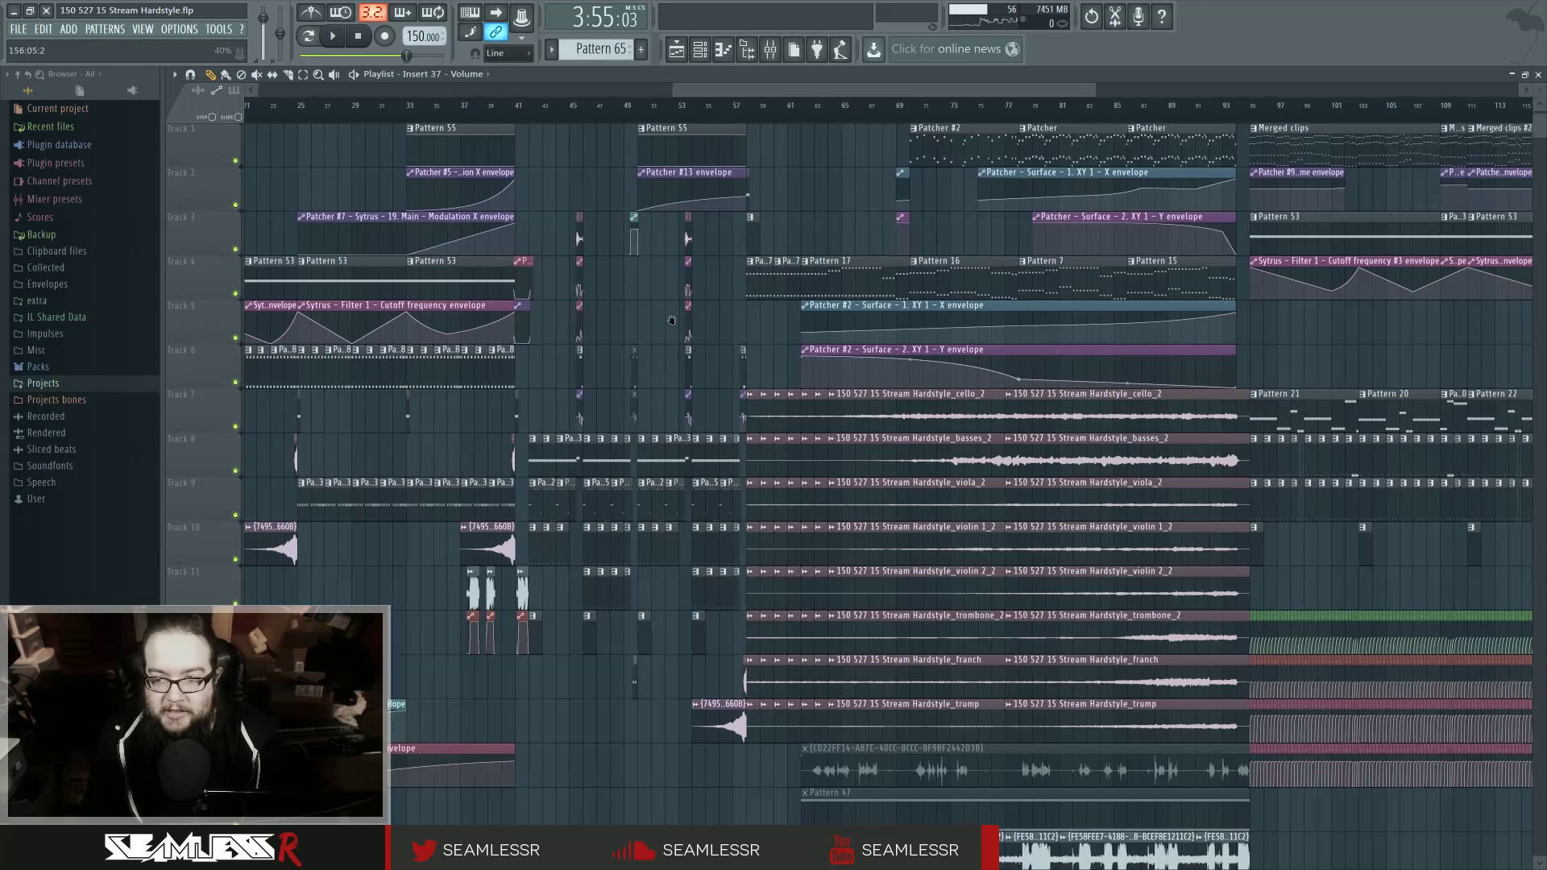
scroll(1212, 456, "up", 3, "ctrl")
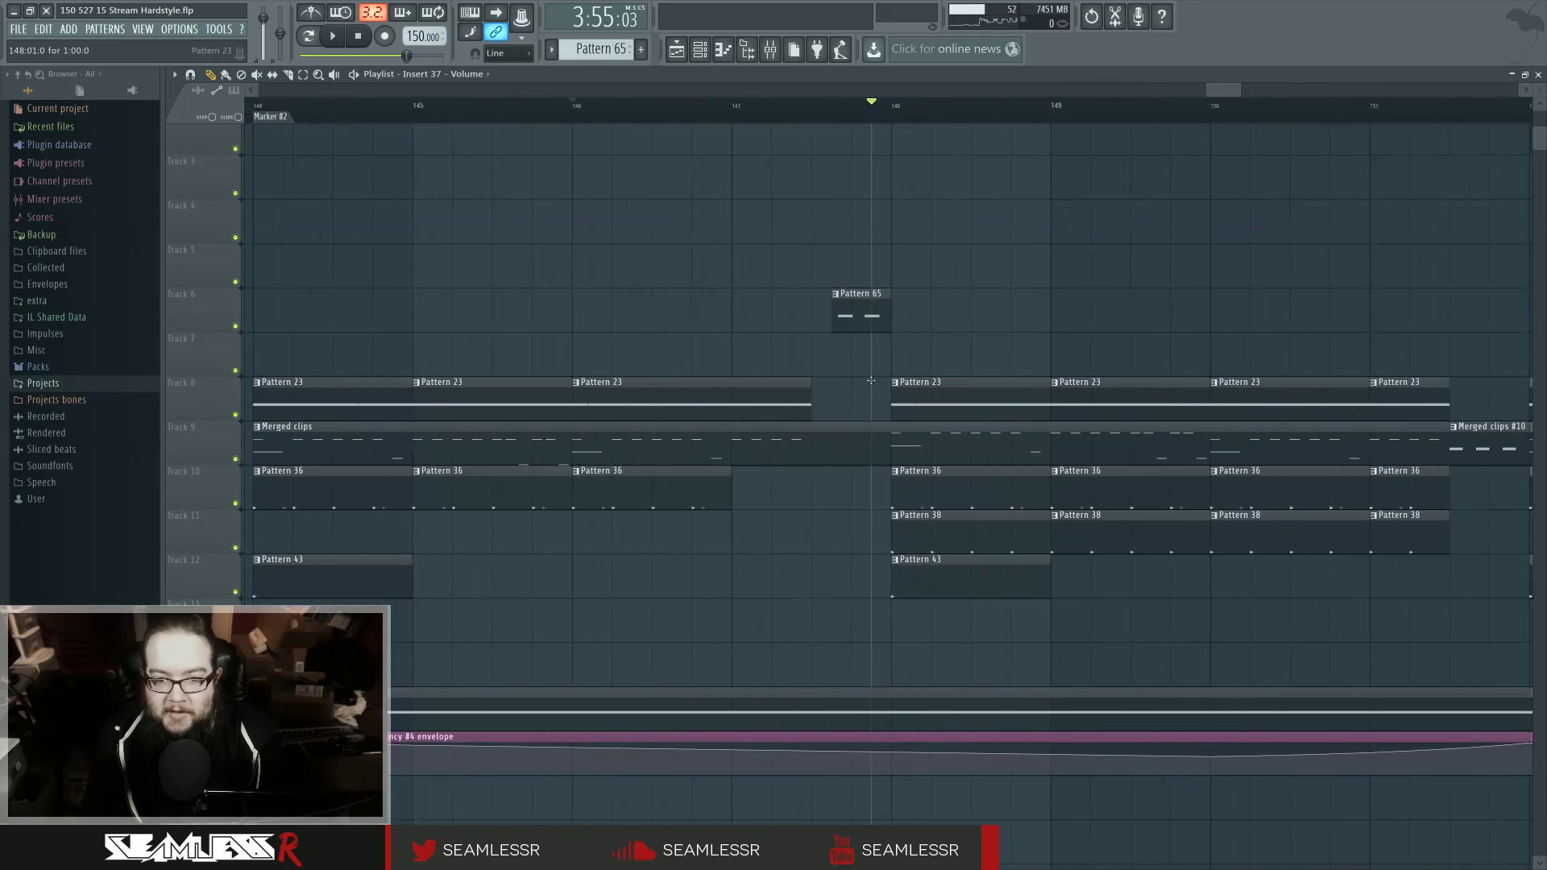
scroll(1212, 456, "up", 1)
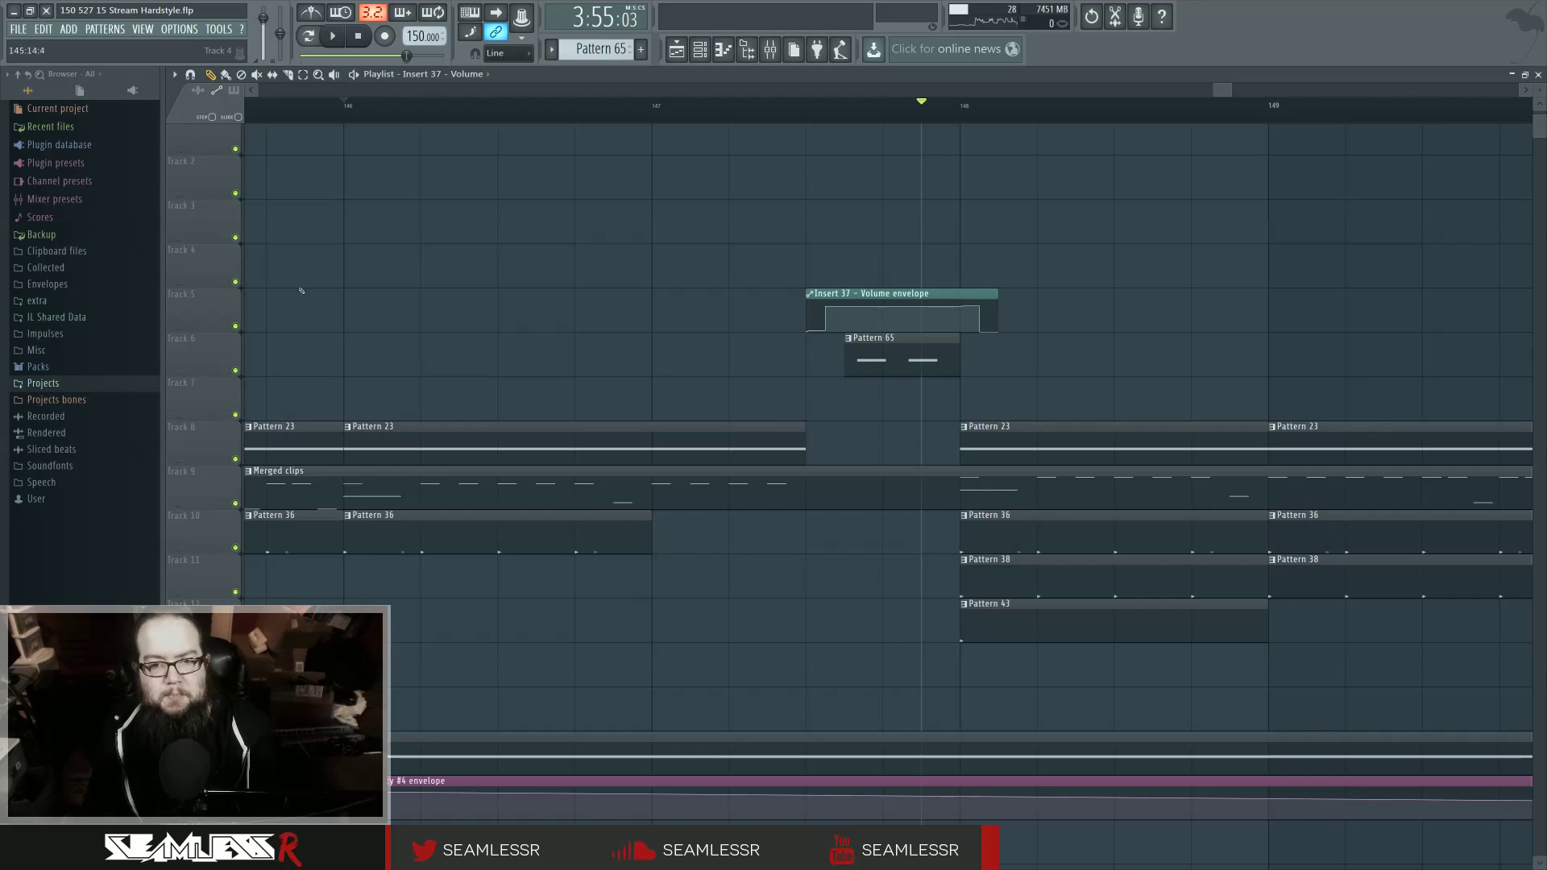
left_click_drag(856, 296, 838, 293)
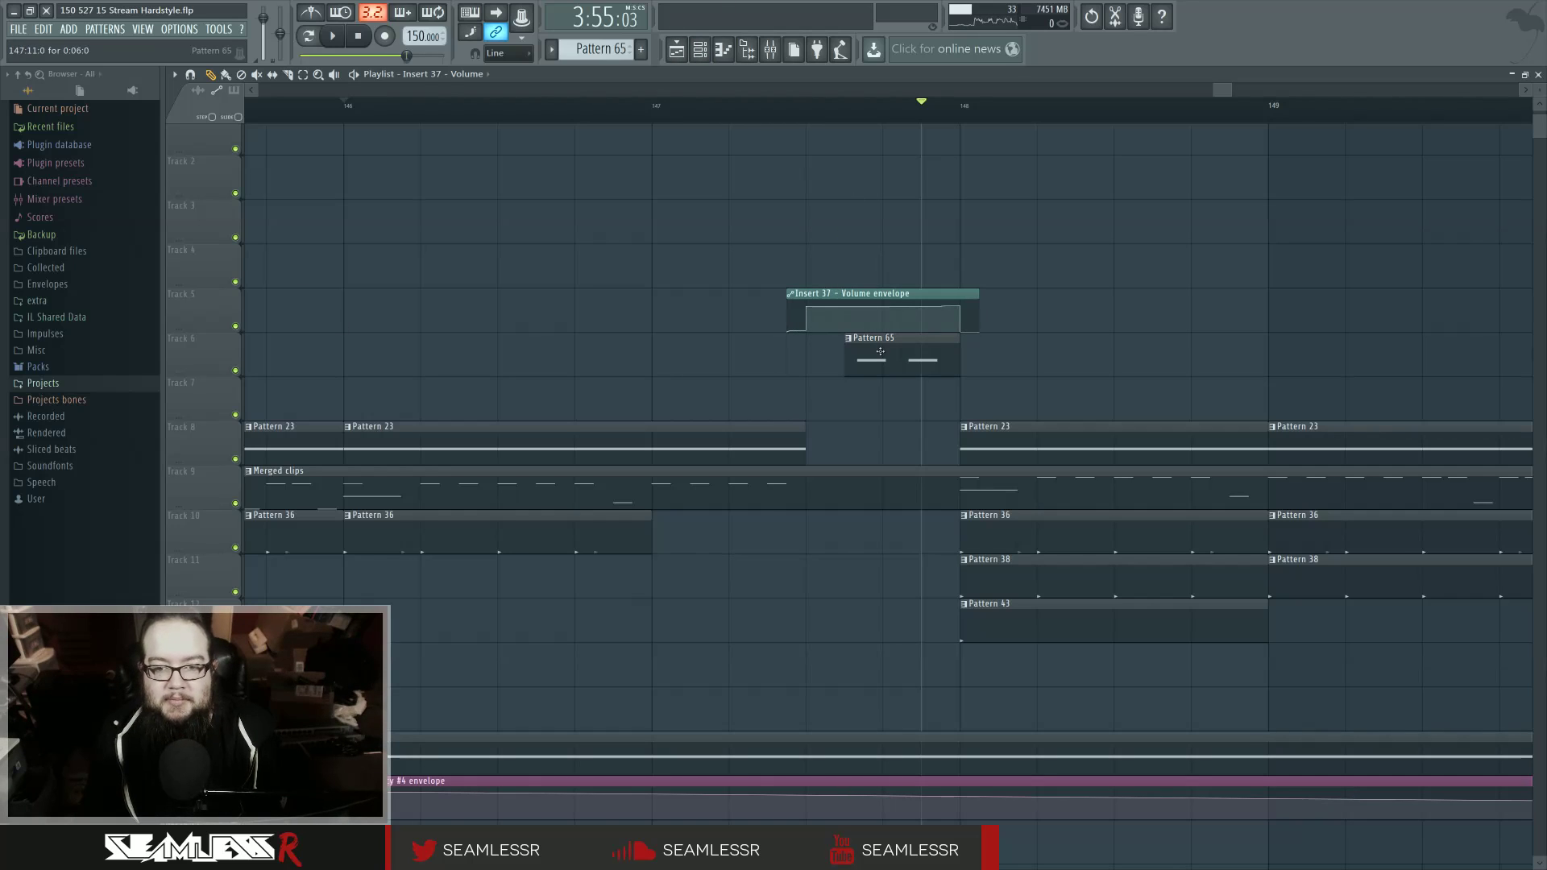
Step: Fit the Pattern 65 clip over the last two beats of bar 147 and make it a unique pattern
left_click_drag(878, 342, 832, 346)
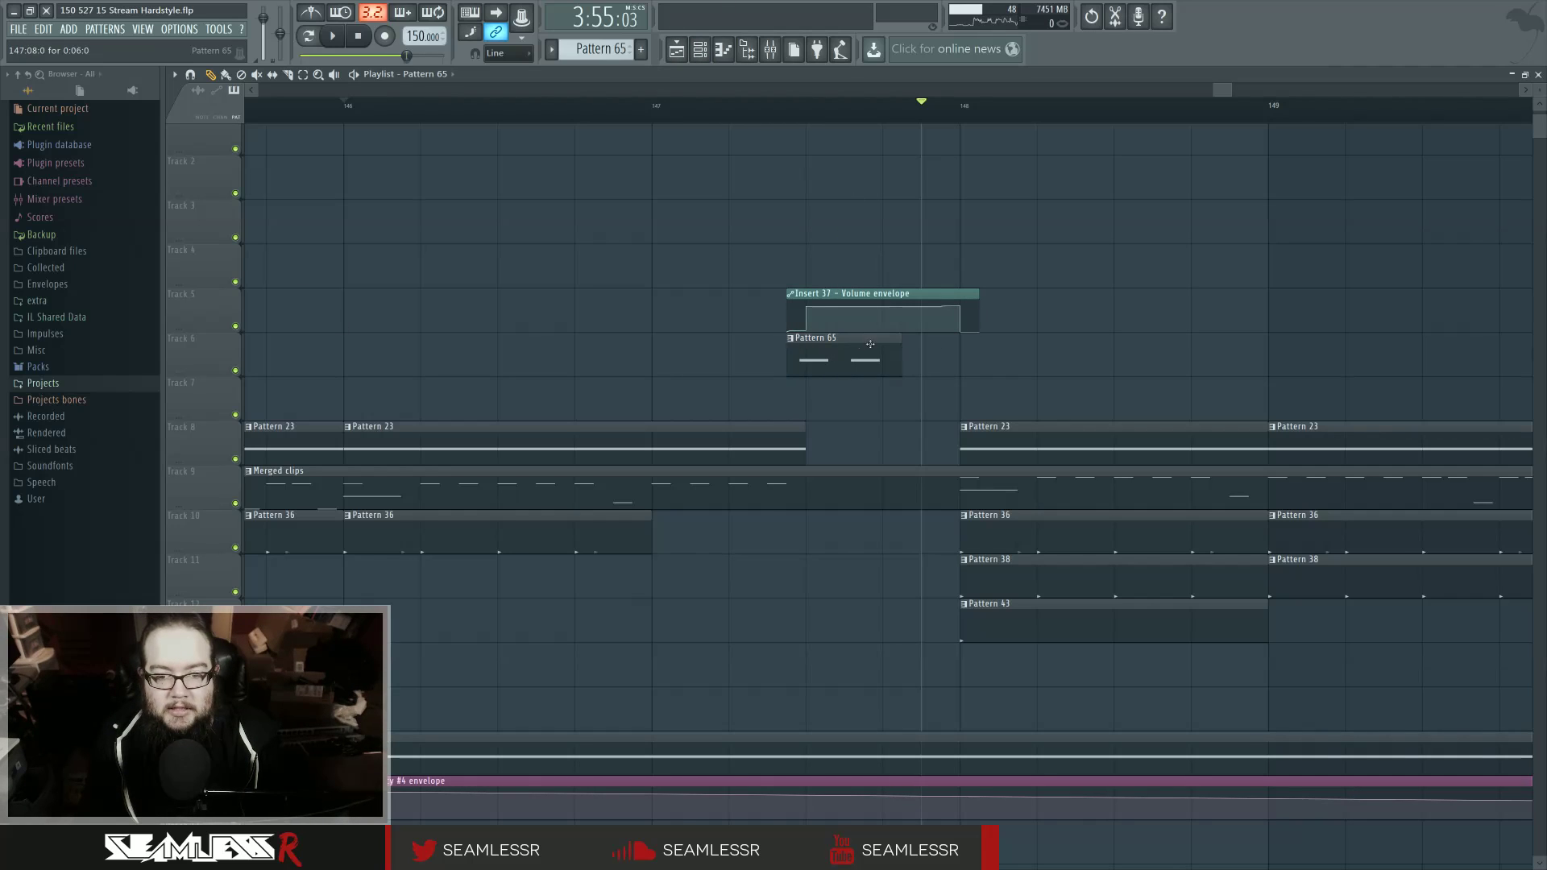
left_click_drag(871, 344, 809, 354)
left_click(810, 338)
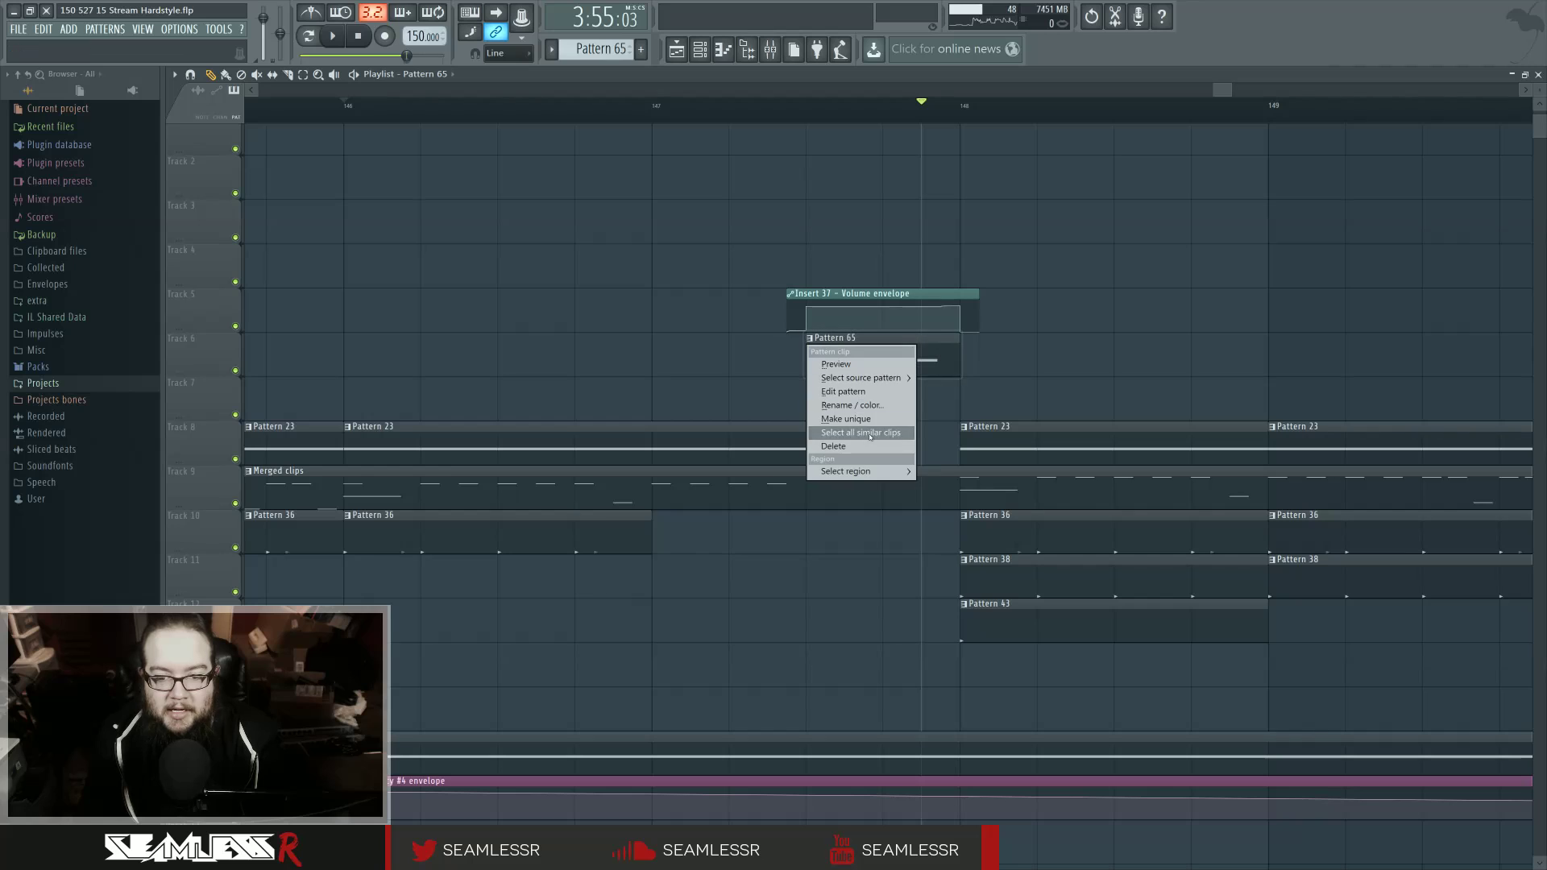
left_click(863, 421)
Step: Clear all notes from Pattern 66 in the piano roll and place a short F#6 note at its start
double_click(859, 362)
right_click(320, 412)
right_click(268, 412)
right_click(217, 411)
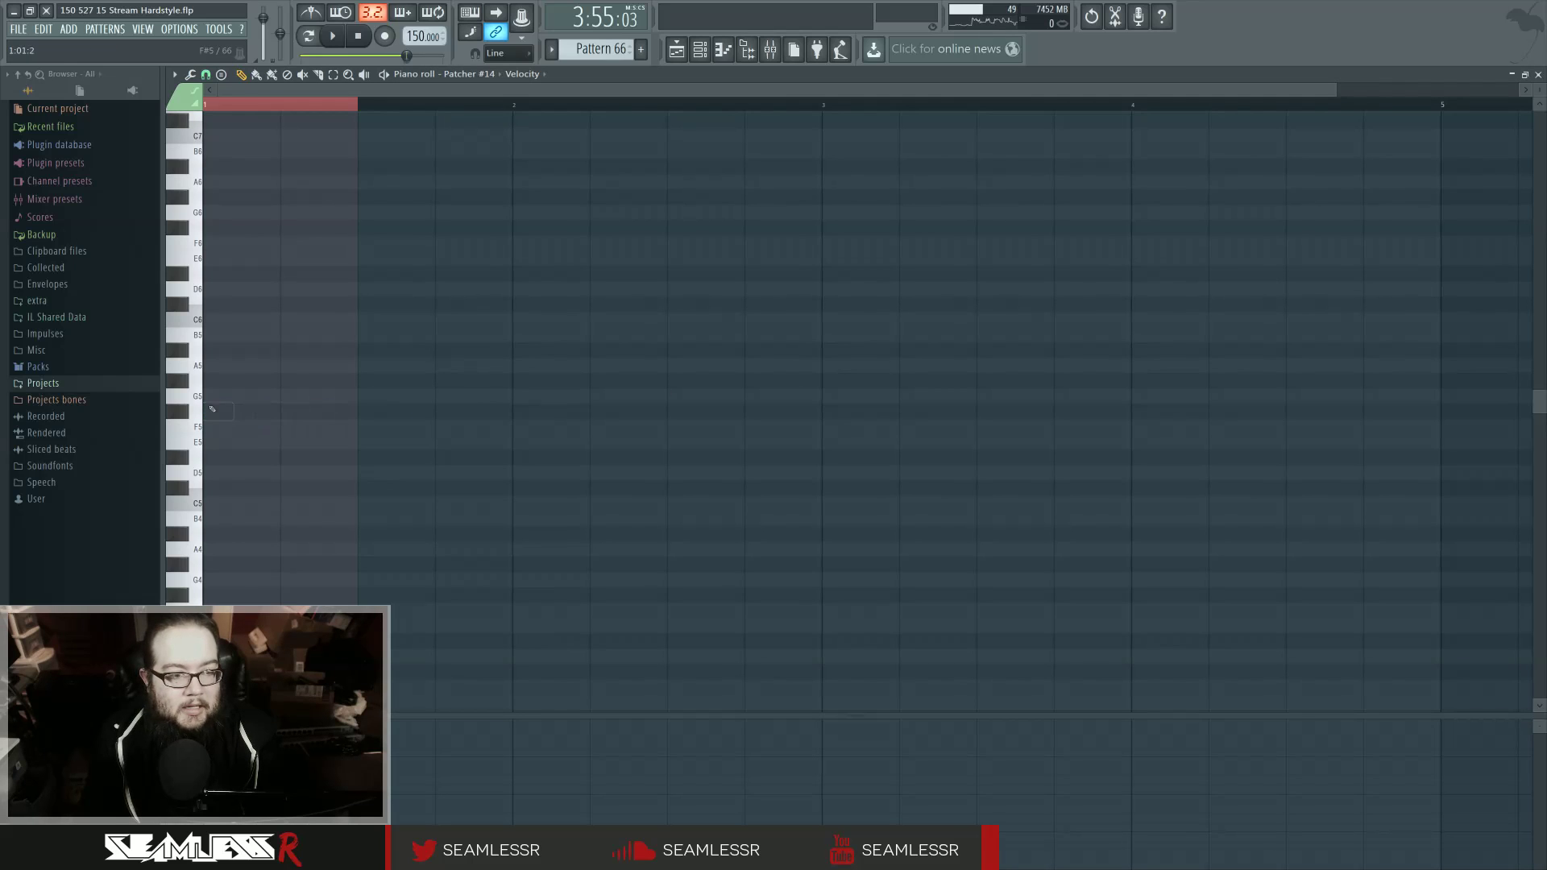
left_click(212, 226)
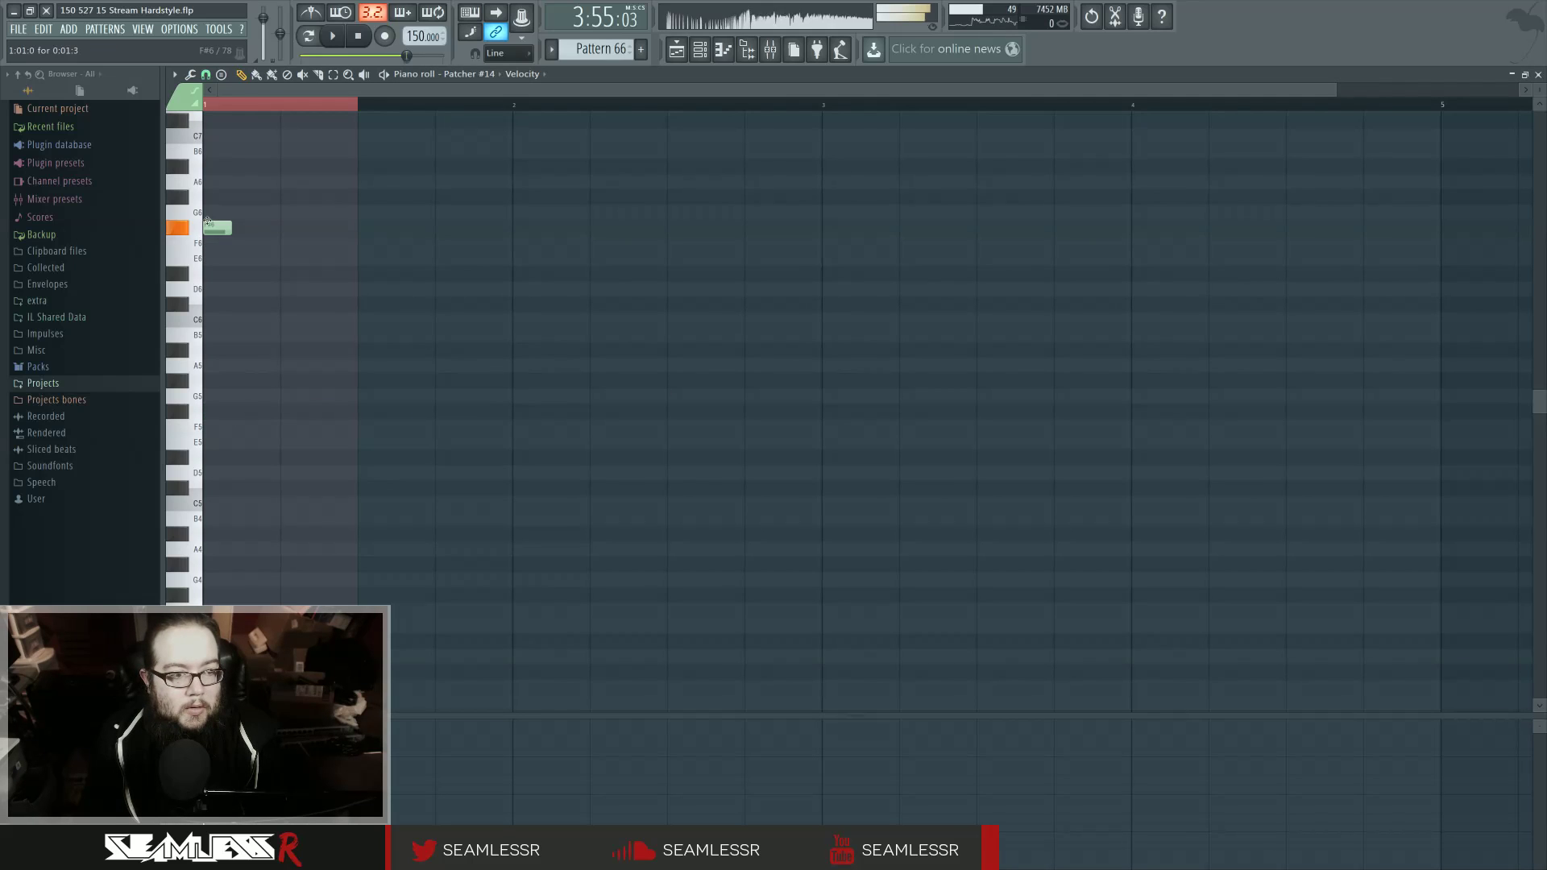
Step: Try a short second note at F#7 and at B6 following the opening note
left_click(260, 230)
right_click(267, 230)
scroll(265, 256, "up", 2)
scroll(265, 260, "up", 1)
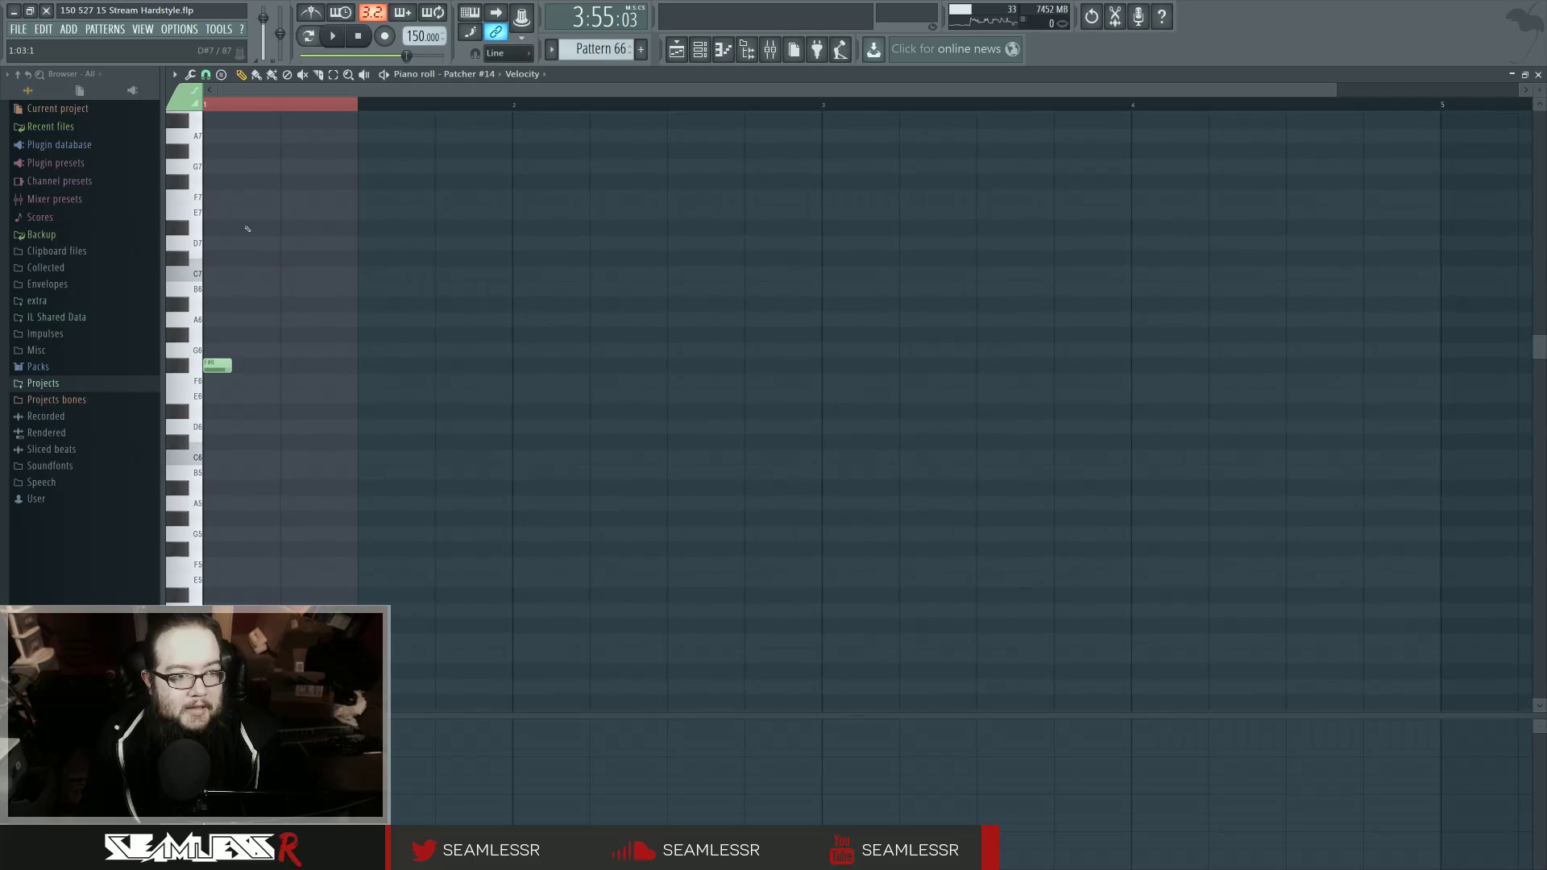
left_click(250, 184)
left_click_drag(251, 184, 262, 186)
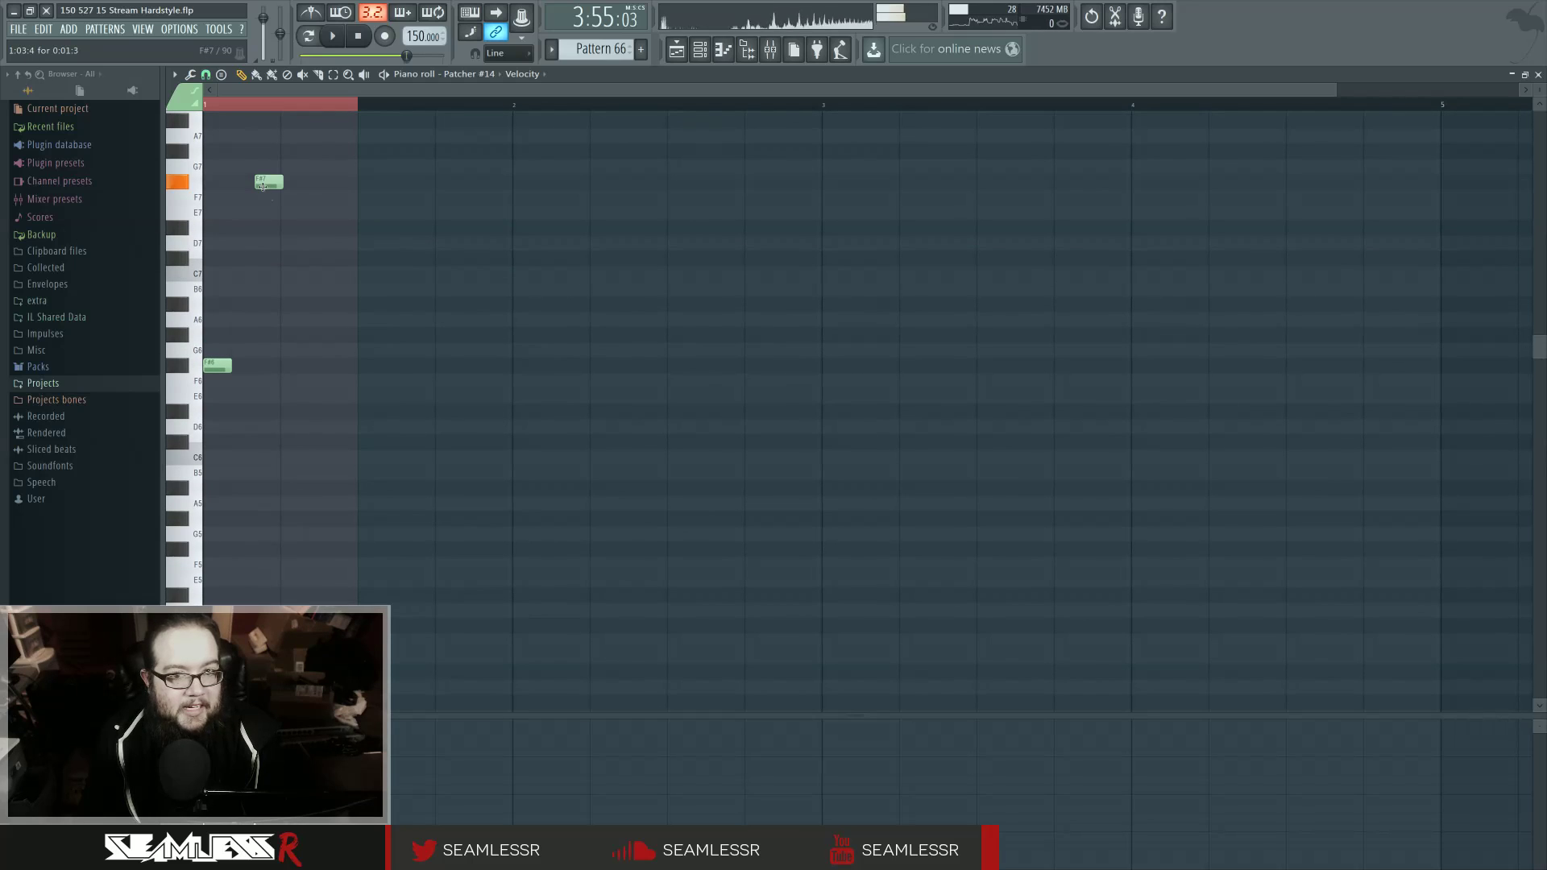
left_click(249, 291)
right_click(257, 290)
right_click(262, 183)
left_click(253, 288)
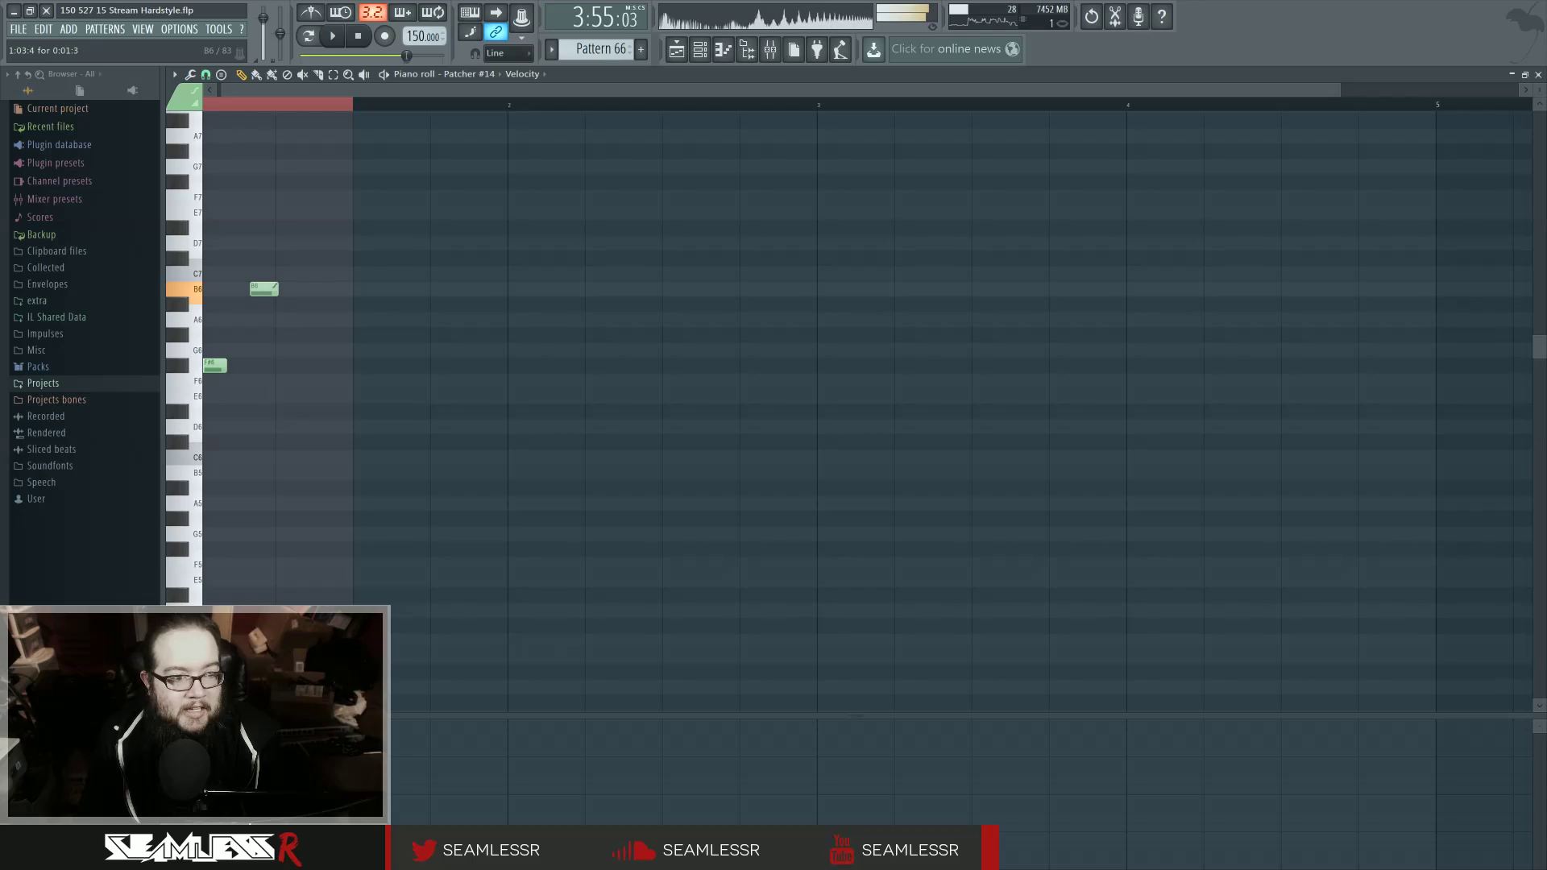
right_click(254, 291)
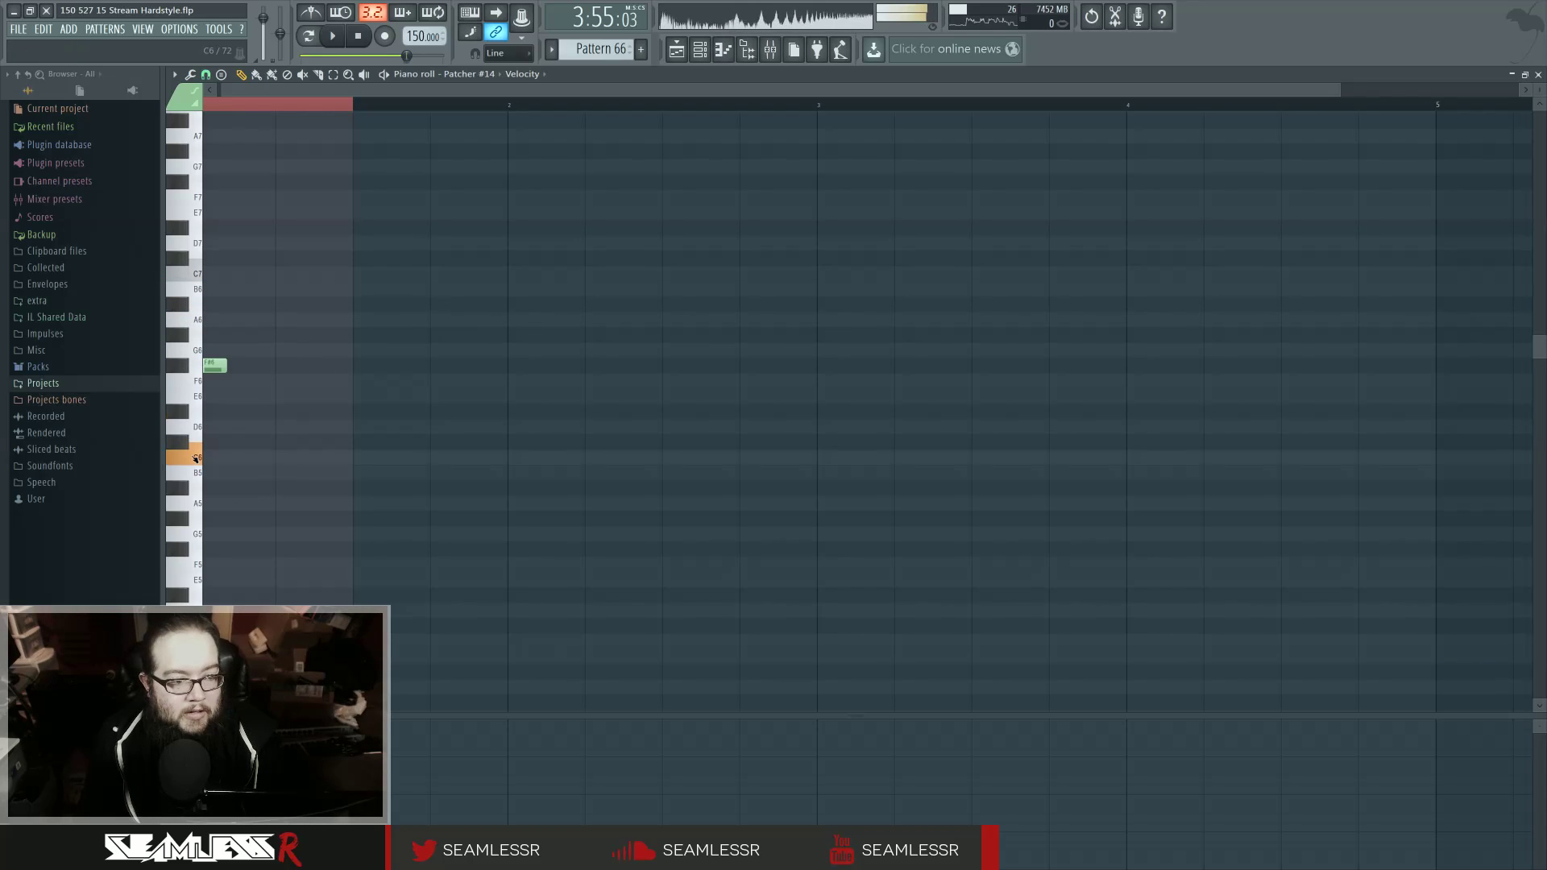
Step: Lengthen the F#6 note to two beats and add a slide note of equal length on G5
scroll(265, 479, "down", 3)
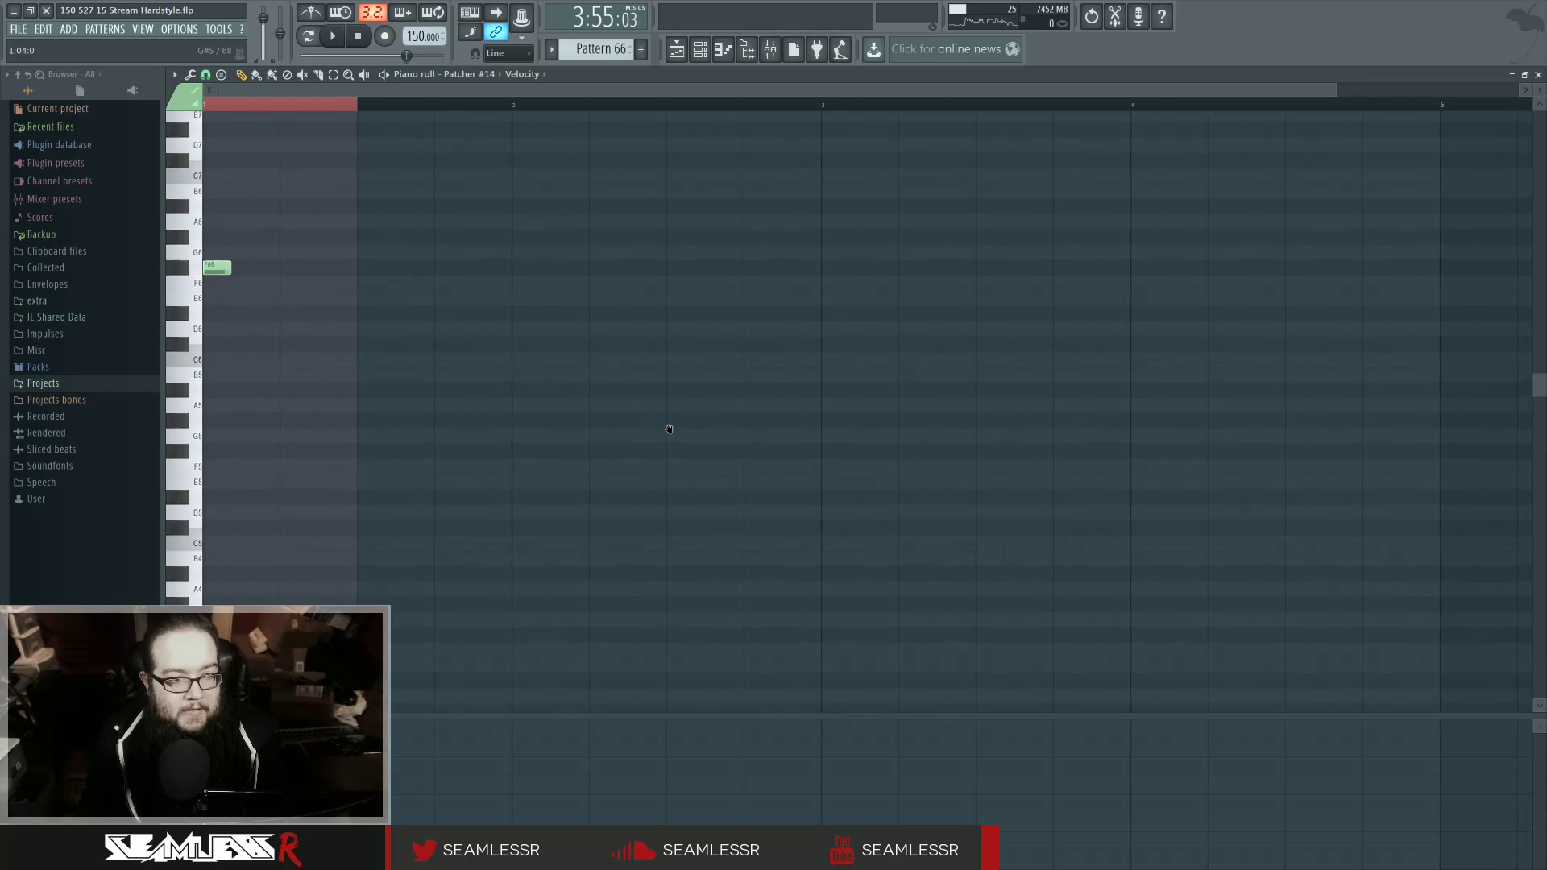
left_click_drag(231, 274, 358, 276)
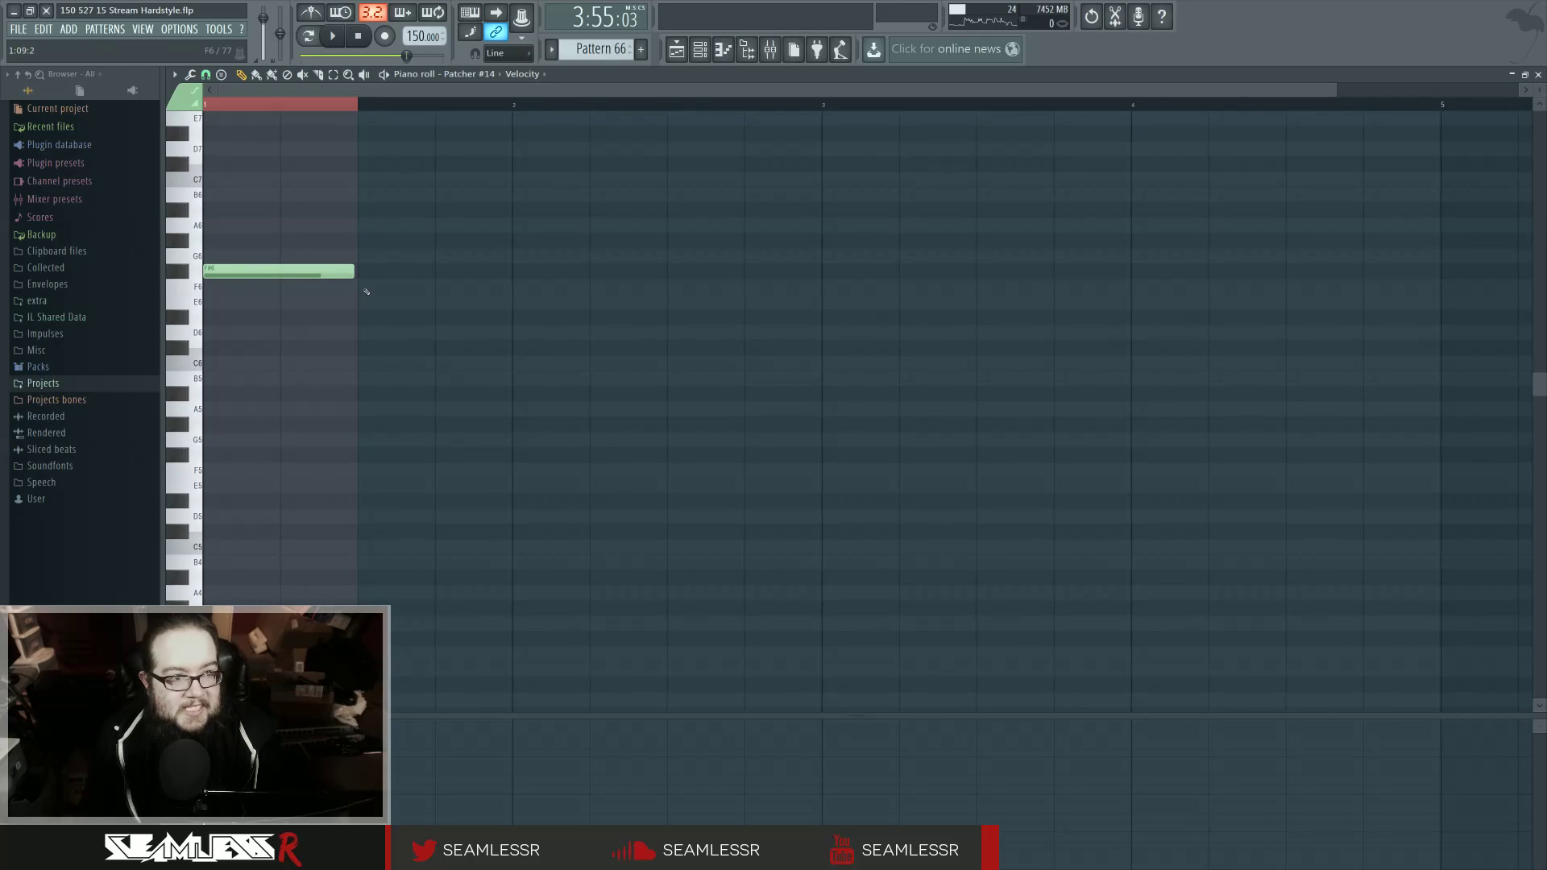
left_click(195, 105)
left_click(213, 441)
Step: Audition Pattern 66 with its slide note, alternating between pattern and song playback
left_click(358, 36)
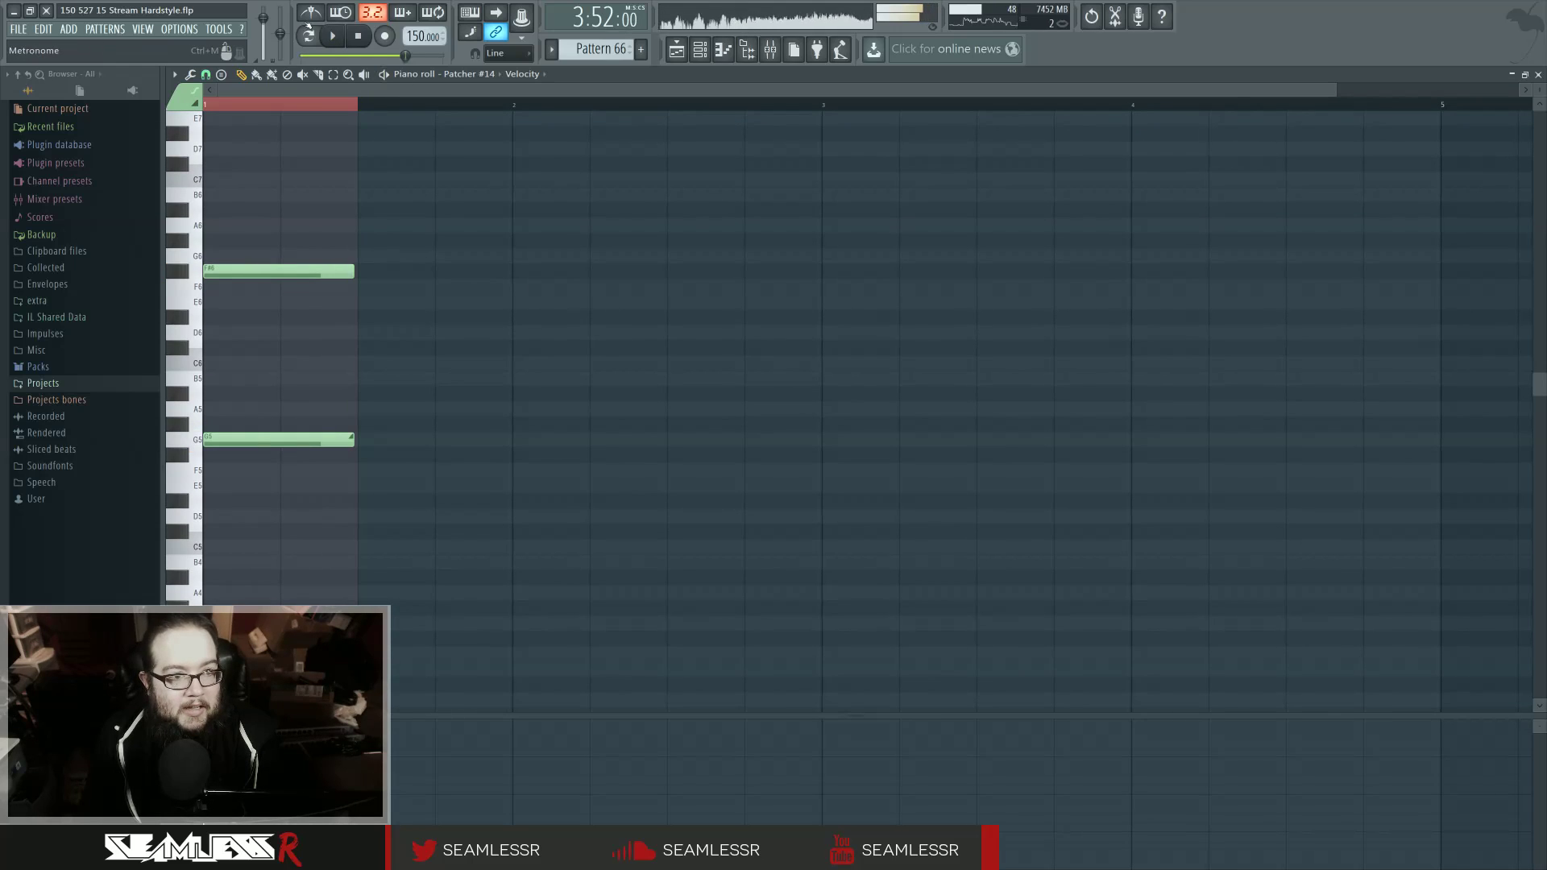
left_click(309, 36)
left_click(331, 37)
left_click(677, 50)
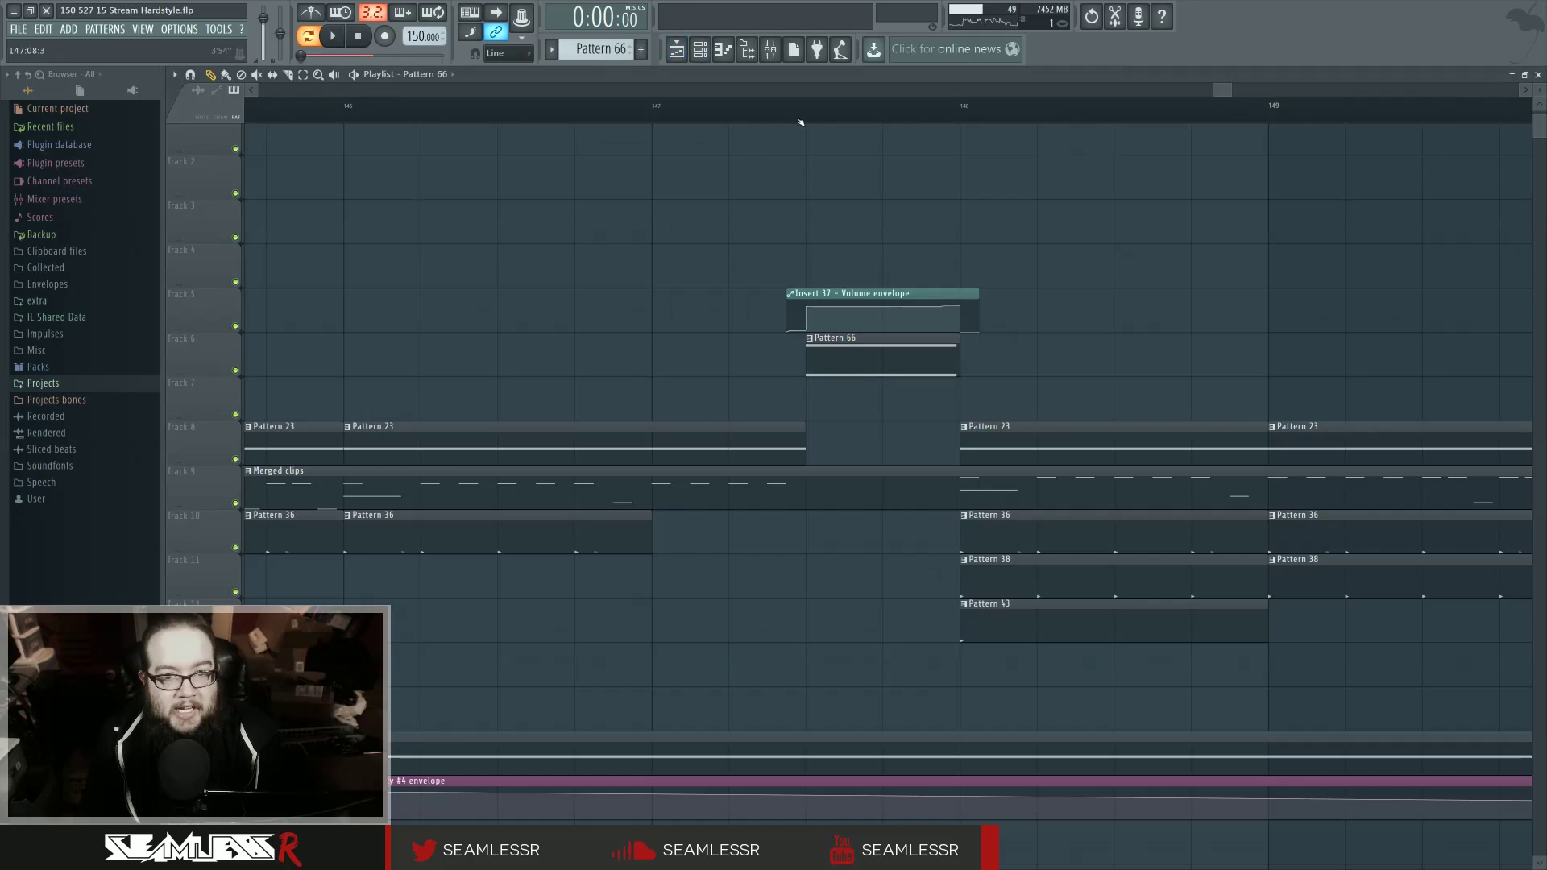
left_click(310, 36)
left_click(332, 38)
left_click(309, 36)
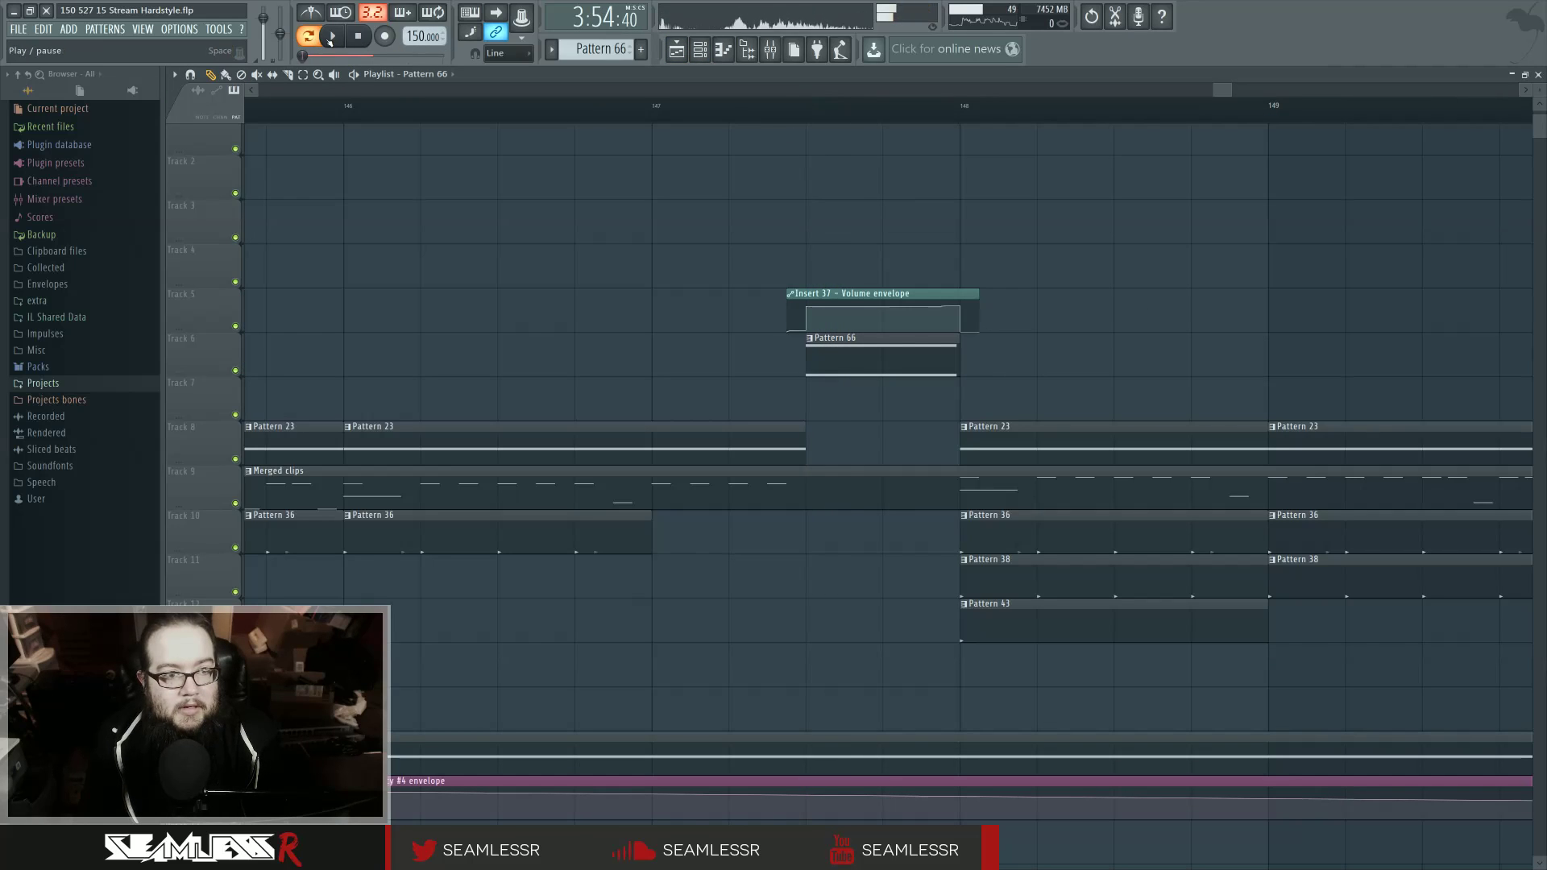
left_click(332, 37)
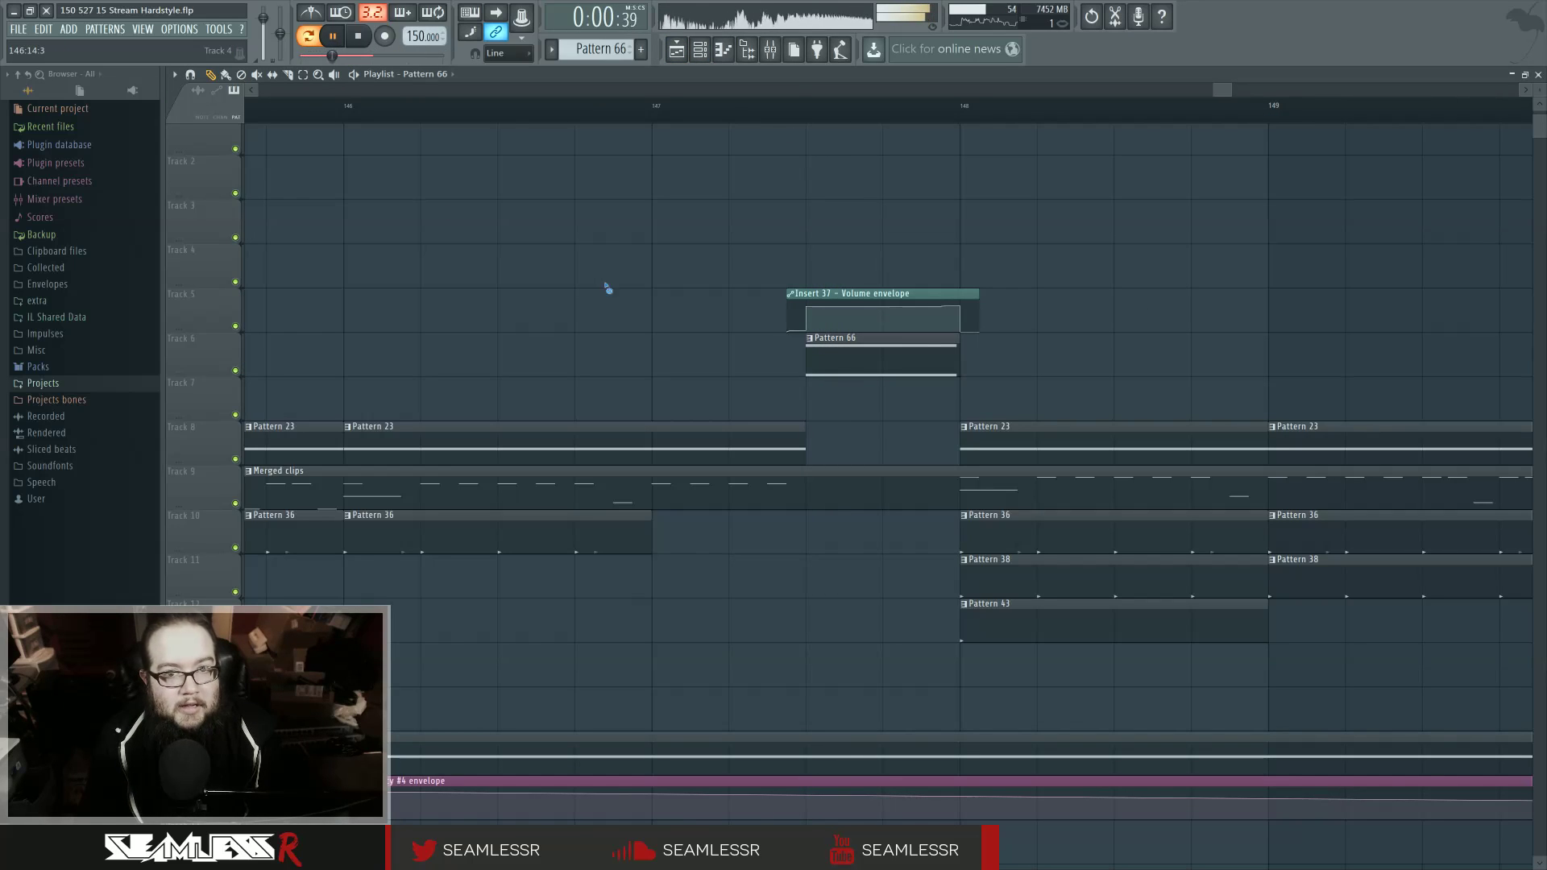
Step: Delete the G5 slide note from Pattern 66 and play the remaining note
double_click(863, 366)
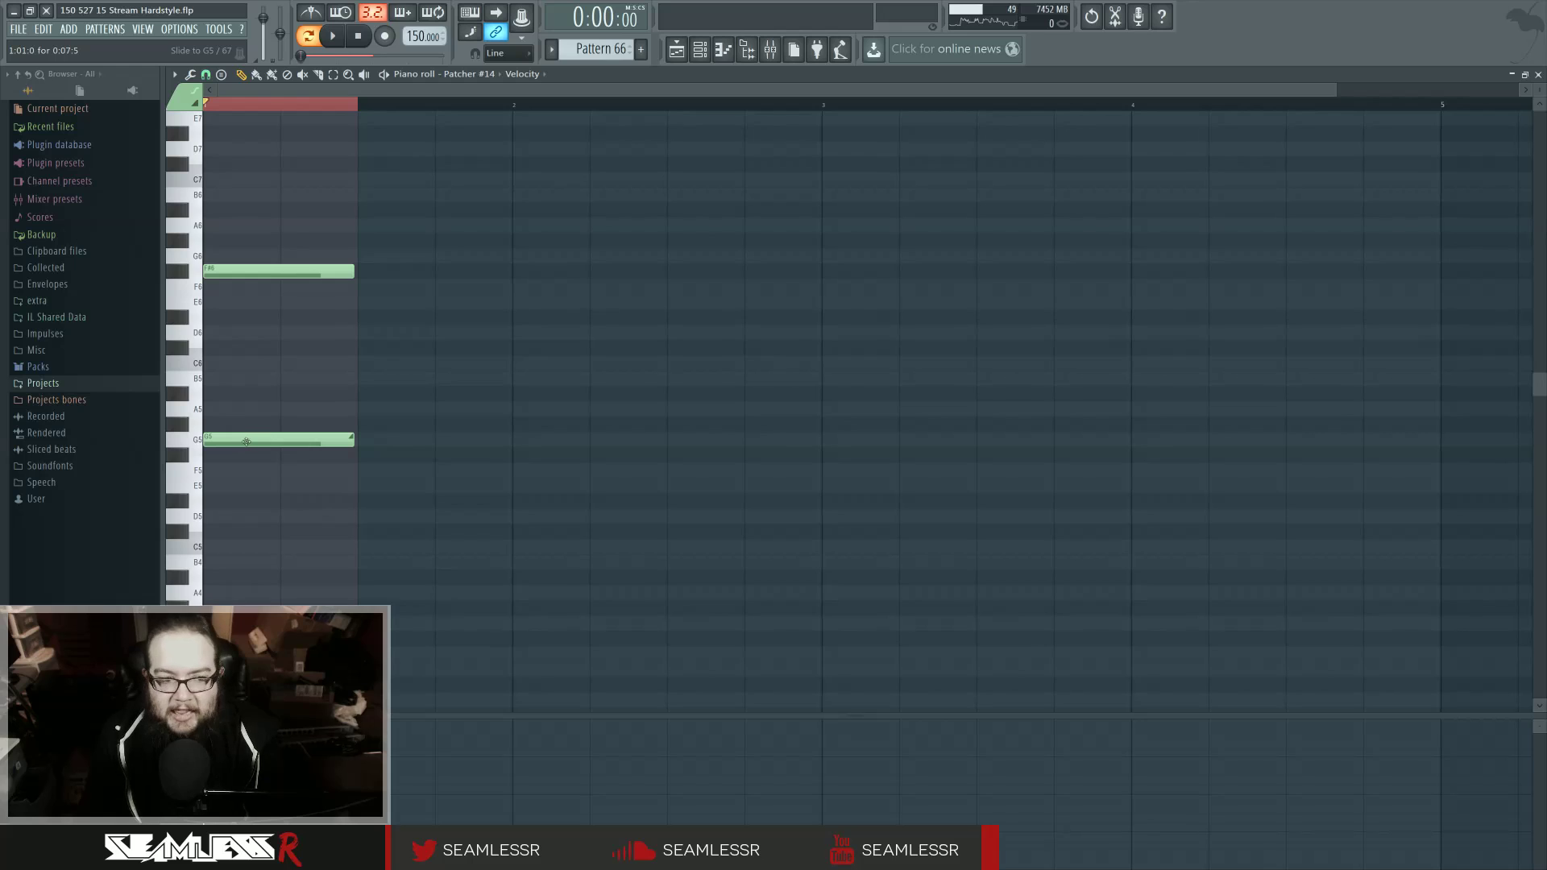
right_click(296, 443)
key("space")
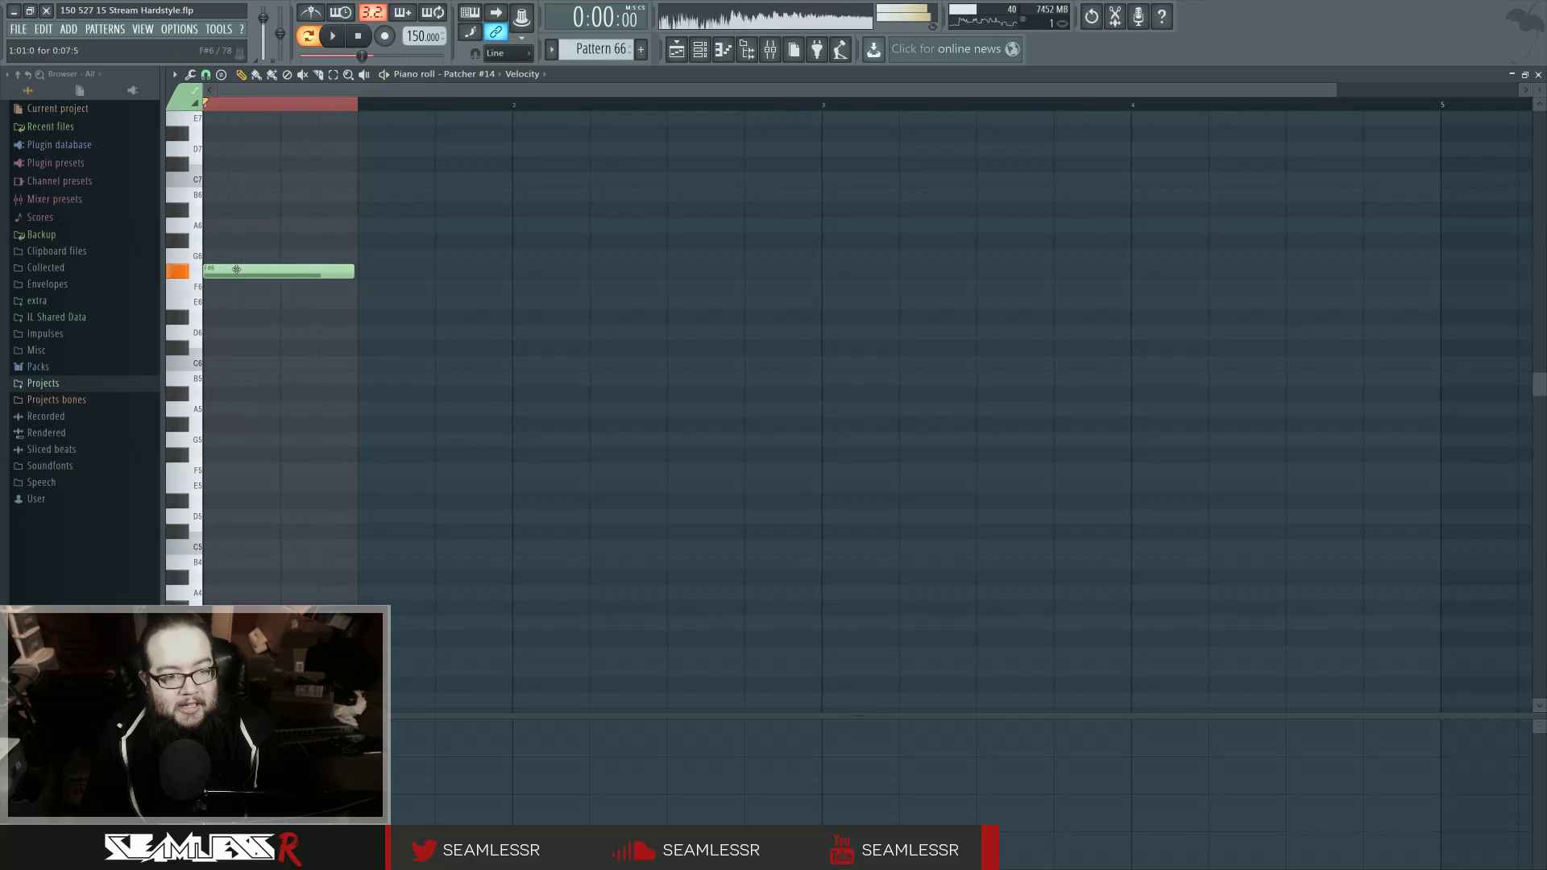
Step: Try the two-beat note at B5 and play the pattern
left_click_drag(236, 269, 297, 382)
key("space")
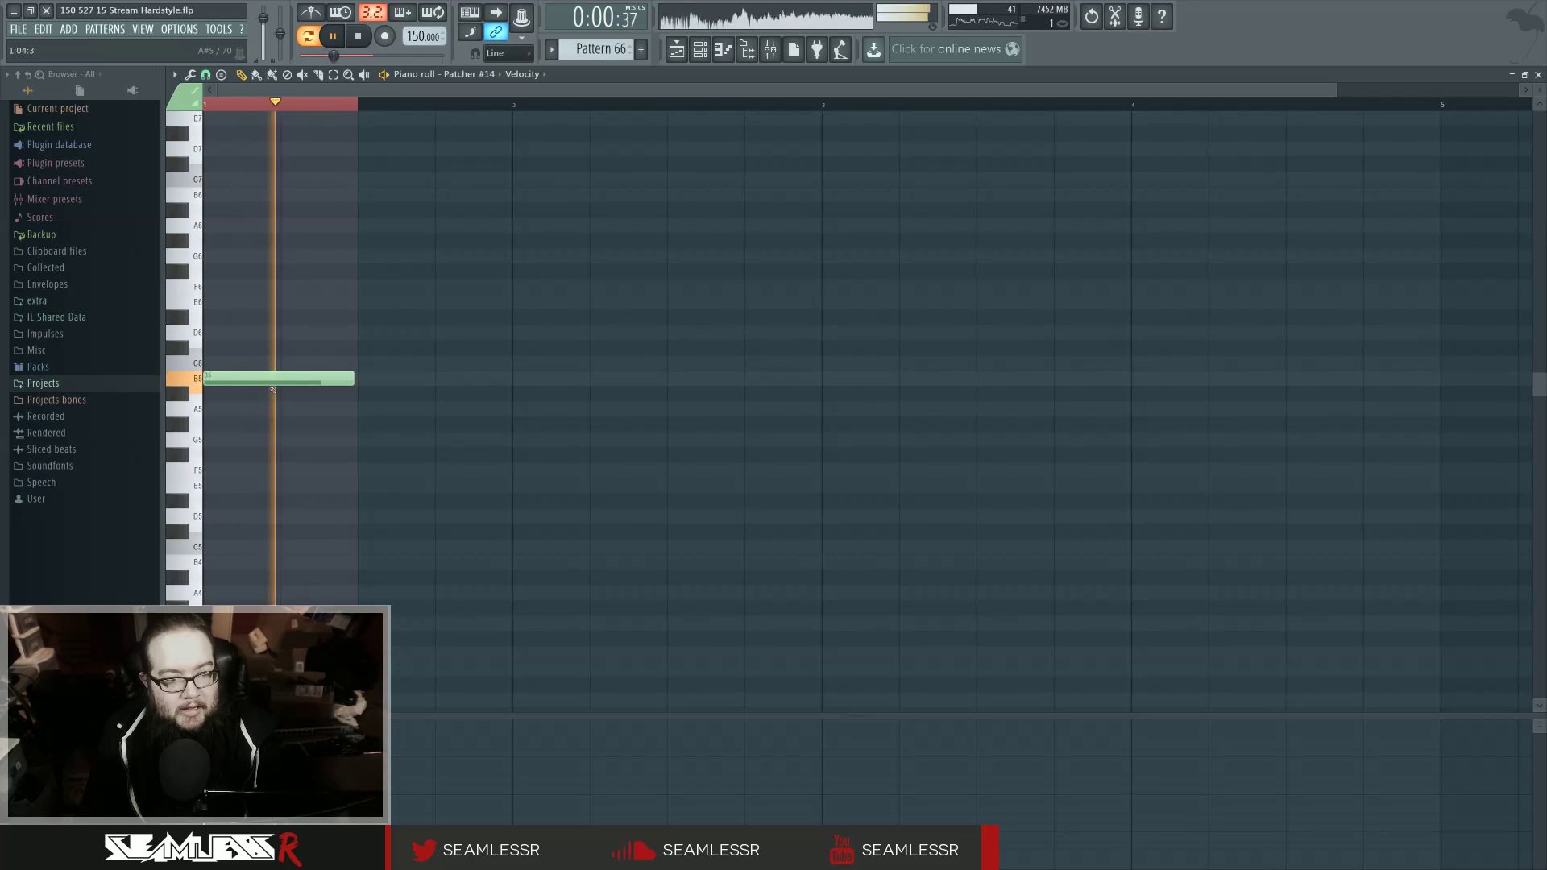
key("space")
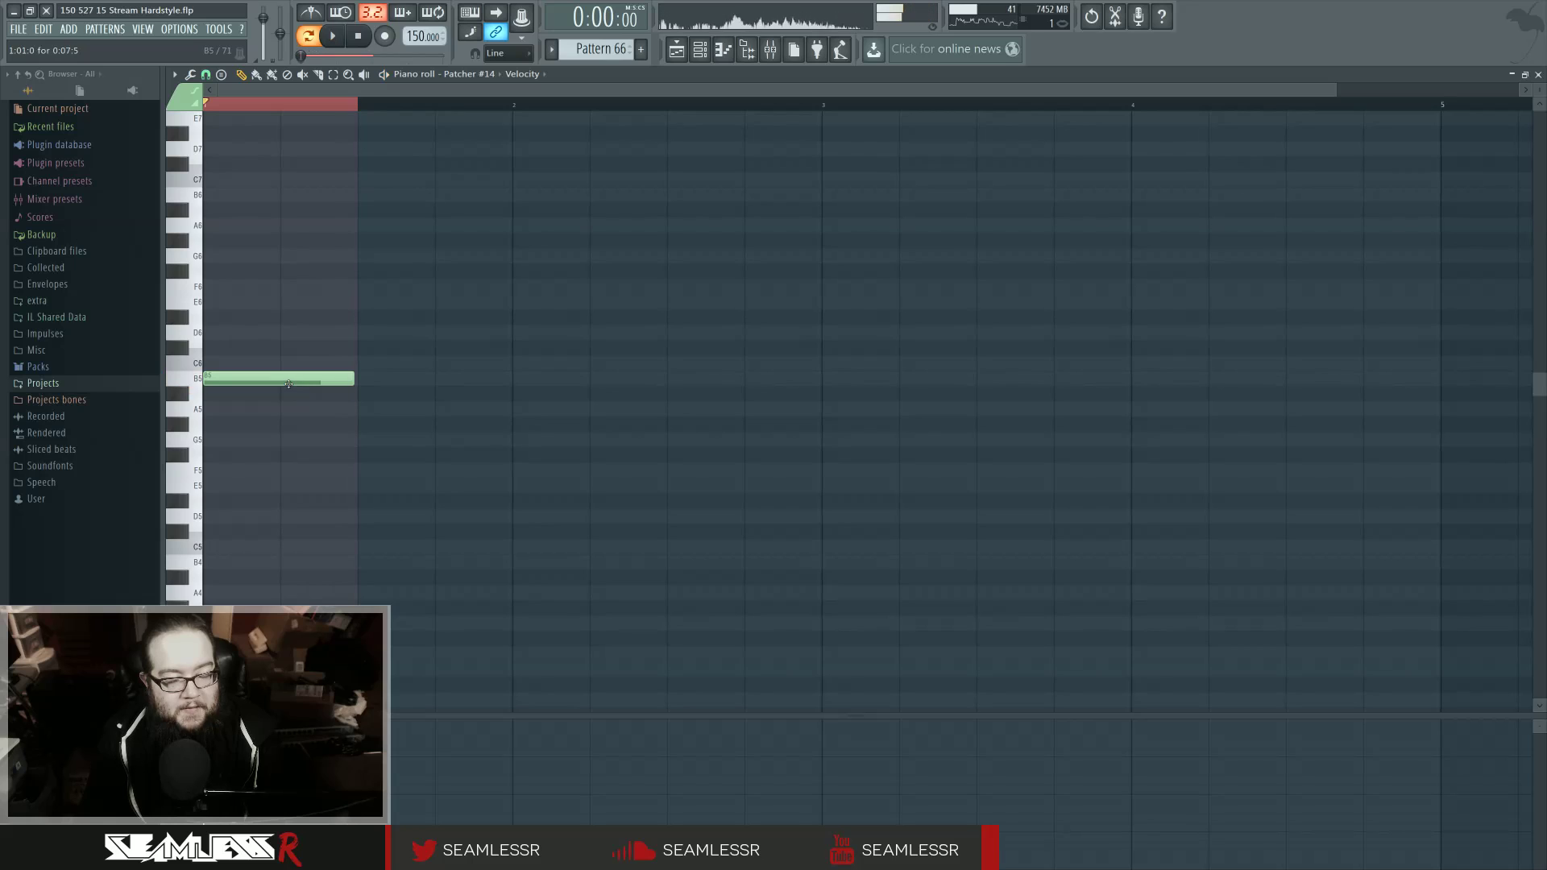
Step: Move the two-beat note up to G6 and play the pattern repeatedly to judge the pitch
left_click_drag(288, 384, 292, 261)
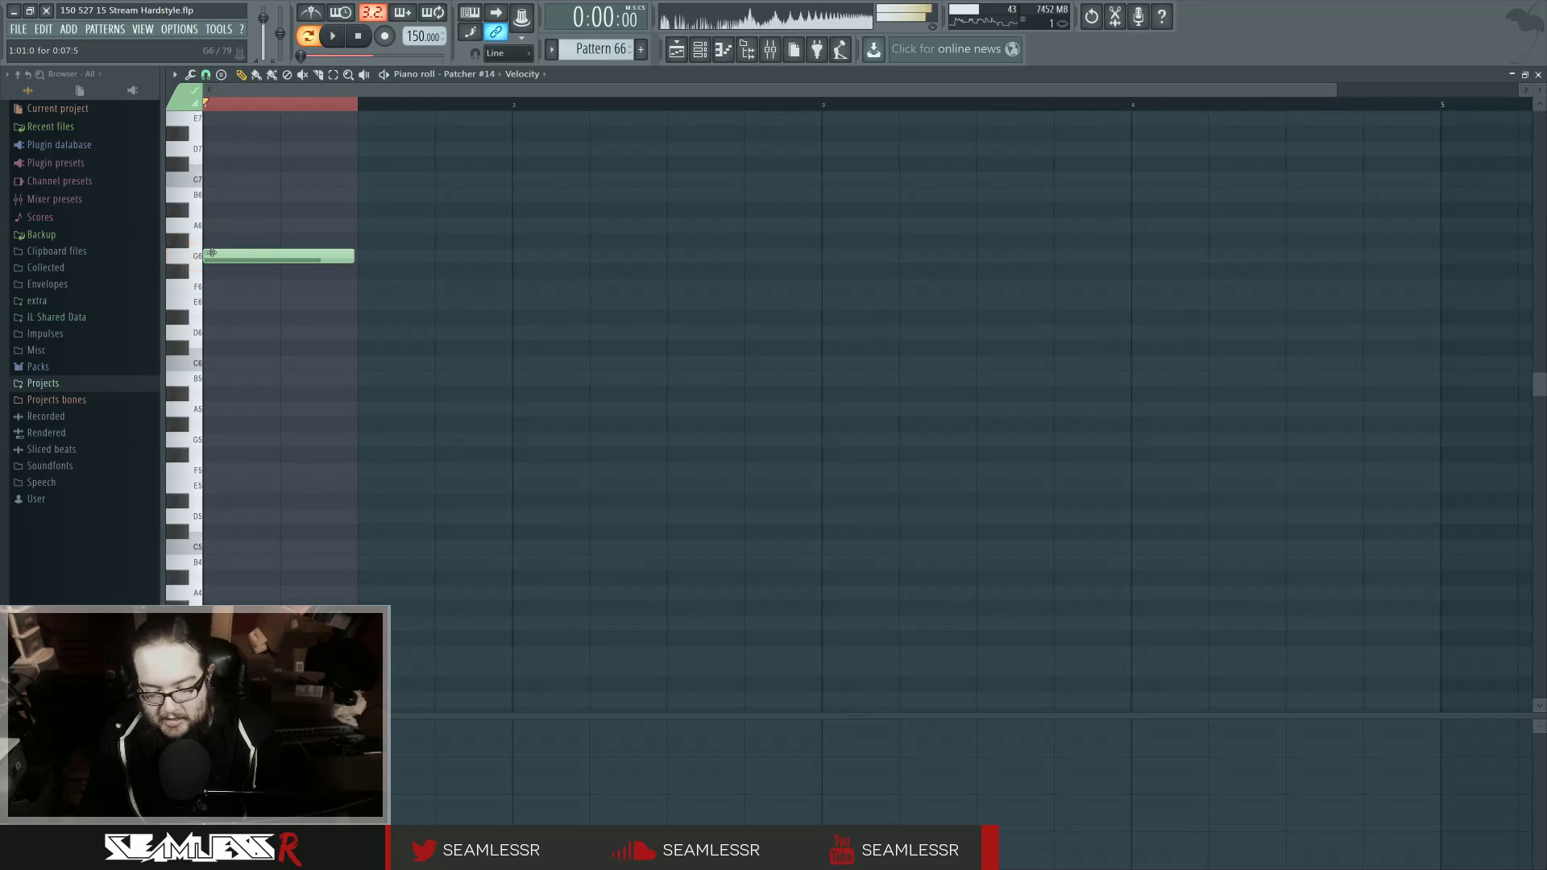
key("space")
key("space")
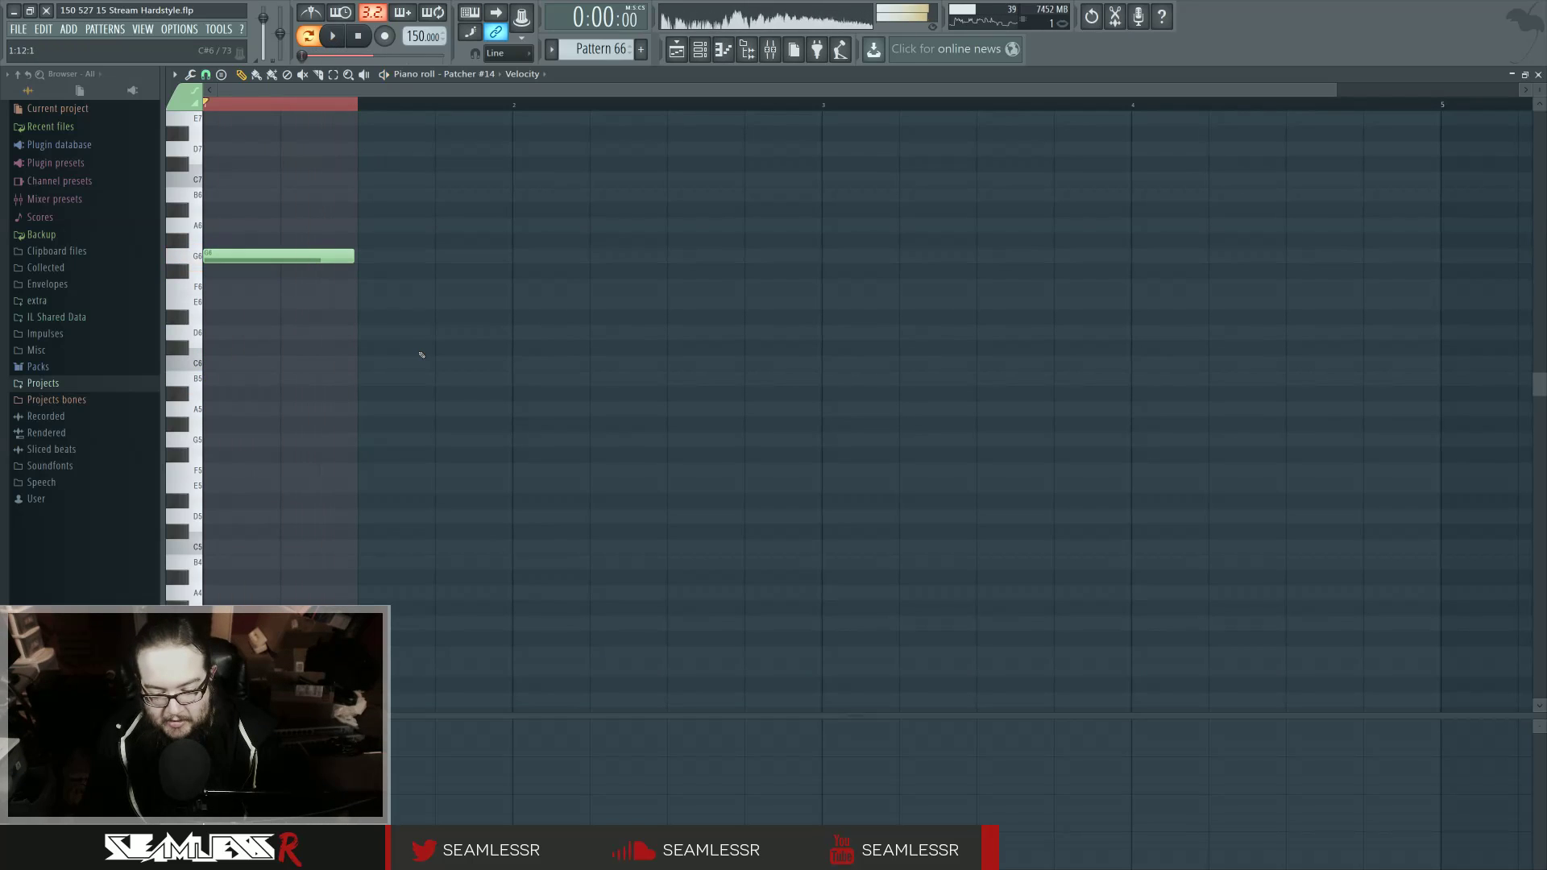
key("space")
key("space")
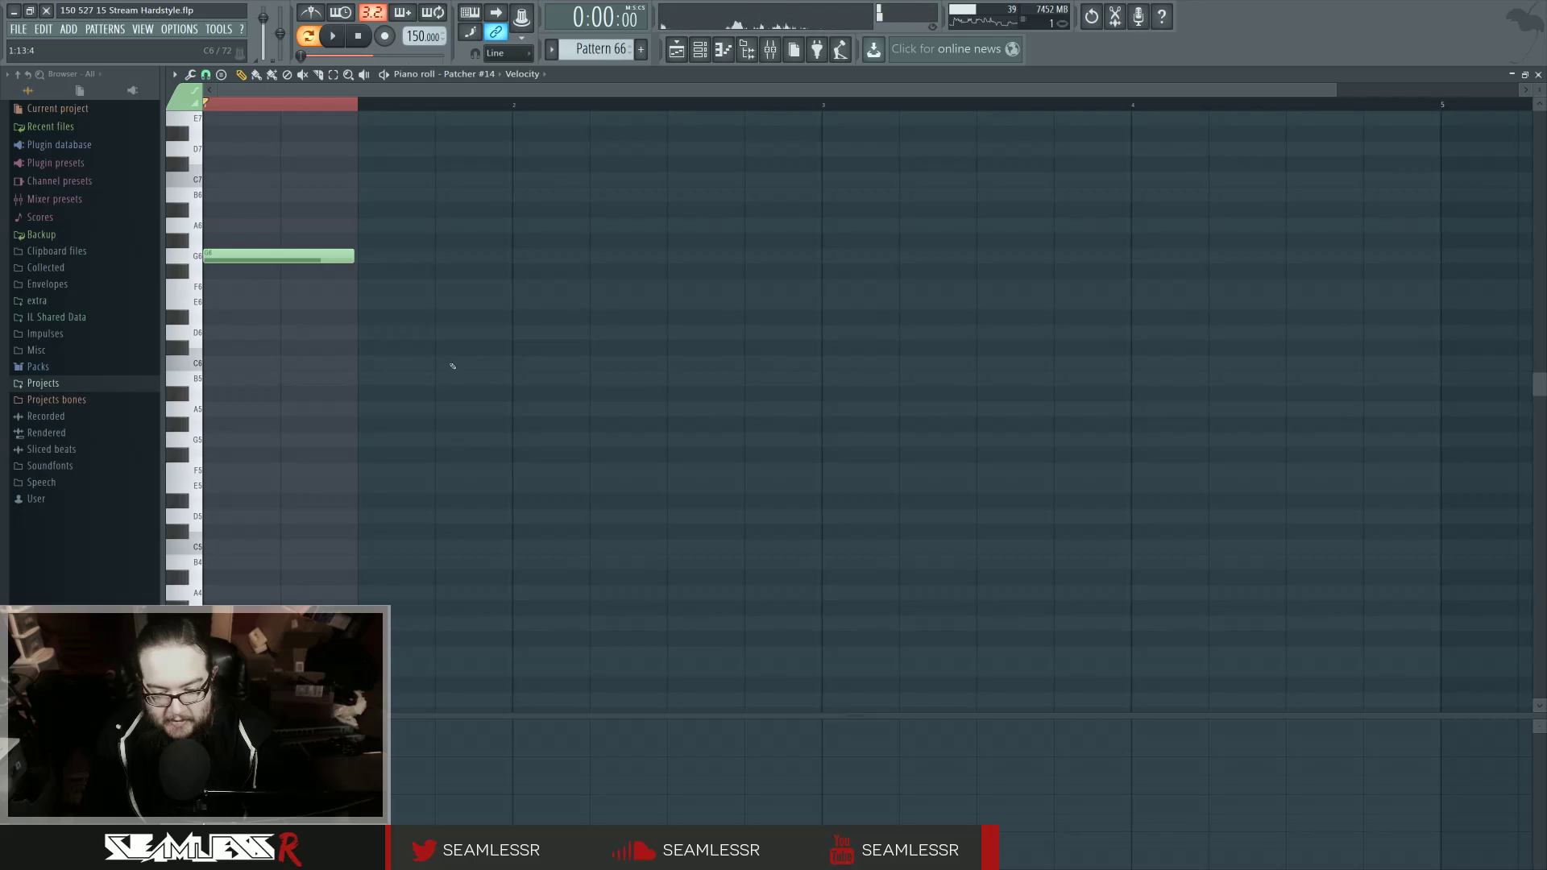
Step: Audition Pattern 66 on its own and play the song from bar 147 to judge the fill in context
key("space")
key("space")
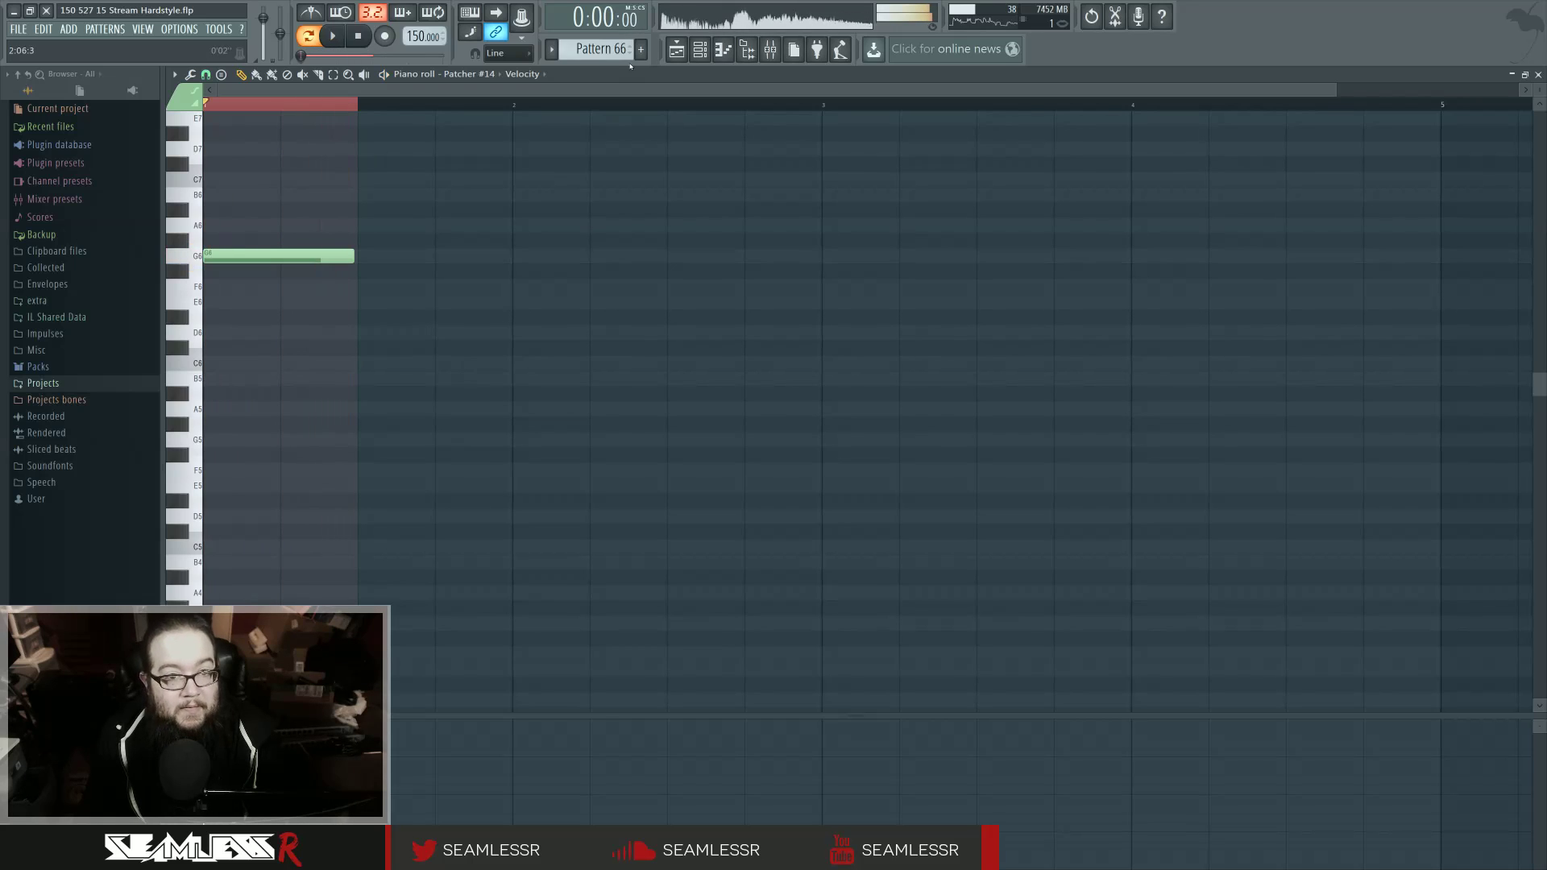
key("space")
left_click(691, 58)
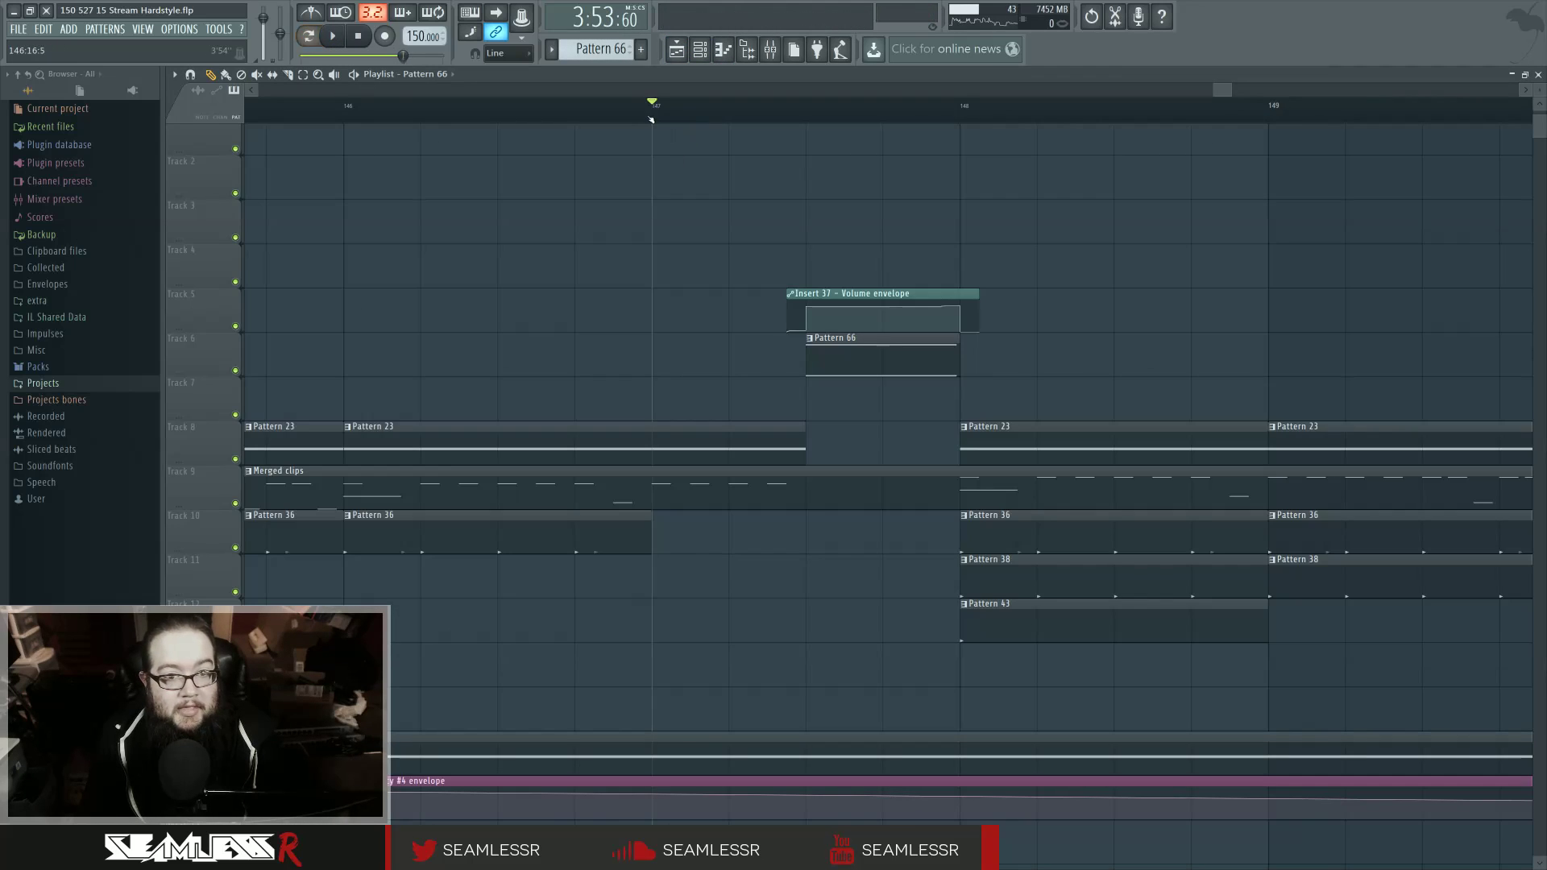
key("l")
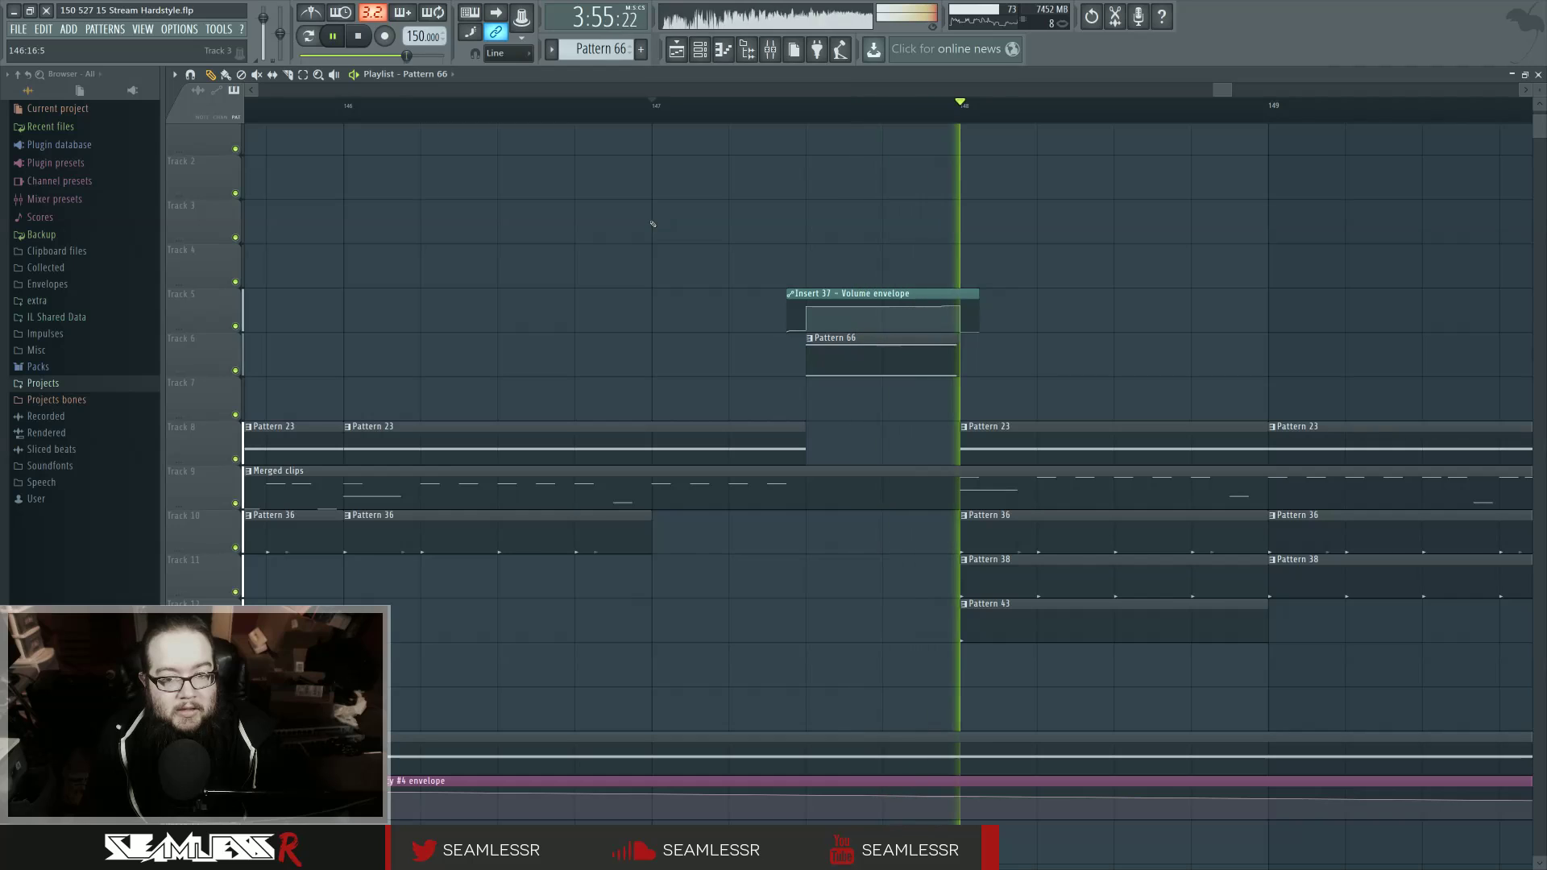
key("space")
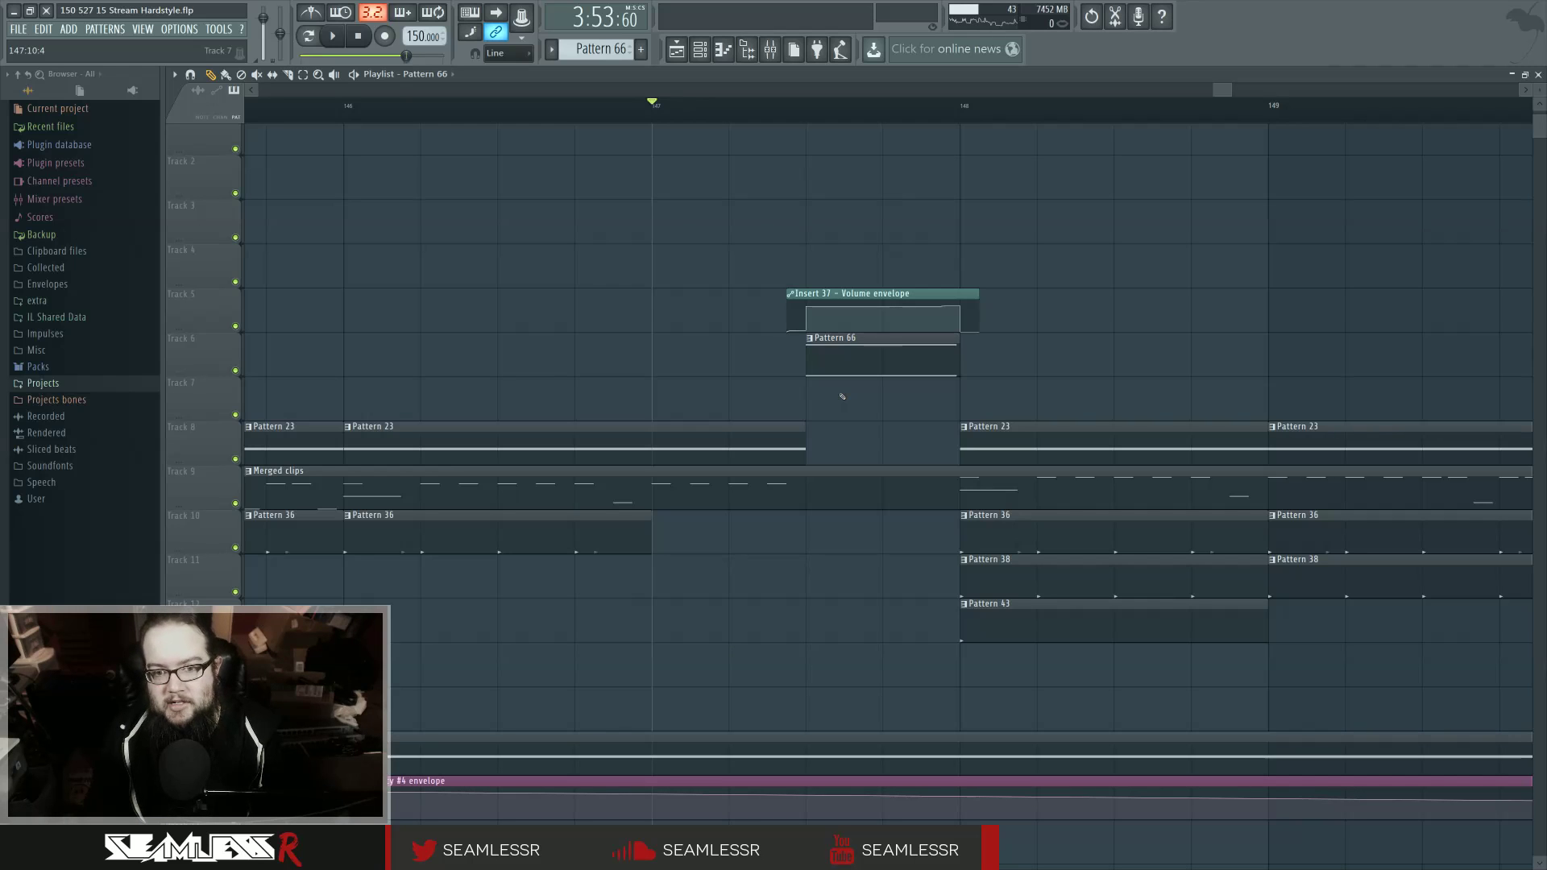
scroll(842, 396, "down", 10)
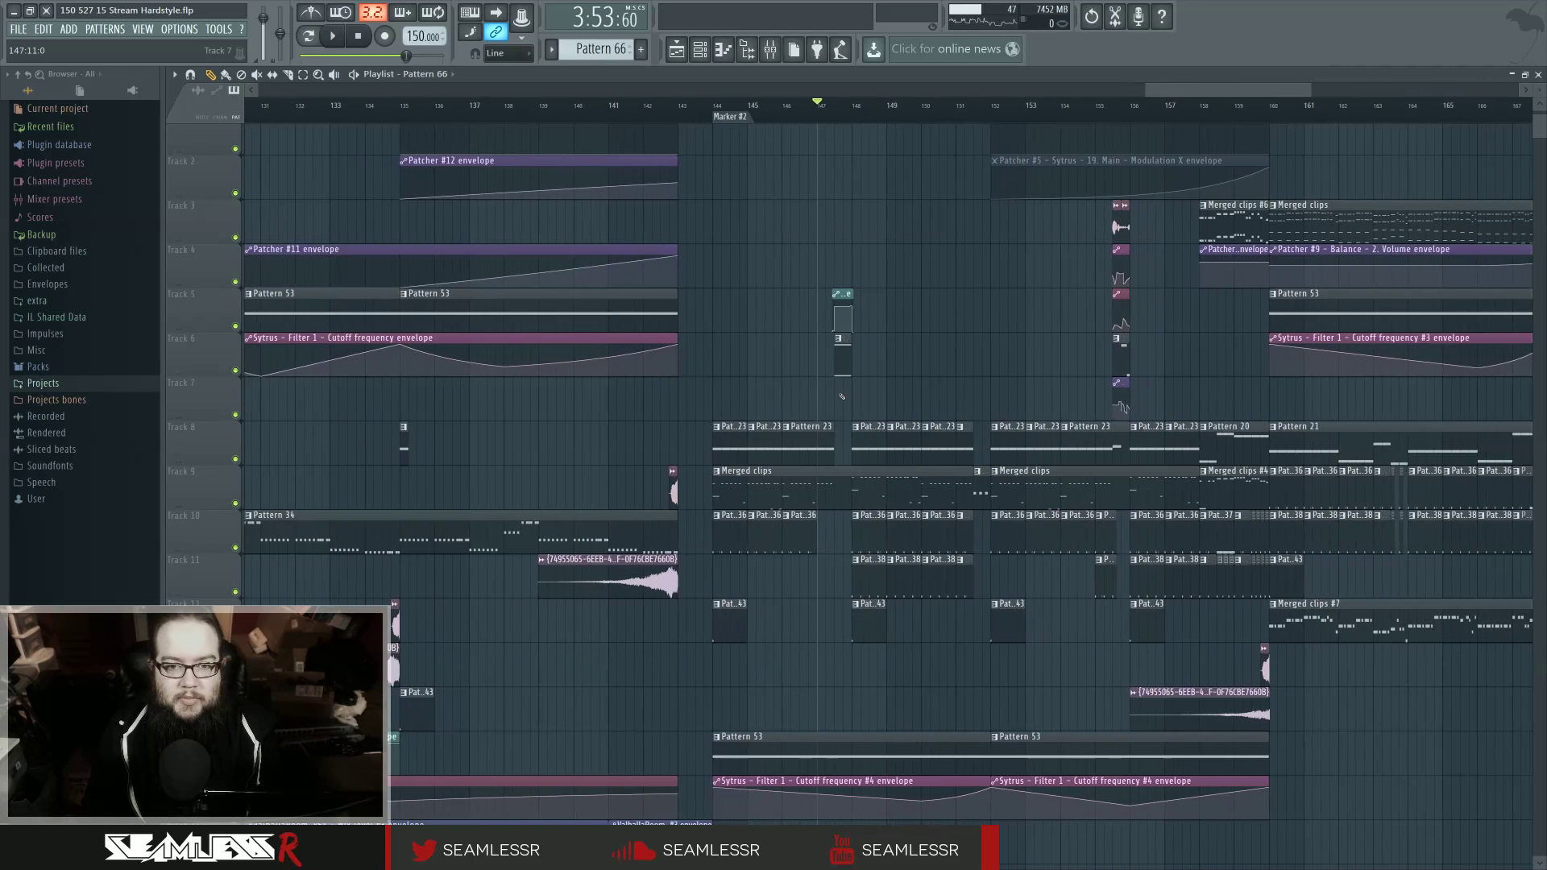
scroll(842, 396, "down", 2)
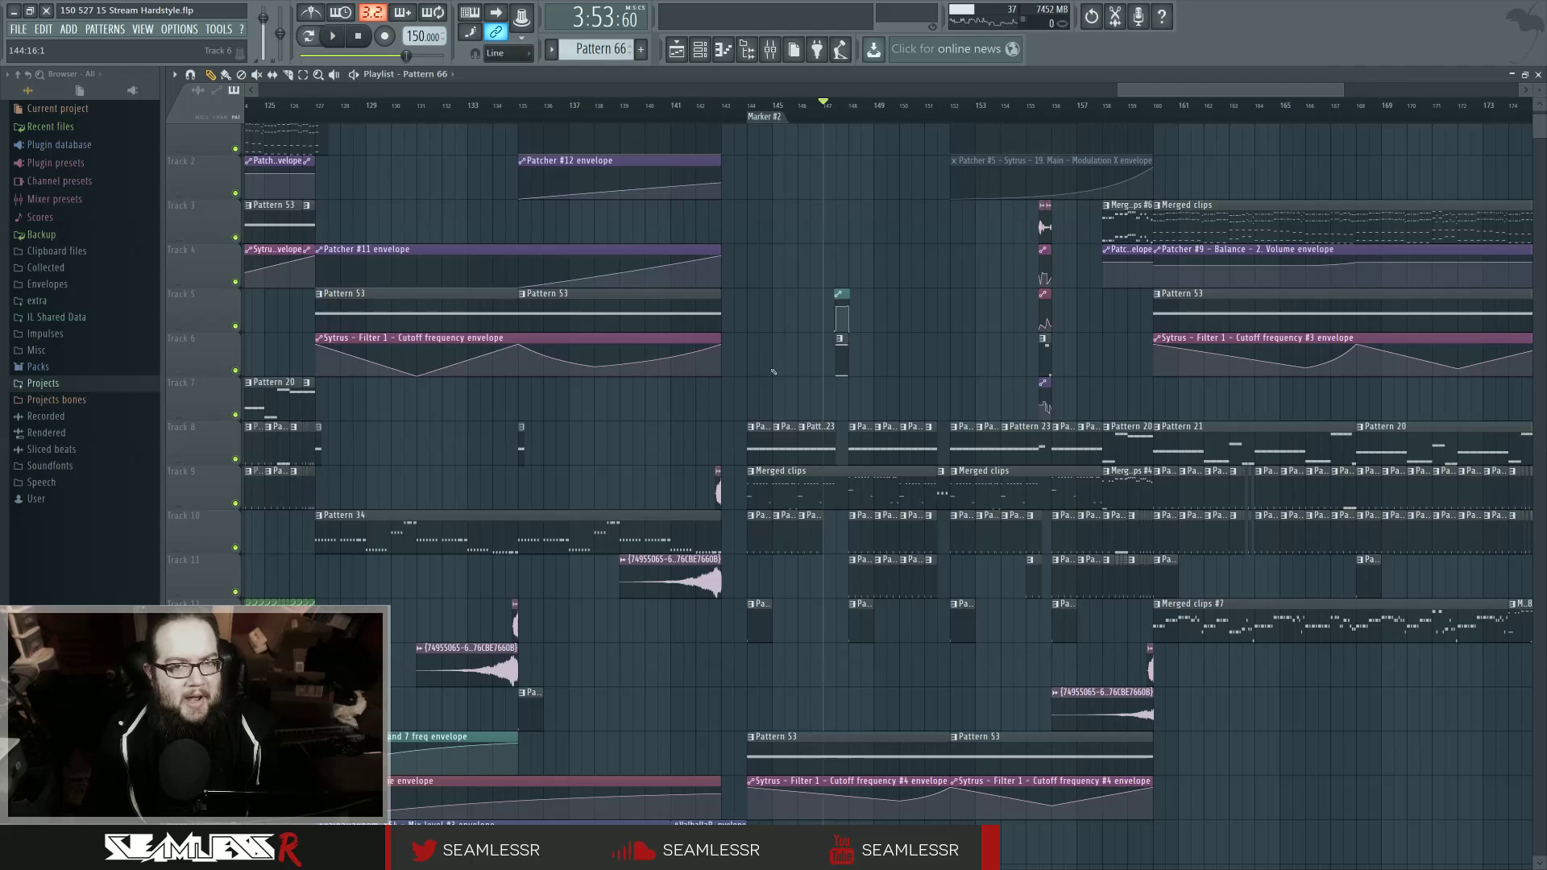
scroll(773, 373, "down", 1)
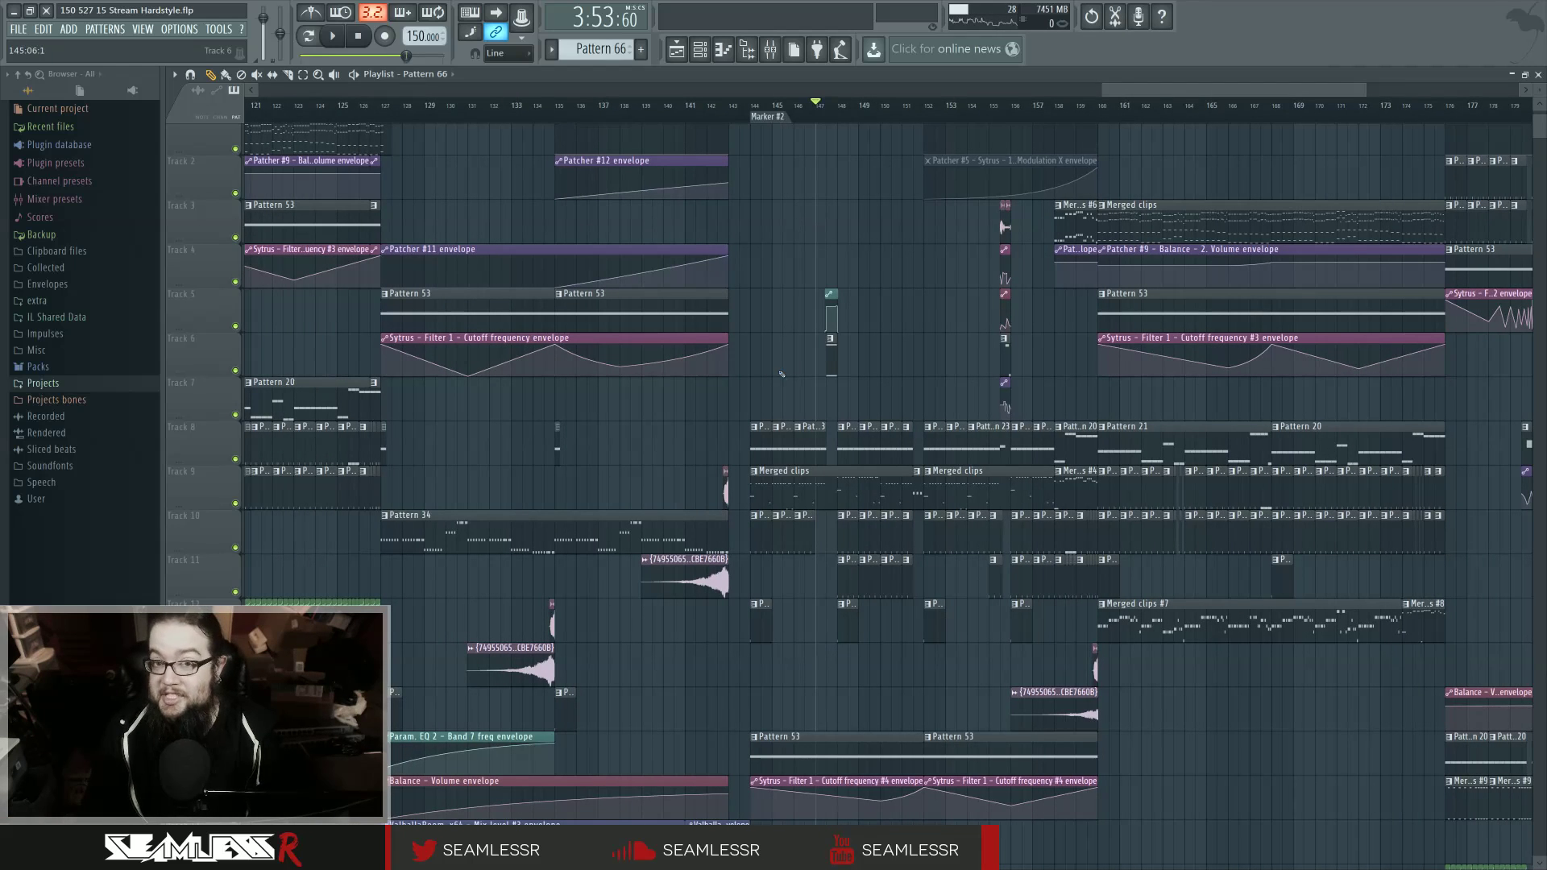
scroll(856, 390, "up", 7)
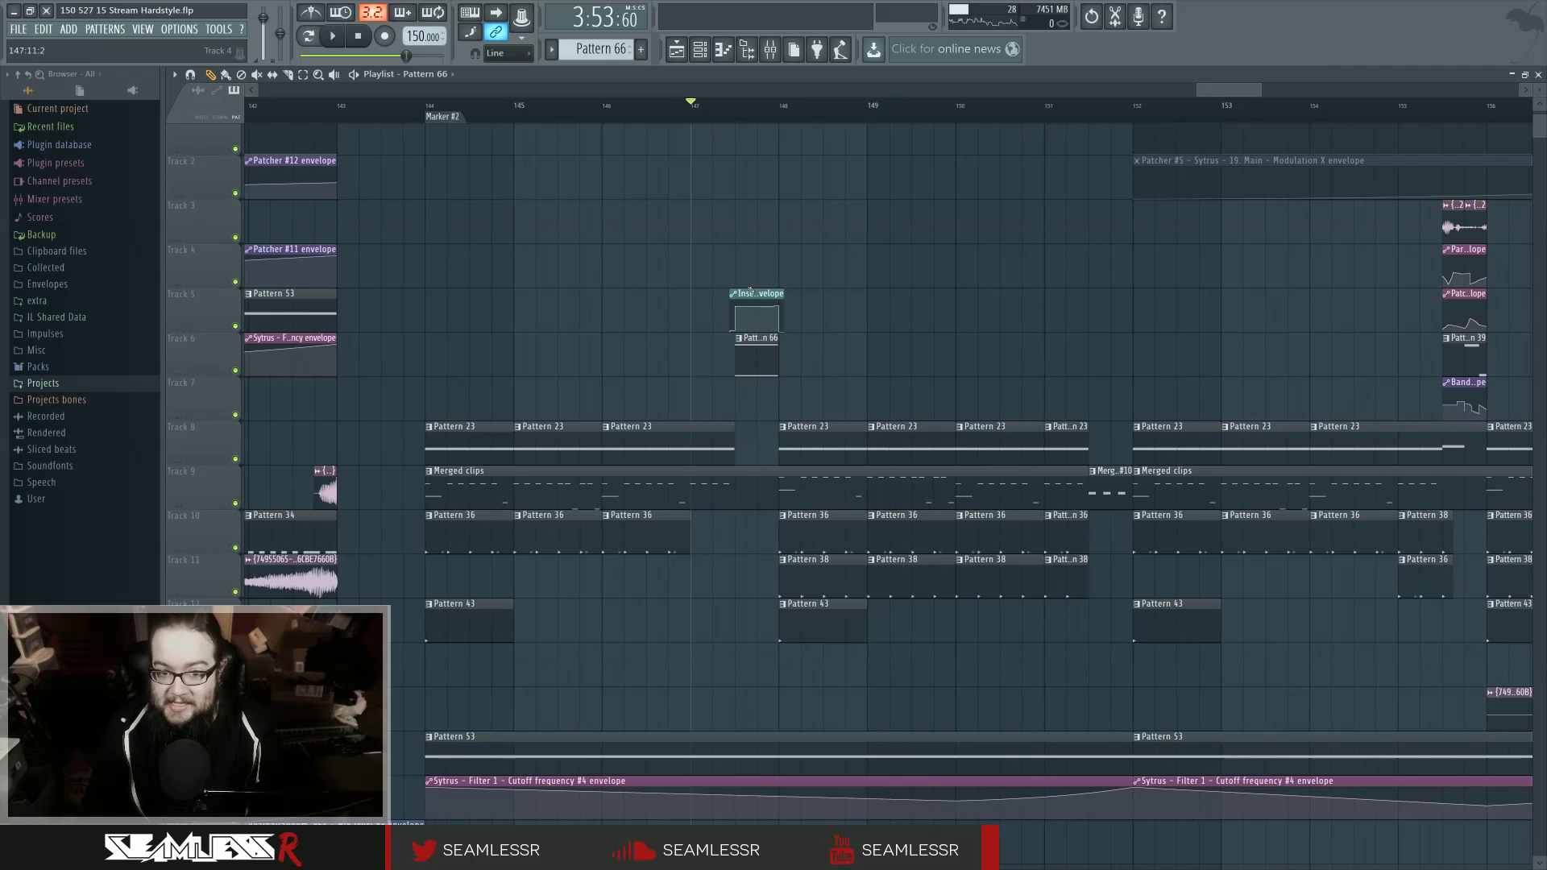
left_click_drag(761, 245, 754, 371)
left_click(788, 373, "ctrl")
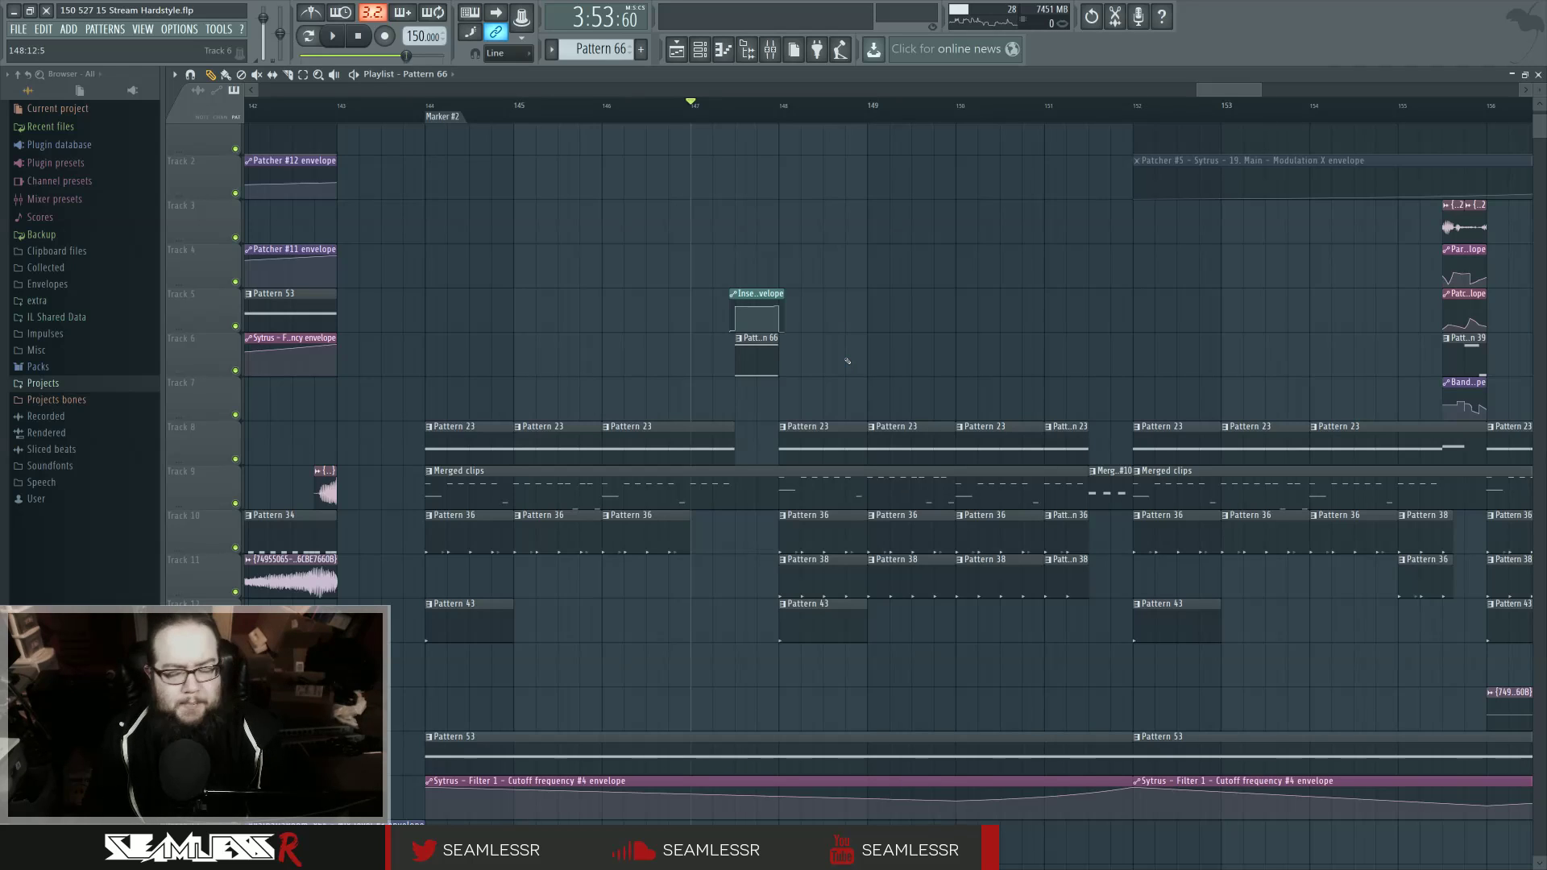
Step: Try a two-beat C#6 note beneath the G6 note in Pattern 66 during song playback and delete it
key("space")
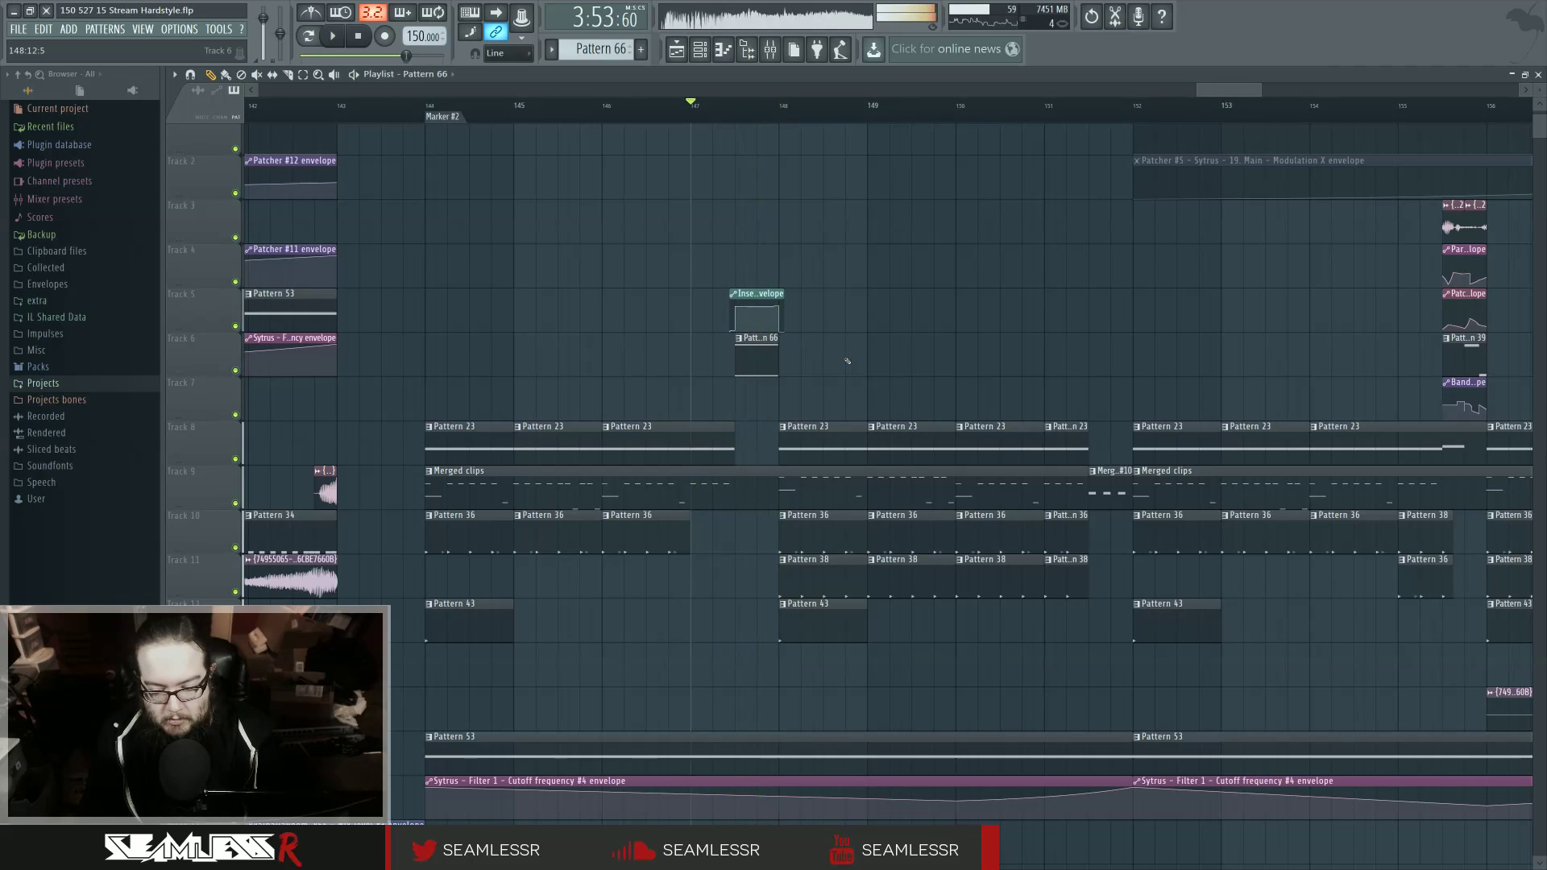
key("F7")
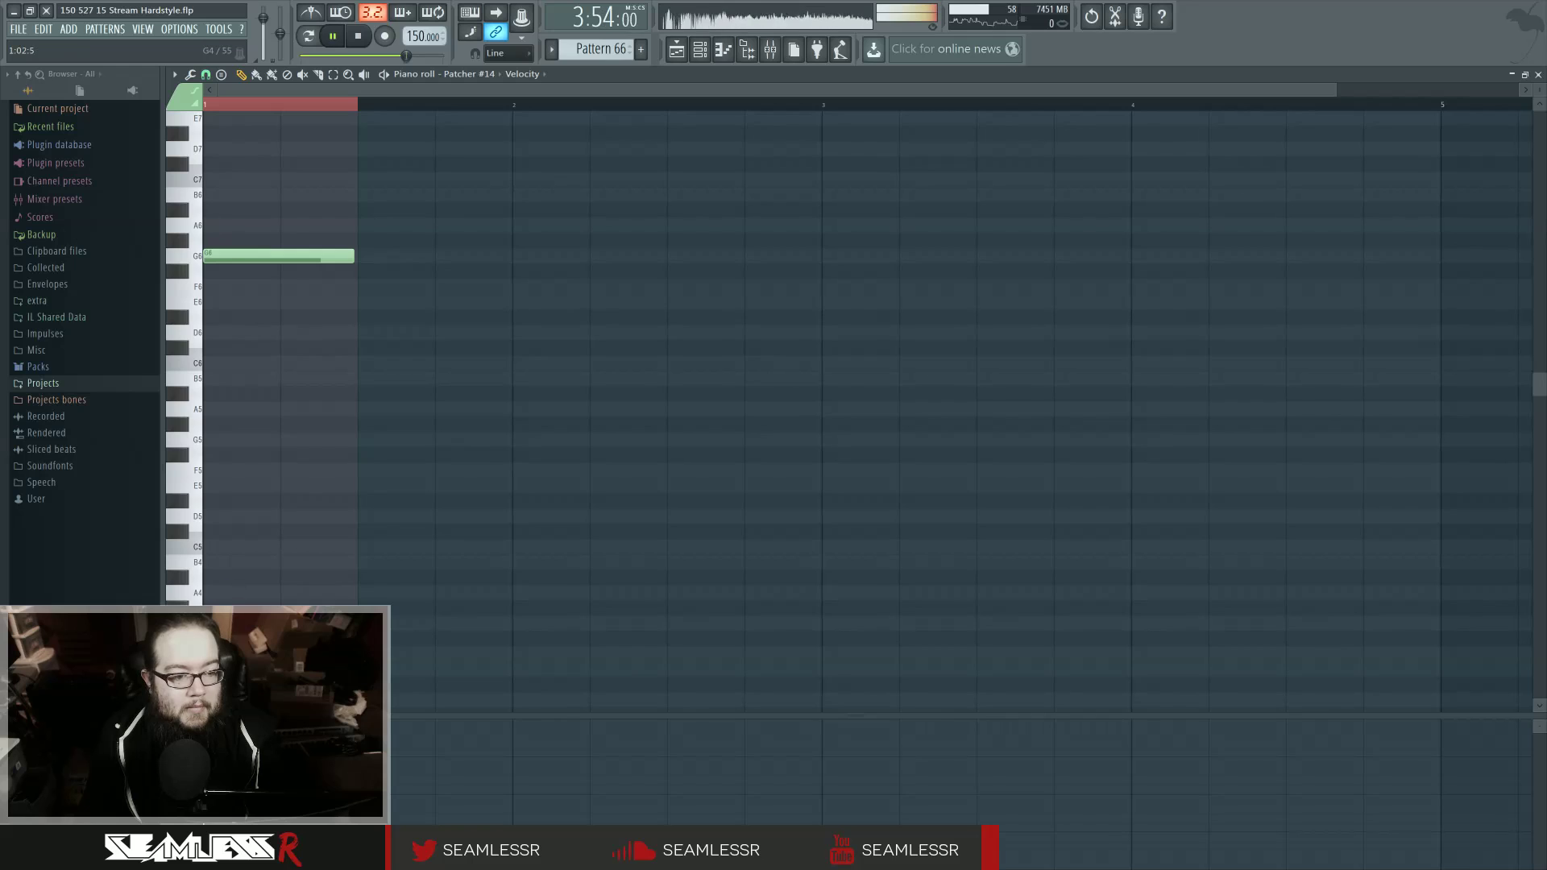
left_click(262, 351)
key("space")
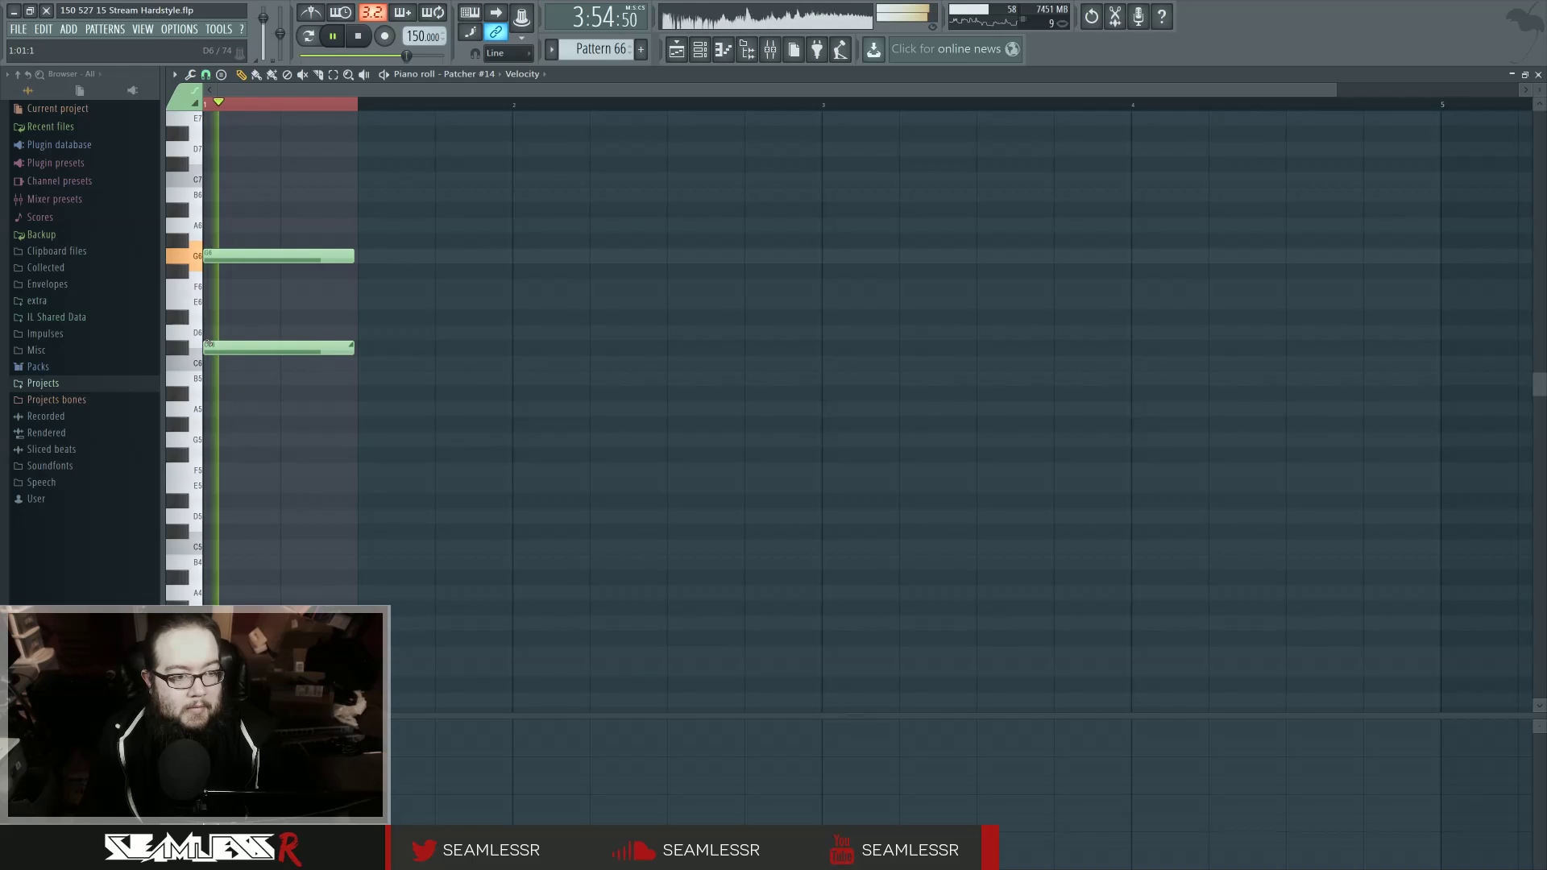
key("space")
right_click(263, 351)
Step: Replace the G6 note in Pattern 66 with short F#6 notes on beats one and two and play the fill
left_click_drag(353, 258, 234, 260)
right_click(219, 257)
left_click(216, 271)
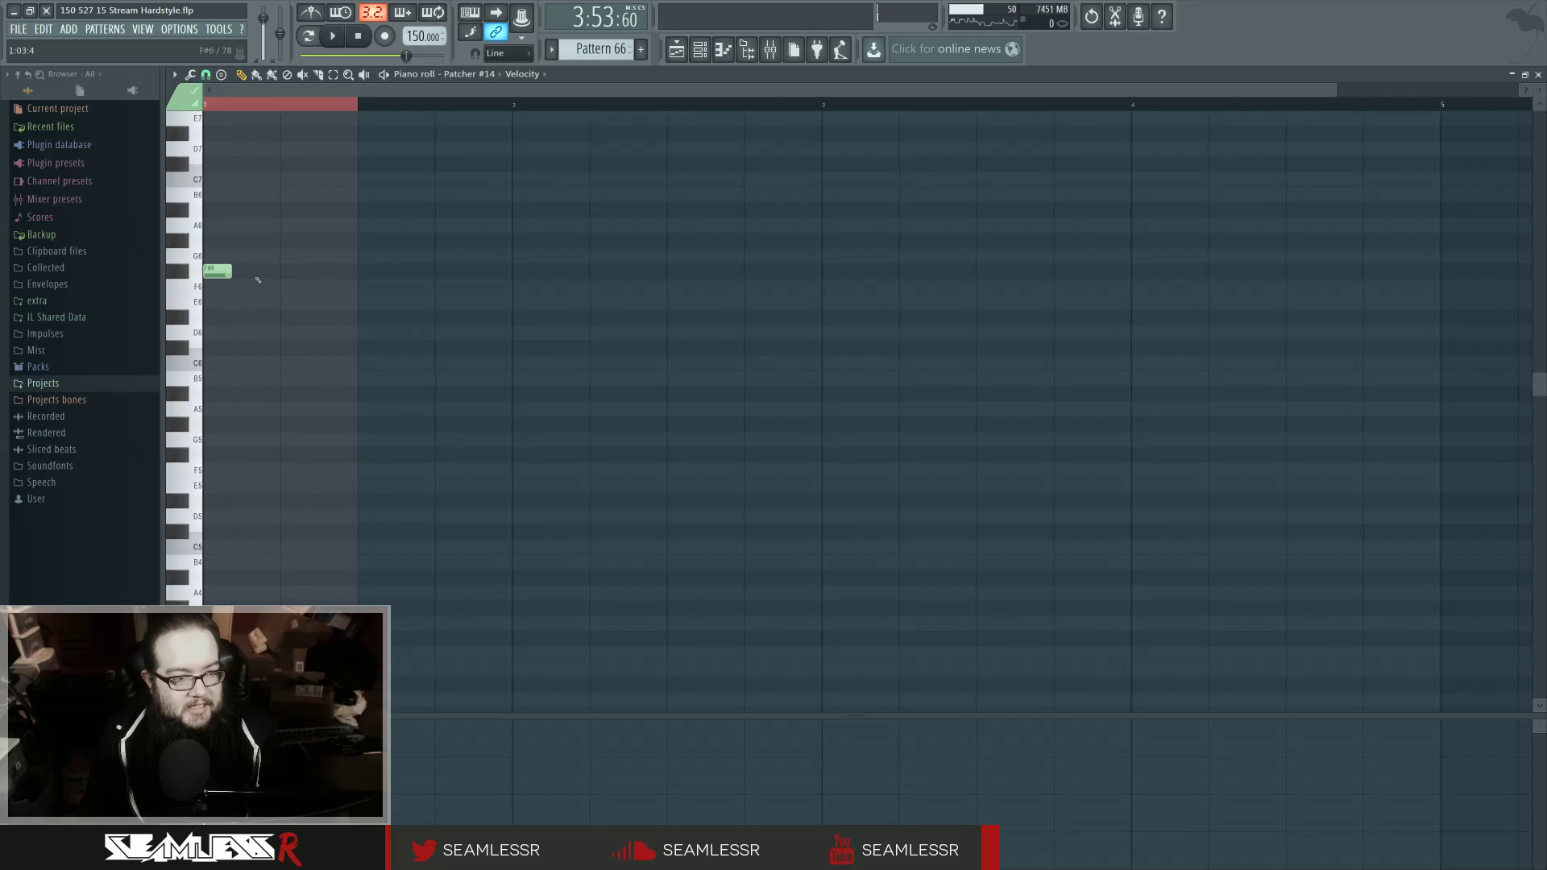
left_click(285, 272)
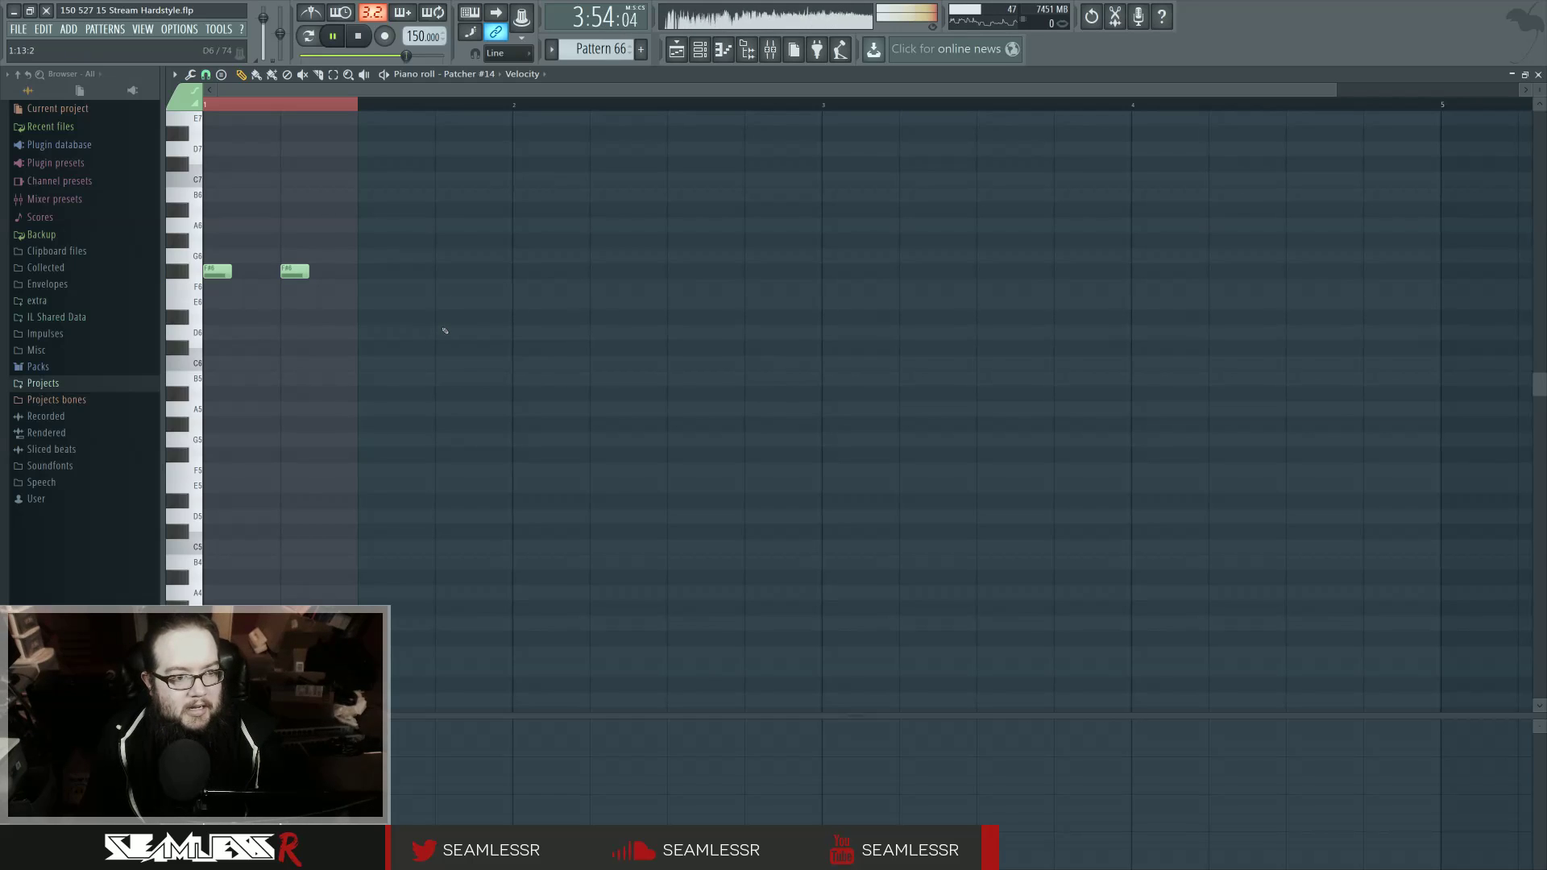
key("space")
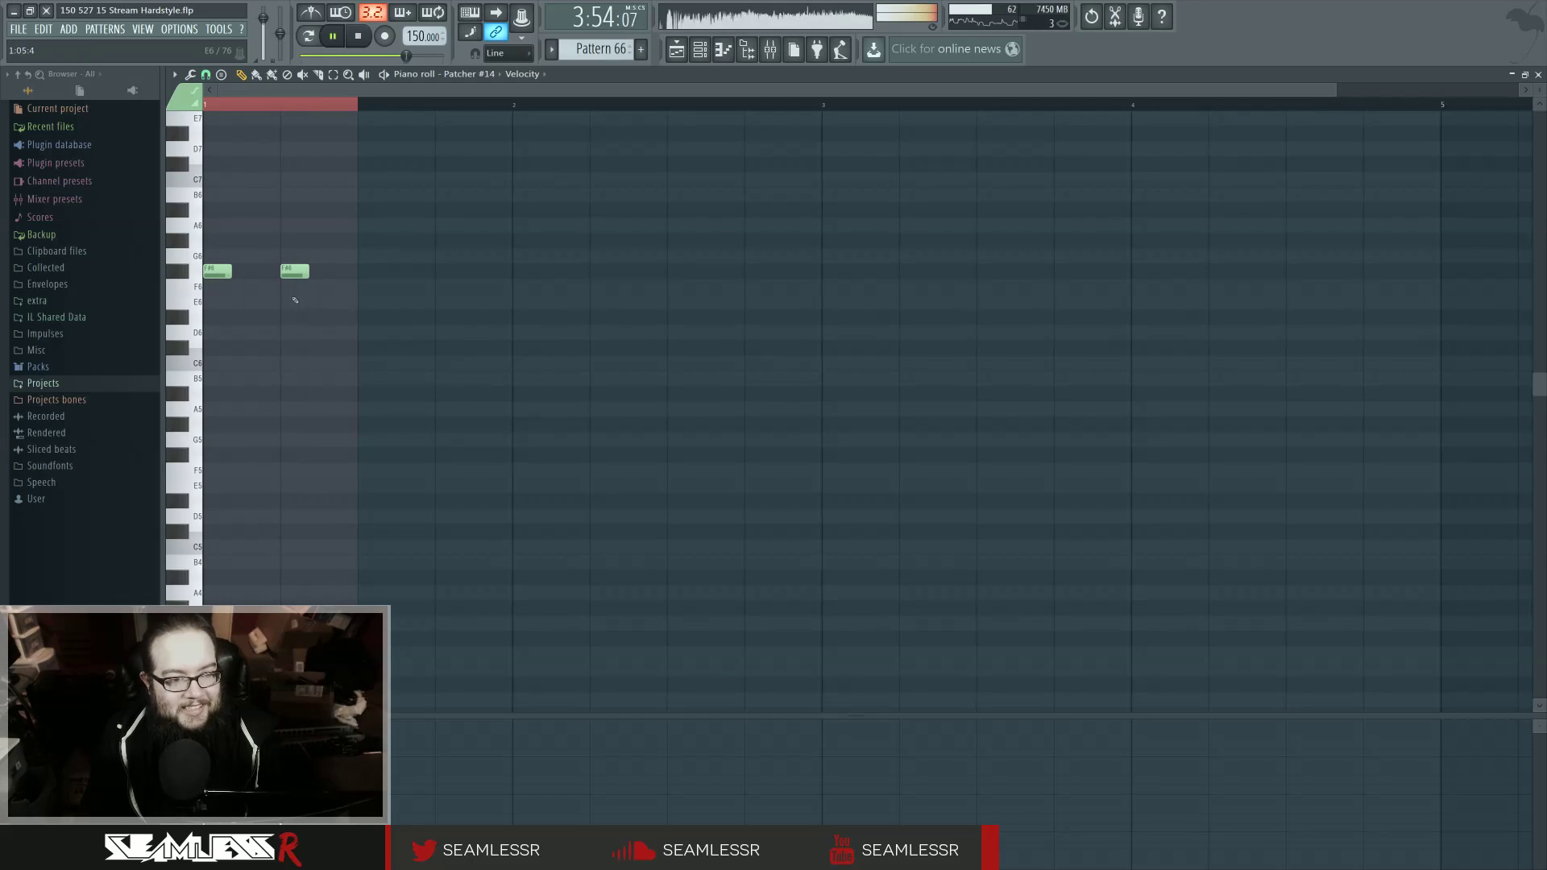
key("space")
Step: Try the second note at F#5 with different lengths and start positions during playback, and delete it
right_click(295, 272)
left_click(287, 454)
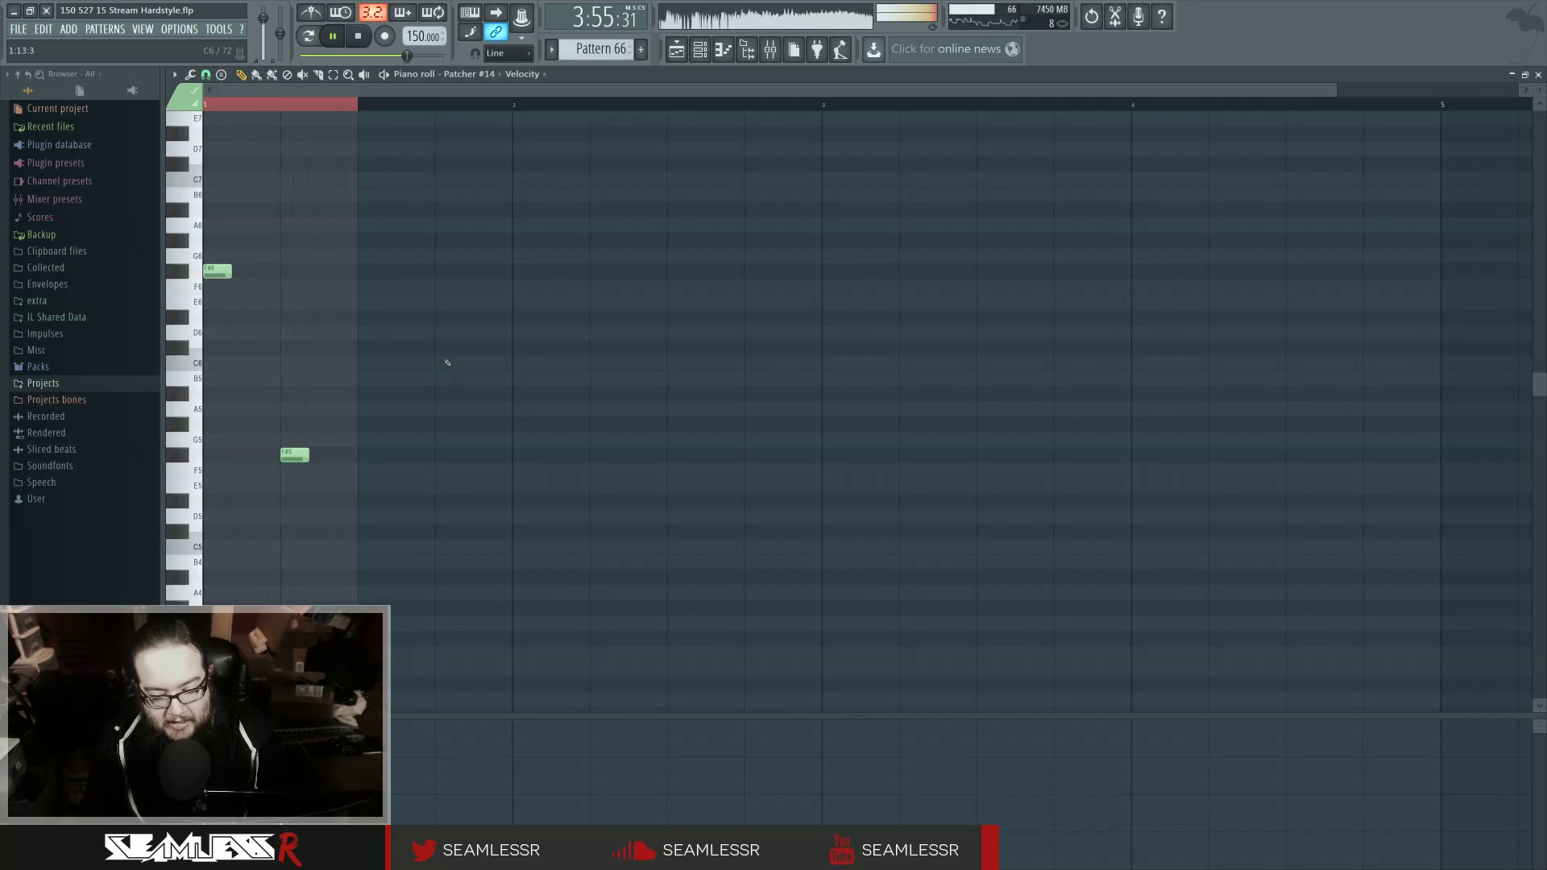
left_click_drag(283, 459, 271, 459)
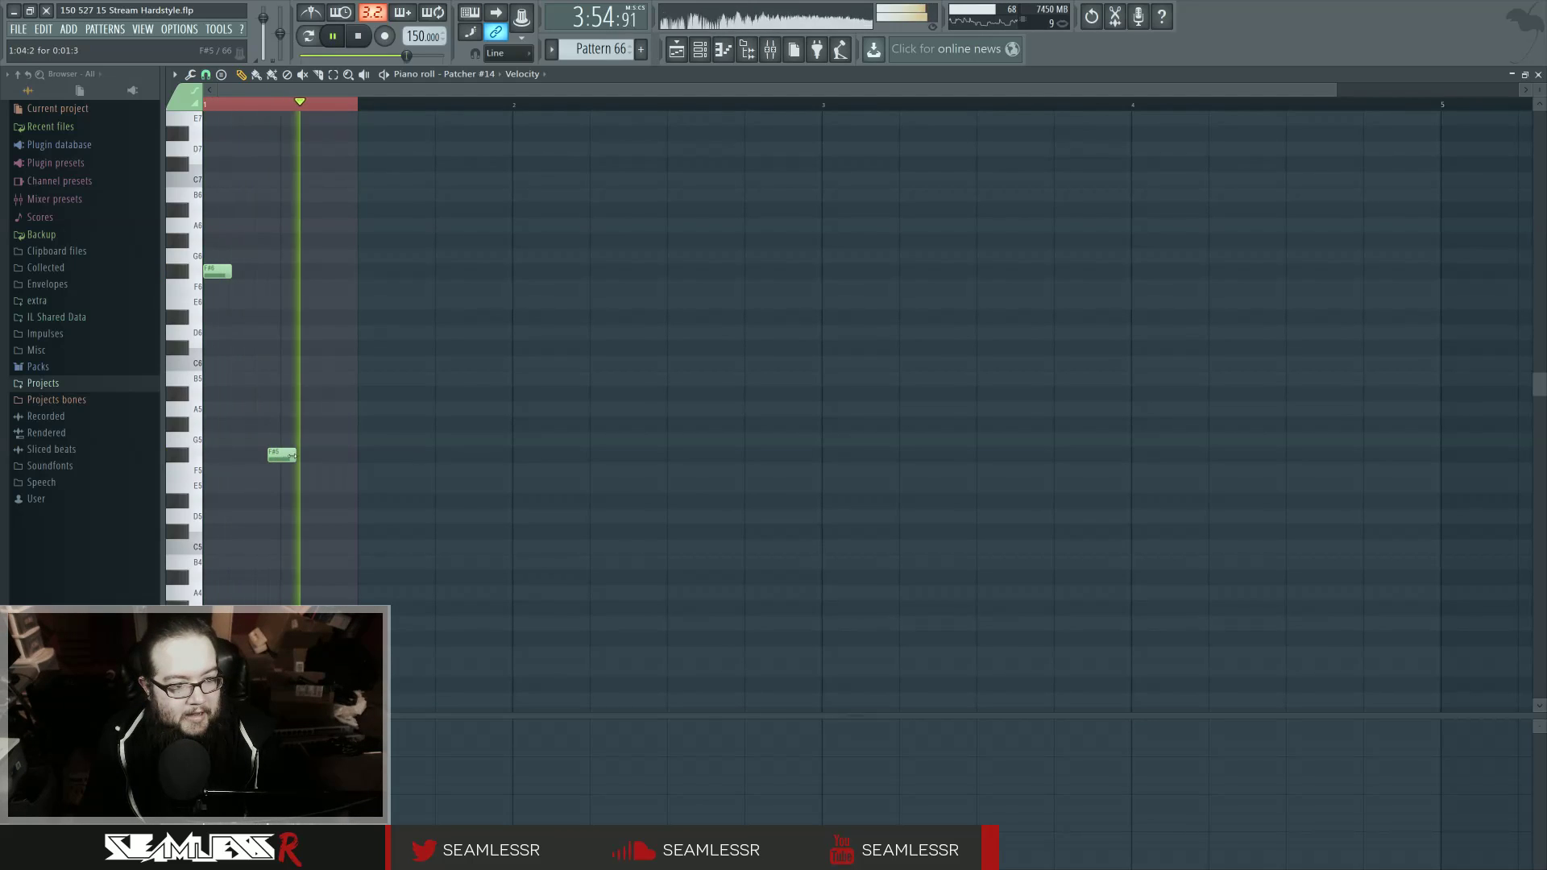
key("space")
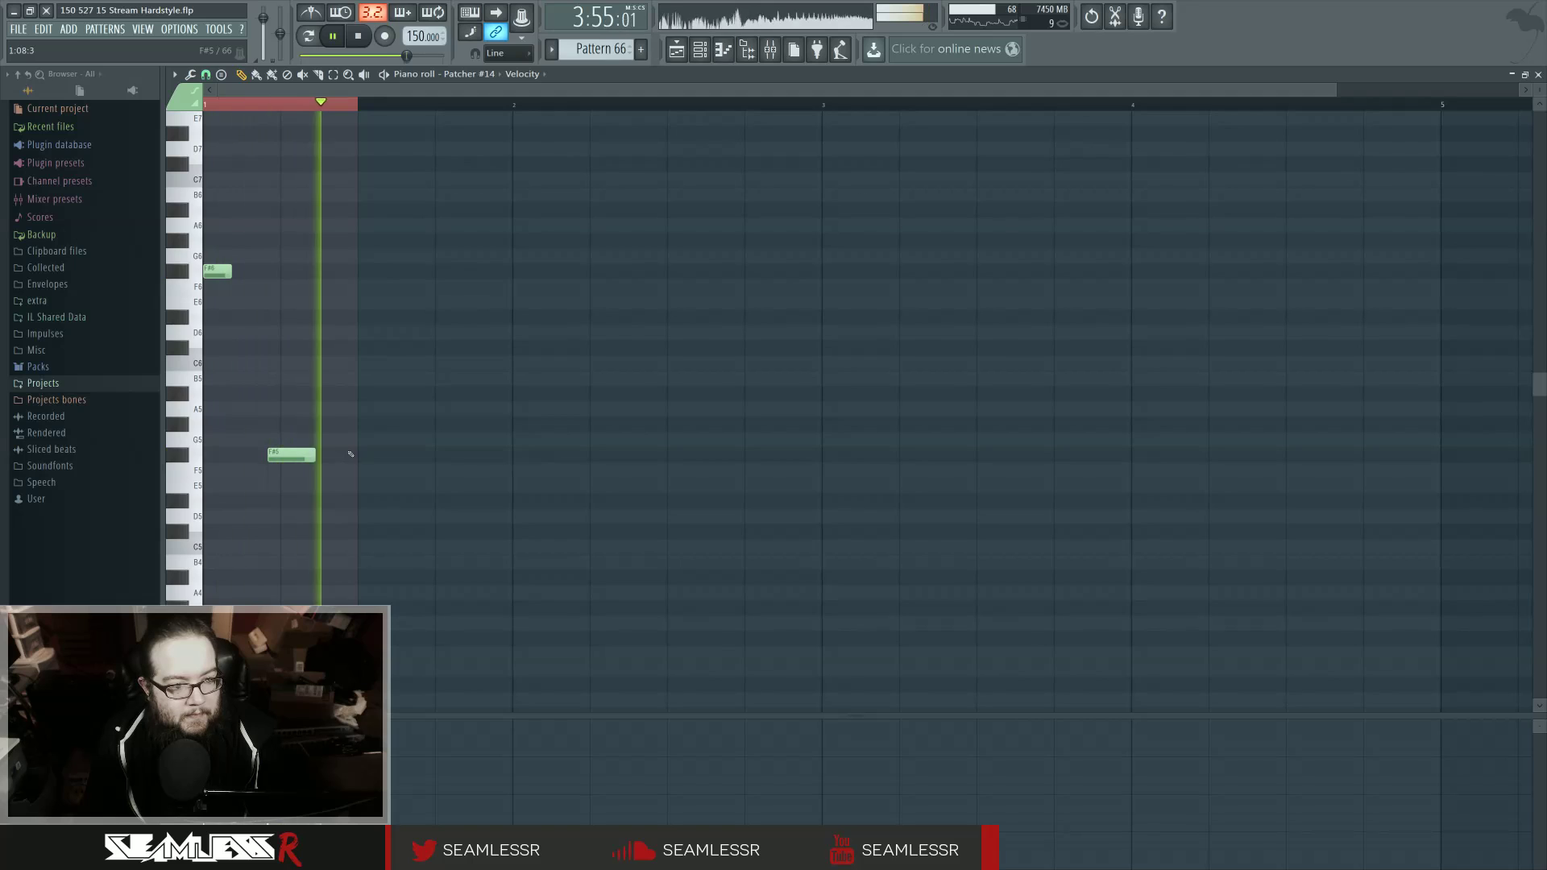
key("space")
left_click_drag(293, 459, 306, 460)
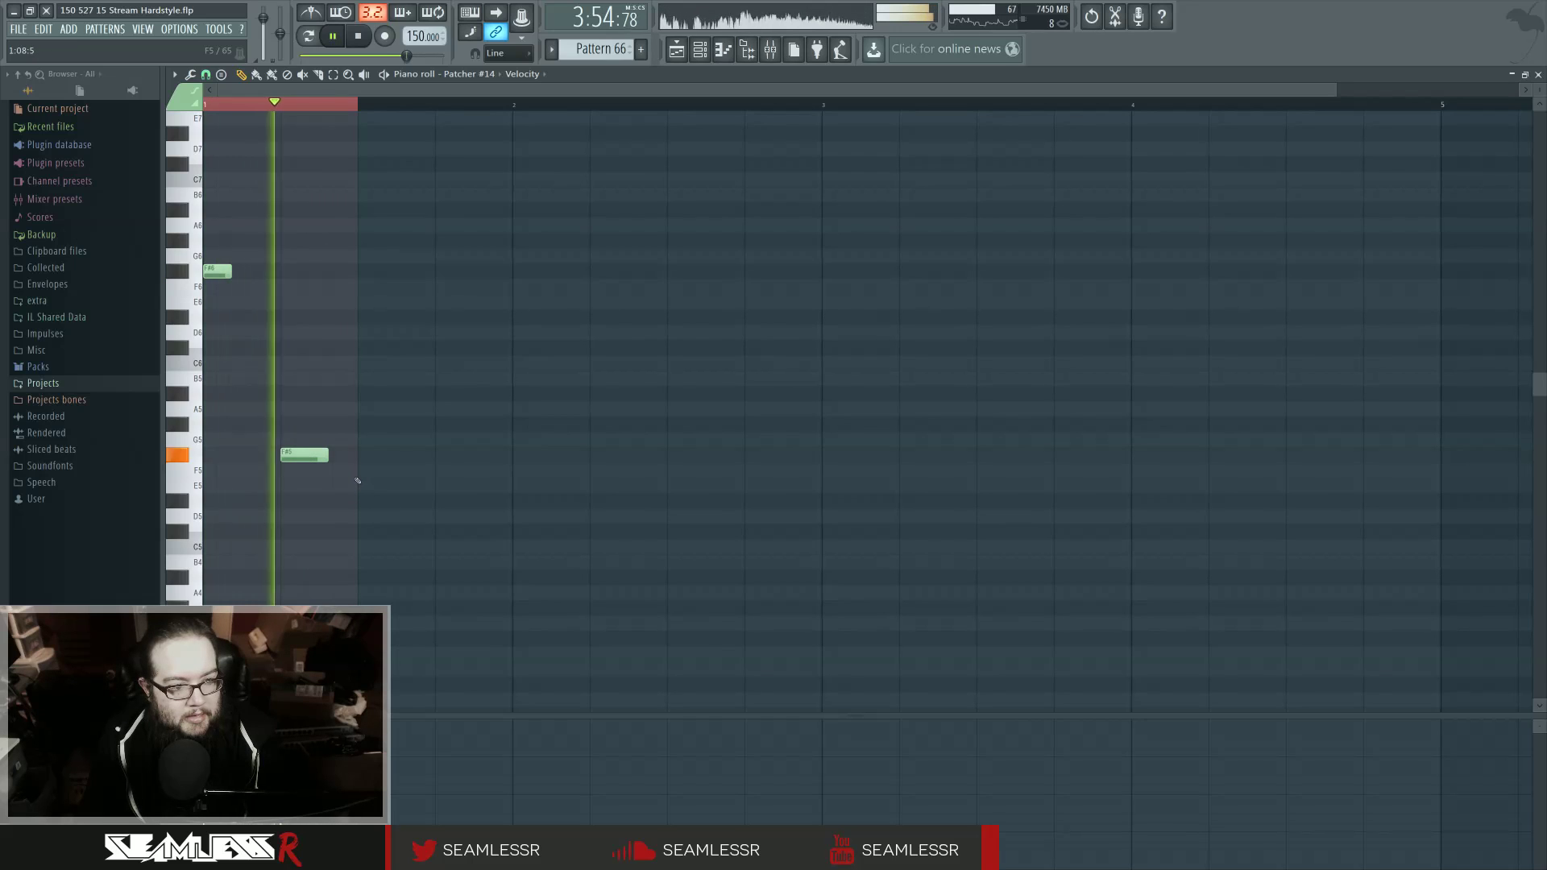
key("space")
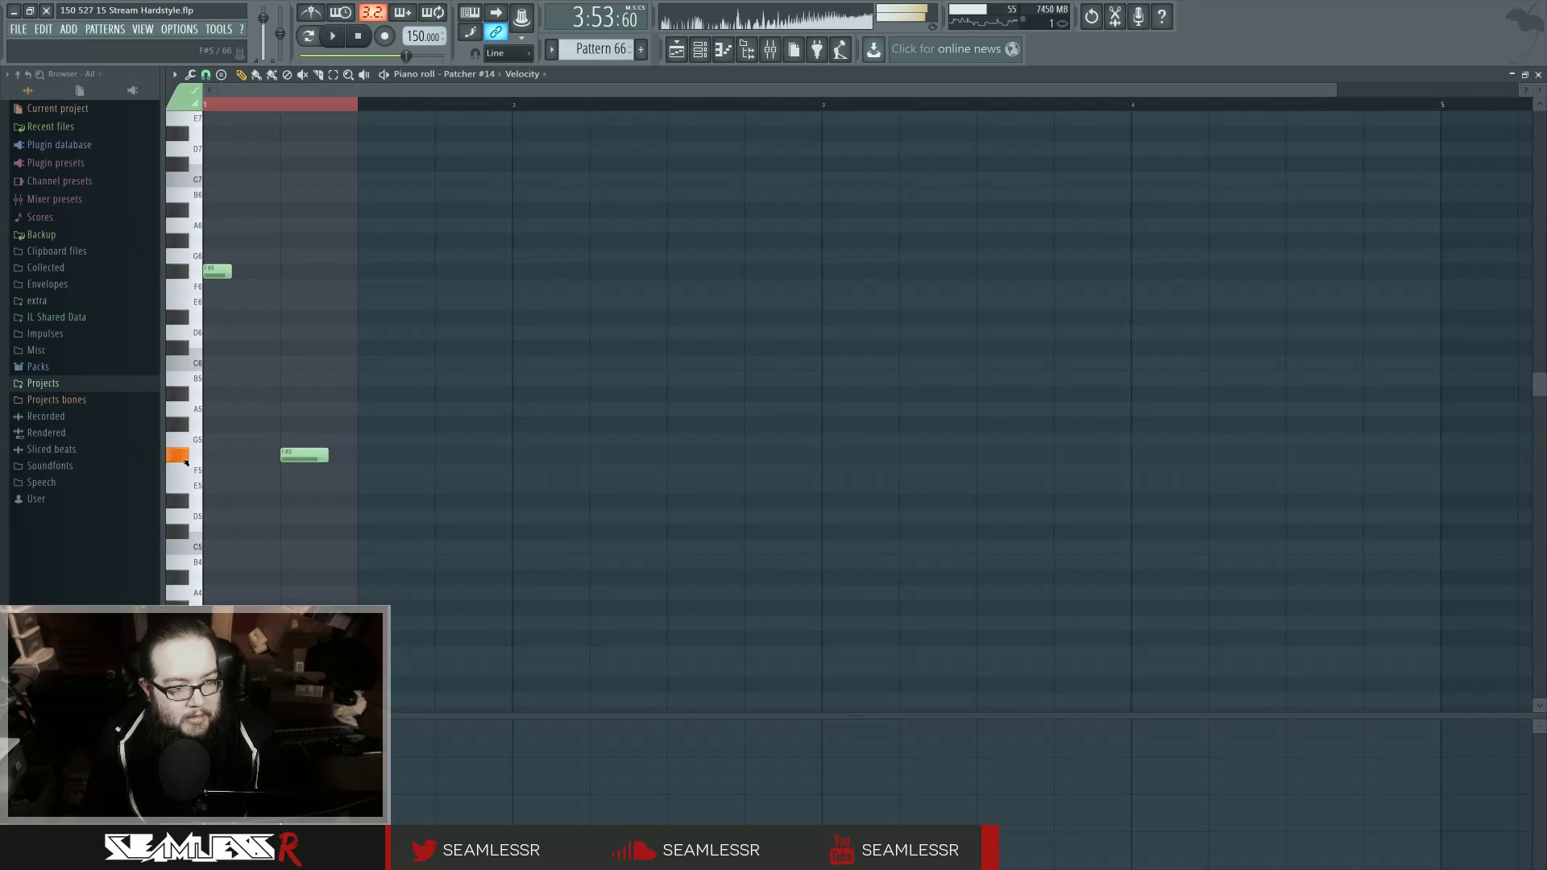
right_click(304, 458)
key("space")
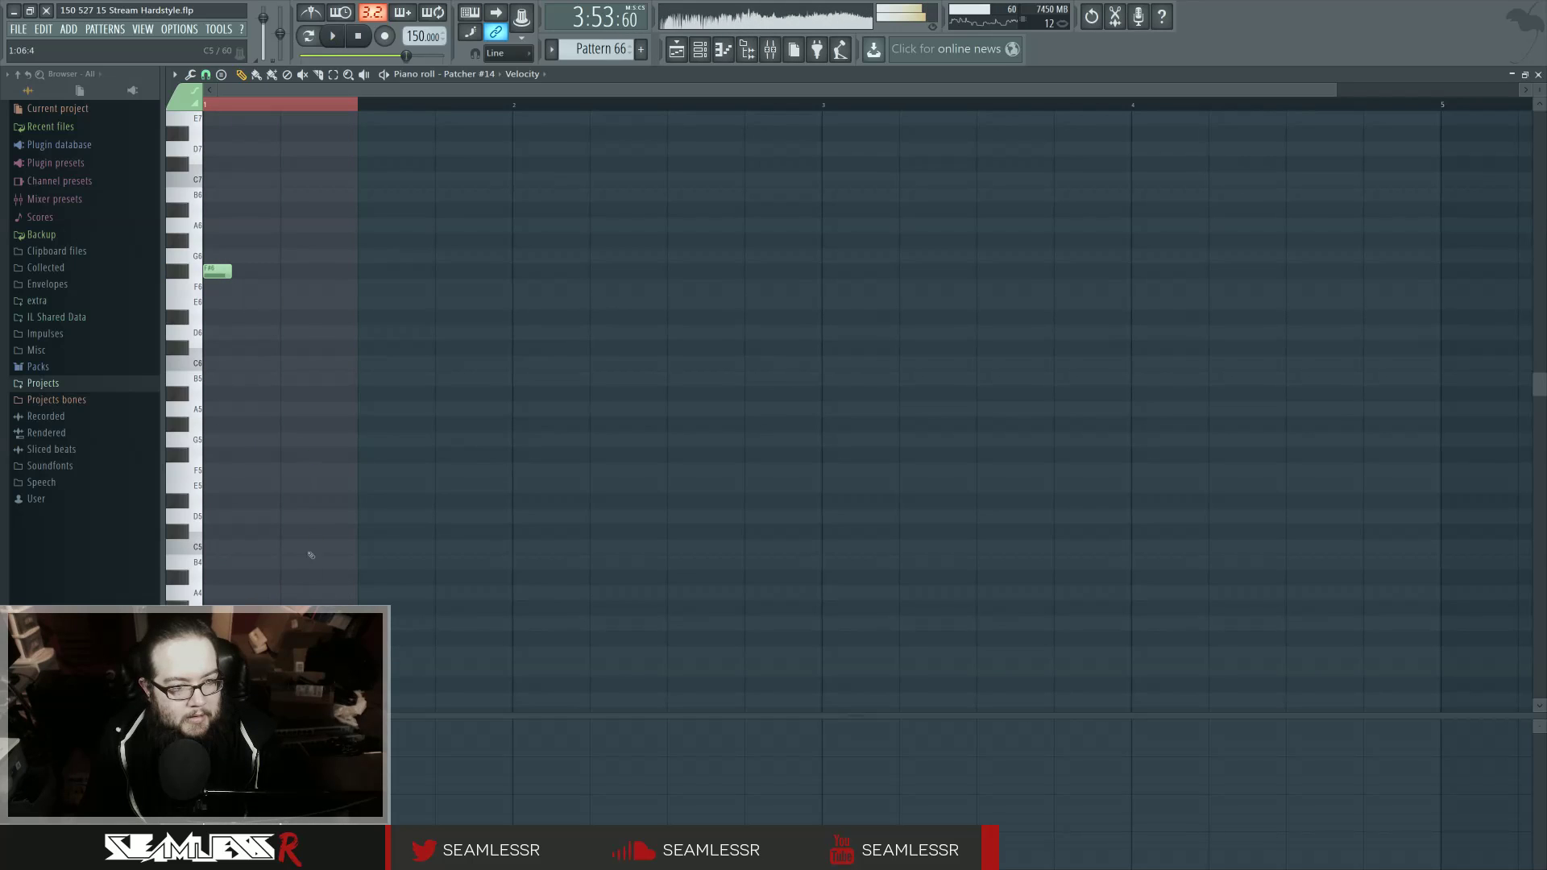
Step: Add a second note about two thirds of a beat in, lower it to F#5, lengthen it and play the fill
left_click(277, 275)
key("space")
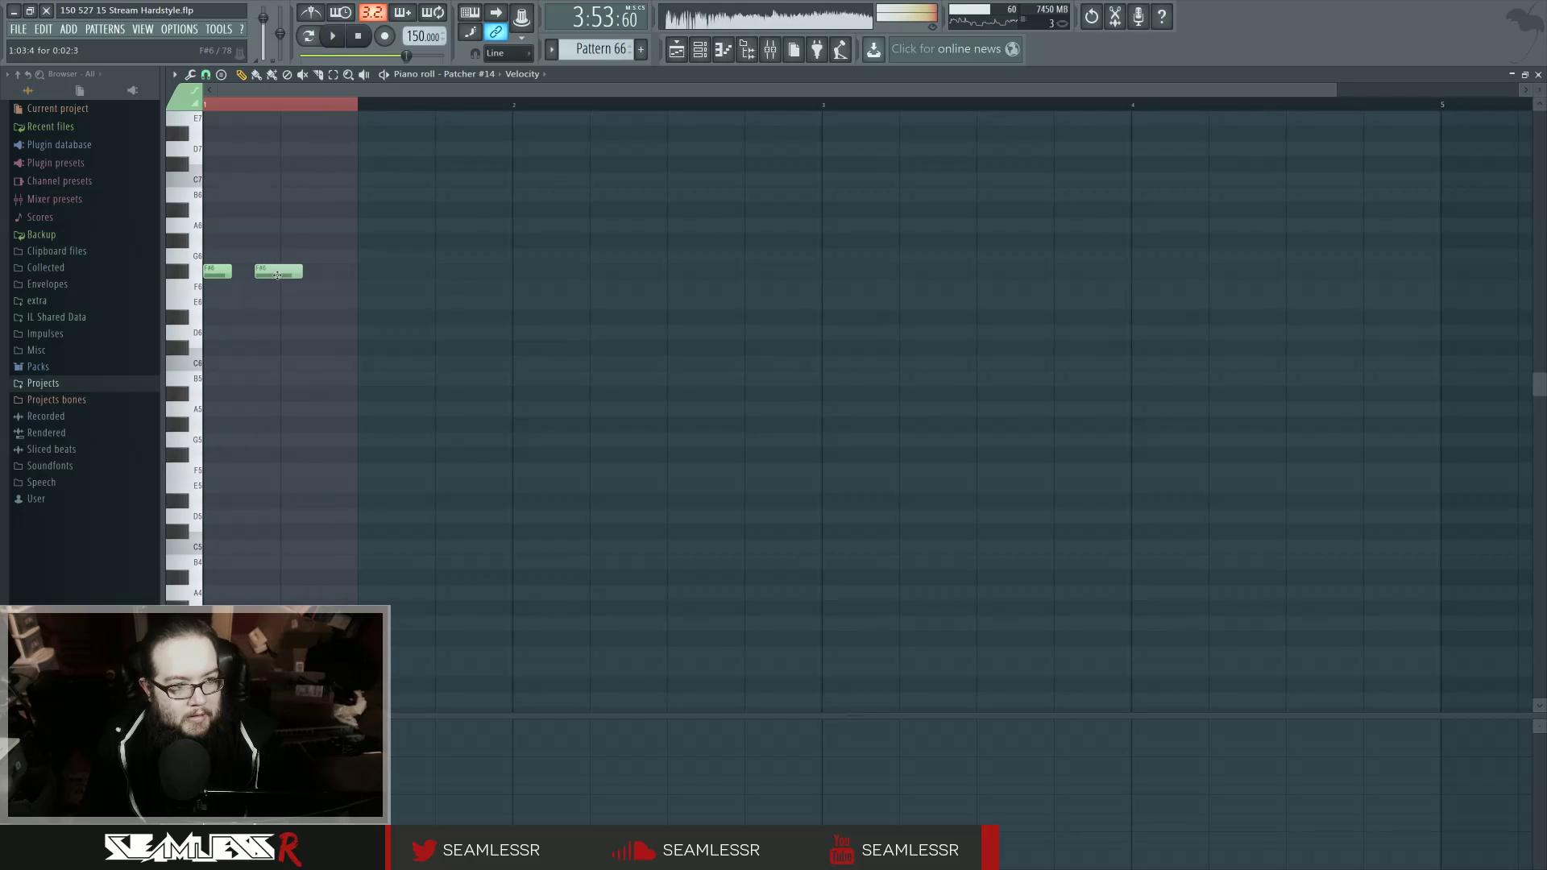
left_click_drag(299, 268, 298, 457)
key("space")
key("space")
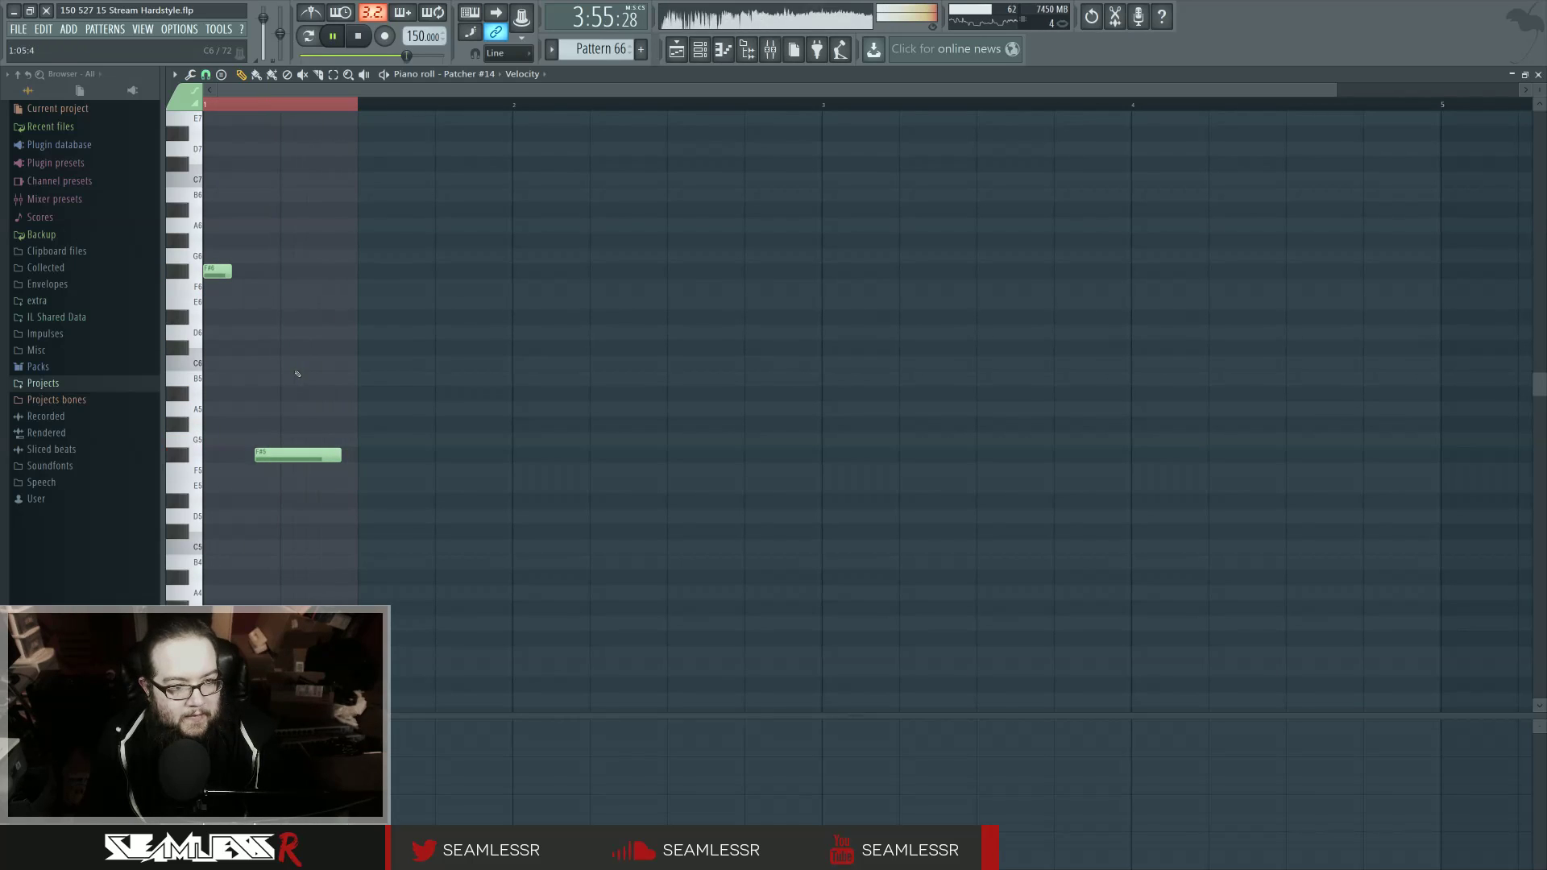
Step: Move both notes of Pattern 66 to C6, checking the pitch during playback
key("space")
left_click_drag(275, 459, 281, 366)
key("space")
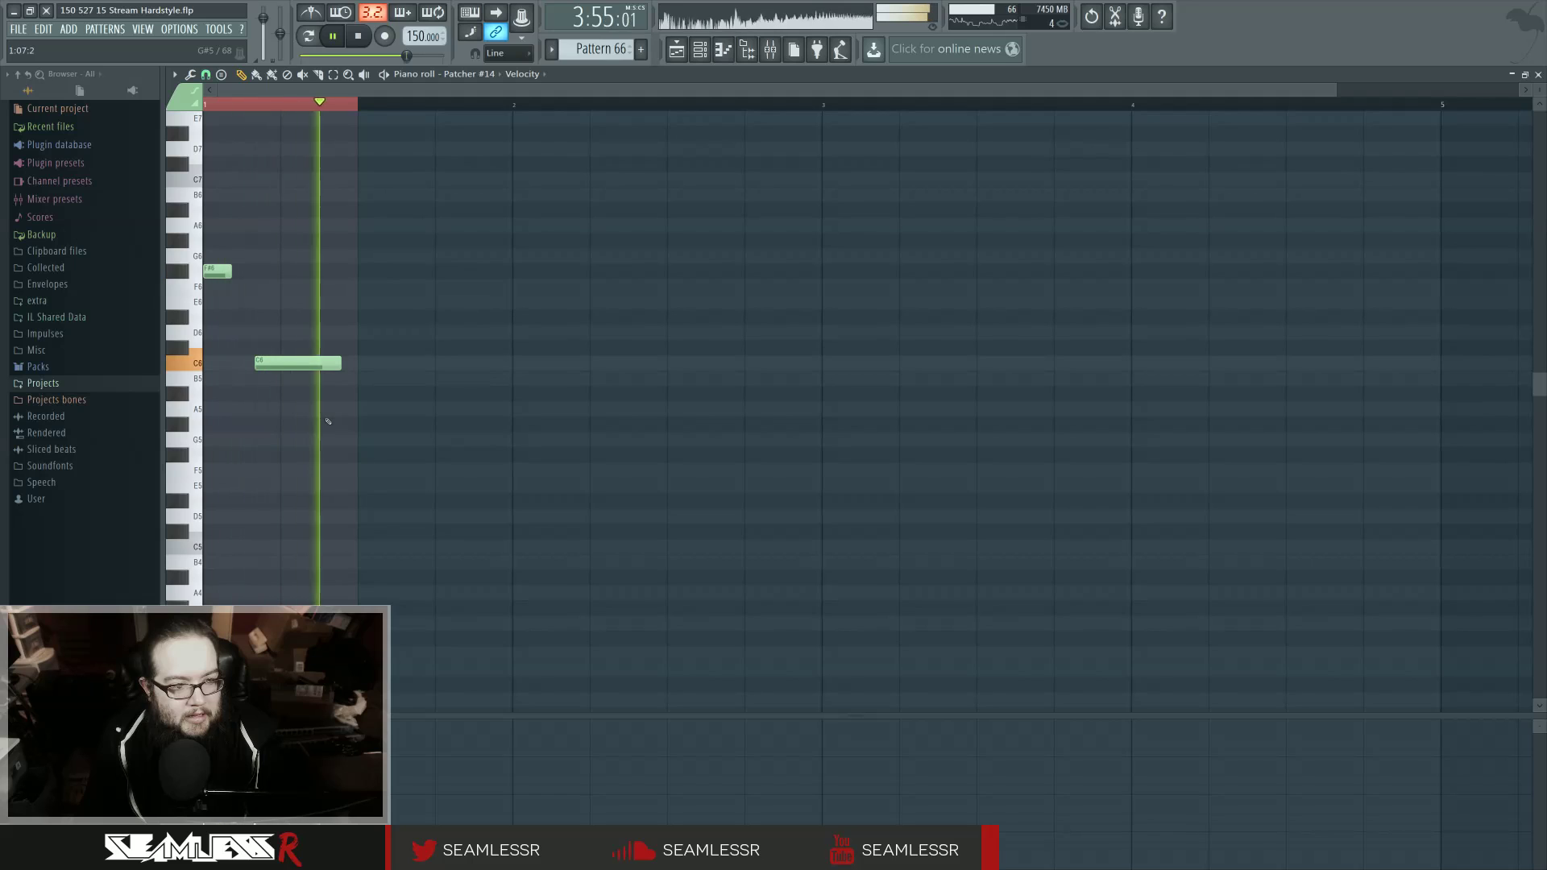
left_click_drag(224, 273, 224, 364)
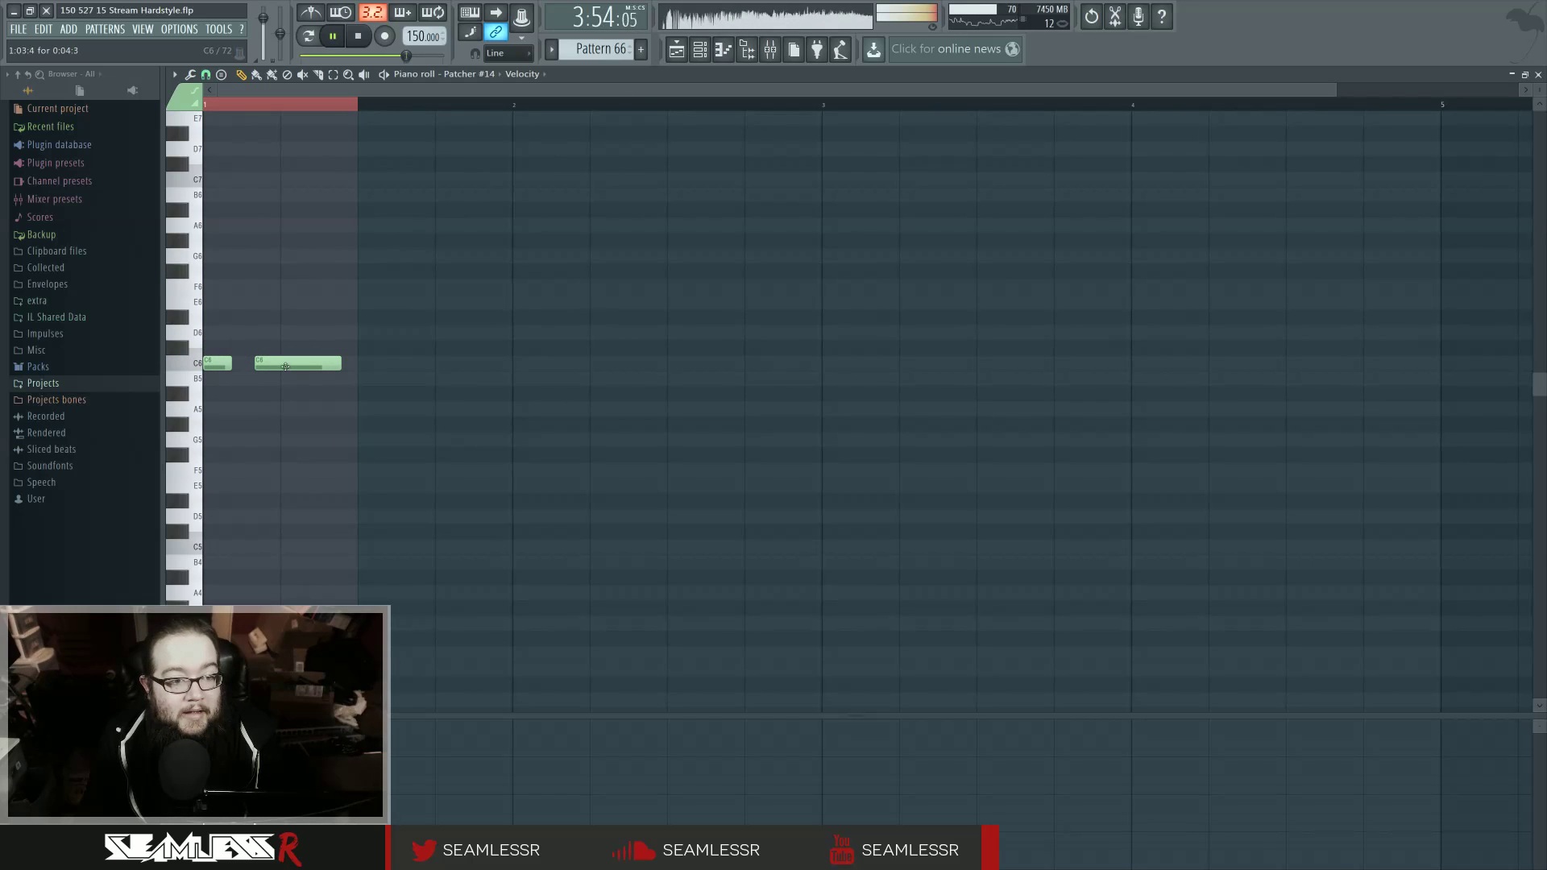
Step: Shorten the second C6 note to match the first, add an evenly spaced third C6 note and play the fill
left_click_drag(338, 366, 283, 363)
left_click(338, 365)
key("space")
key("space")
right_click(348, 364)
left_click(313, 364)
key("space")
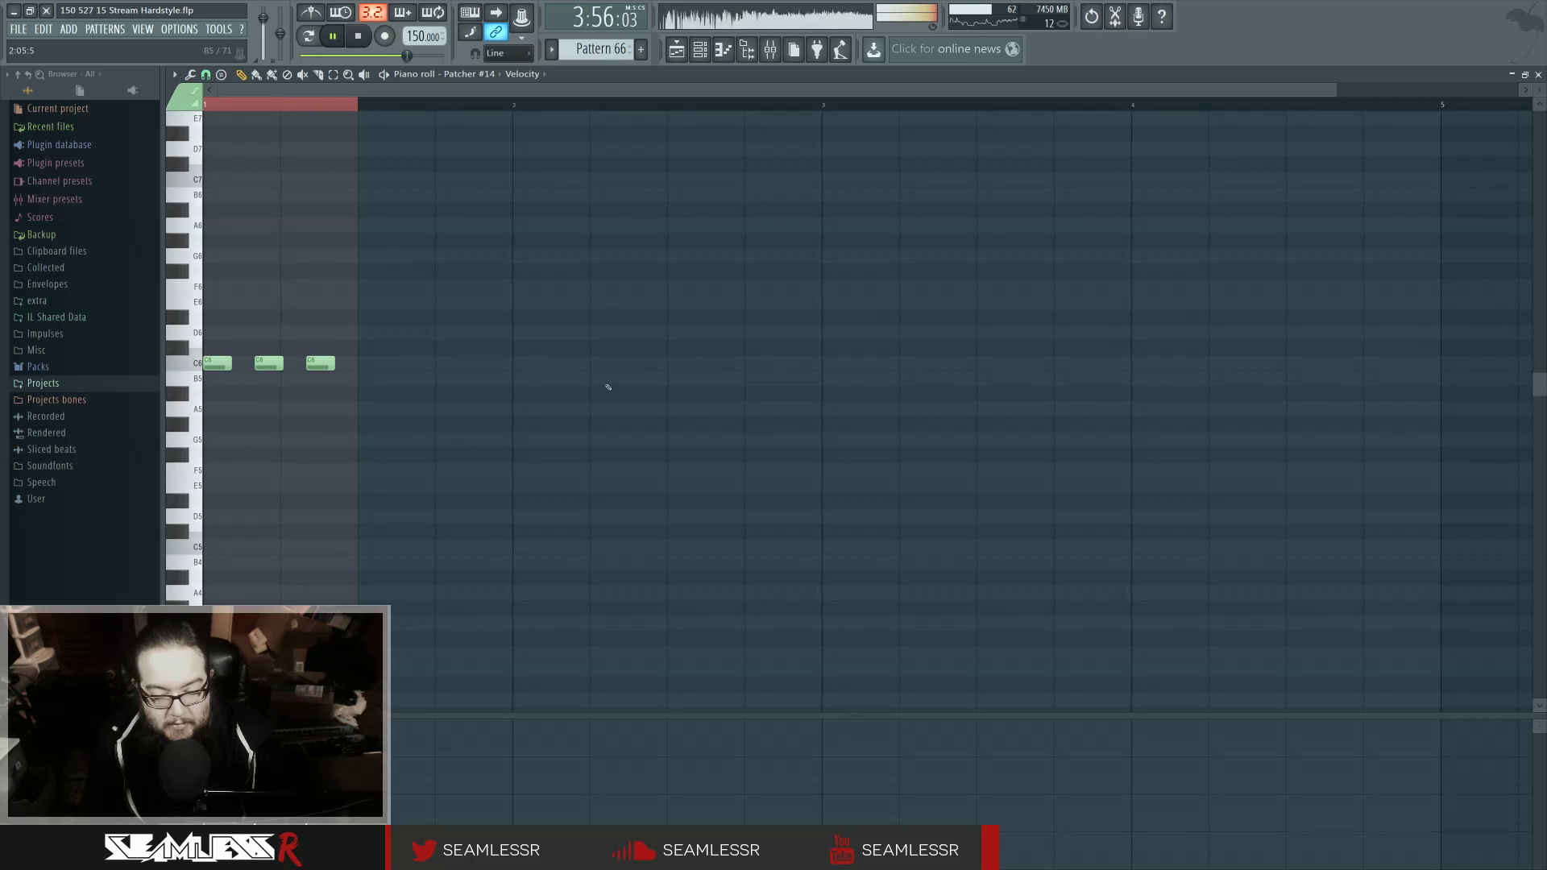
Step: Play the arrangement from bar 147 through bar 151 to check the new fill against the following section
key("F5")
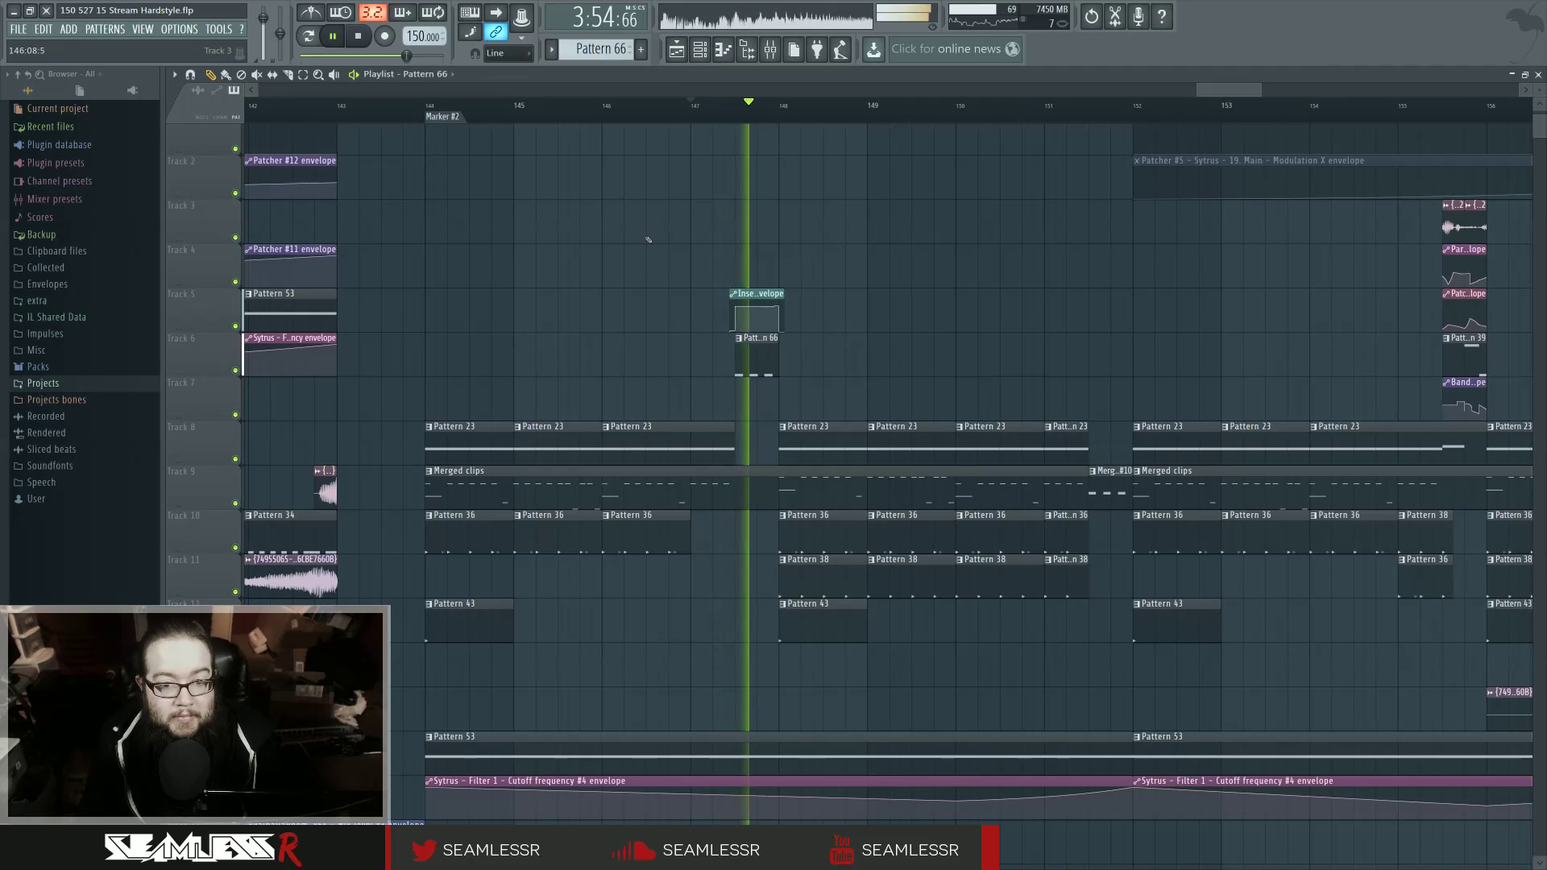
key("space")
scroll(649, 250, "down", 2)
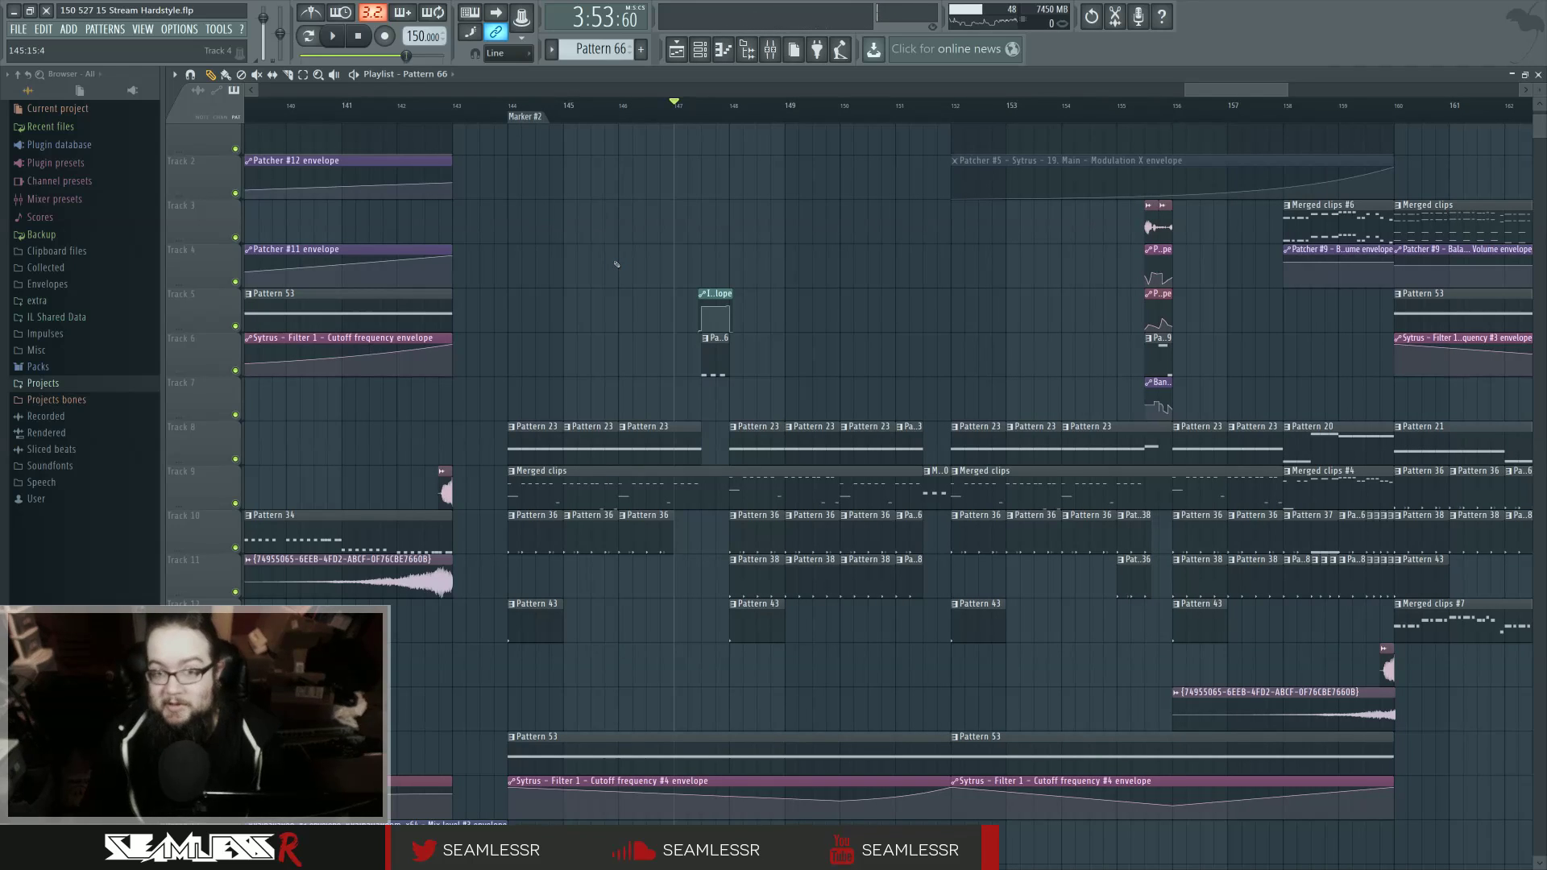
scroll(617, 264, "up", 1)
key("space")
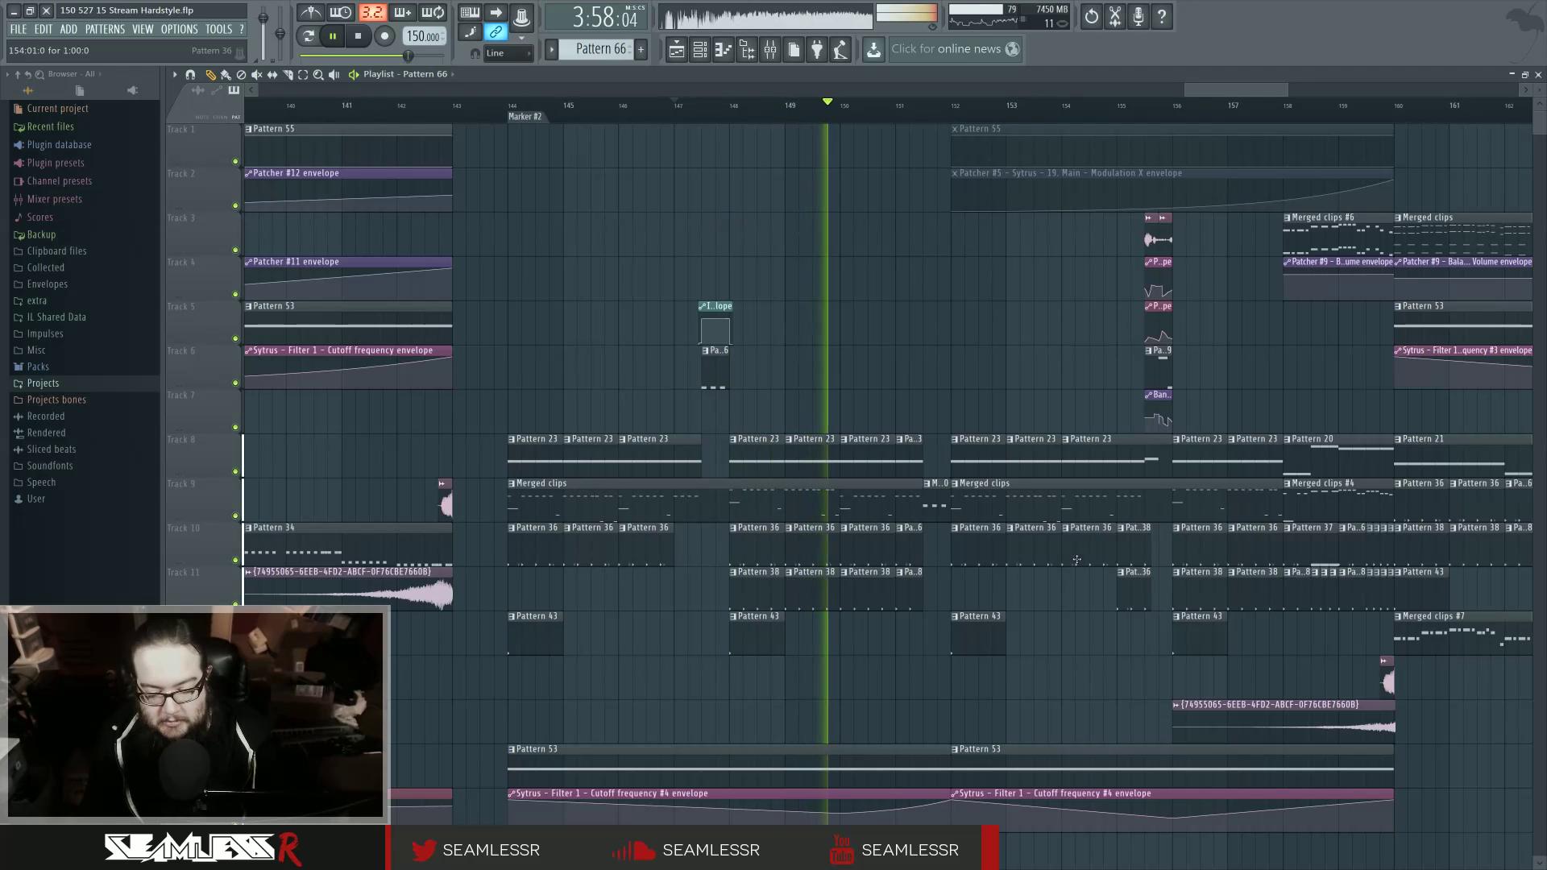
scroll(855, 427, "up", 3)
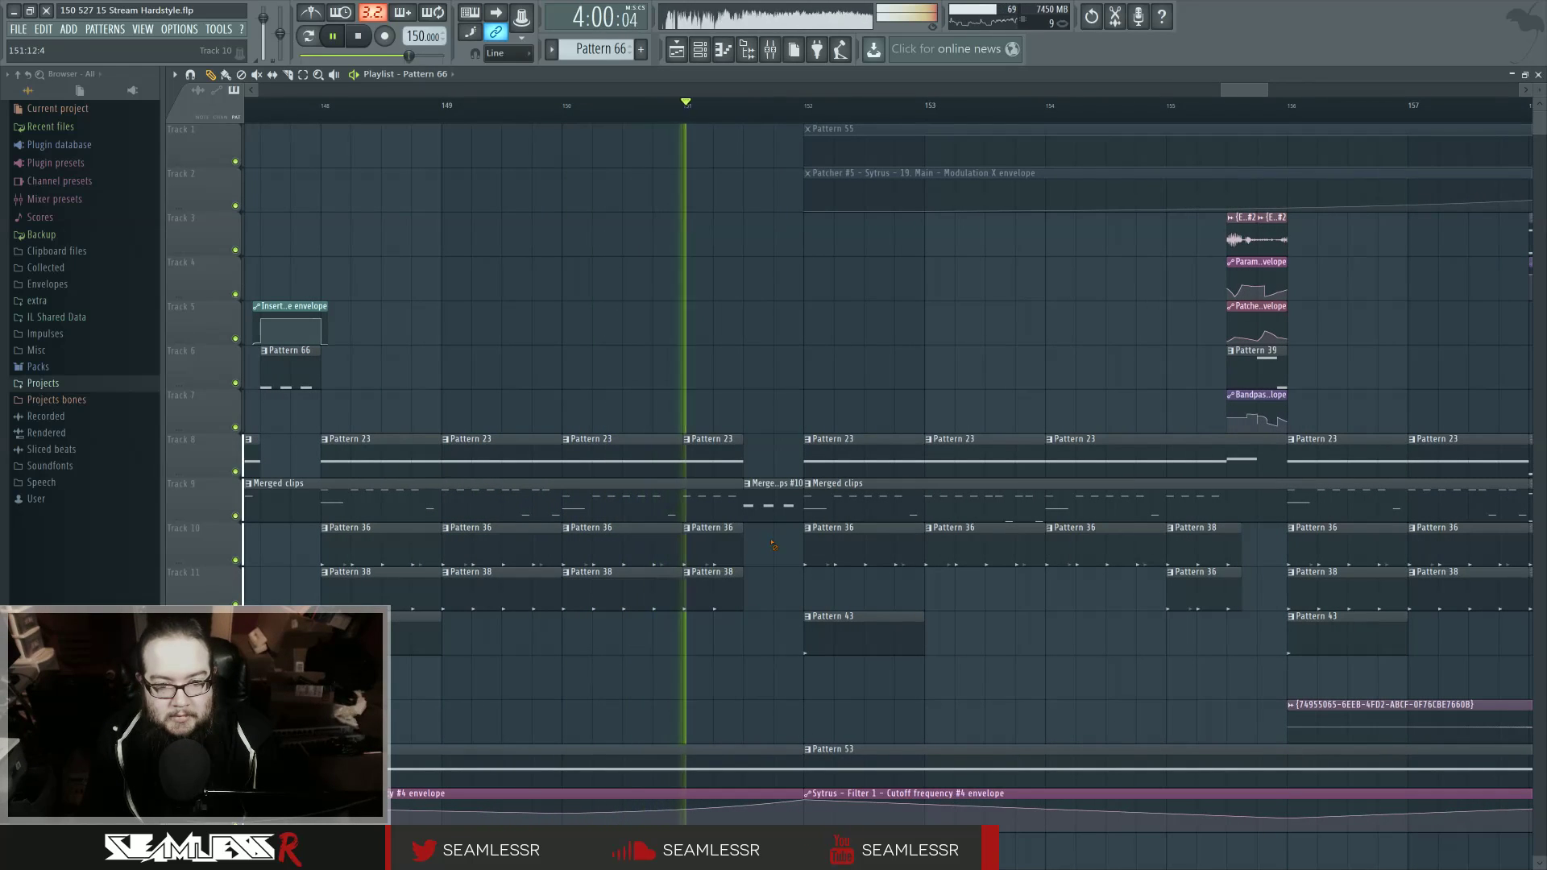
key("space")
Step: Duplicate the three F#3 notes in Merged clips #10 and shift the copies into the gaps to form six consecutive notes
left_click(743, 103)
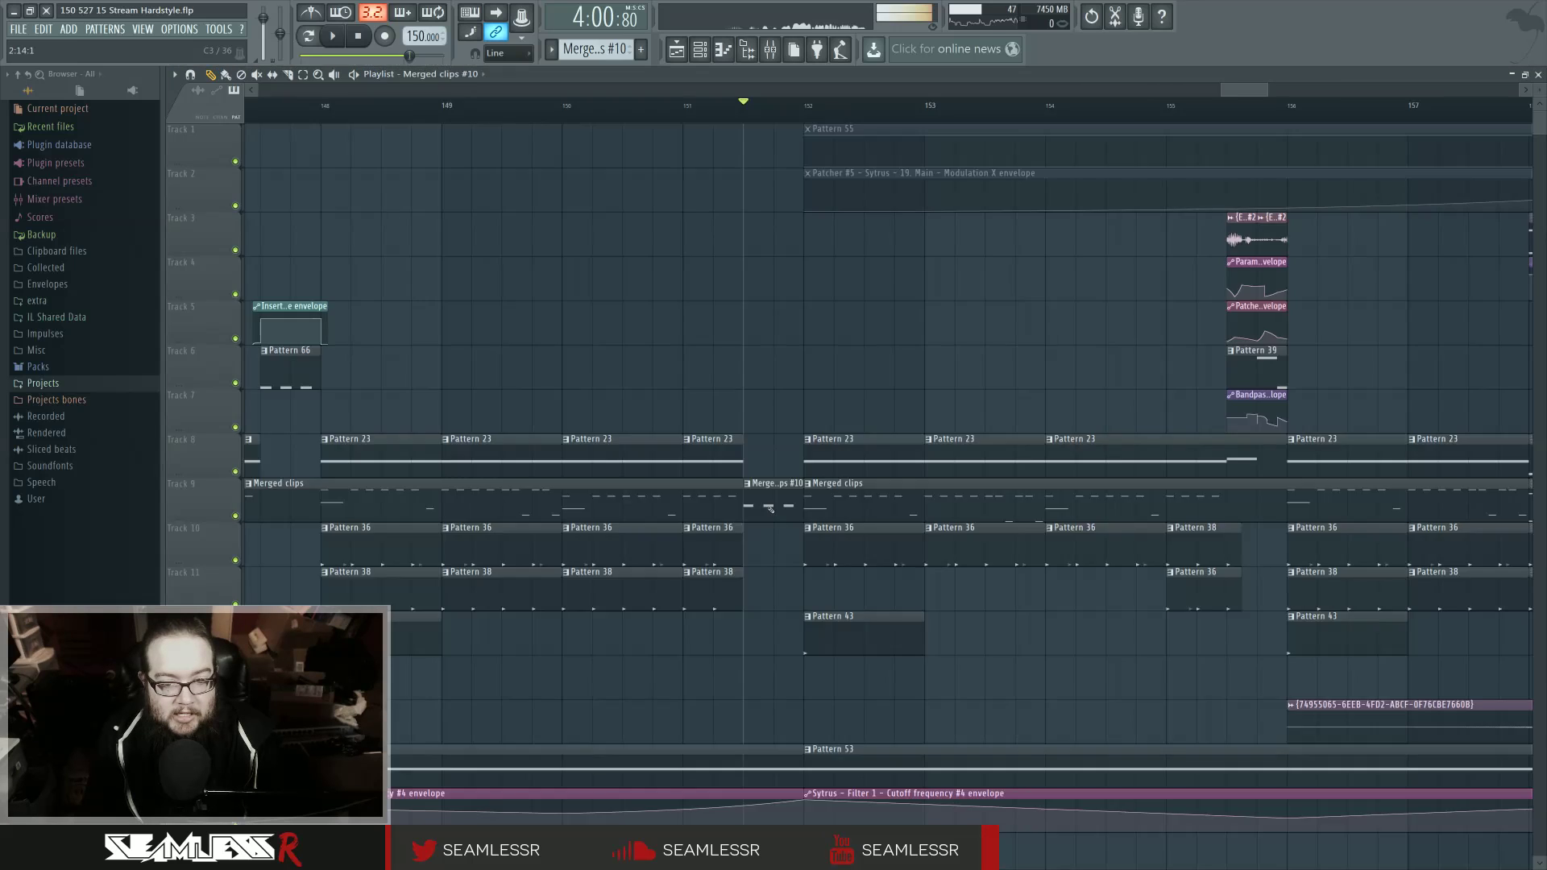
double_click(768, 506)
key("ctrl+a")
key("ctrl+c")
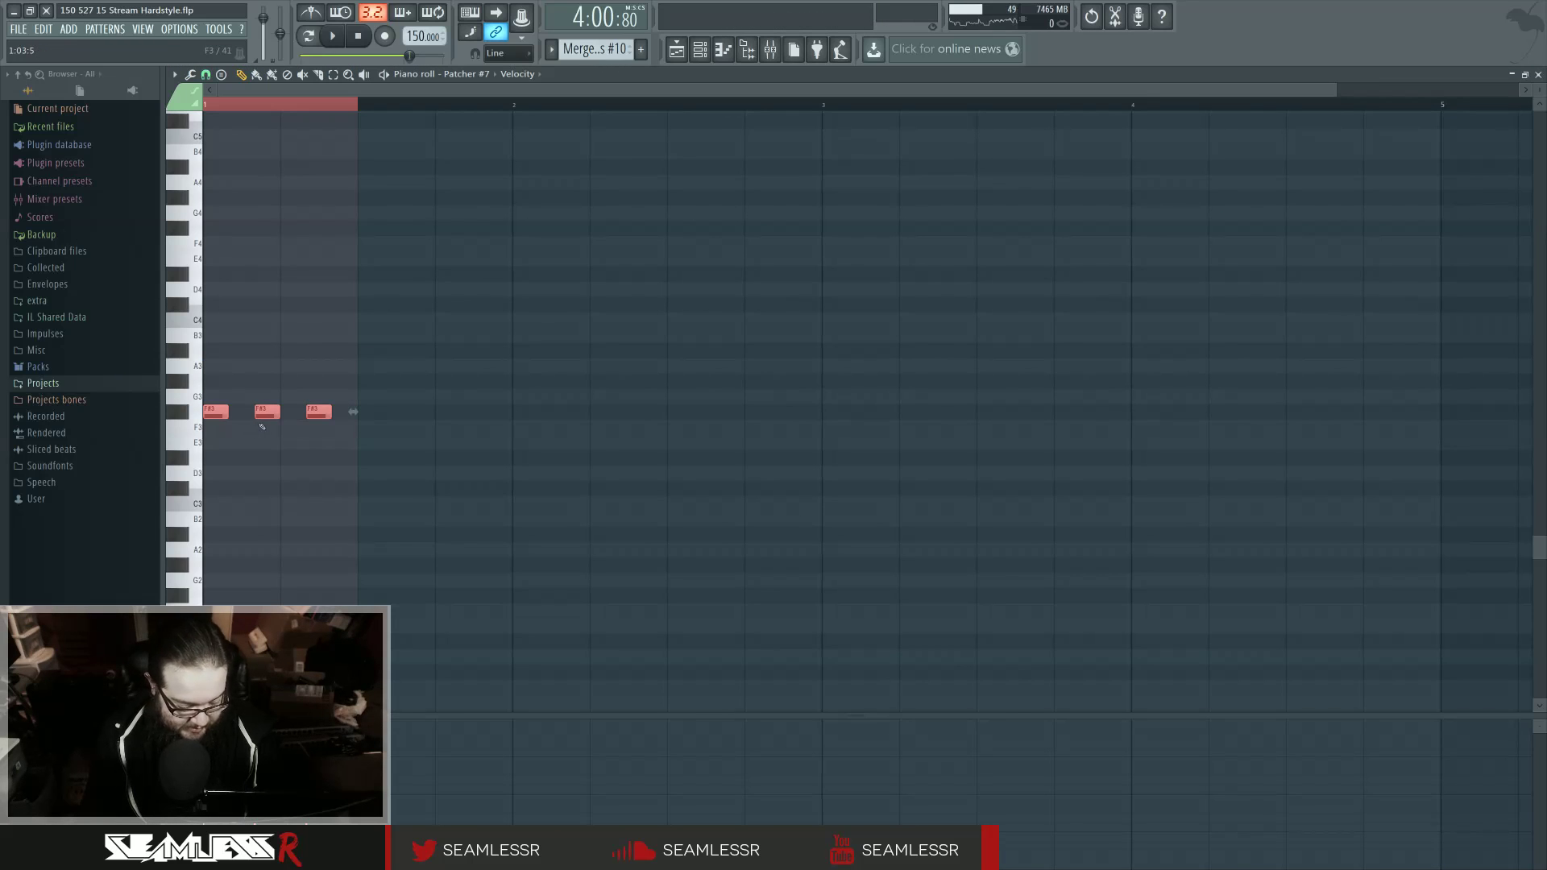
key("ctrl+v")
key("shift+Right")
left_click_drag(283, 413, 290, 414)
left_click(318, 459, "ctrl")
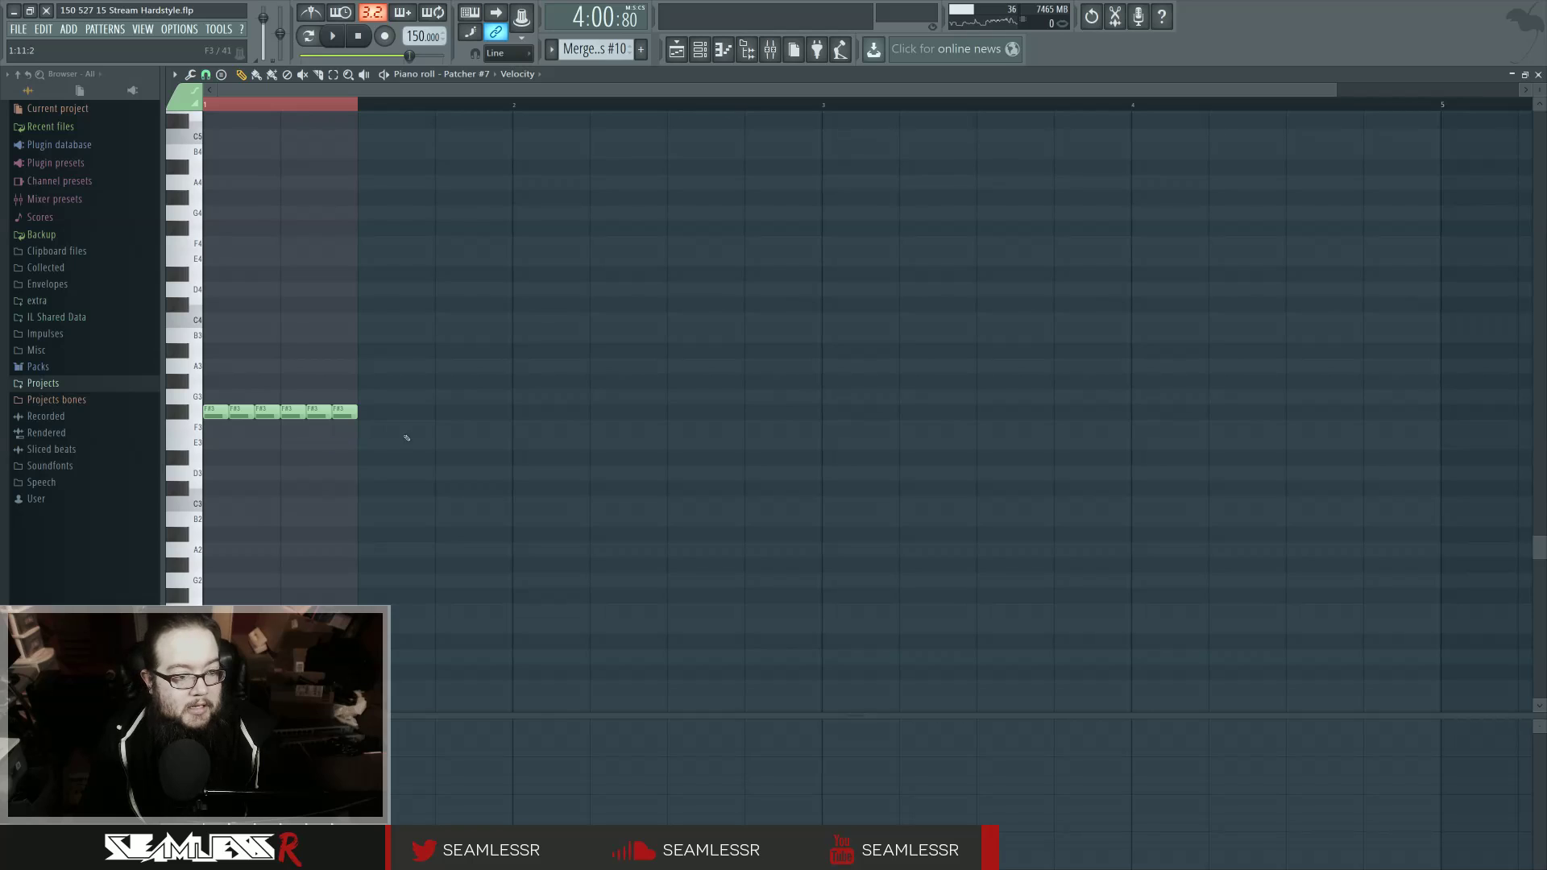
Step: Play the six-note F#3 run and shorten all six notes slightly to leave gaps between them
key("space")
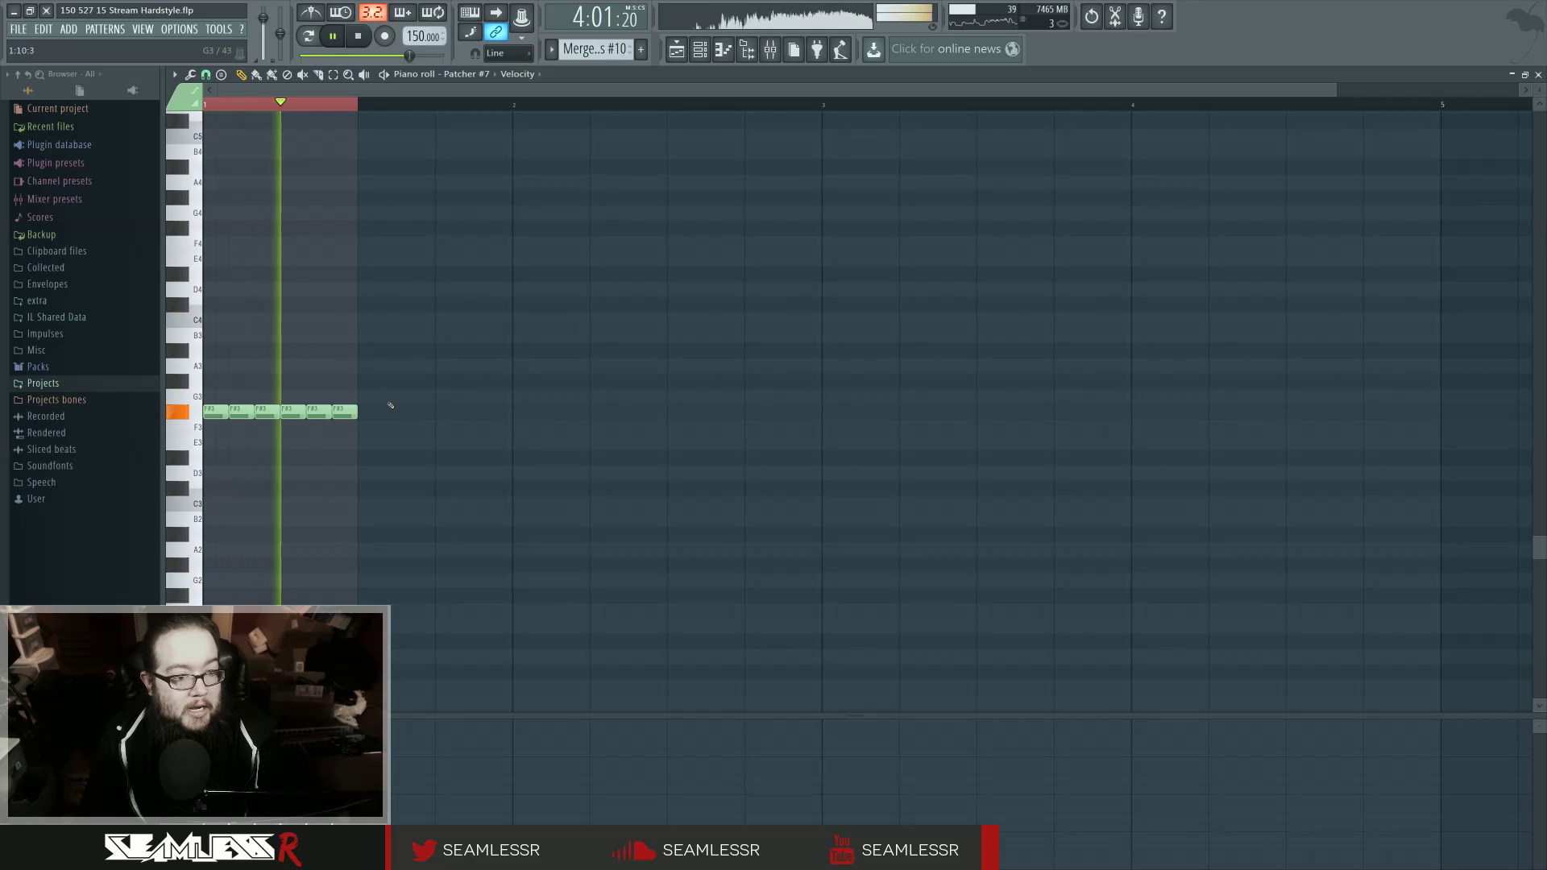
key("space")
key("ctrl+a")
left_click_drag(357, 411, 348, 411)
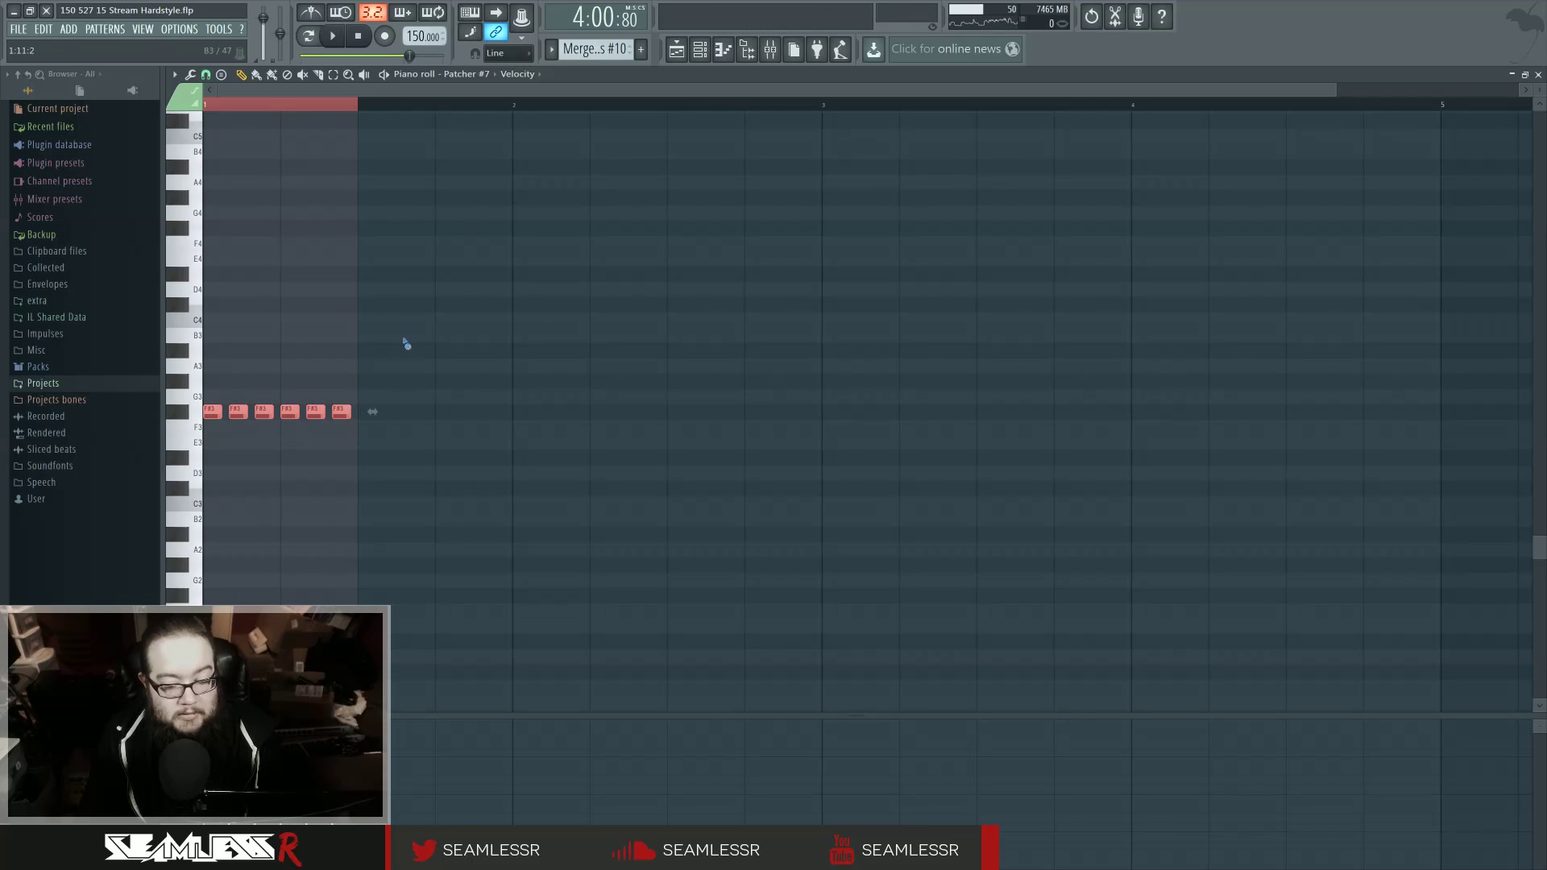
Step: Deselect the notes and play the finished six-note F#3 run
key("ctrl+d")
key("space")
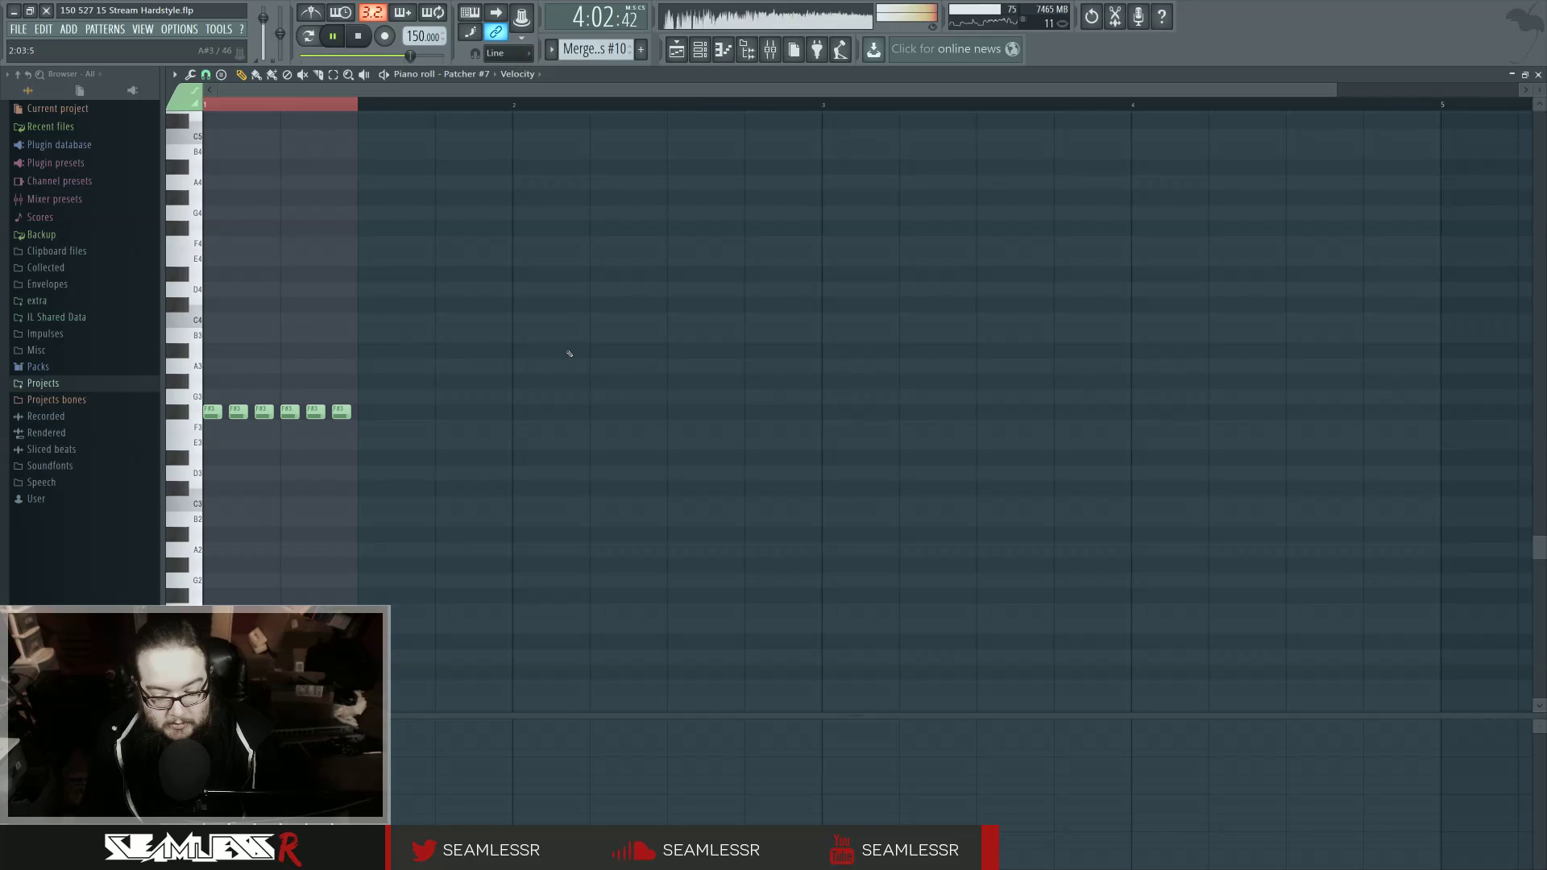
key("space")
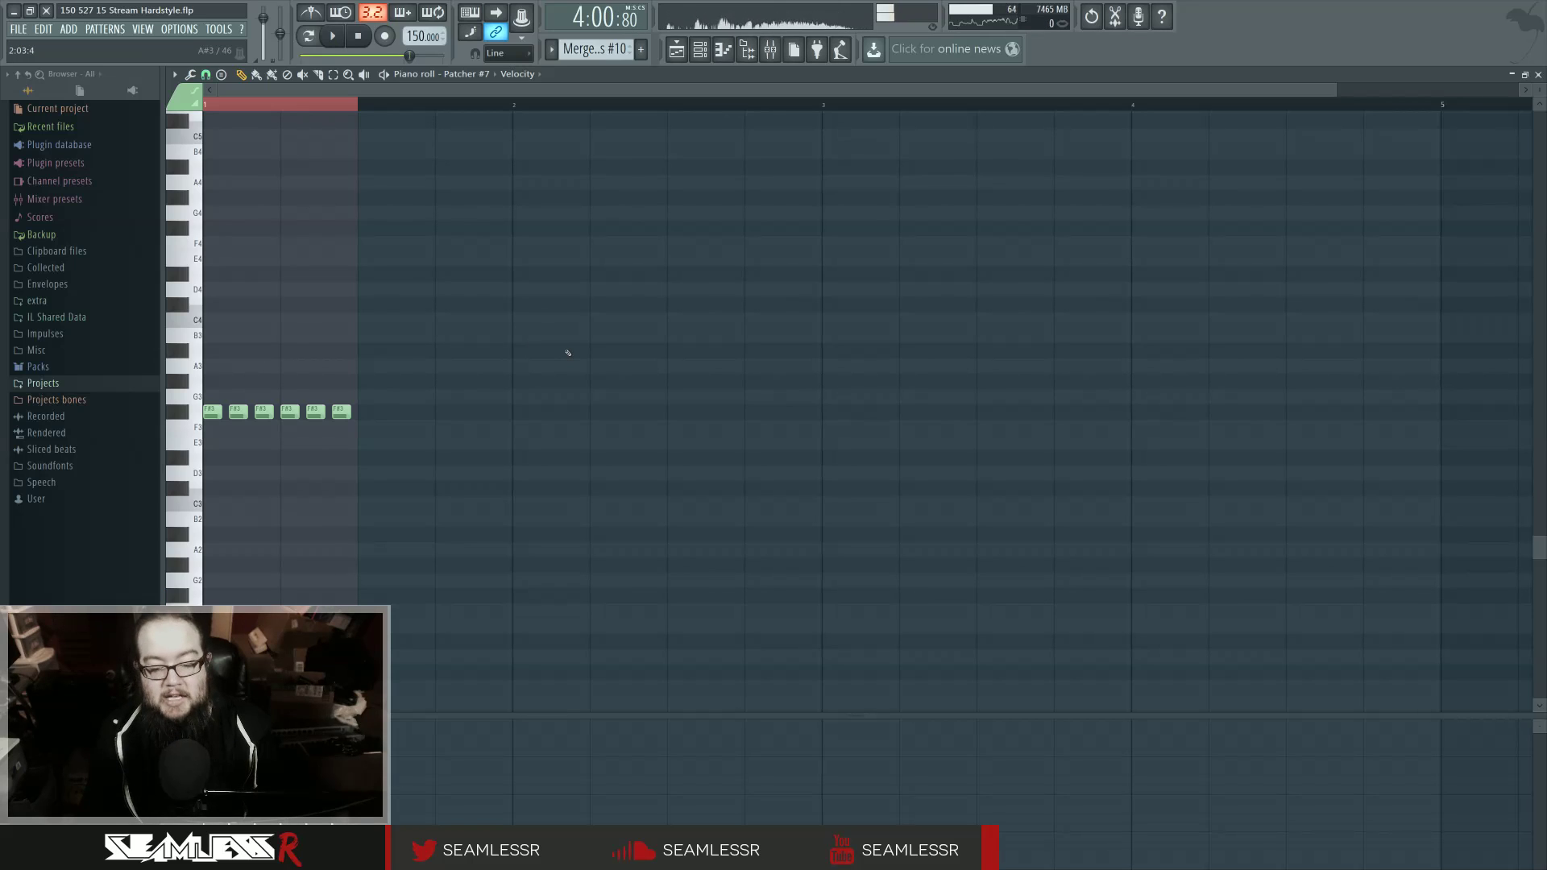
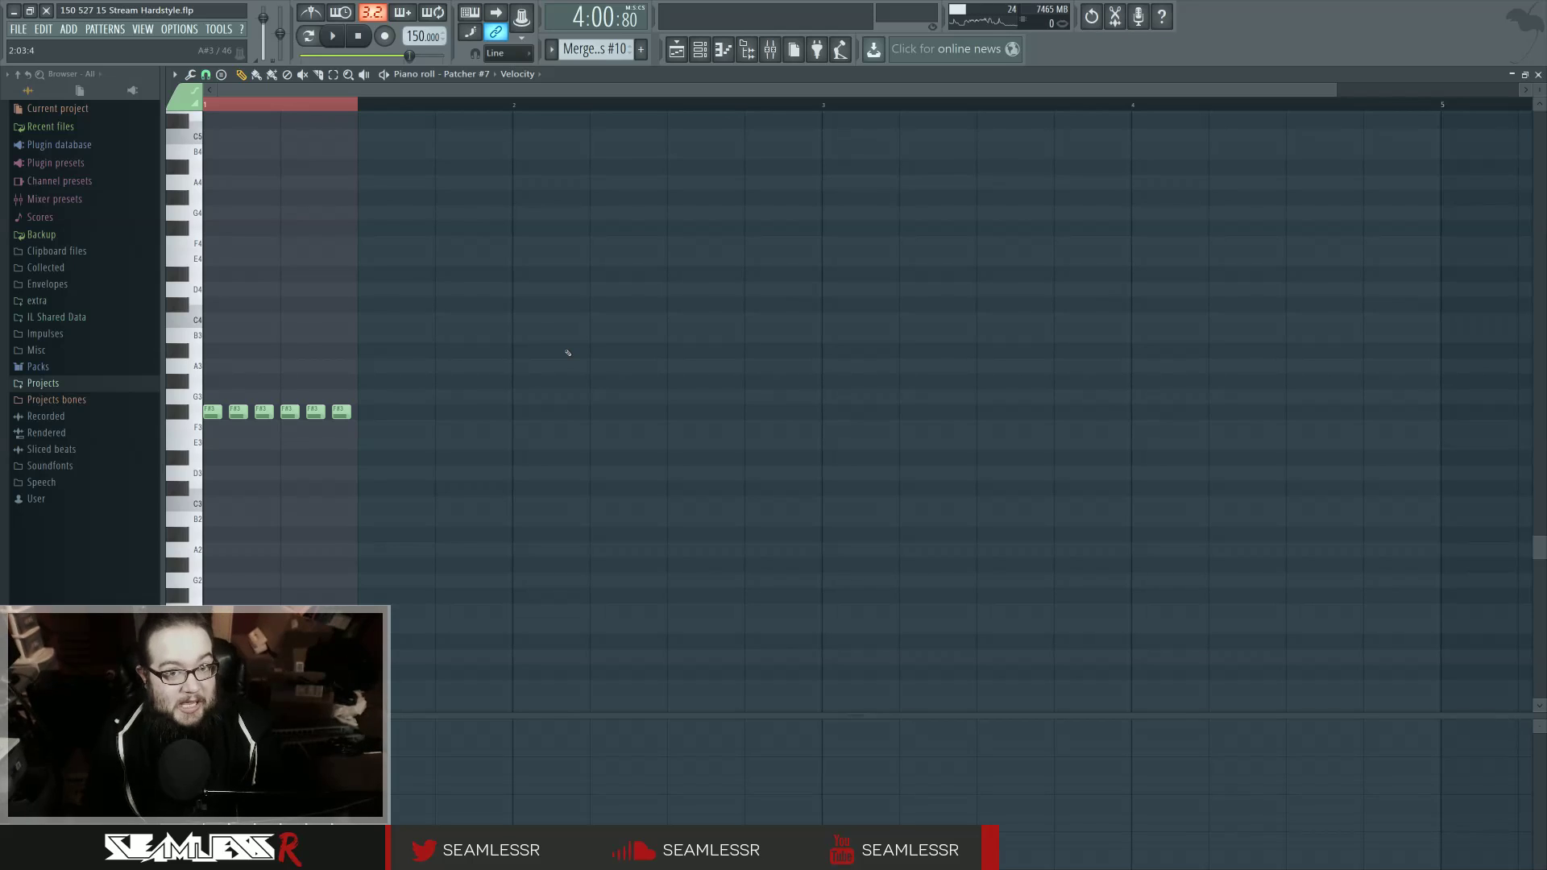
Step: Return to the playlist and play the arrangement from bar 151 to hear the fills in context
left_click(676, 51)
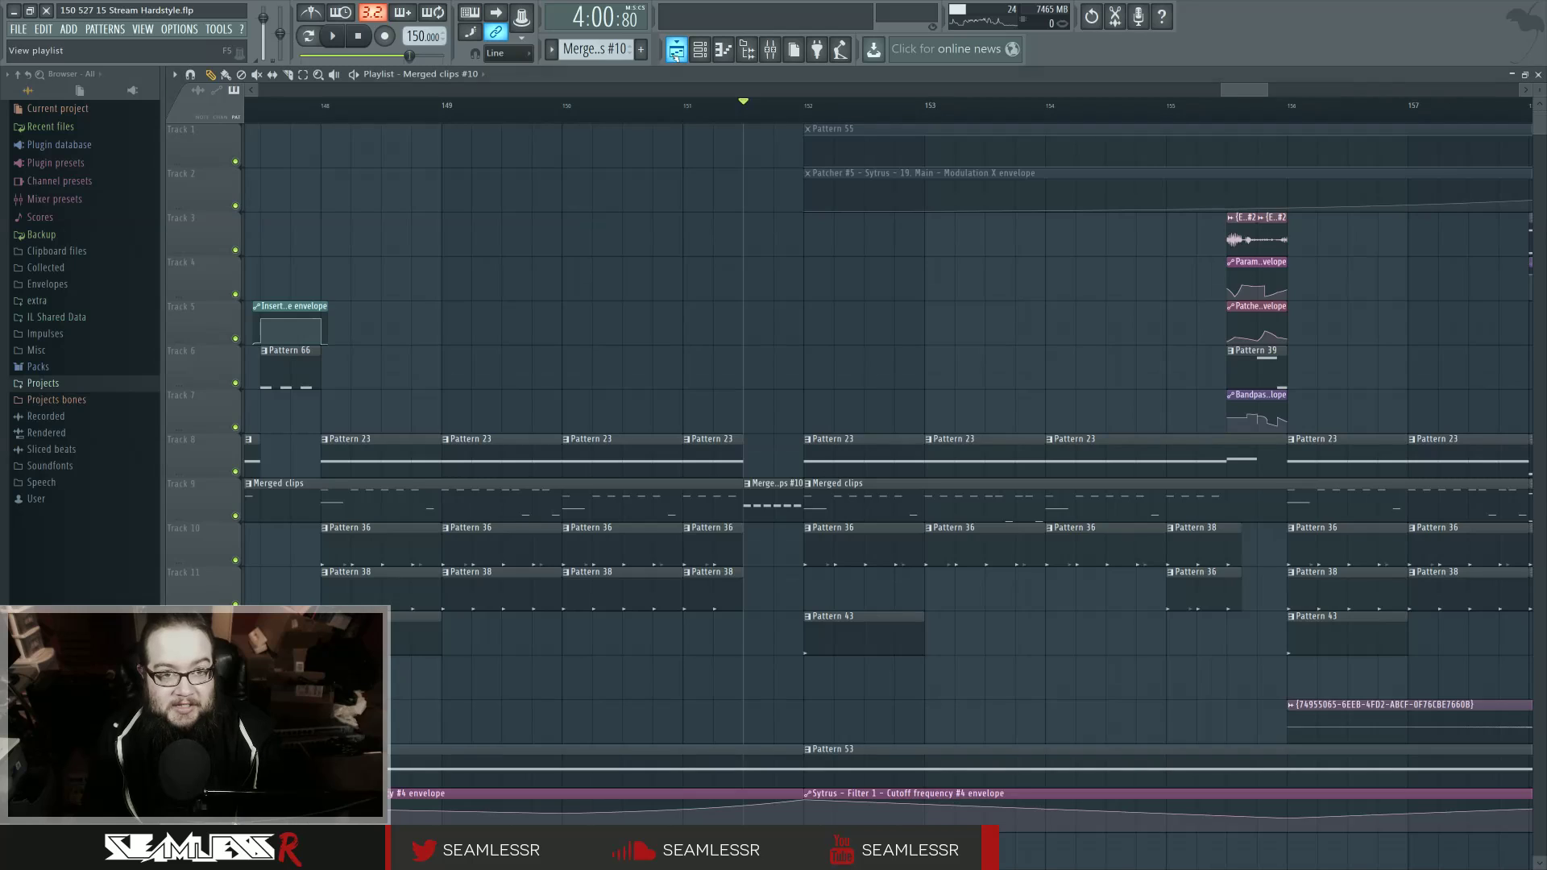
scroll(723, 348, "down", 2)
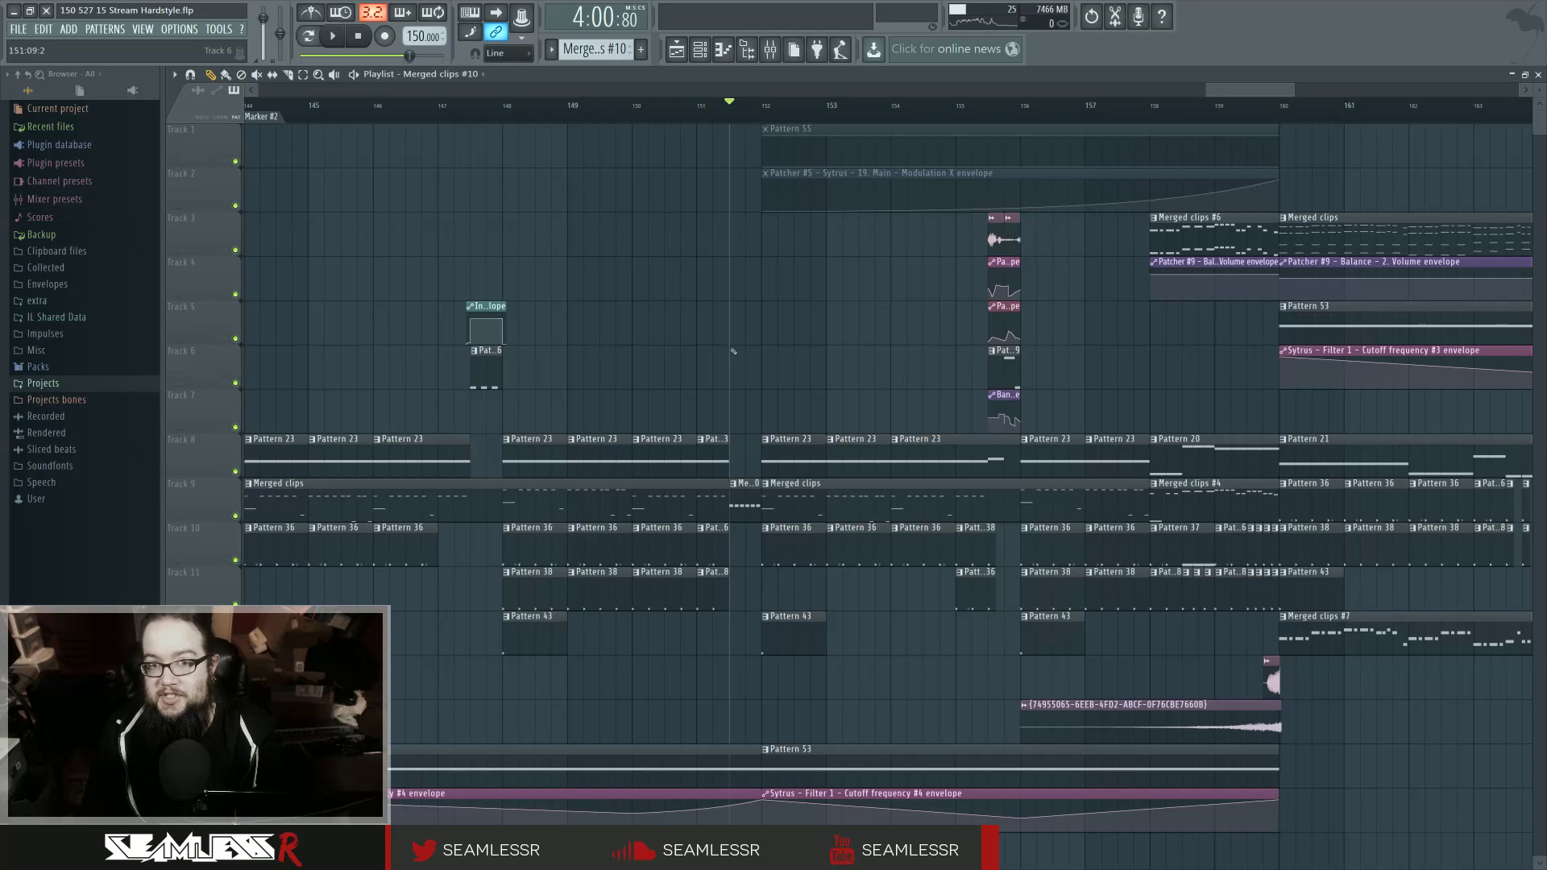
scroll(733, 351, "down", 6)
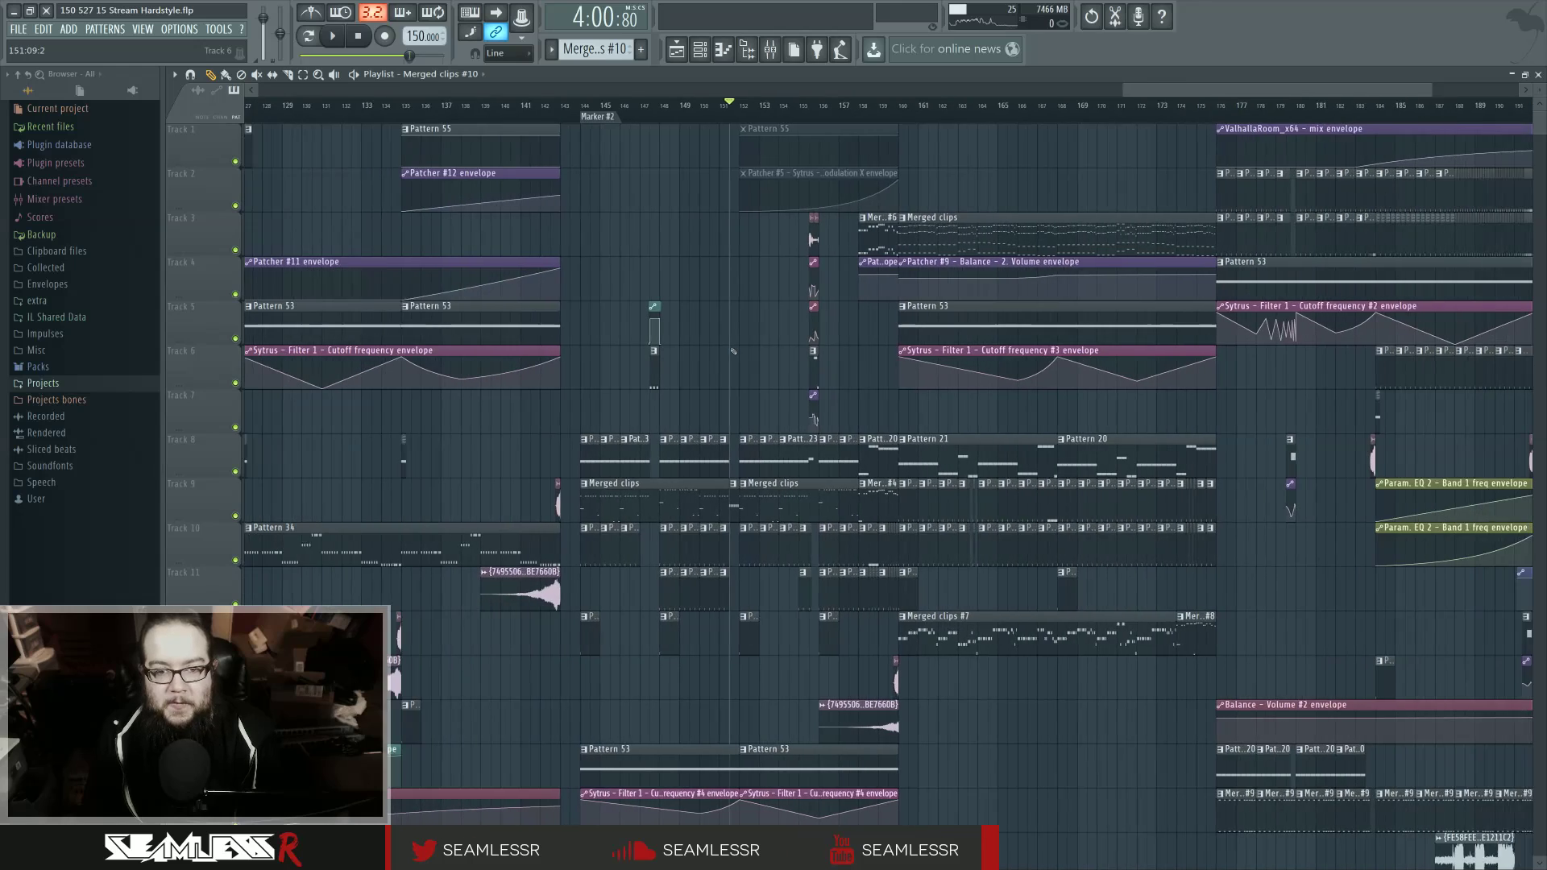
key("space")
scroll(650, 363, "up", 3)
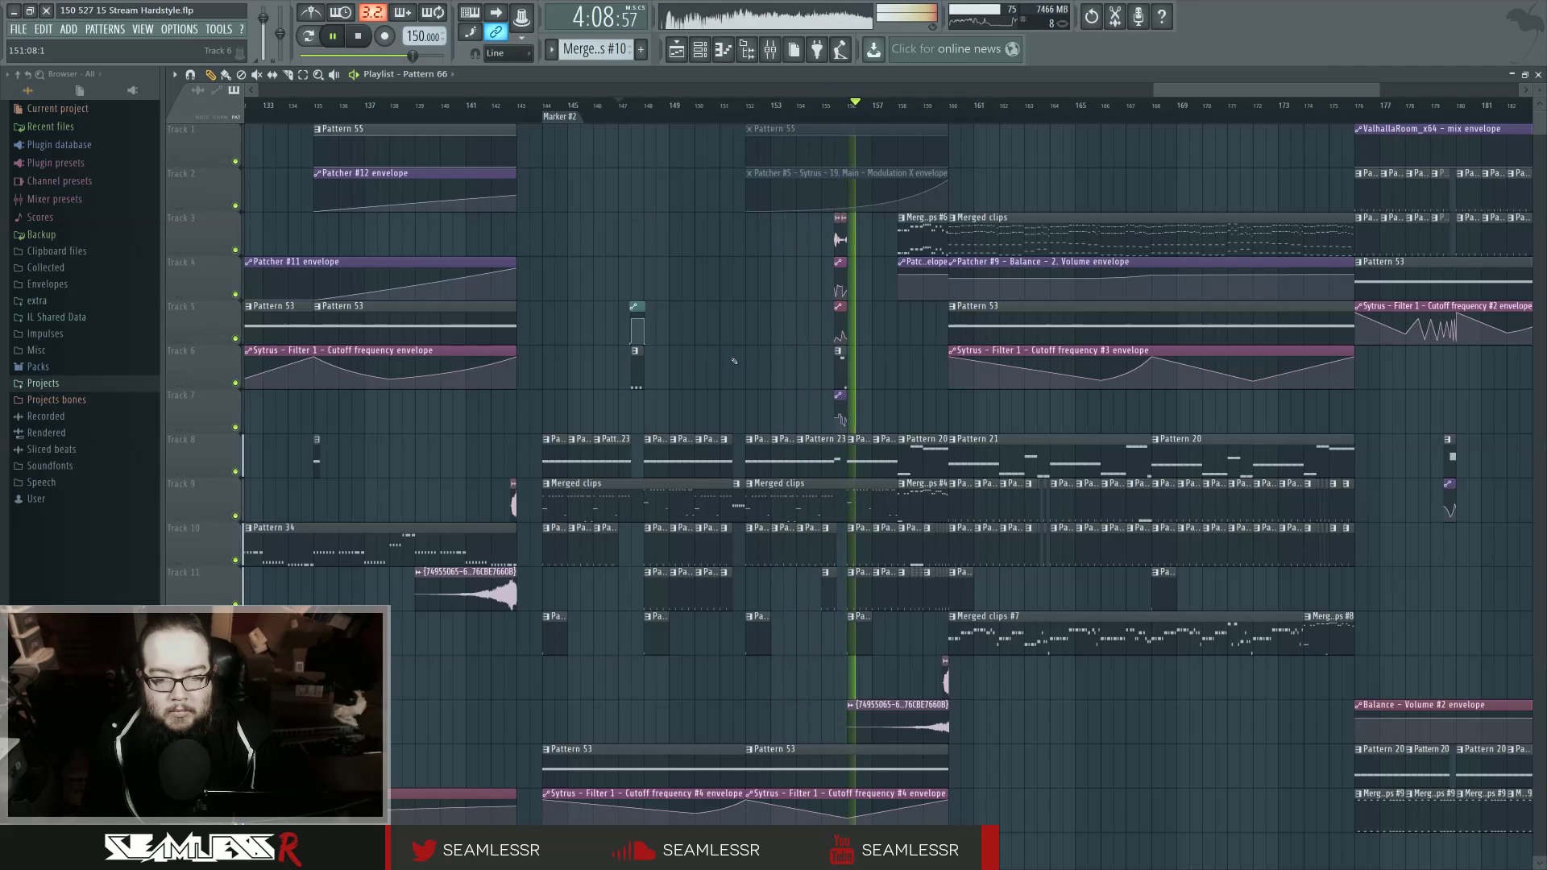
scroll(870, 360, "up", 4)
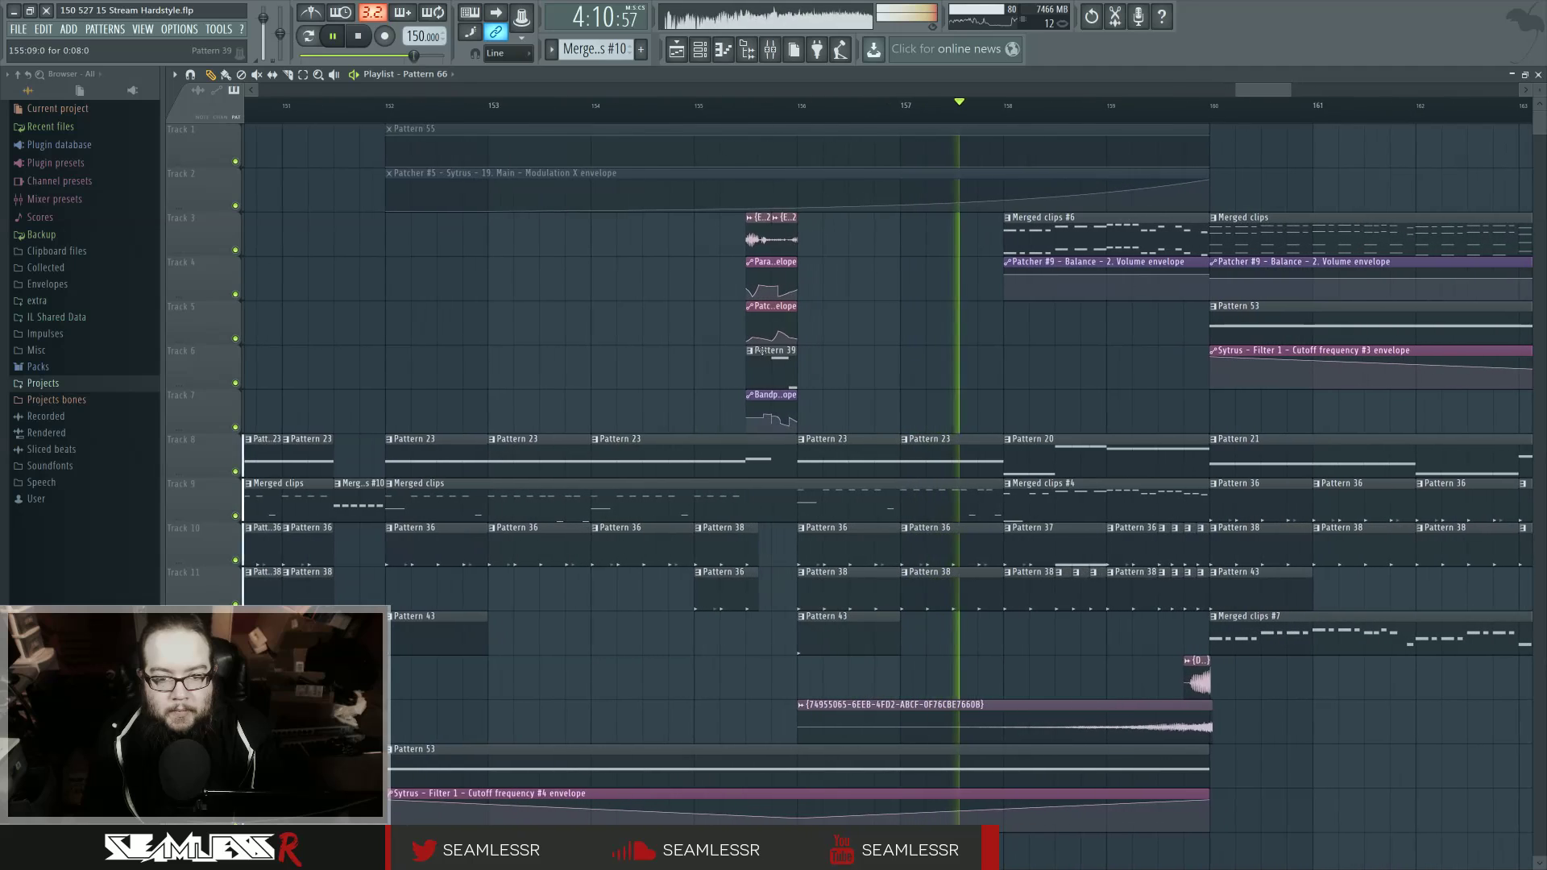
Step: Make the Pattern 39 clip at bar 155 unique and reduce its Bandpassed Kick part to one G5 note lasting 0:04:0
left_click(750, 352)
left_click(788, 431)
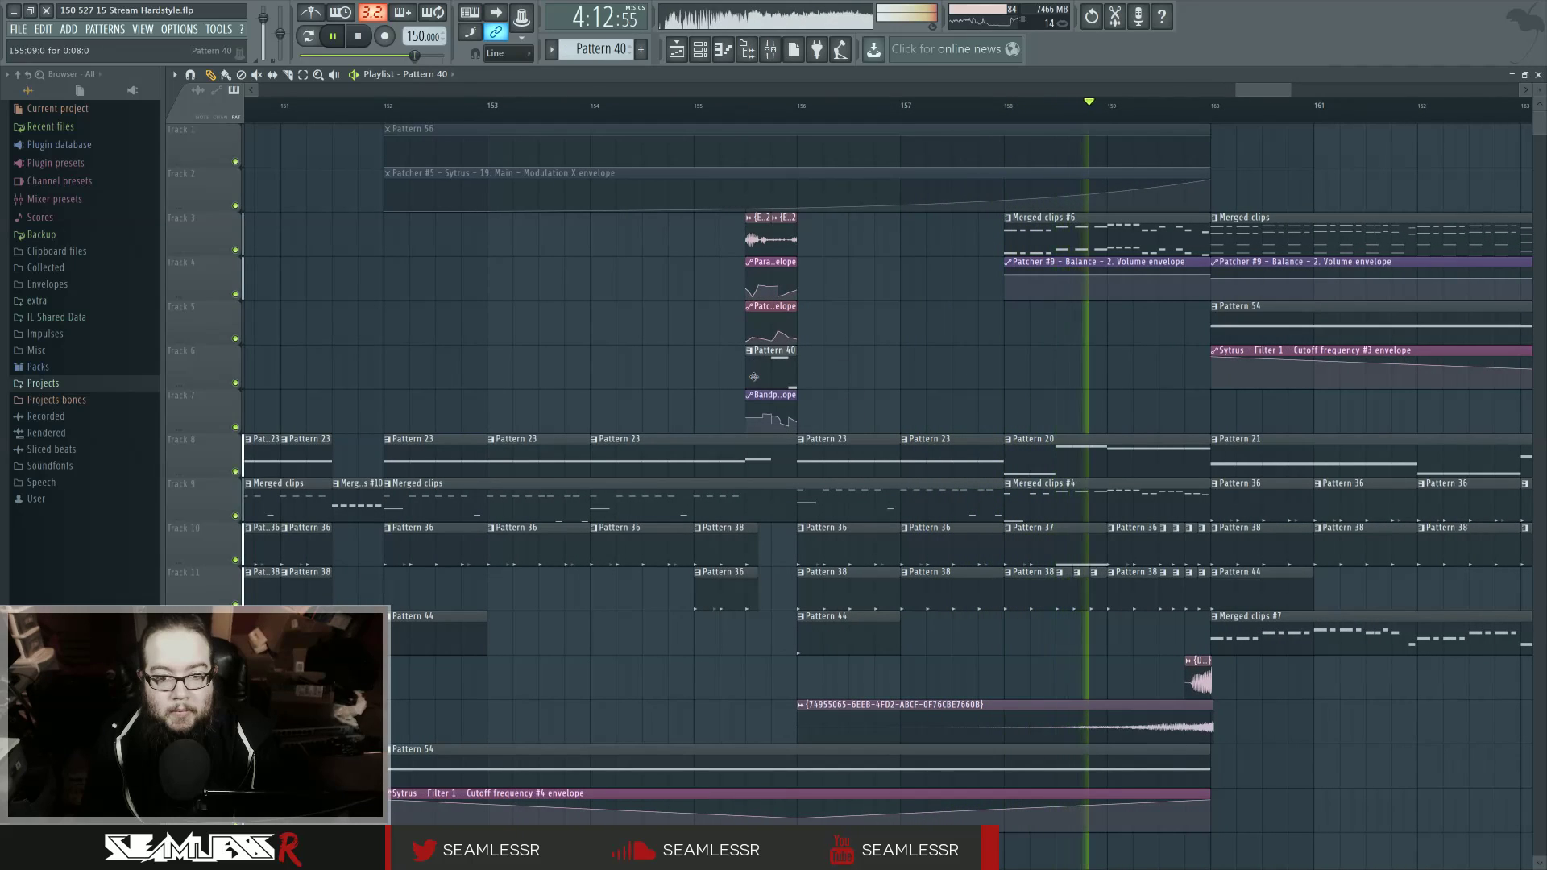
left_click(723, 50)
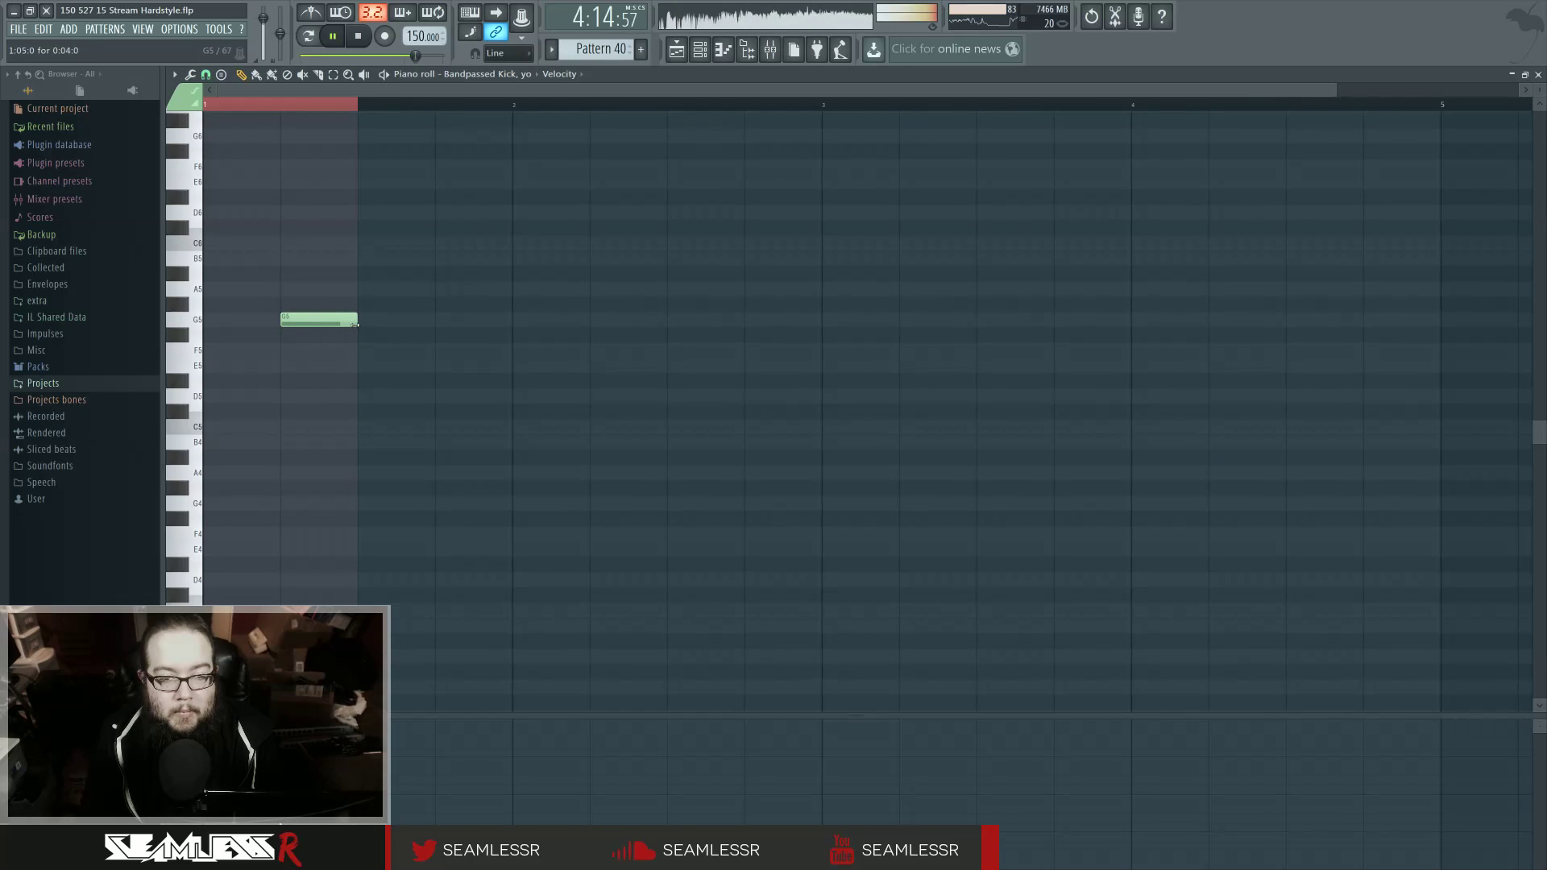
Step: Play the revised kick fill at bar 155 in the playlist through to bar 156
left_click(677, 50)
key("space")
key("space")
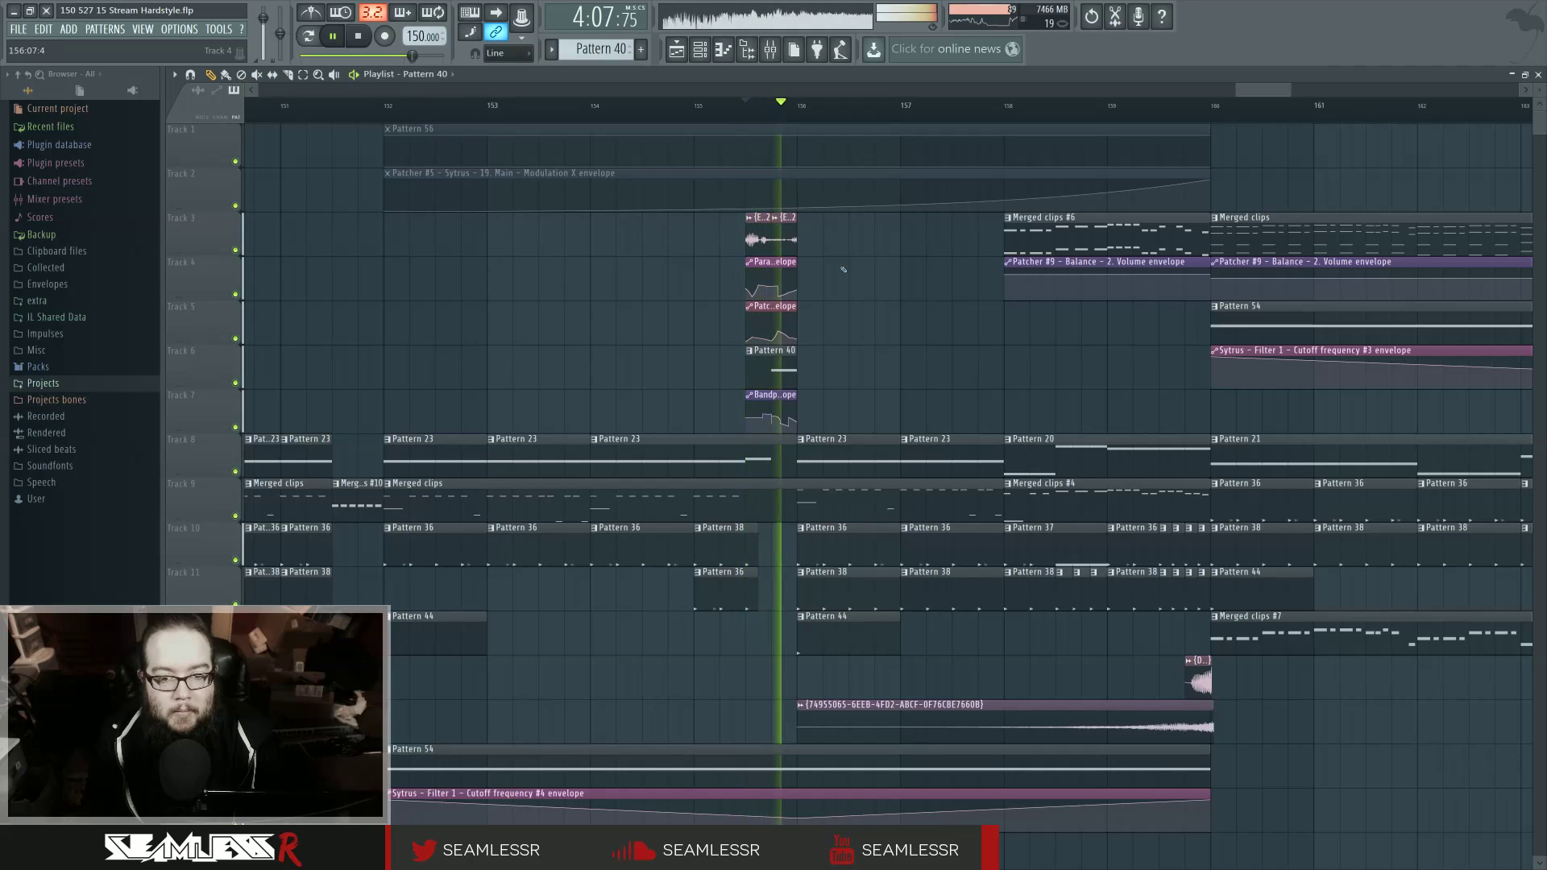
key("space")
key("space")
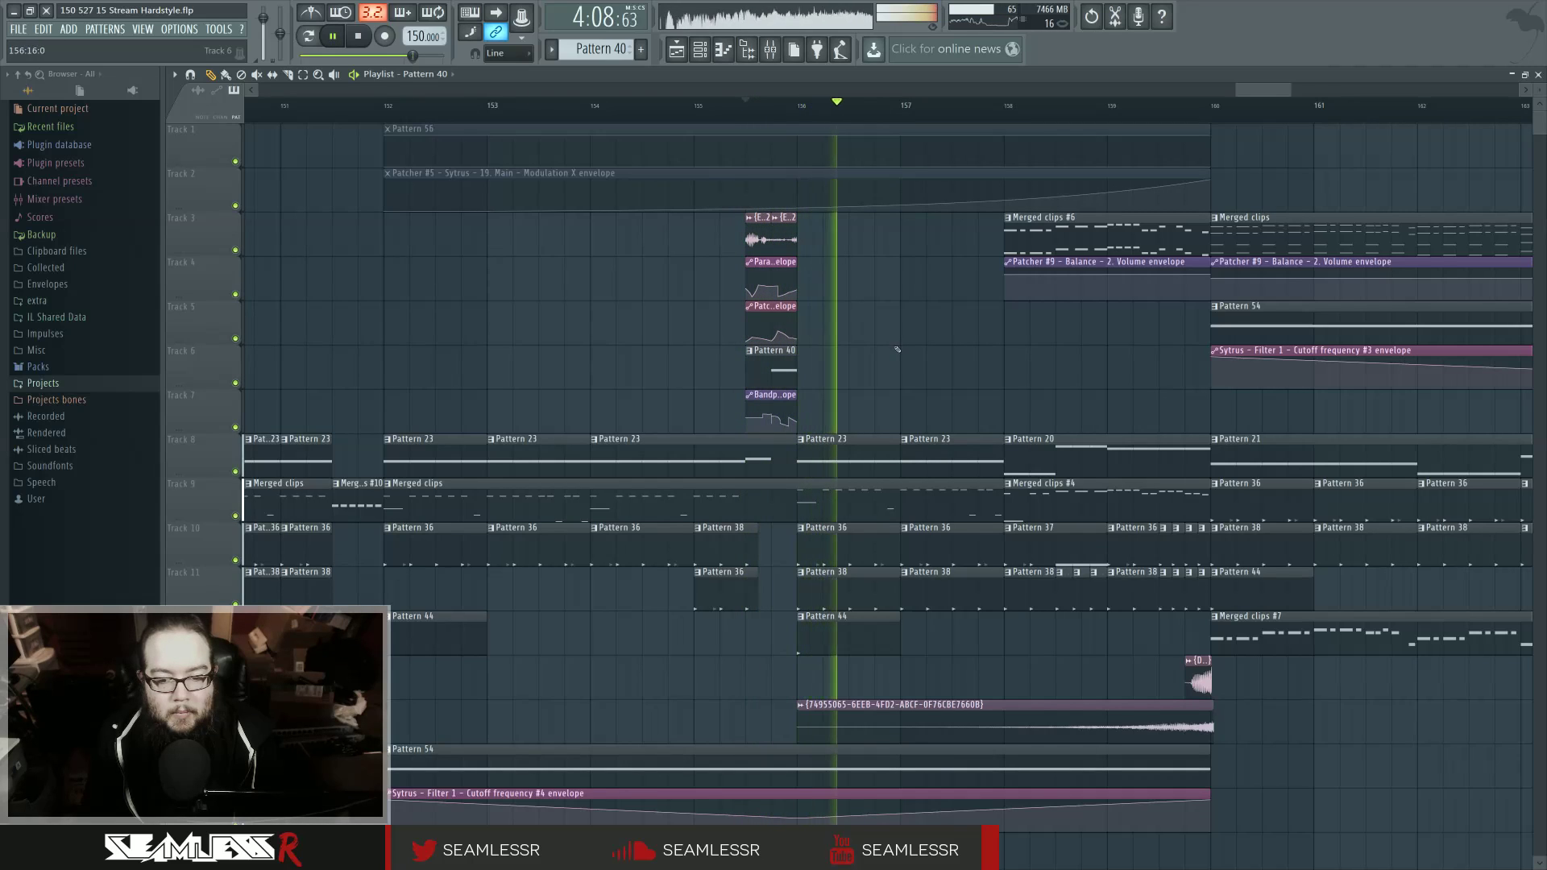
Step: Copy the bar 147 synth fill with its Insert volume envelope to bar 182 in the later section
scroll(900, 351, "down", 4)
scroll(900, 351, "down", 3)
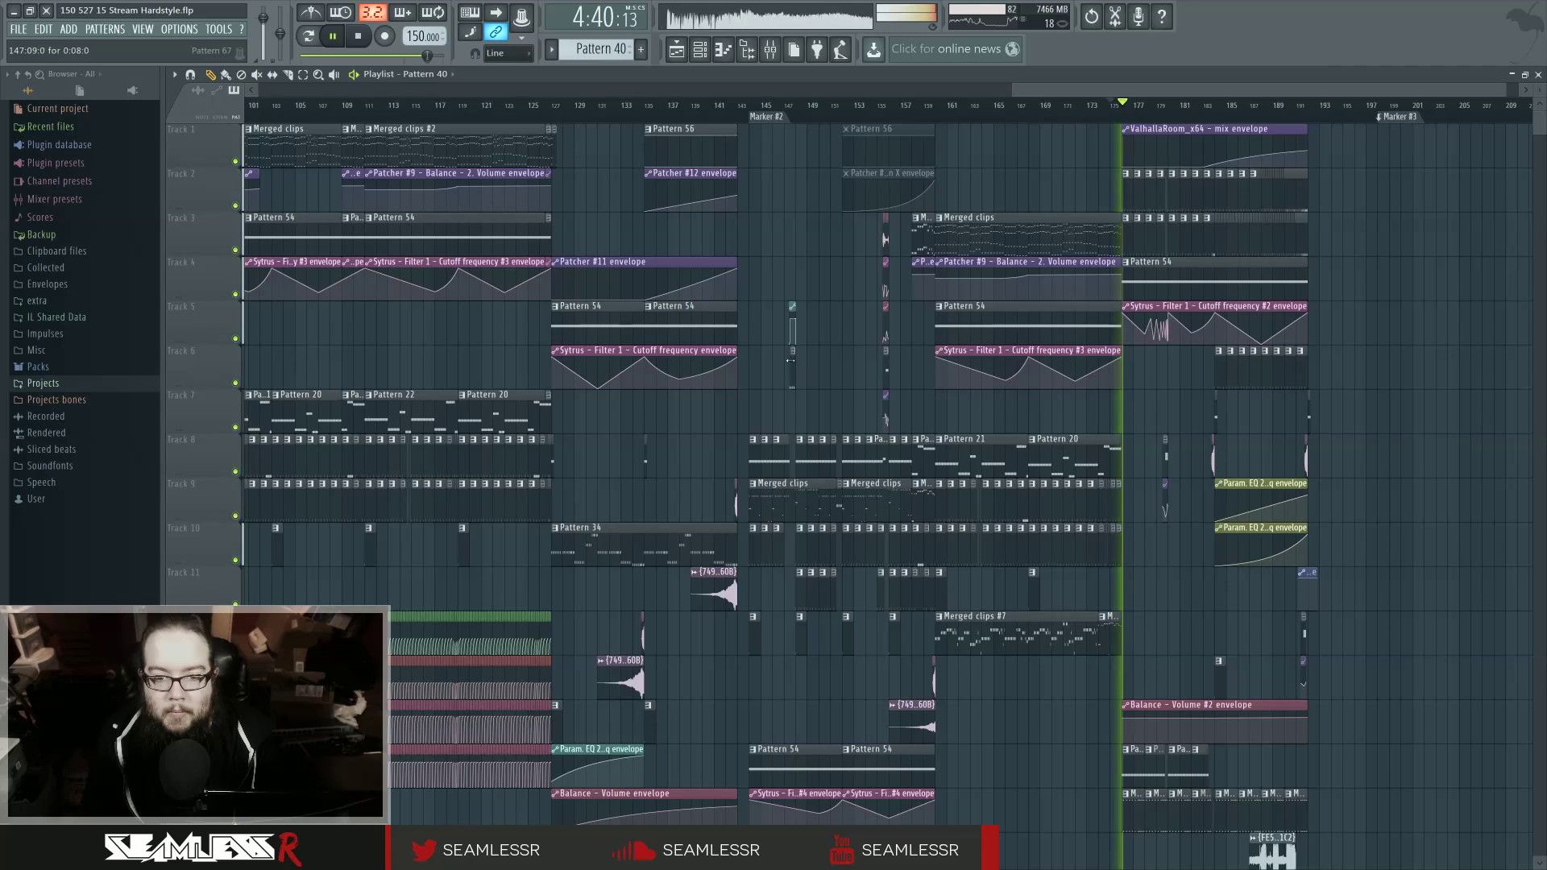
mouse_move(781, 313)
left_mouse_down()
mouse_move(805, 368)
mouse_move(256, 367)
left_mouse_up()
scroll(258, 368, "up", 2)
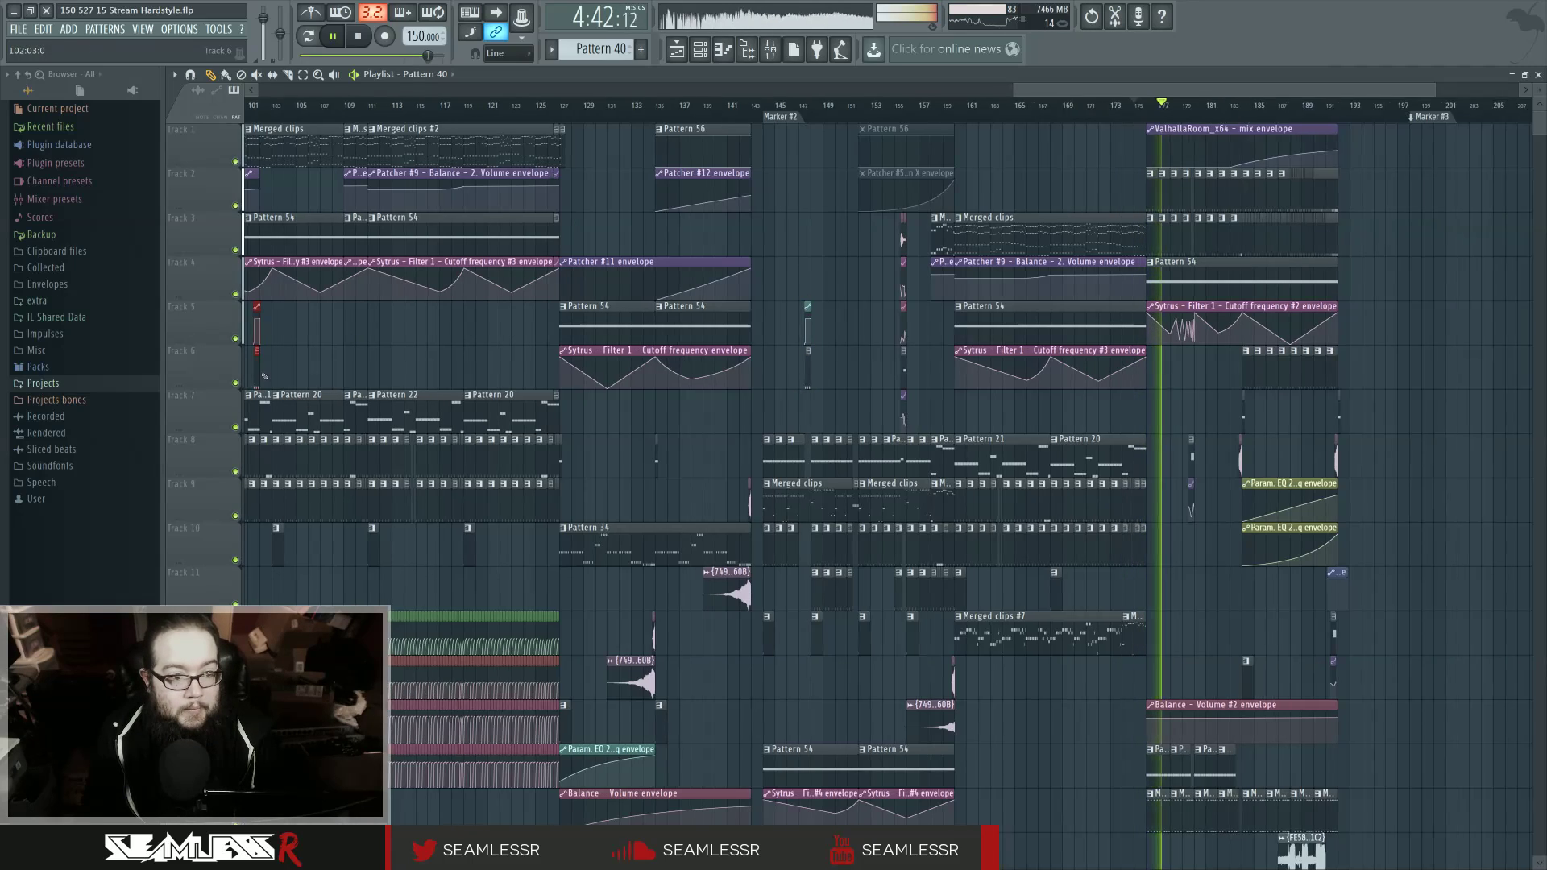
scroll(1260, 457, "up", 5)
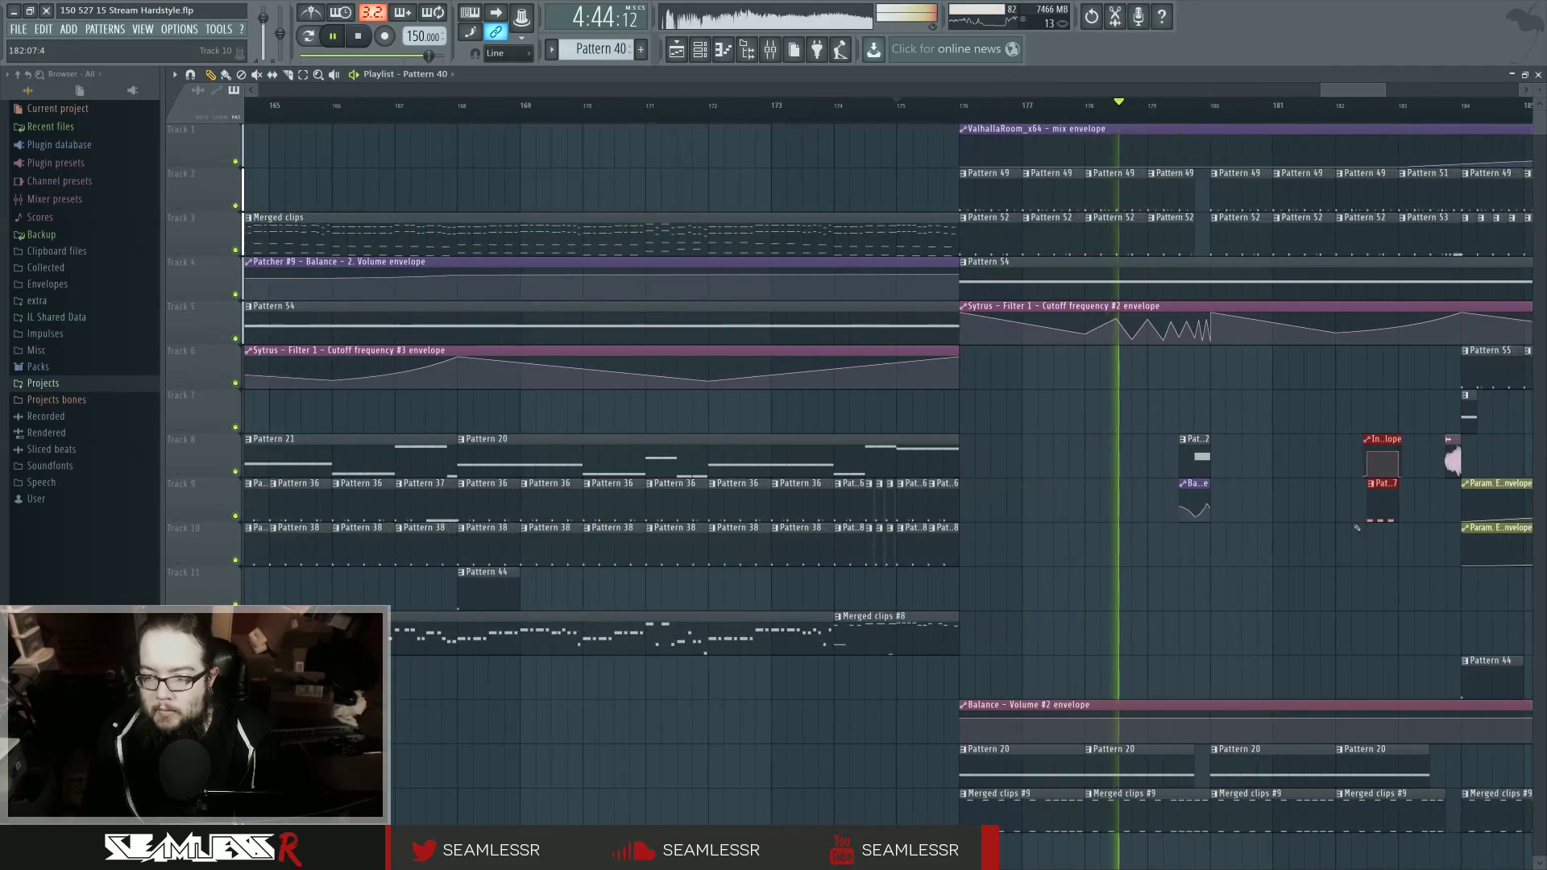
left_click_drag(1261, 457, 1050, 476)
key("ctrl+d")
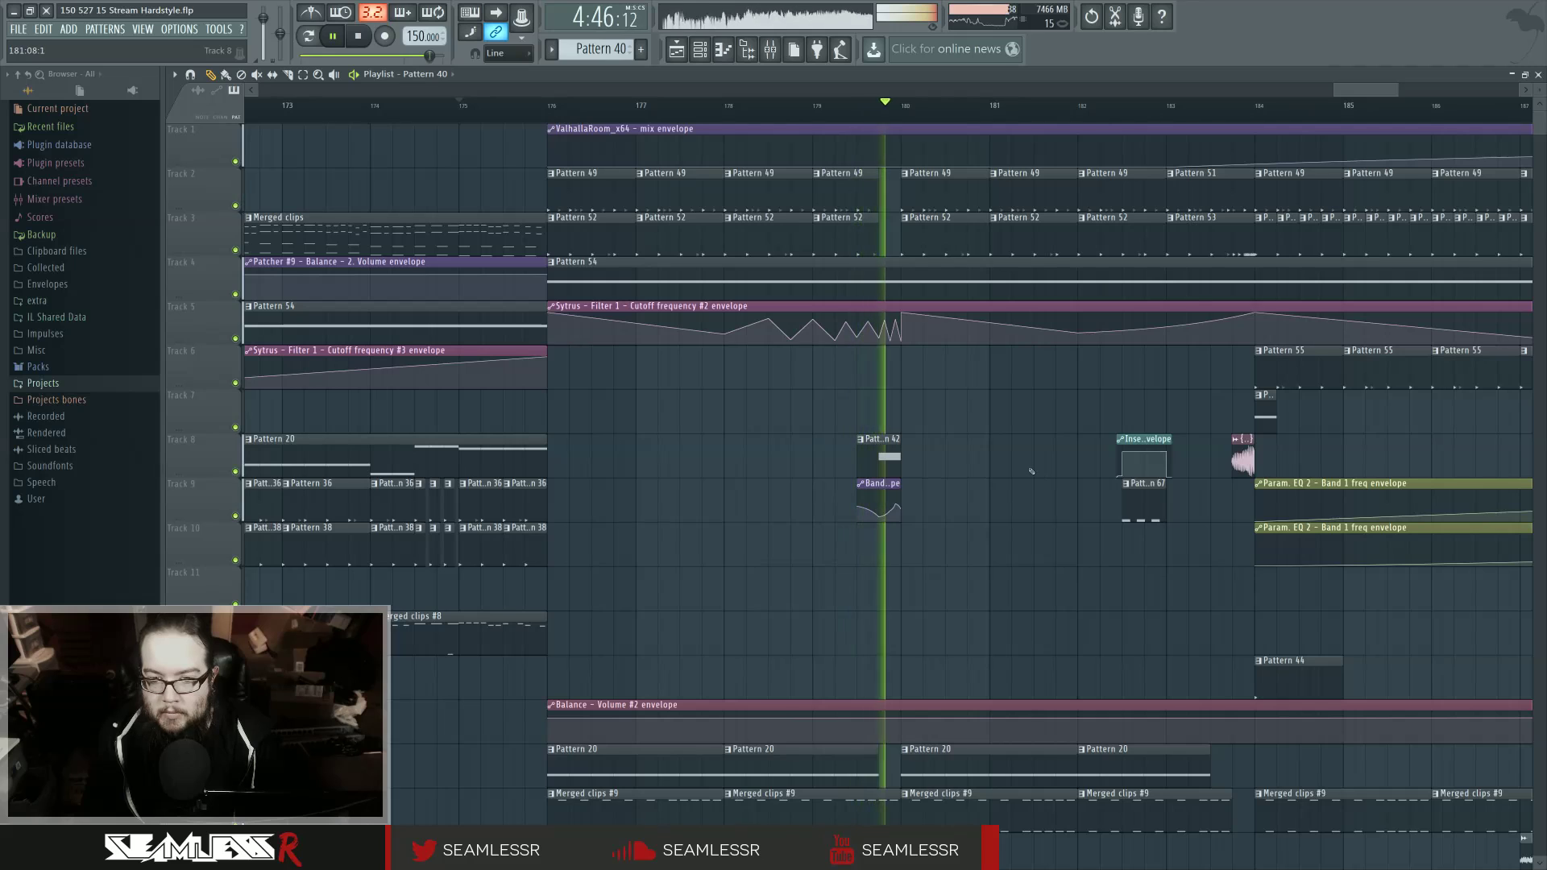
Step: Move the copied fill to the end of bar 183, replacing the audio clip there, and trim Pattern 67's start to 183:13:0
left_click_drag(1116, 577, 878, 576)
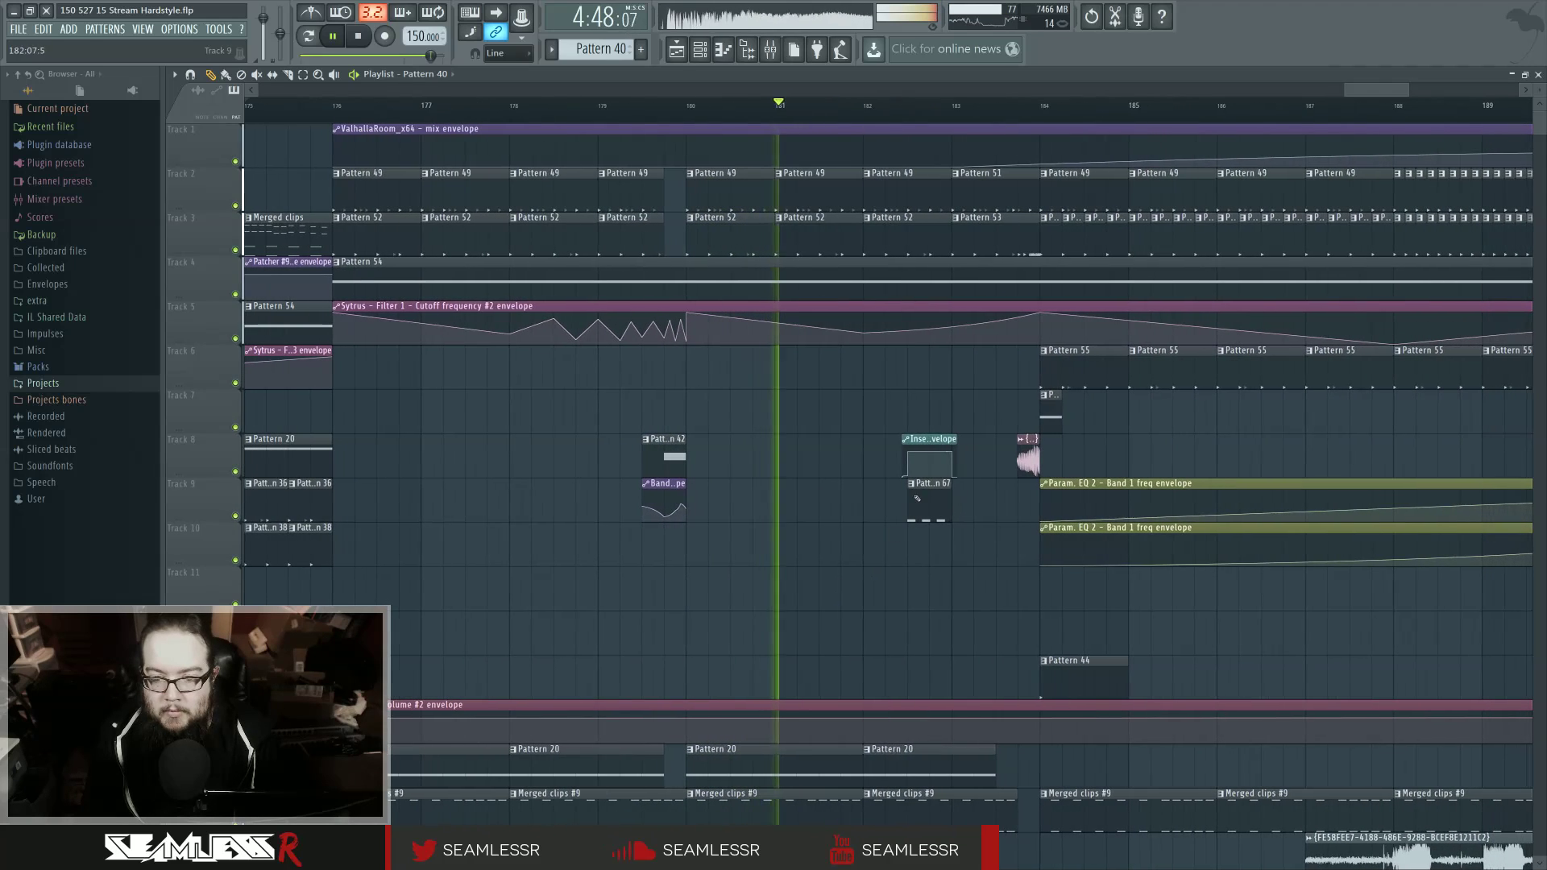
left_click_drag(925, 451, 1014, 584)
key("ctrl+d")
left_click_drag(998, 637, 1020, 637)
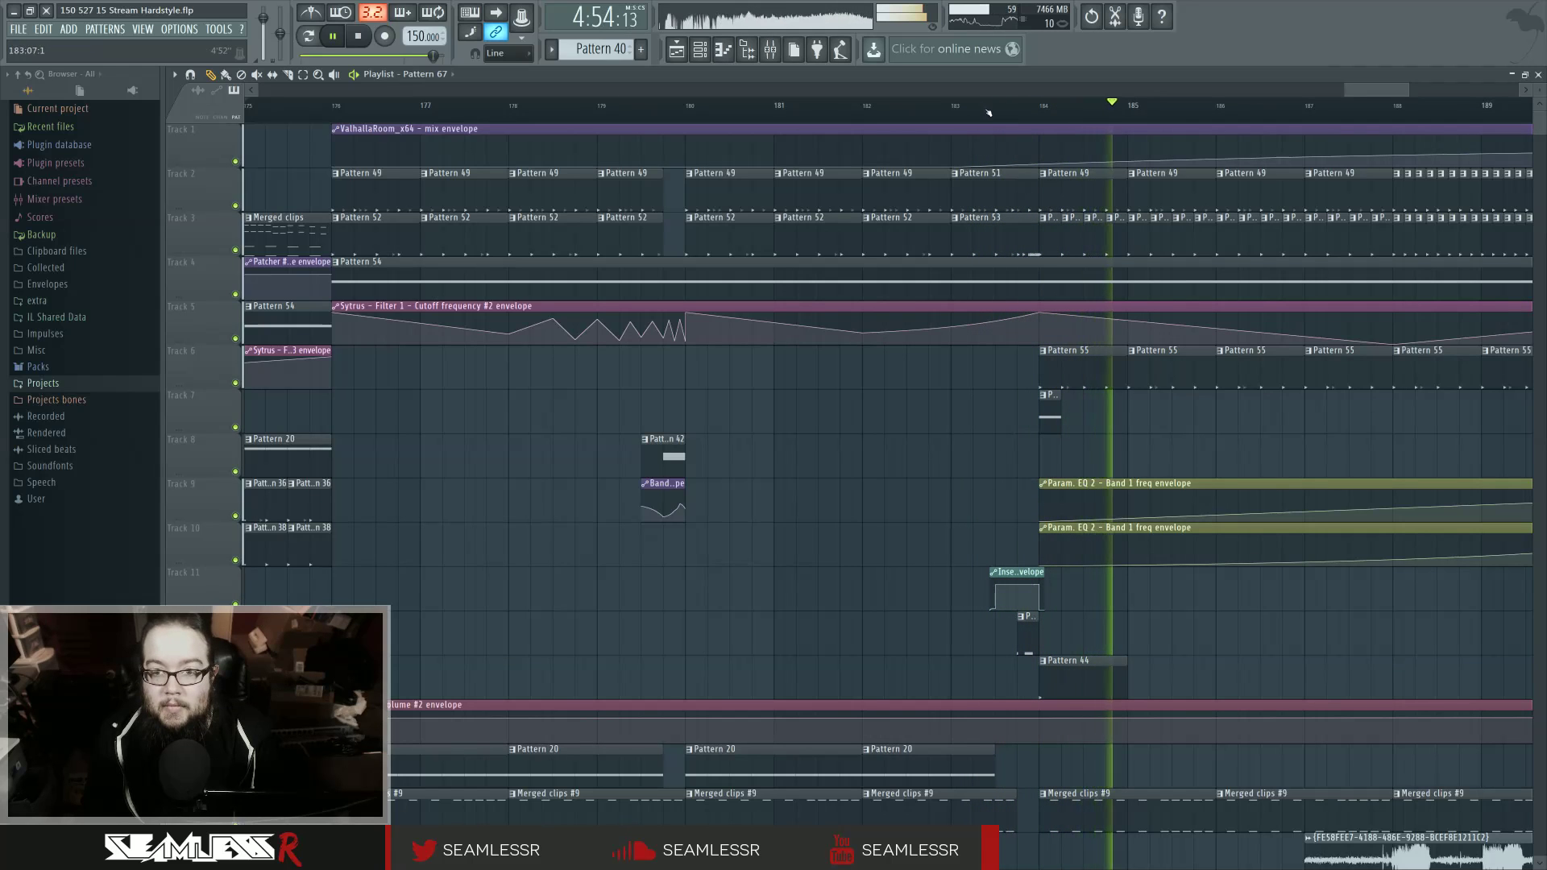
Step: Play the relocated fill from bar 183 into bar 184
scroll(1081, 517, "up", 2)
scroll(1081, 517, "up", 3)
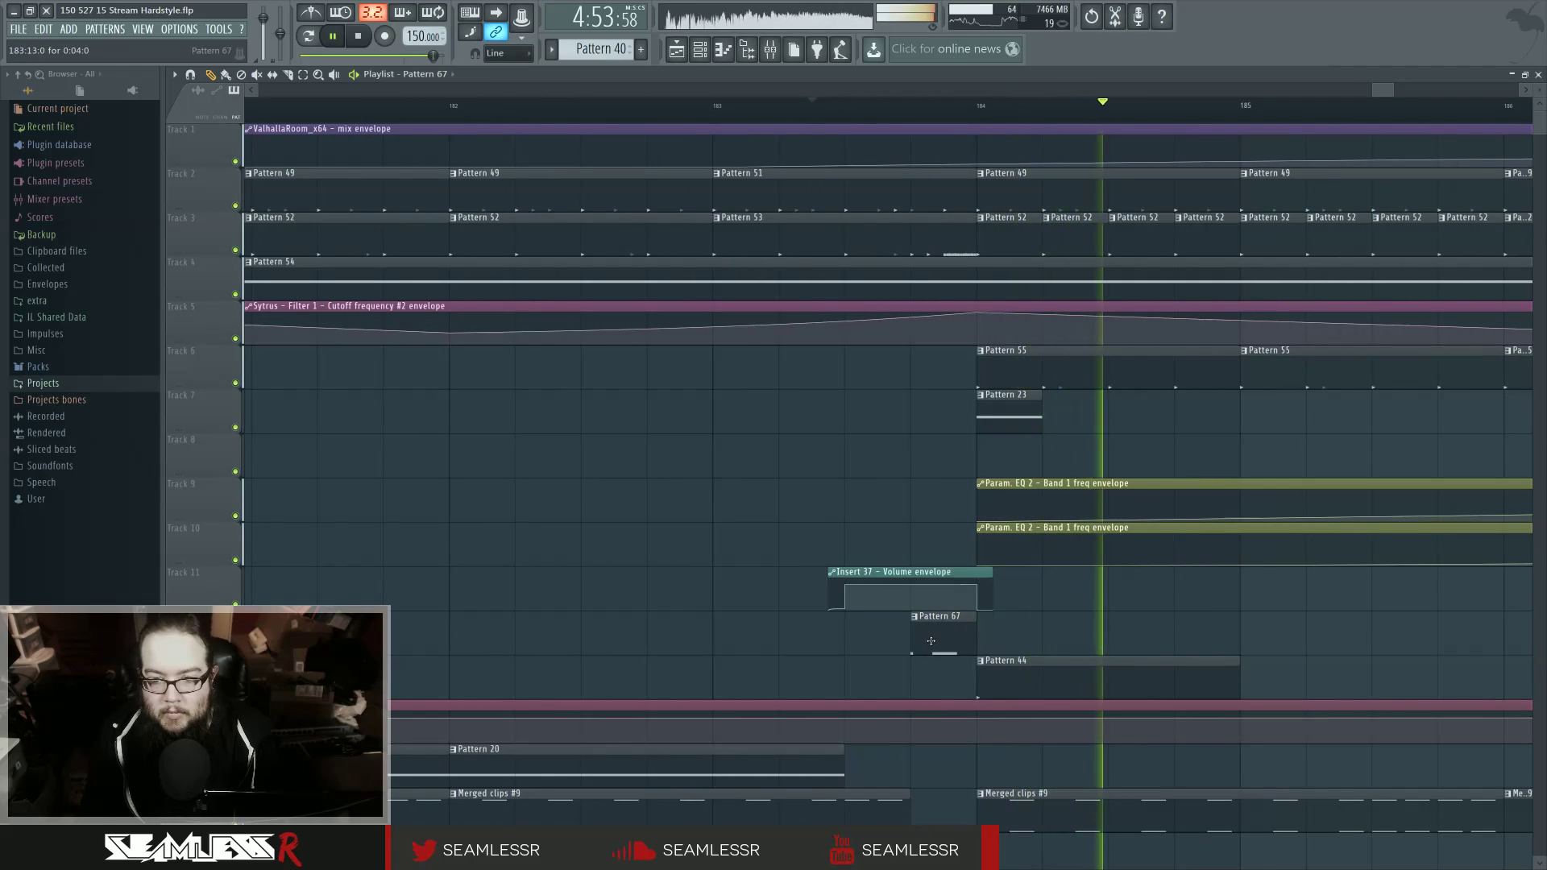
scroll(920, 627, "down", 5)
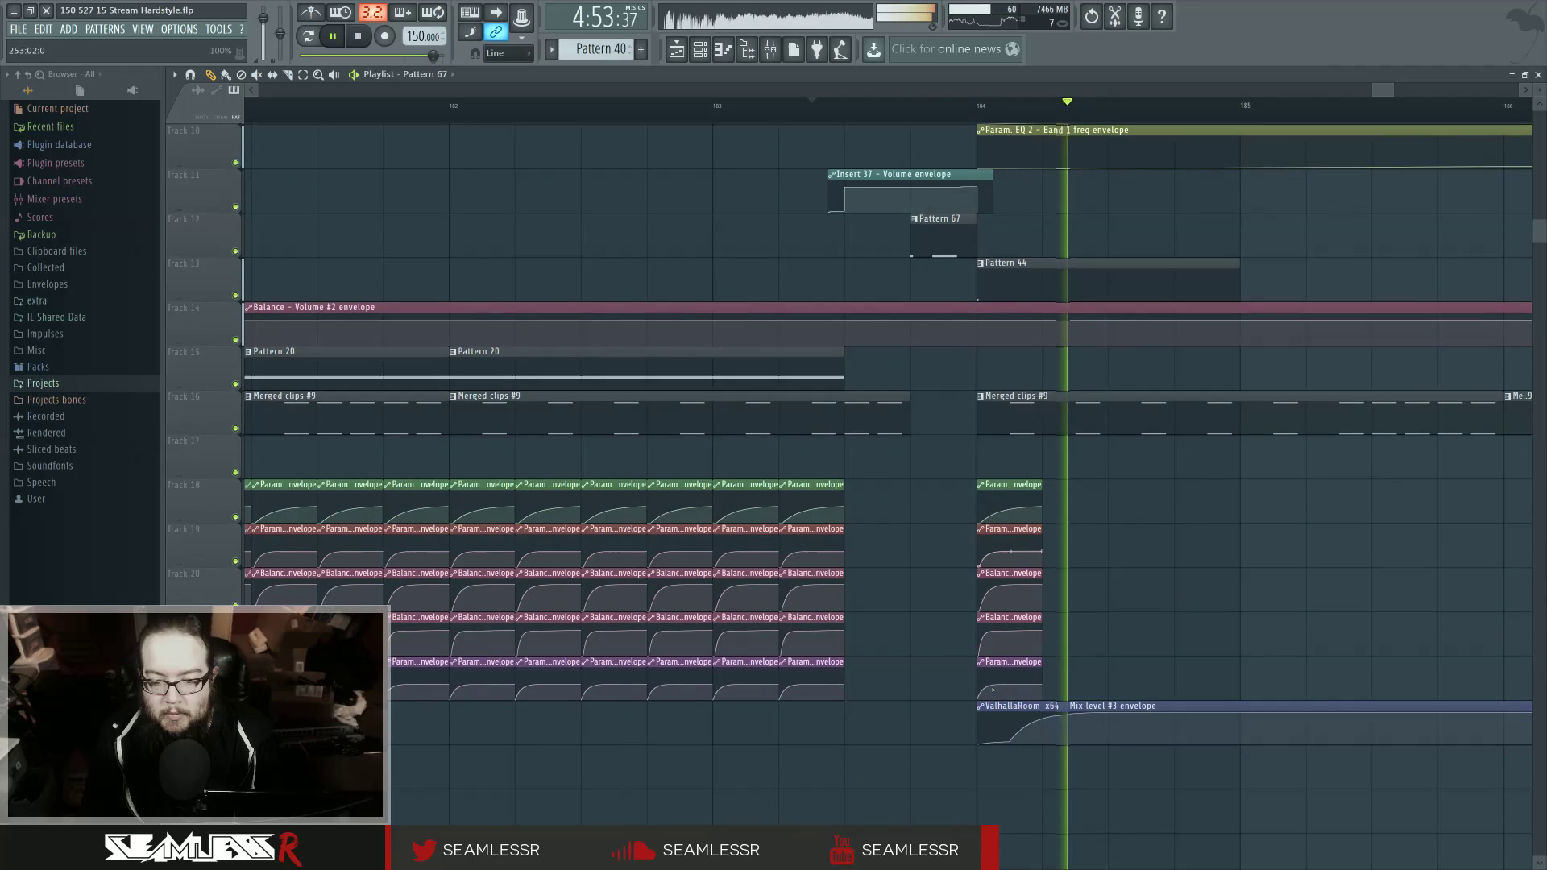
key("space")
key("space")
Step: Raise the early part of the ValhallaRoom Mix level #3 envelope at bar 184 and replay the transition
left_click_drag(1010, 740, 1012, 720)
scroll(905, 496, "up", 5)
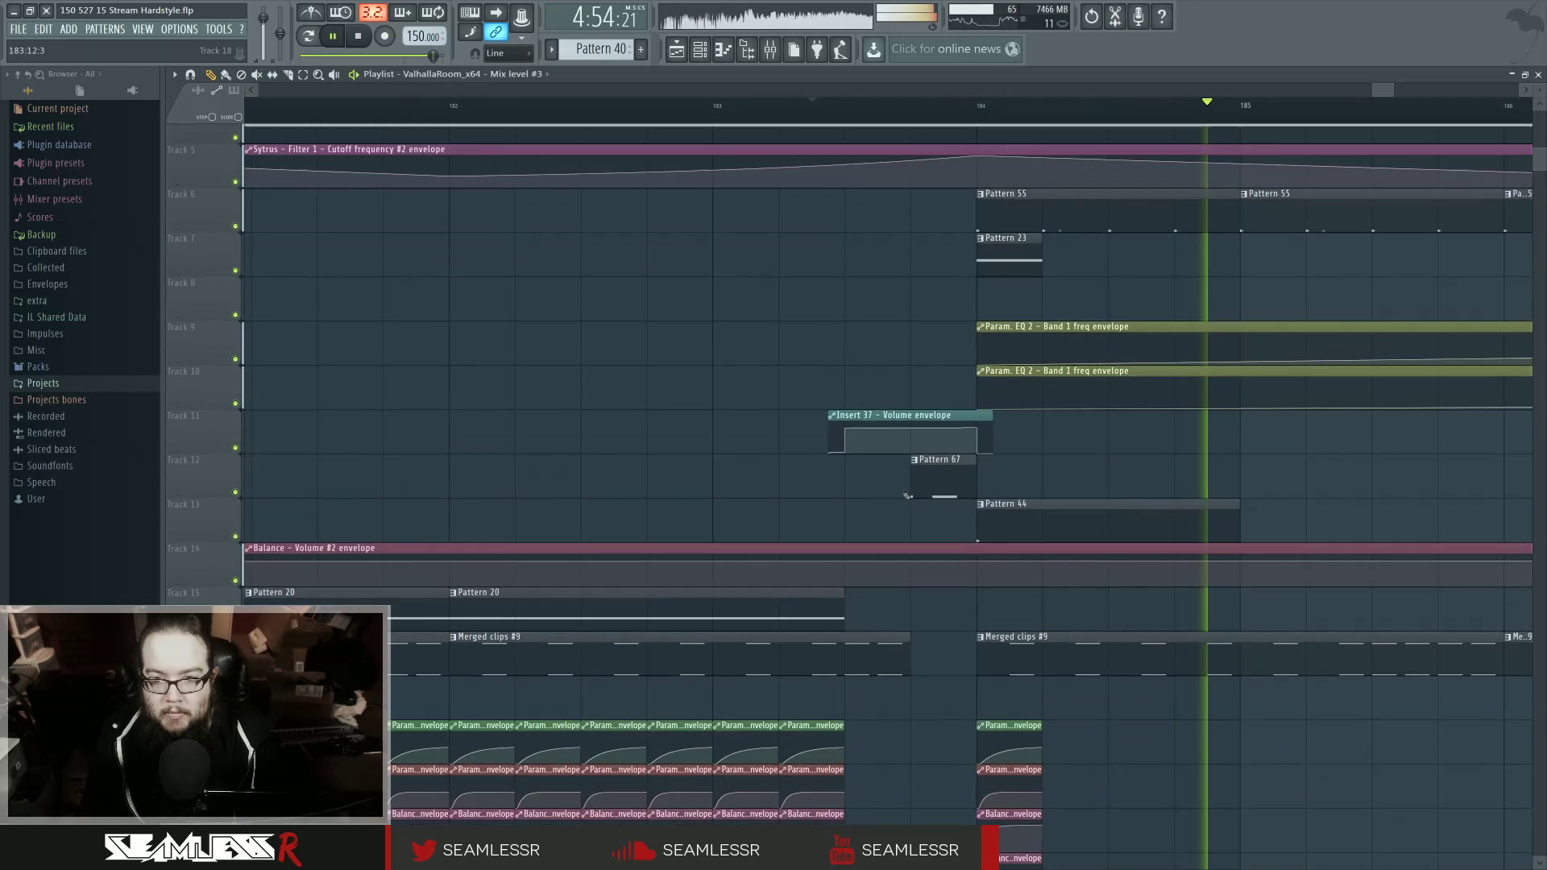
key("space")
key("space")
scroll(910, 516, "down", 1)
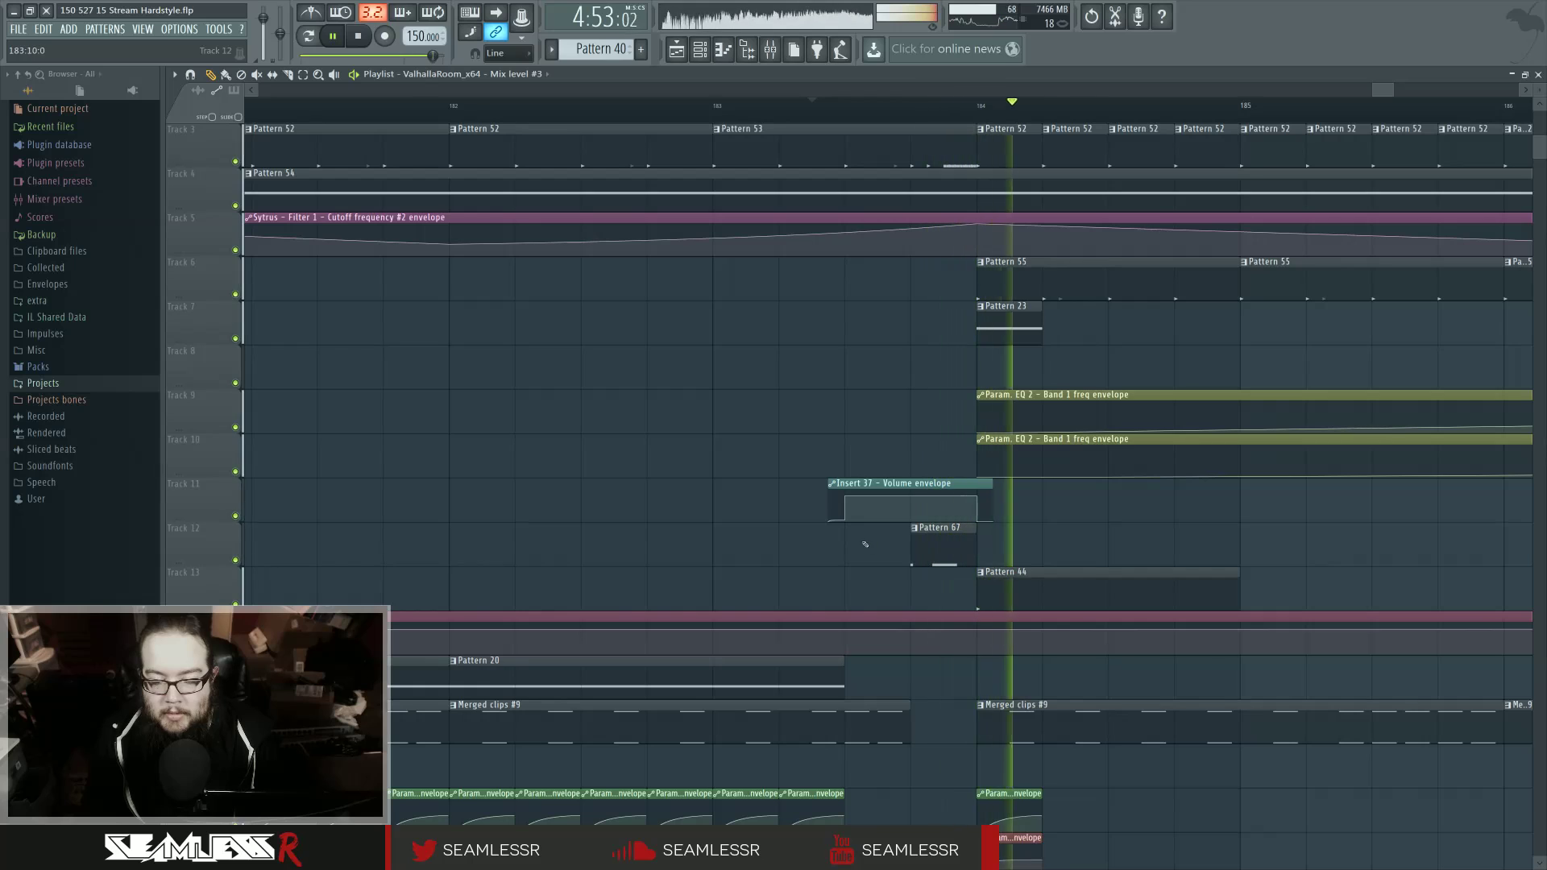
key("space")
Step: Make the trimmed Pattern 67 clip at bar 183 unique and open its Patcher #14 notes for editing
left_click(914, 528)
left_click(933, 609)
double_click(932, 556)
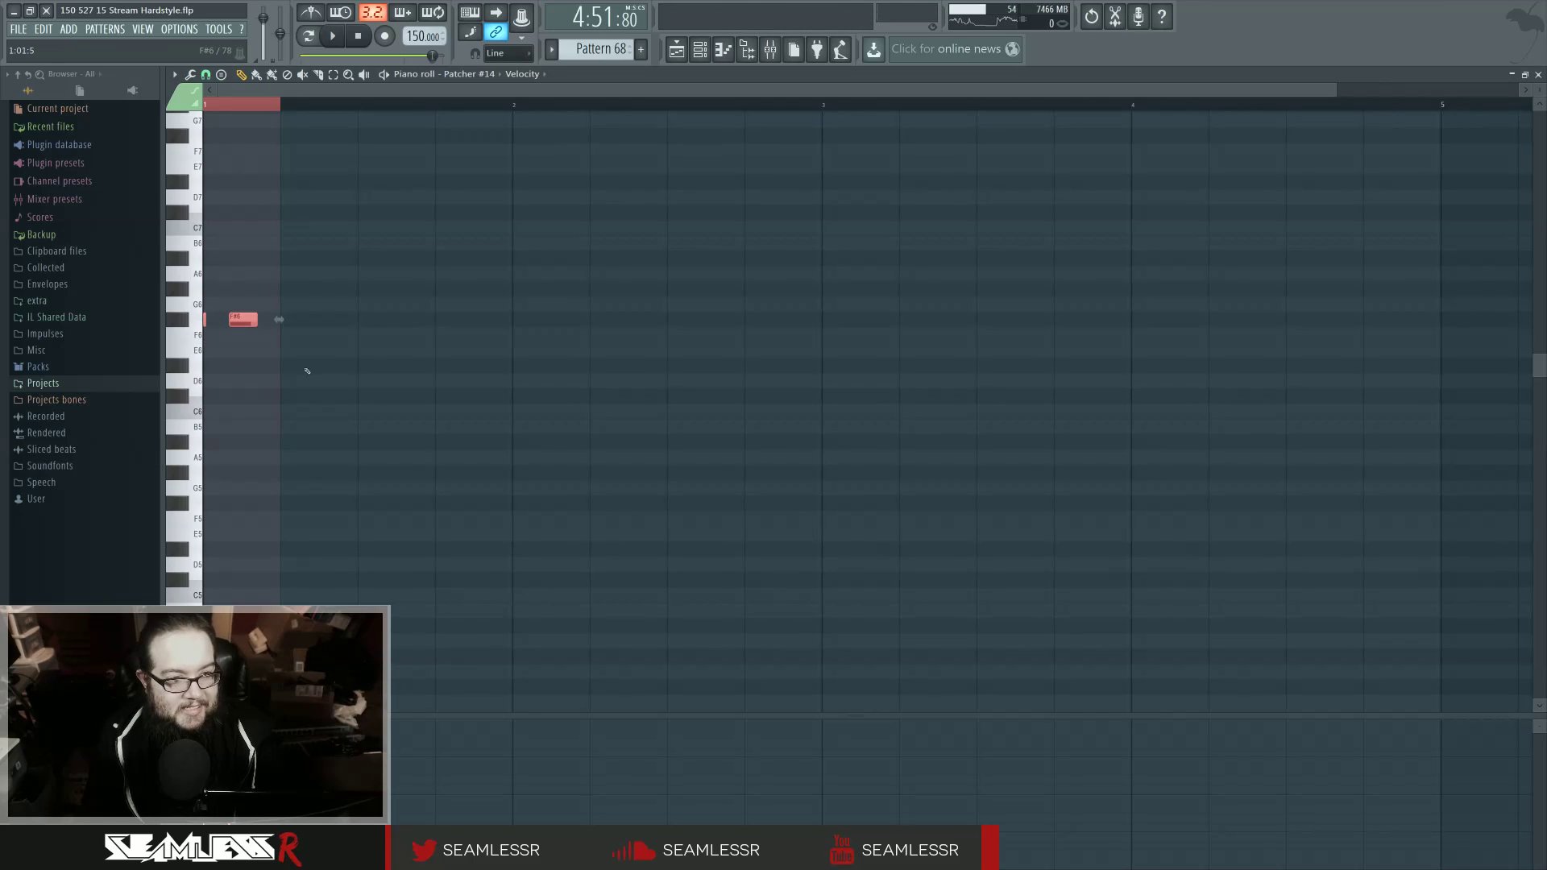
Step: Try the fill's F#6 notes transposed down to A5 and A#5
left_click(238, 320)
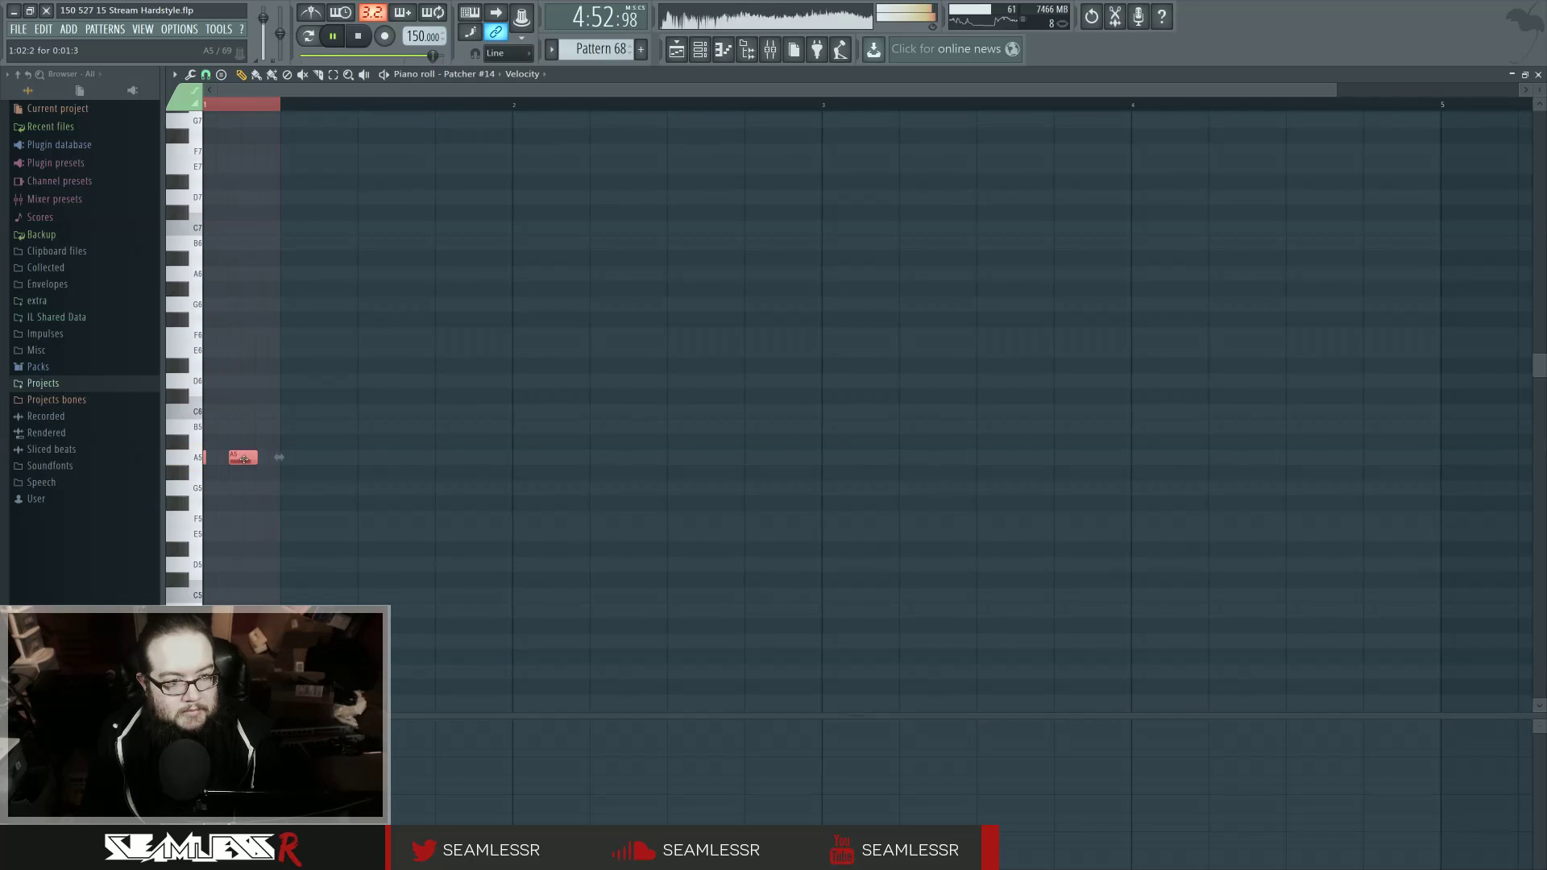
left_click(240, 429)
right_click(283, 425)
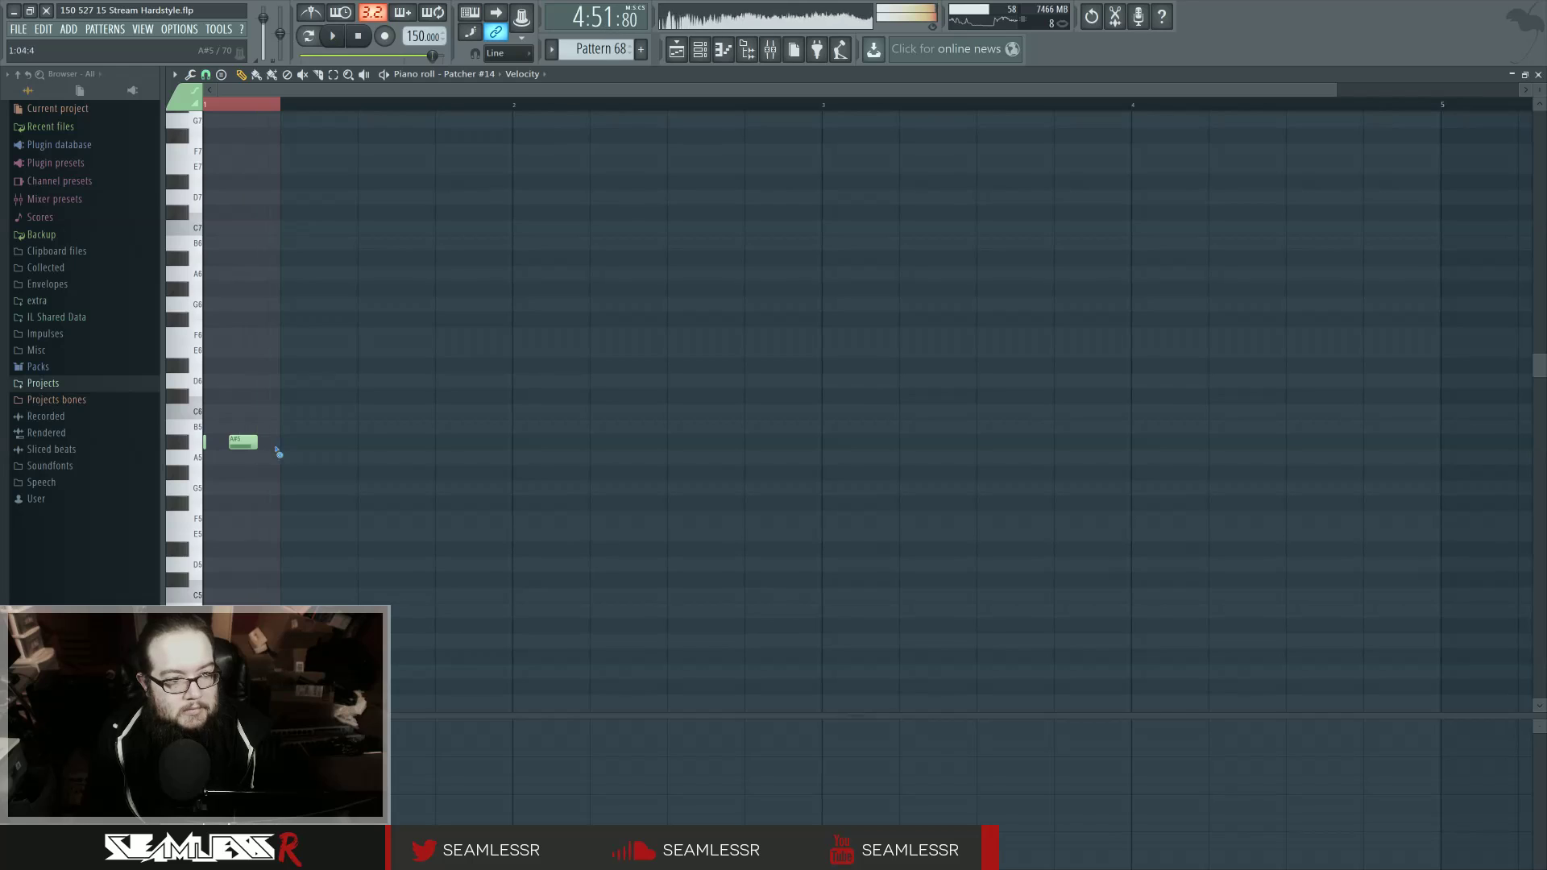
Step: Try replacing the fill's notes with a single G6 note lasting 0:04:0 and play it in the playlist
right_click(246, 442)
left_click_drag(222, 305, 143, 305)
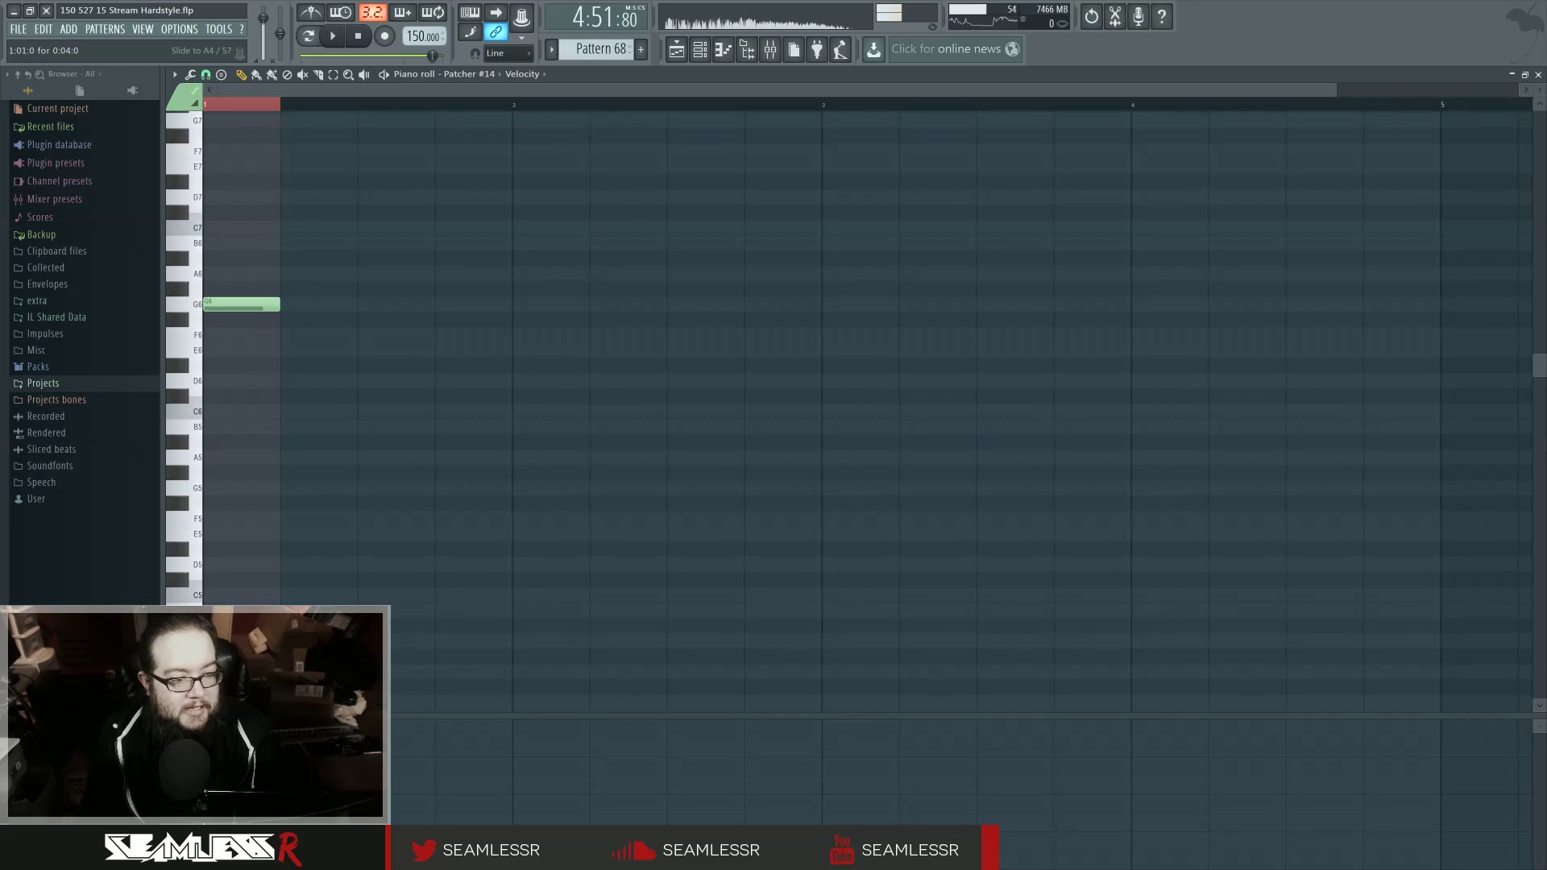
key("F5")
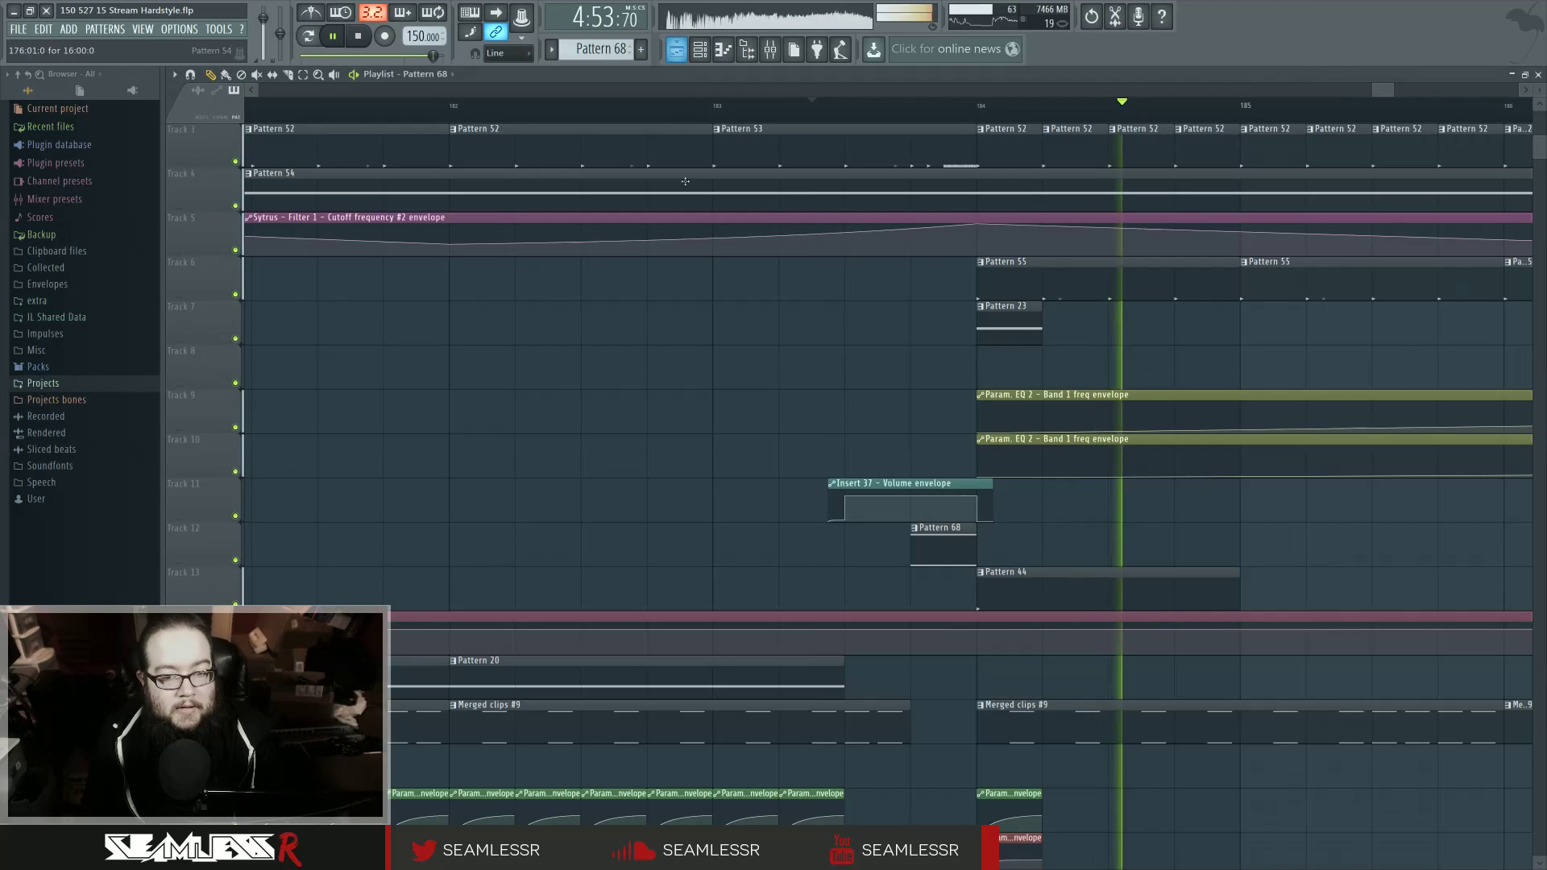
double_click(924, 542)
key("space")
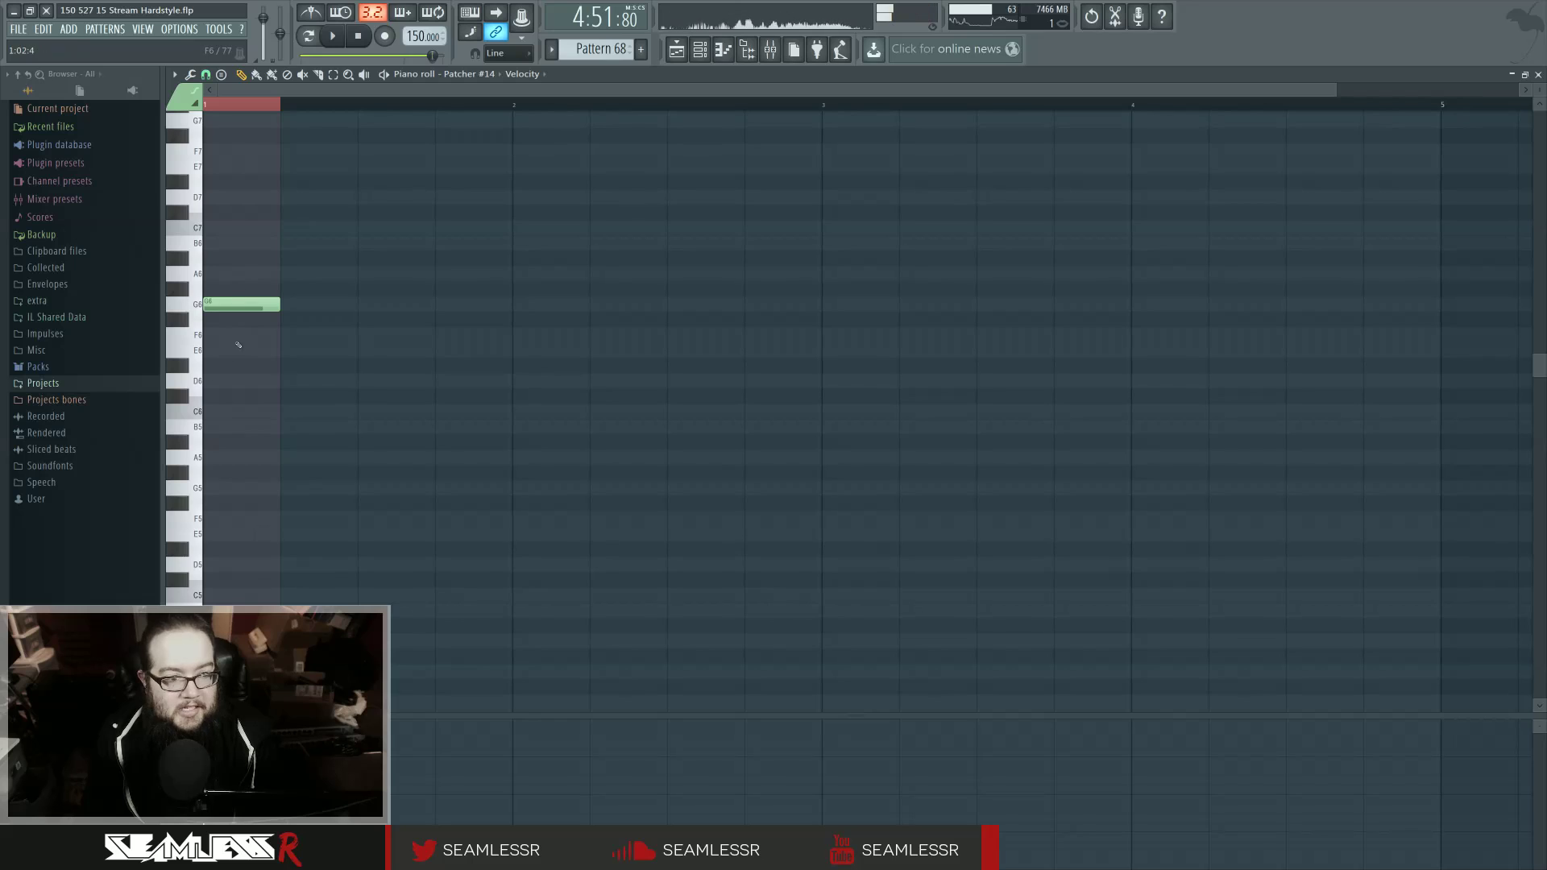
Step: Try lowering the long note to C#5 with an F#6 note of equal length above it and play the fill
left_click_drag(253, 304, 253, 580)
left_click_drag(193, 235, 250, 320)
key("space")
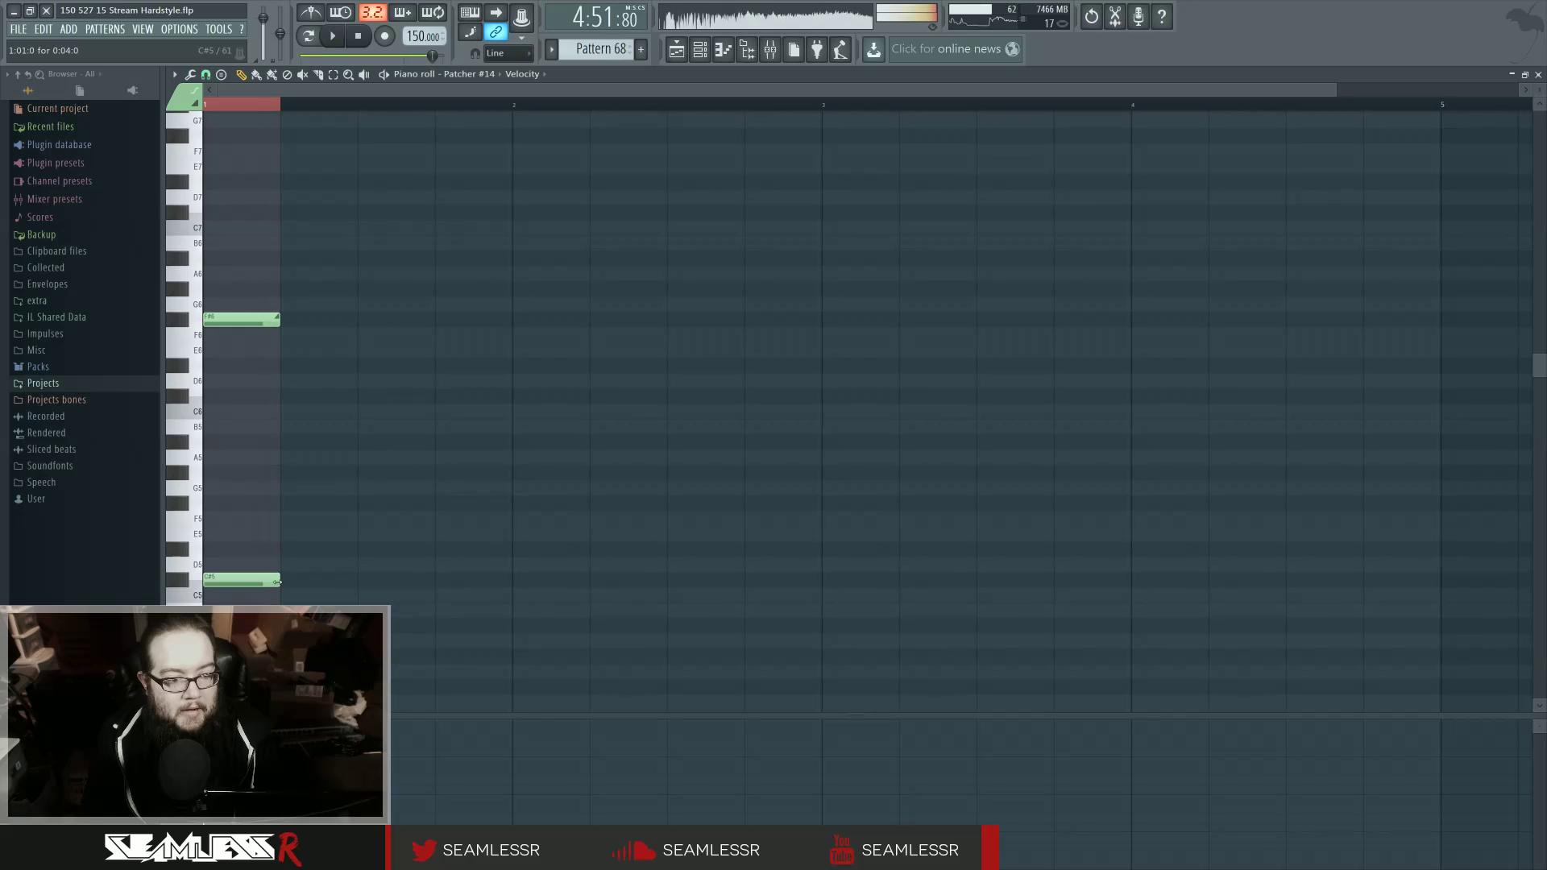
Step: Clear the long notes and place a single short F#5 note at 1:03:0 lasting 0:01:4 in Pattern 68
left_click_drag(234, 580, 275, 582)
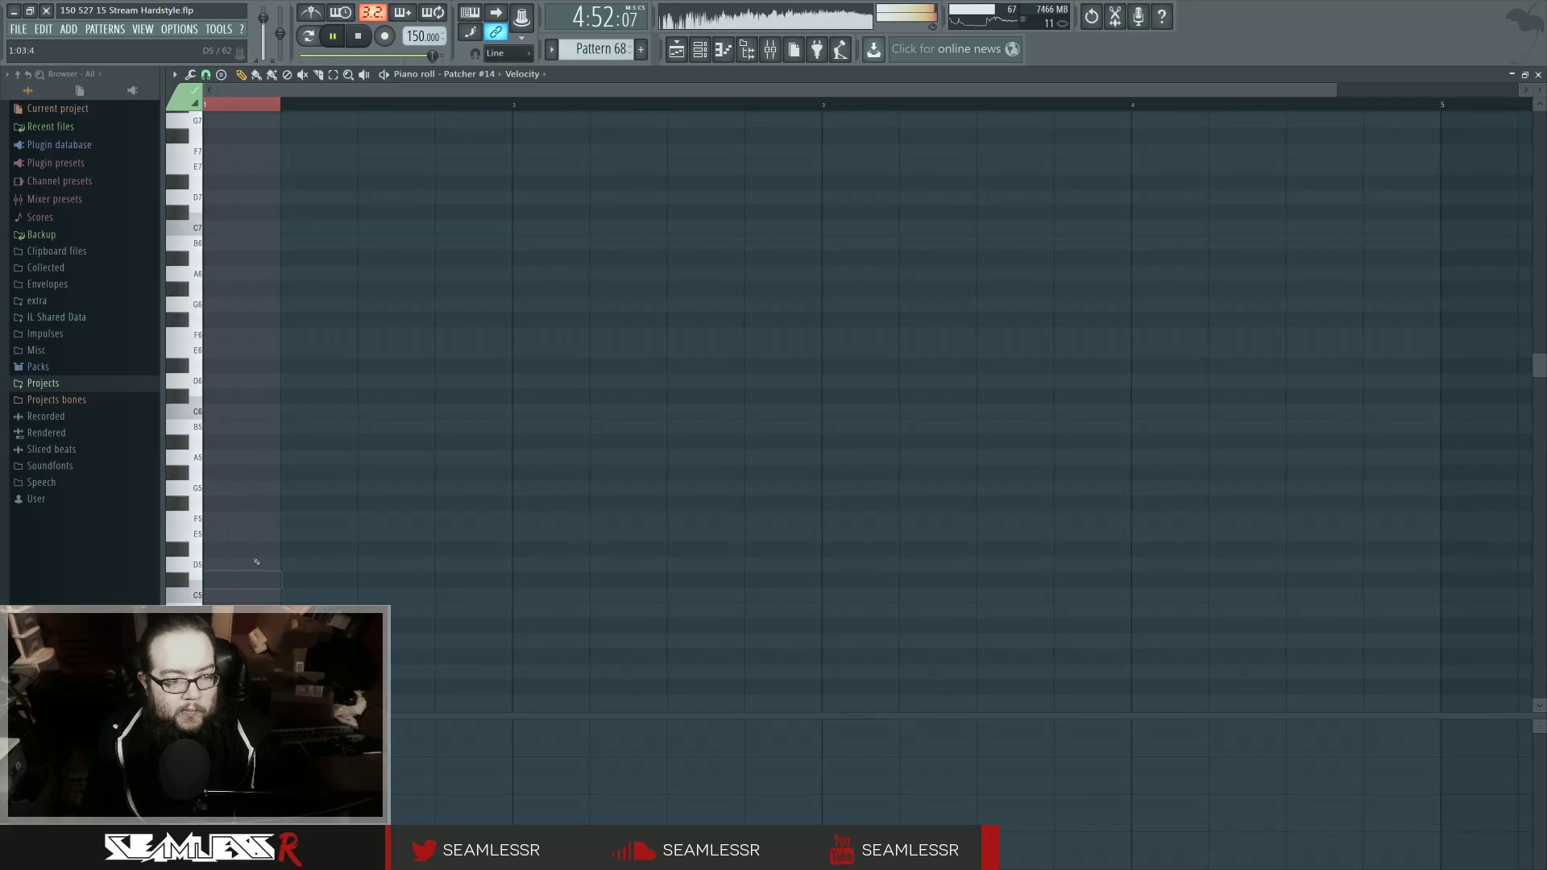
left_click(222, 519)
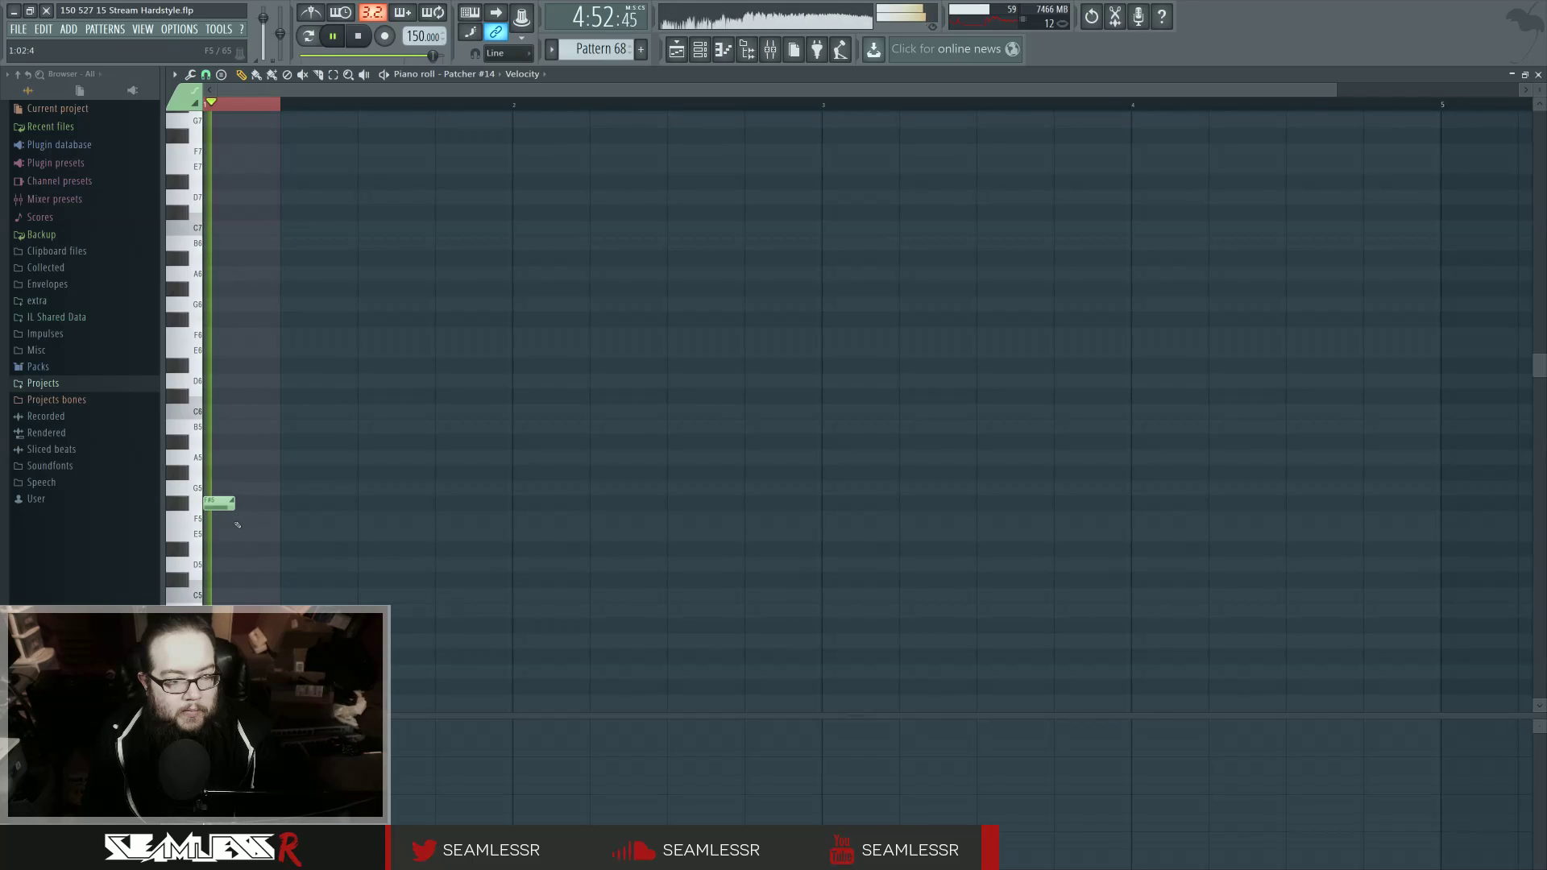
right_click(226, 506)
key("space")
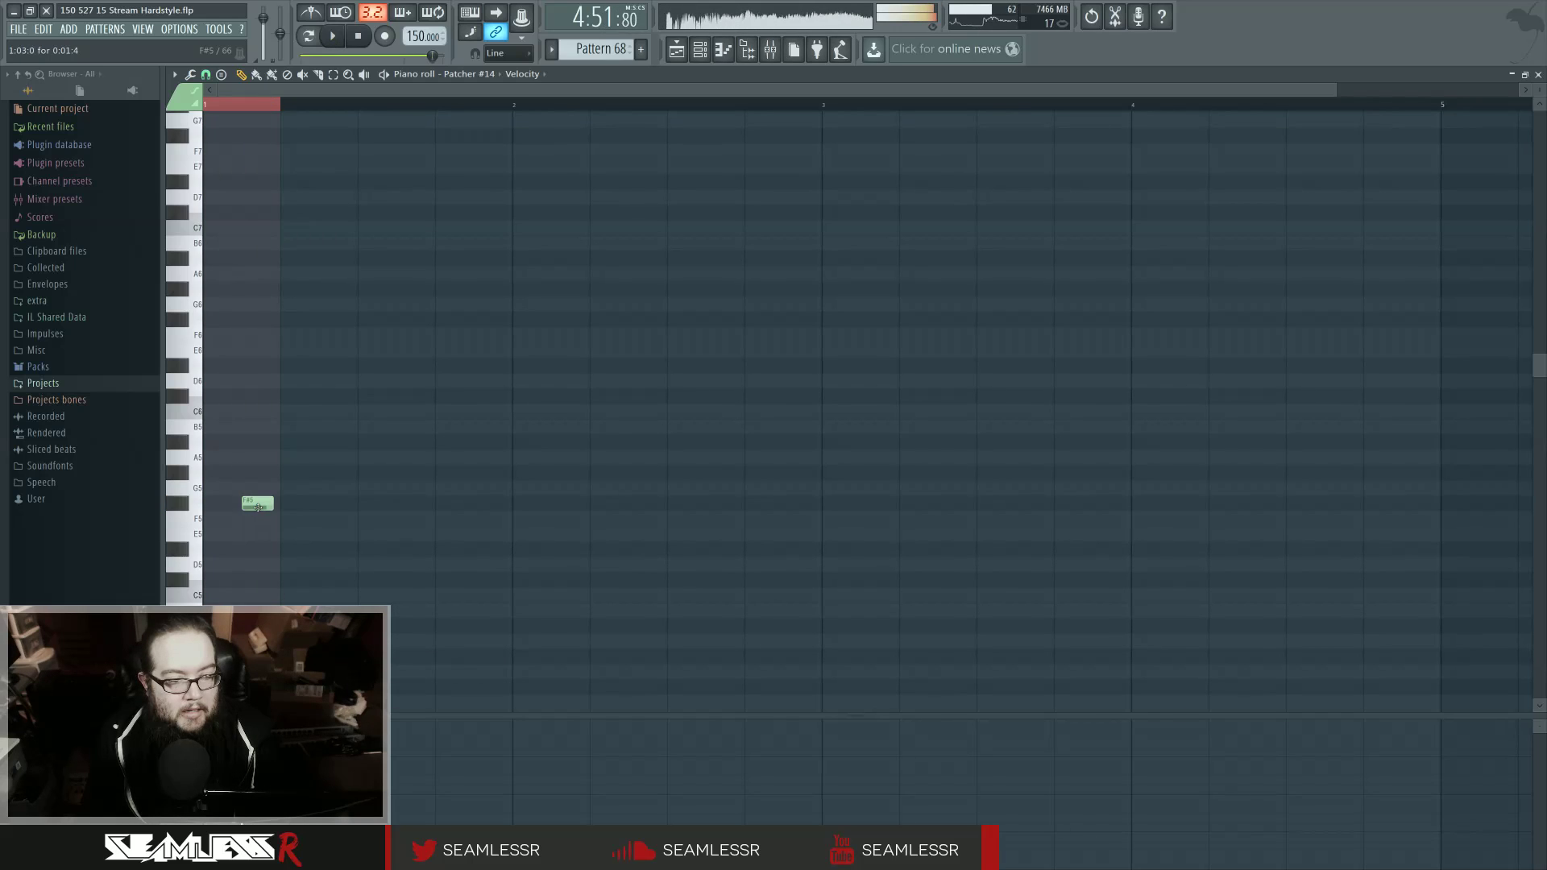
Step: Play the reworked Pattern 68 fill in the playlist from bar 183 into bar 184
left_click(668, 59)
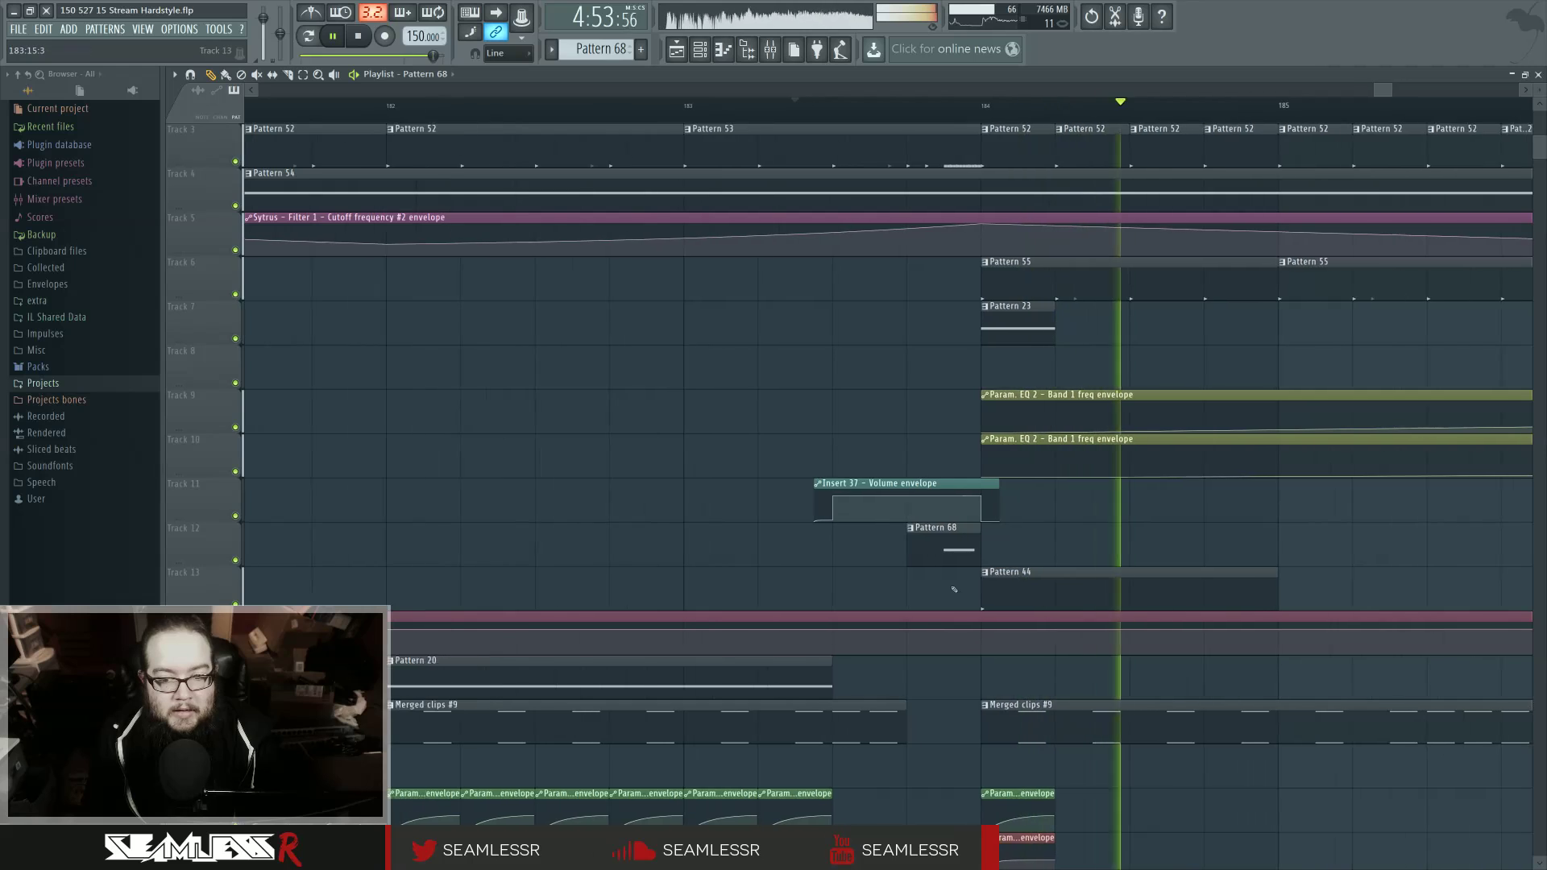
key("space")
key("space")
Step: Slice the Pattern 51, 53 and 54 clips at the last beat of bar 183, delete the cut-off pieces and play the fill
scroll(925, 649, "down", 5)
scroll(925, 648, "up", 7)
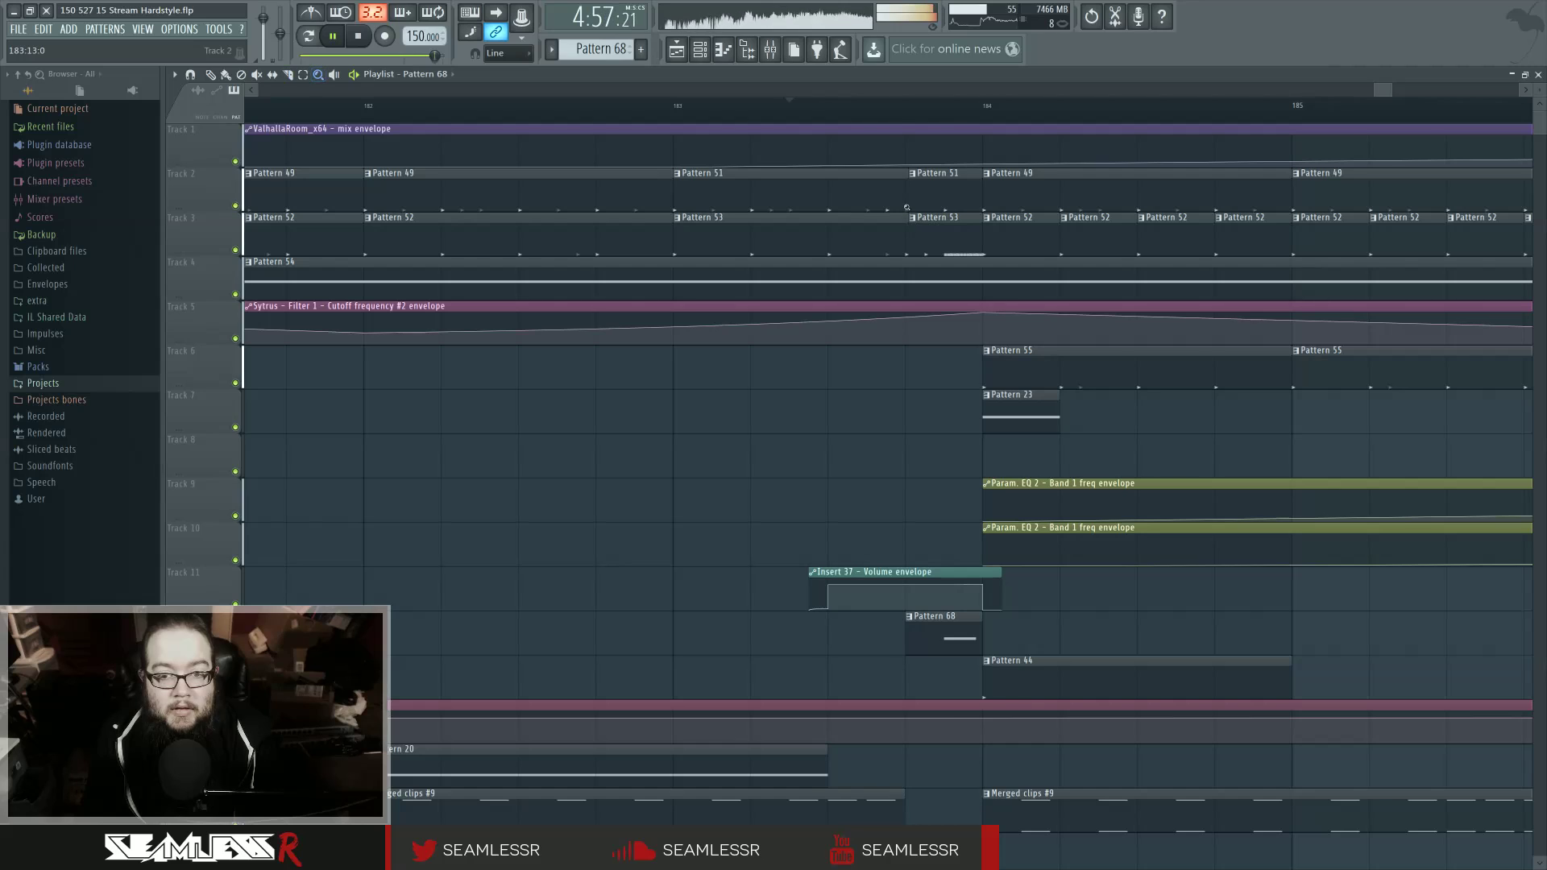
left_click(909, 200)
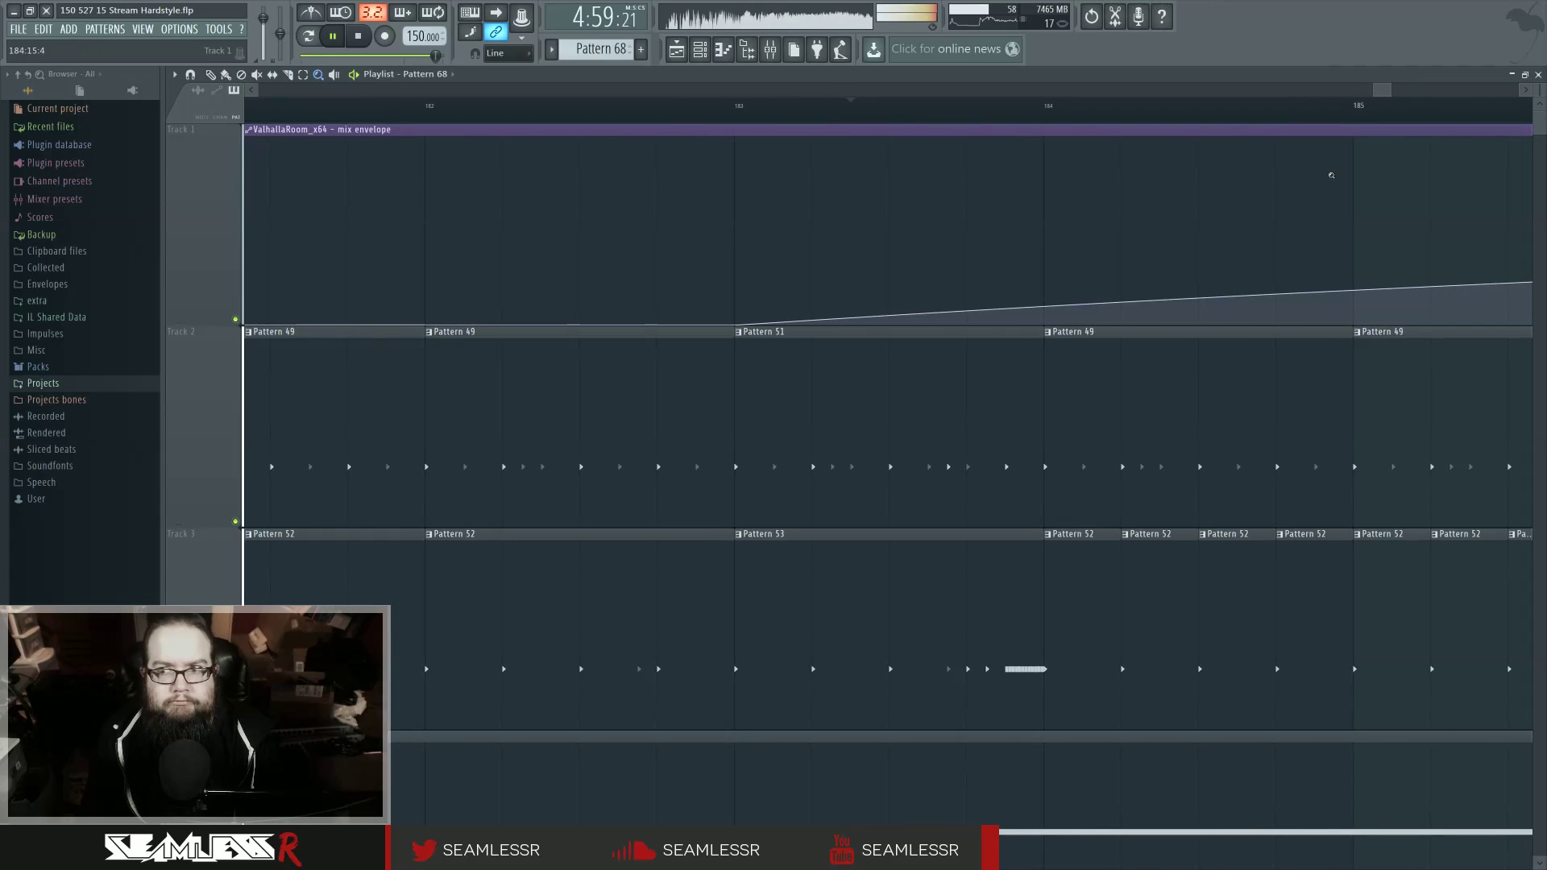
right_click(1543, 95)
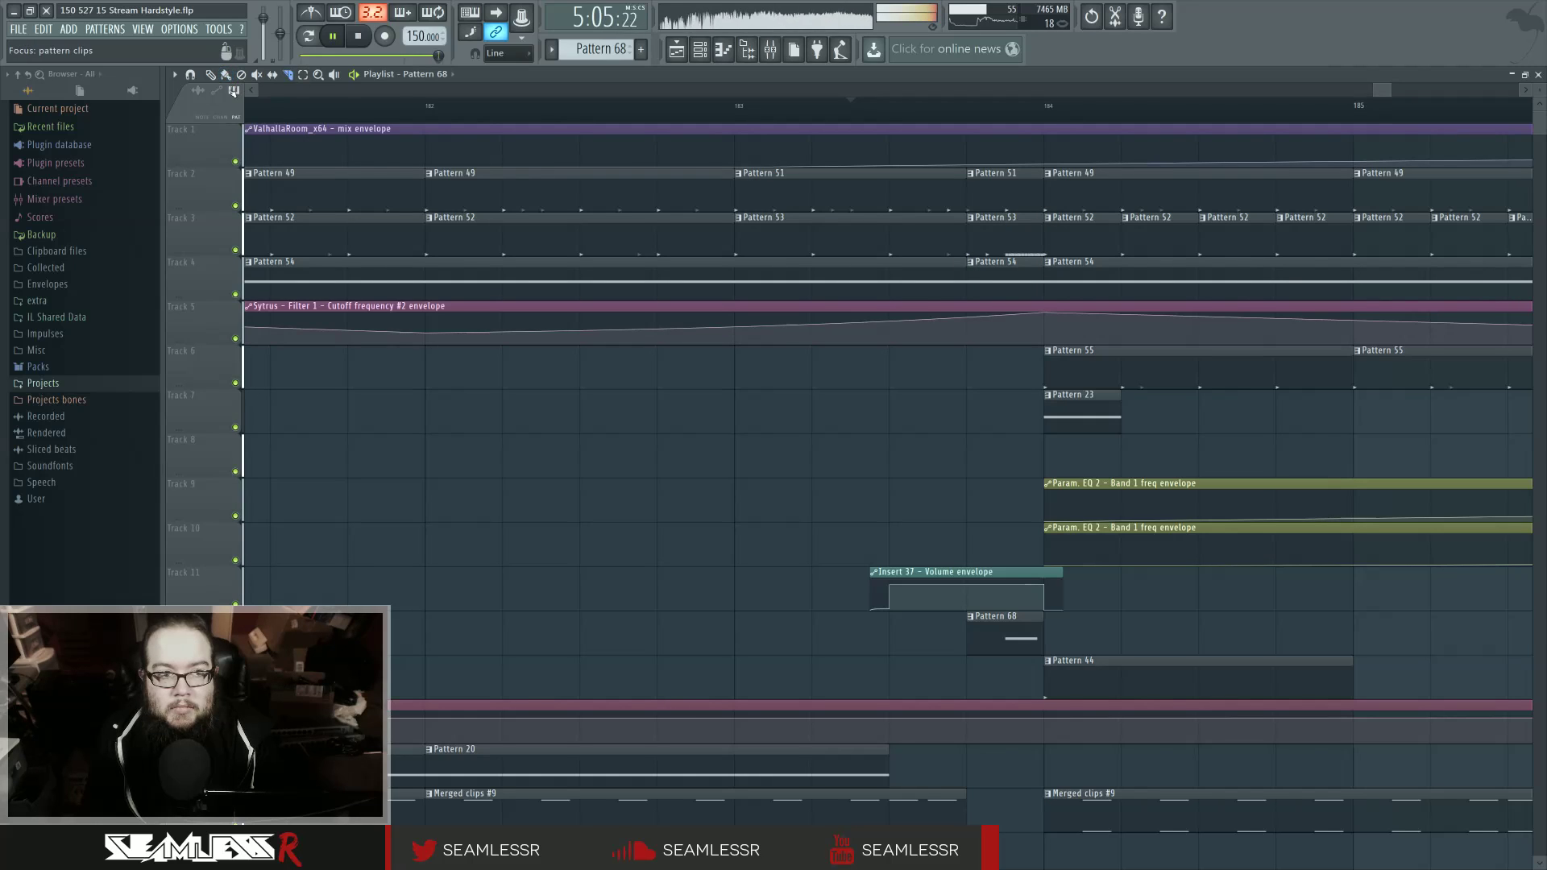
right_click(1008, 197)
right_click(1008, 240)
right_click(1008, 282)
key("space")
key("space")
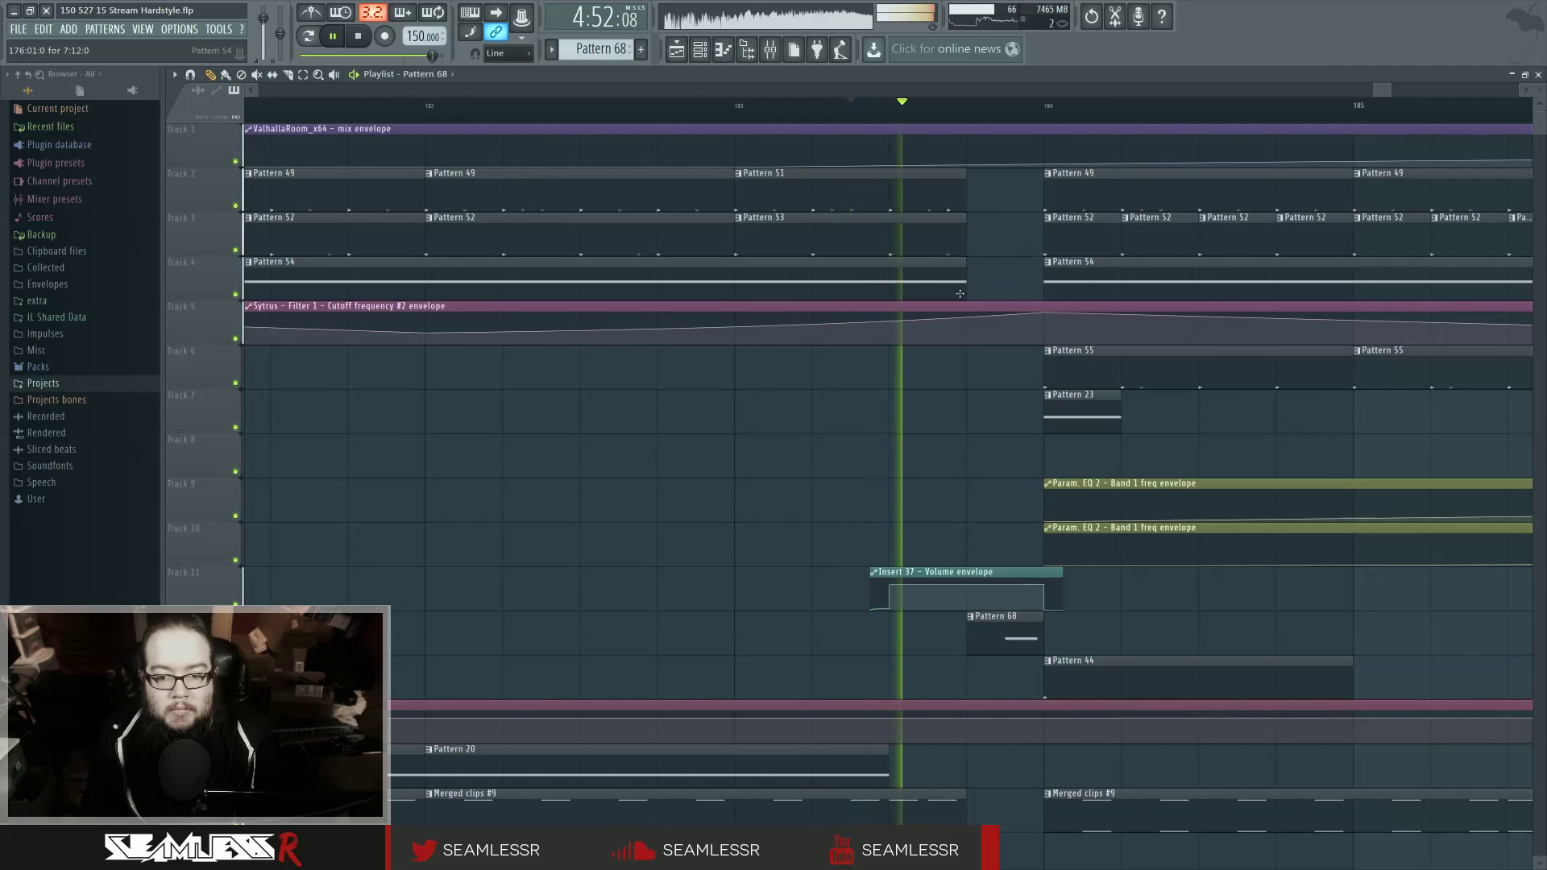
key("space")
key("space")
Step: Extend Pattern 68's F#5 note back to the pattern start, raise it an octave to F#6 and play it in the playlist
double_click(1005, 624)
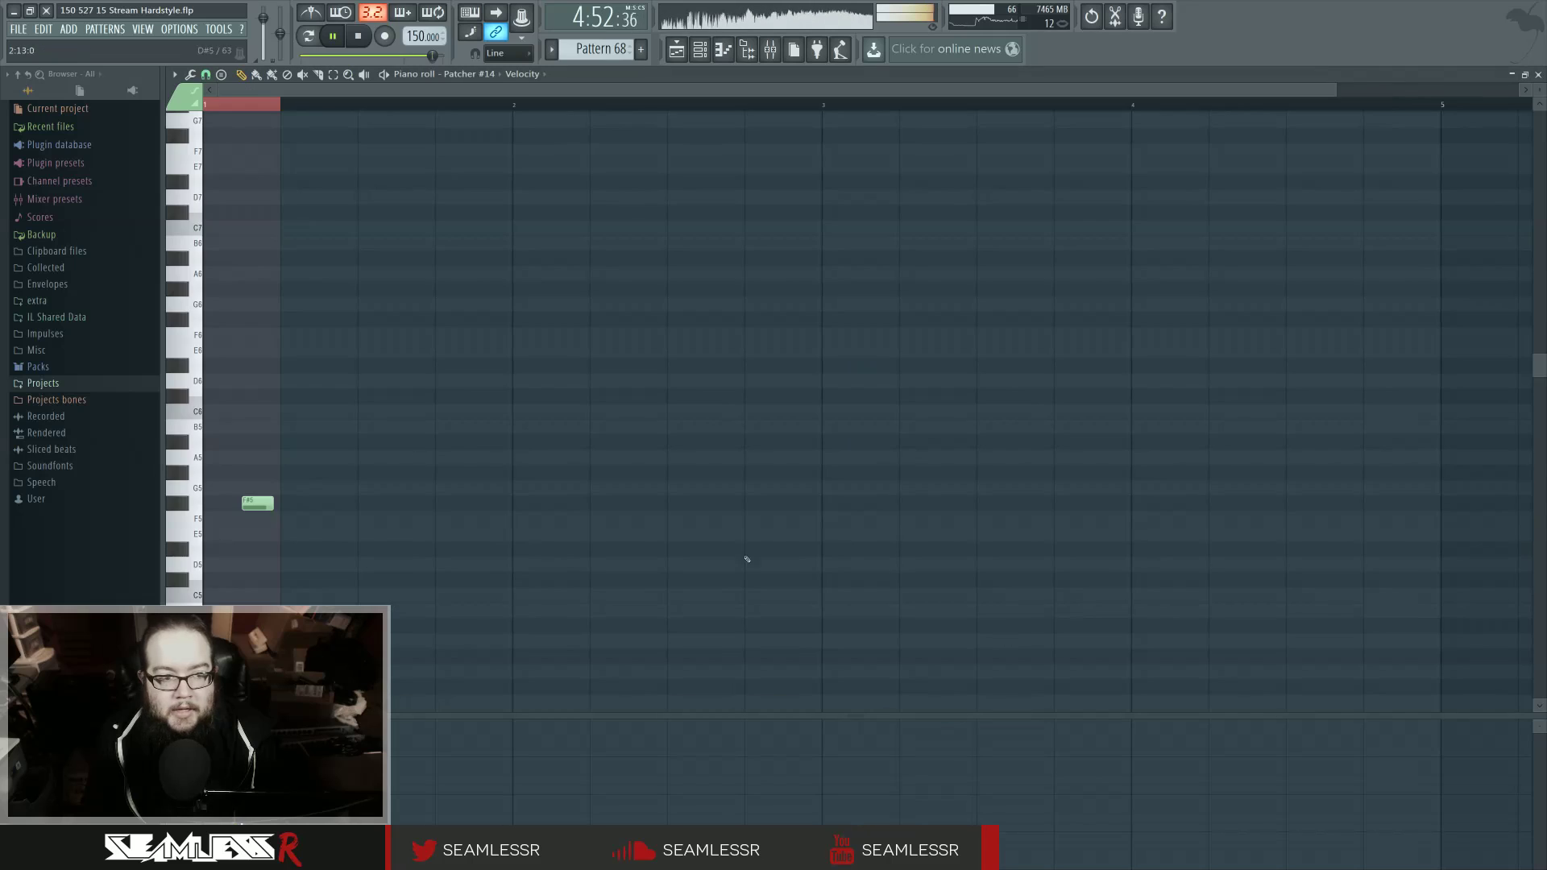
key("space")
left_click_drag(263, 506, 274, 506)
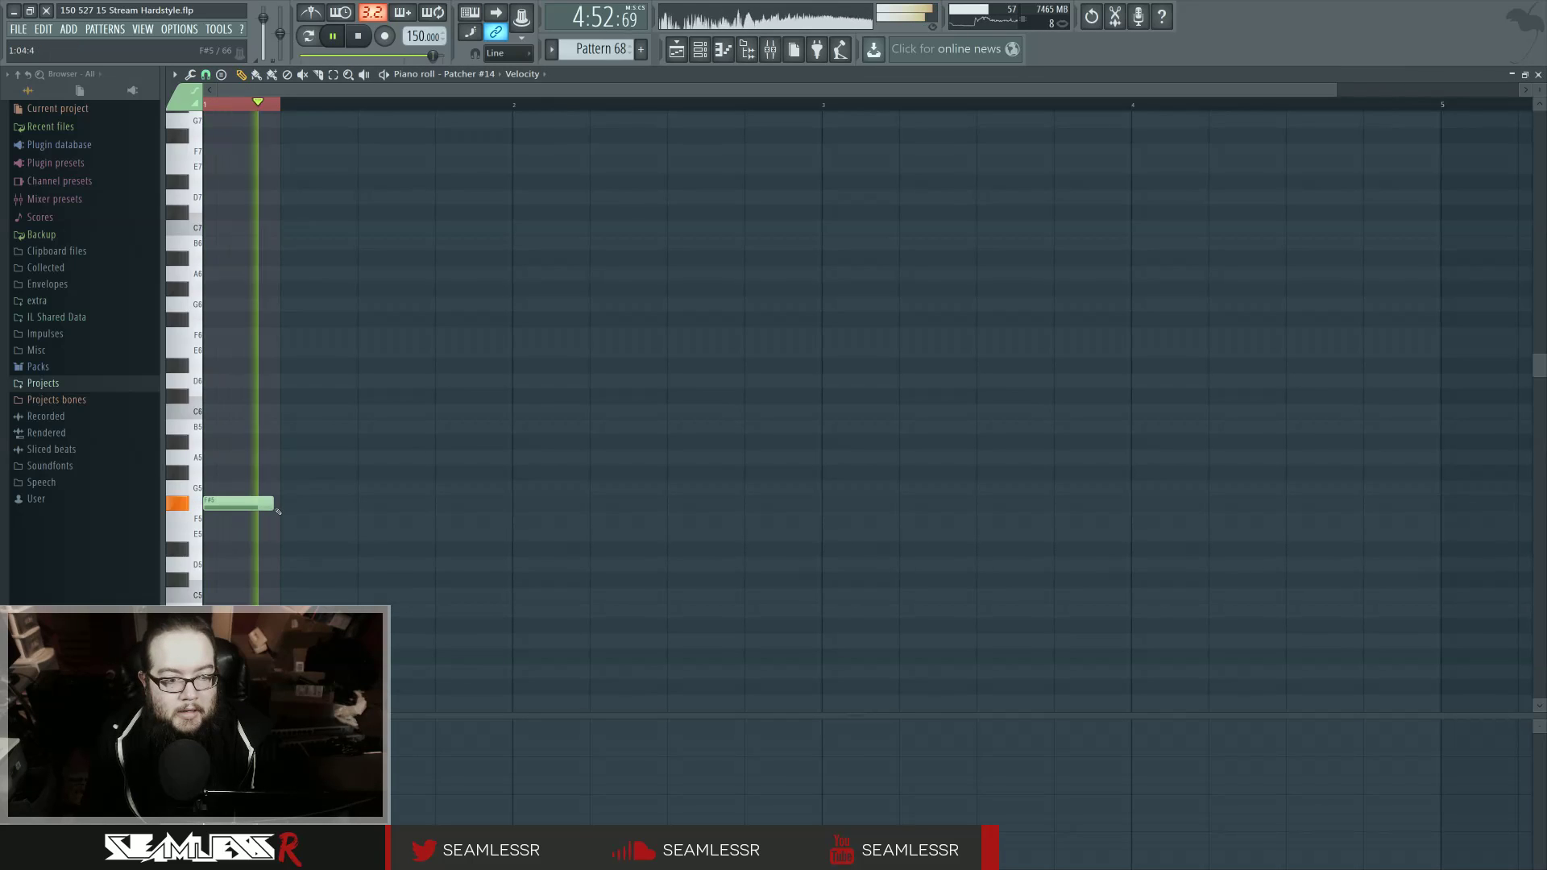
key("ctrl+Up")
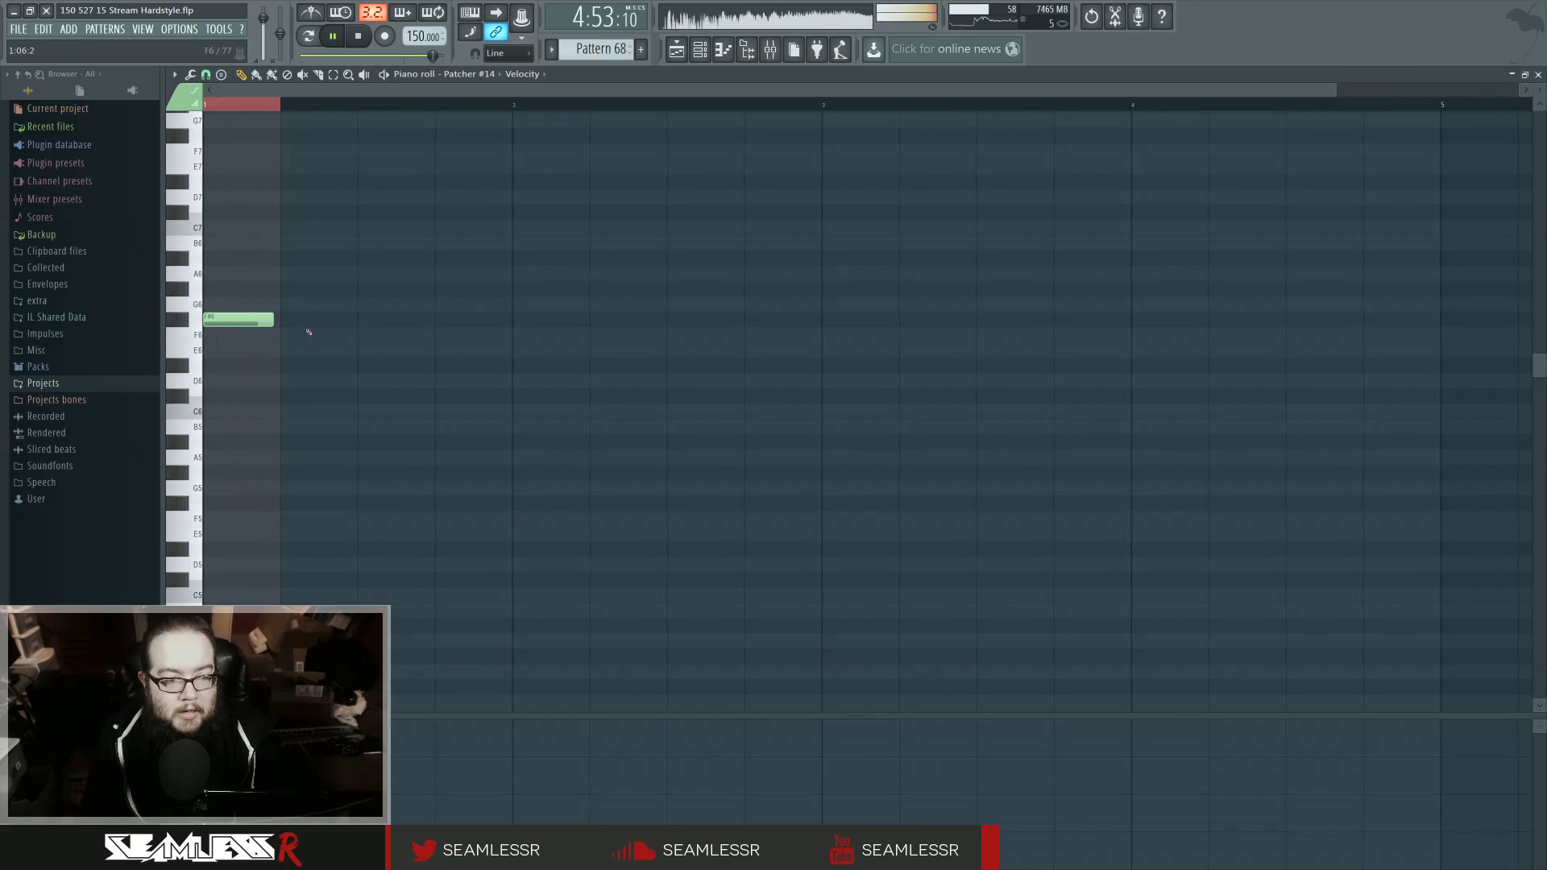
left_click(674, 52)
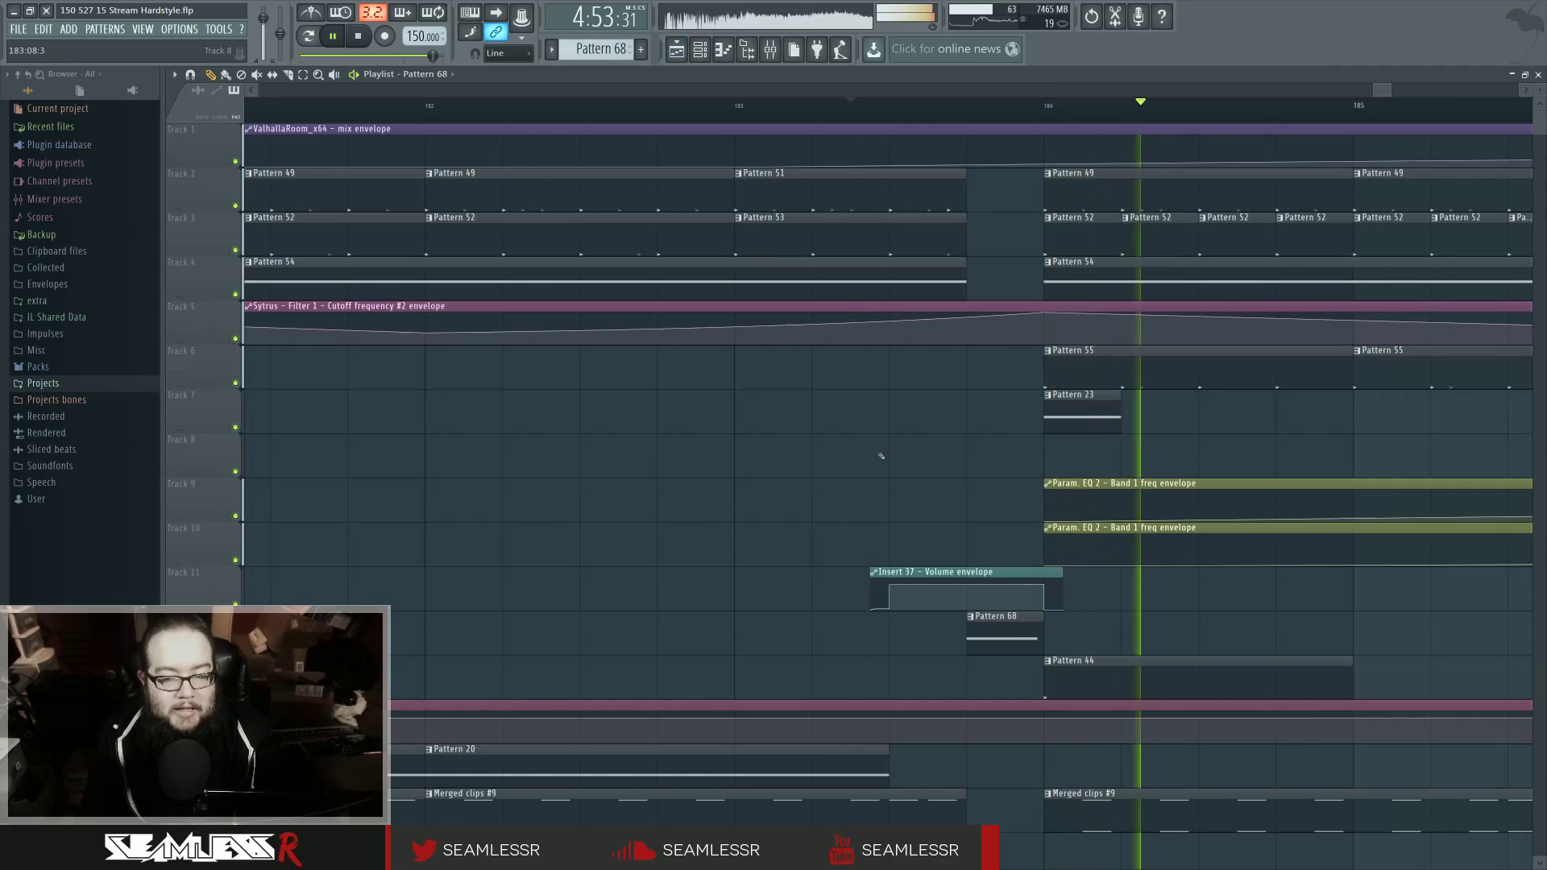
key("space")
Step: Look over the arrangement from the bar 183 fill back to the earlier sections before Marker #2
scroll(892, 458, "down", 5)
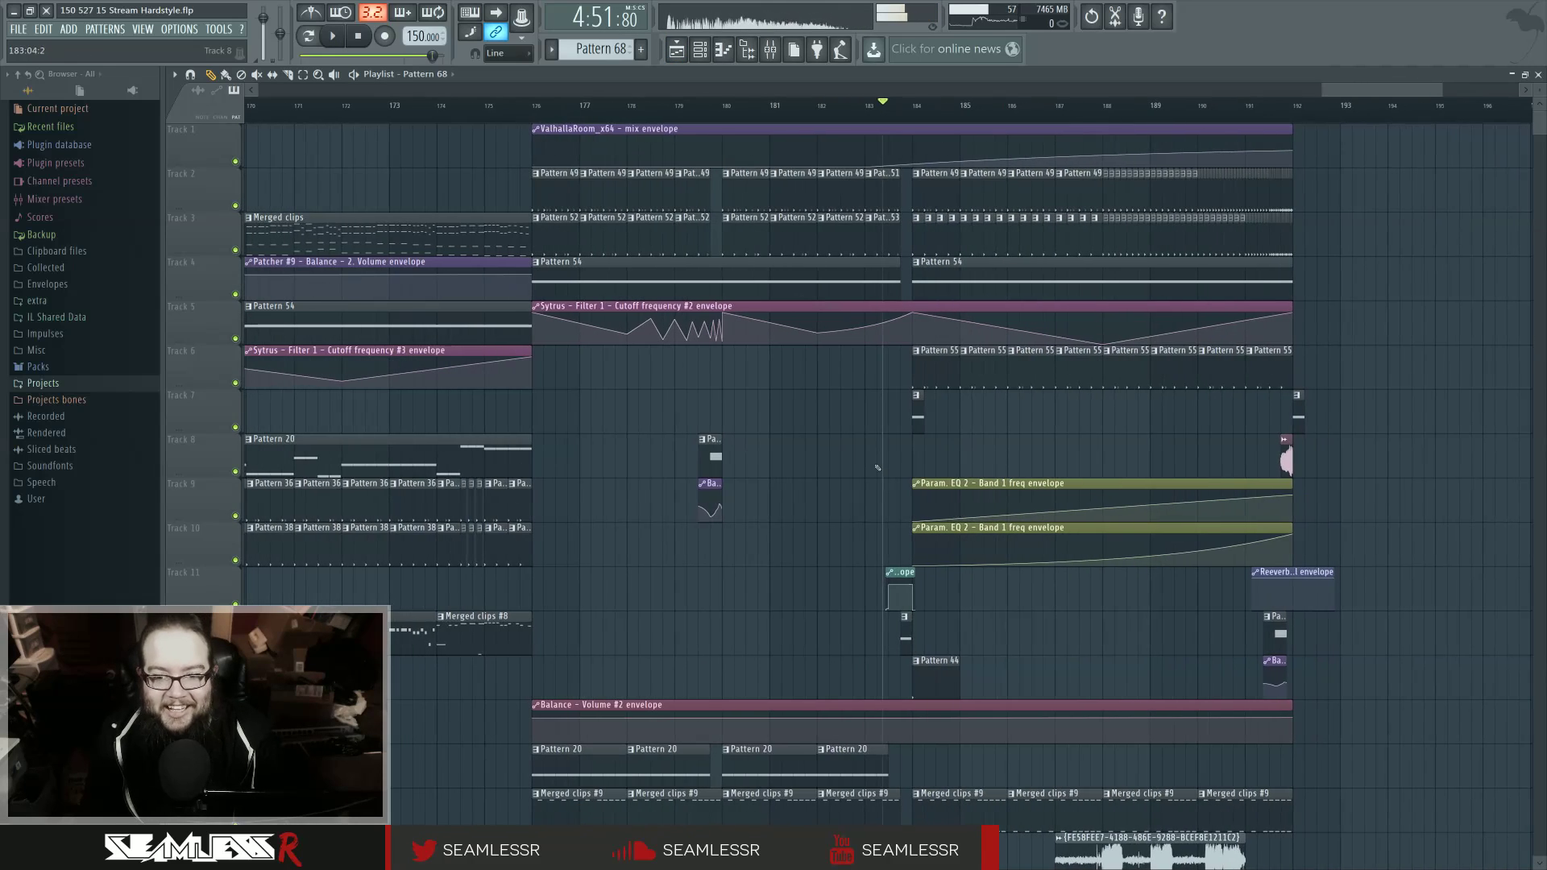
scroll(877, 467, "down", 5)
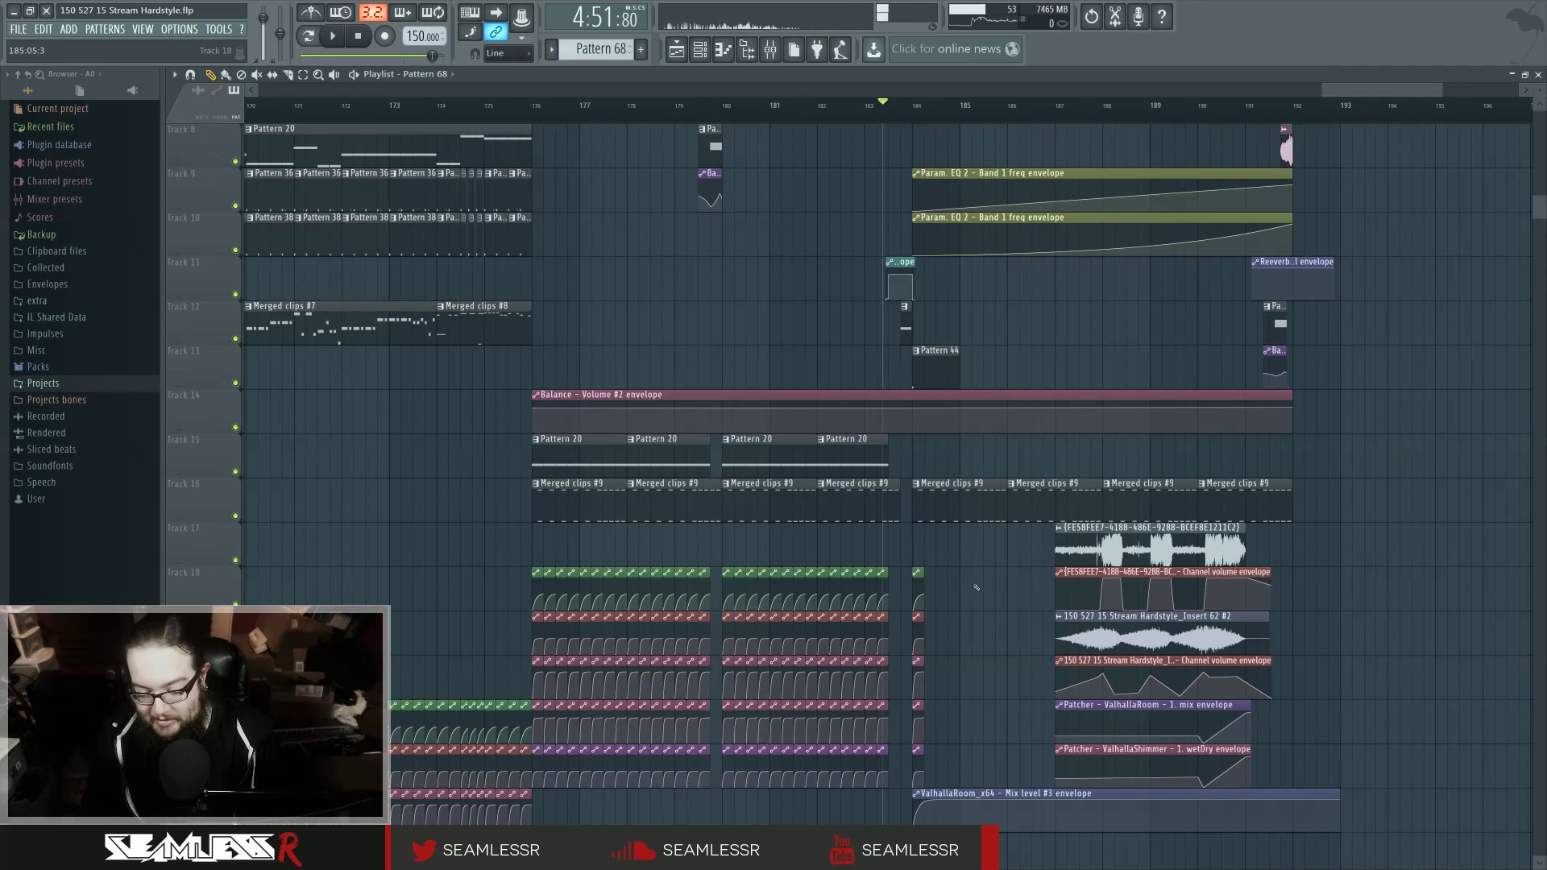
scroll(982, 592, "down", 1)
scroll(983, 592, "up", 5)
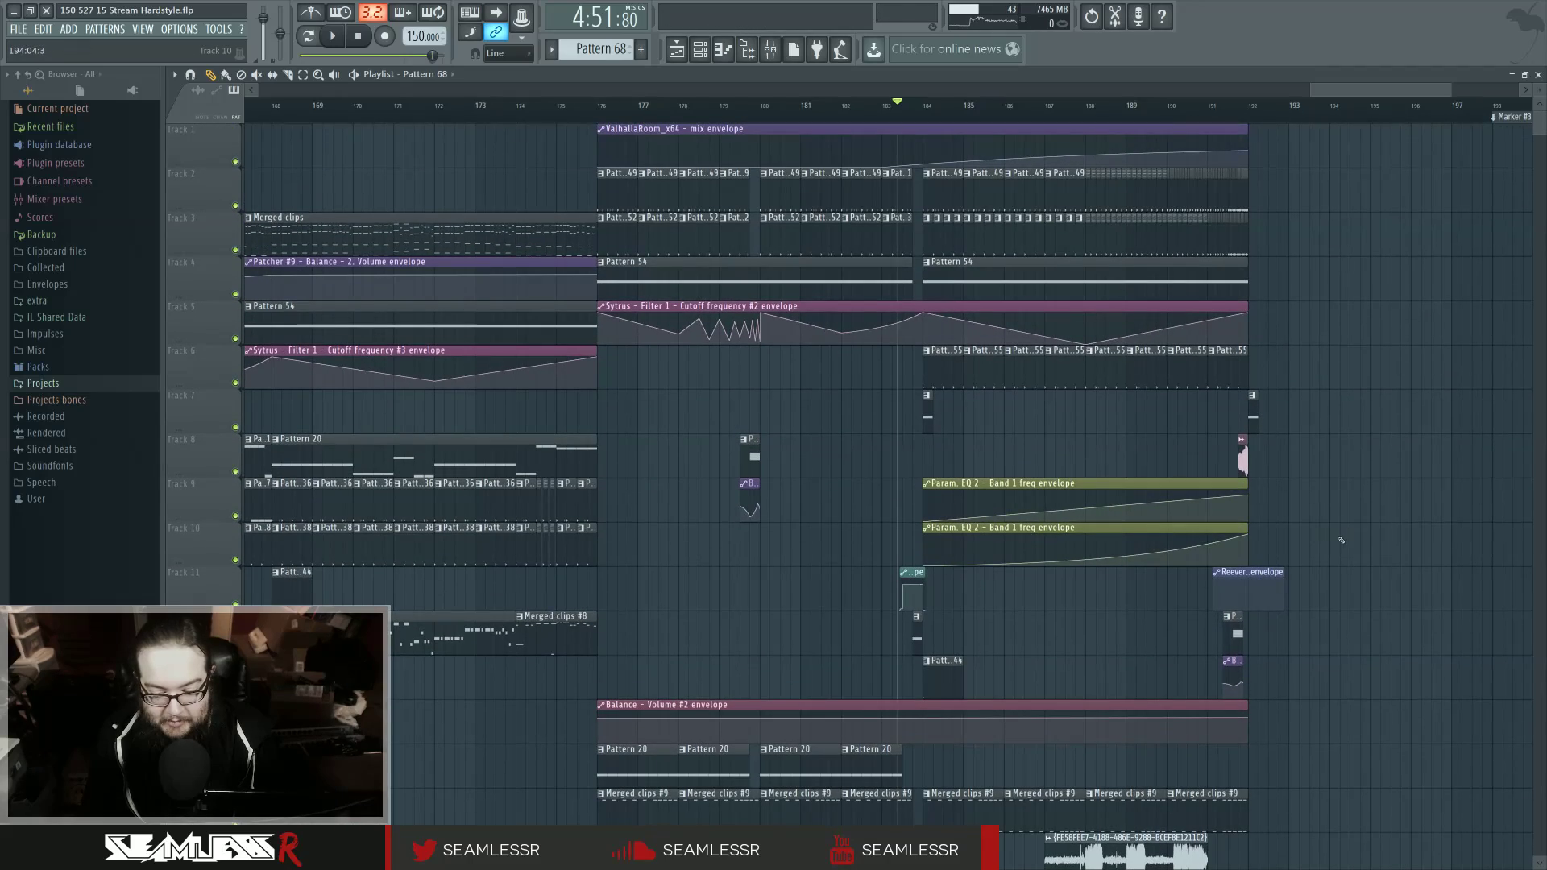
scroll(1341, 540, "down", 5)
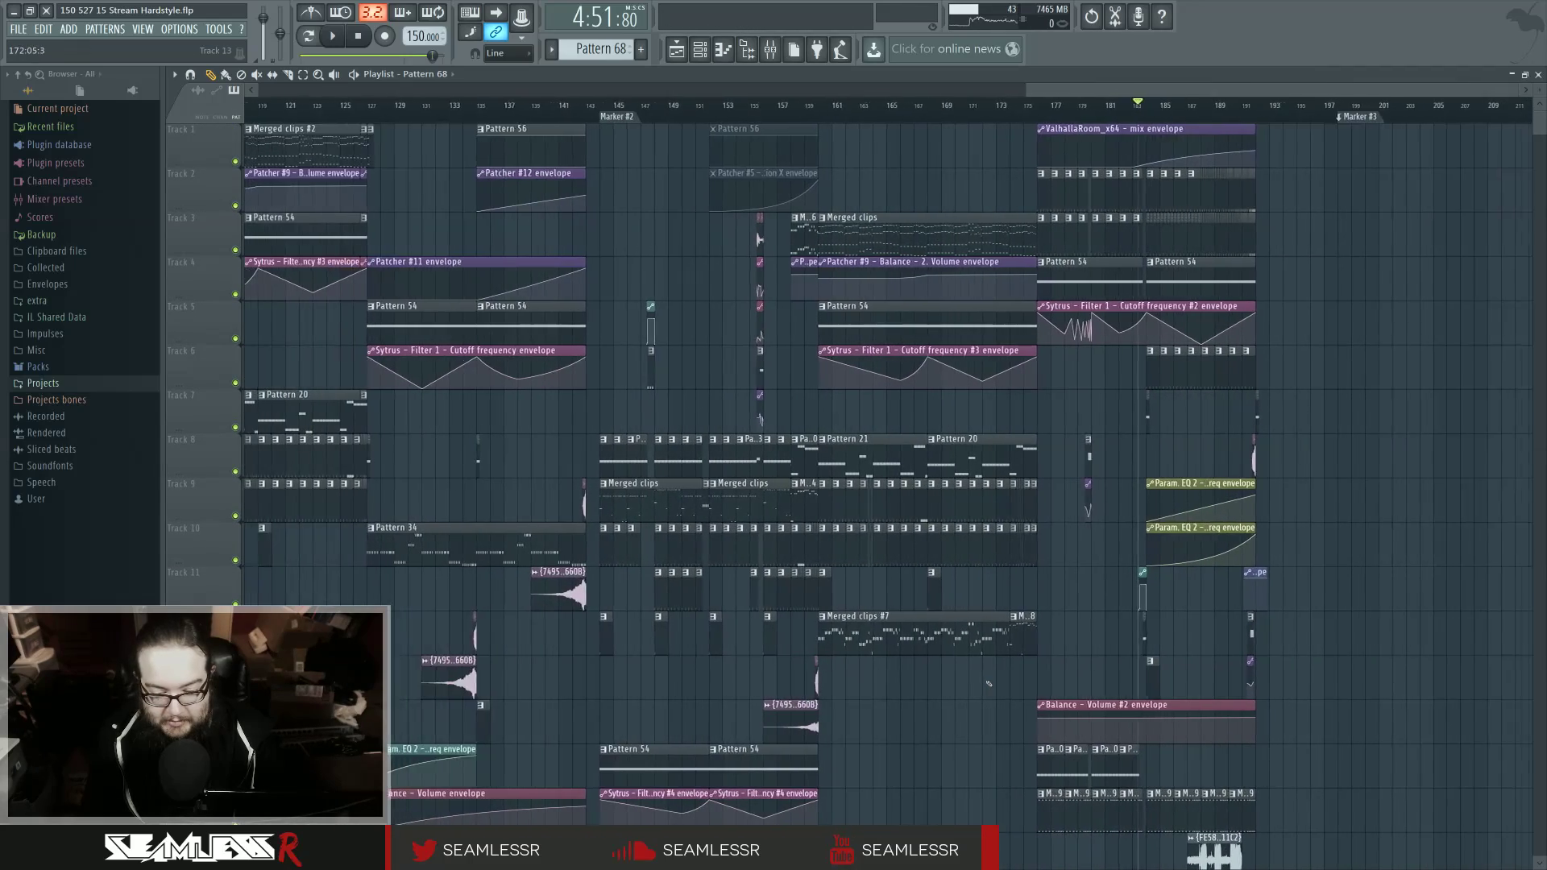
scroll(989, 684, "down", 2)
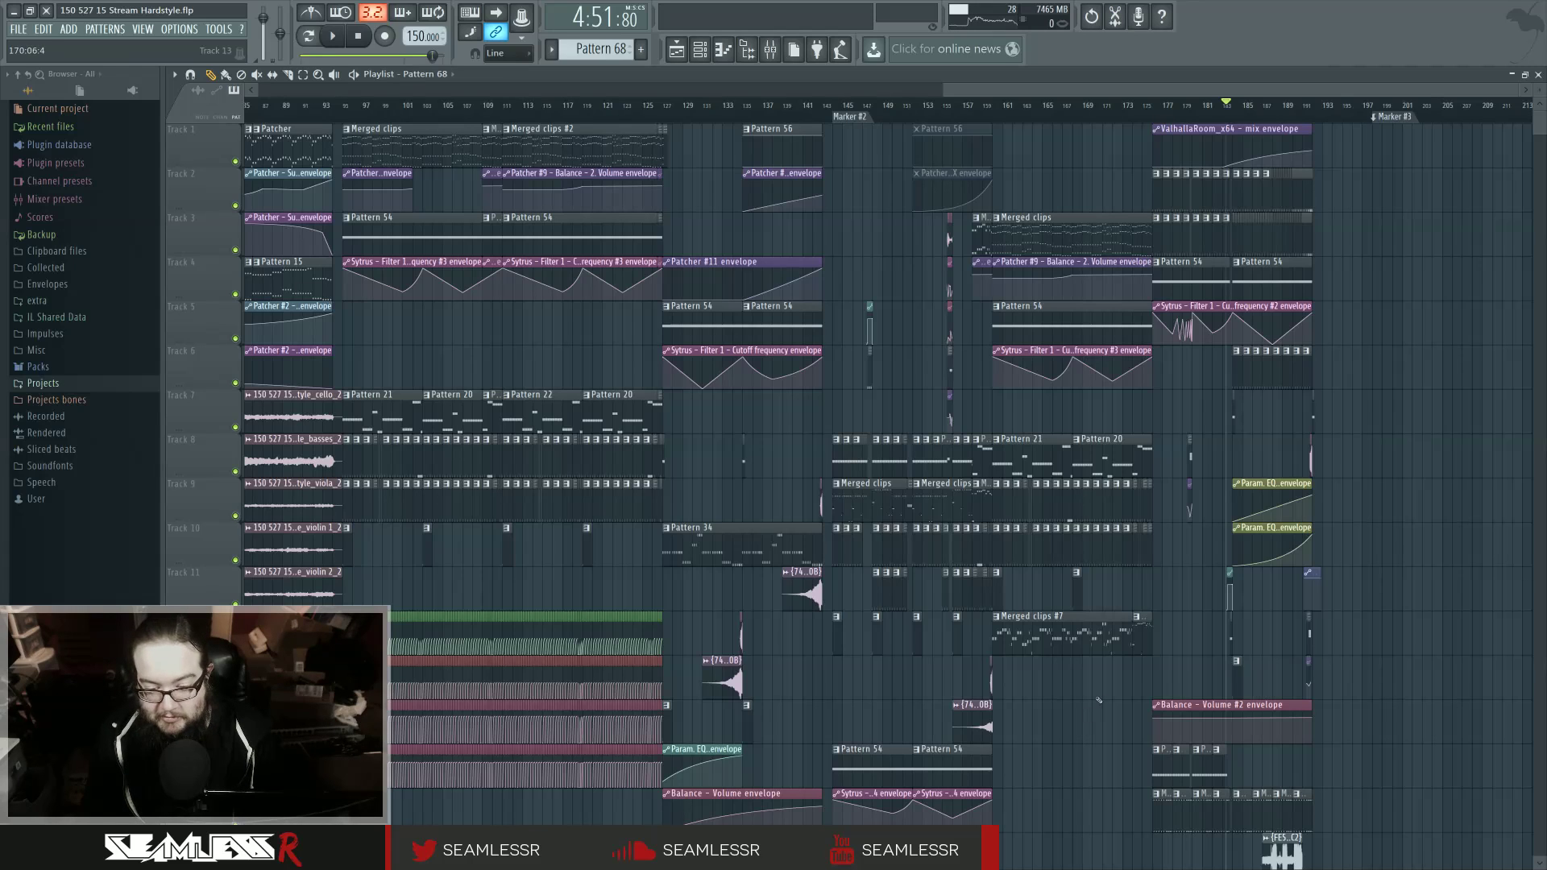
key("space")
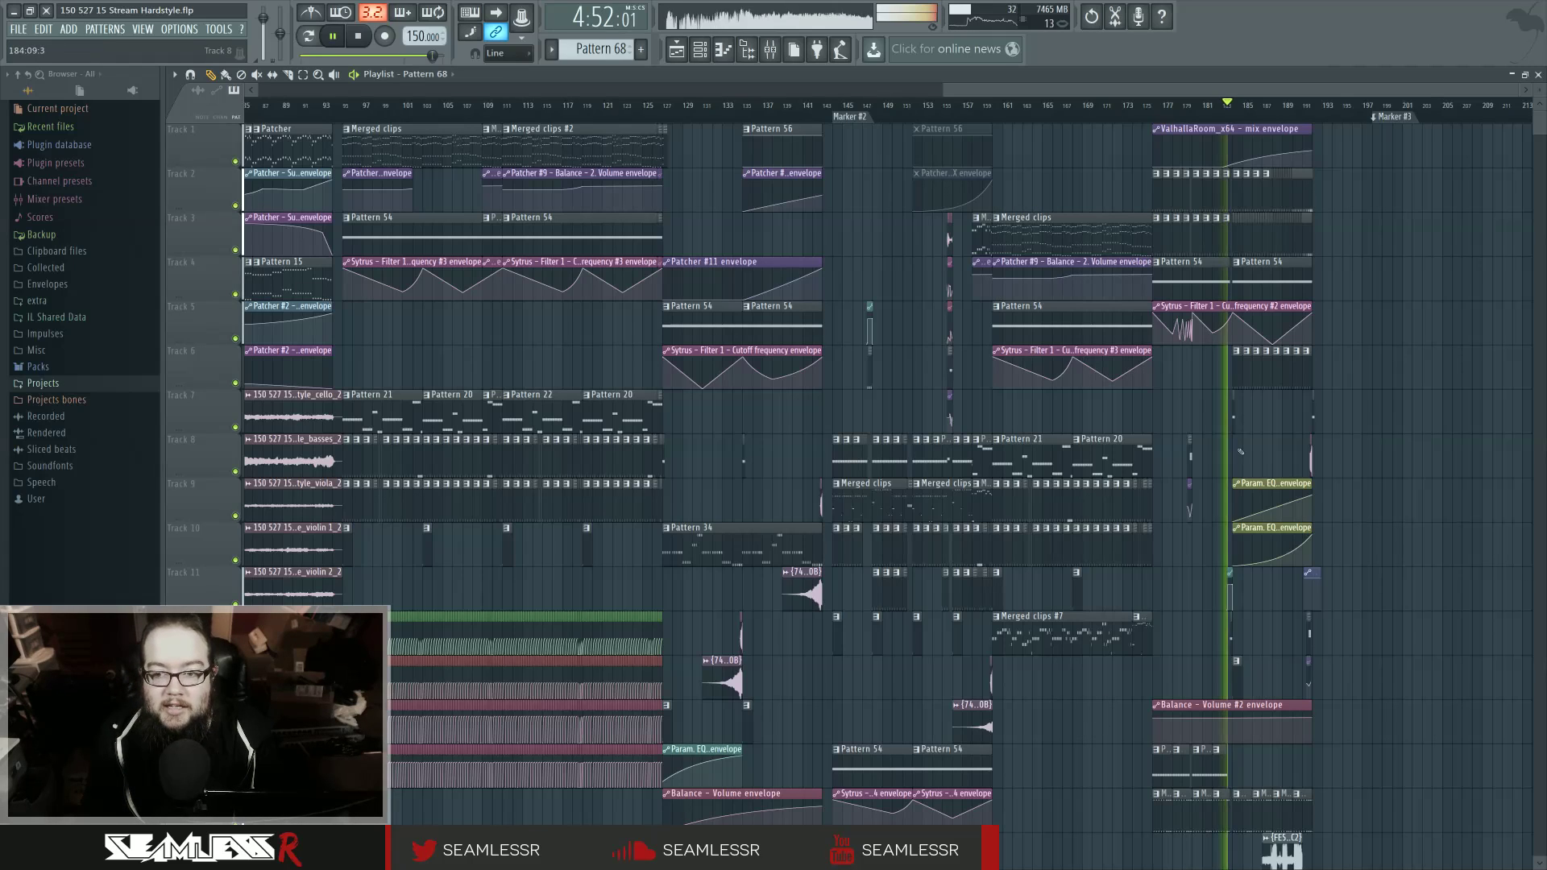
scroll(756, 455, "up", 1)
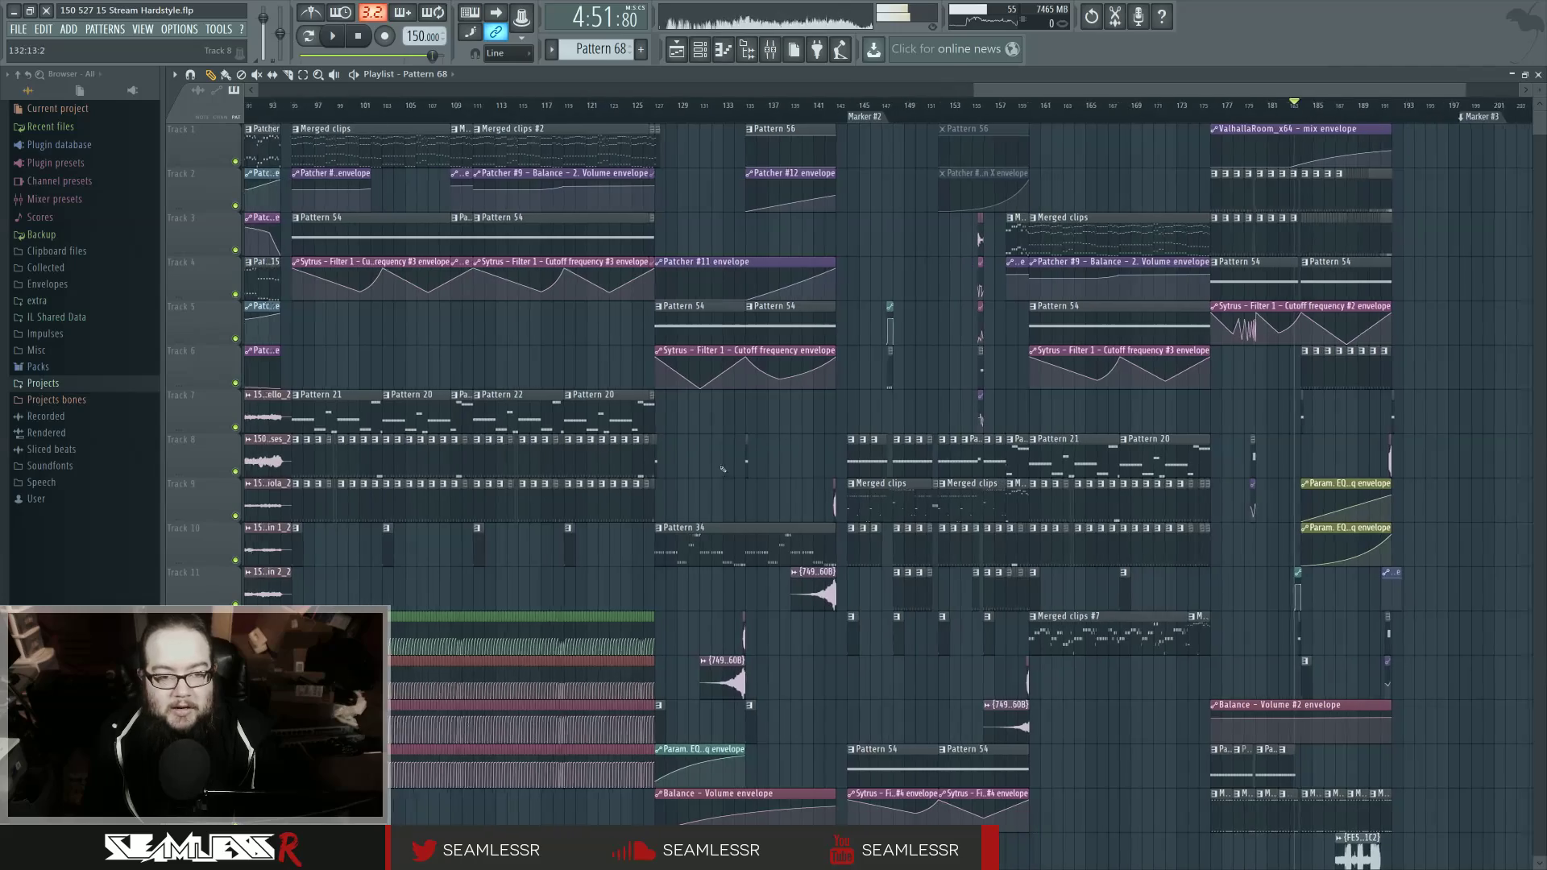
left_click_drag(600, 439, 800, 405)
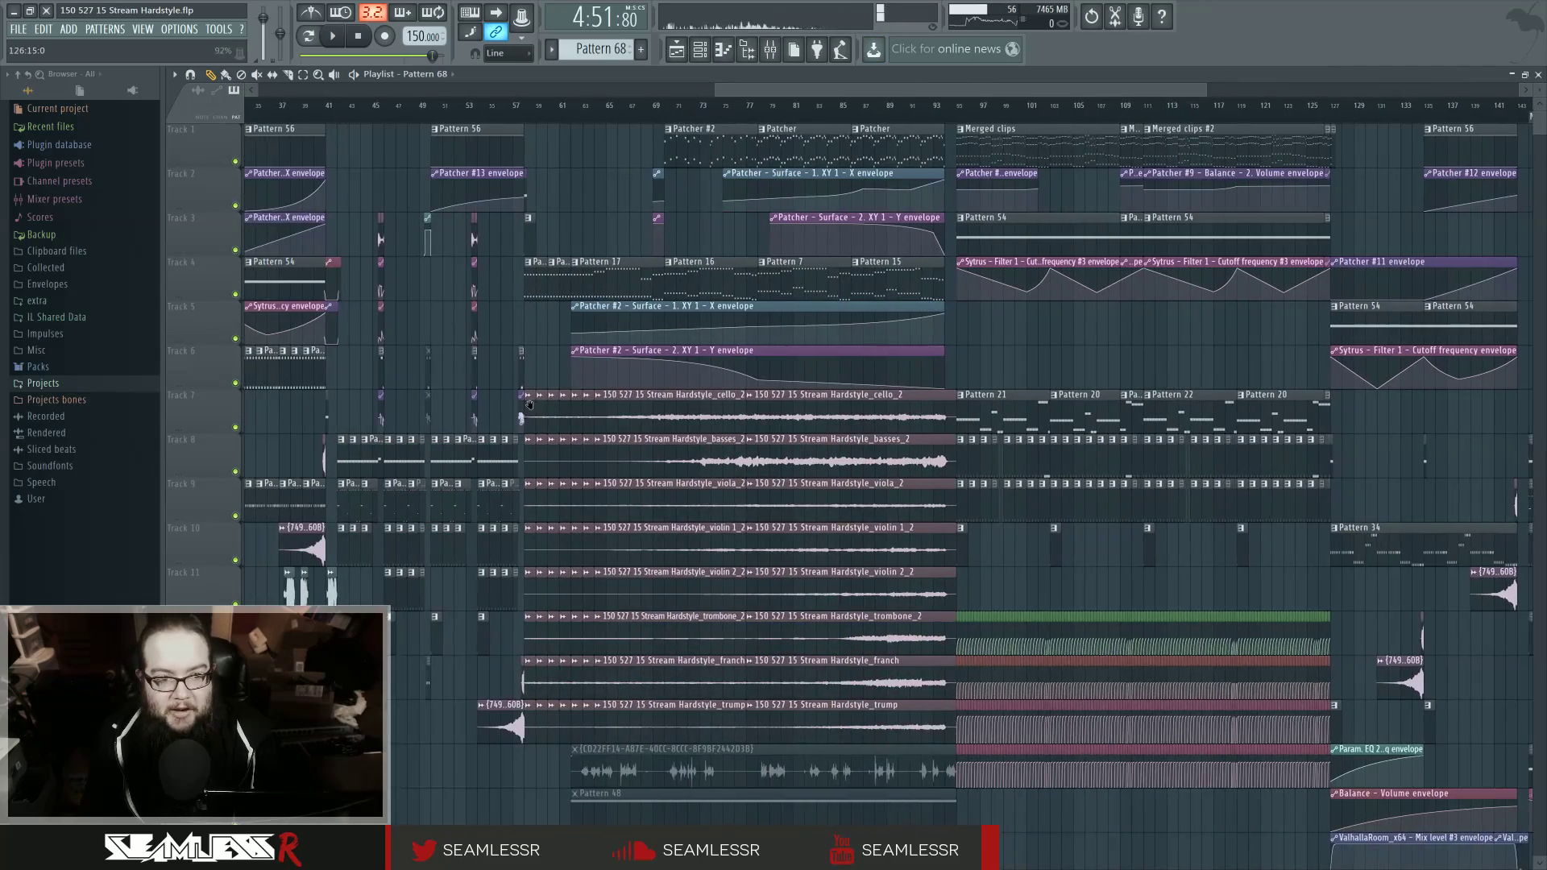
left_click_drag(629, 501, 135, 529)
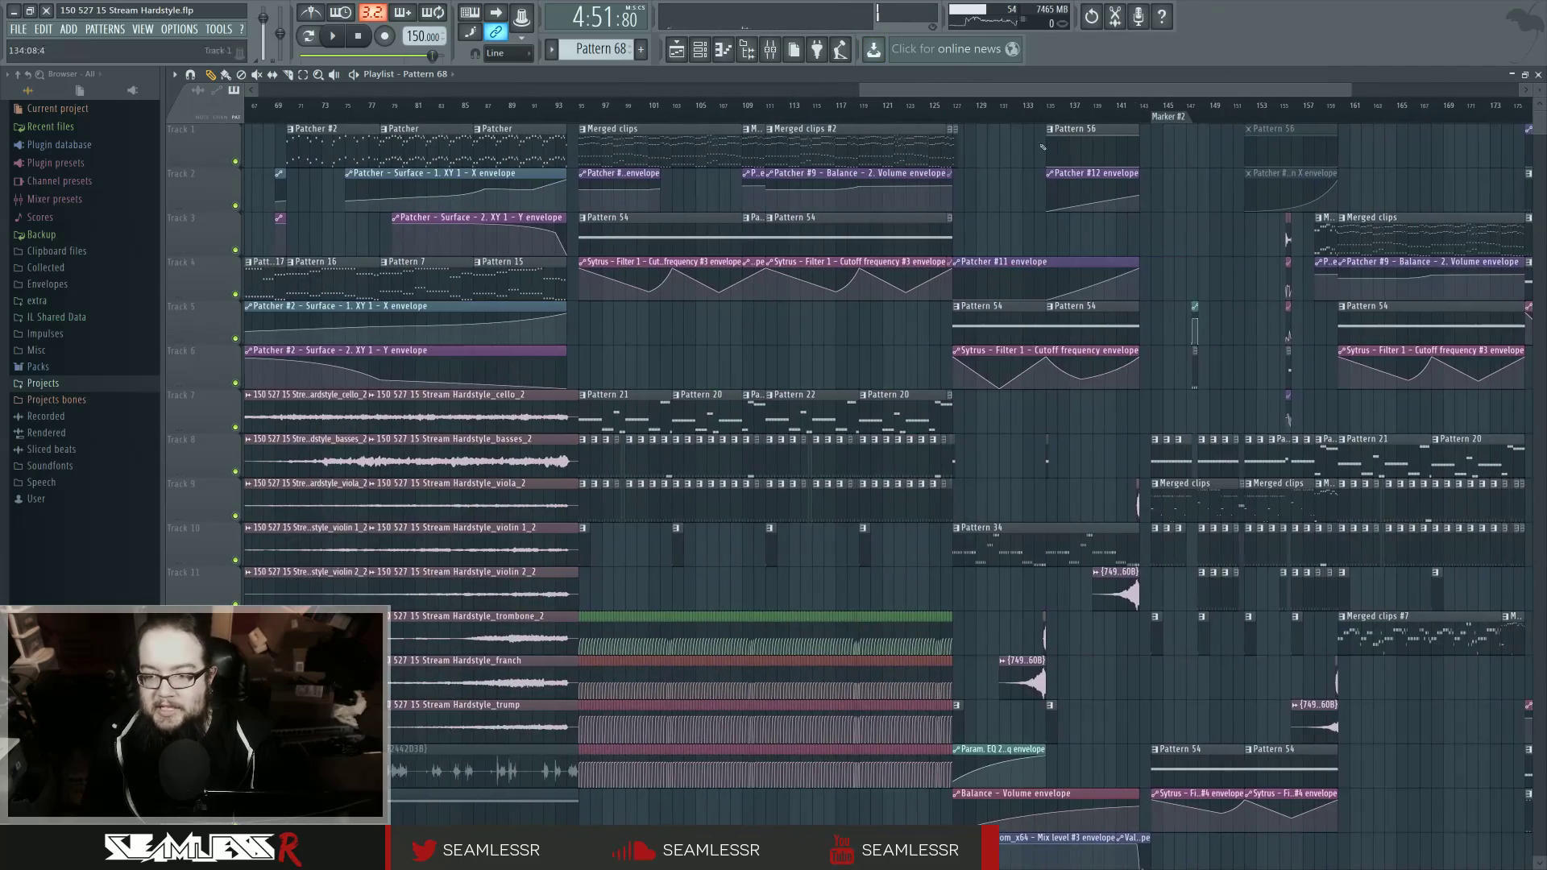
Step: Play the section from Marker #2 and replay the fill at bar 147
left_click(1152, 111)
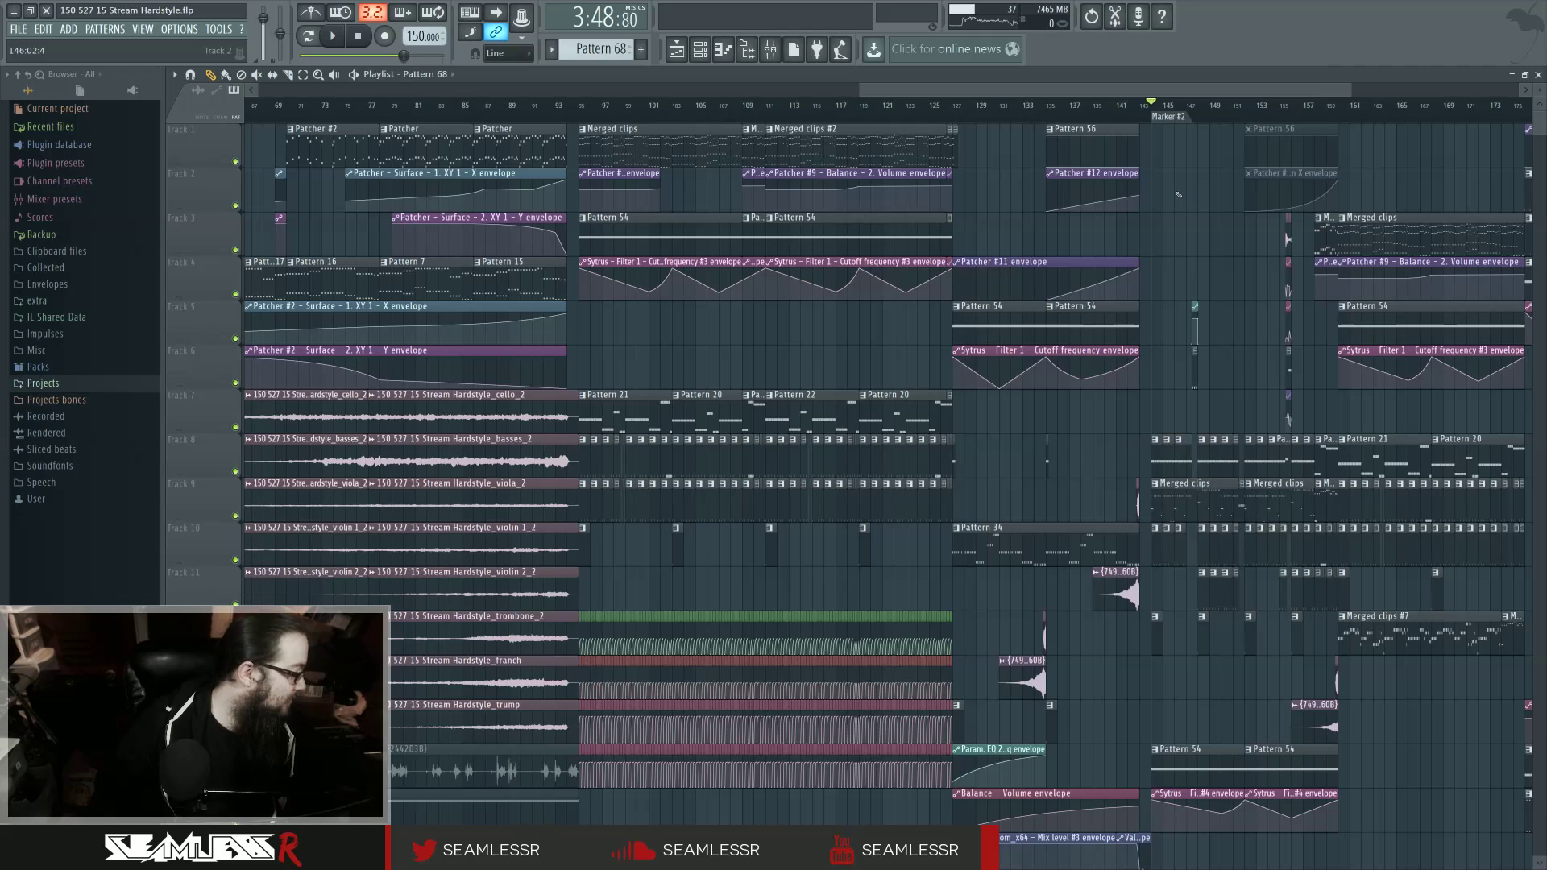
key("space")
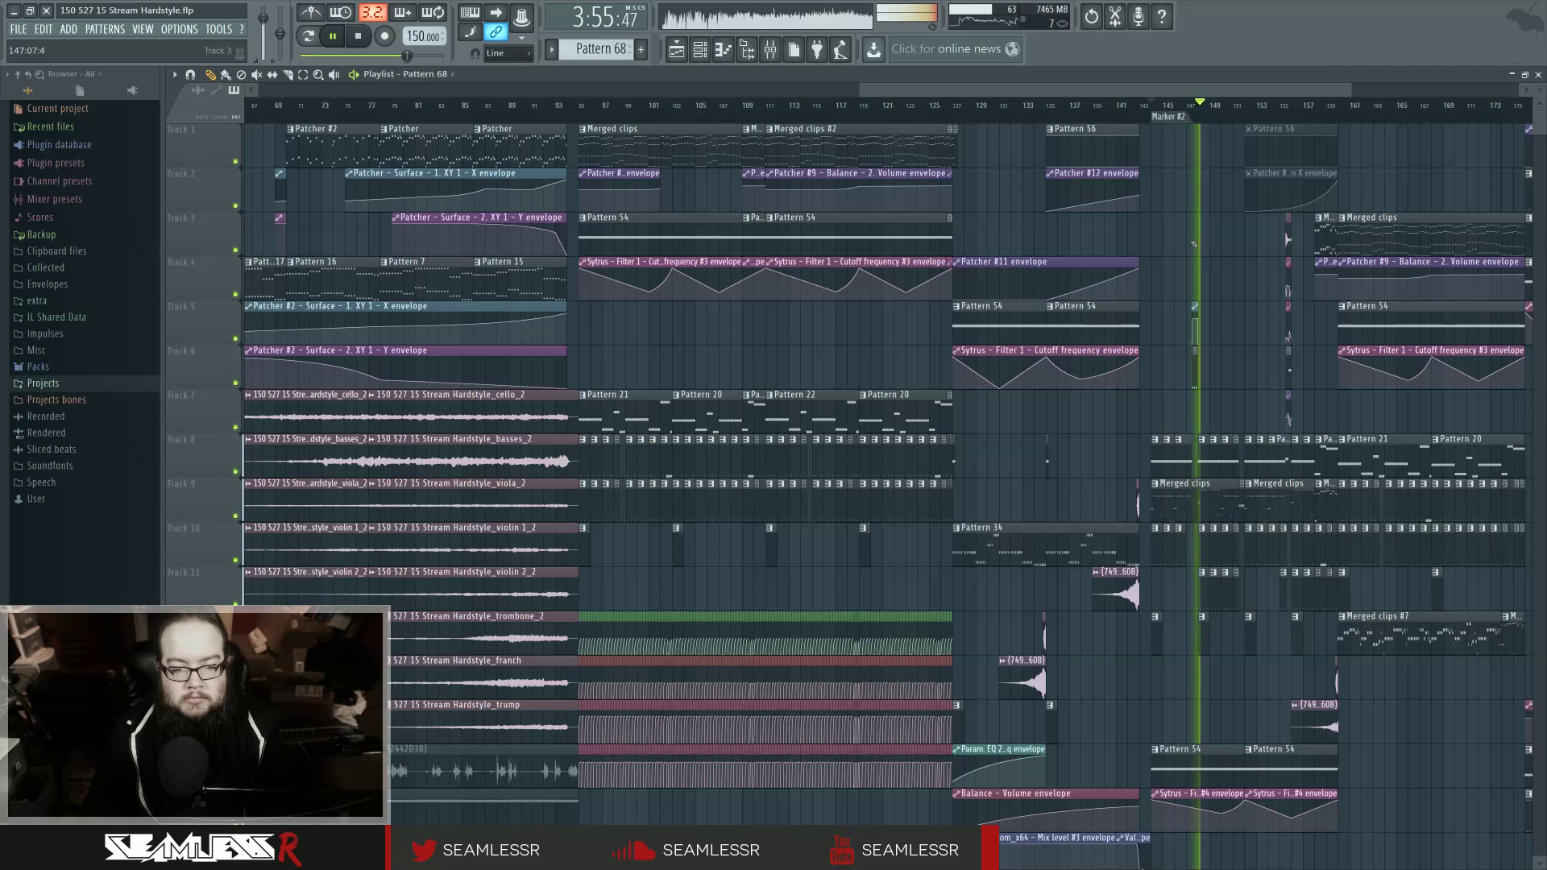
key("space")
key("space")
scroll(1200, 145, "up", 3)
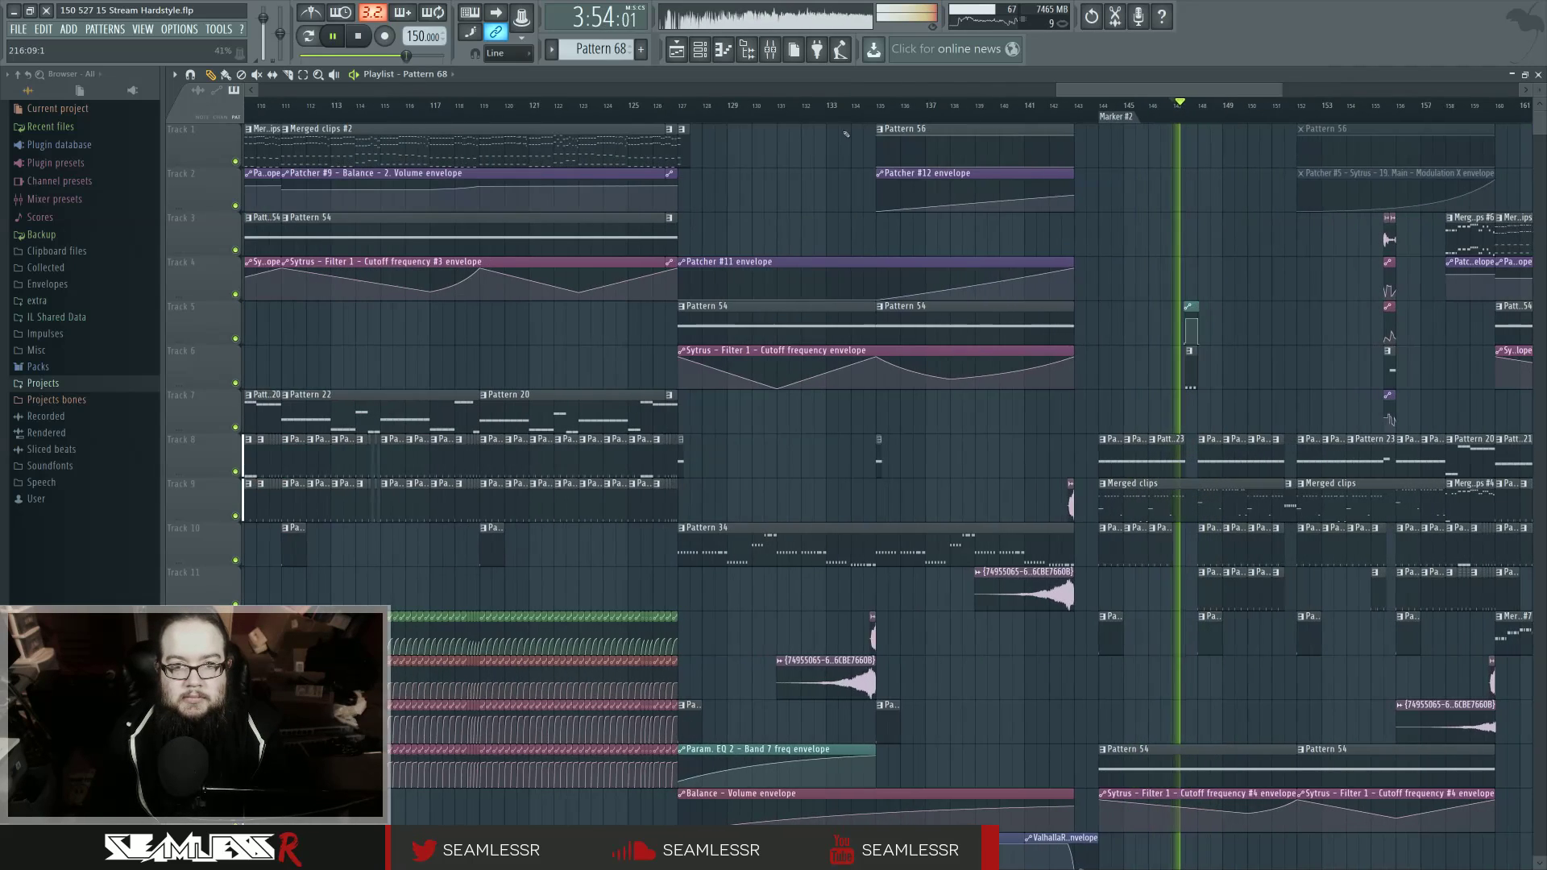
Step: Solo mixer track Insert 37 and load Fruity parametric EQ 2 into its first effect slot
left_click(770, 50)
key("space")
key("space")
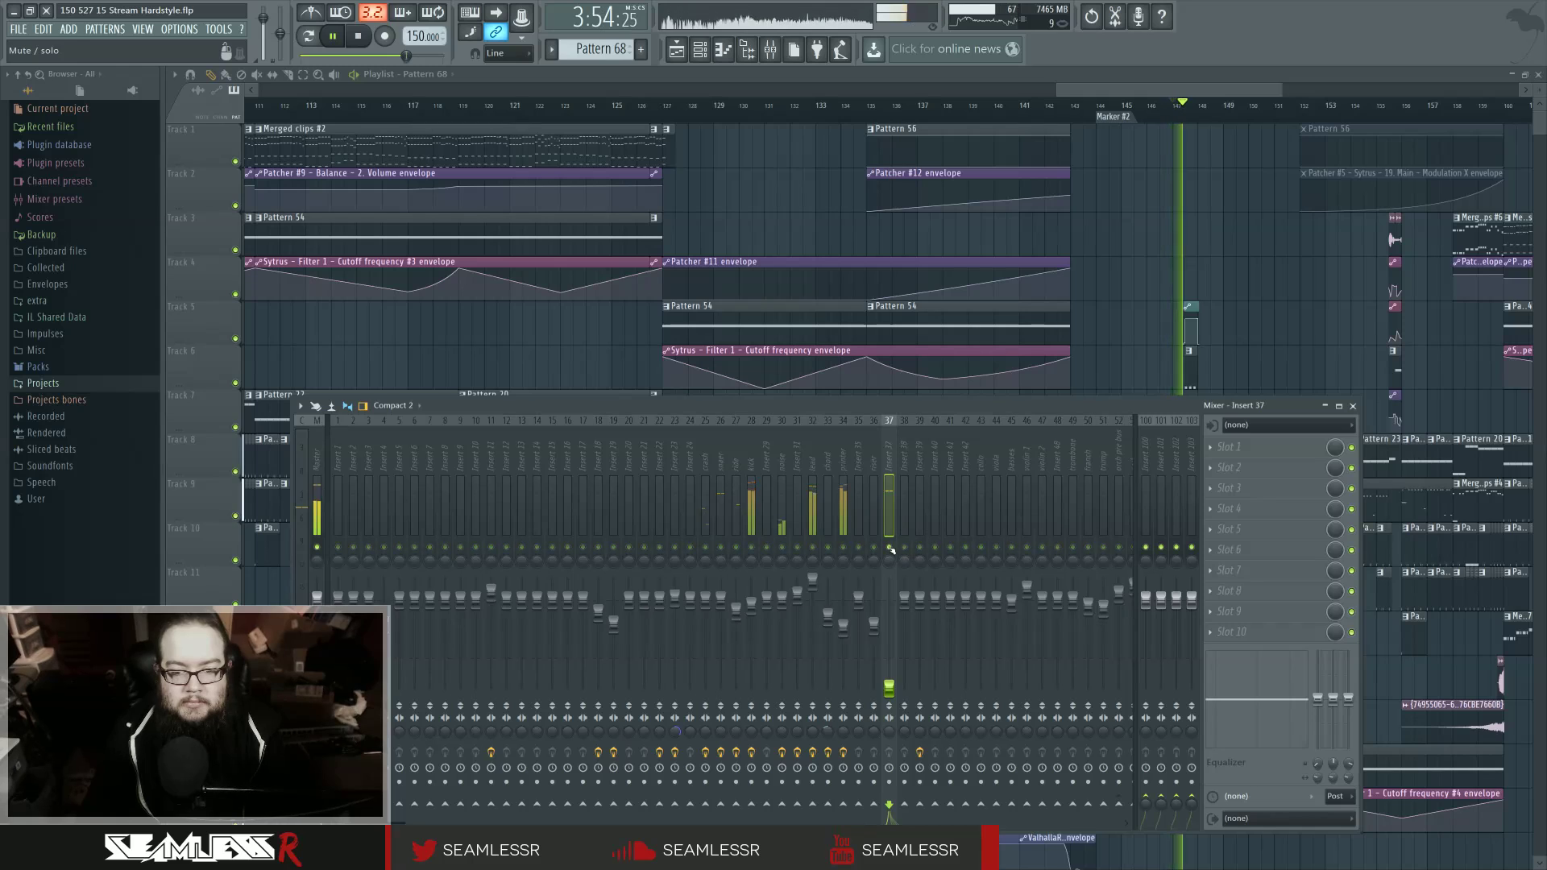
left_click(1229, 447)
left_click(1344, 520)
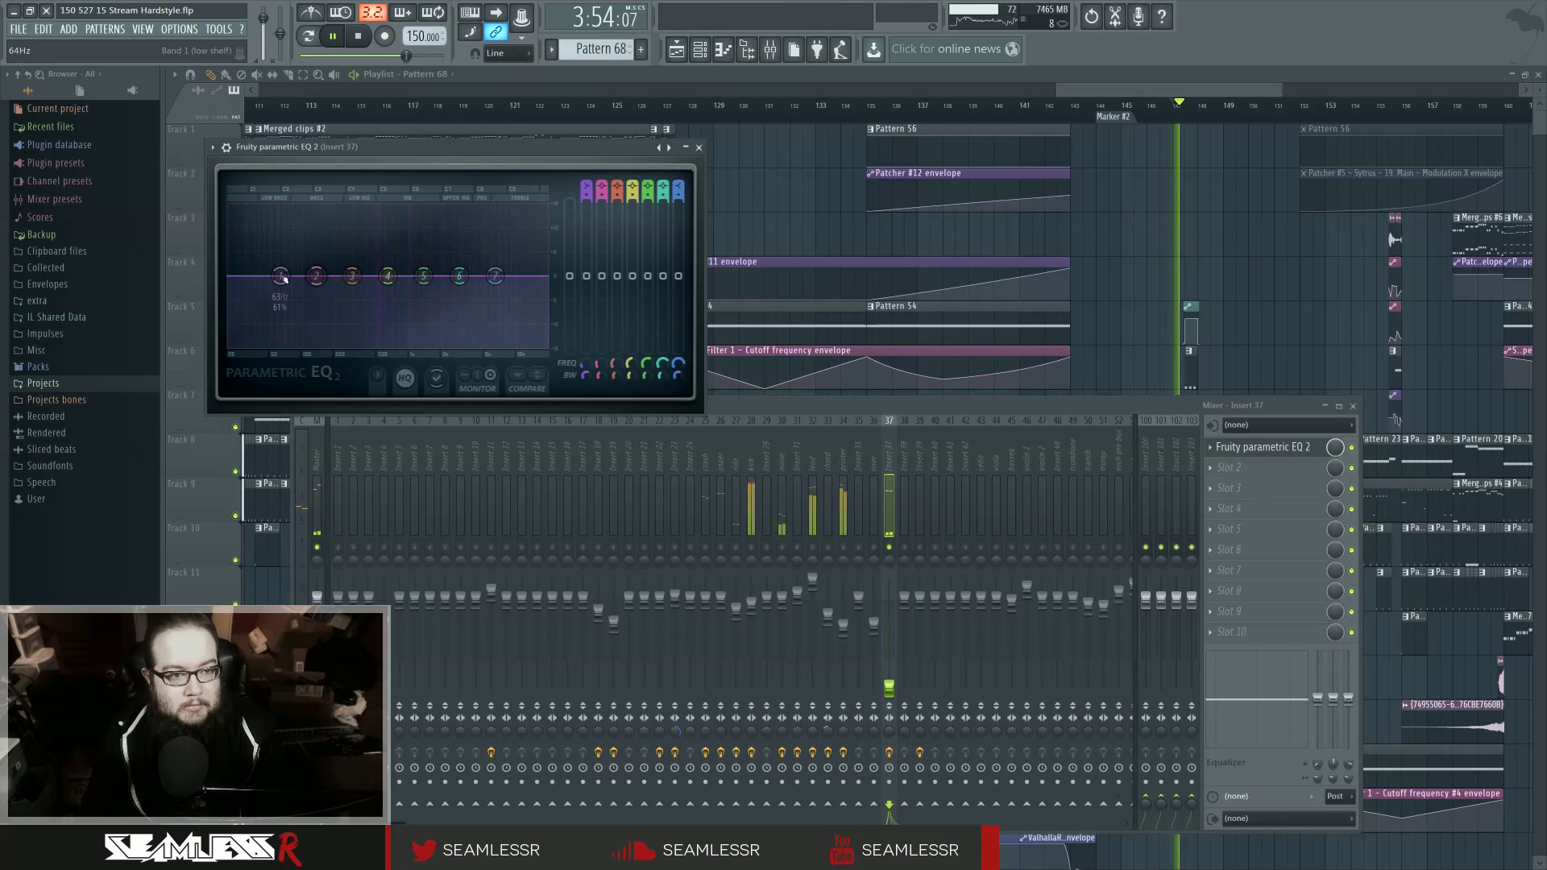
Step: Set EQ band 1 to a high pass at about 88 Hz and lower the band 7 high shelf around 15 kHz while playing the fill
right_click(283, 278)
mouse_move(306, 315)
left_click(355, 354)
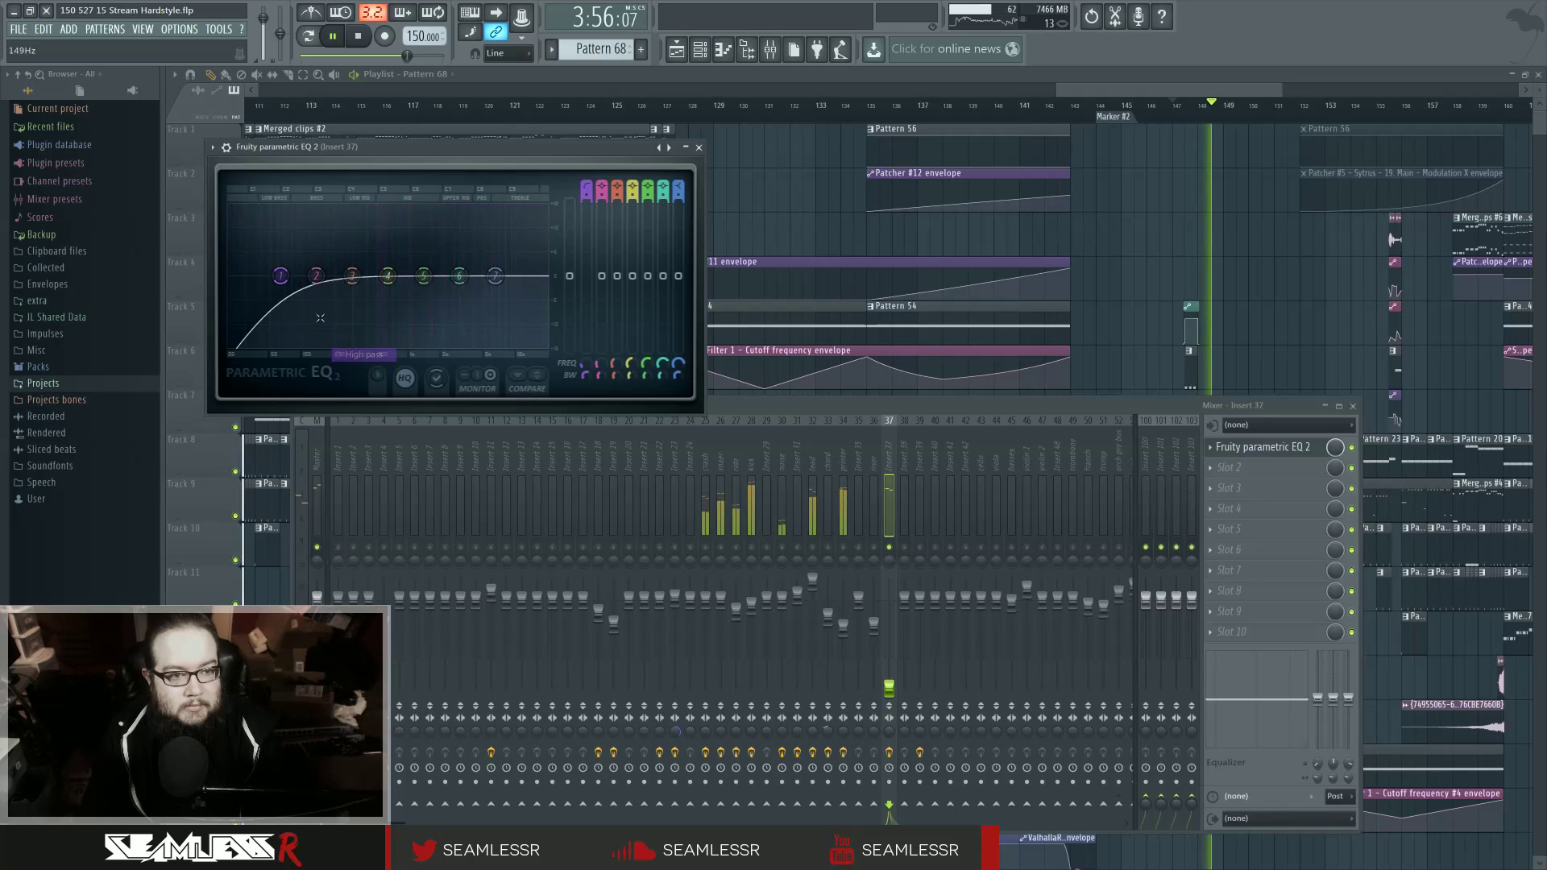
scroll(288, 287, "up", 5)
mouse_move(284, 278)
left_mouse_down()
mouse_move(341, 278)
mouse_move(305, 277)
left_mouse_up()
key("space")
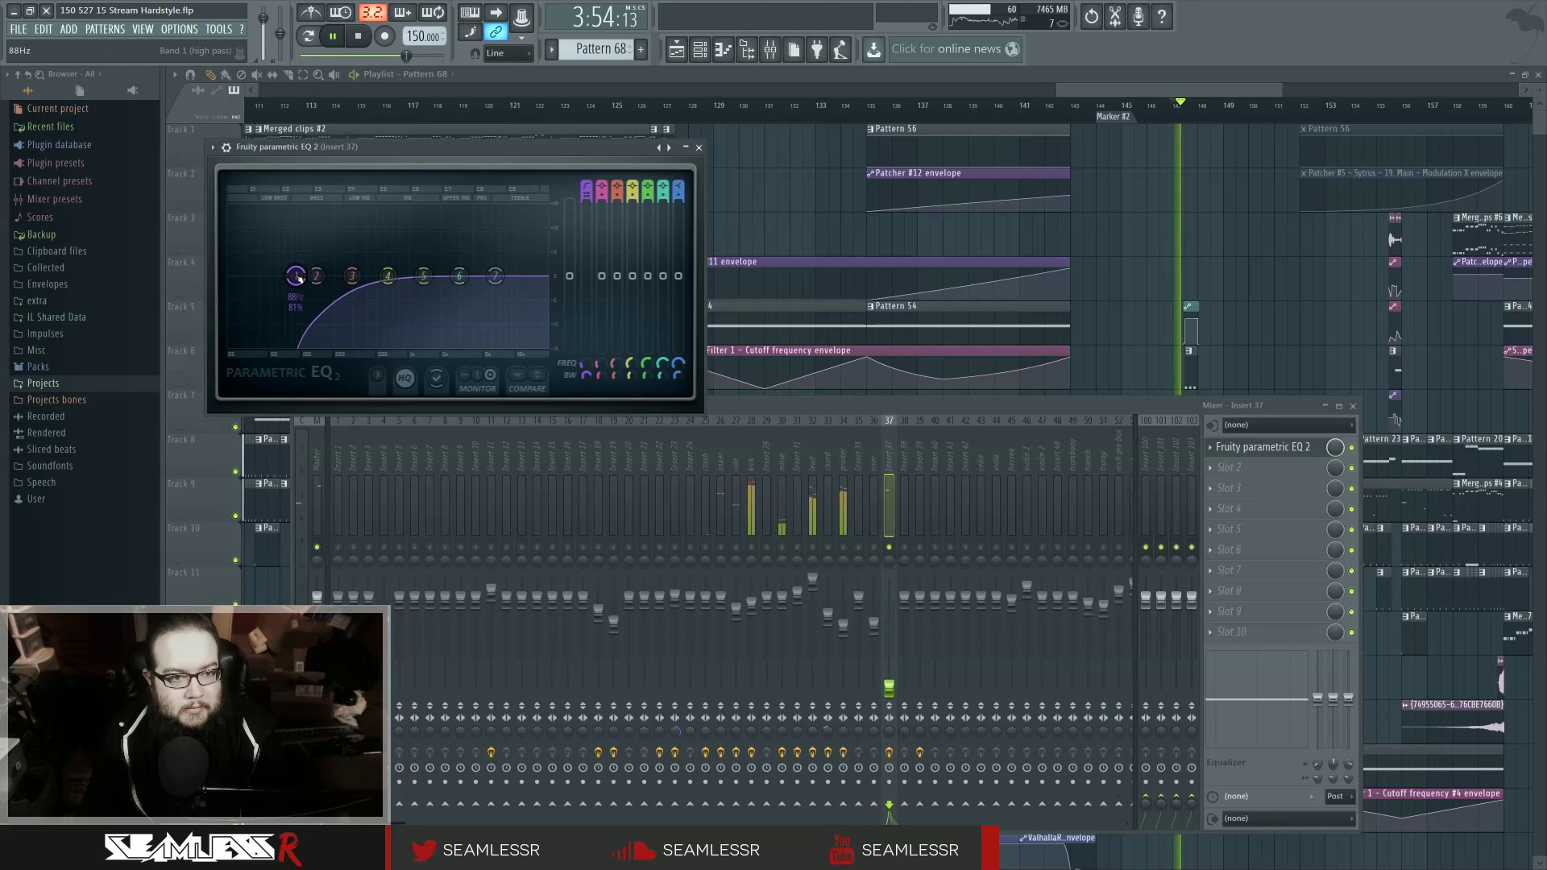
key("space")
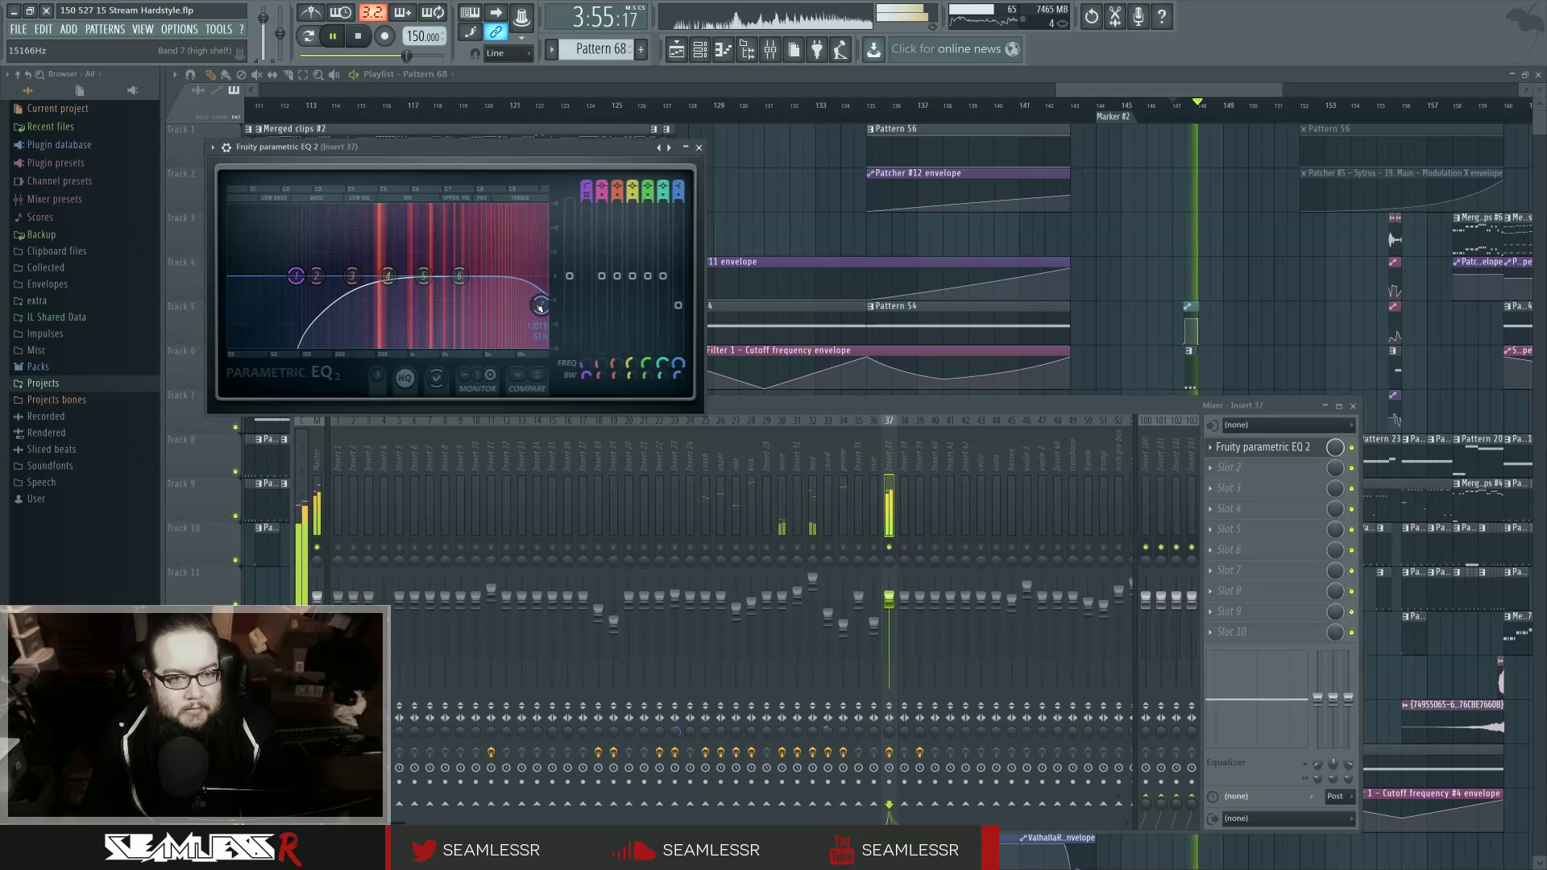
Step: Unsolo Insert 37, play the bar 147 fill in the full mix and close the EQ and mixer
key("space")
left_click(892, 550)
key("space")
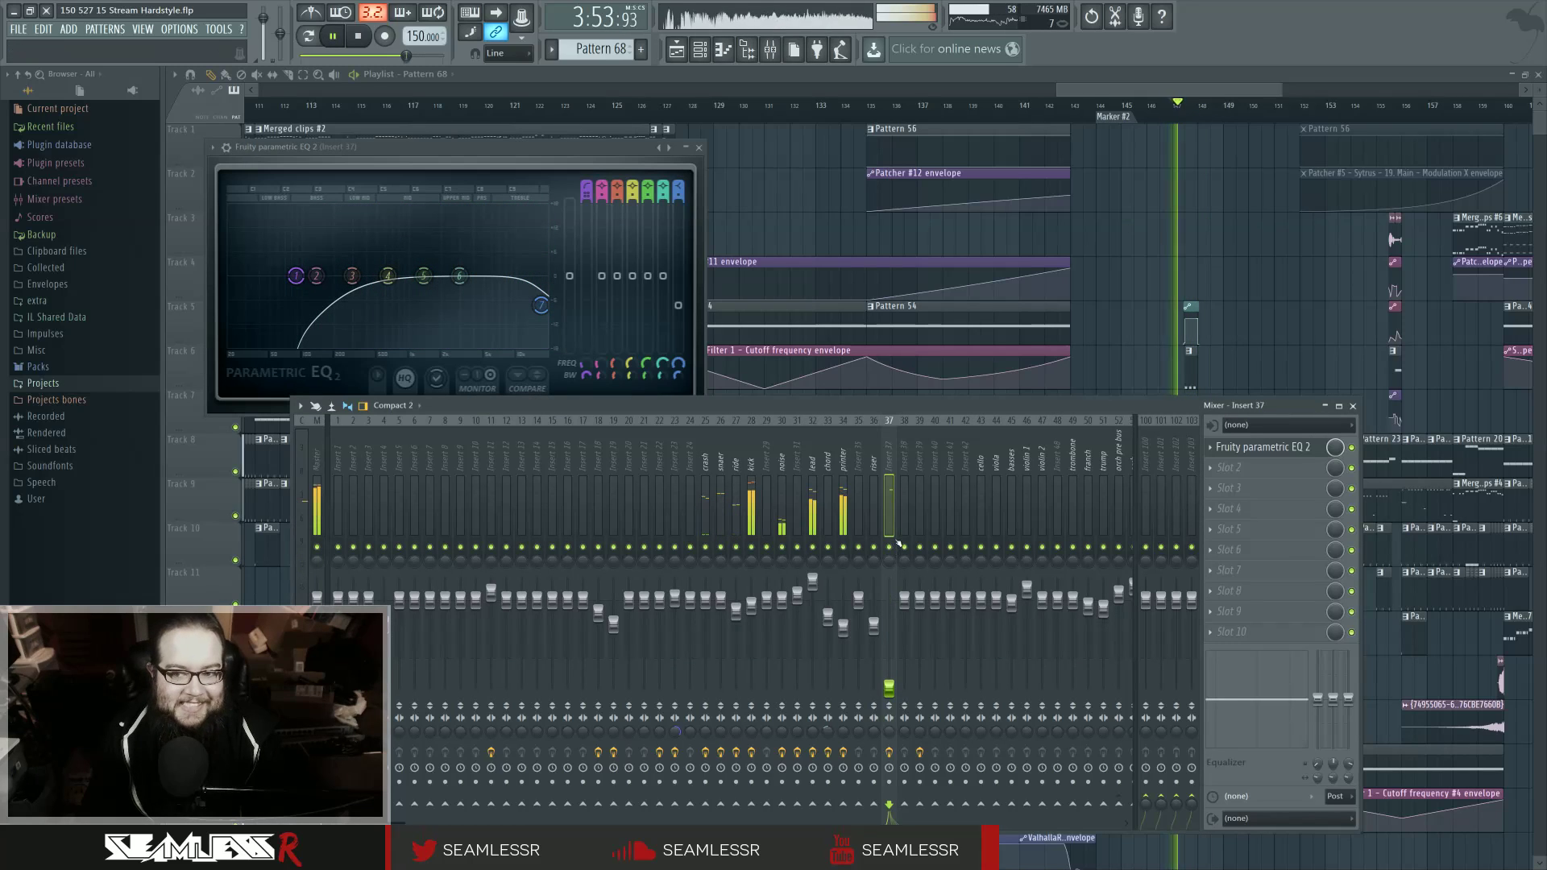
right_click(1158, 274)
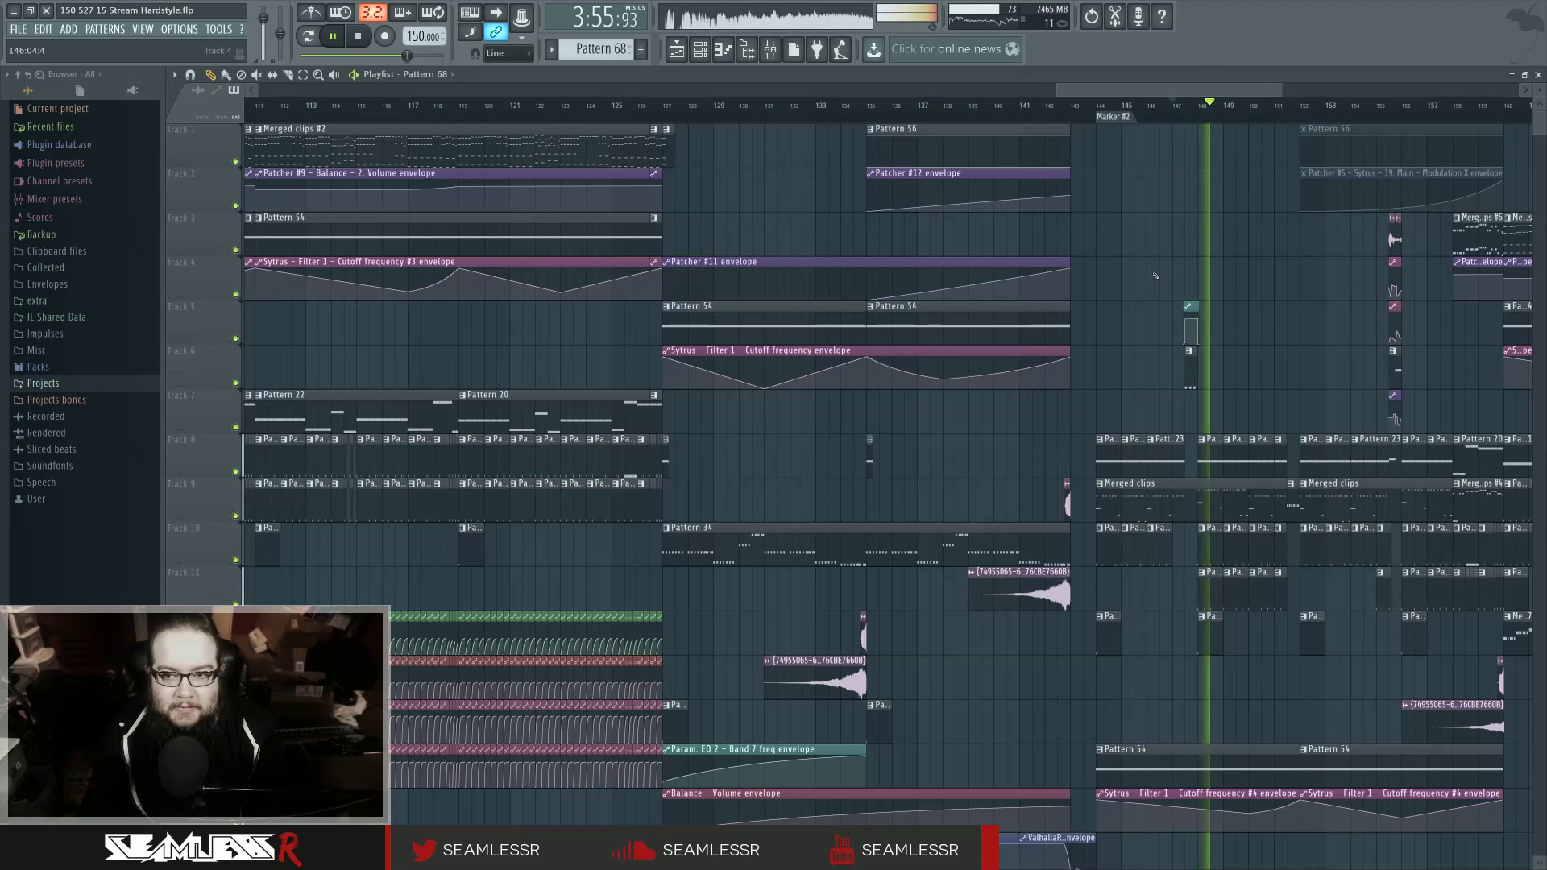
Step: Play the earlier fill around bar 49 in the playlist
scroll(1095, 374, "down", 4)
scroll(1095, 374, "up", 5)
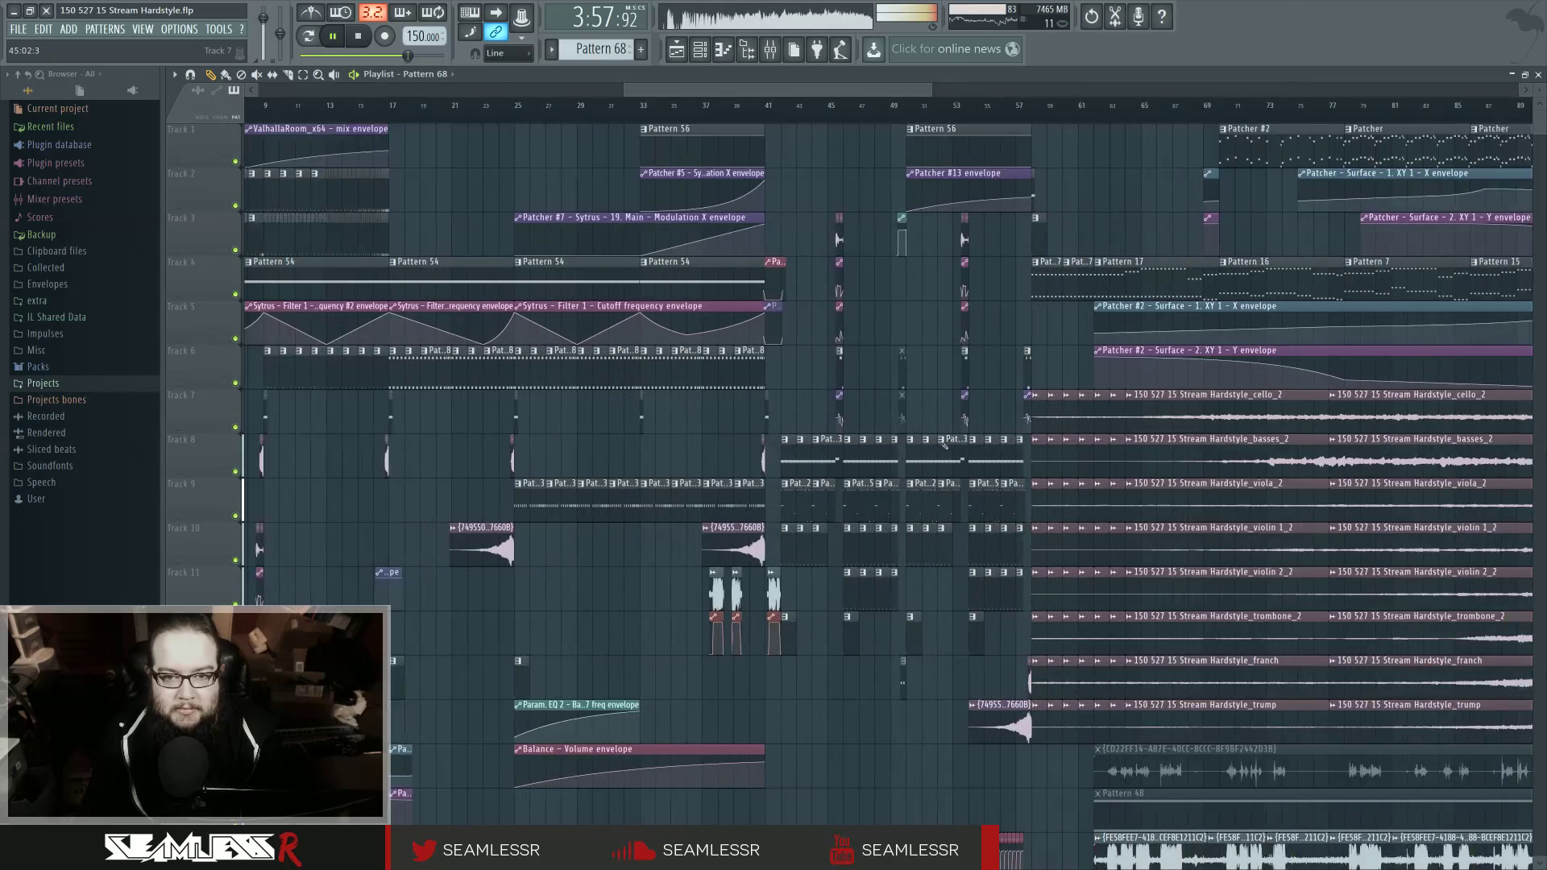
left_click(892, 119)
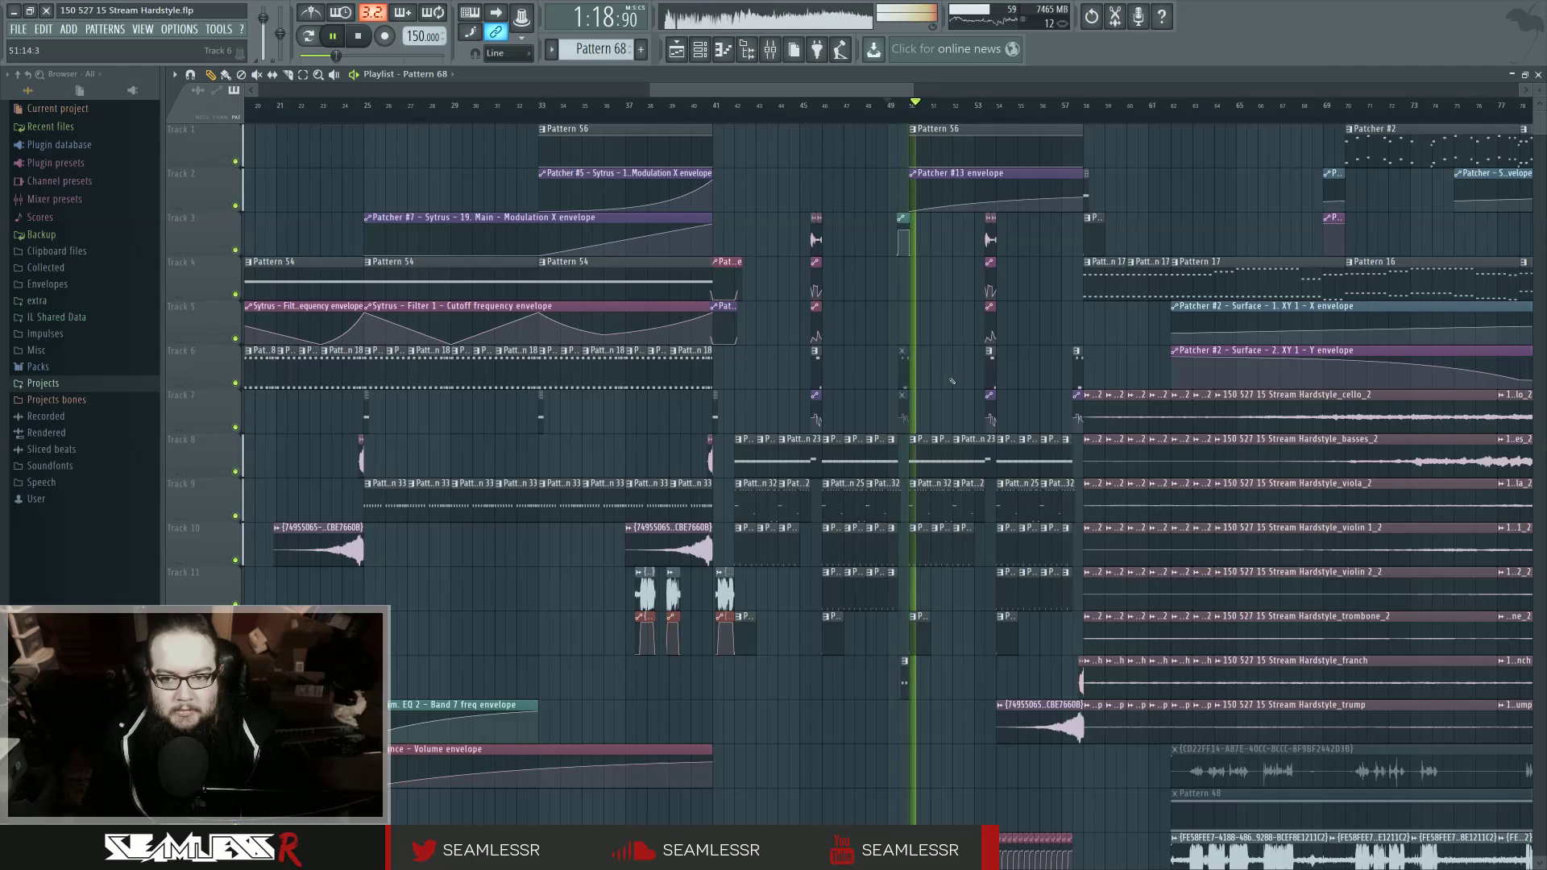
key("space")
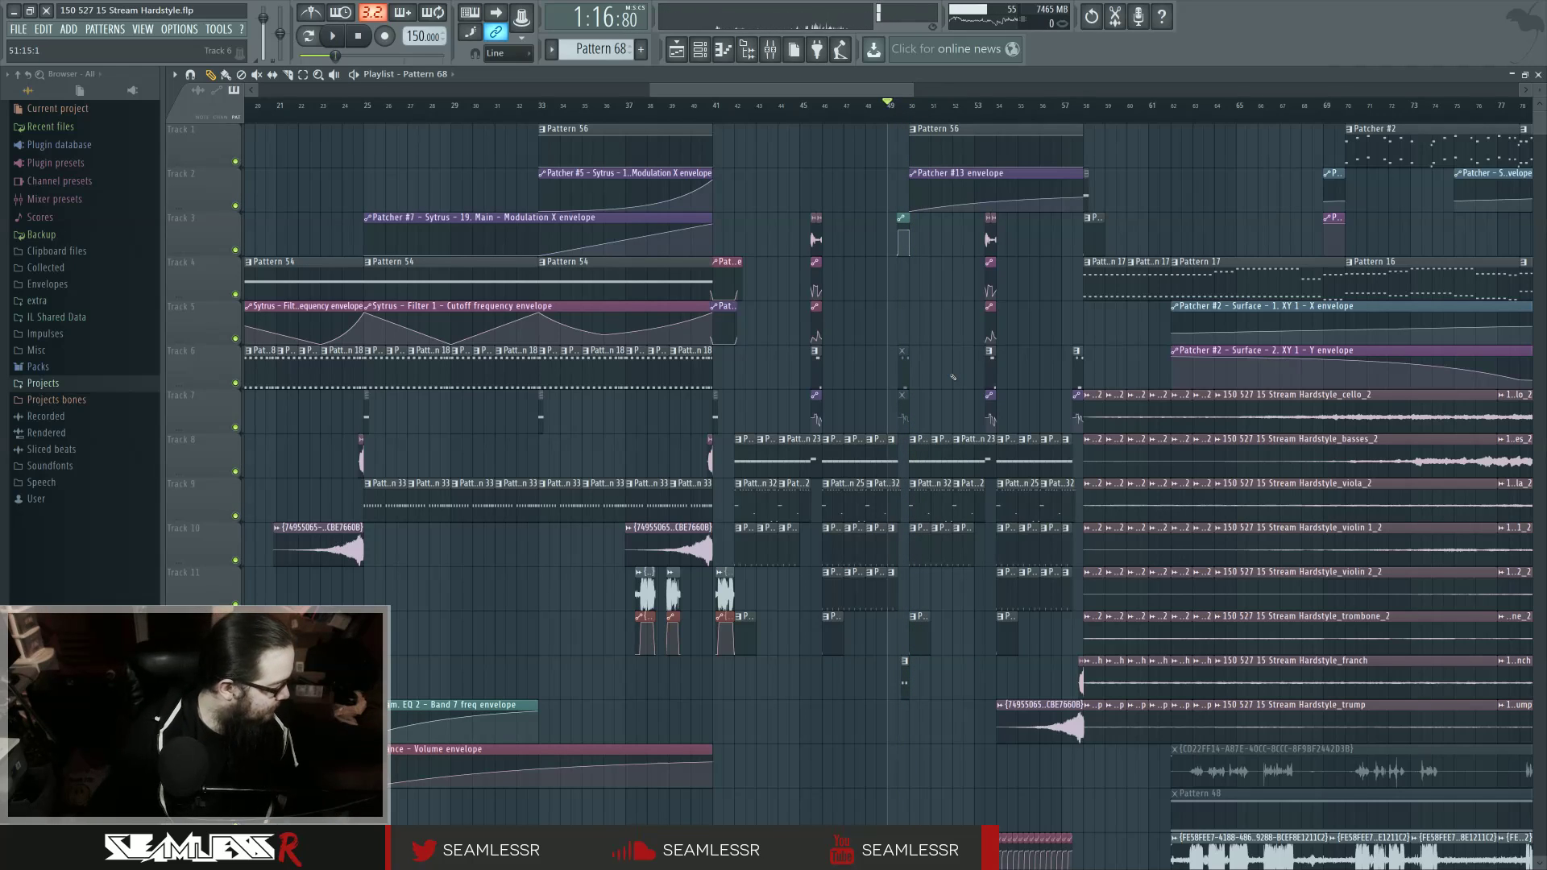
Step: Play from bar 42 and move peaking band 5 of the printer track's Fruity parametric EQ 2 to about 3836 Hz as a cut
left_click(740, 107)
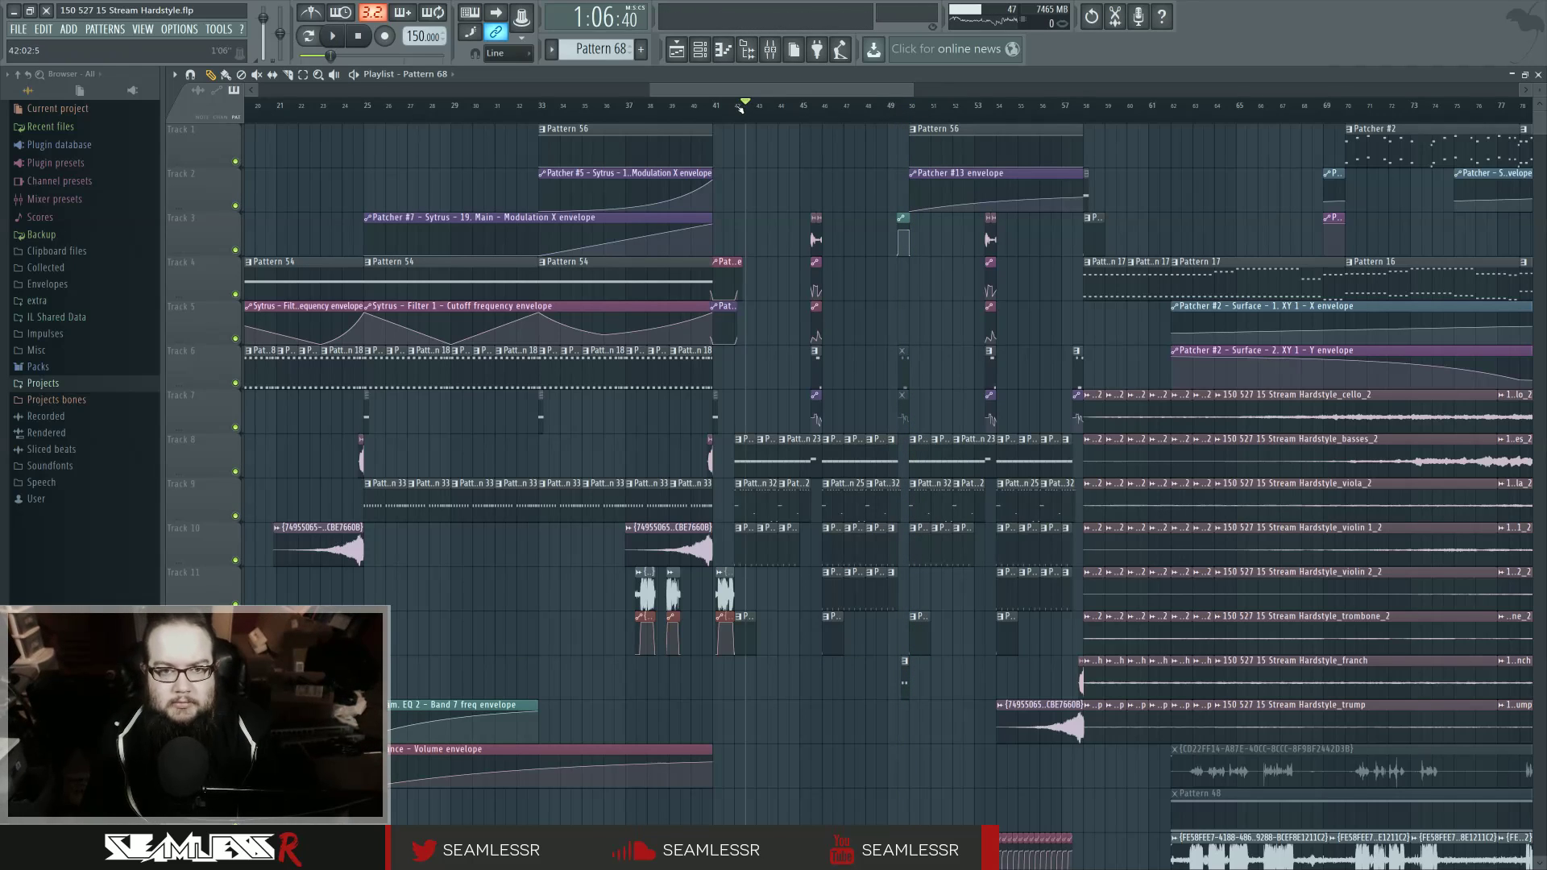
key("space")
key("F9")
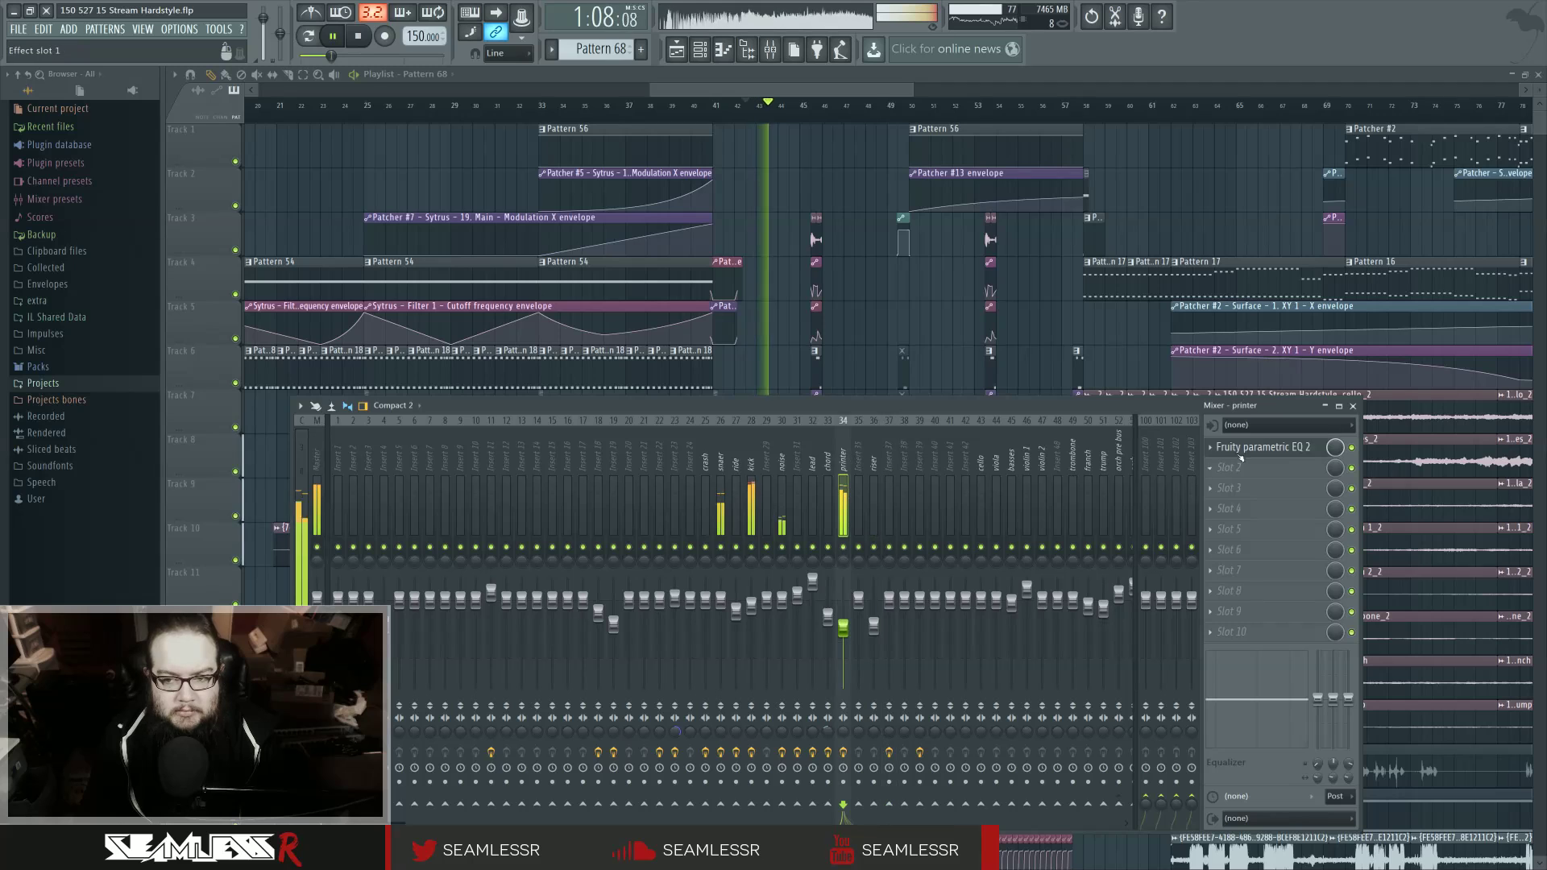
left_click(1241, 454)
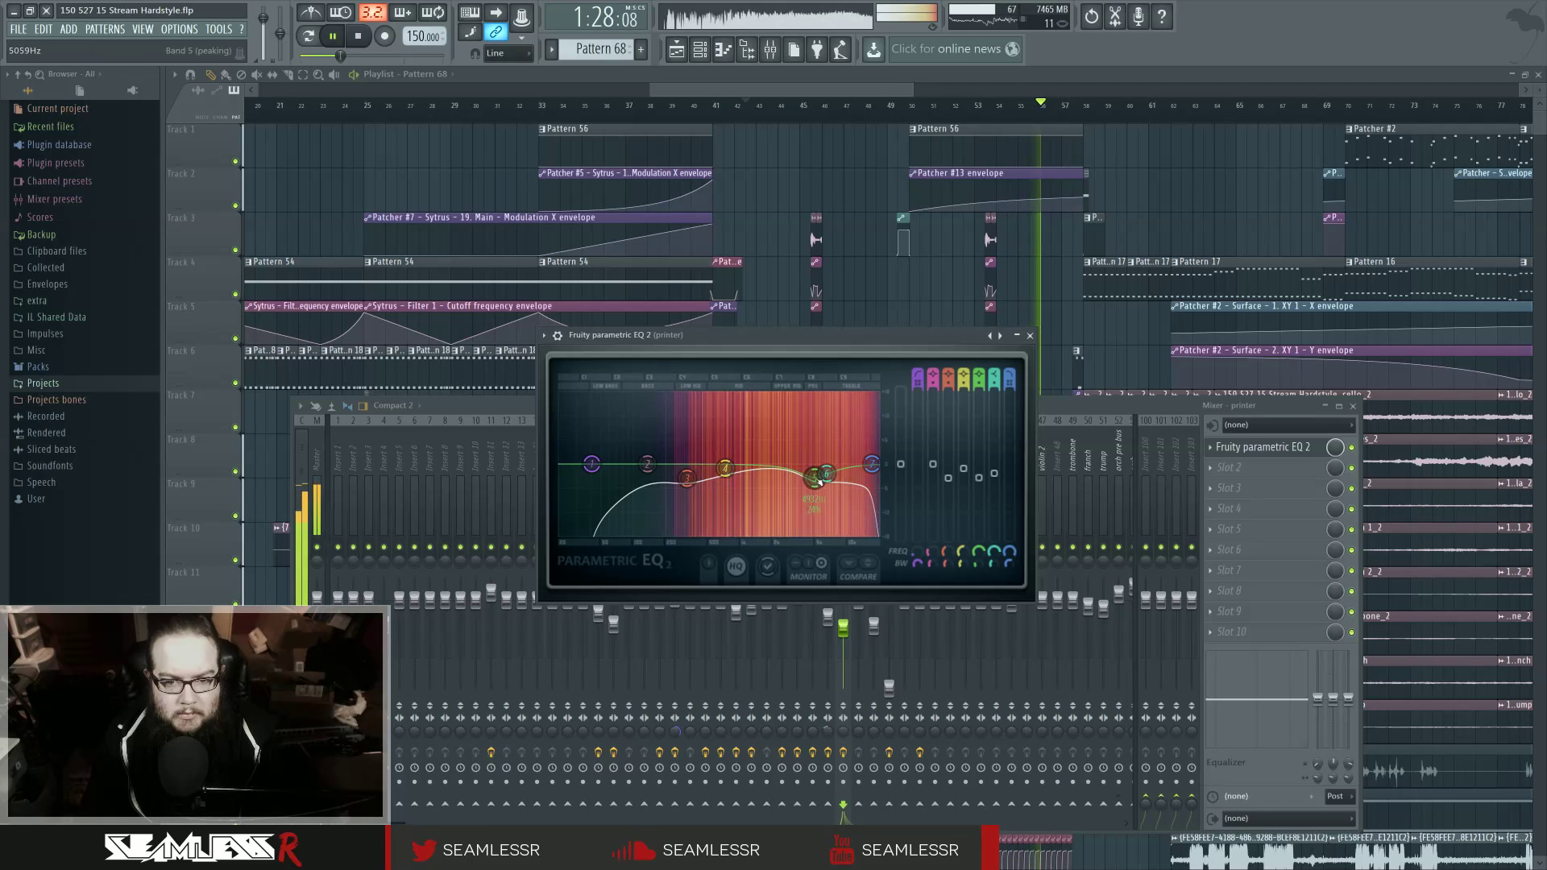
key("space")
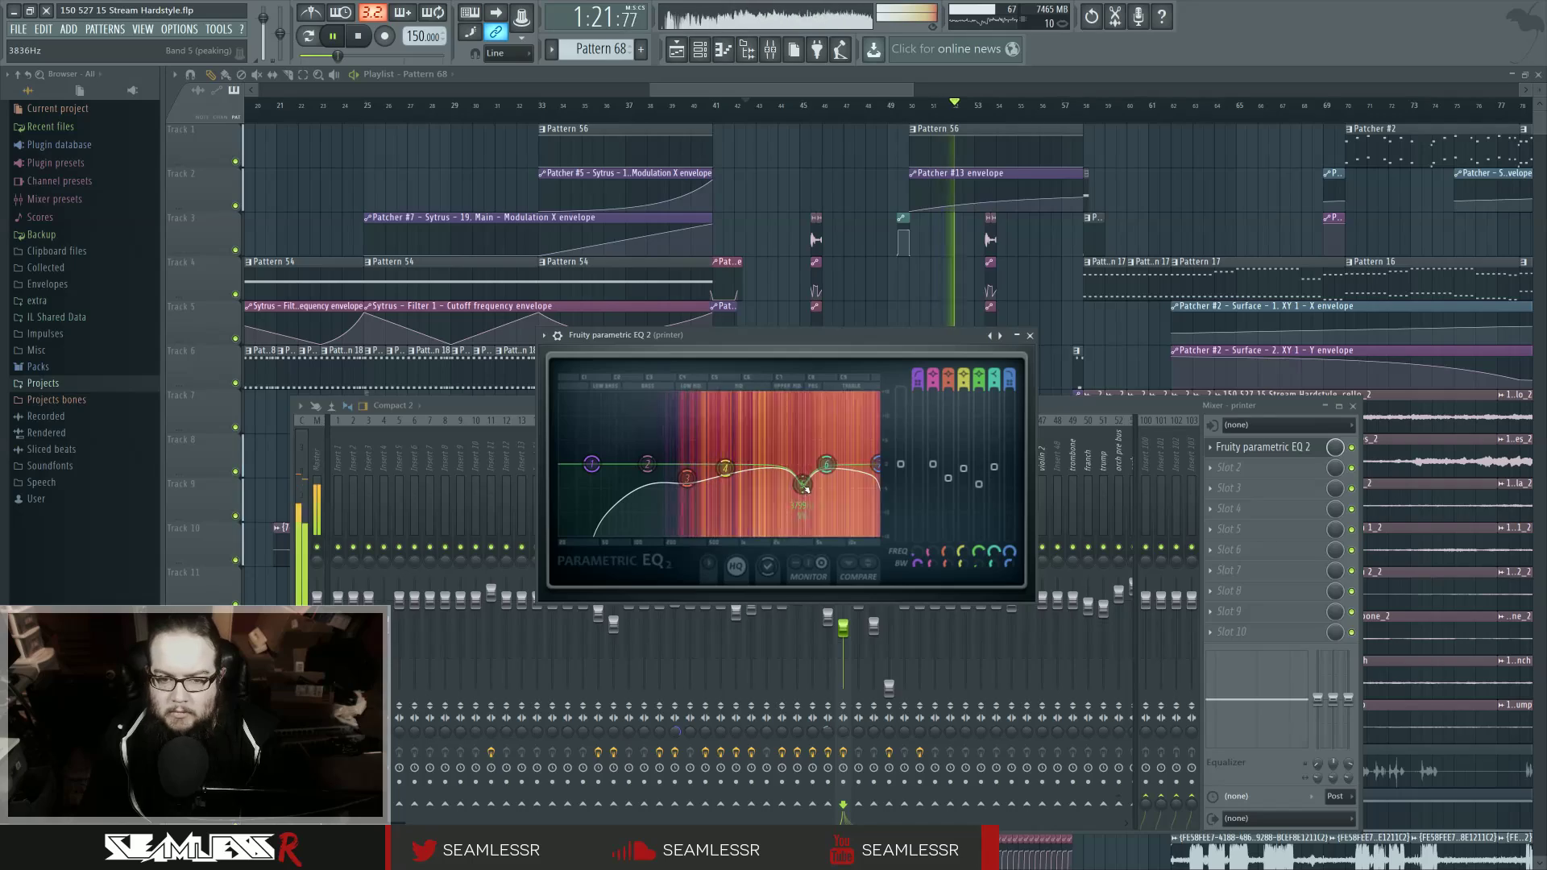
key("F5")
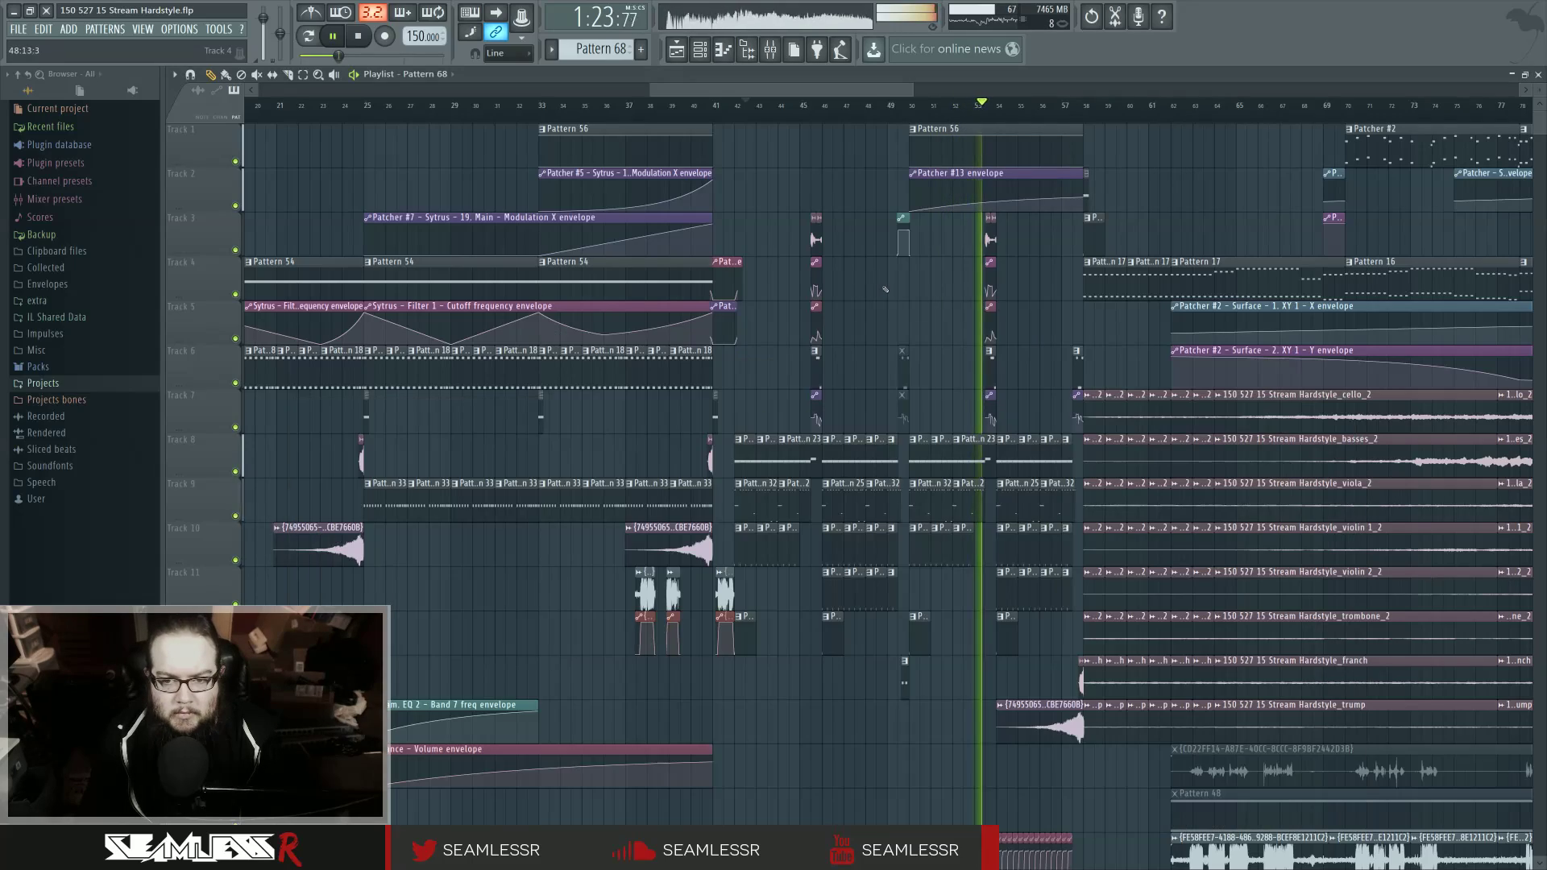
Step: Play from Marker #2 and place a copy of the short DC2EFA1B audio clip from bar 159 on track 13 at 147:13
scroll(977, 363, "down", 5)
scroll(1183, 288, "right", 5)
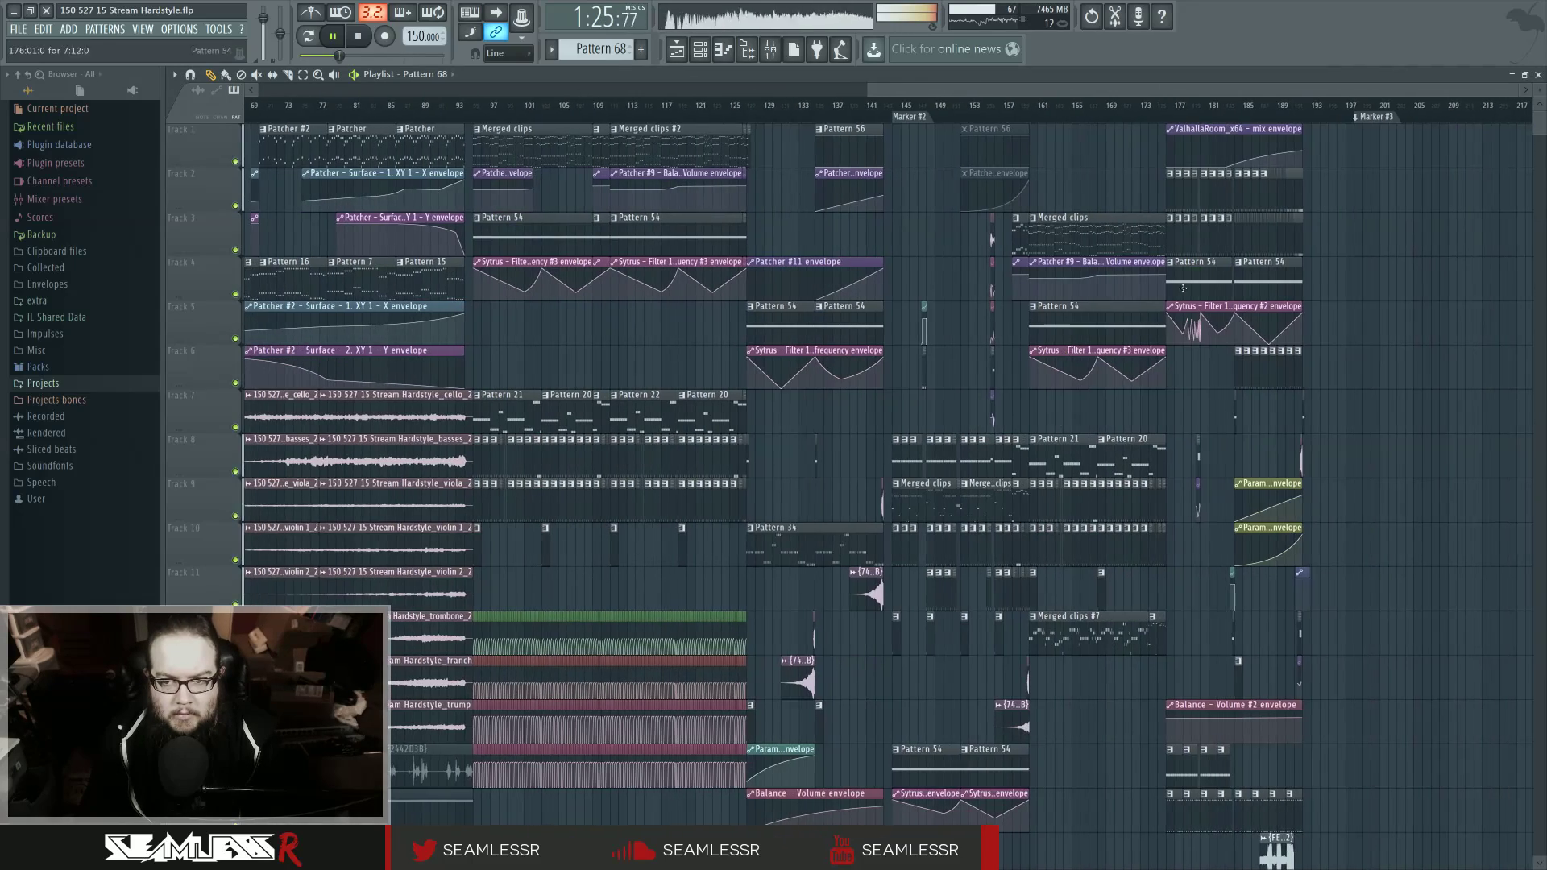
left_click(895, 107)
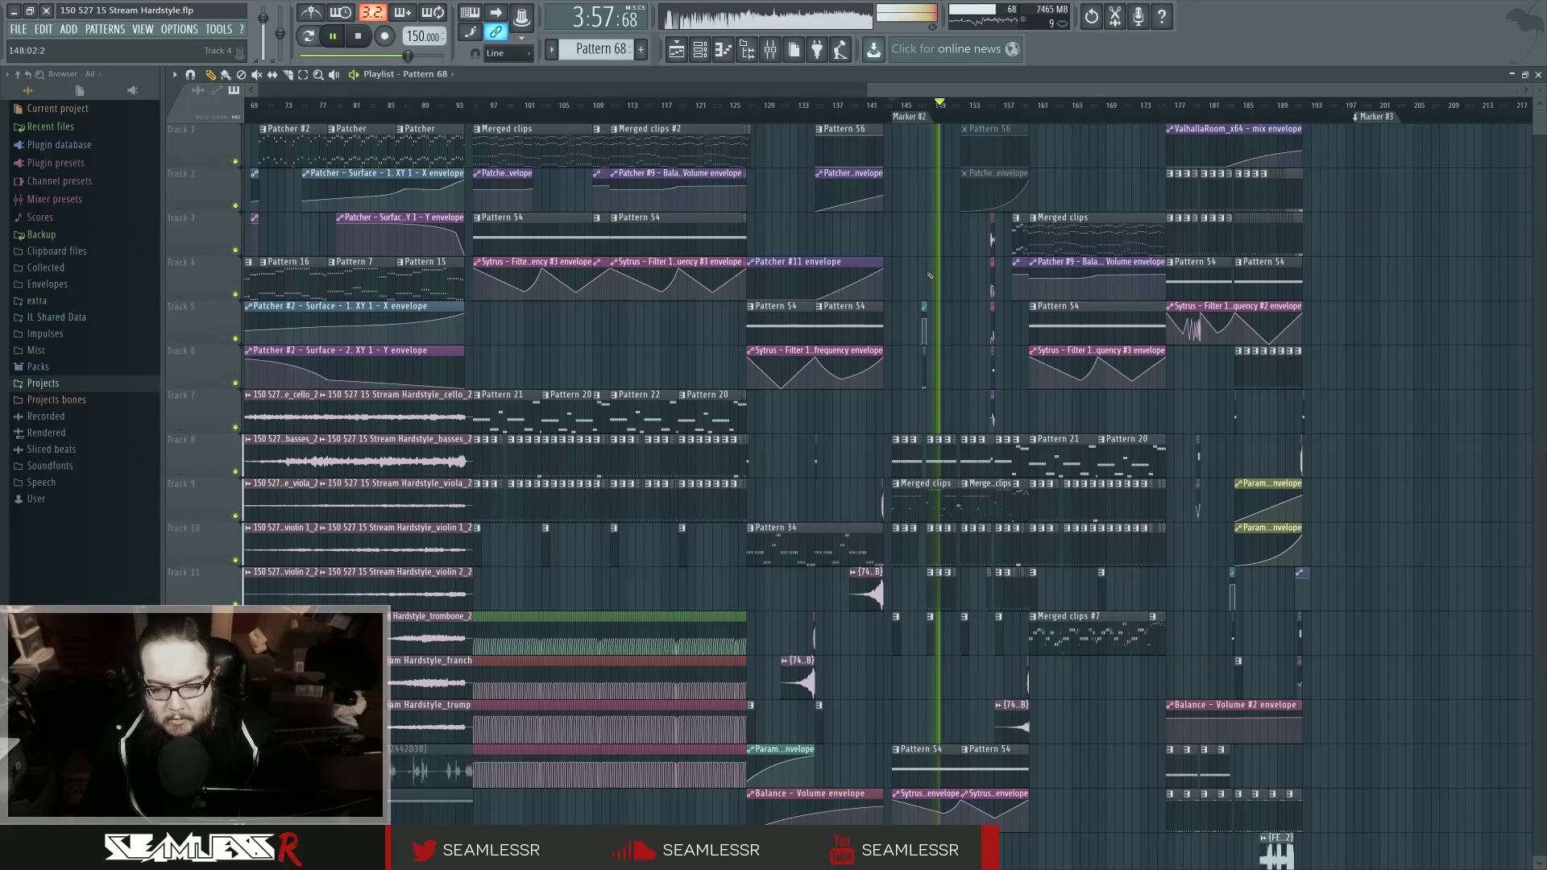
scroll(930, 275, "up", 3)
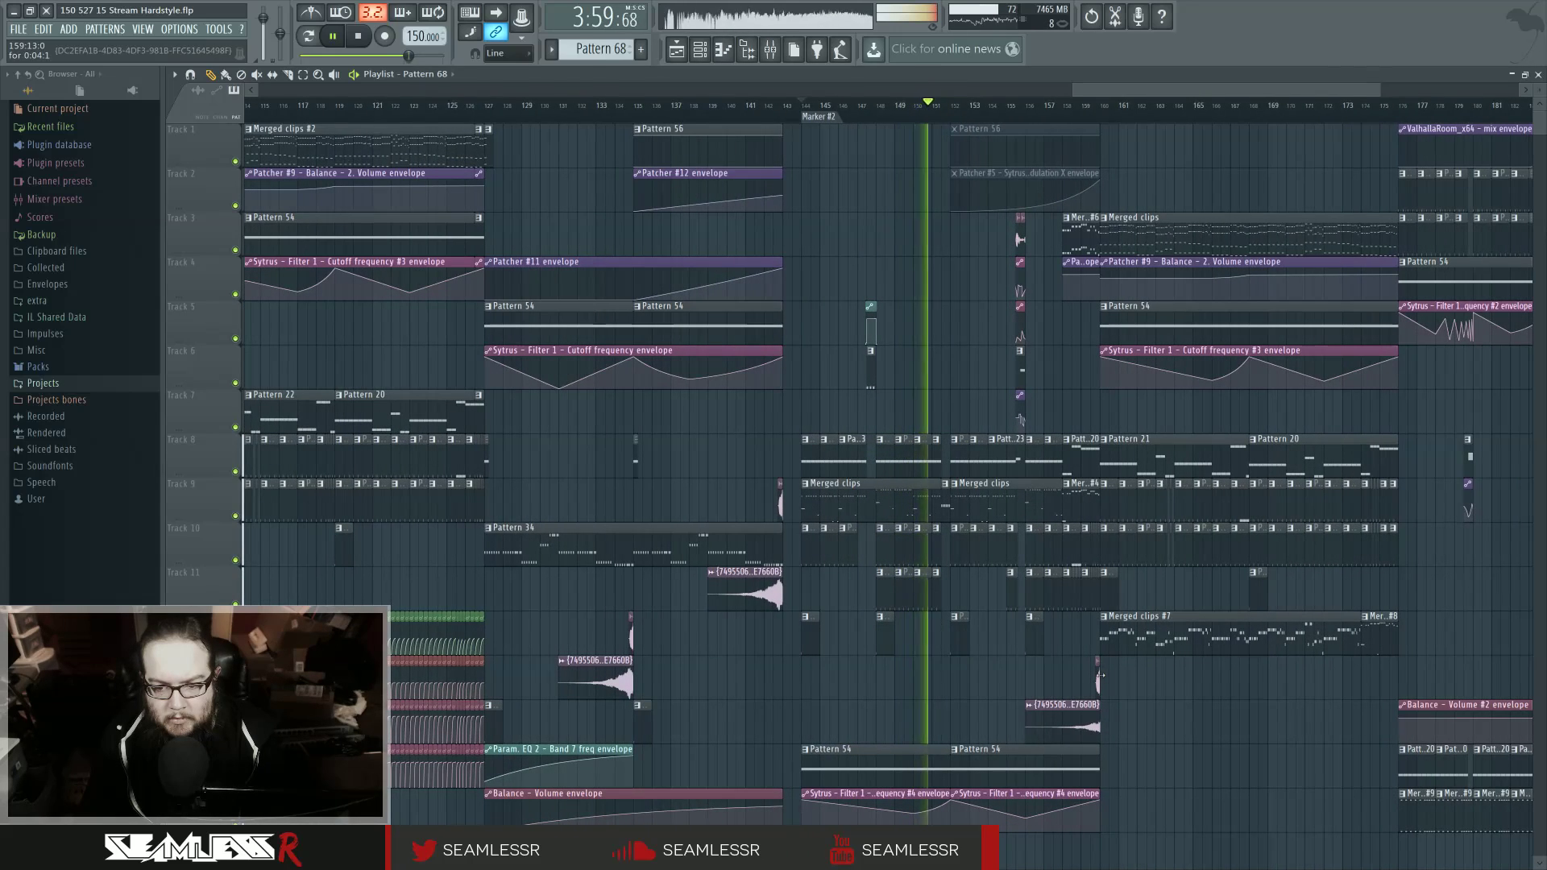
scroll(919, 675, "up", 4)
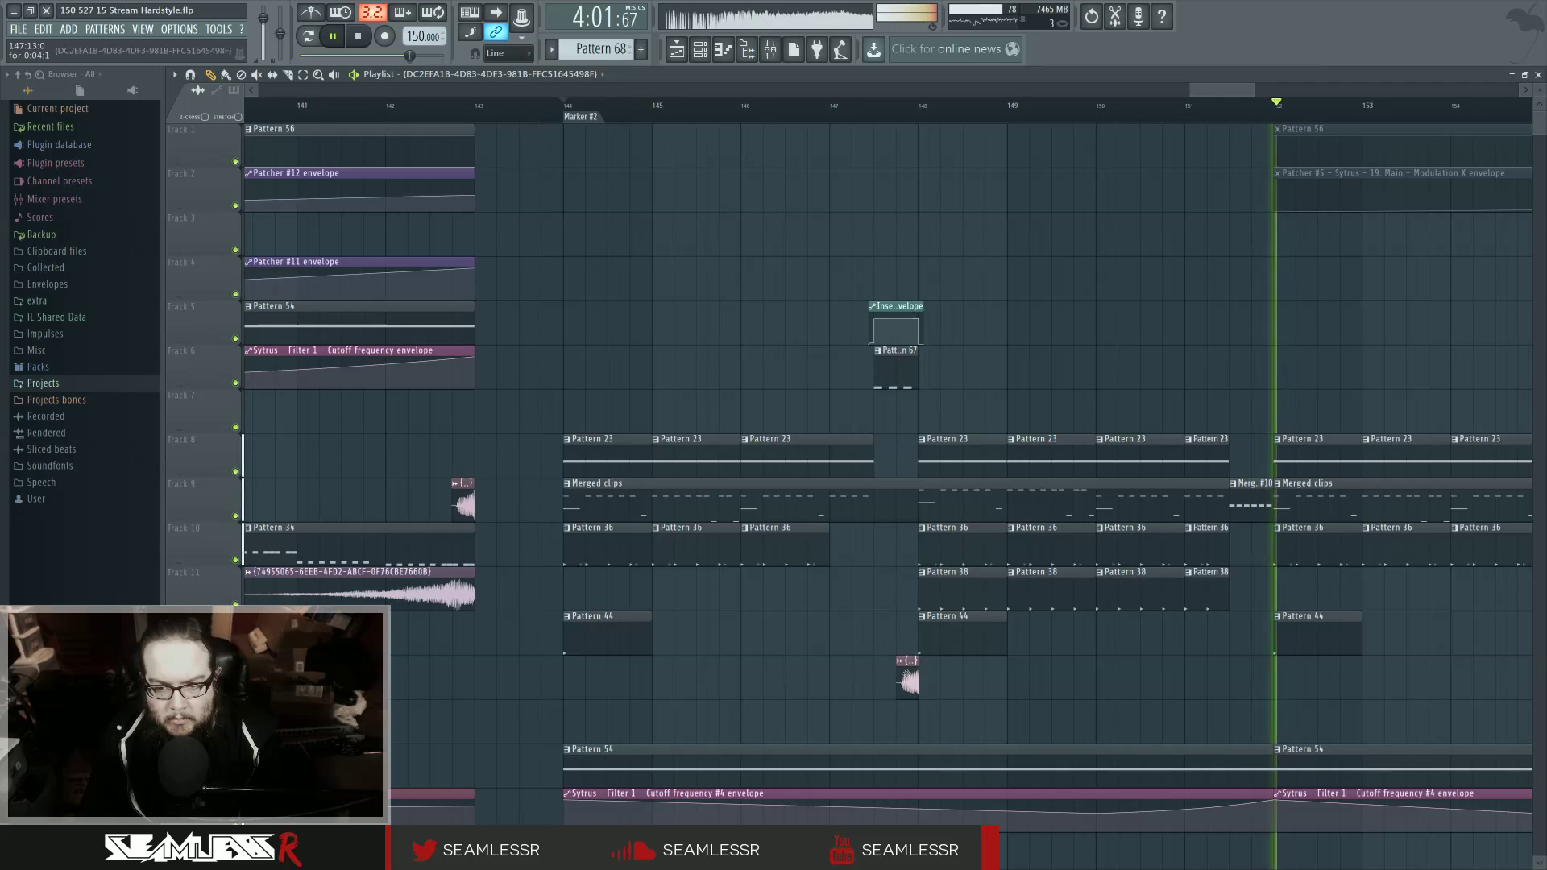
scroll(902, 661, "up", 2)
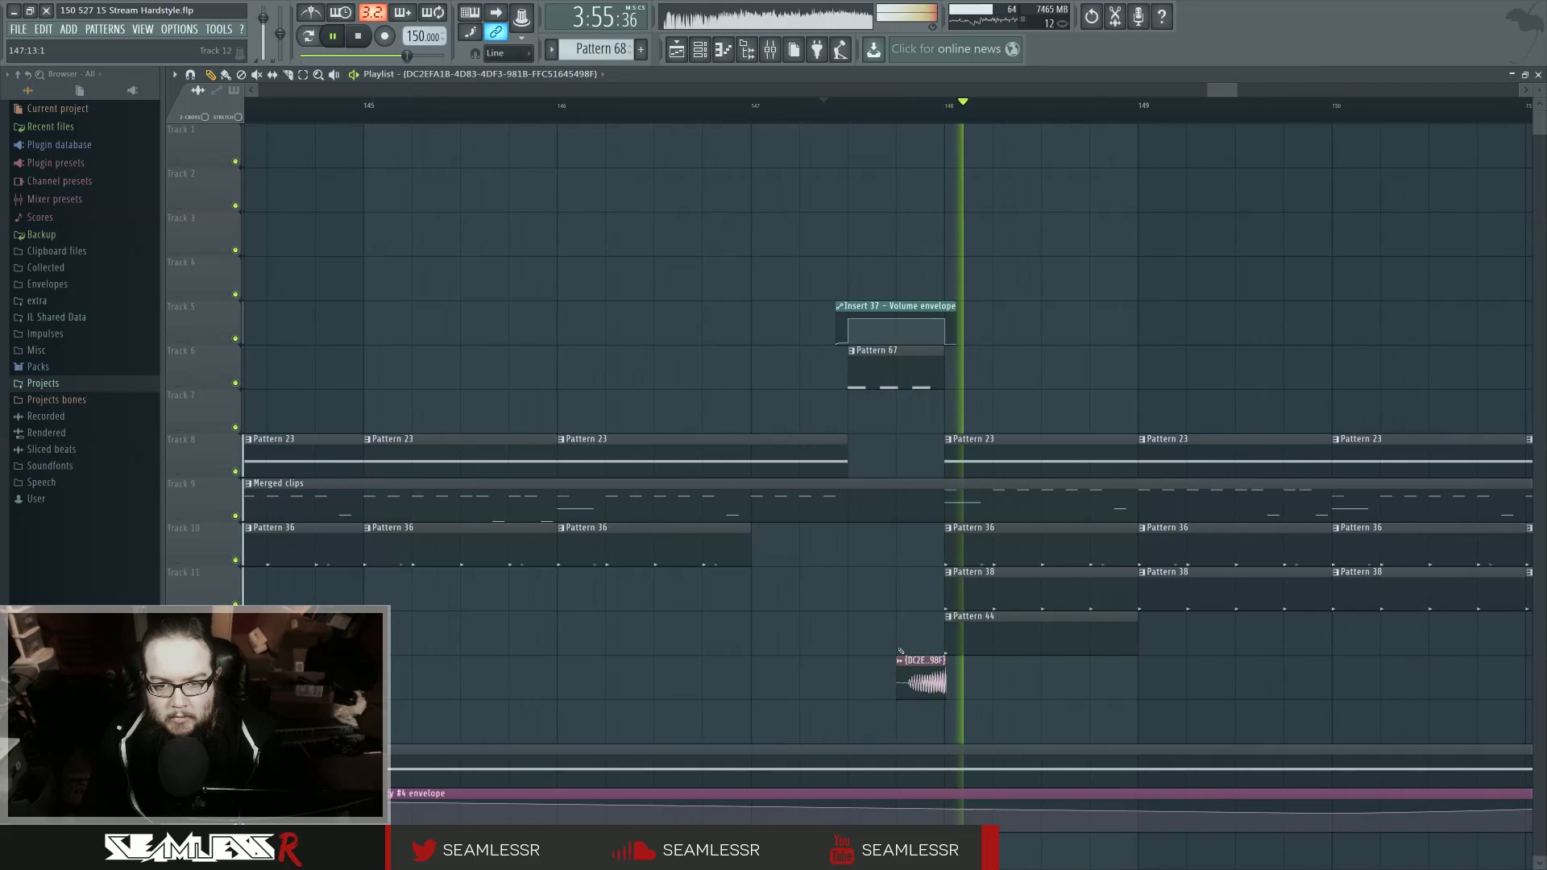
Step: Trim the new audio clip on track 13 to end exactly at bar 148, replaying the bar 147 fill
key("space")
left_click(287, 74)
key("space")
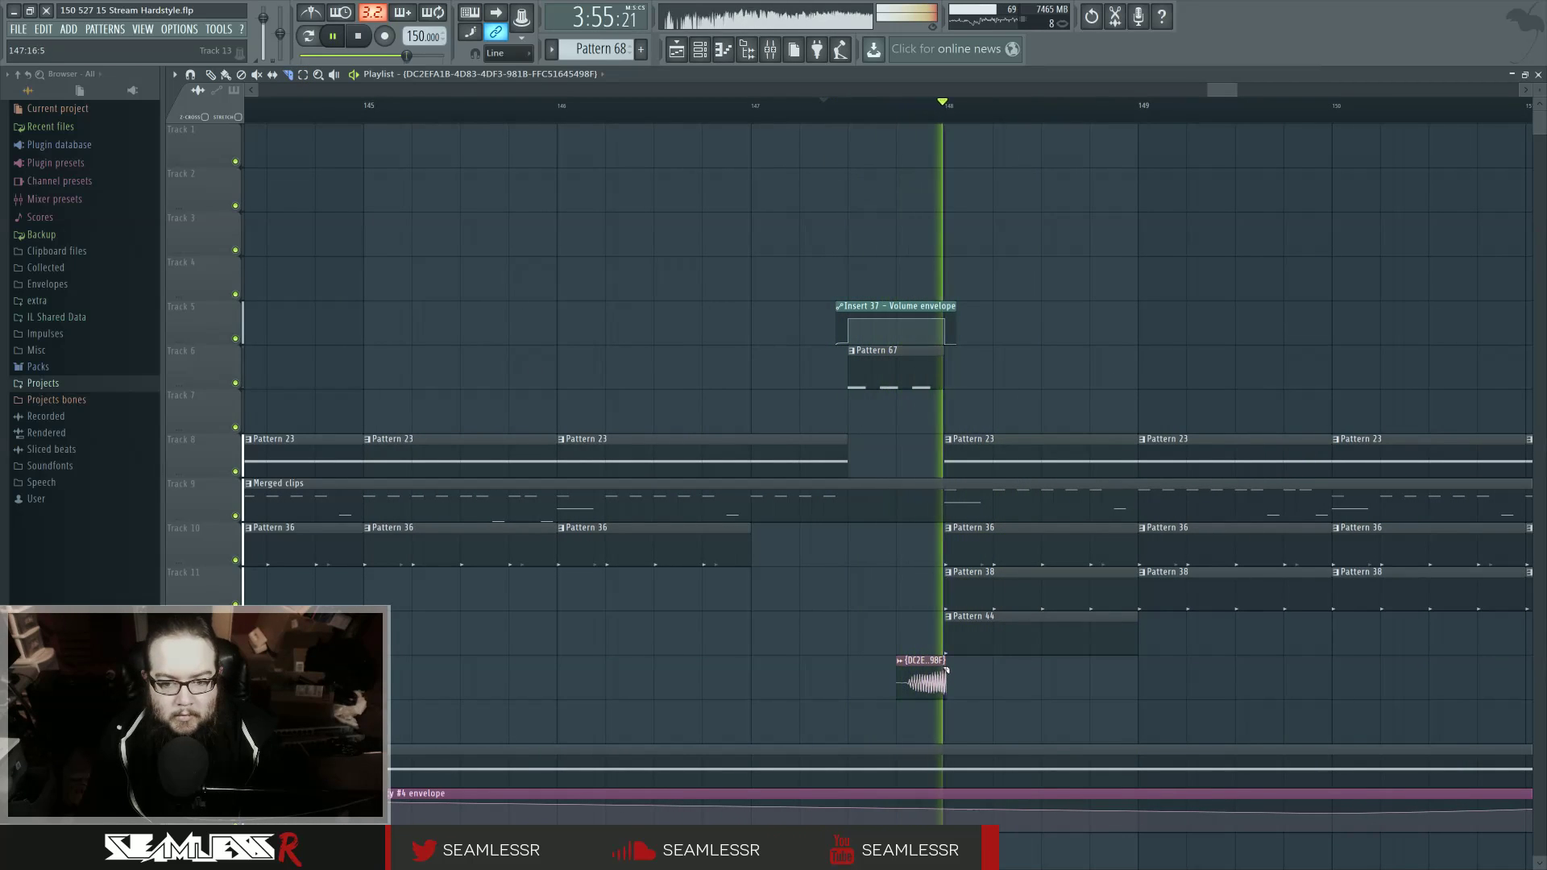
key("space")
key("space")
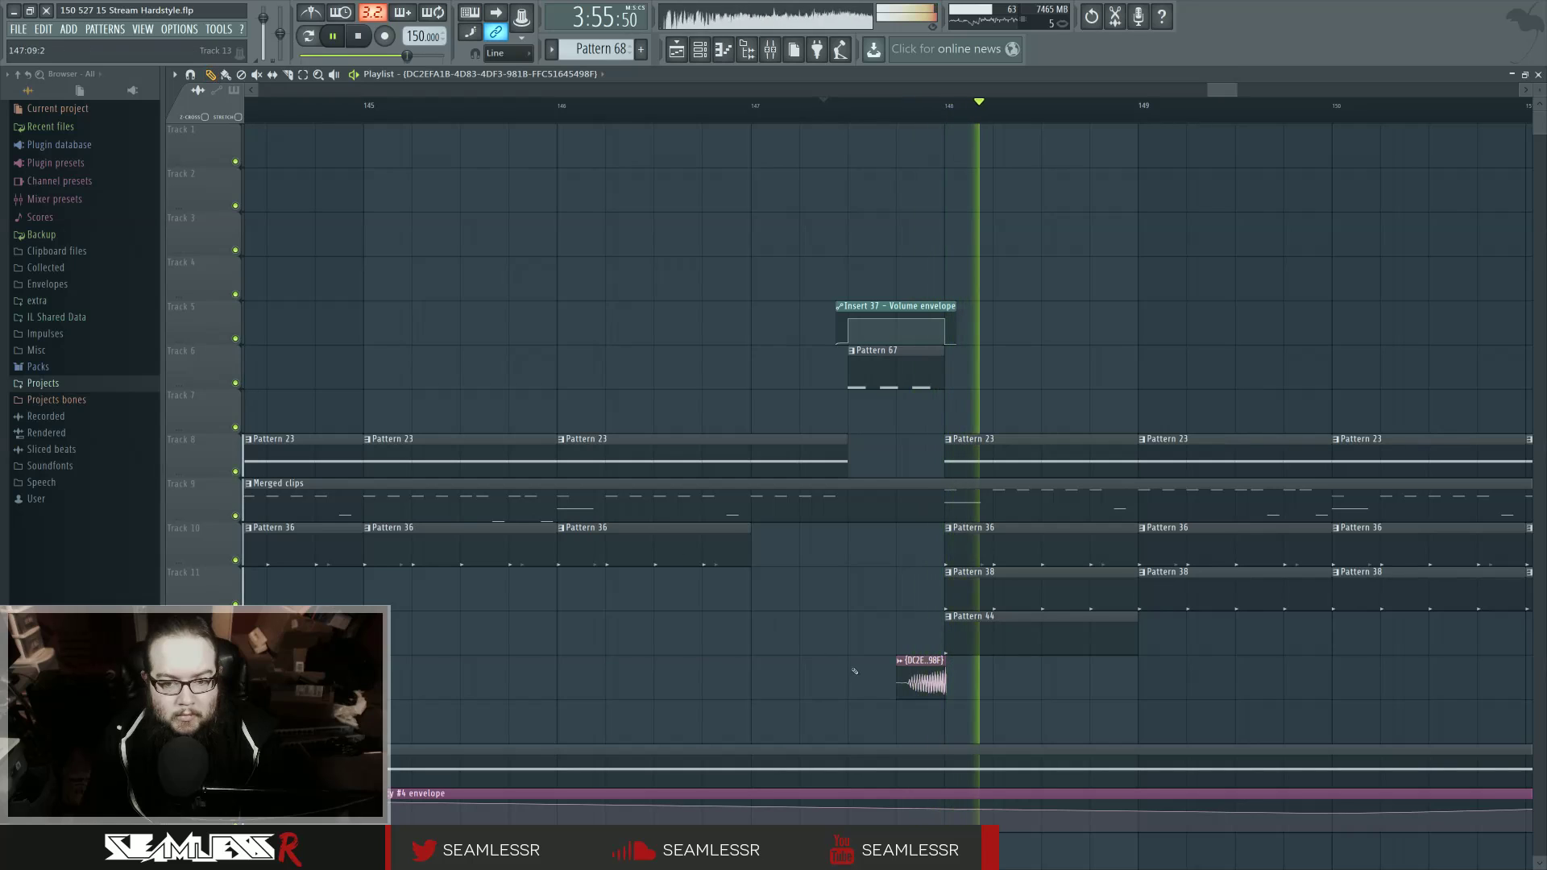
key("space")
key("space")
key("space")
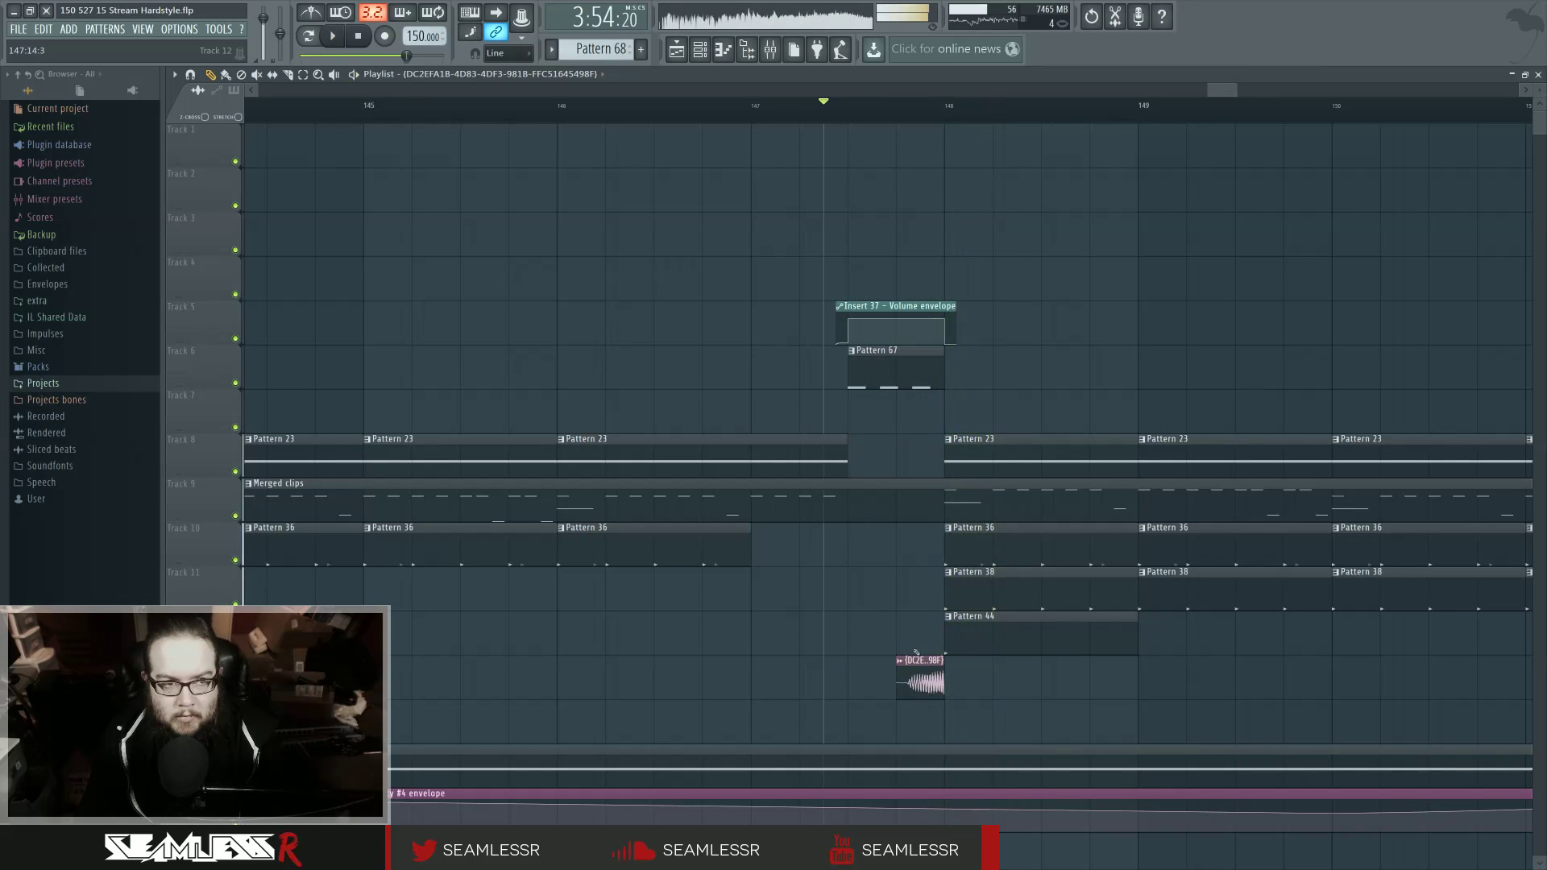
Step: Slip the audio inside the track 13 clip so its swell starts closer to bar 148, and replay the fill
key("space")
scroll(919, 657, "up", 2)
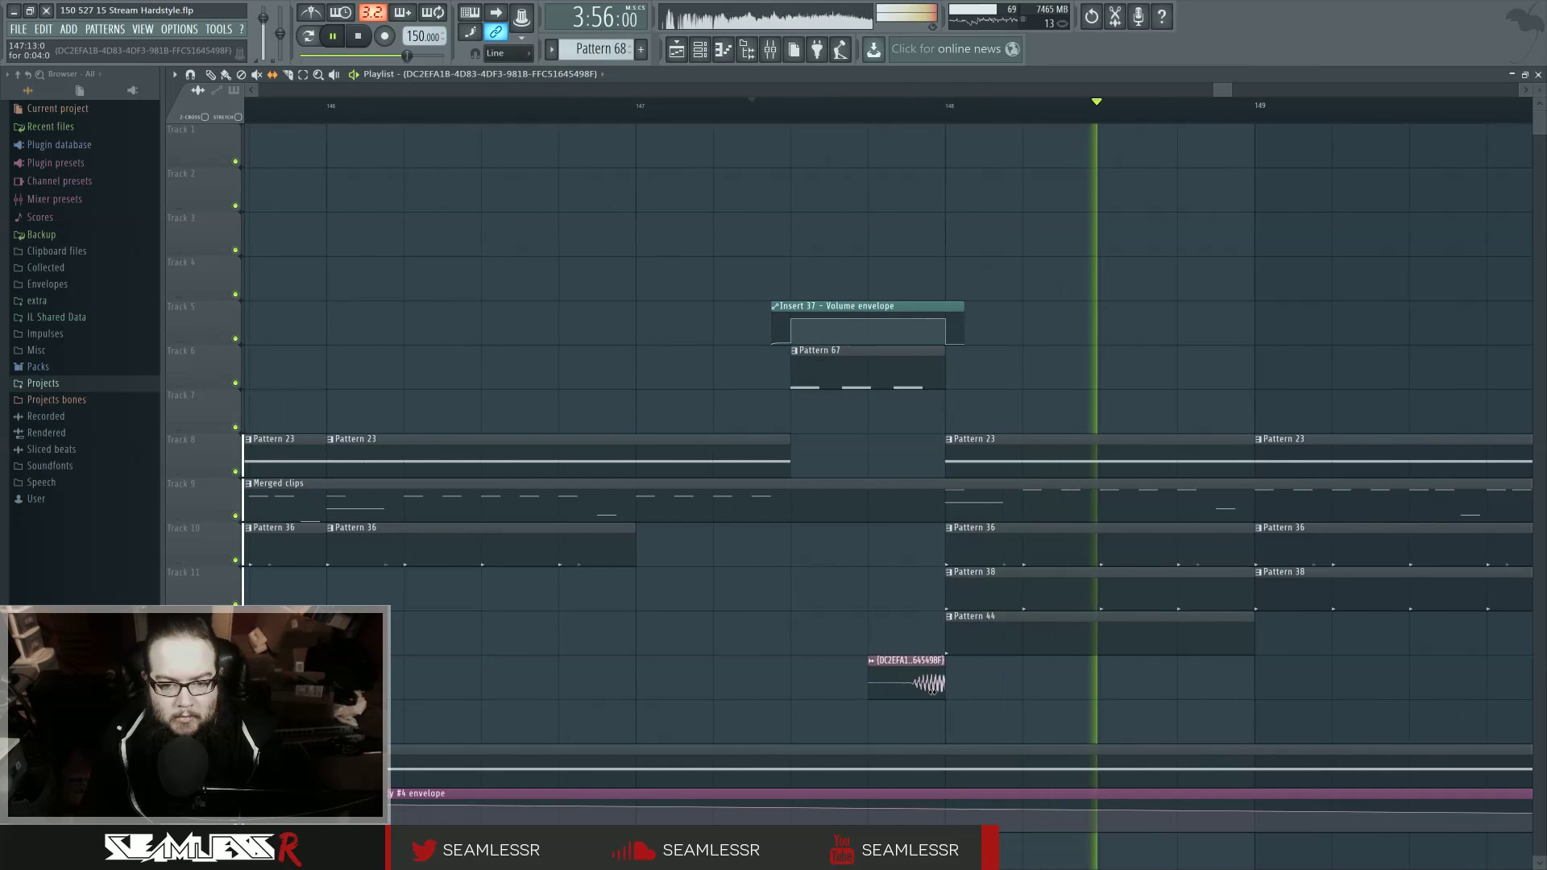
key("space")
key("space")
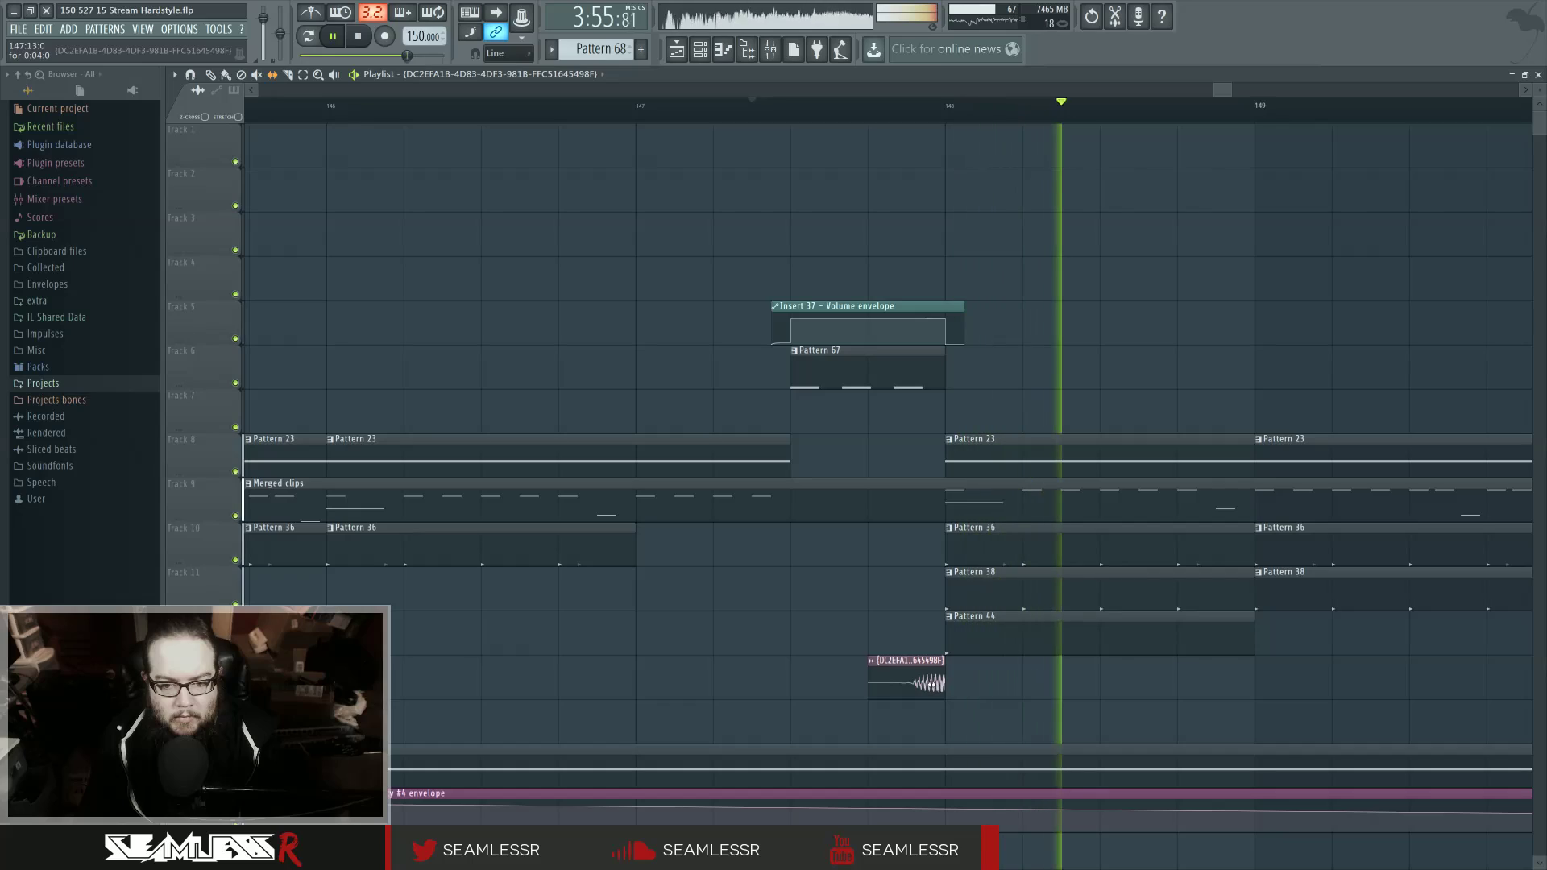
key("space")
key("space")
scroll(992, 701, "down", 1)
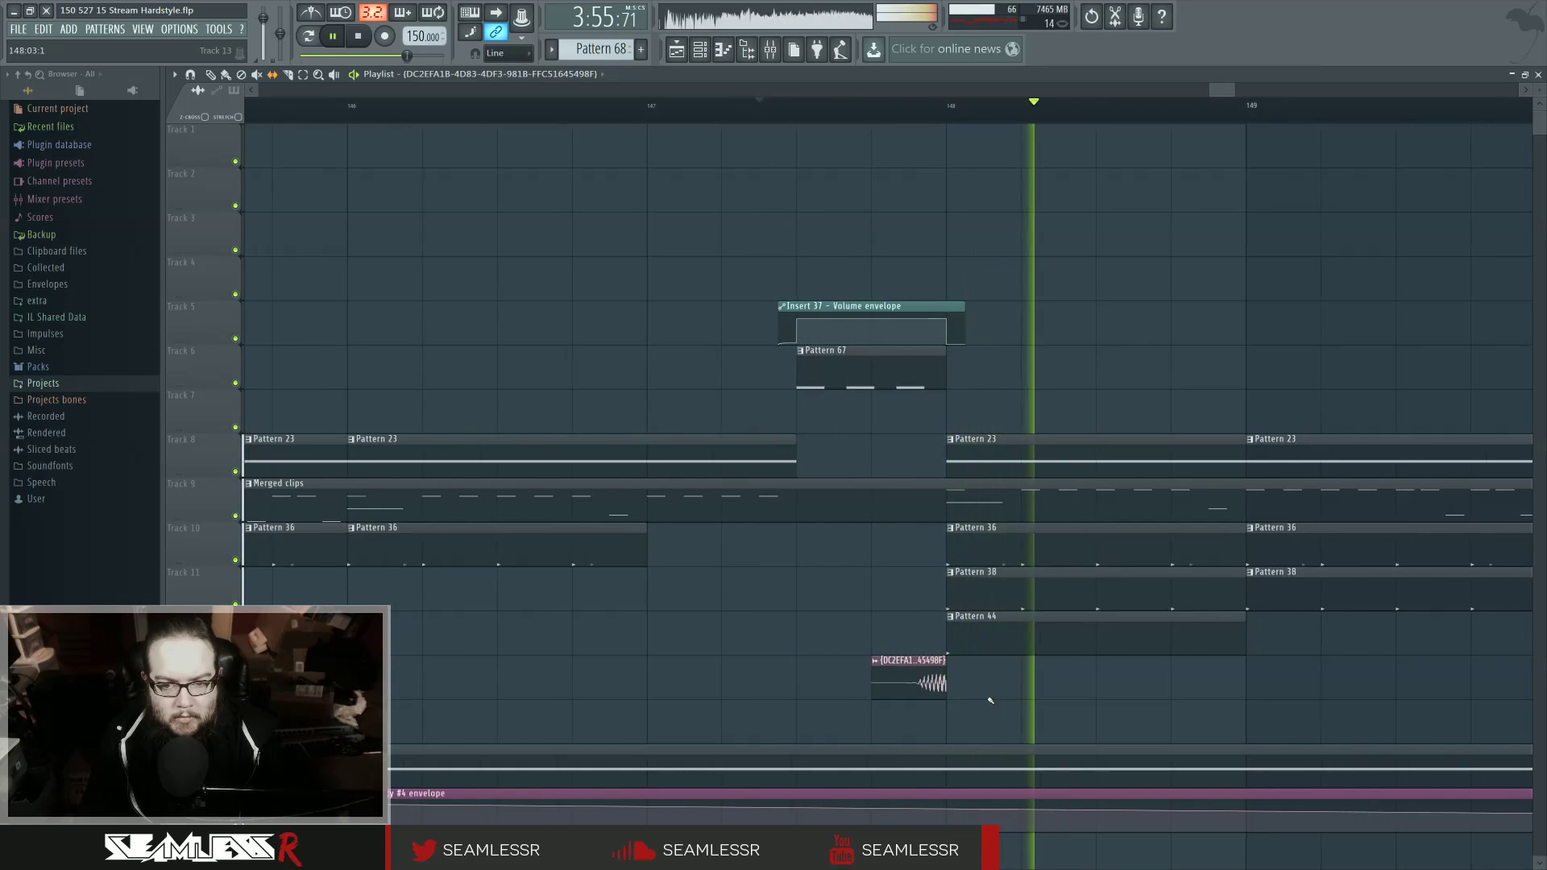
Step: Play on through the section and lower the chord mixer track's volume to 75% (-5.8 dB), closing the mixer
scroll(992, 701, "down", 5)
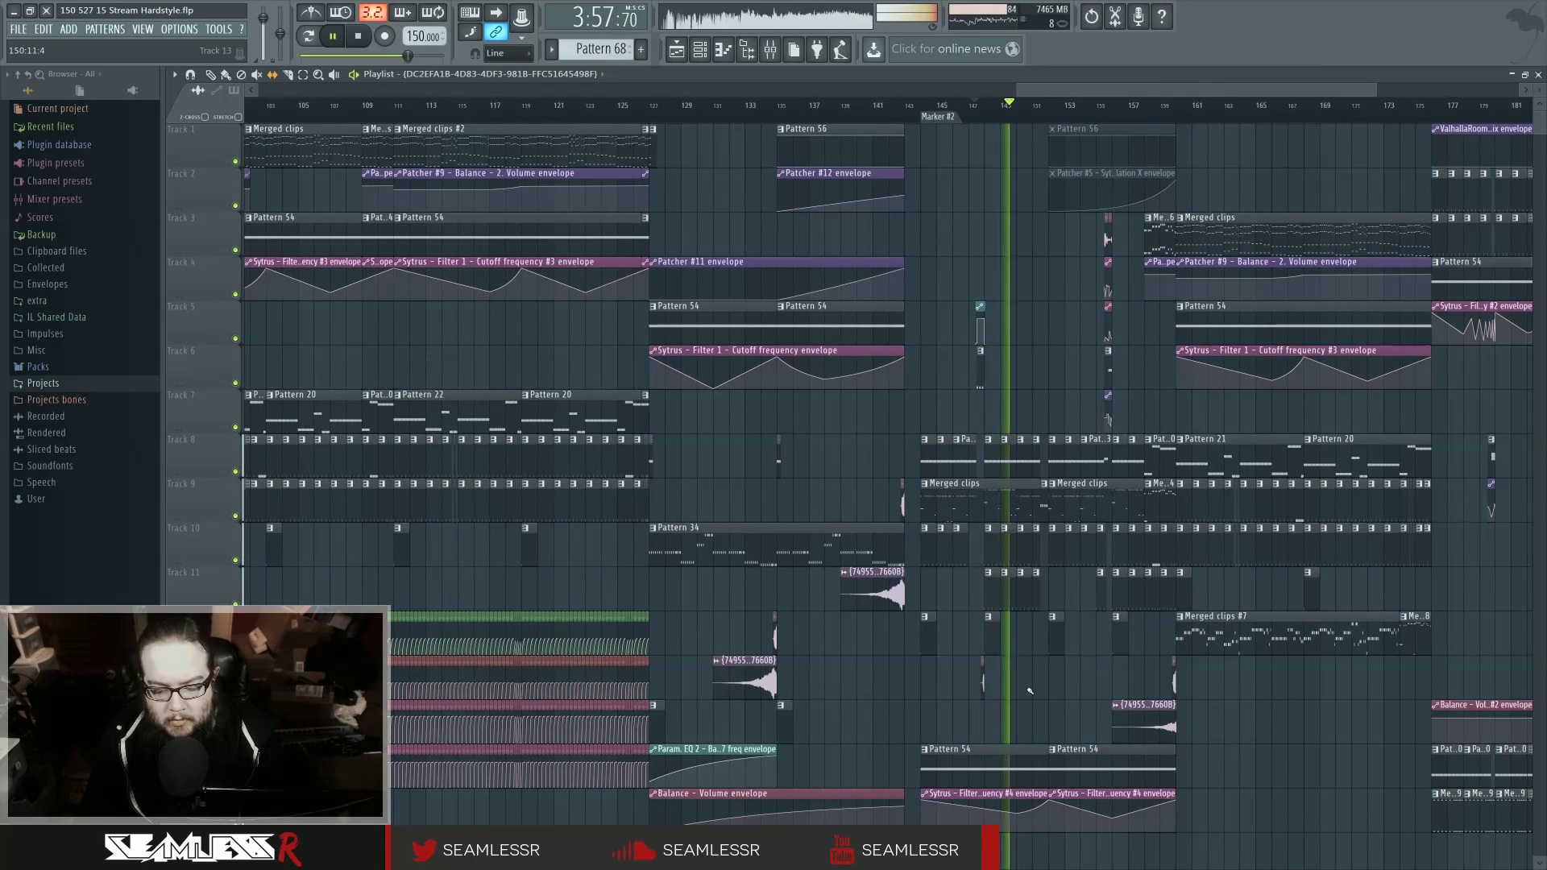
scroll(1032, 689, "down", 3)
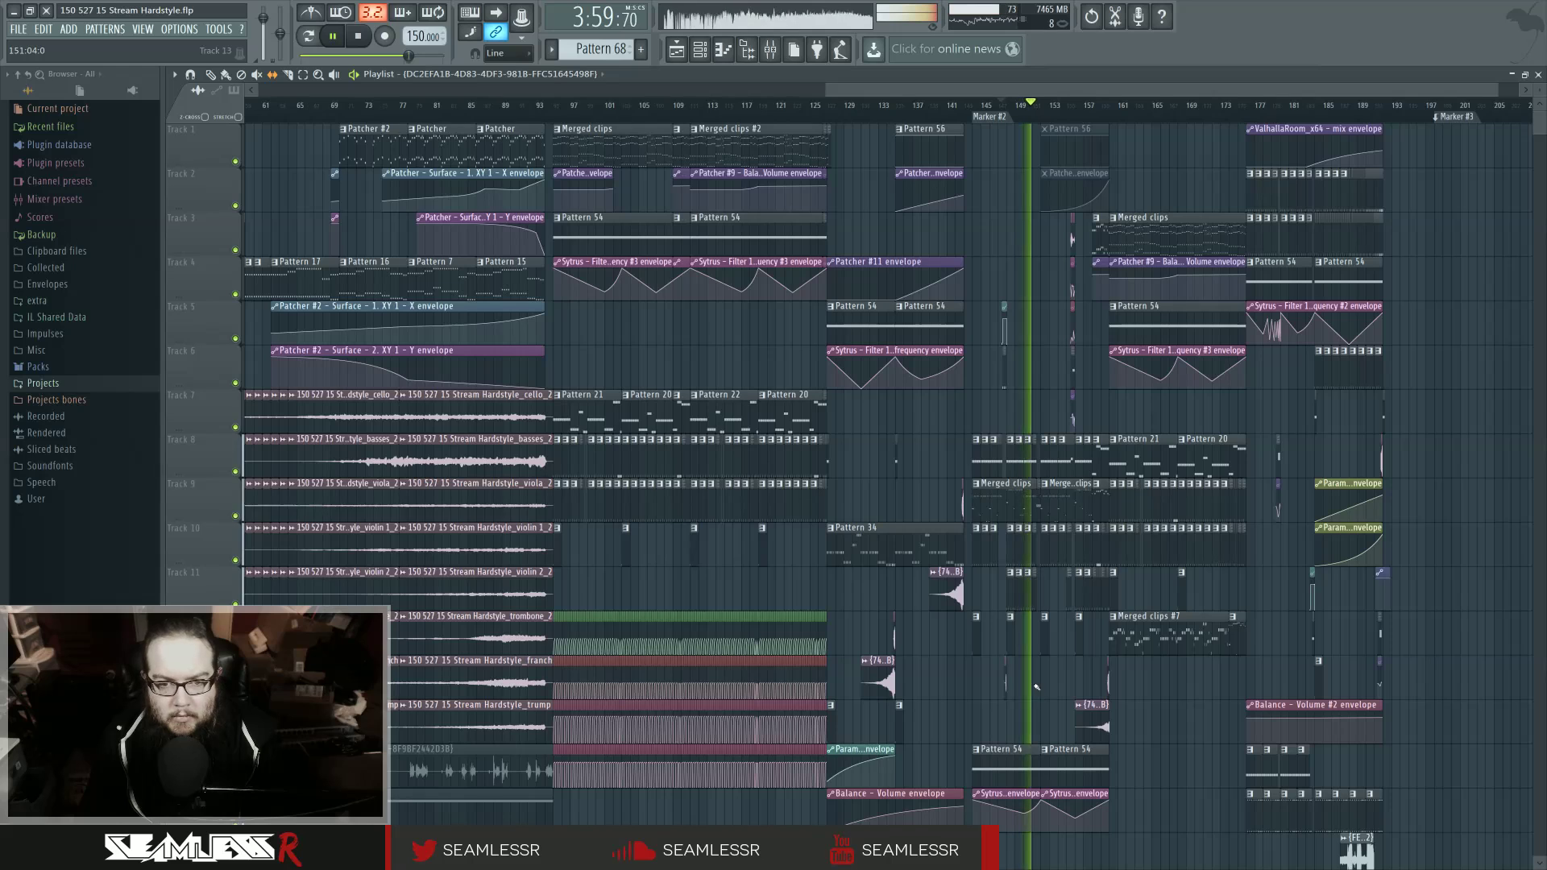
scroll(1037, 687, "down", 2)
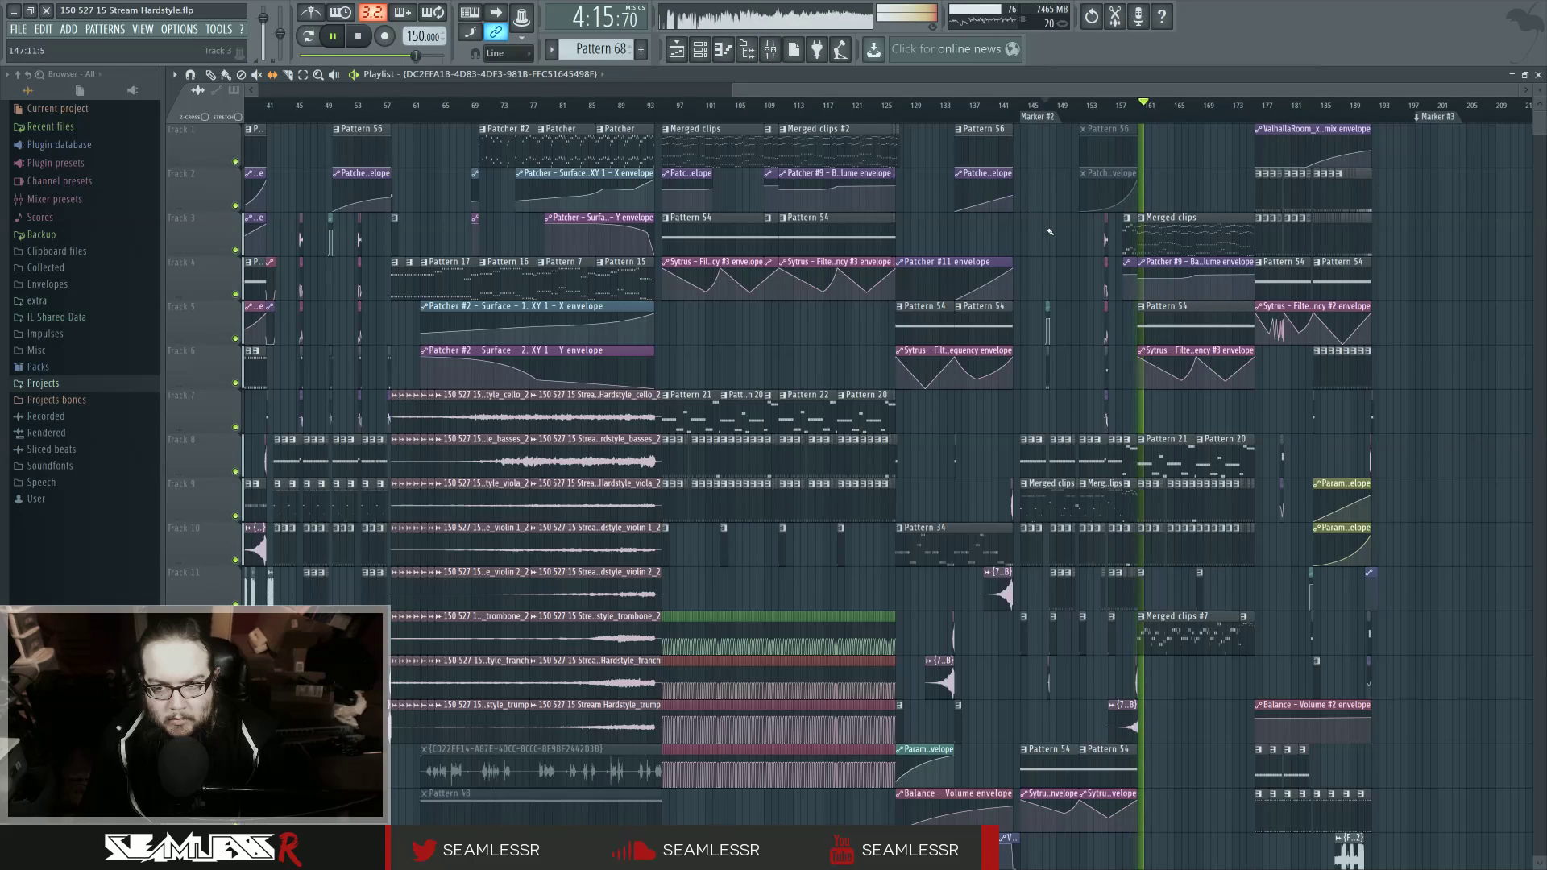
scroll(1250, 392, "up", 3)
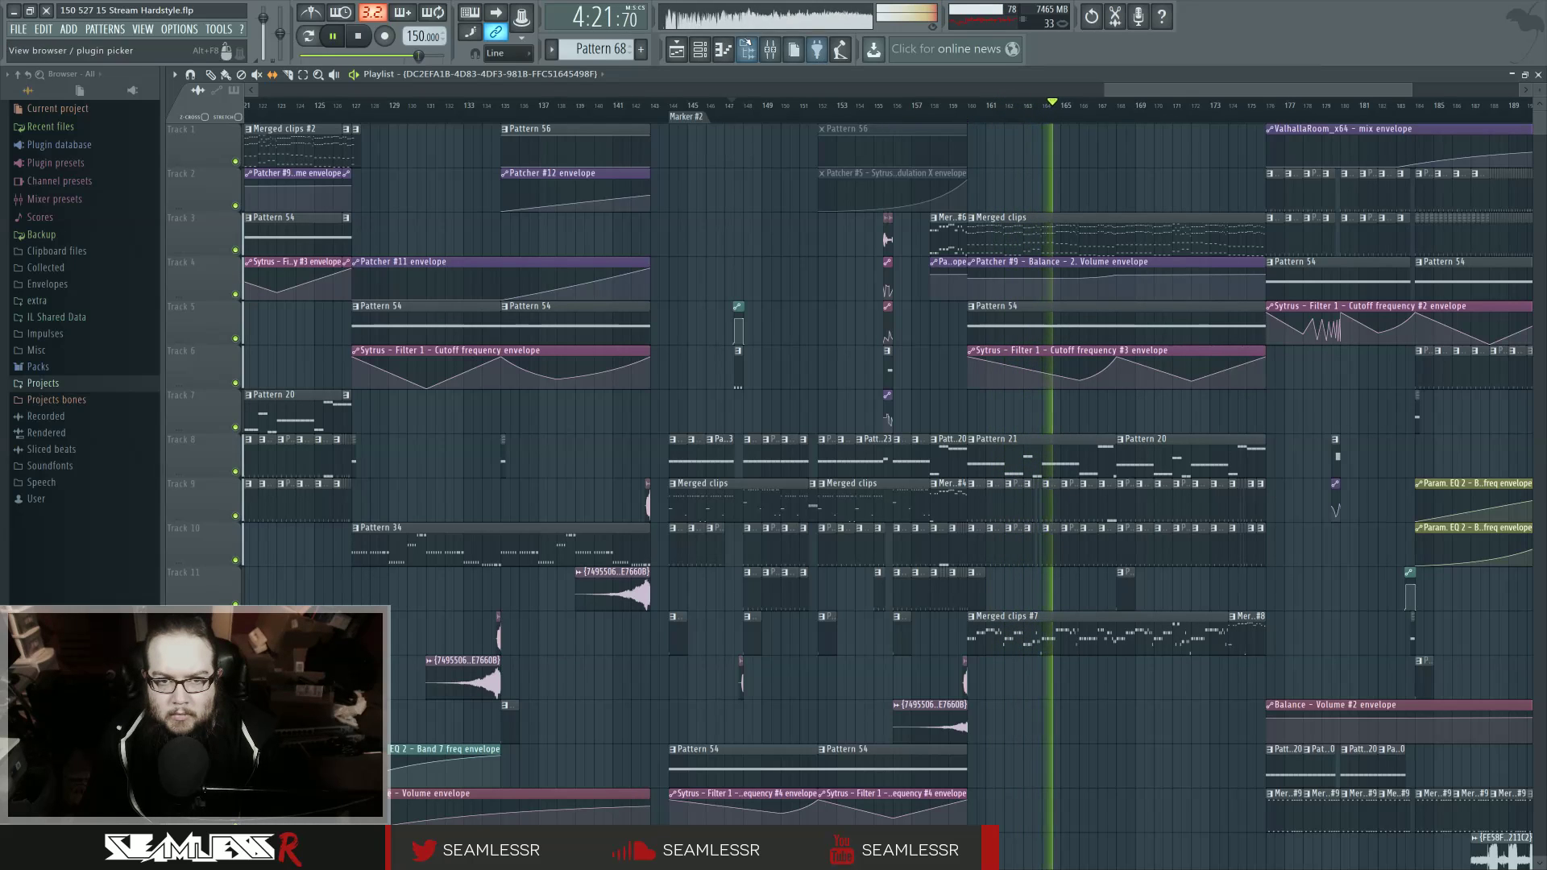
left_click(769, 48)
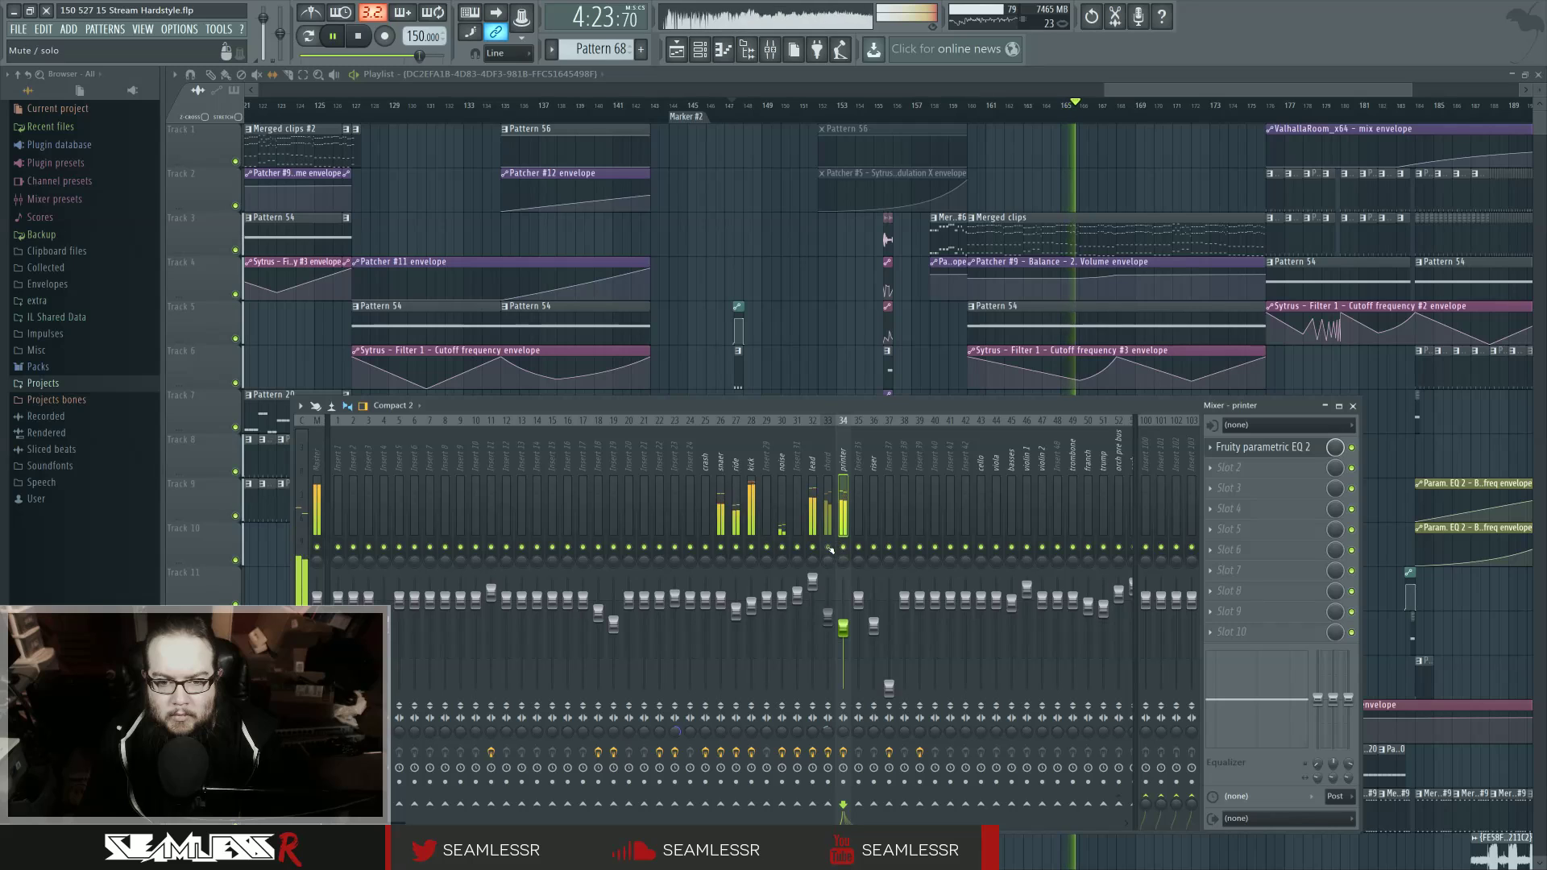
left_click(828, 472)
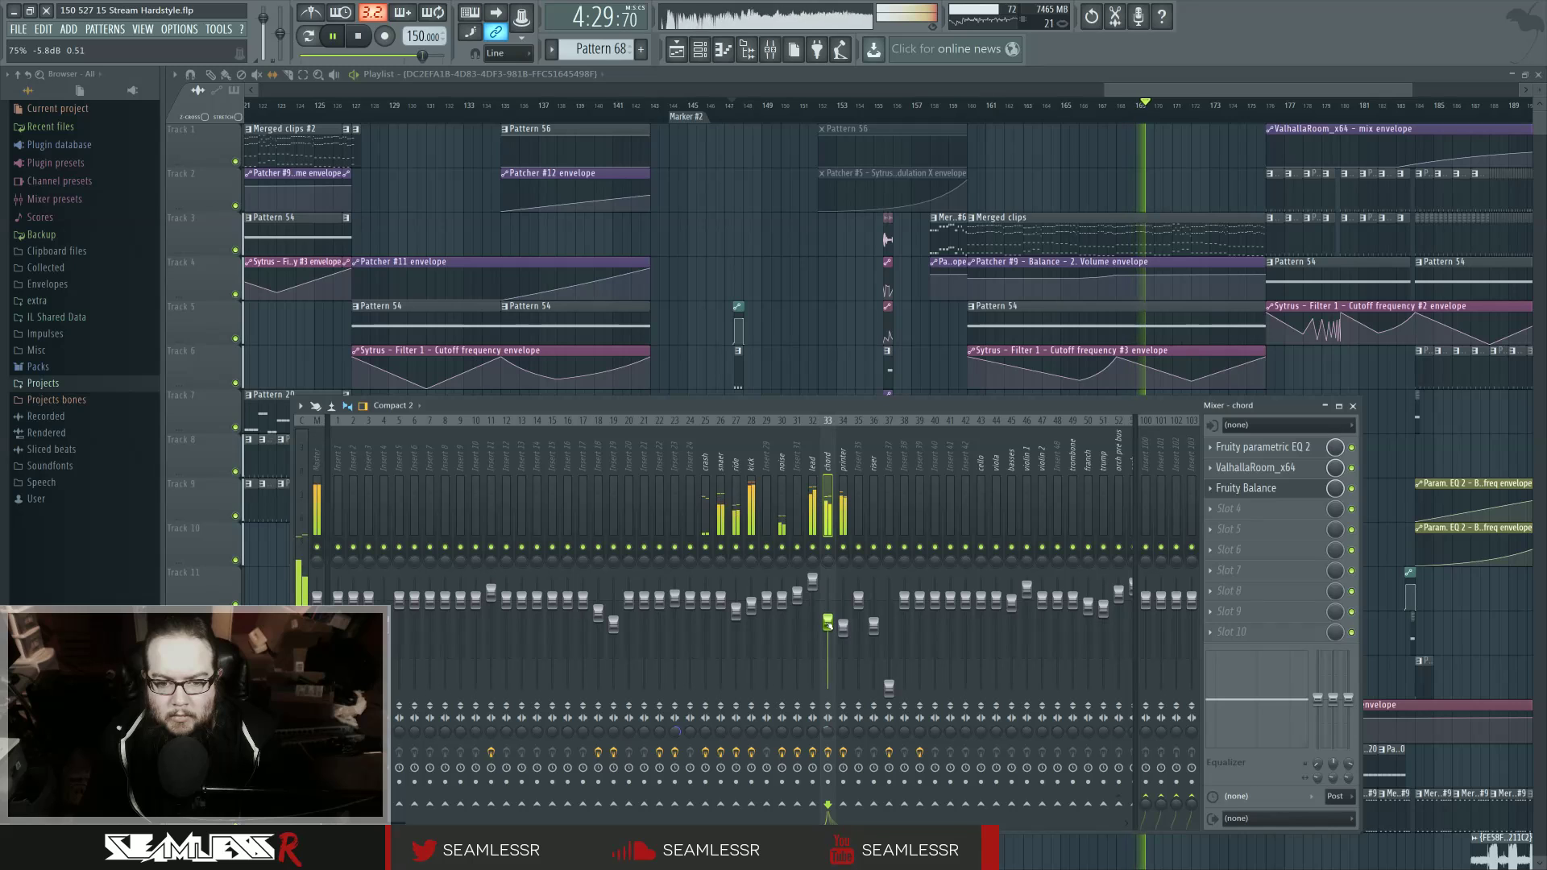
key("F9")
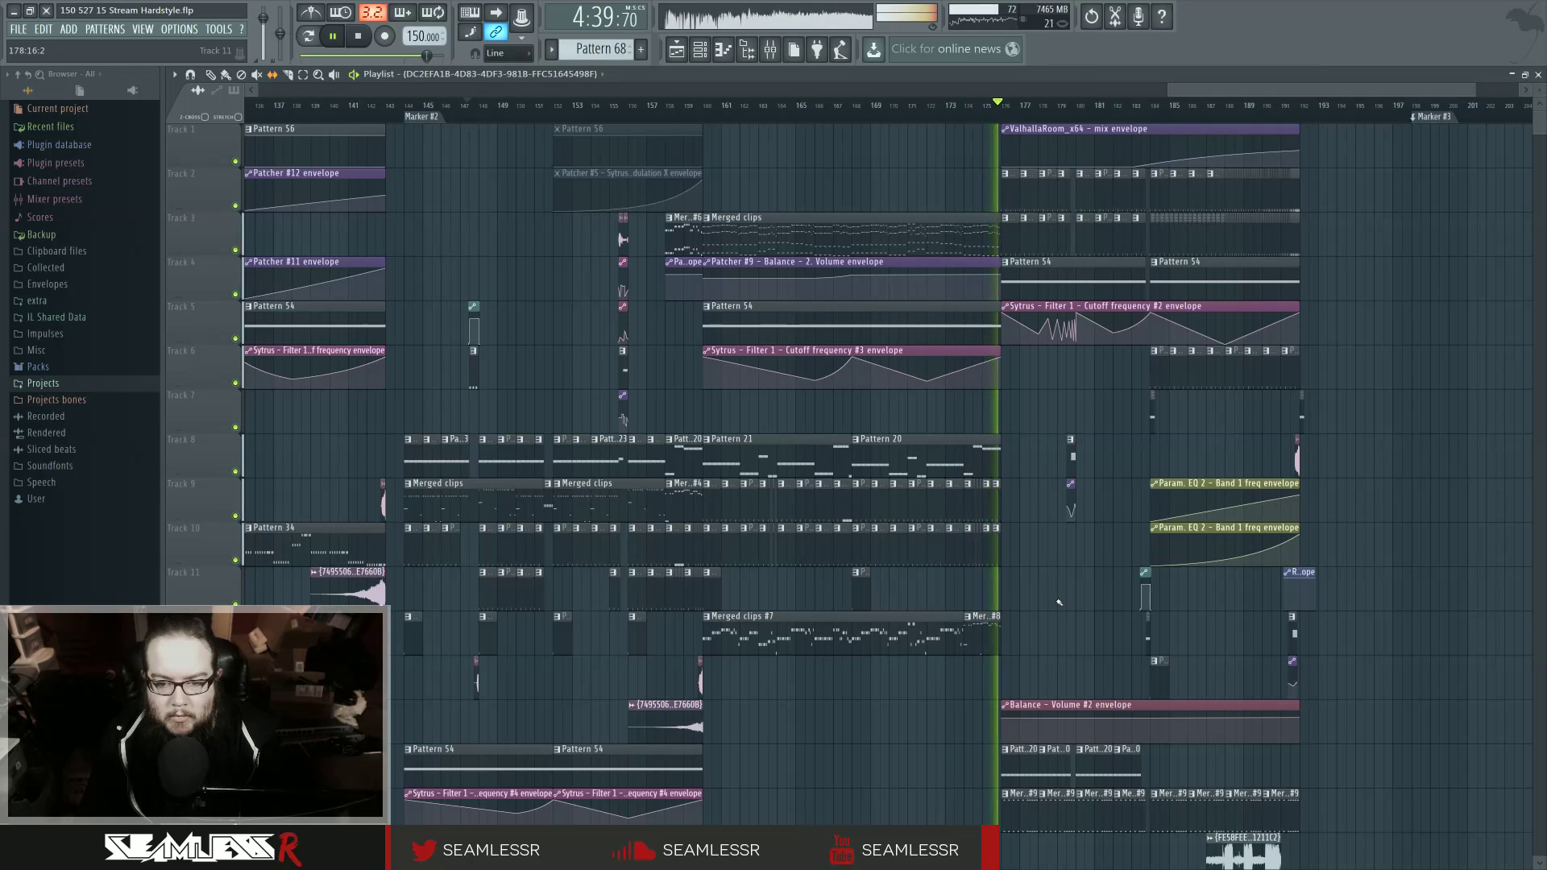
Step: Play the final section from bar 176 and replay the fill at bar 183
left_click_drag(1077, 606, 956, 616)
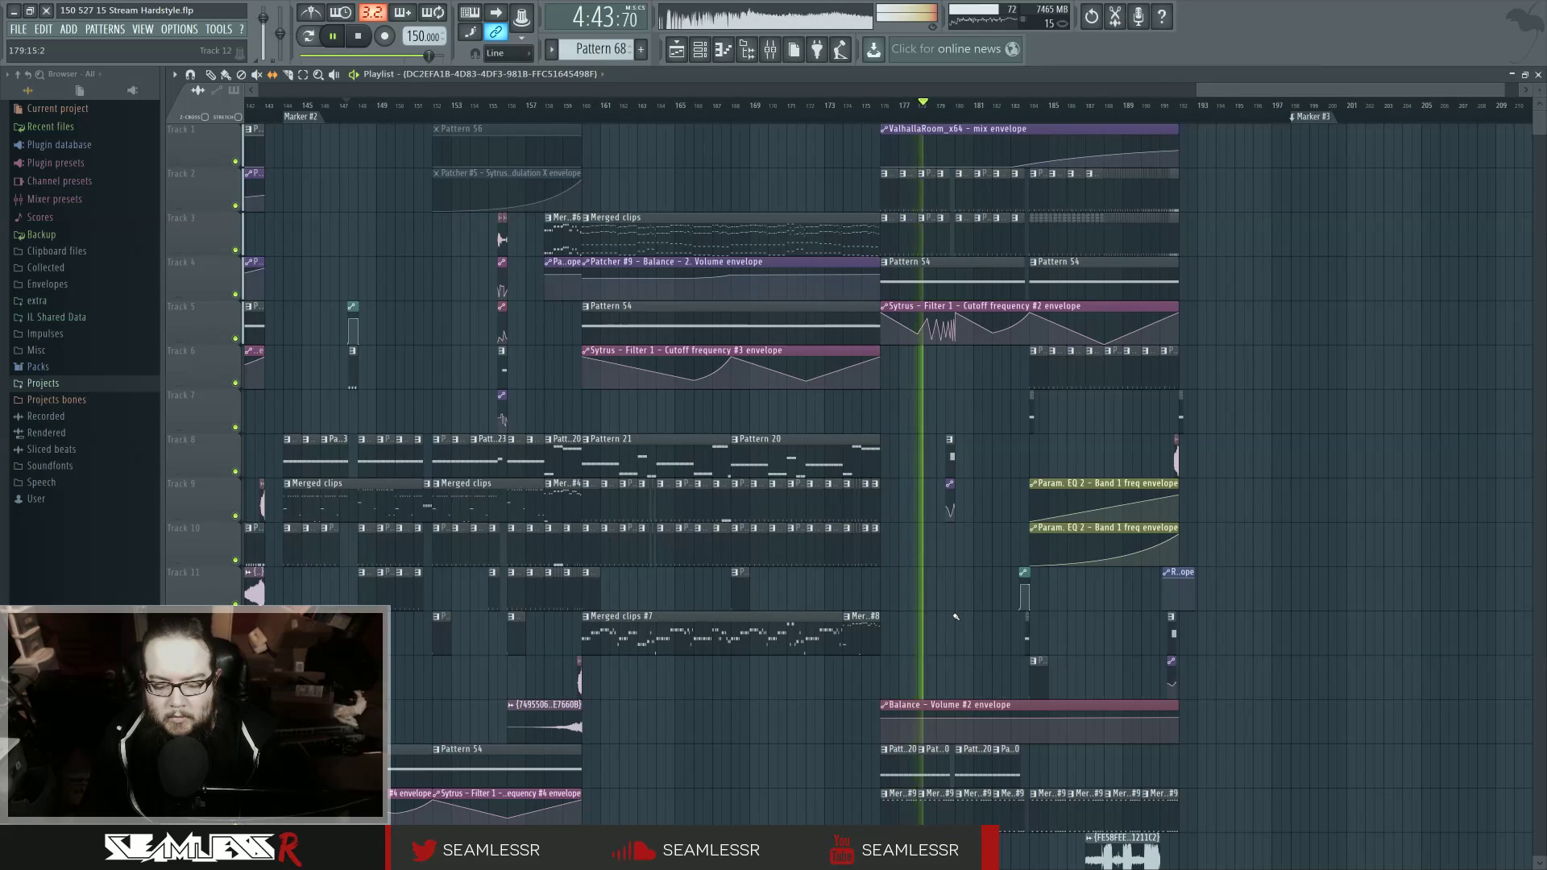
scroll(959, 618, "down", 5)
scroll(972, 623, "down", 3)
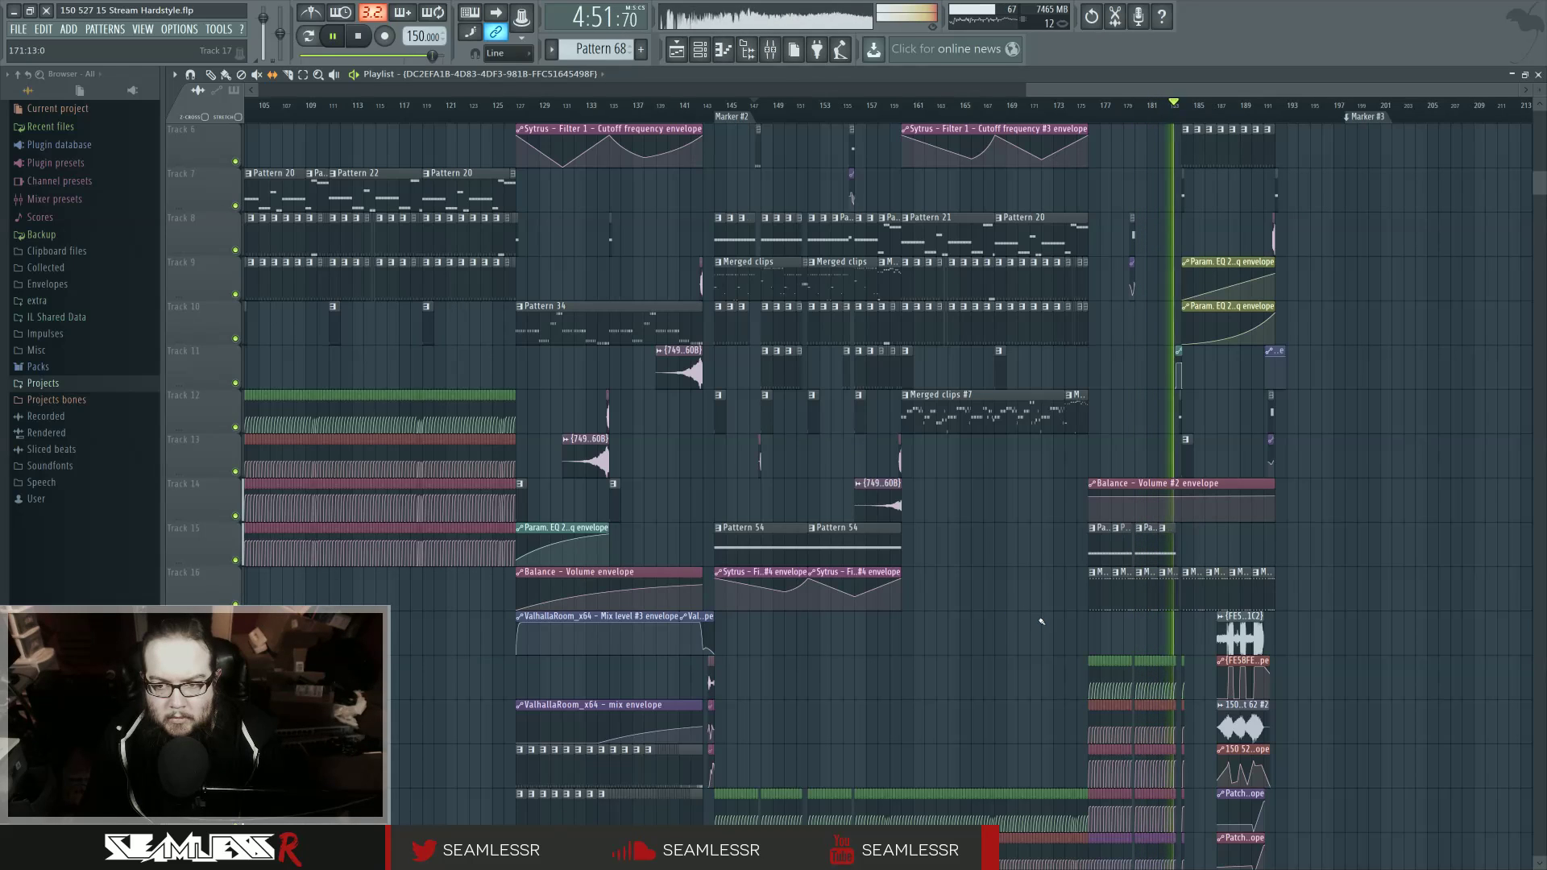
scroll(1041, 621, "up", 3)
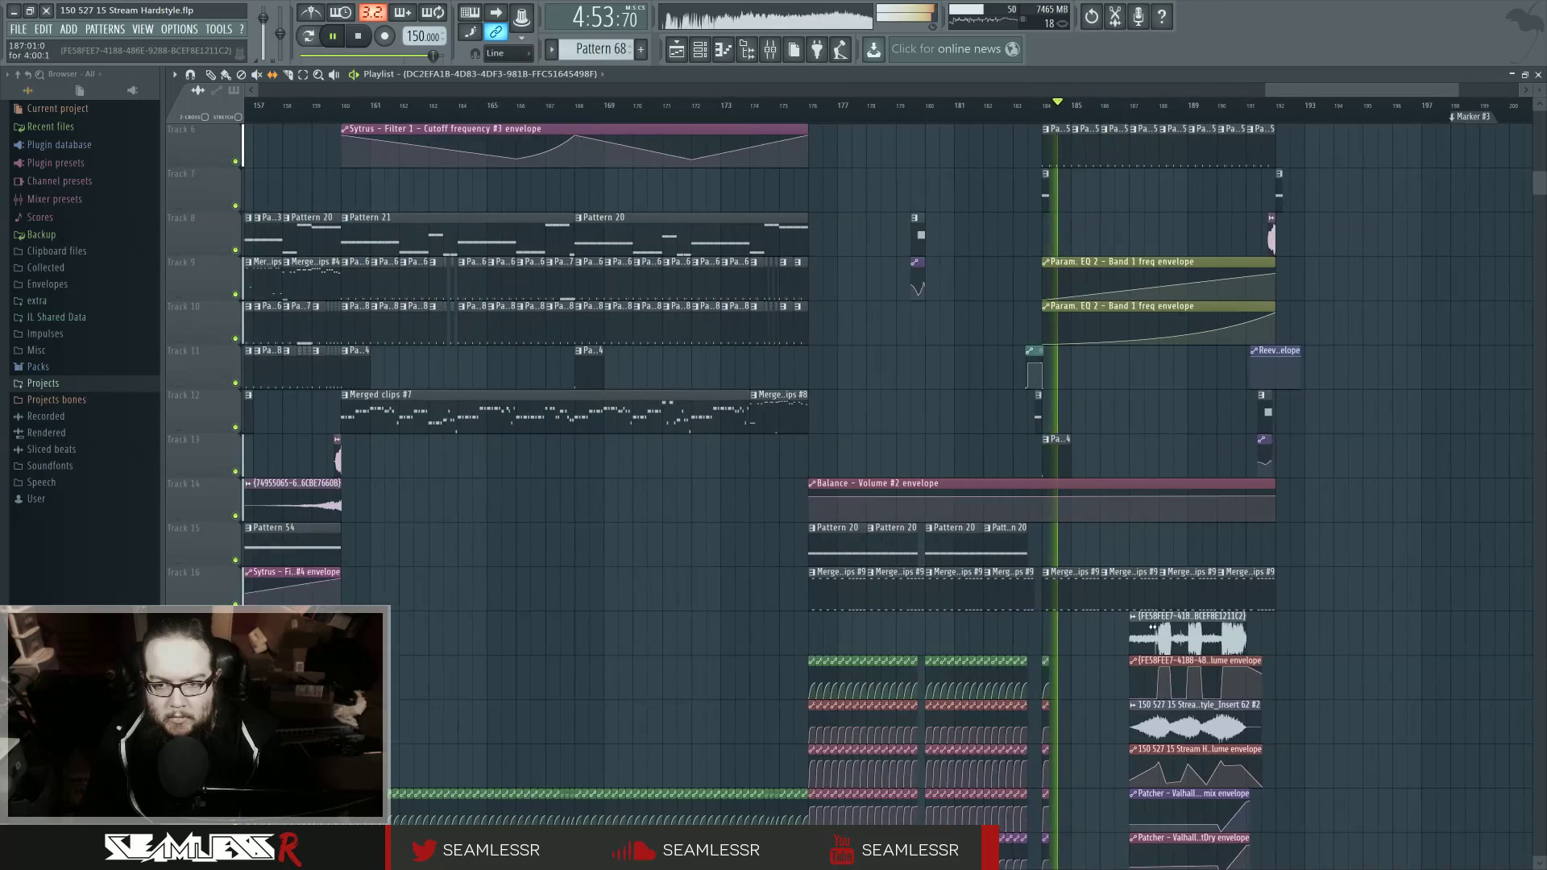
scroll(1100, 626, "up", 4)
left_click(835, 116)
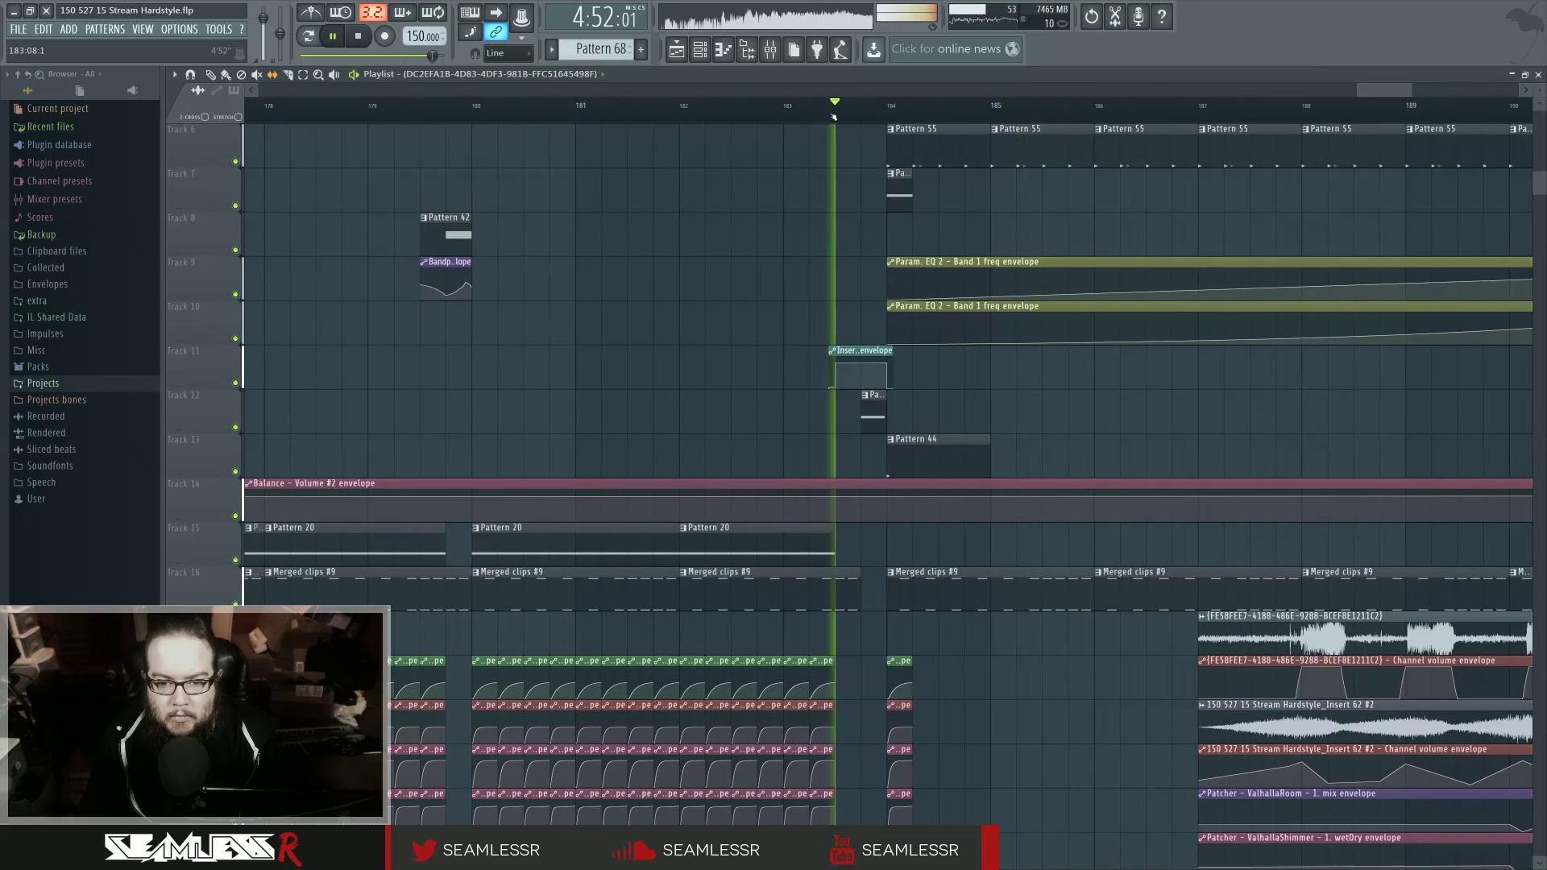
left_click(835, 116)
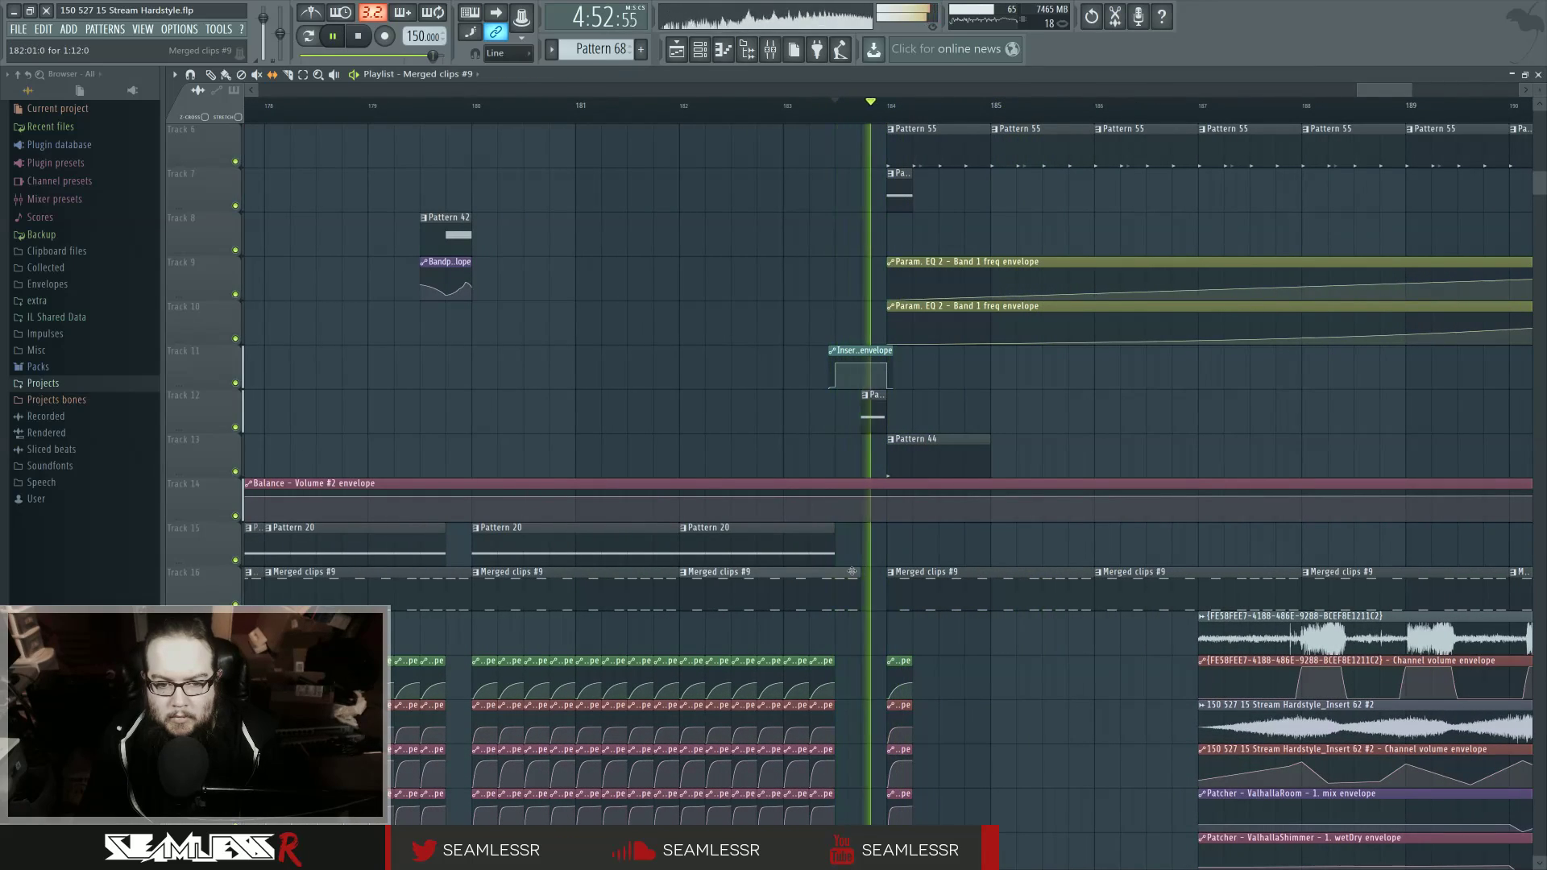
Step: Shorten the Merged clips #9 clip at bar 182 to a length of 1:10:0 and replay the transition into bar 184
left_click(225, 75)
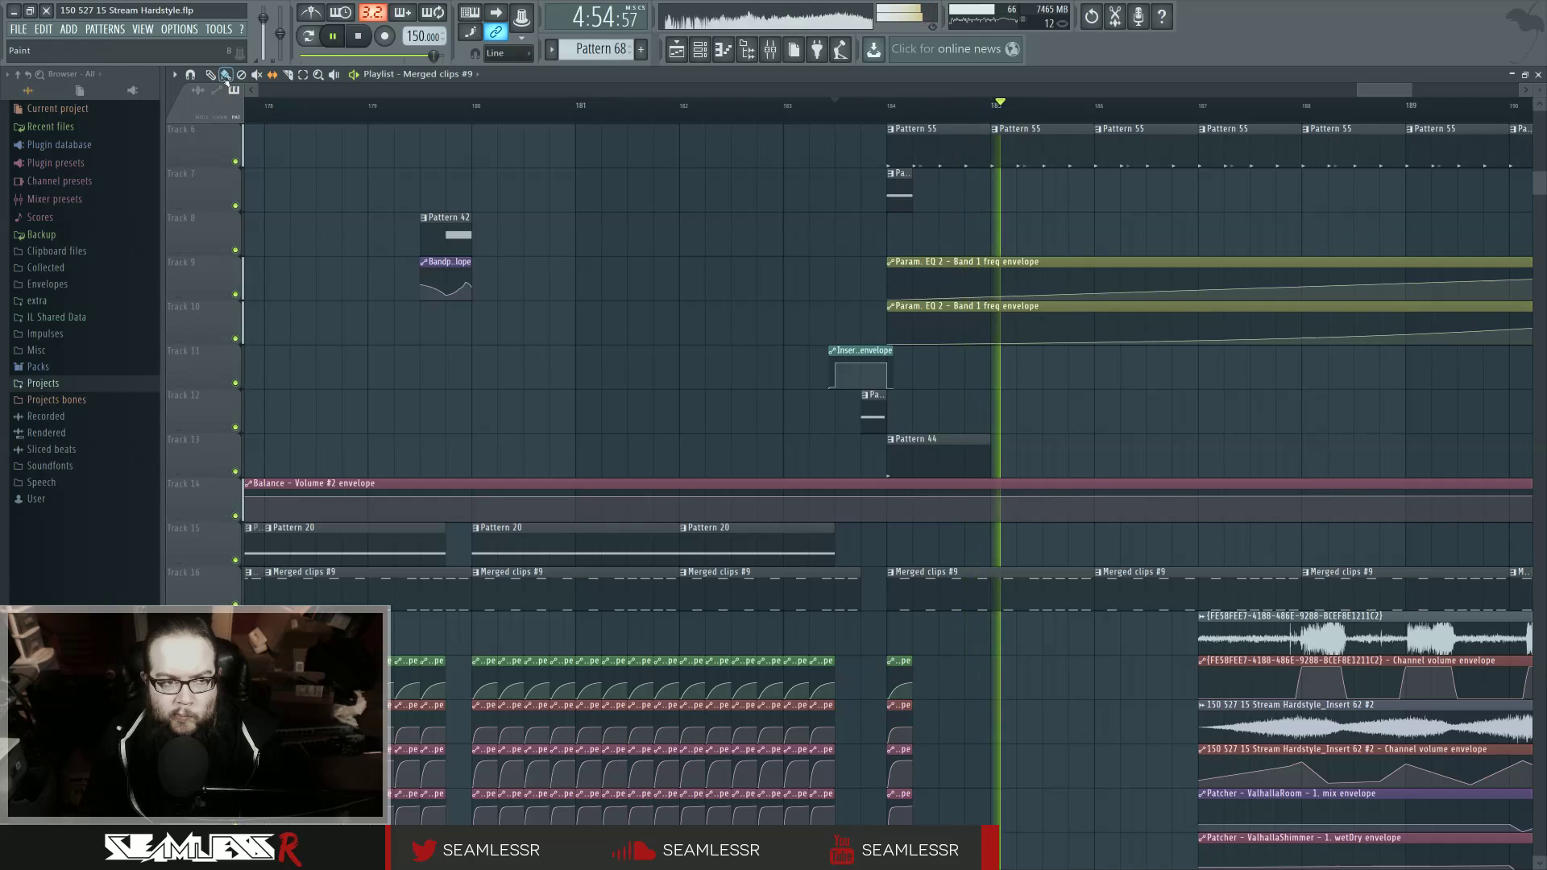
left_click(718, 105)
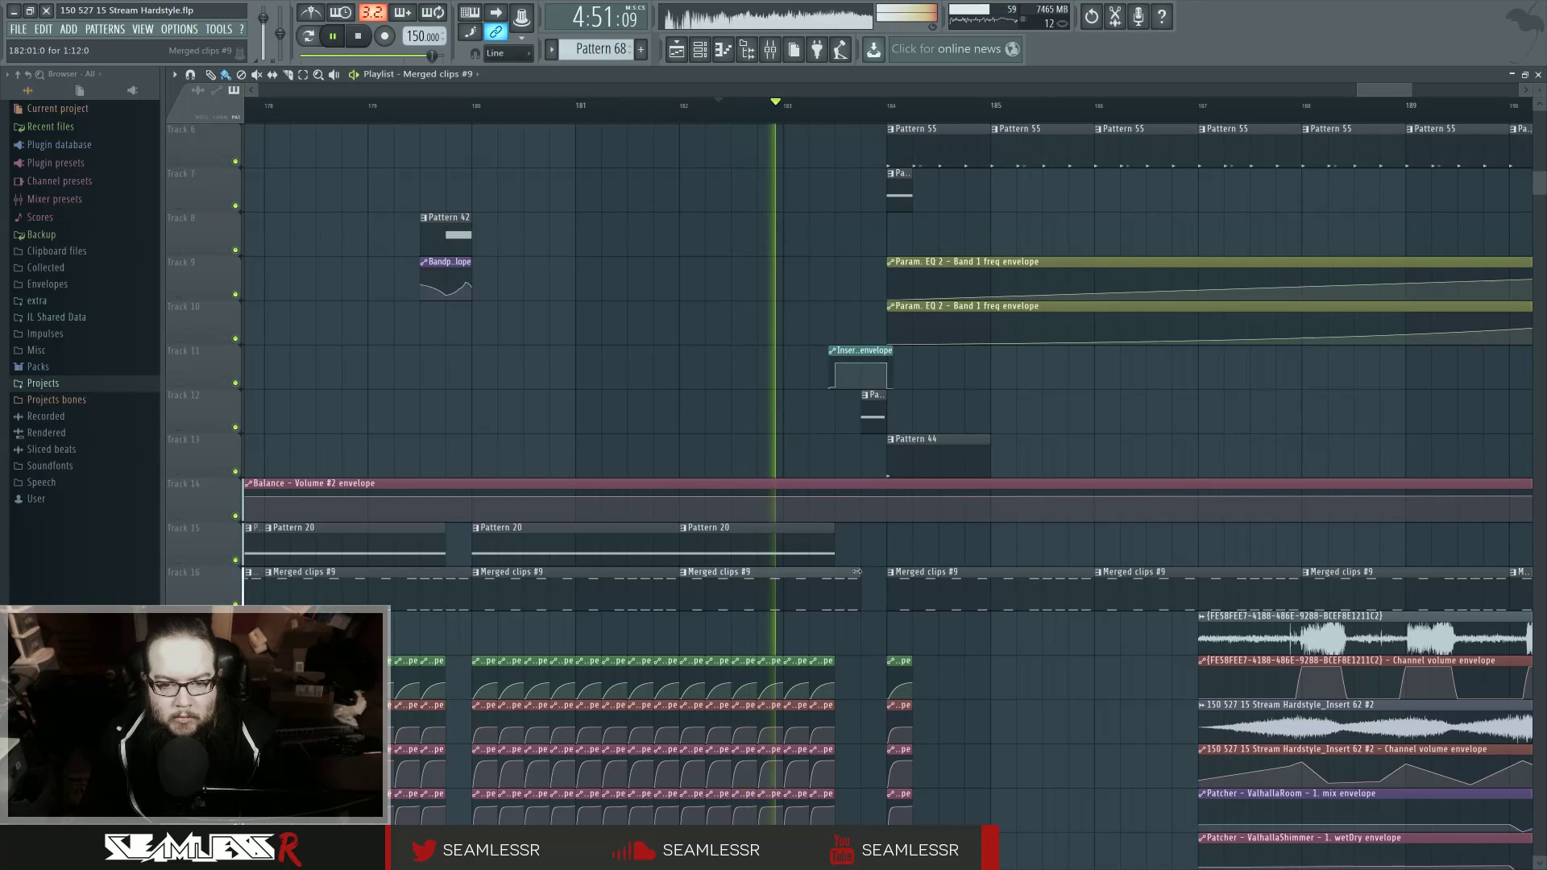
left_click_drag(857, 572, 845, 573)
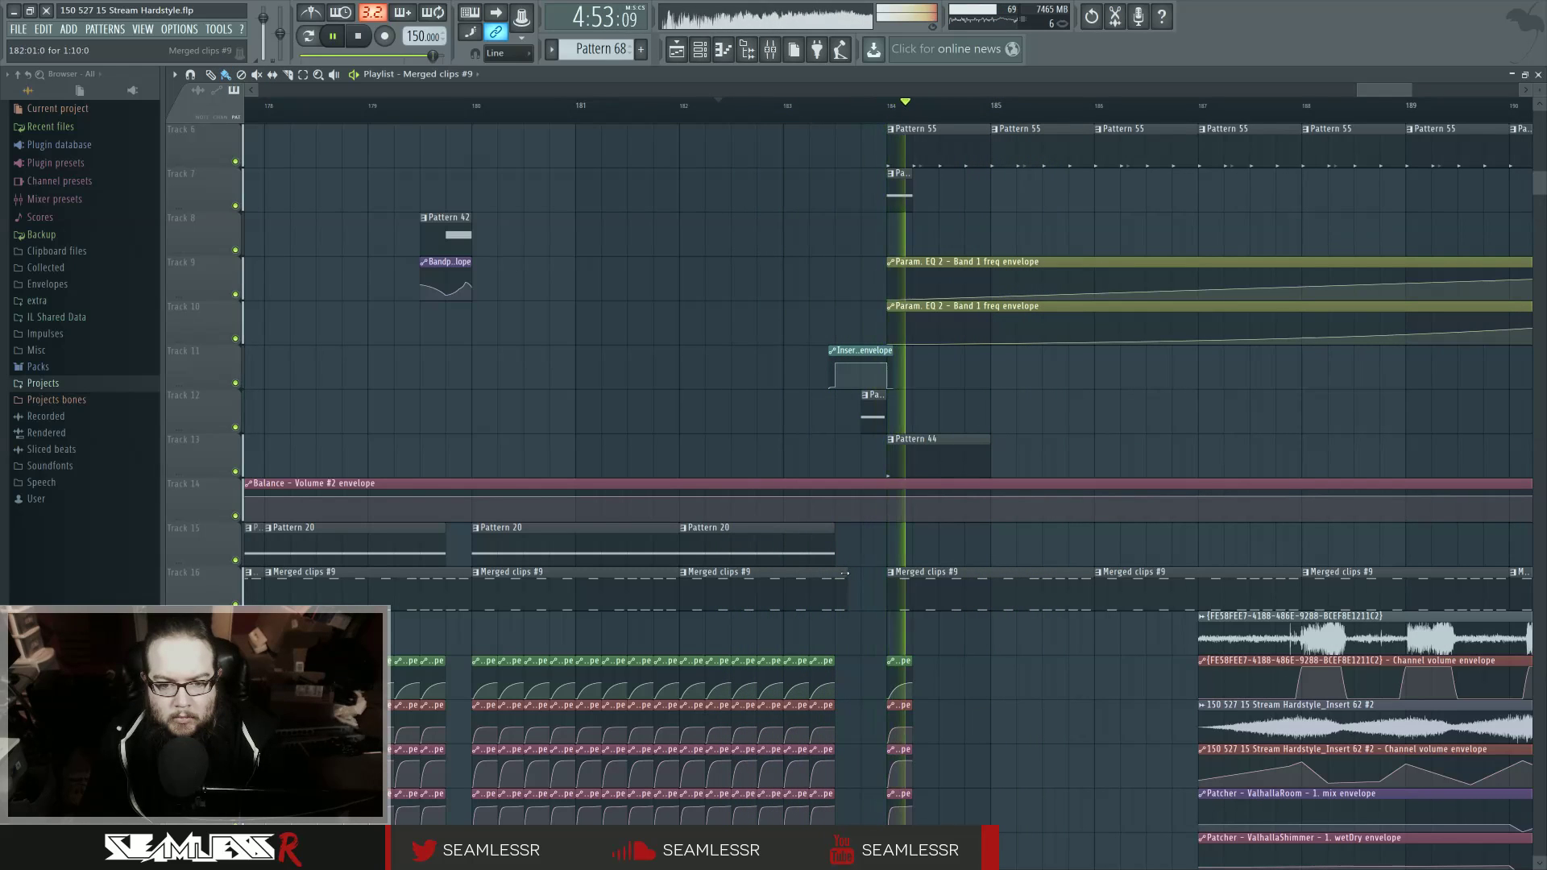
key("space")
key("space")
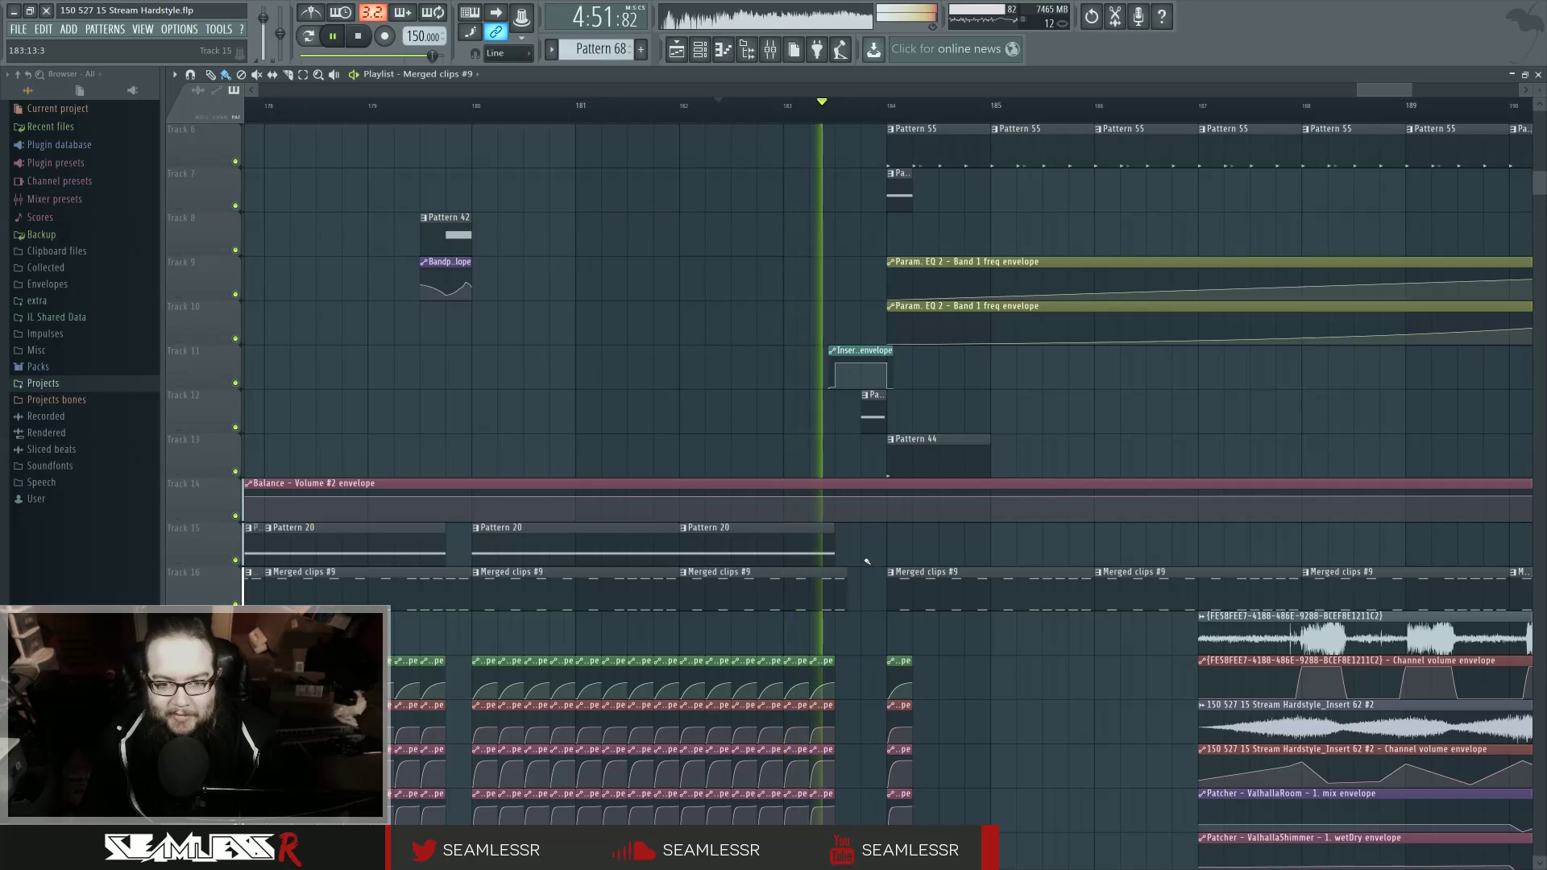
Step: Shorten the Pattern 54 clip on track 4 before bar 184 to end level with the trimmed Merged clips #9 clip
scroll(827, 226, "up", 5)
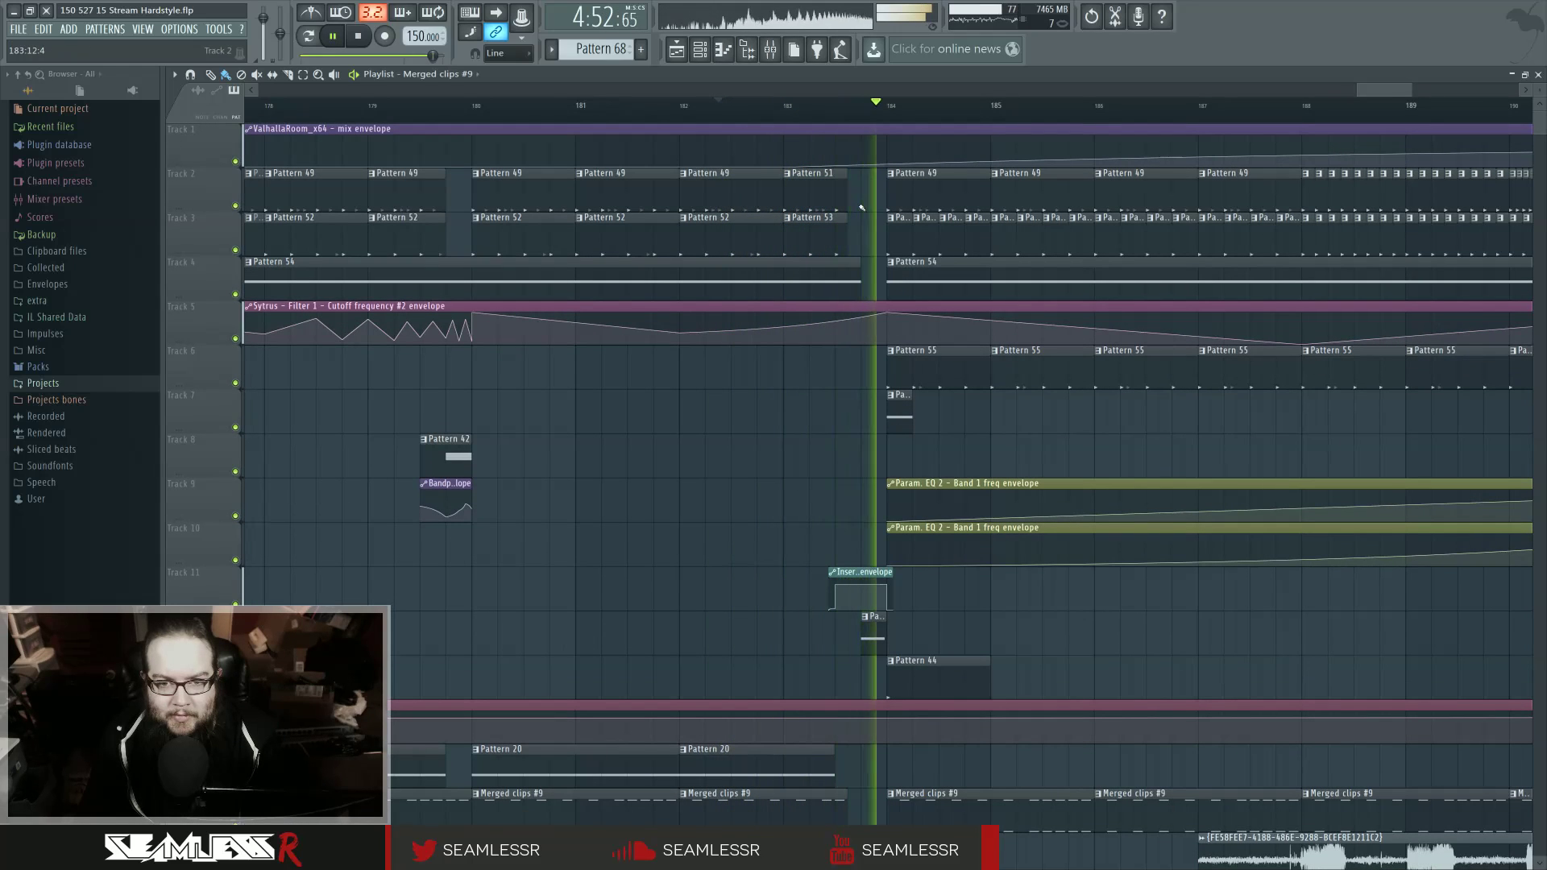
scroll(769, 448, "down", 3)
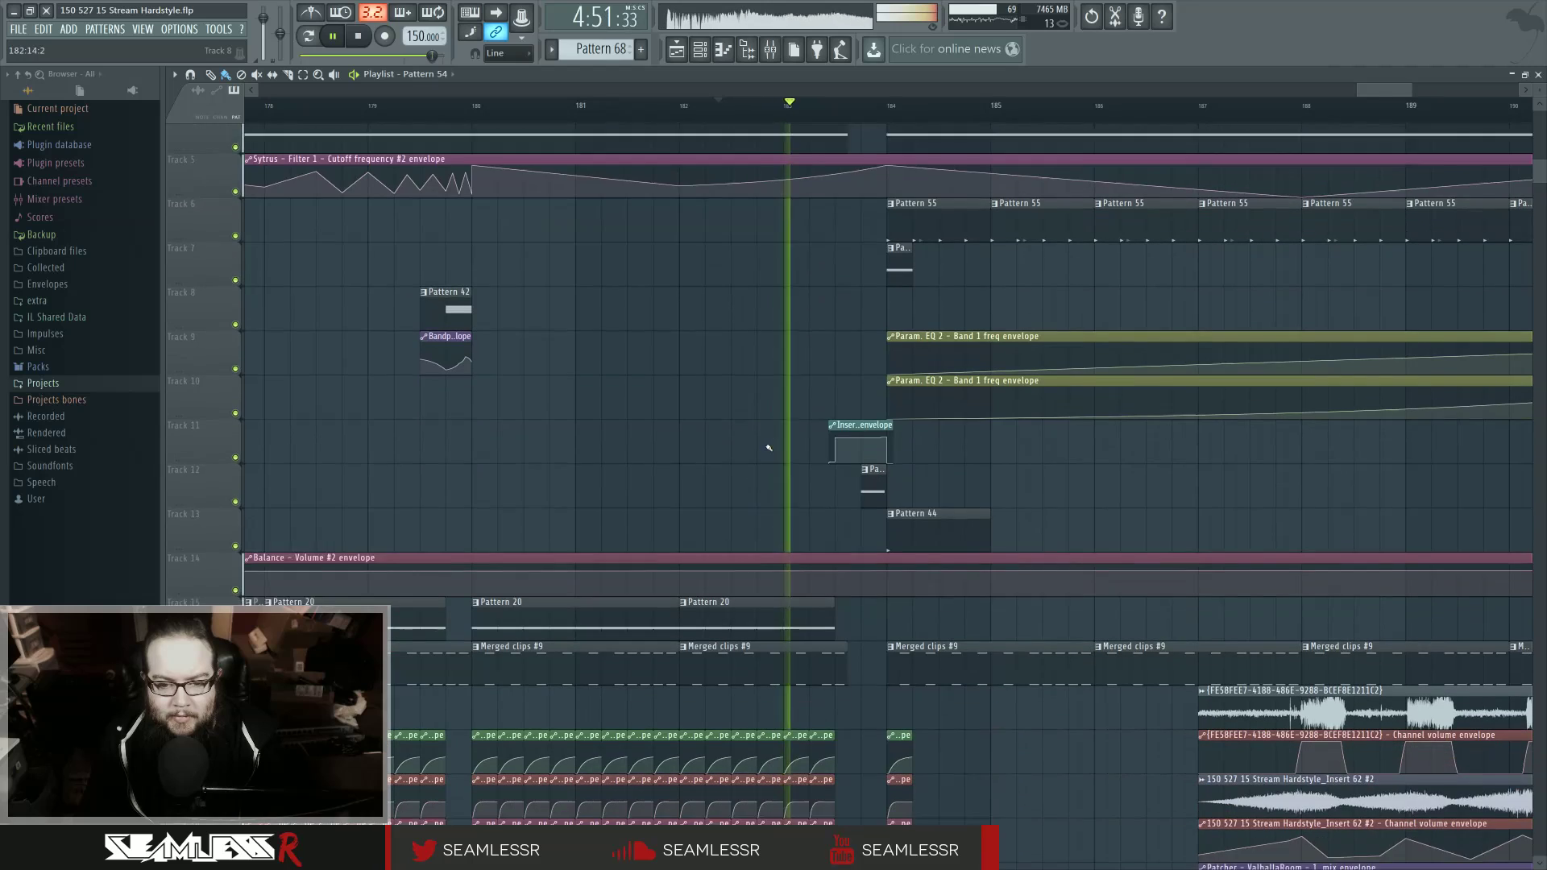
scroll(769, 448, "down", 1)
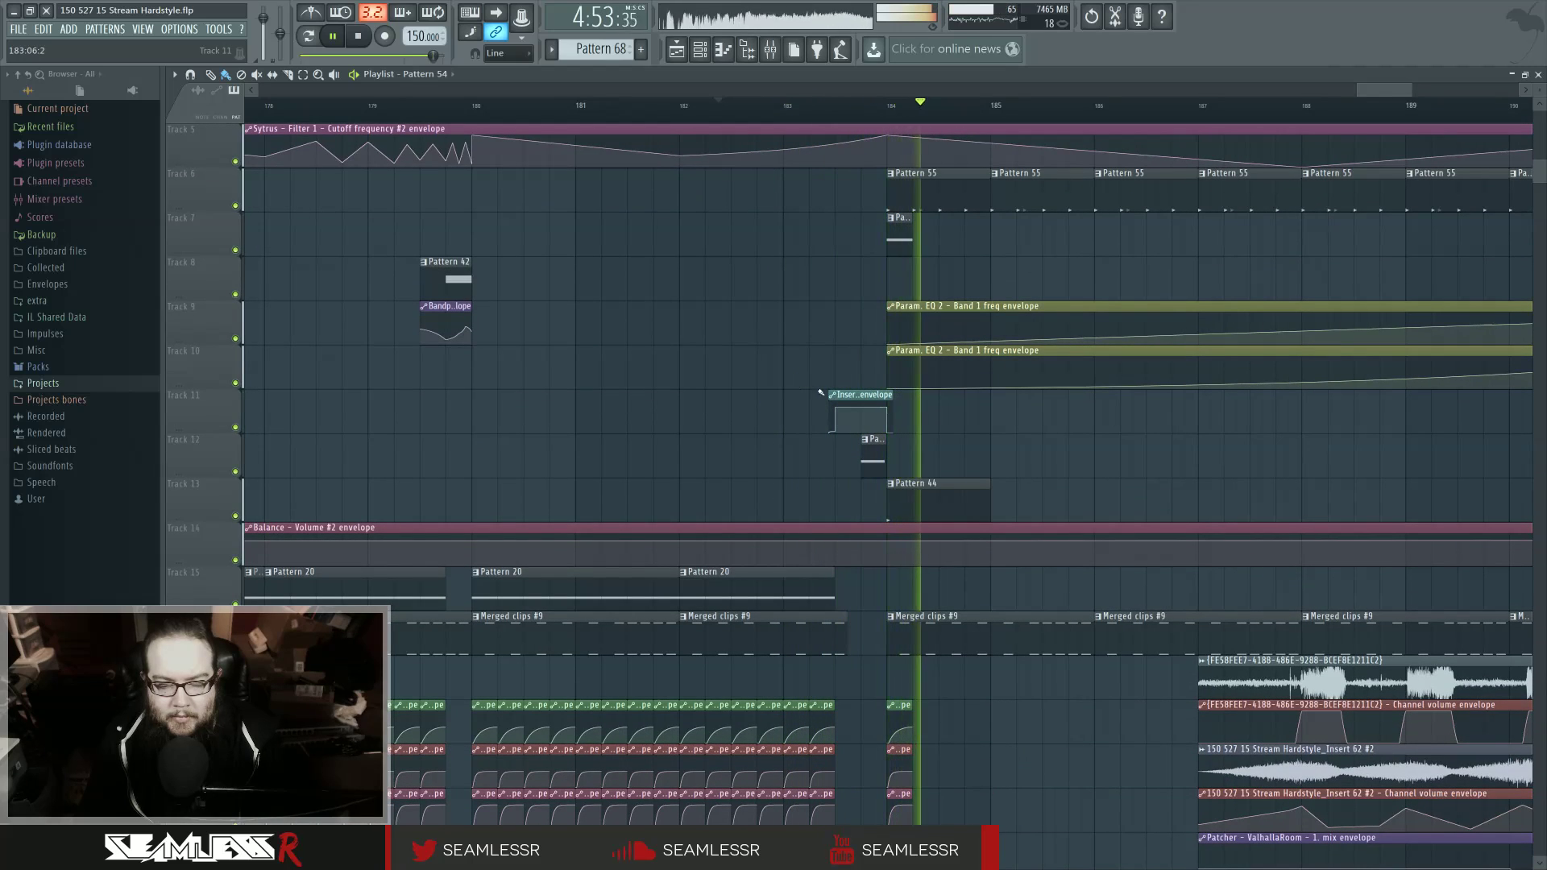
Step: Play the ending through bar 192, stop, and replay the fill from around bar 183
scroll(786, 385, "down", 2)
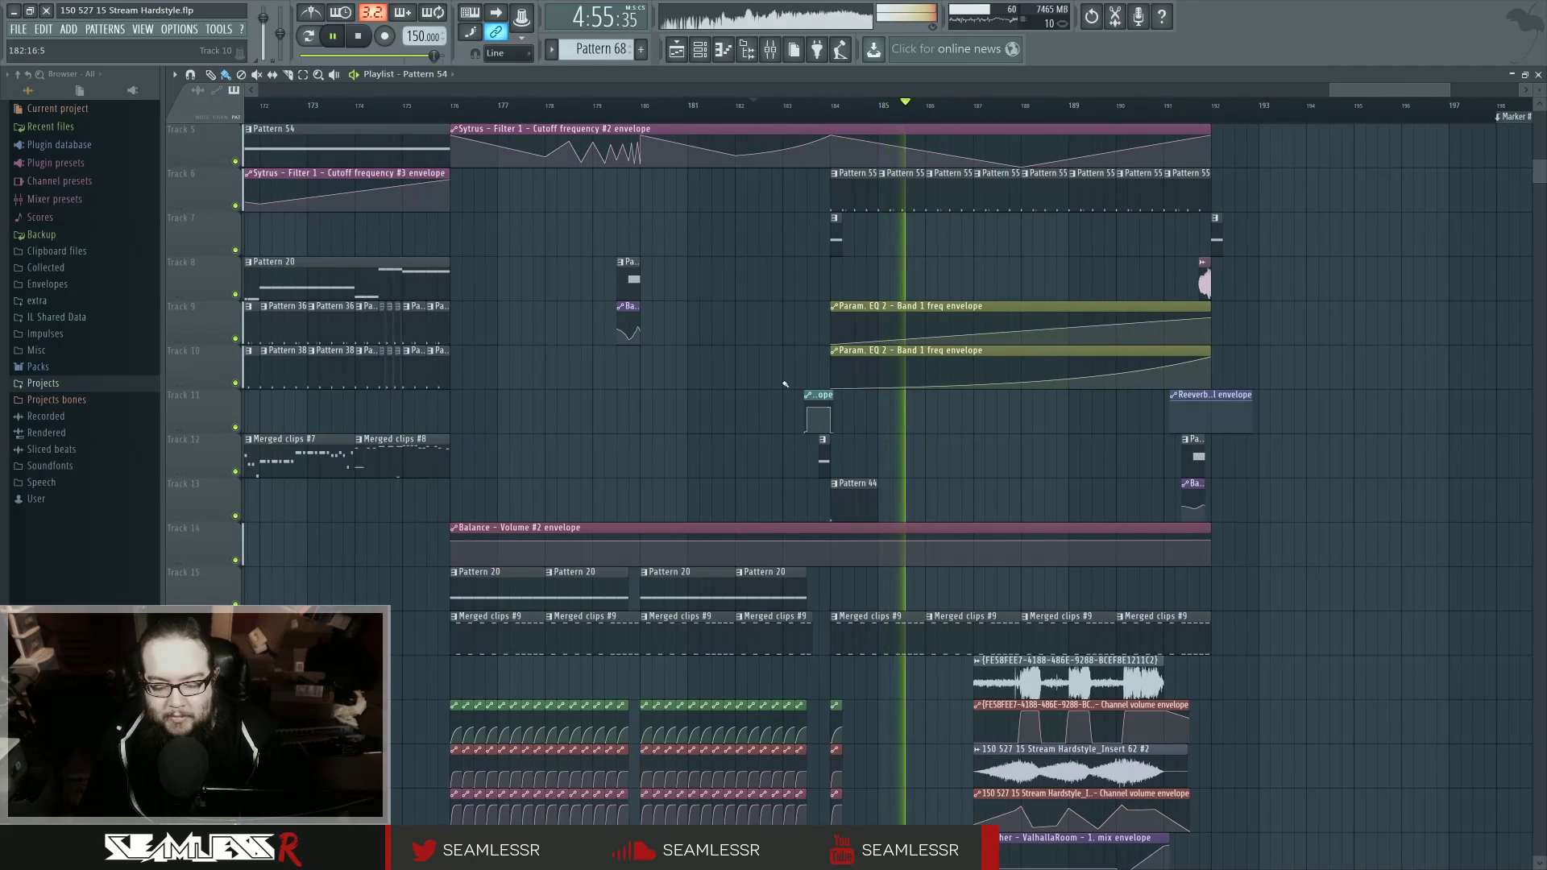
scroll(758, 387, "down", 3)
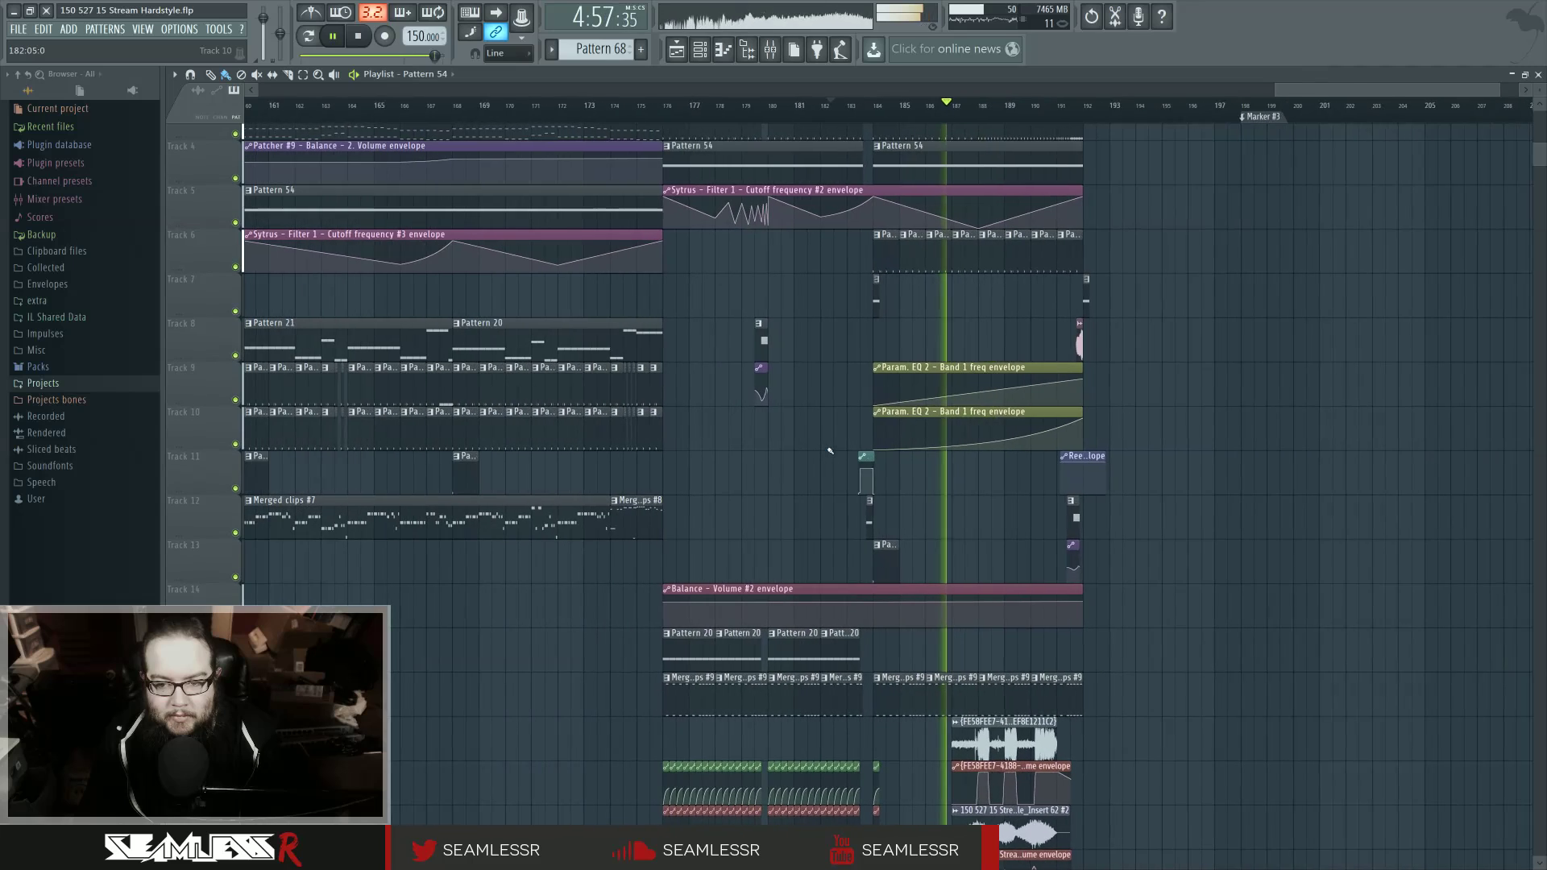
scroll(1013, 555, "up", 3)
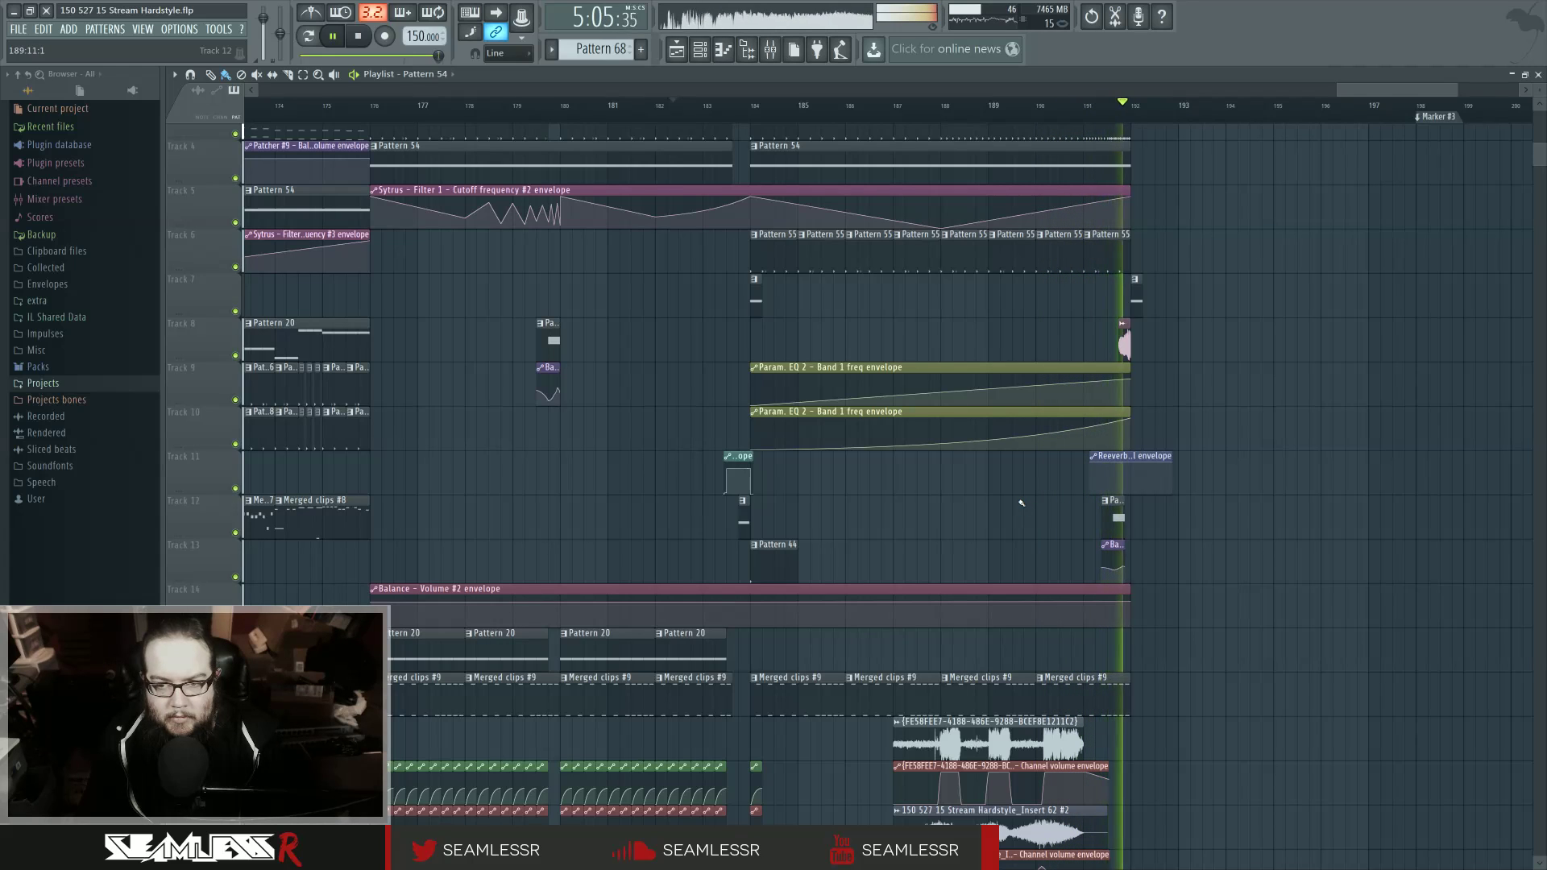
key("space")
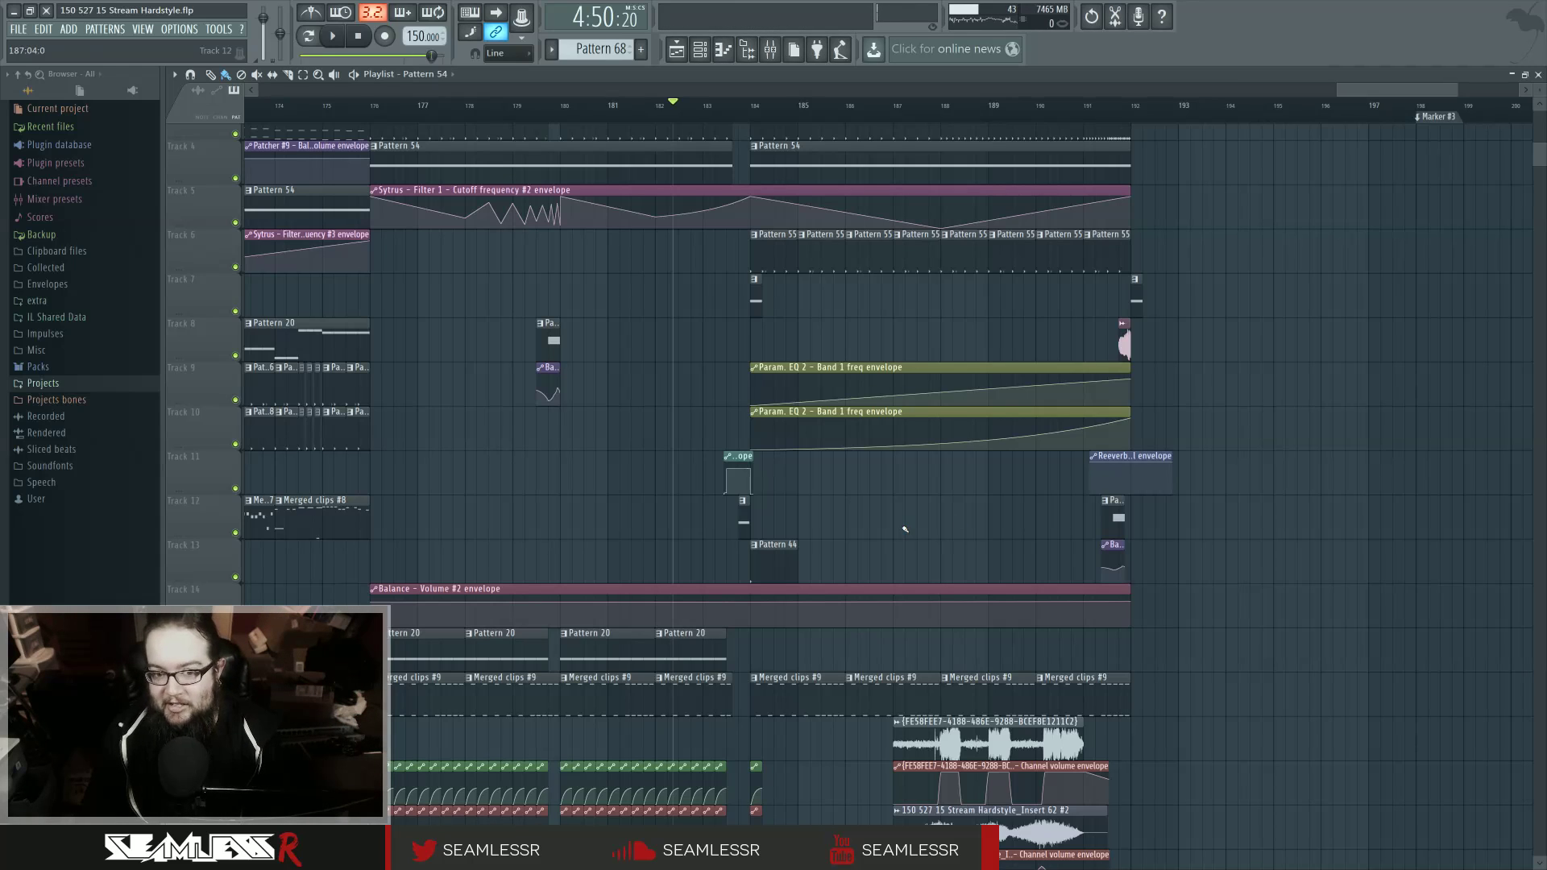
left_click(727, 103)
key("space")
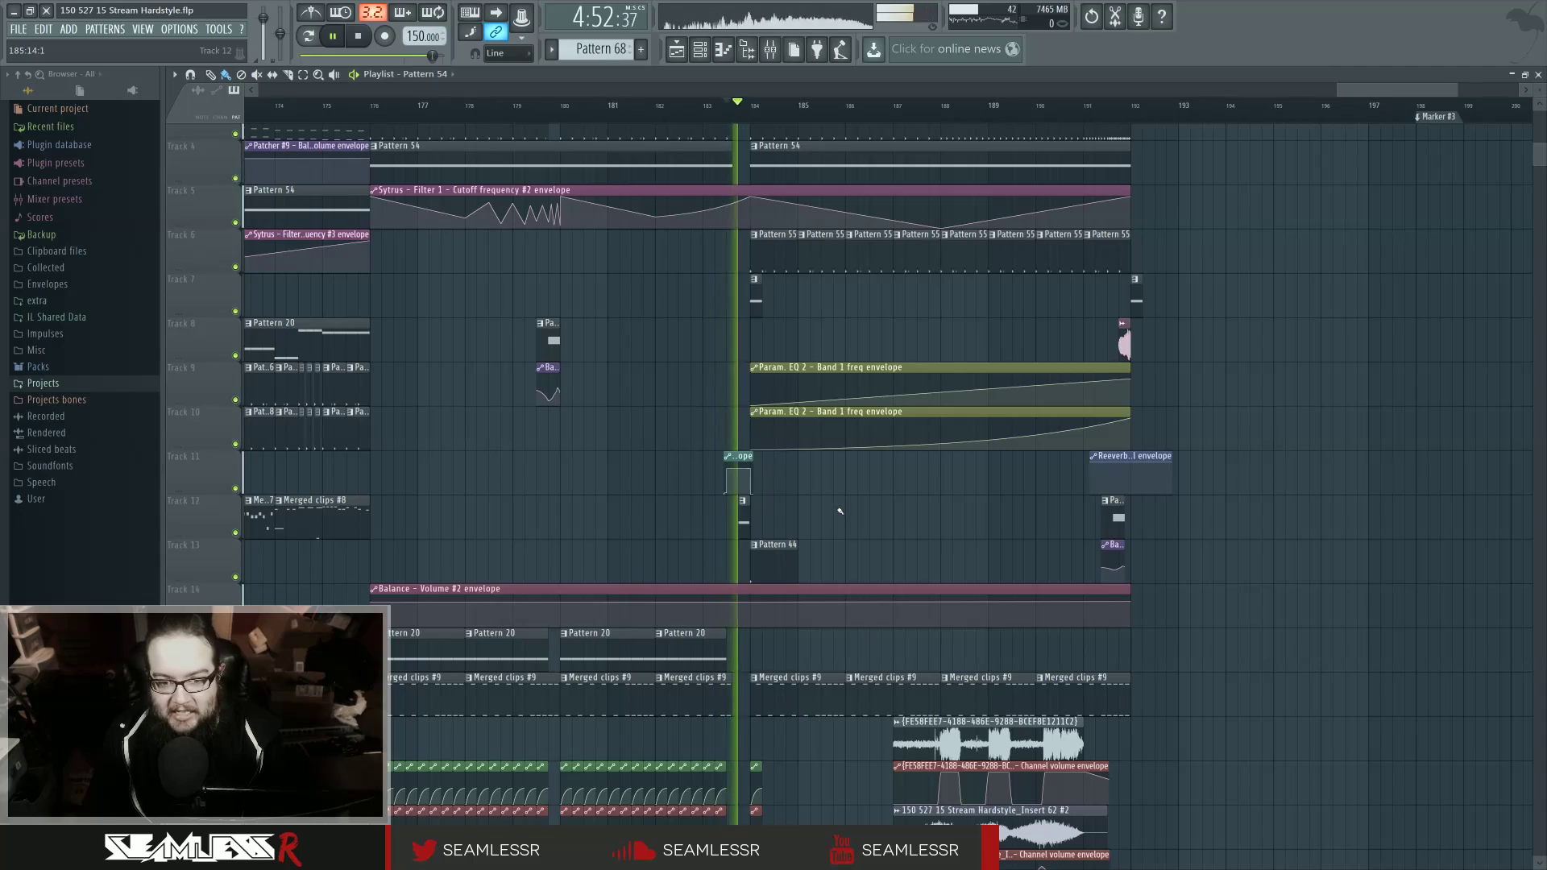
Step: Stop playback and look over the full arrangement from the start marker to Marker #3
key("space")
scroll(840, 511, "down", 10)
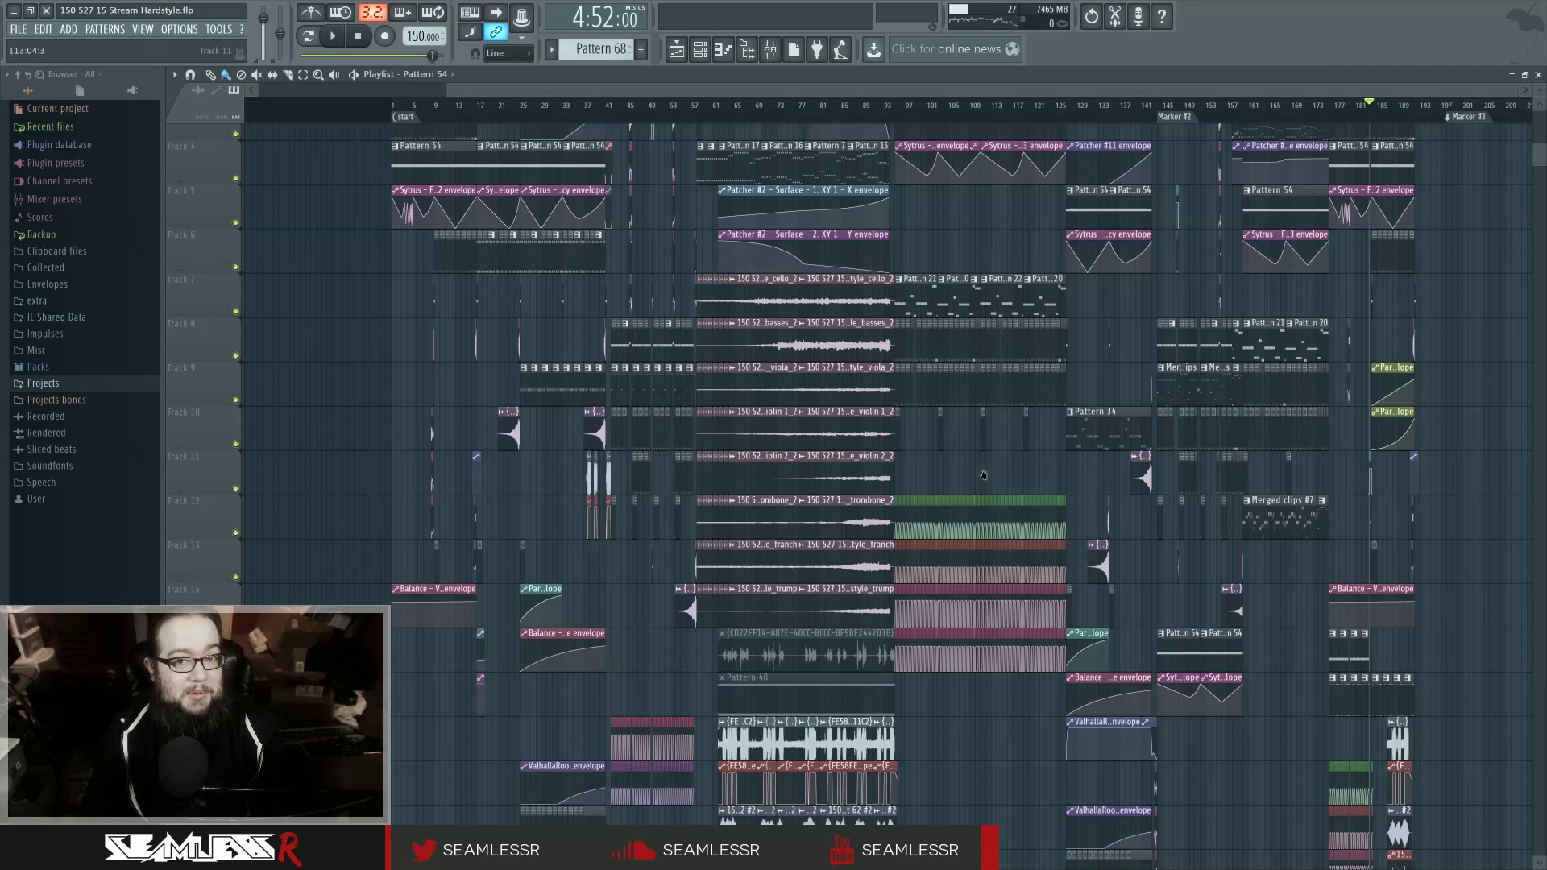
scroll(983, 476, "right", 3)
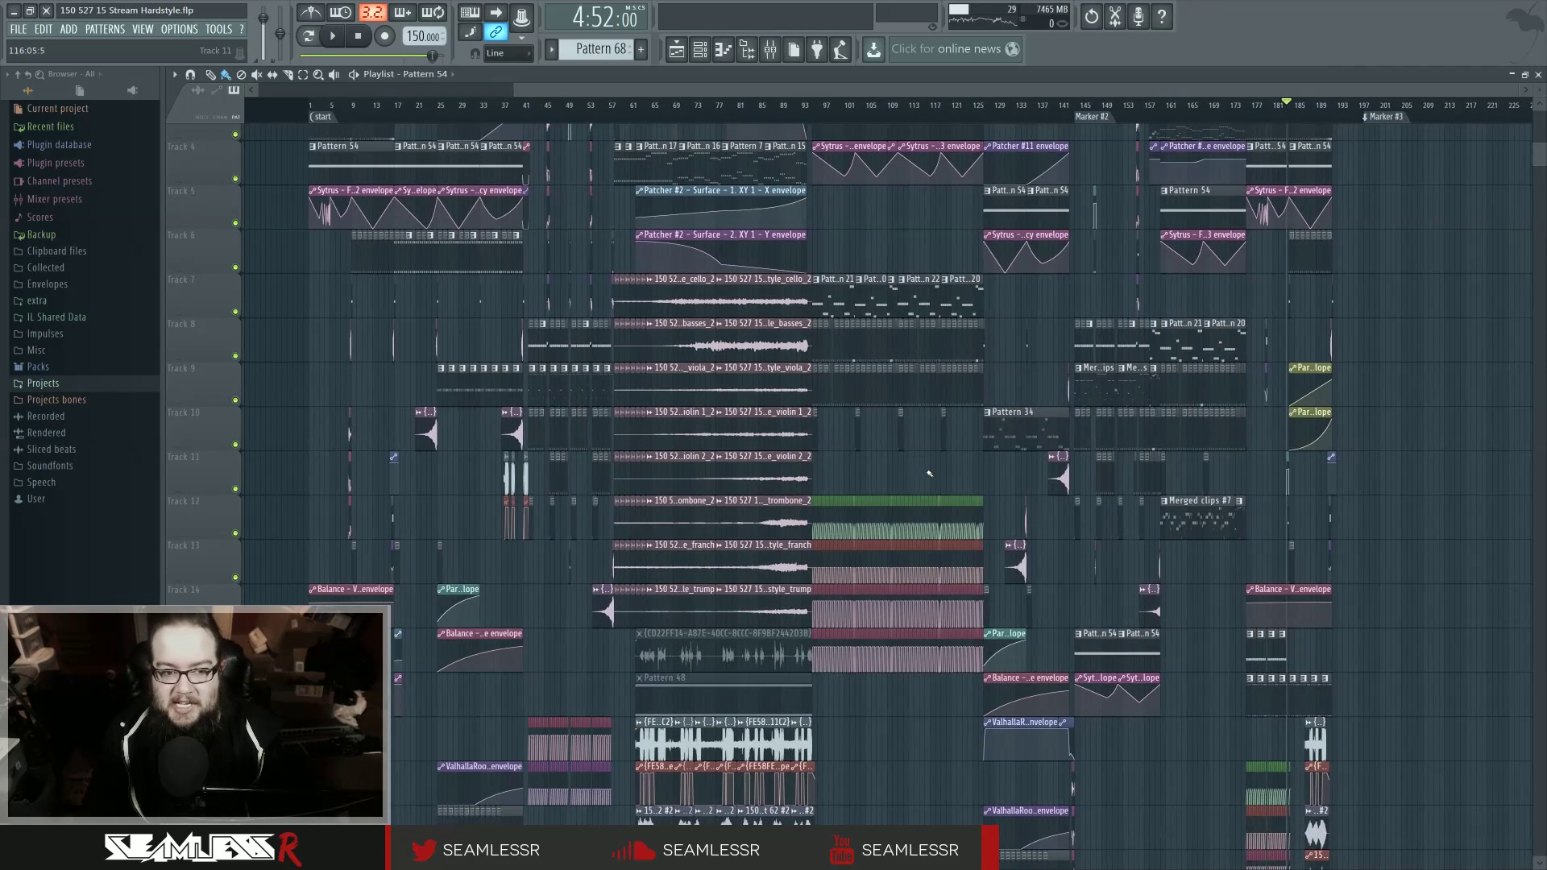
scroll(930, 474, "right", 2)
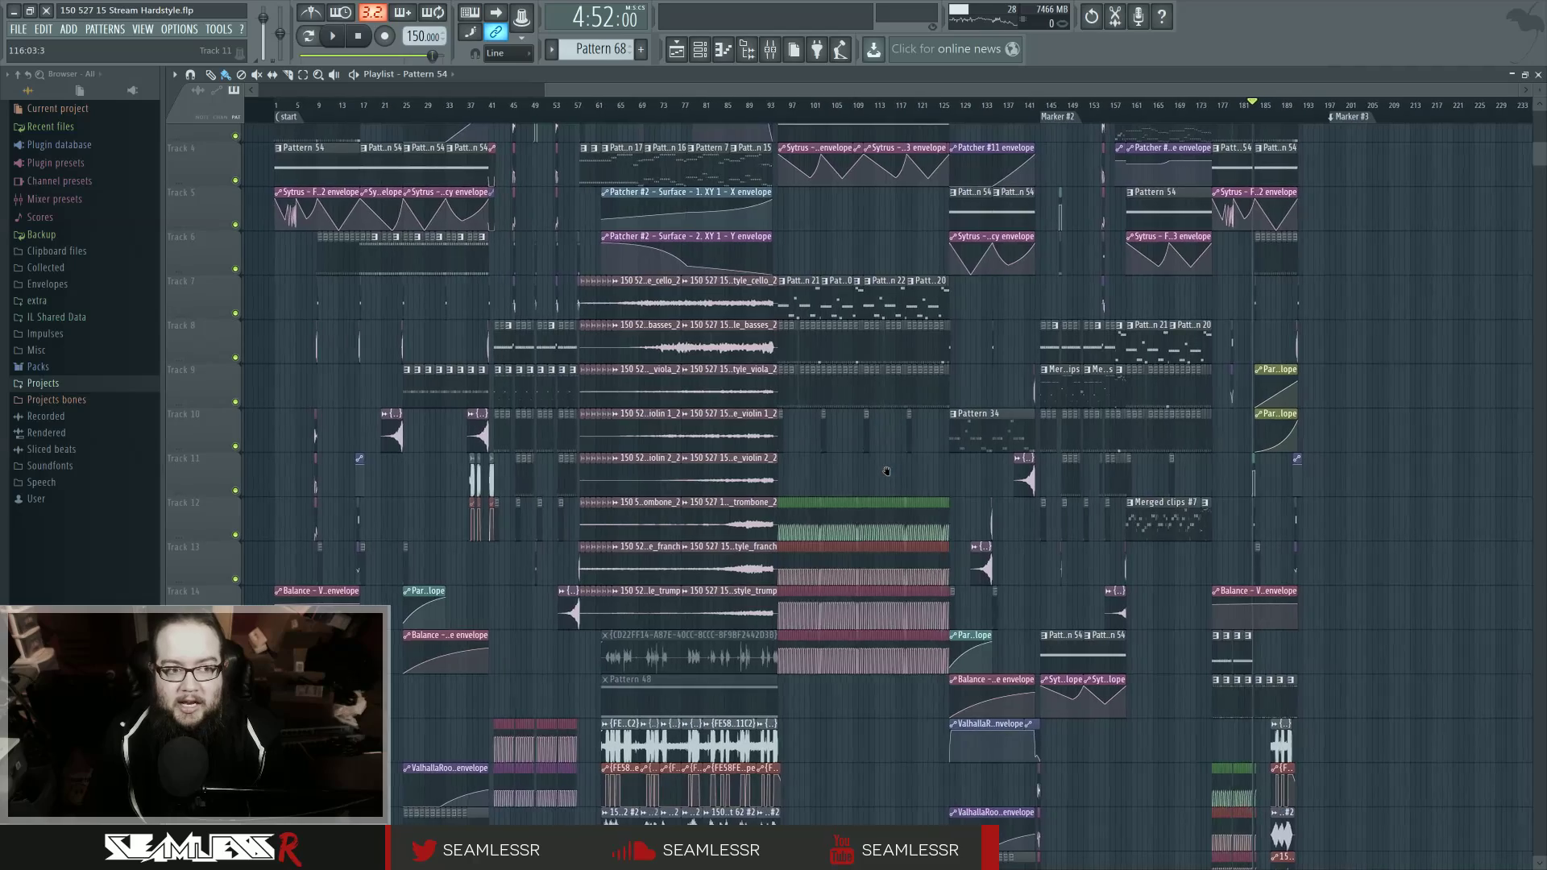
scroll(886, 471, "up", 3)
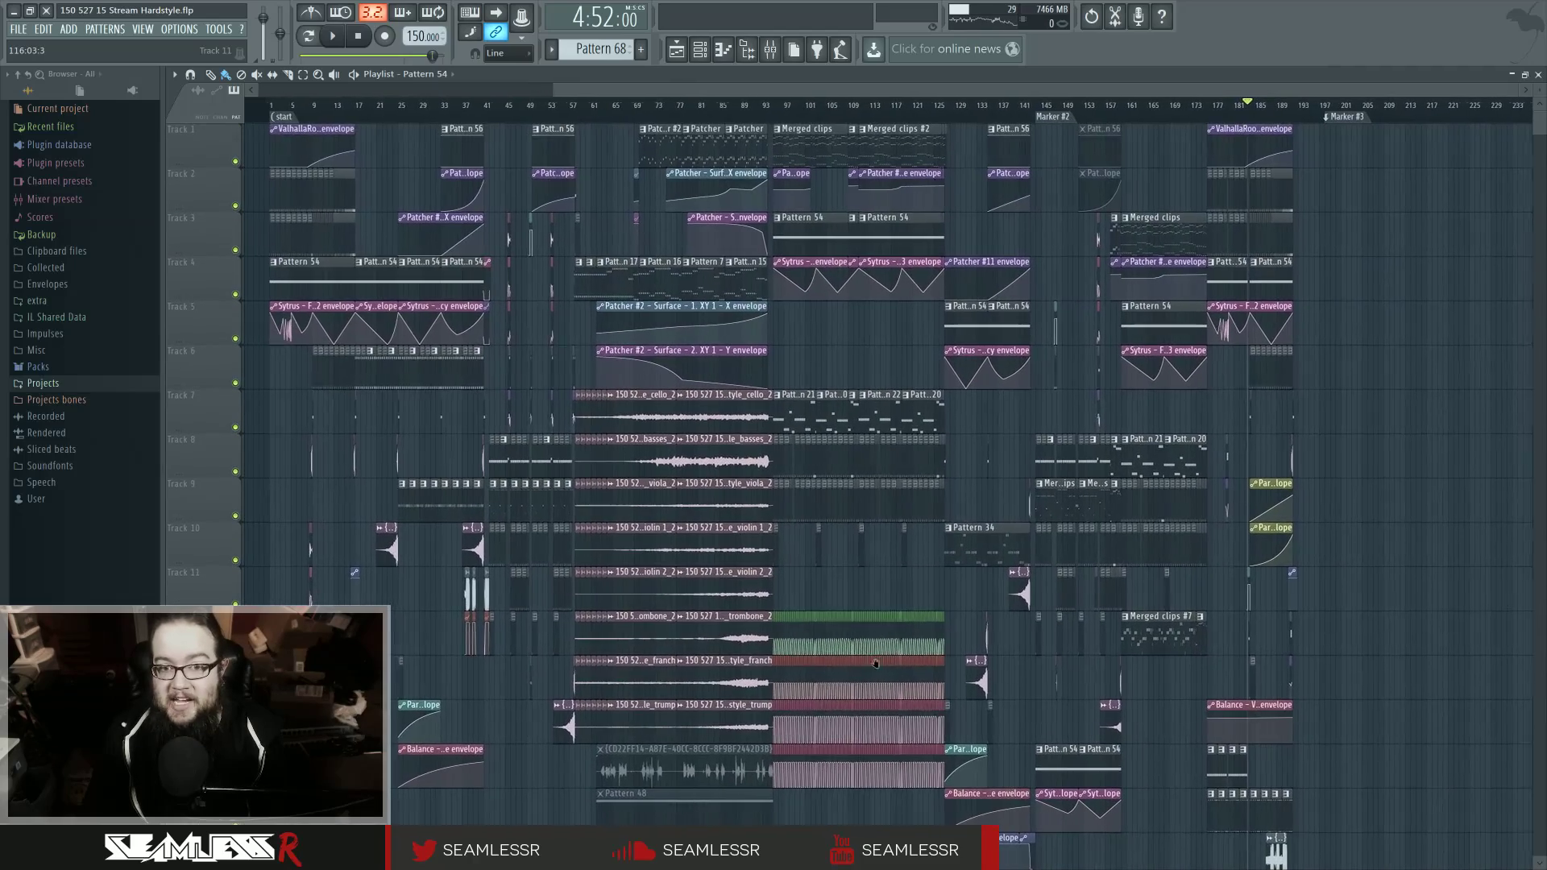
scroll(876, 664, "right", 1)
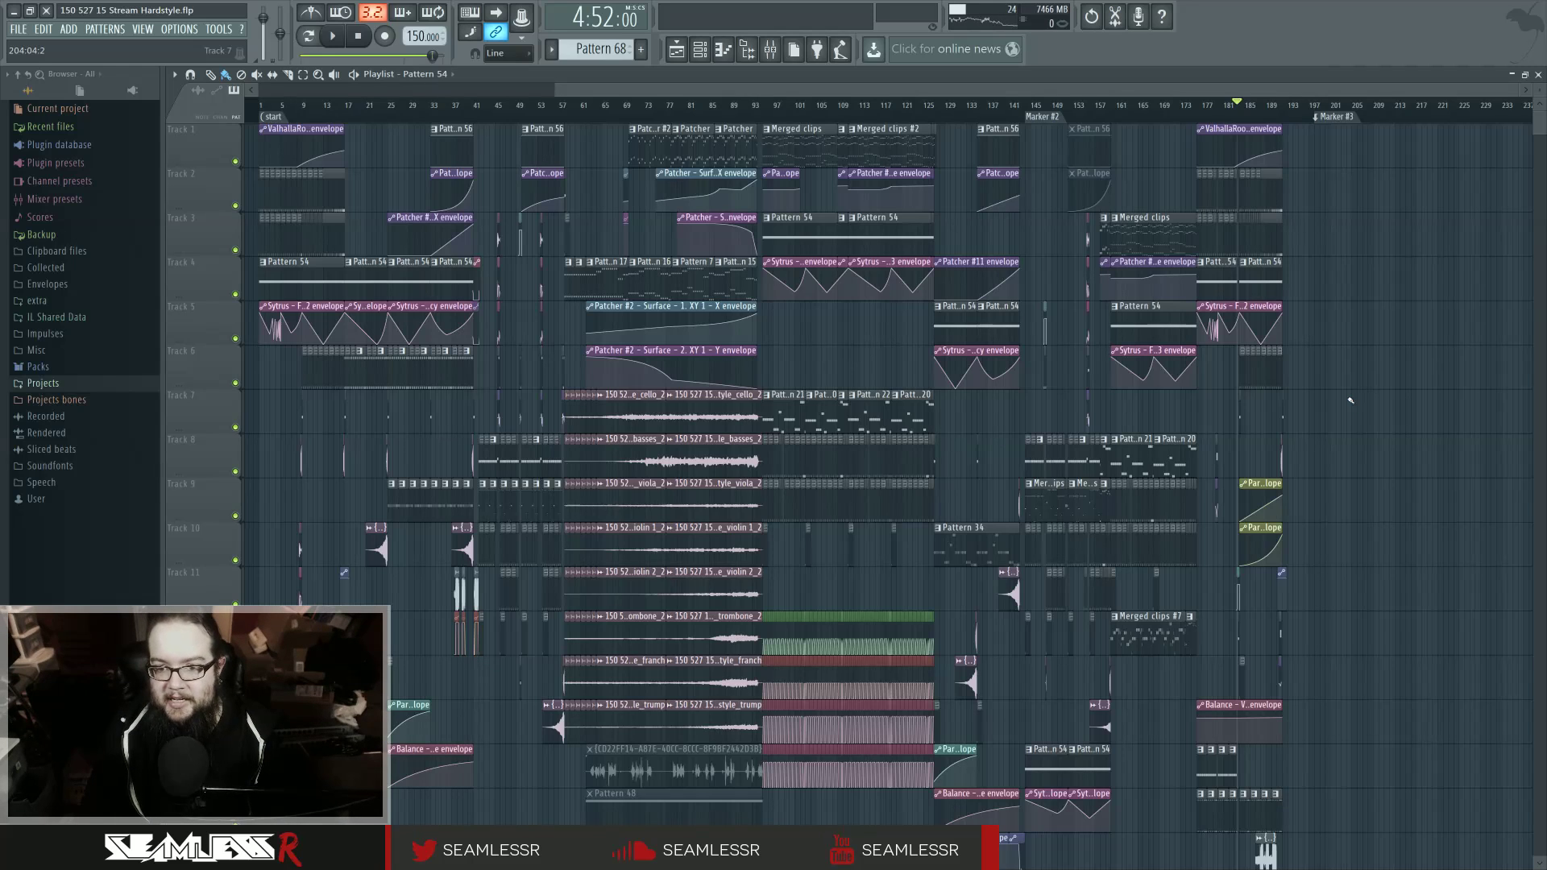
Step: Play the orchestral section from around bar 58 through the Pattern 21 entry past bar 97, and stop
scroll(1312, 417, "left", 3)
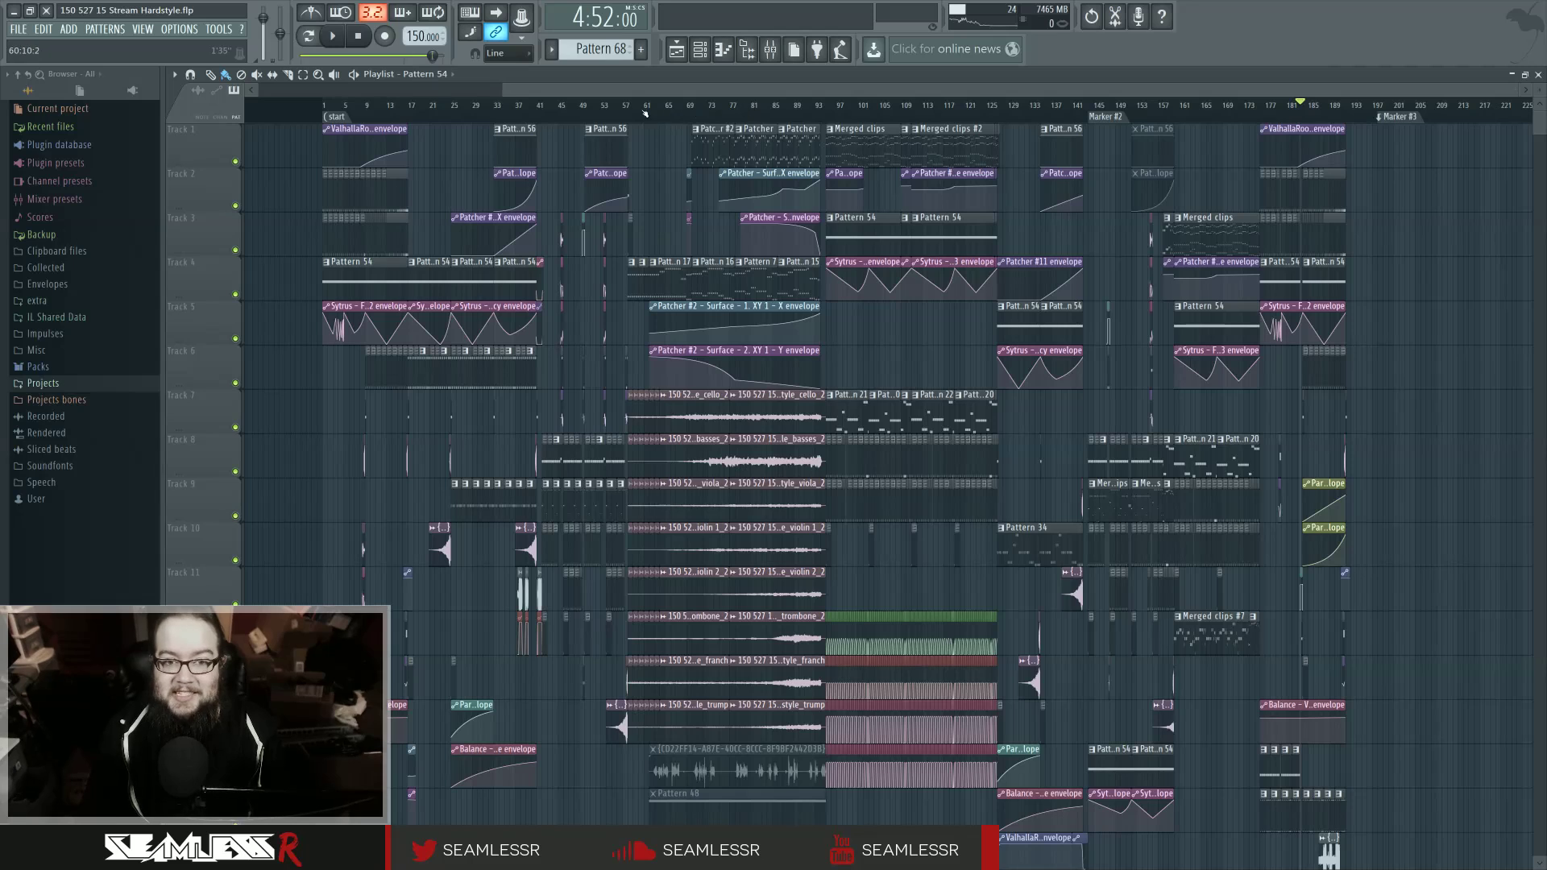
left_click_drag(632, 105, 628, 105)
key("space")
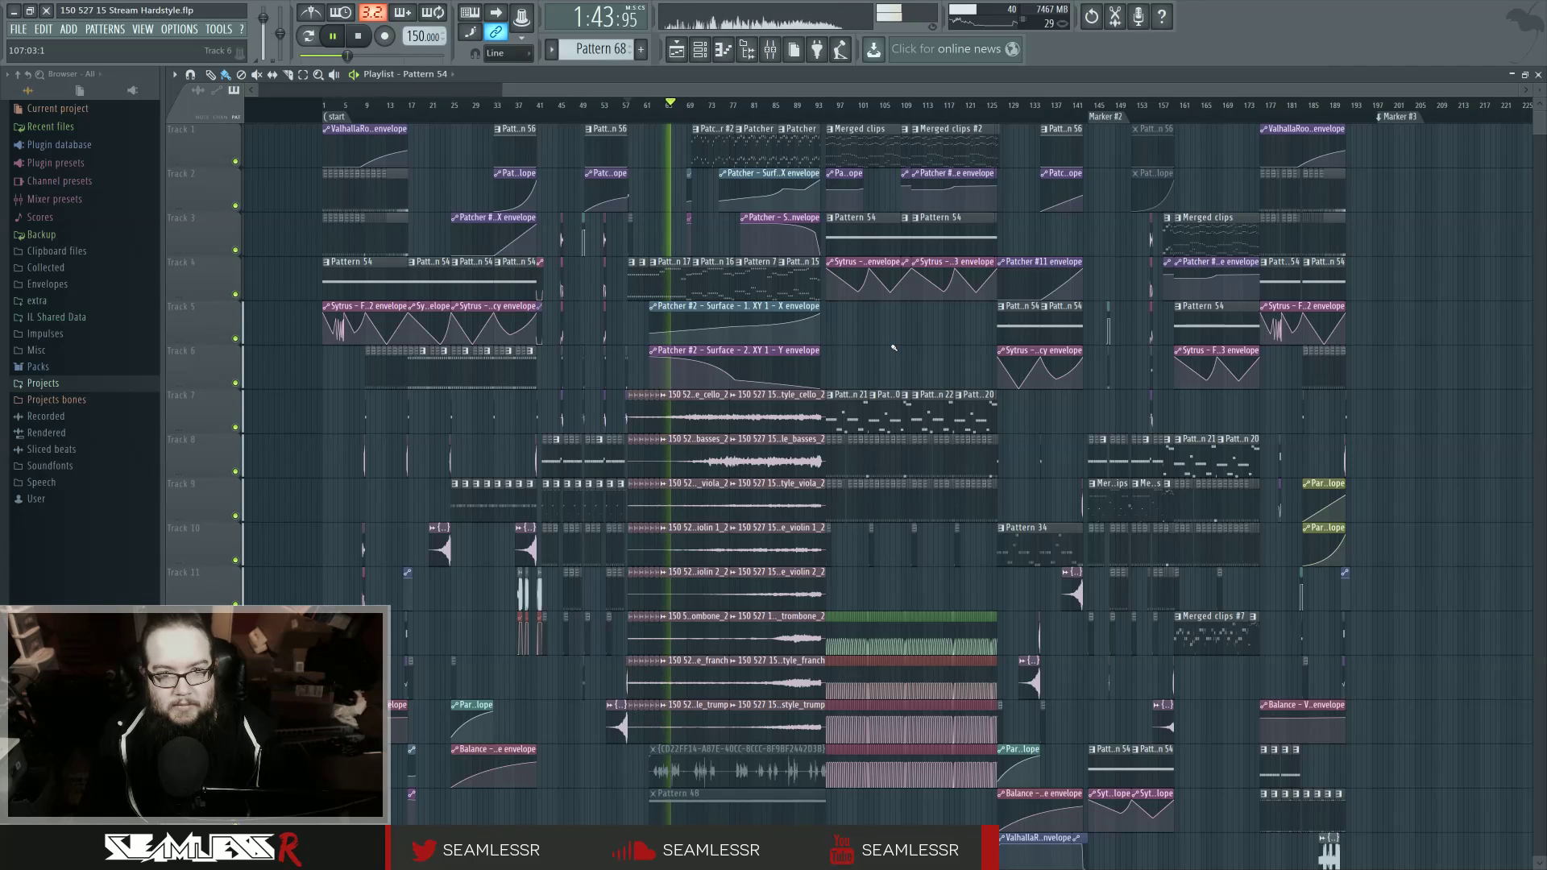
scroll(894, 348, "down", 6)
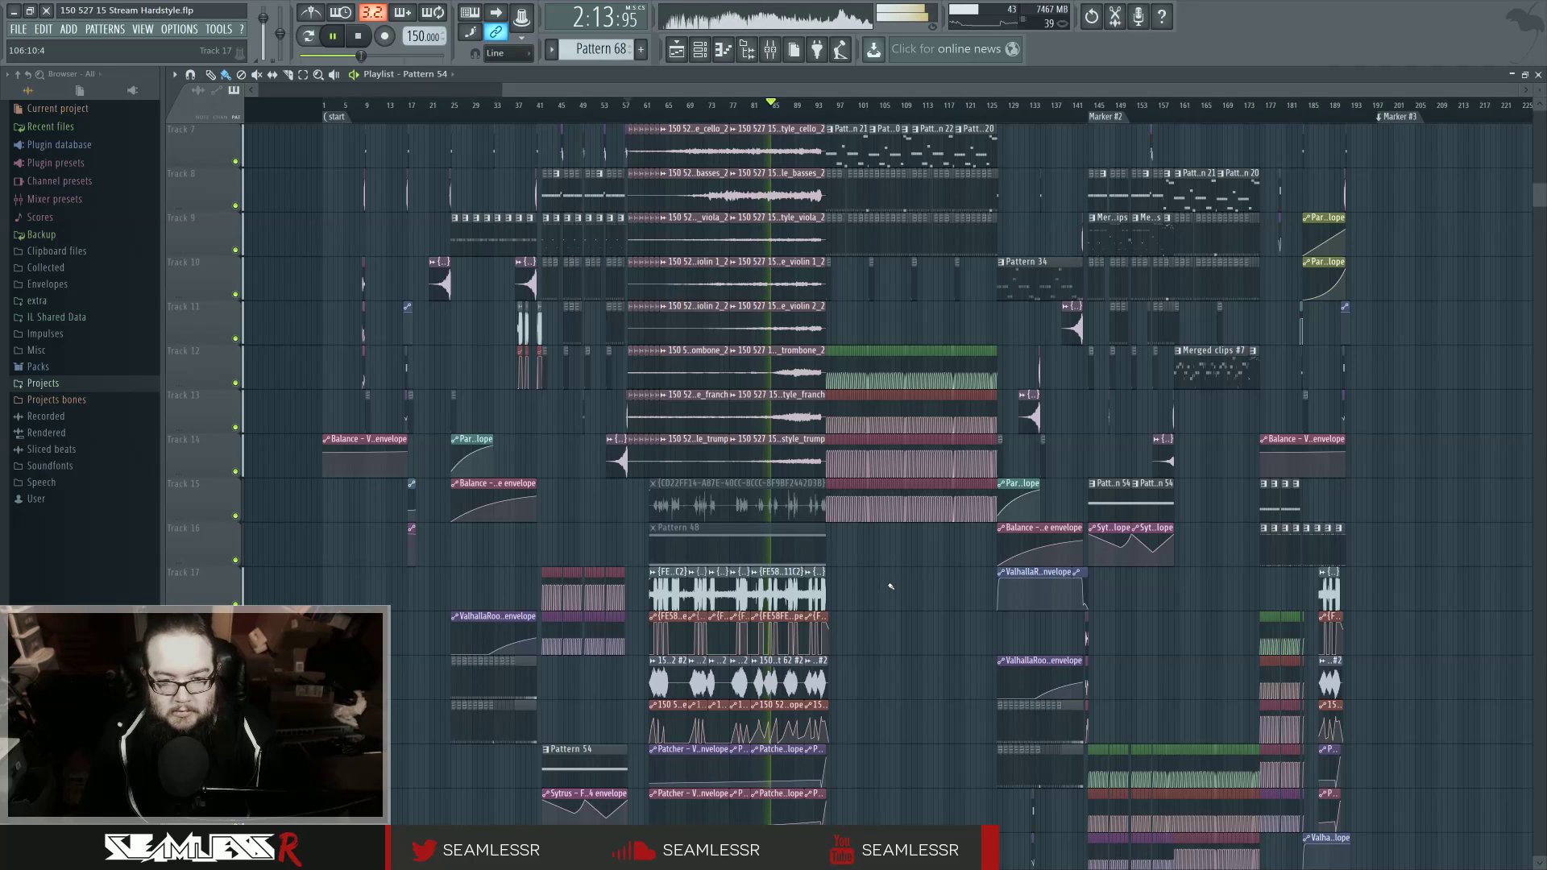
scroll(887, 619, "up", 3)
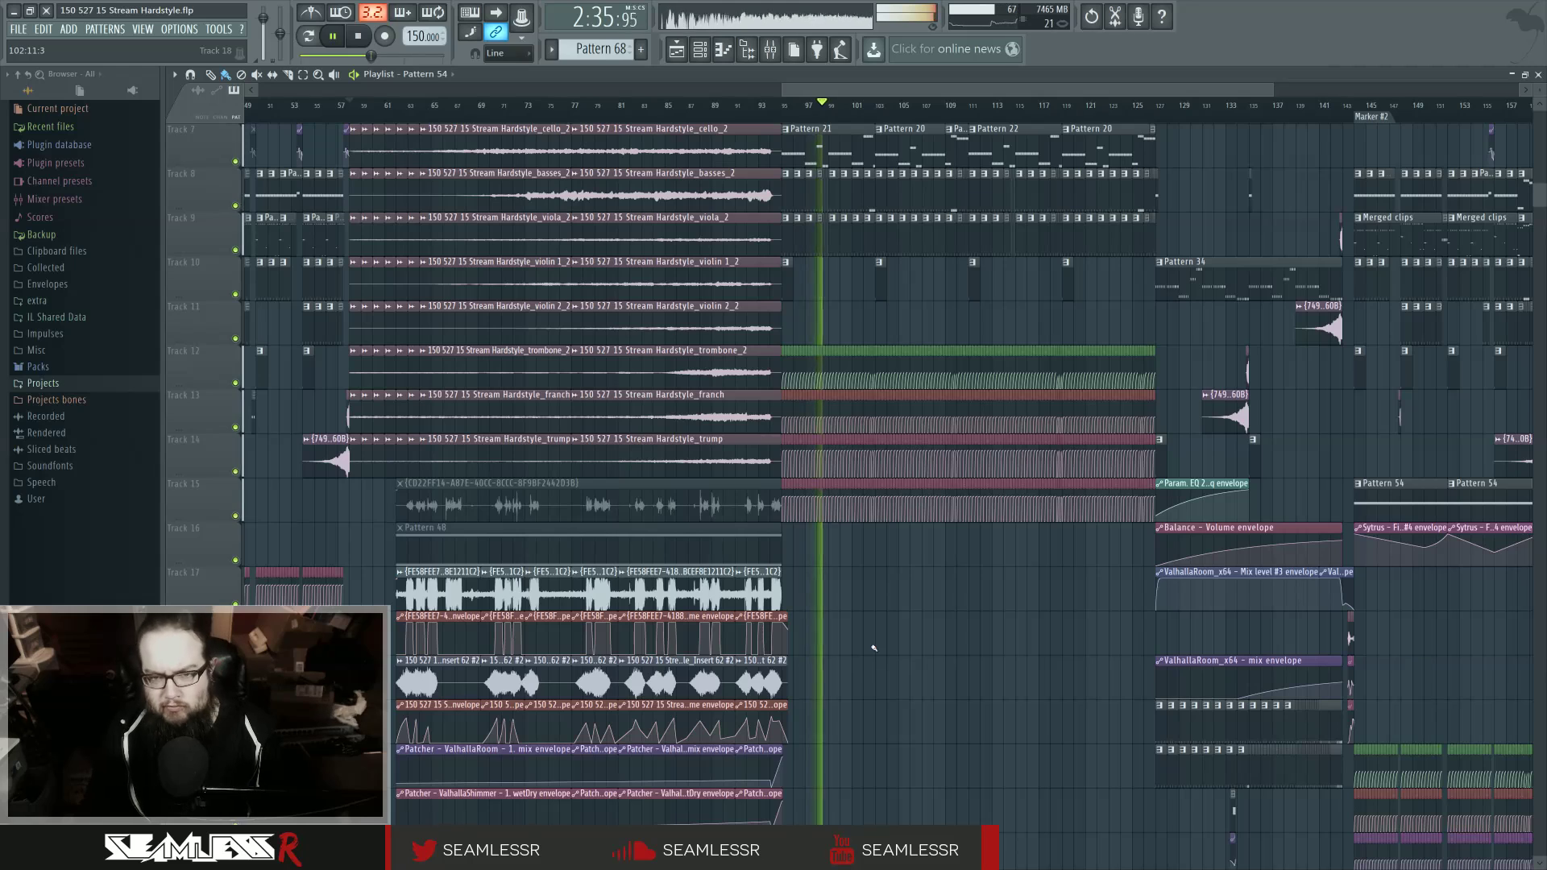
key("space")
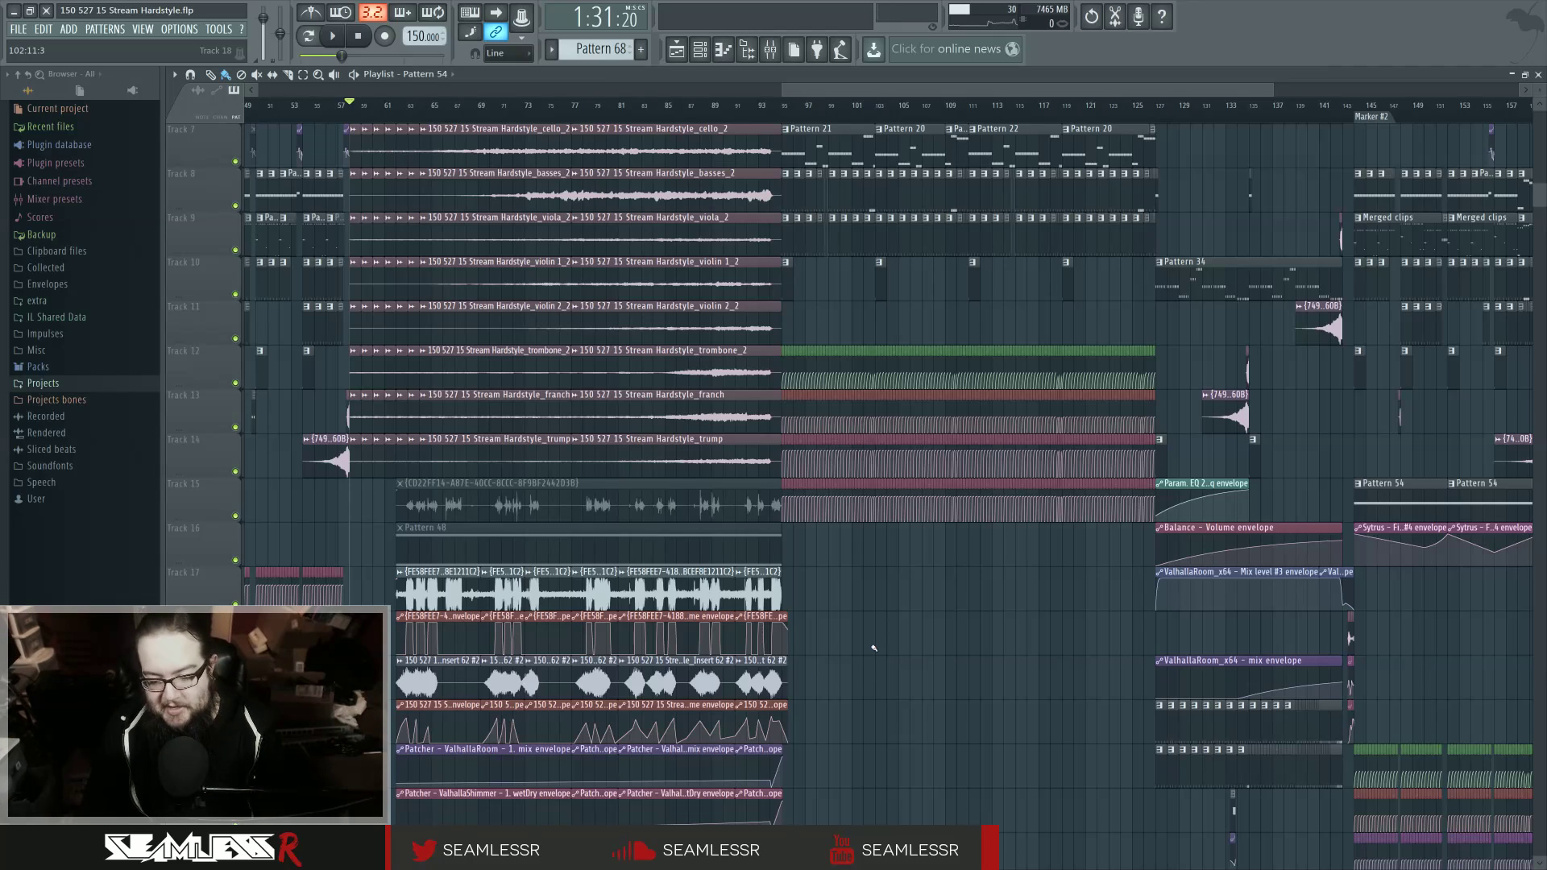
scroll(870, 670, "down", 5)
scroll(970, 706, "up", 6)
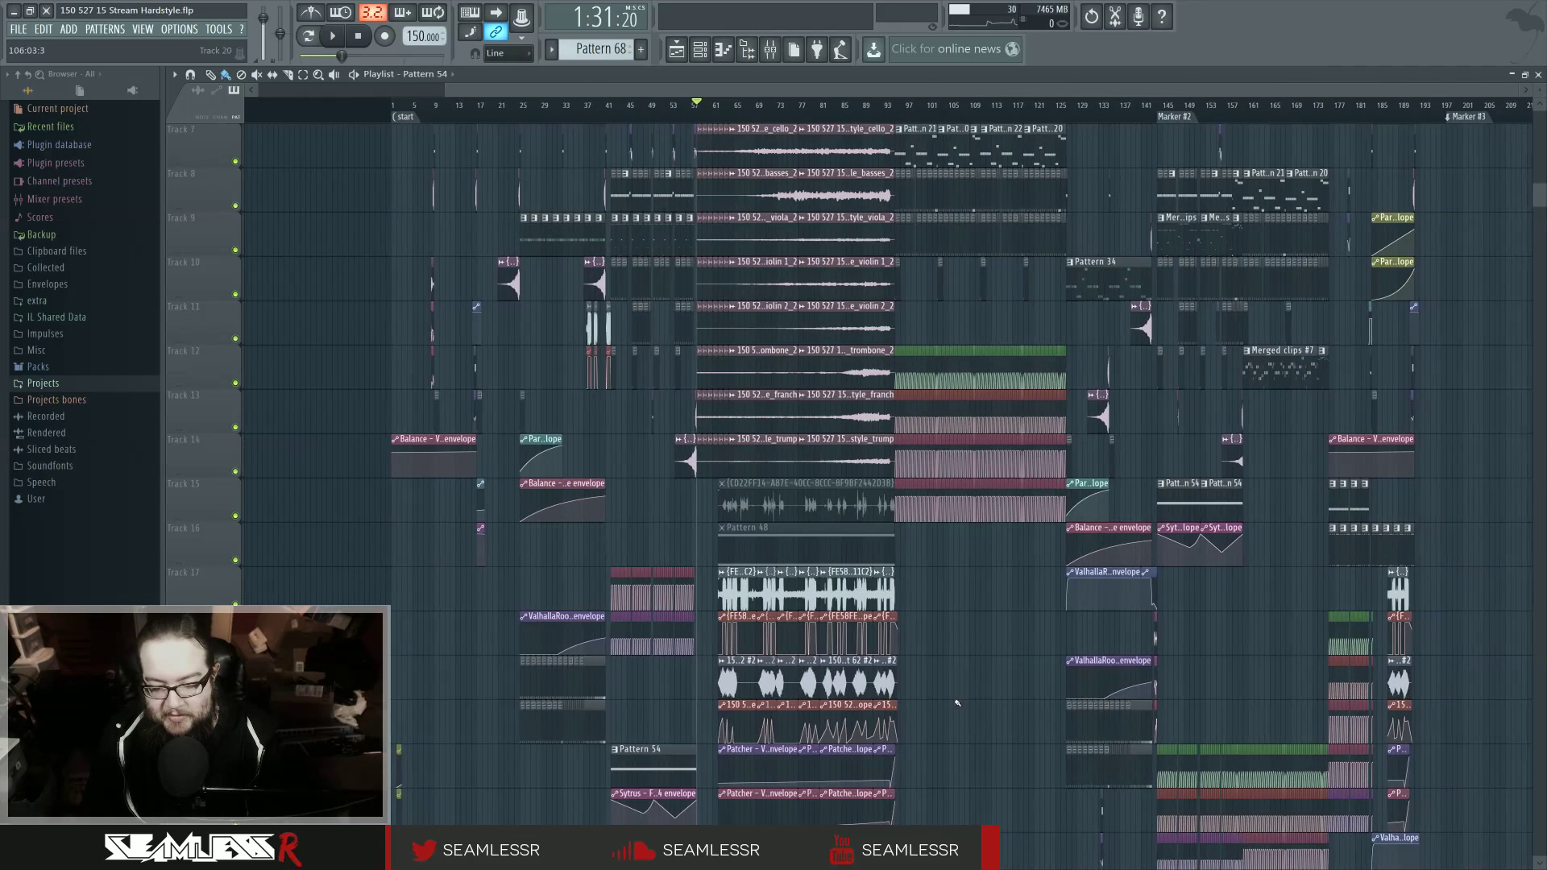
scroll(970, 706, "up", 1)
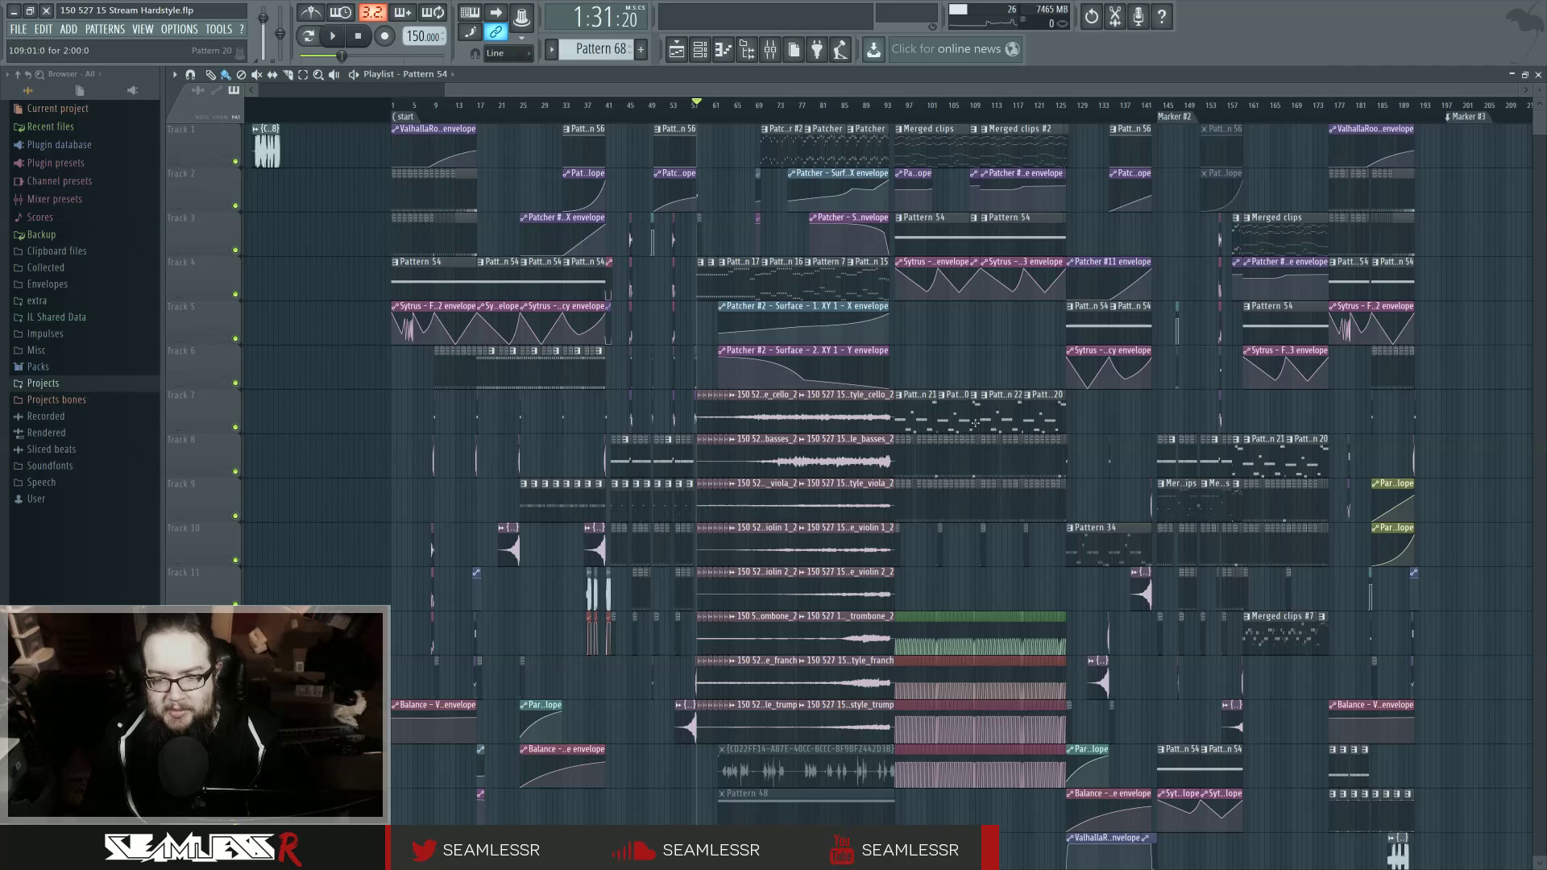
scroll(967, 355, "right", 3)
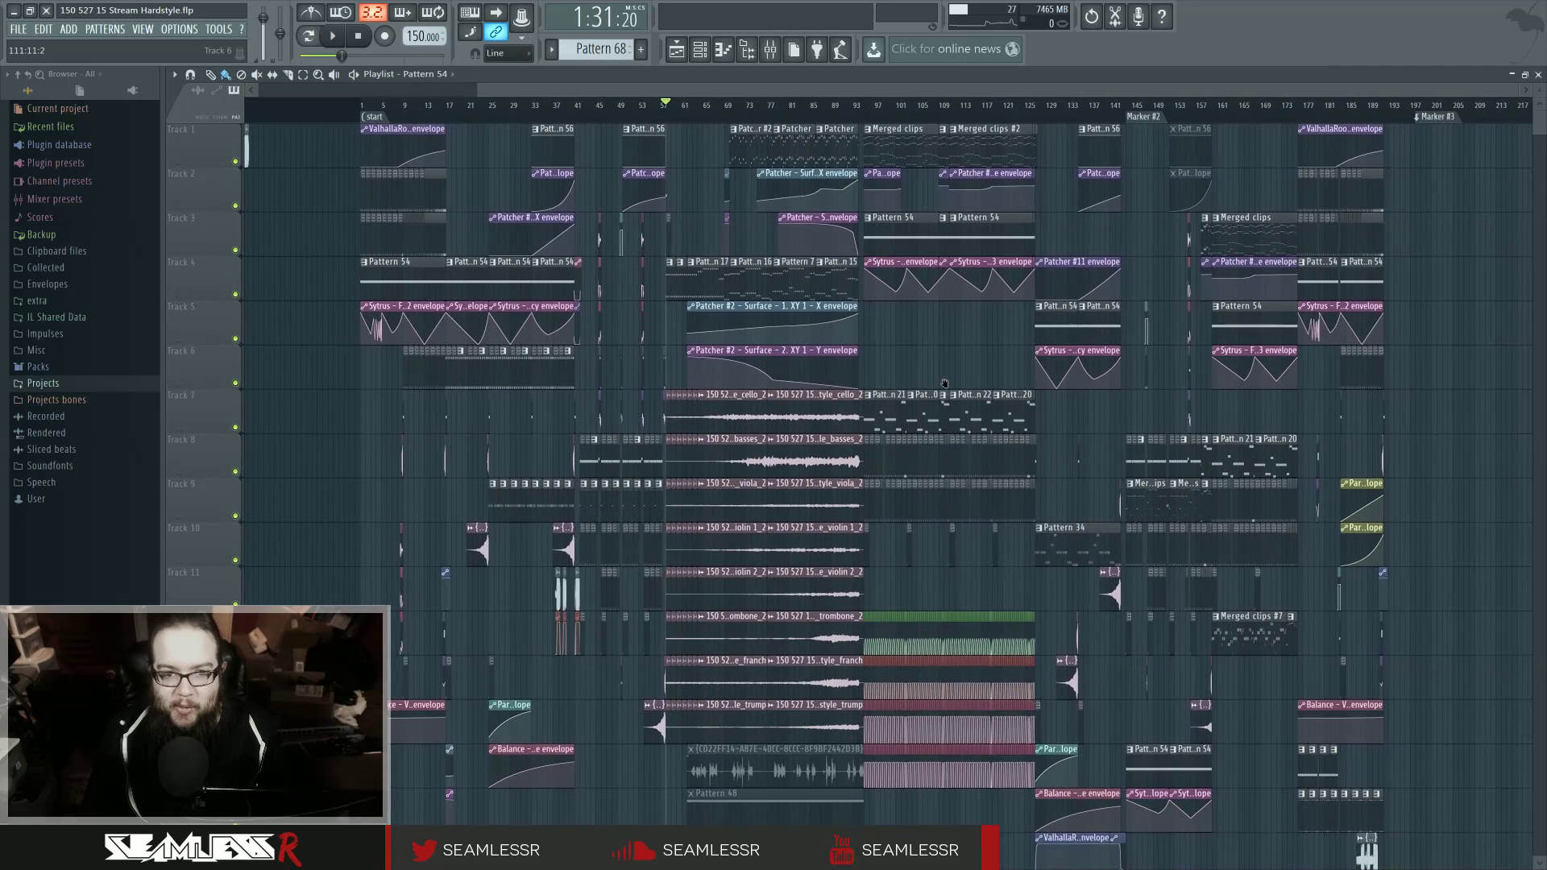